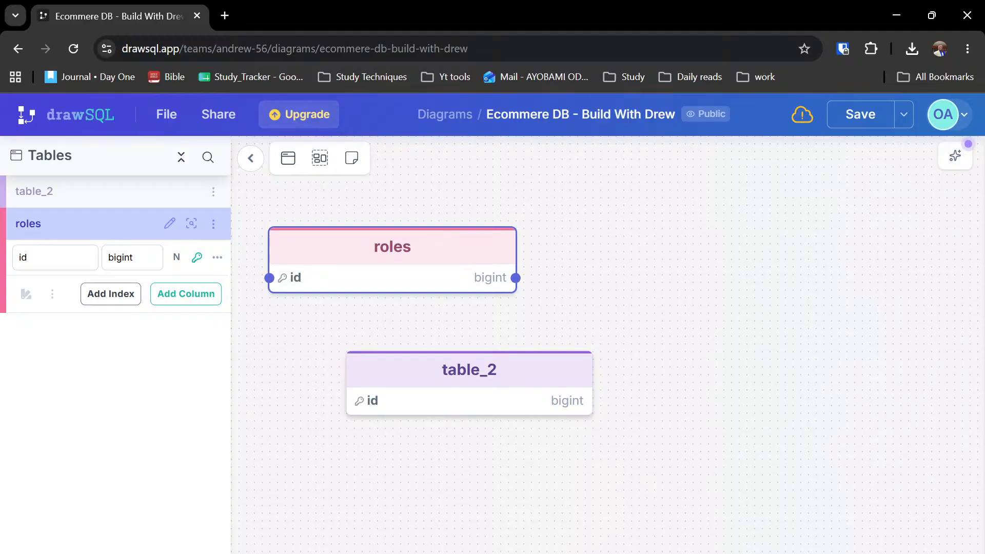
key("alt+Tab")
key("alt+Tab")
key("alt+Tab")
key("alt+Tab")
key("alt+Tab")
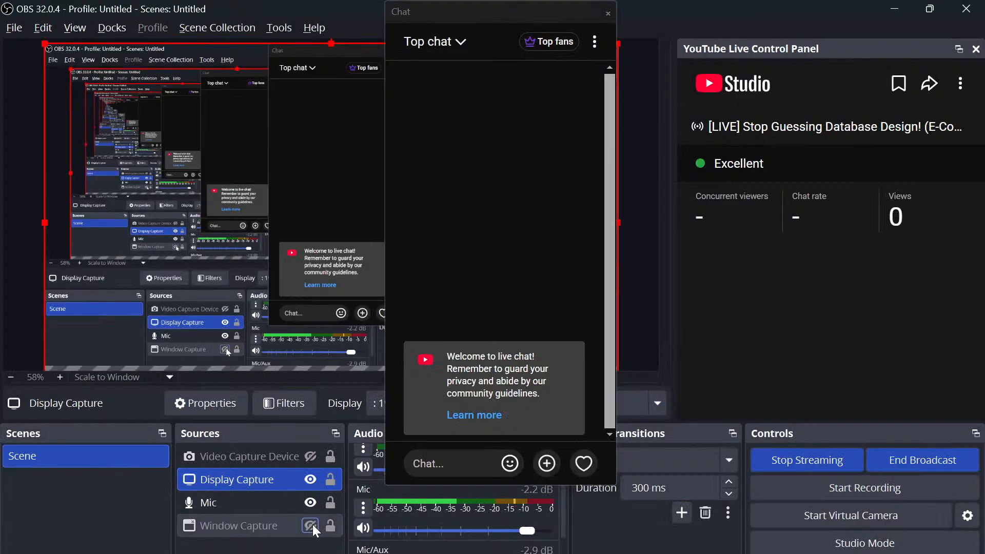
key("alt+Tab")
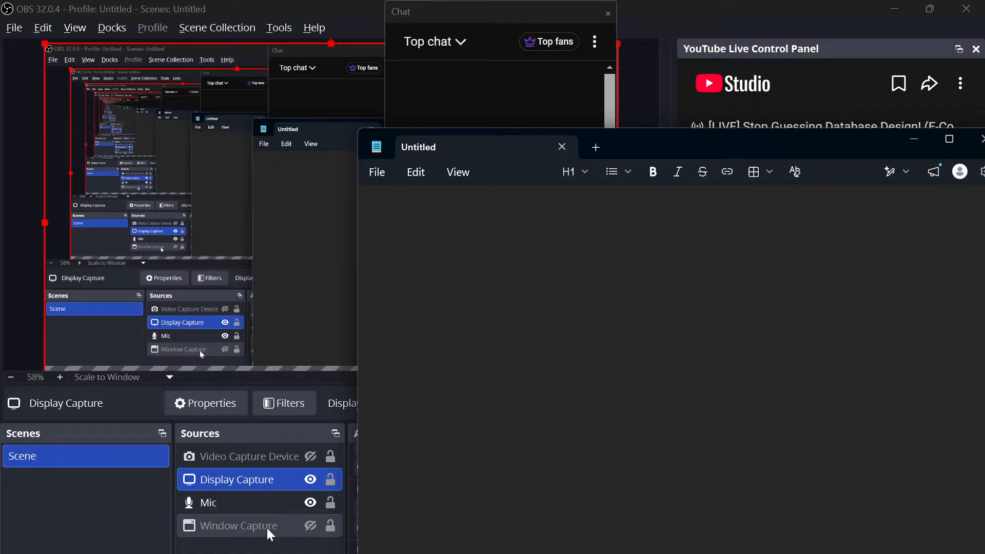
key("alt+Tab")
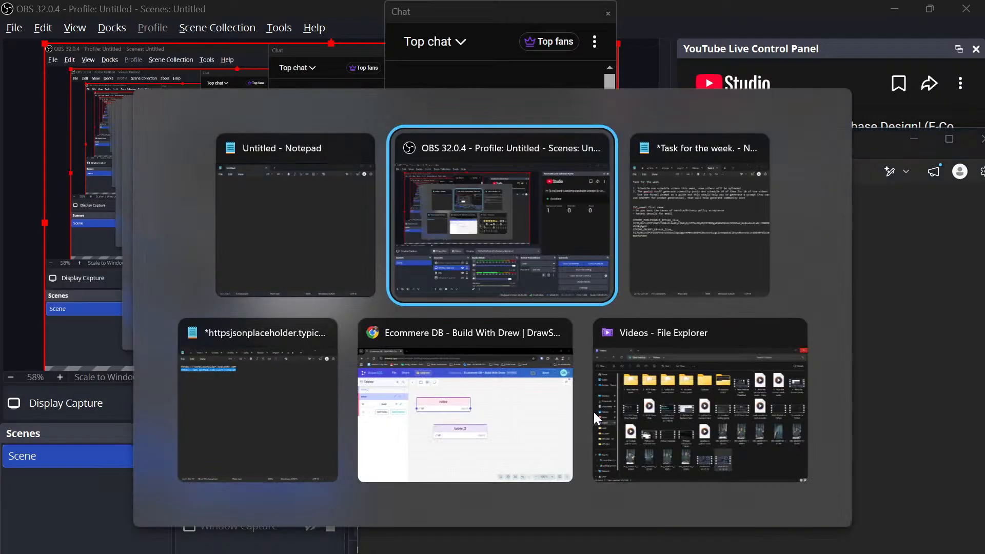
left_click(456, 439)
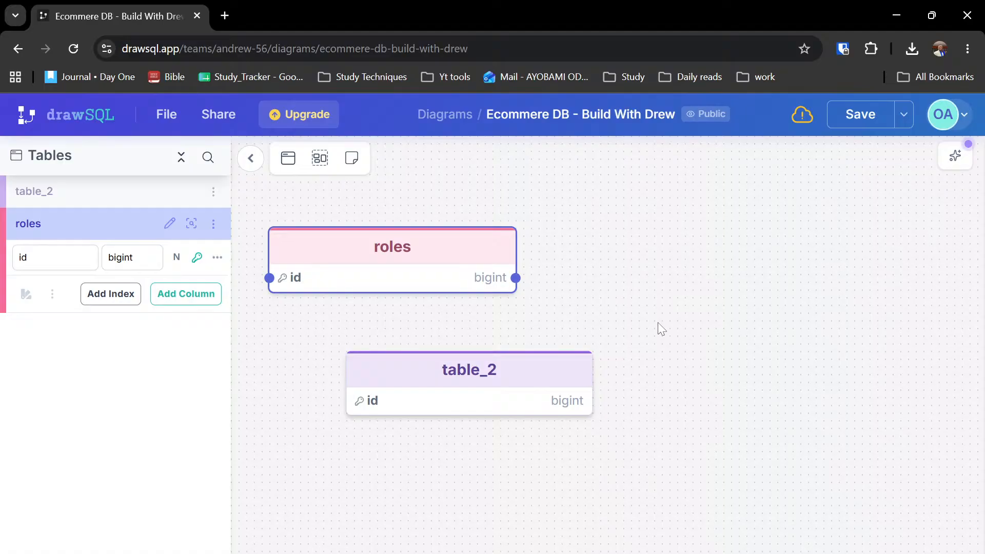
- Move the floating Chat window in OBS slightly lower and return to the database diagram
key("alt+Tab")
key("alt+Tab")
key("Tab")
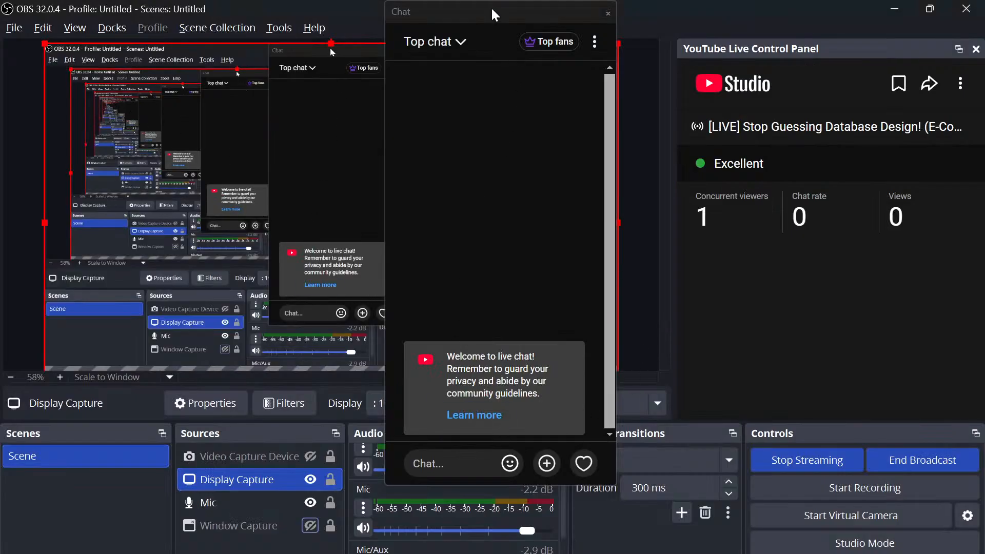
left_click_drag(493, 17, 525, 73)
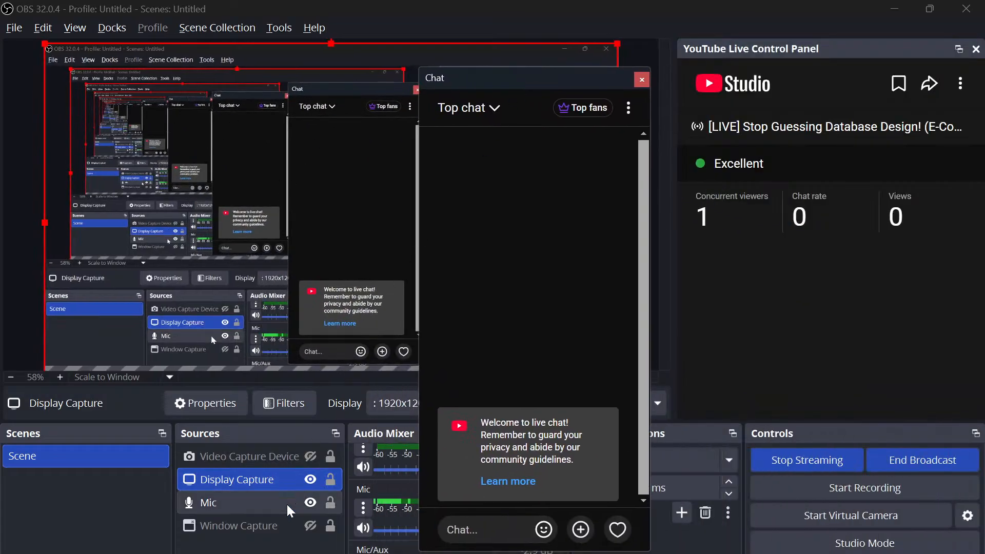
key("alt+Tab")
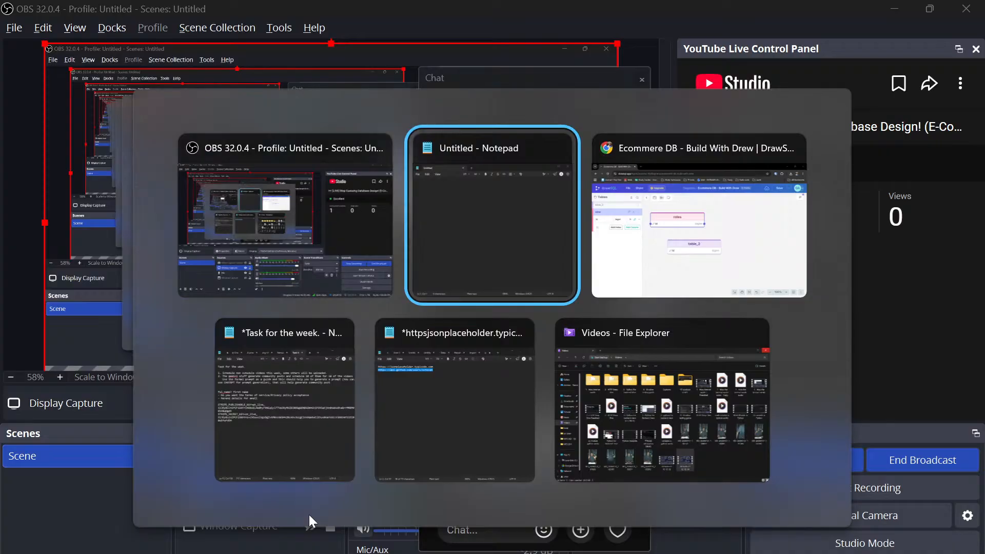
key("alt+Tab")
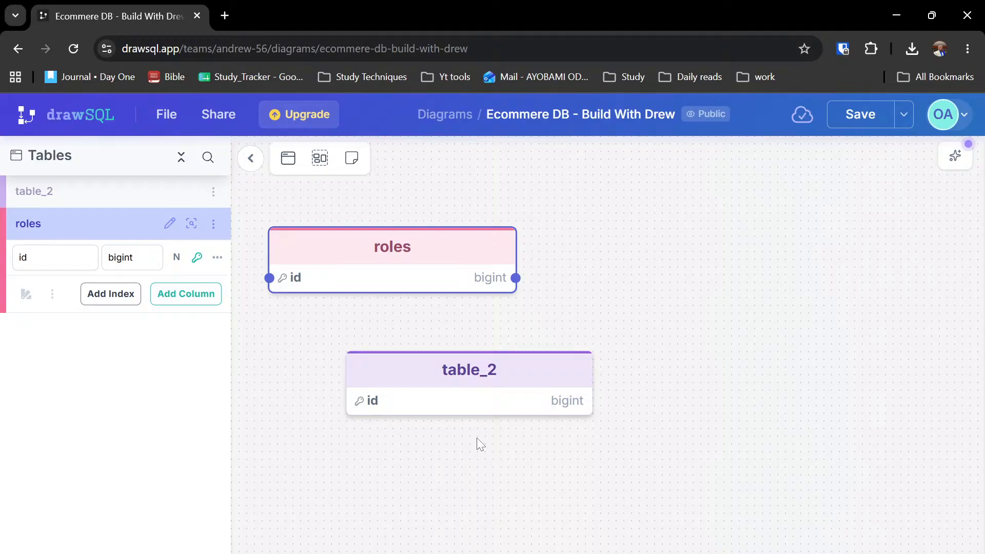
- Switch to the empty Notepad note, narrow its window to uncover more of the diagram, and enter the heading Ecommerce
key("alt+Tab")
left_click(670, 233)
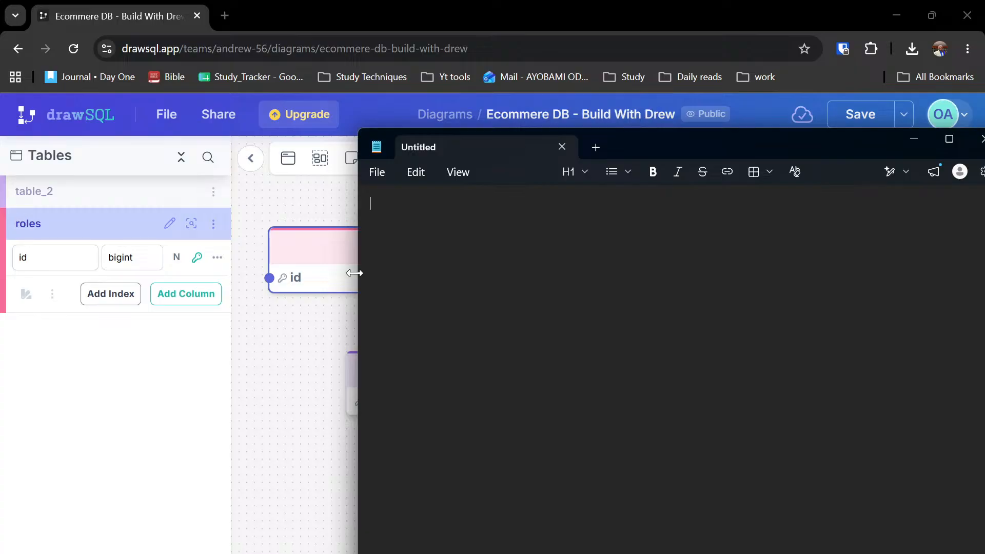
left_click_drag(358, 273, 486, 301)
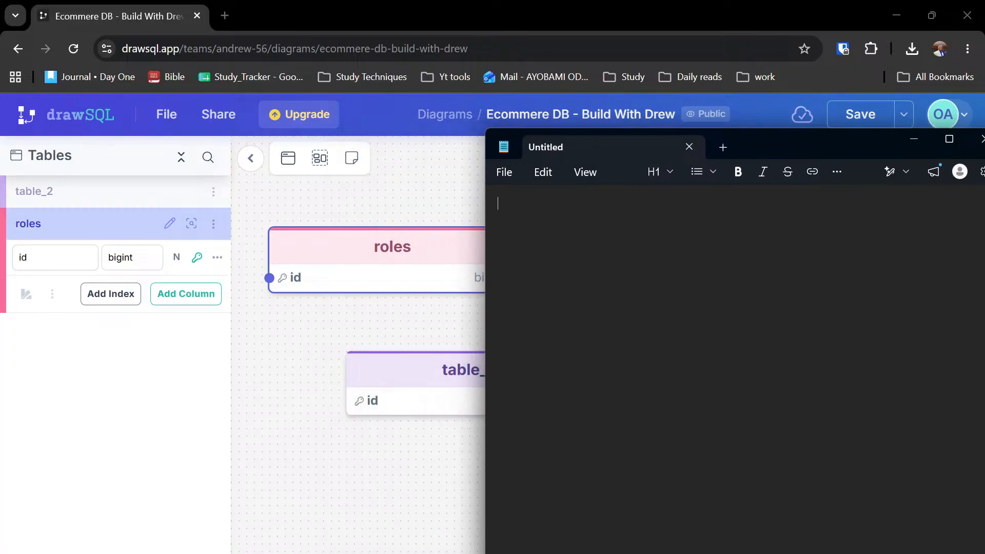
type("Ecommerce")
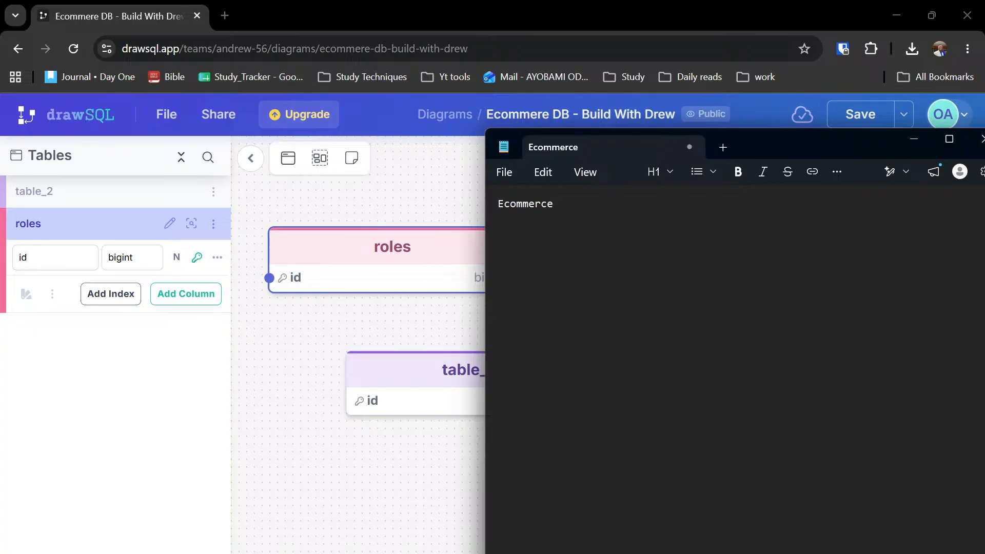
- List roles, users and categories as dashed items under the Ecommerce heading
key("Return")
type("- roles")
type("- user")
type("s")
type("cat")
key("BackSpace")
key("BackSpace")
key("BackSpace")
type("- categories")
key("Return")
- Add user roles and user sessions as dashed items below categories in the note
type("user")
key("BackSpace")
key("BackSpace")
key("BackSpace")
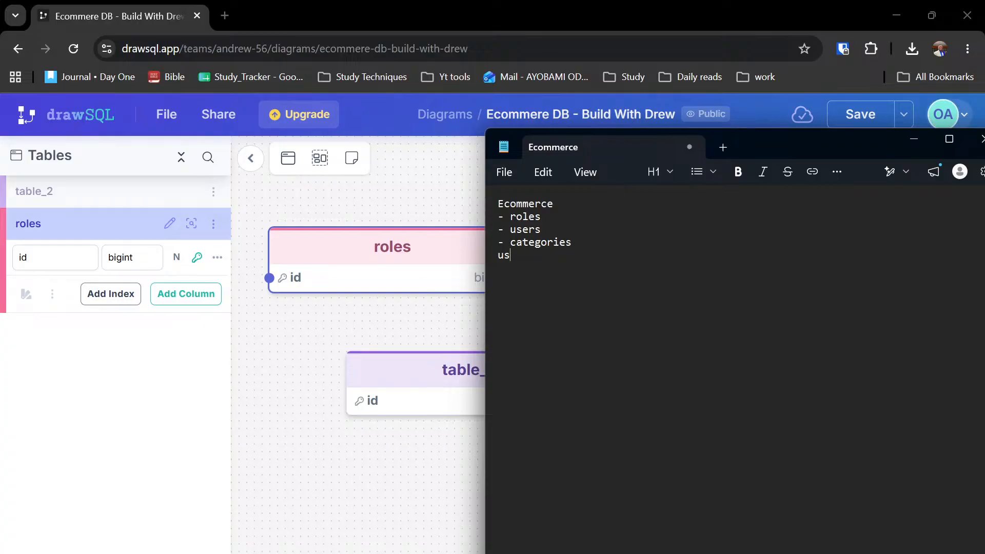
key("BackSpace")
type("- user roles -")
key("BackSpace")
type("- user sessions")
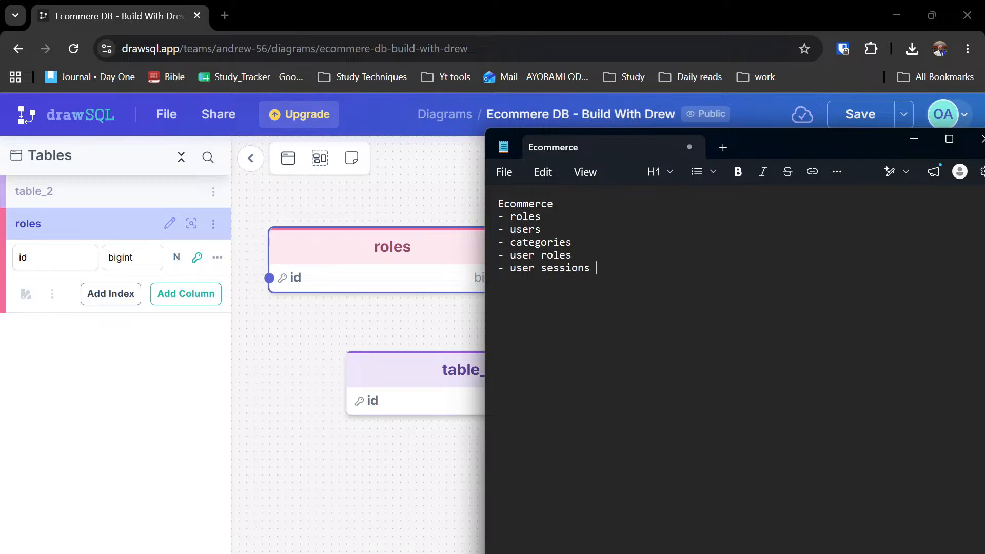
- Add products and warehouses as dashed items below user sessions
key("Return")
type("- products")
key("Return")
type("- wareho")
type("urs")
key("BackSpace")
key("BackSpace")
type("sers -")
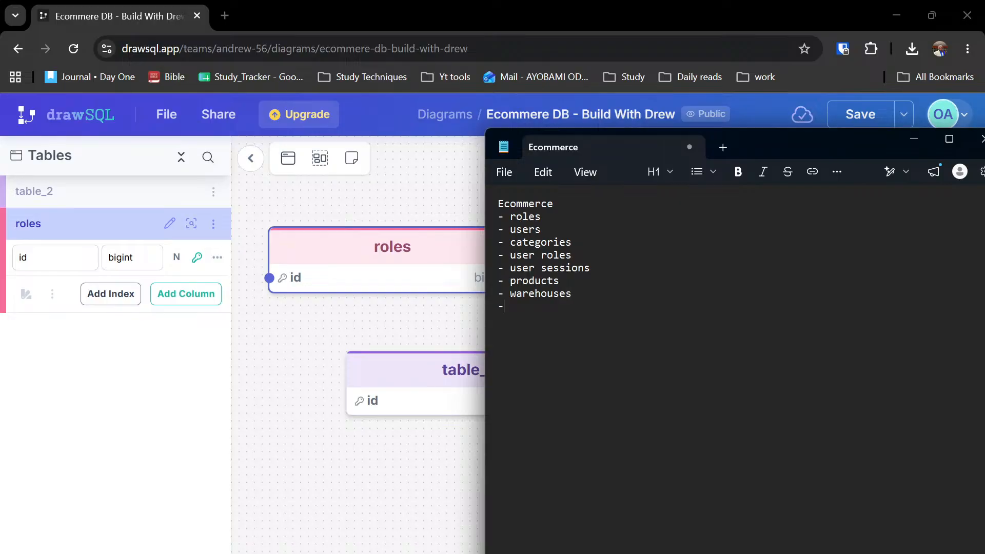
- Add carts and wishlists as dashed items below warehouses
type(" cate")
key("BackSpace")
type("rts - ")
type("wish")
type("lists")
- Add shipping methods as a dashed item below wishlists in the note
key("Return")
type("shipp")
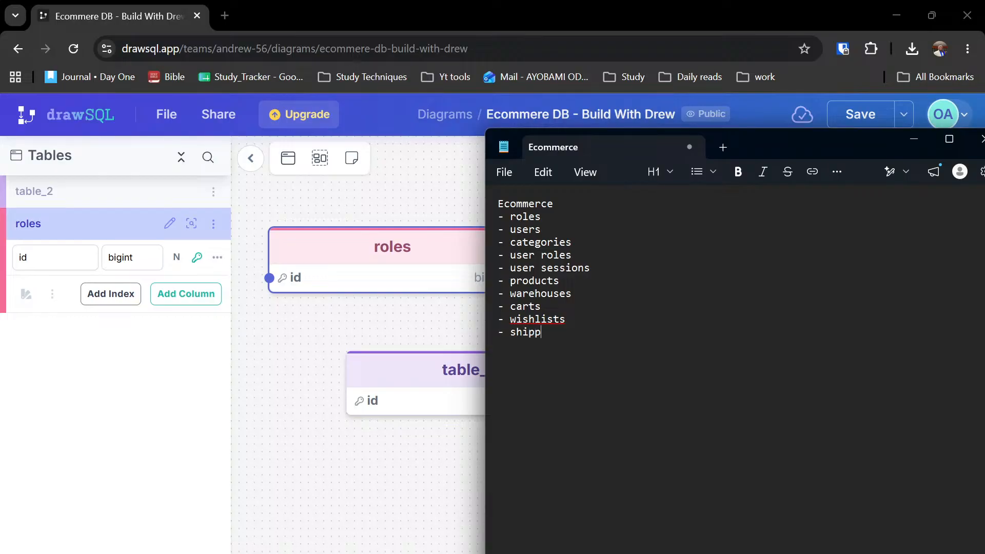
type("ing mehtods")
key("BackSpace")
key("BackSpace")
key("BackSpace")
key("BackSpace")
key("BackSpace")
type("thods")
- Return to the DrawSQL diagram and set the data type of the roles table's id column to uuid
left_click(287, 416)
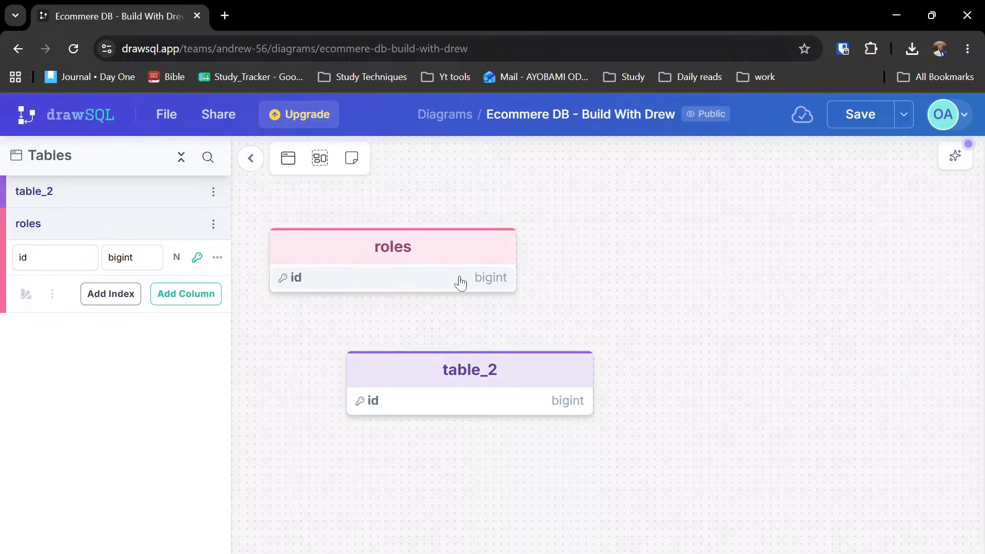
left_click(378, 290)
left_click(121, 257)
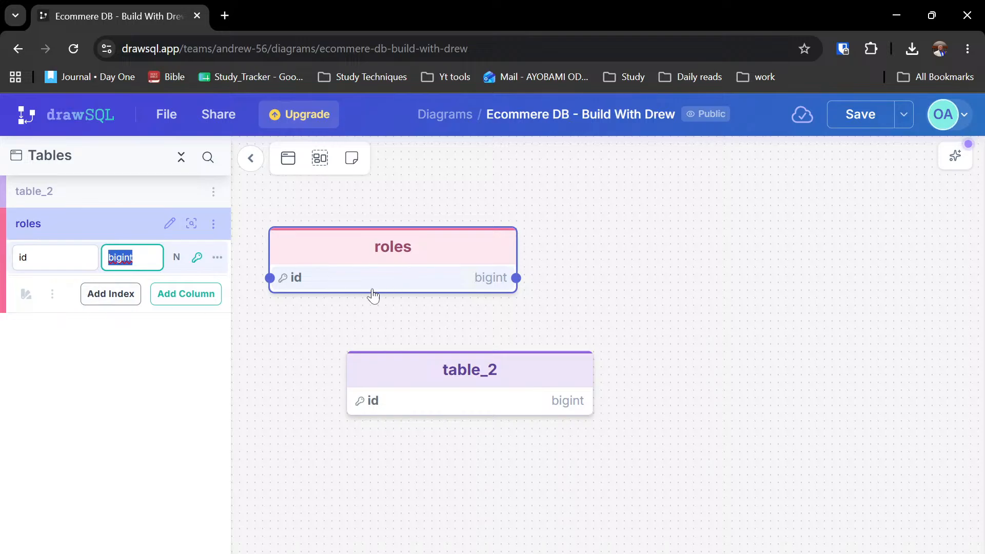
type("uu")
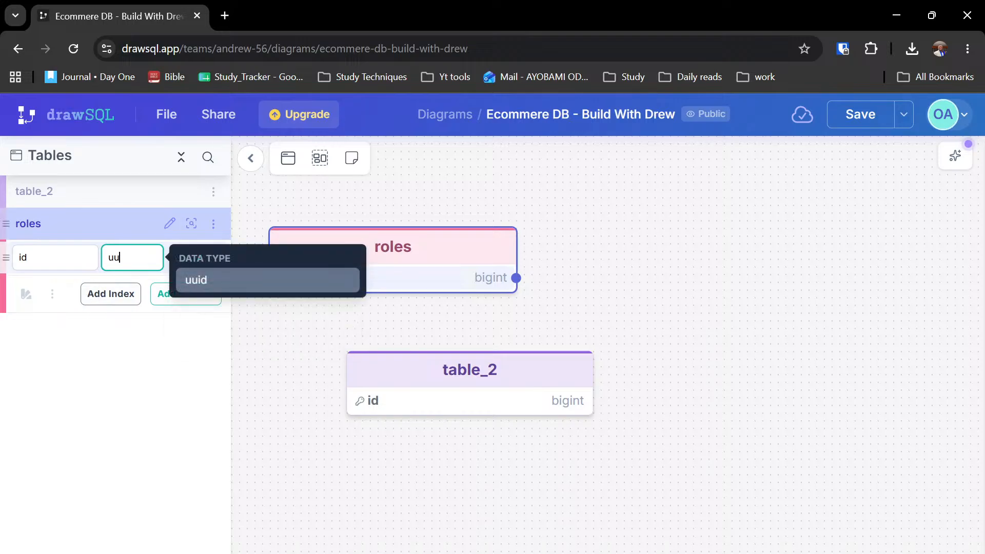
type("id")
left_click(277, 374)
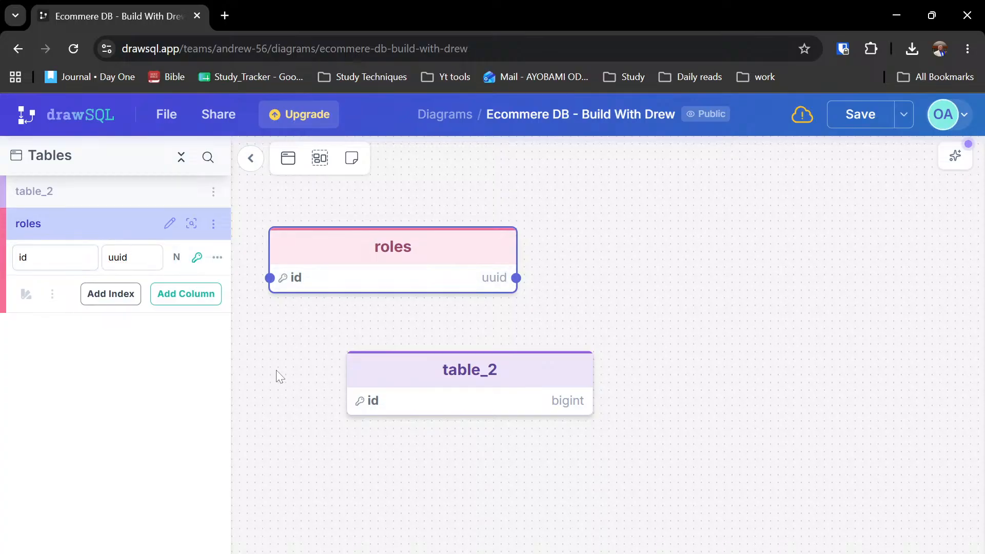
- Add a column called name with data type text to the roles table
left_click(169, 295)
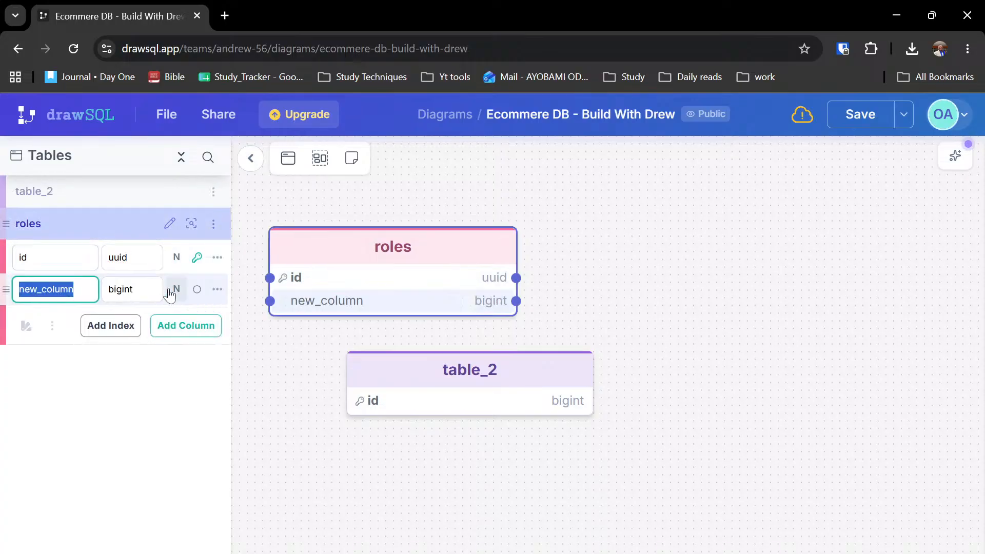
type("name")
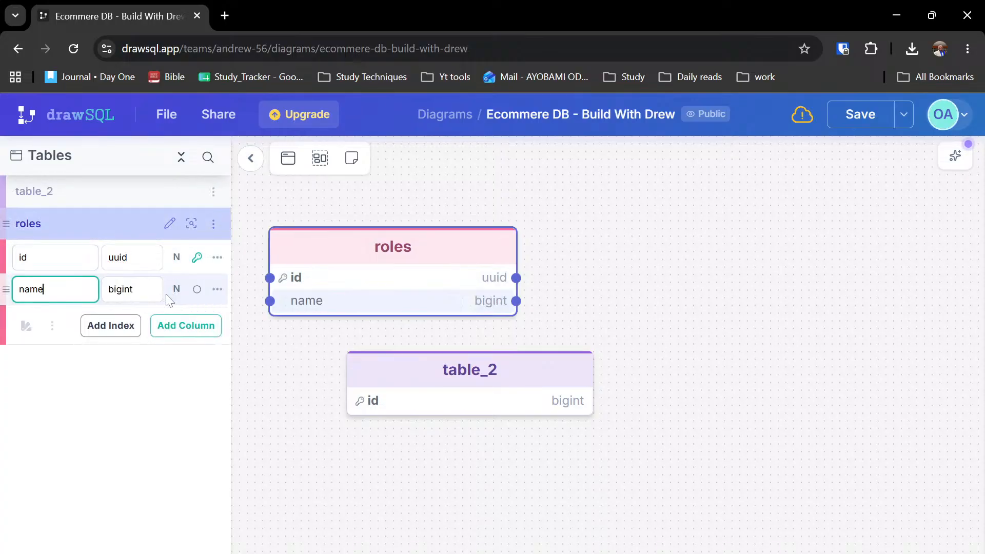
key("Tab")
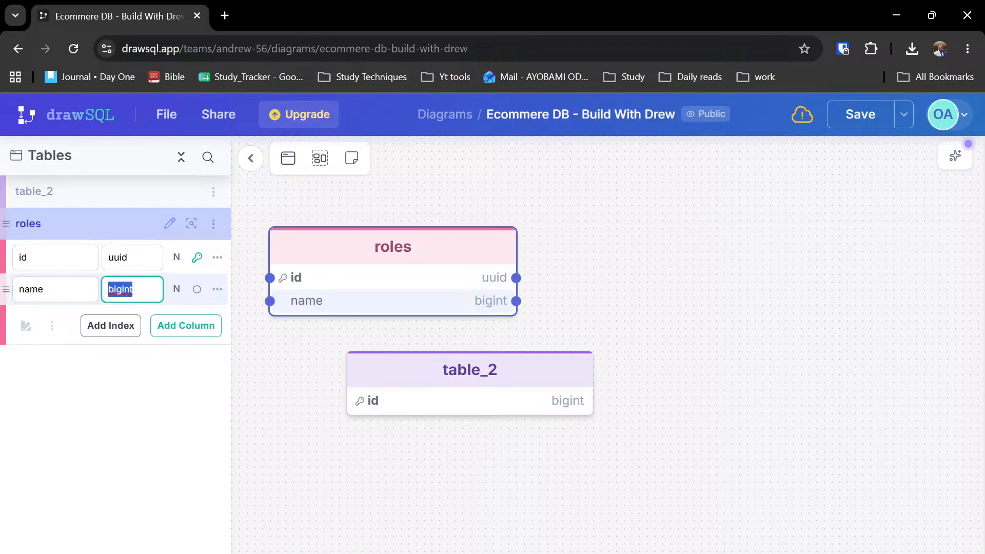
type("te")
left_click(223, 314)
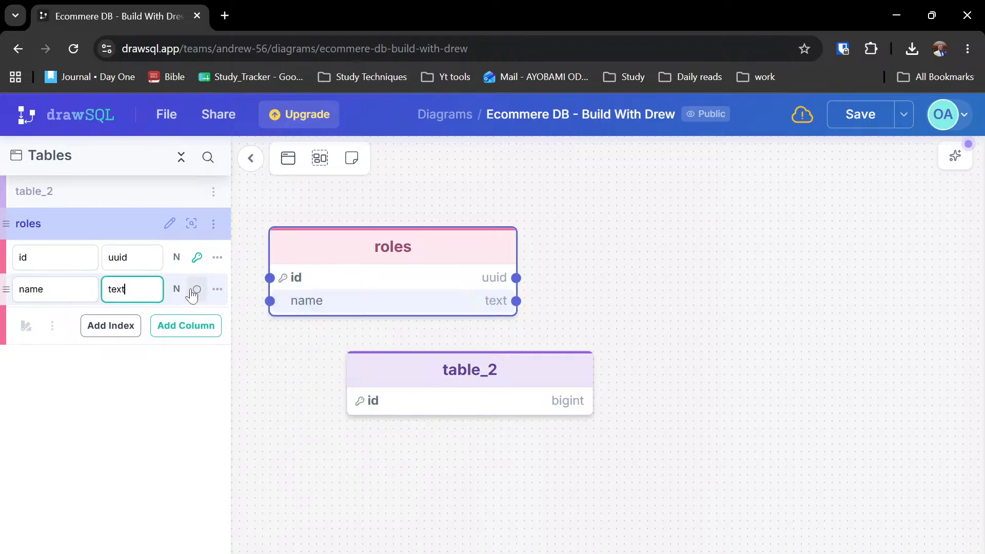
- Make the name column of roles nullable and change its data type to varchar
left_click(176, 289)
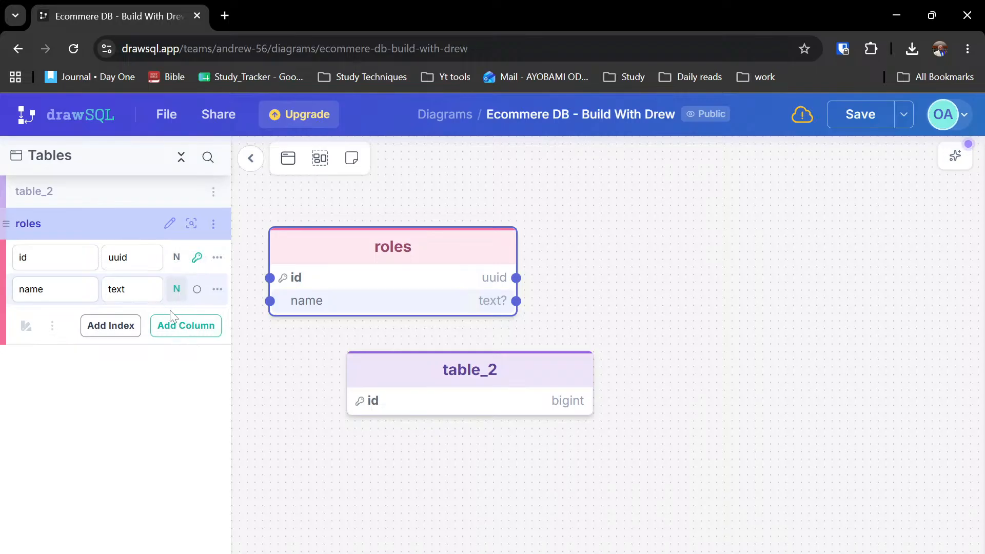
left_click(218, 289)
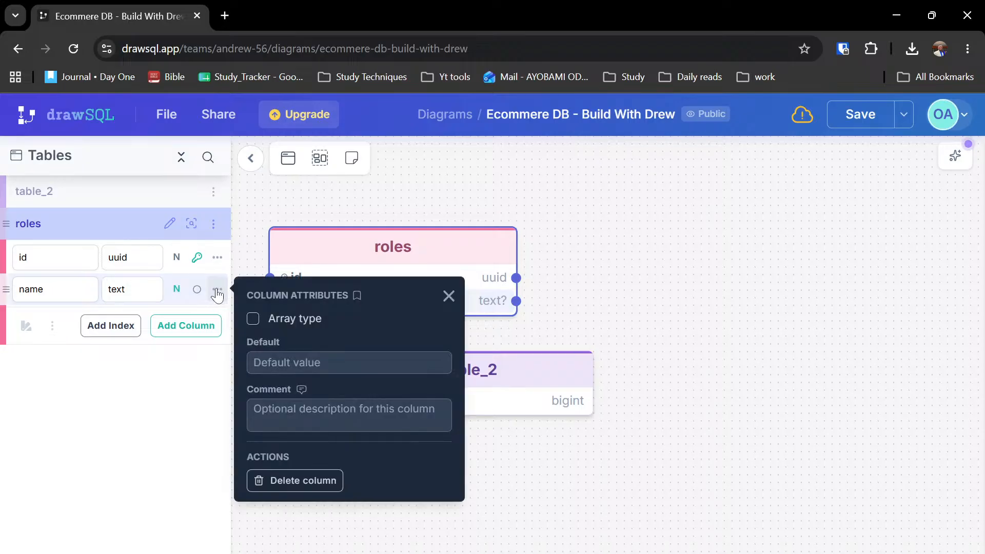
left_click(132, 288)
key("BackSpace")
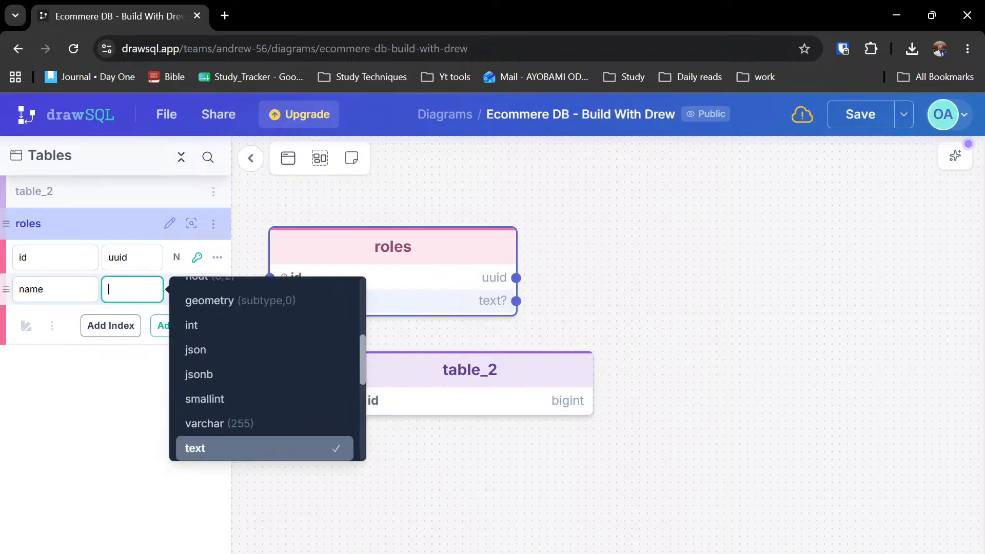
type("va")
key("Return")
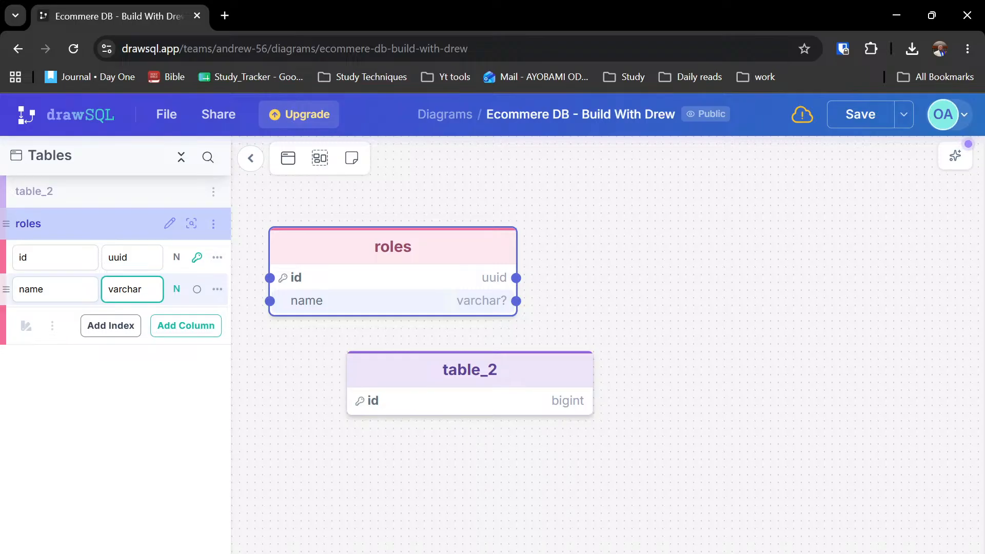
- Add a column called description with data type text to the roles table
left_click(195, 333)
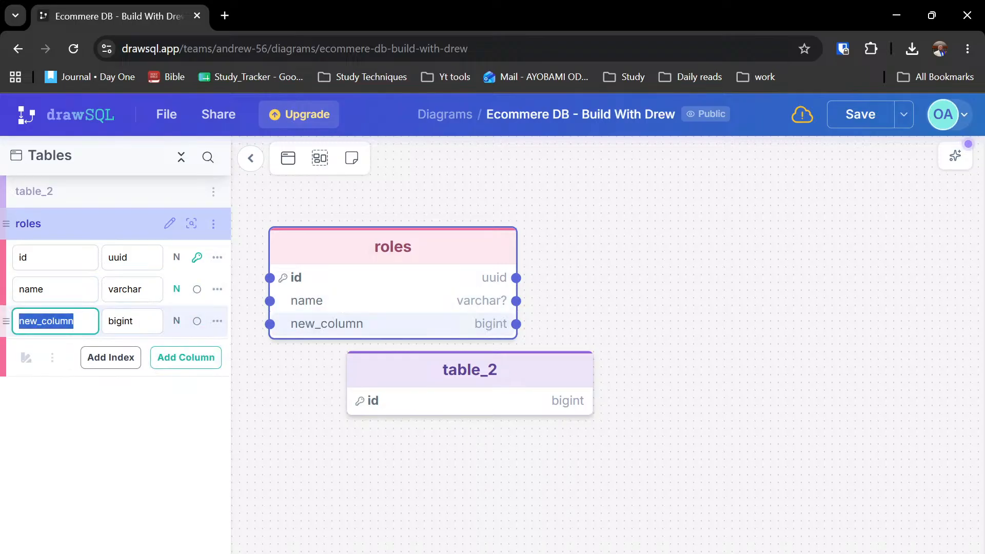
type("dec")
key("BackSpace")
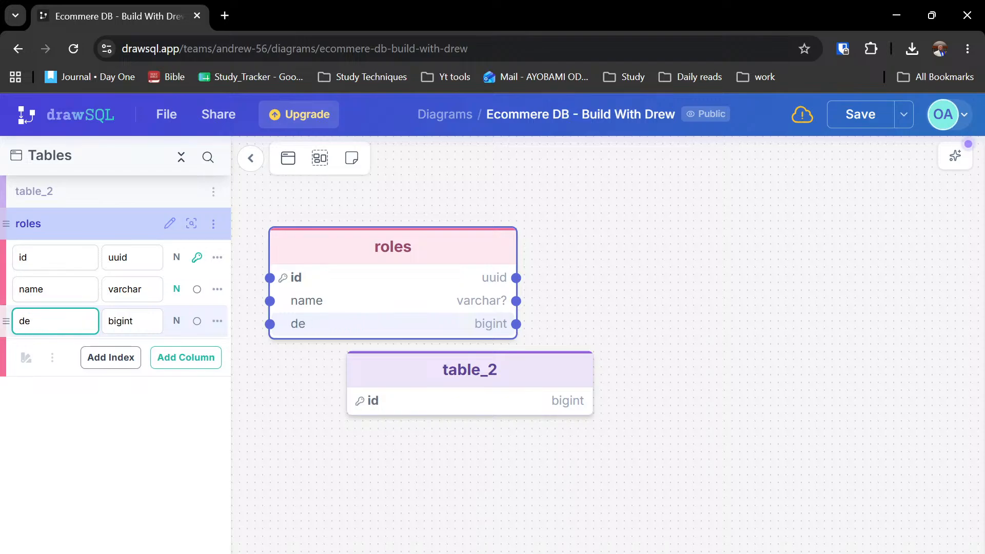
type("scription")
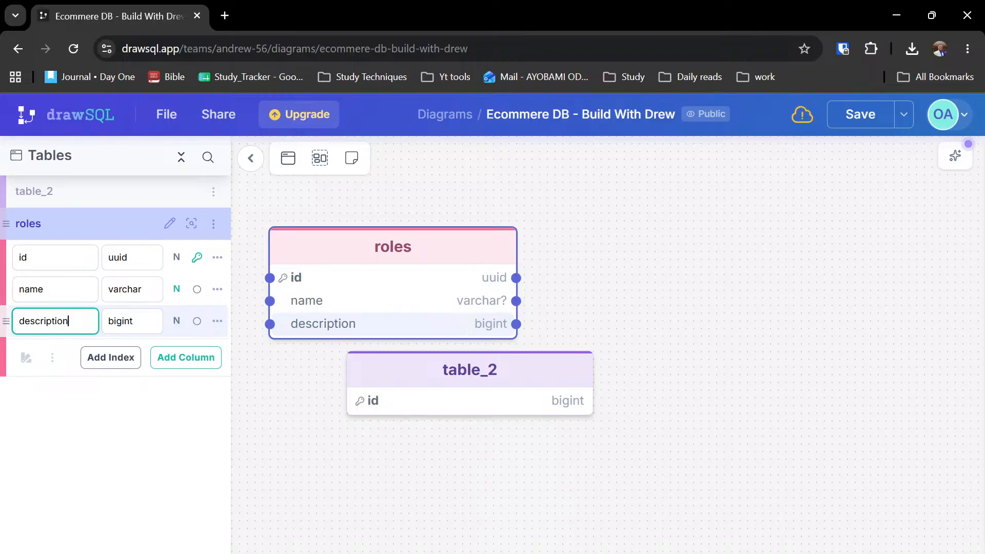
key("Tab")
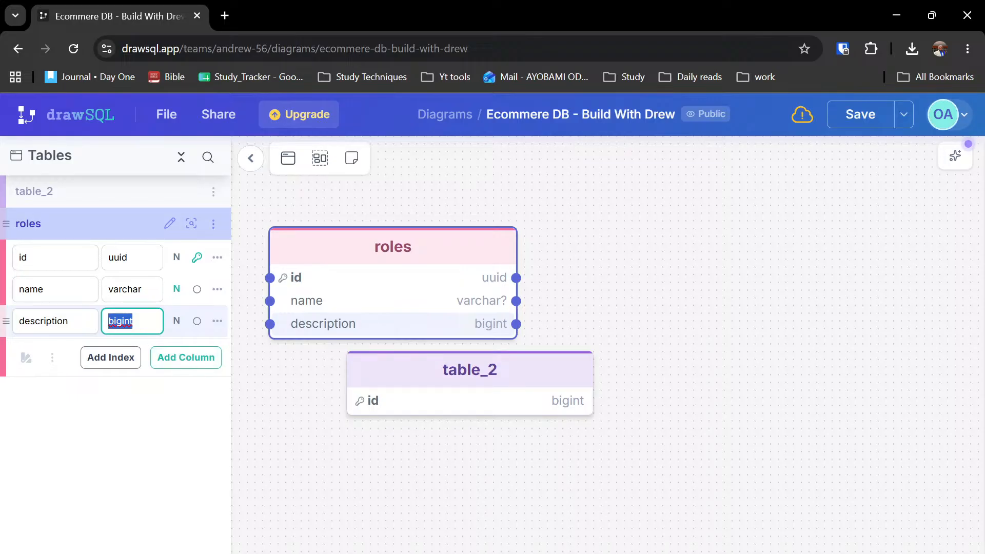
type("text")
key("Return")
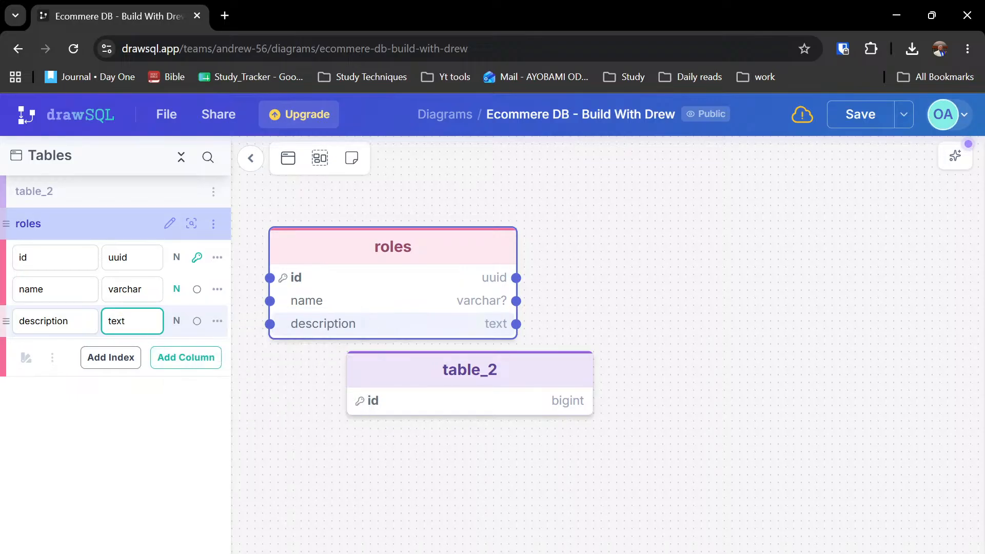
- Make the description column nullable and the name column non-nullable in the roles table
left_click(177, 321)
left_click(177, 321)
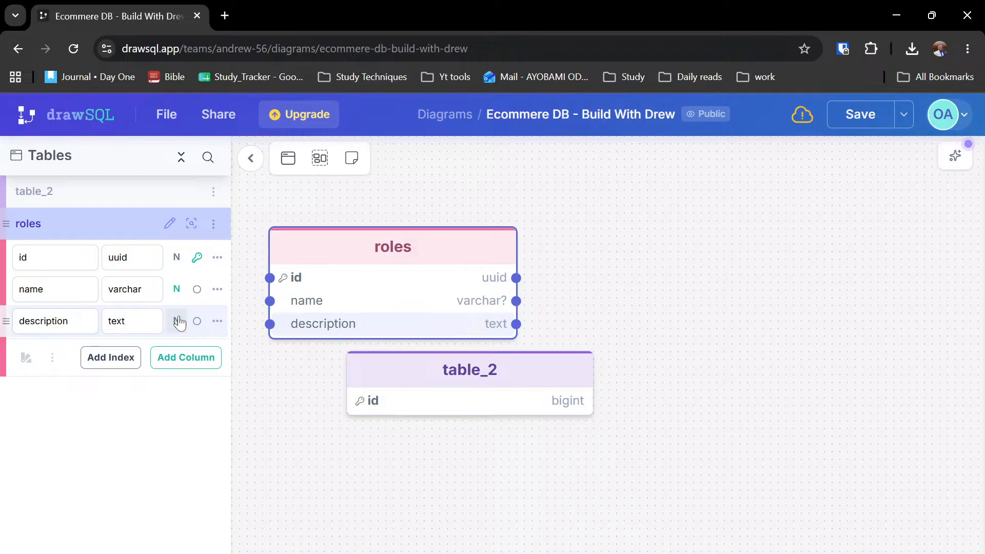
left_click(178, 321)
left_click(177, 290)
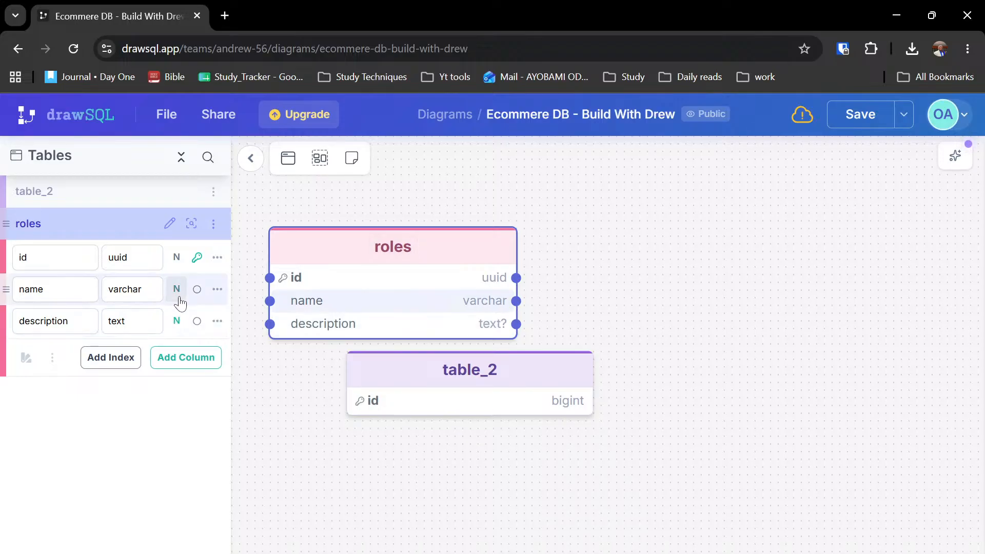
- Add a column called created_at with data type timestamptz to the roles table
left_click(179, 356)
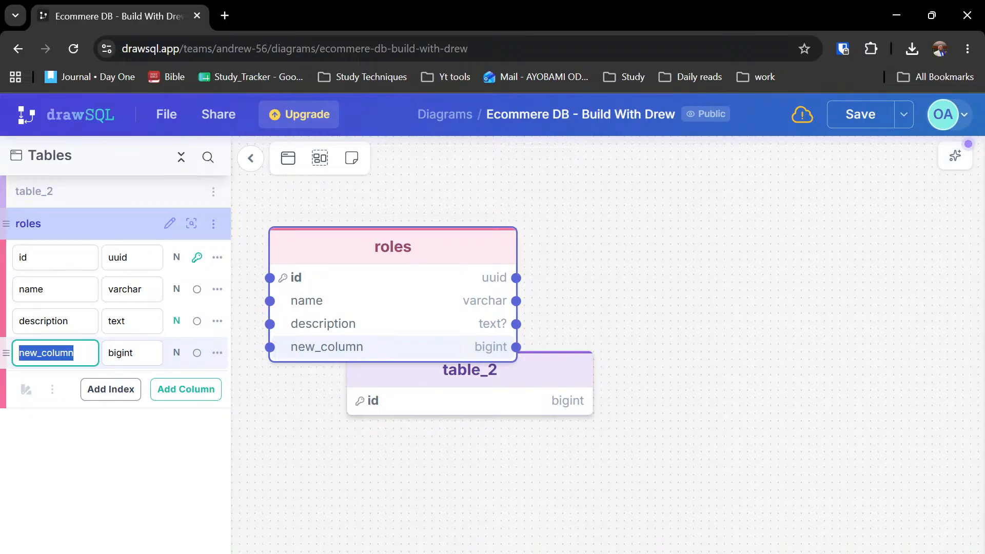
type("created")
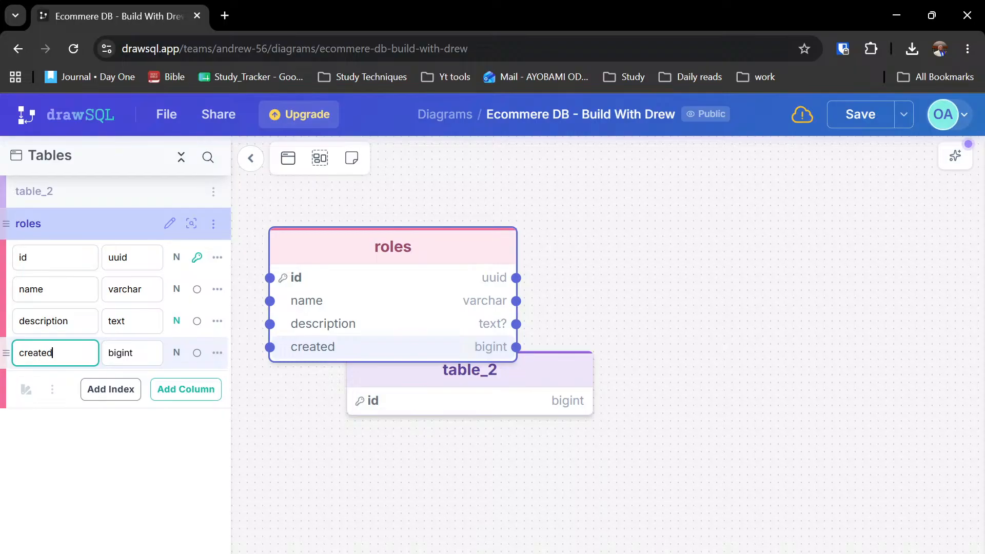
type("_at")
key("Tab")
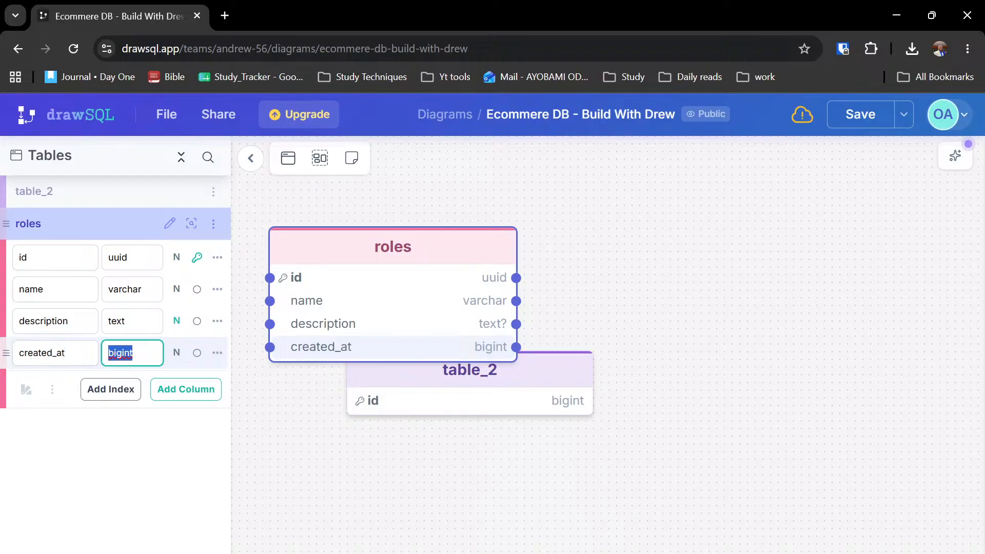
type("ti")
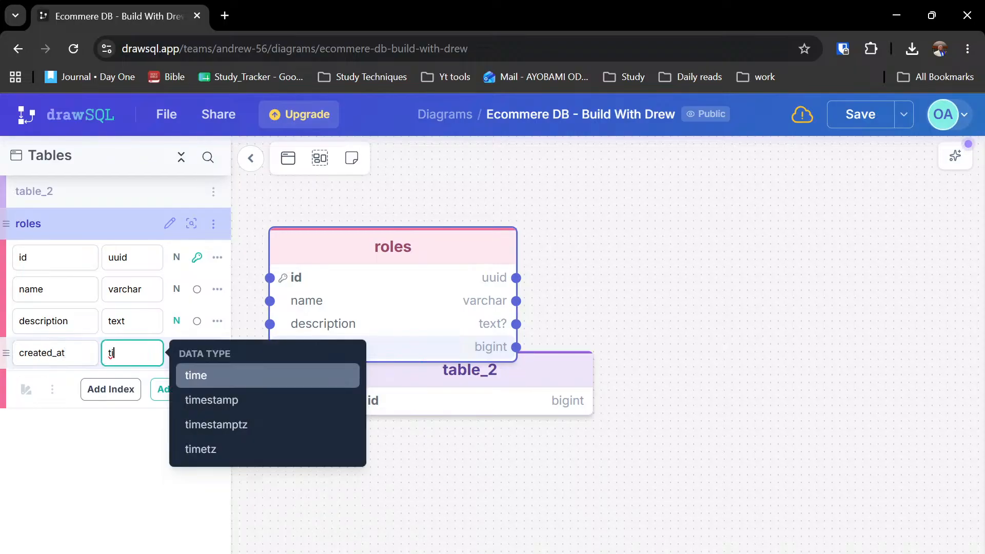
key("Down")
key("Down")
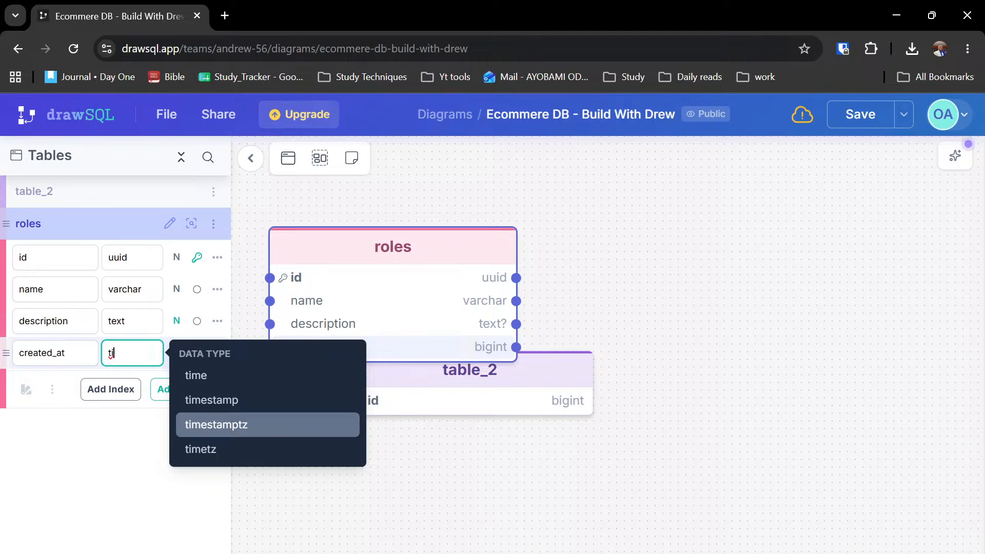
key("Return")
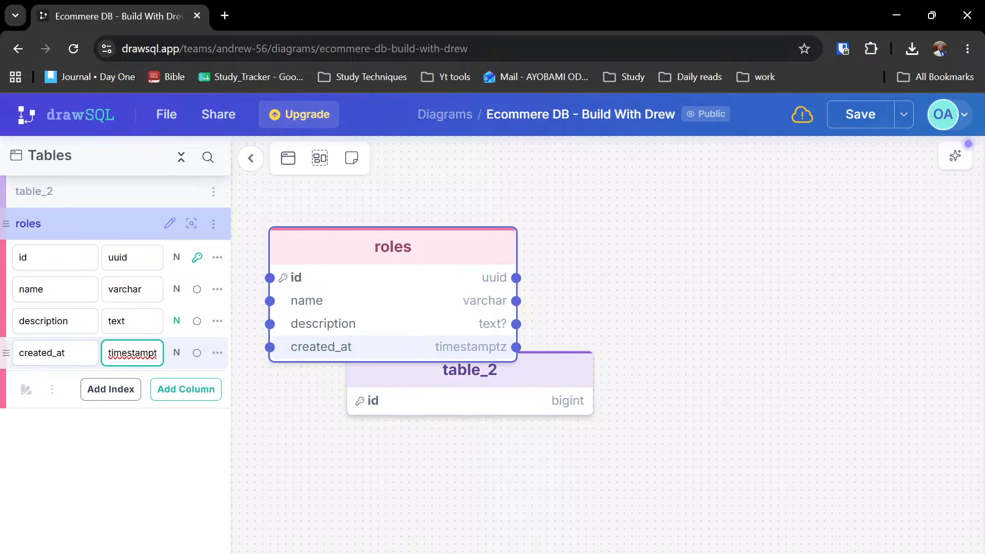
- Add a column called update_at with data type timestamptz to the roles table
left_click(184, 389)
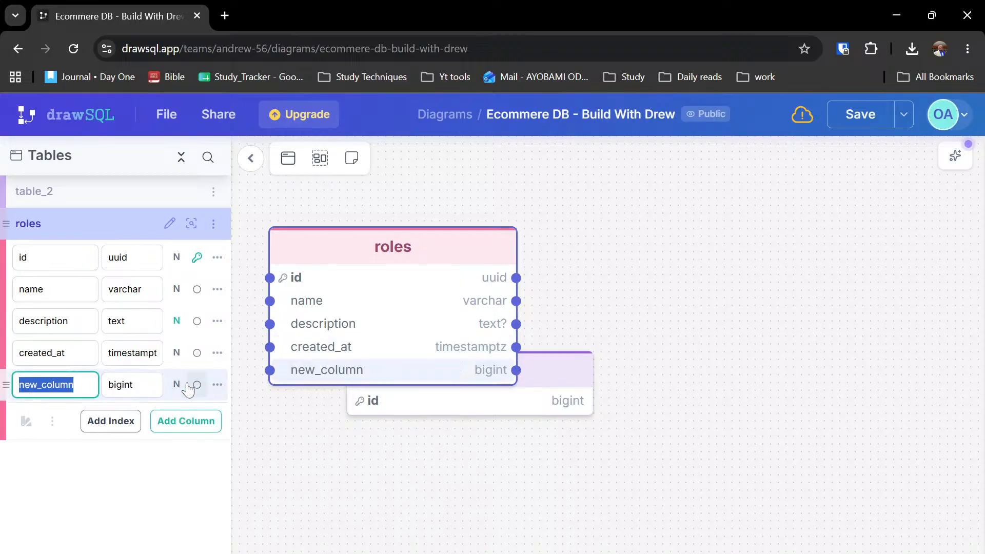
type("update")
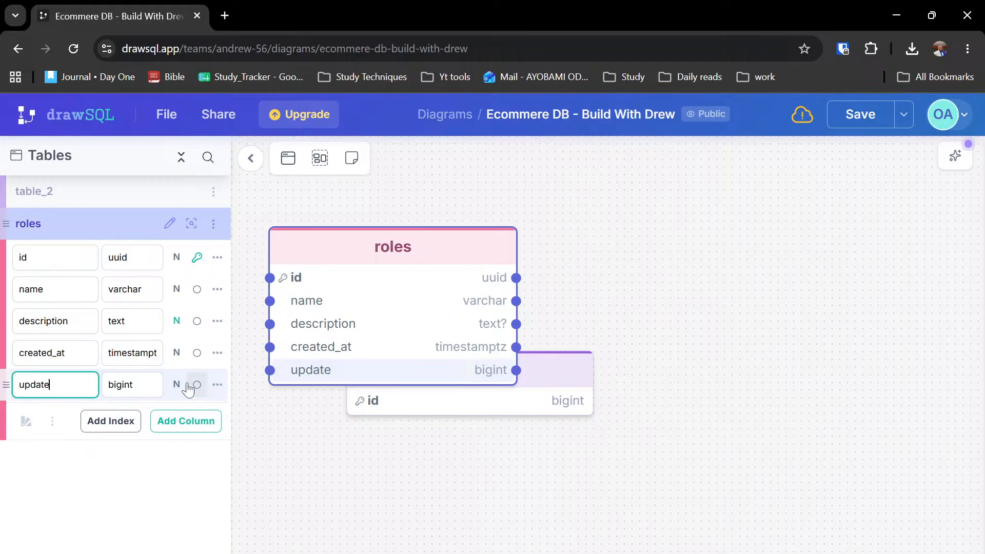
type("_at")
key("Tab")
type("time")
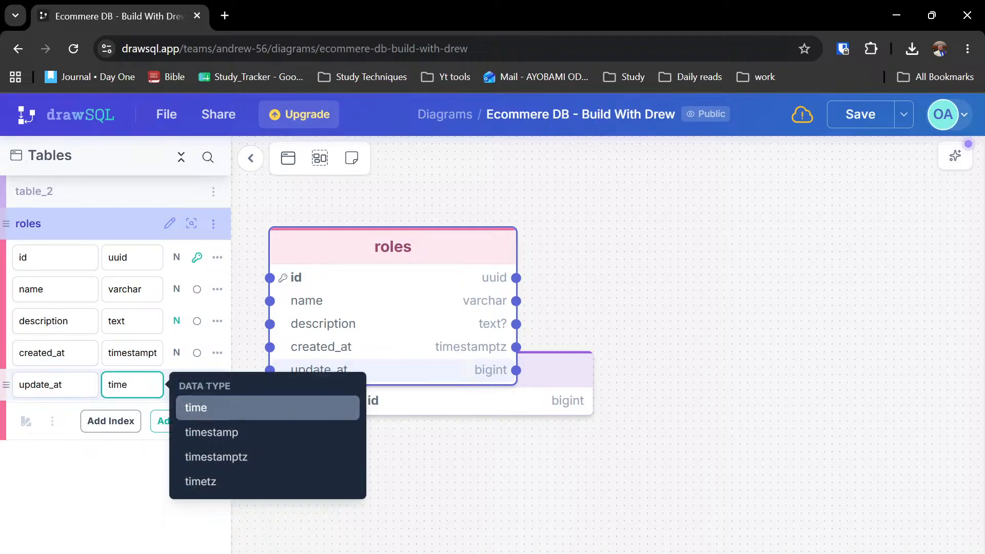
key("Down")
key("Down")
key("Return")
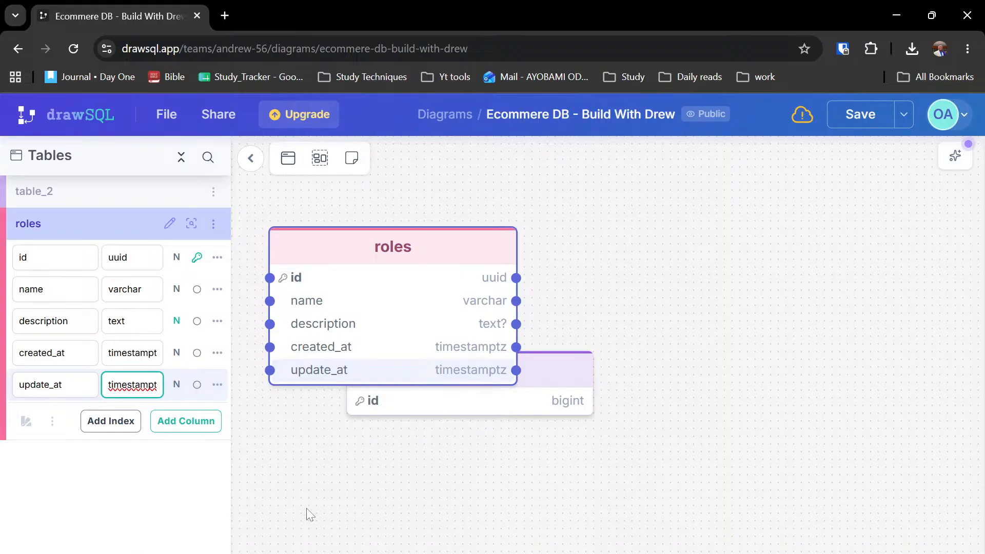
- Move the roles table and table_2 apart on the canvas and rename table_2 as user_roles
left_click_drag(407, 251, 415, 214)
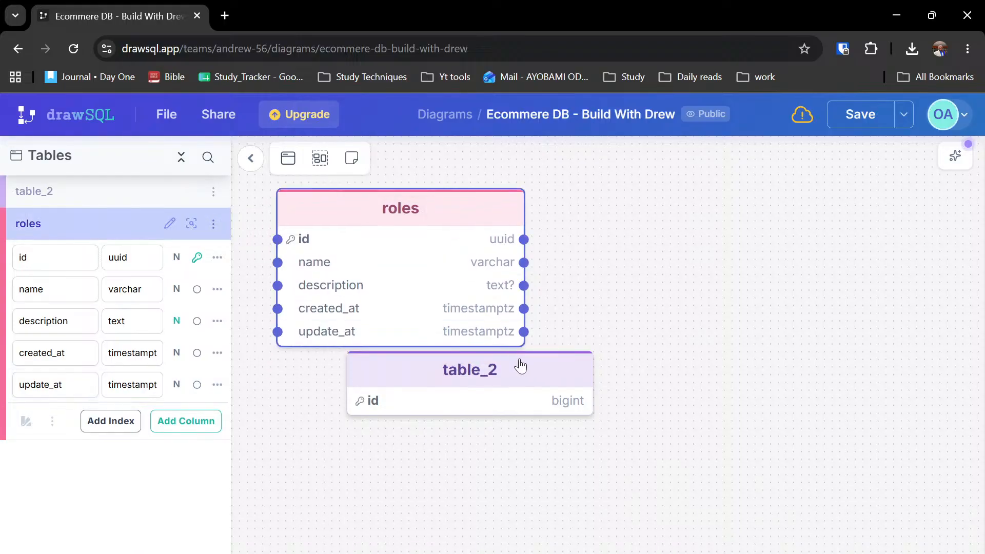
left_click_drag(519, 367, 767, 363)
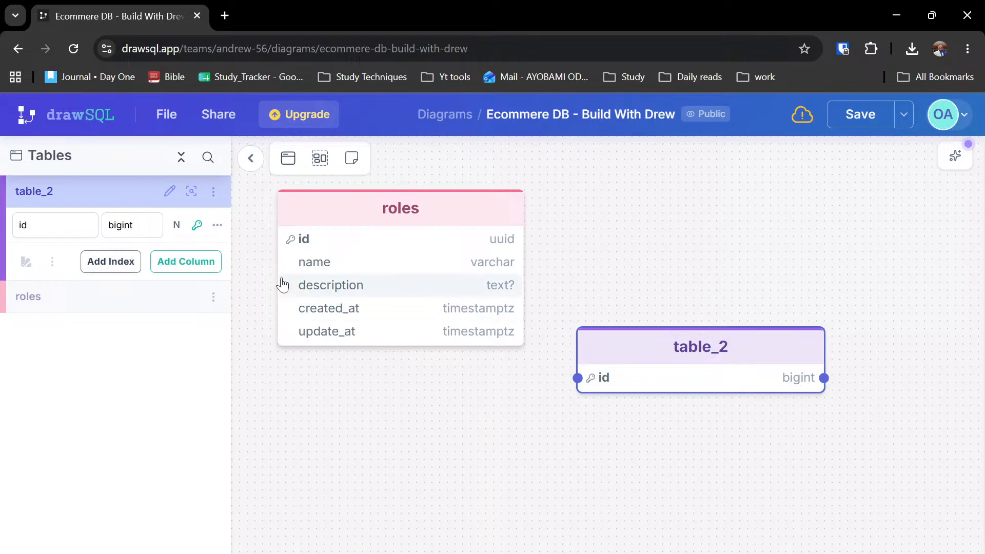
left_click(169, 191)
type("user_")
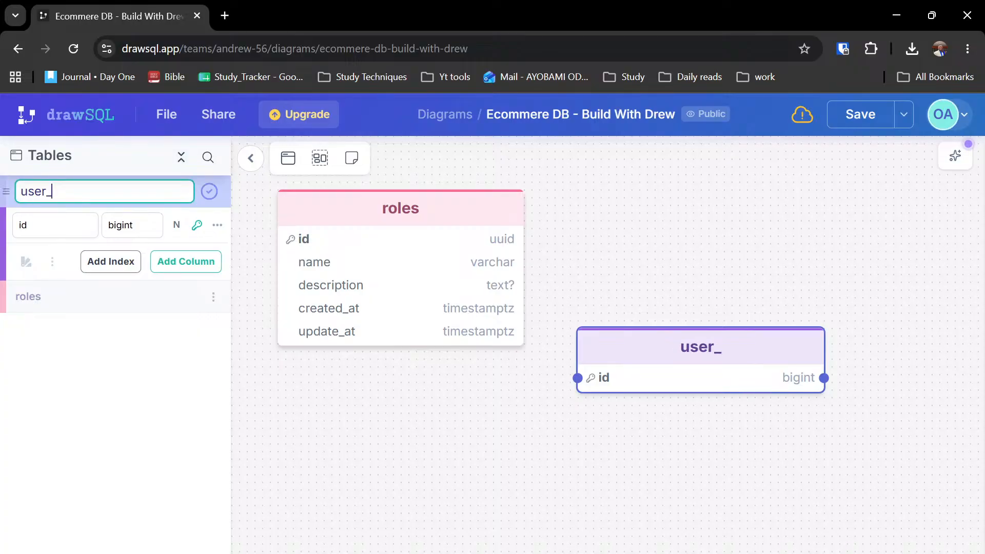
type("roles")
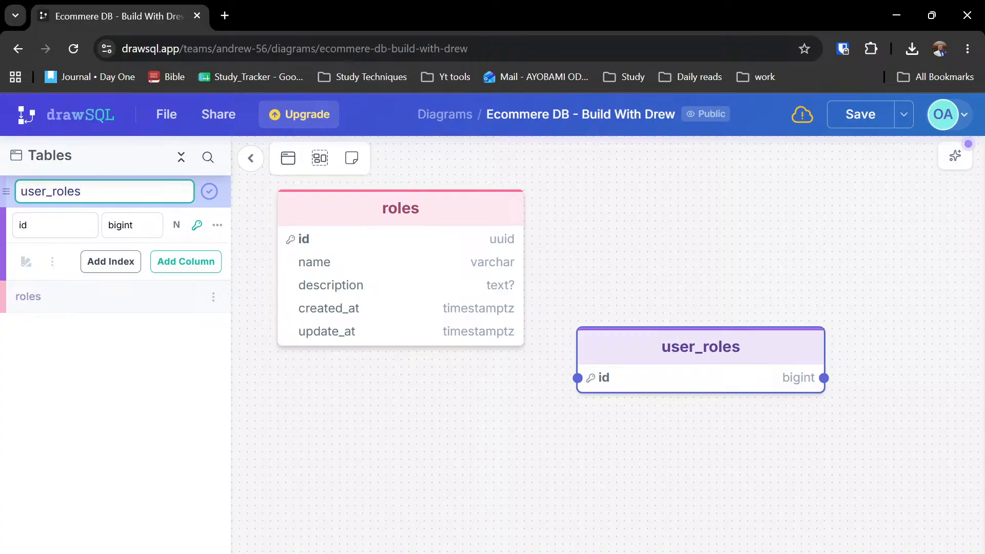
- Set the data type of the id column in user_roles to uuid
left_click(137, 228)
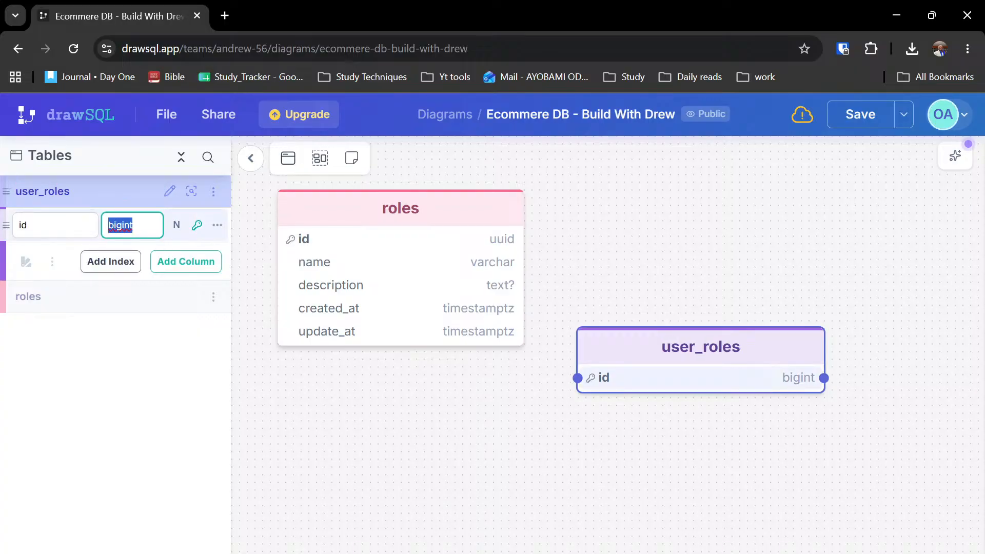
type("uuid")
key("Return")
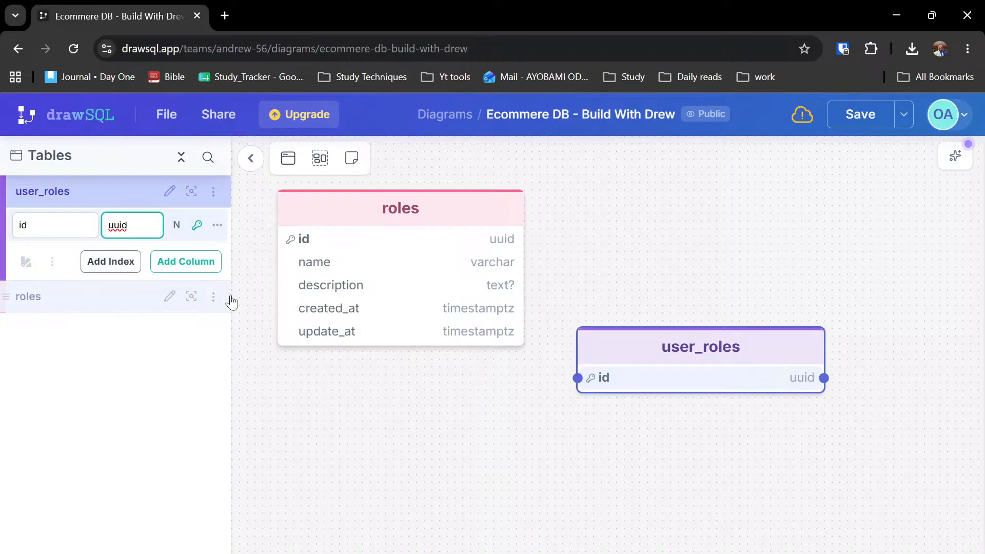
- Add a column called user_id with data type uuid to user_roles and move that table level with the roles table
left_click(187, 267)
type("us")
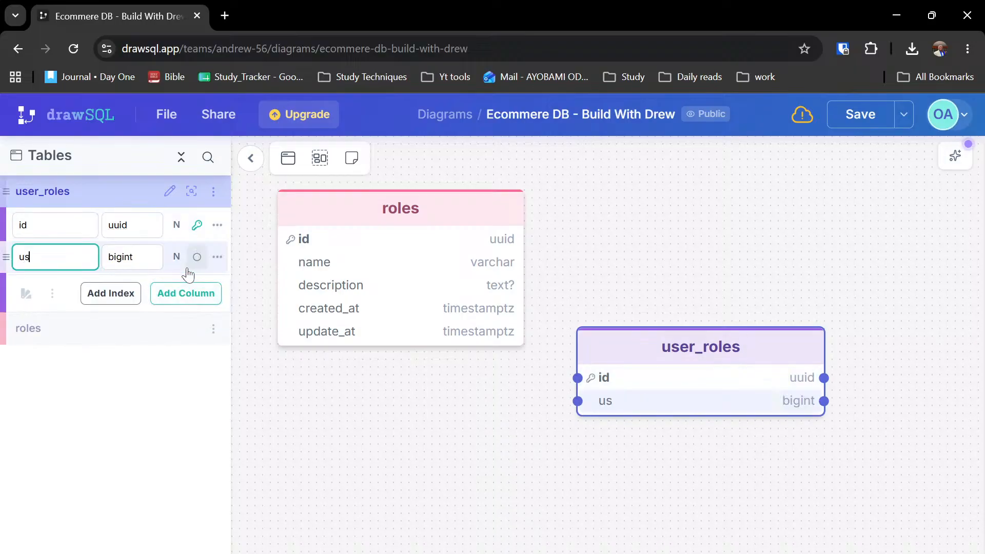
type("er_id")
key("Tab")
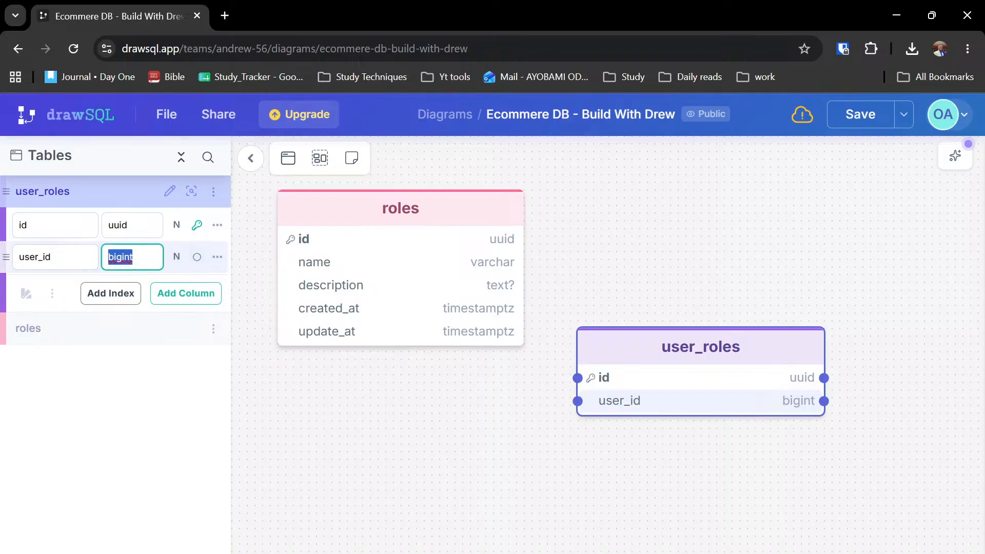
type("uuid")
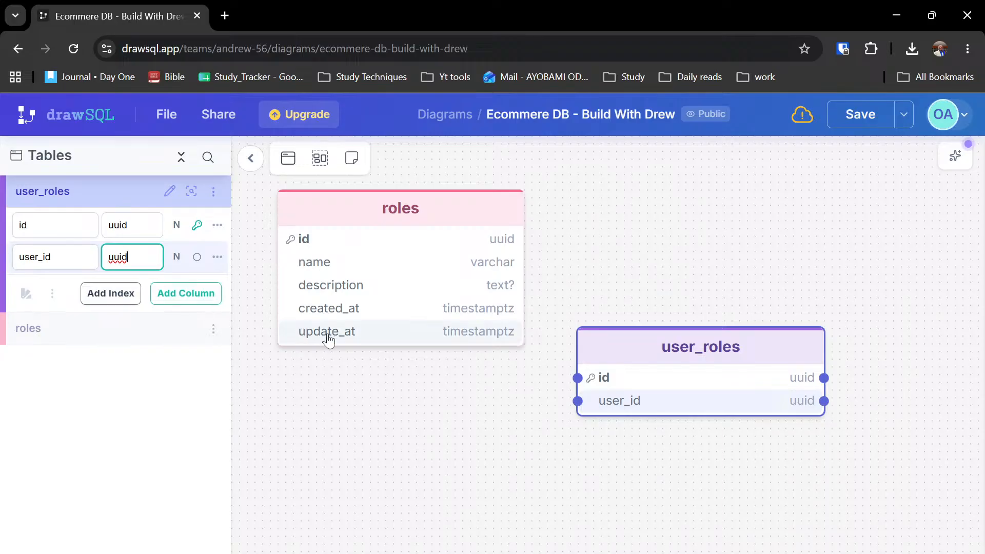
left_click_drag(666, 358, 710, 209)
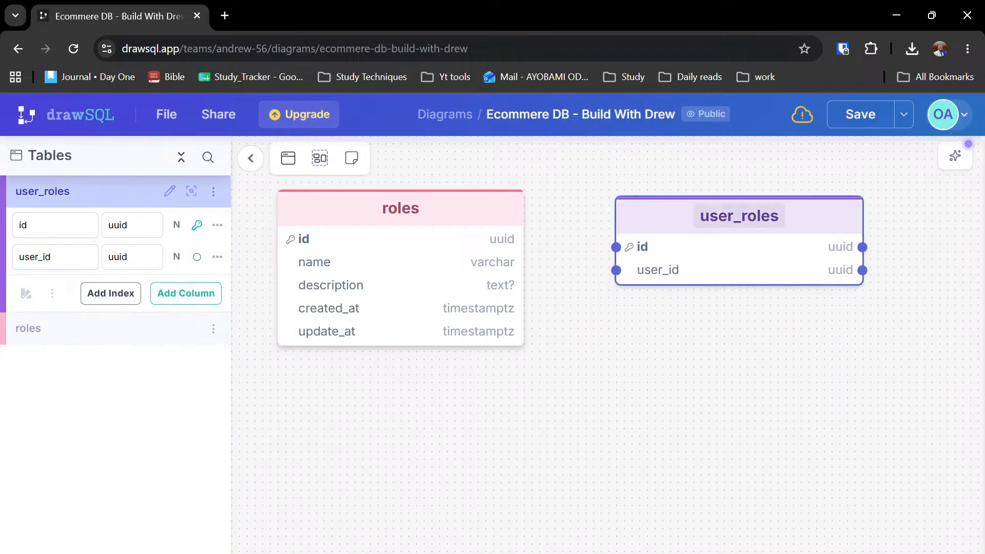
- Add a column called role_id with data type uuid to the user_roles table
left_click(206, 300)
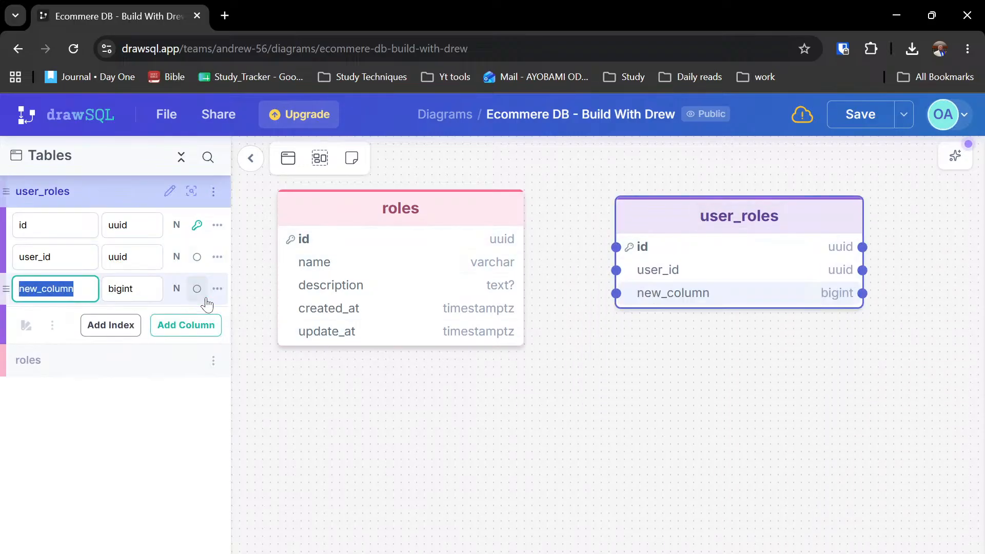
type("rol")
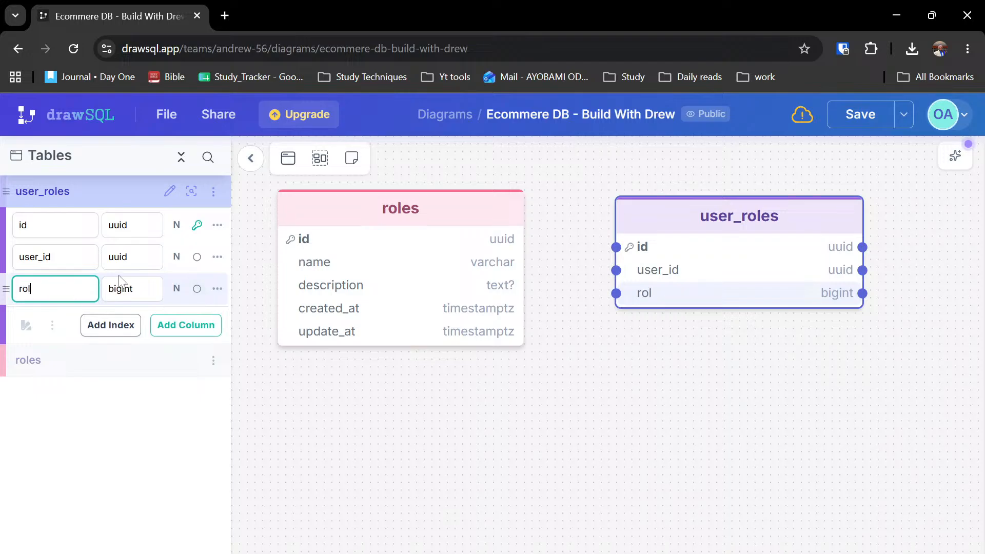
type("e_id")
left_click(121, 301)
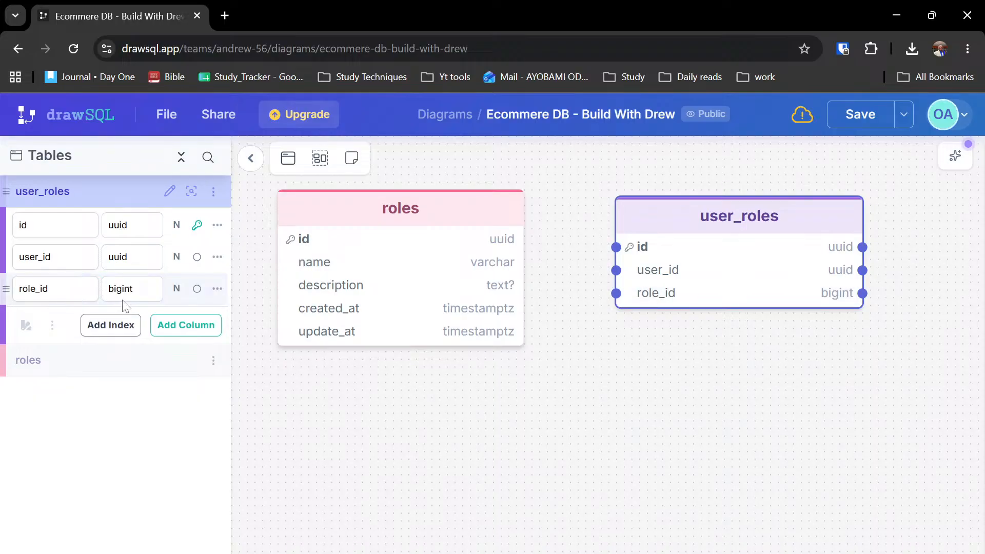
left_click(123, 291)
type("uuid")
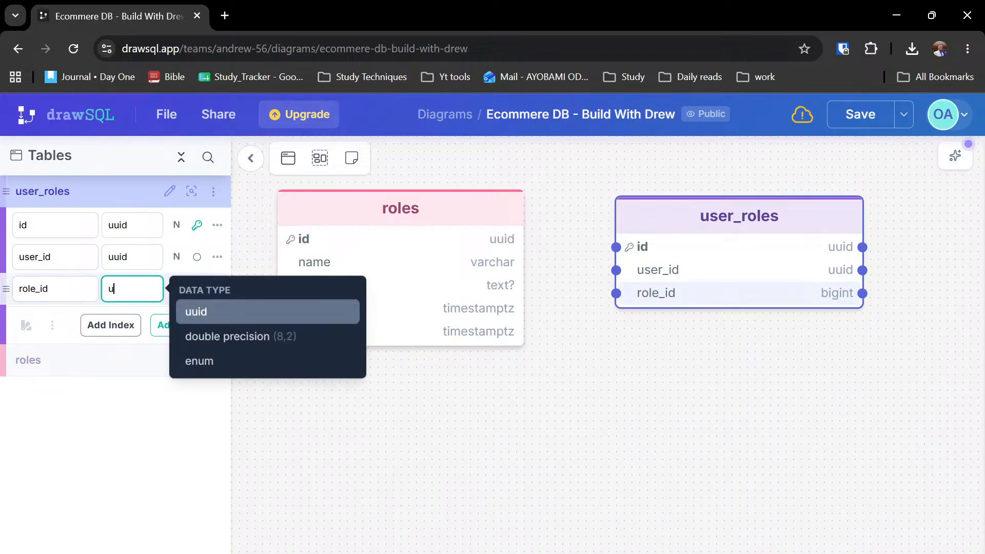
key("Return")
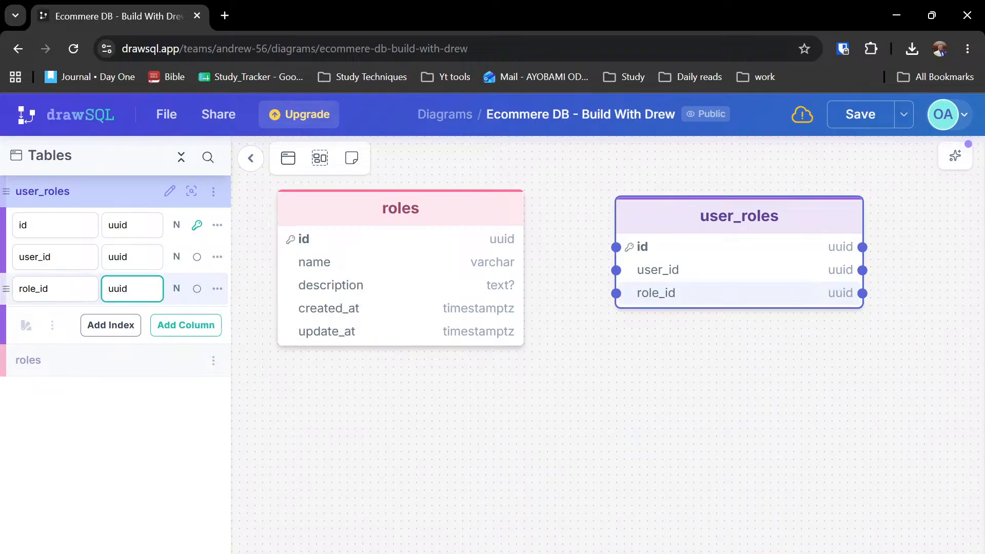
- Add a column called granted_at with data type timestamptz to the user_roles table
left_click(168, 329)
type("grandte")
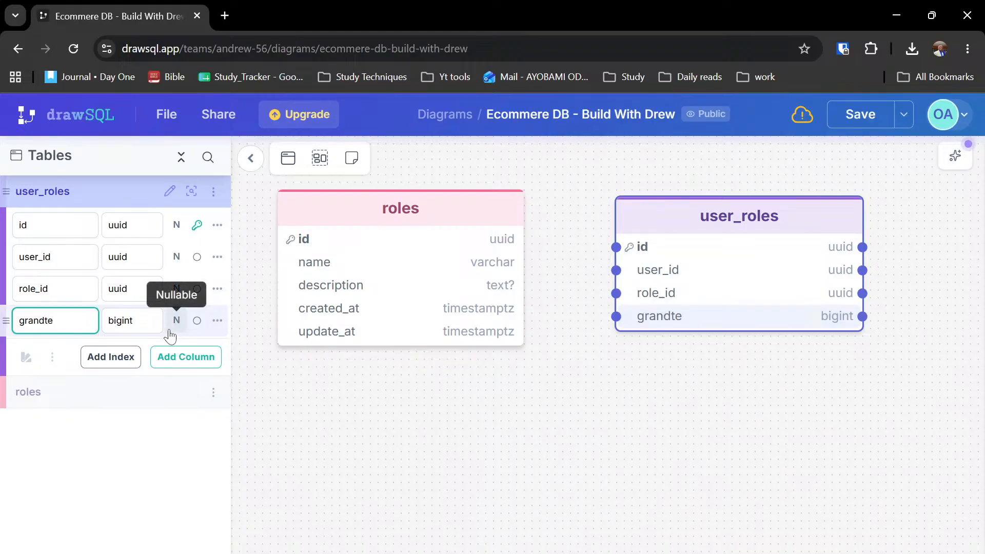
key("BackSpace")
key("BackSpace")
key("BackSpace")
type("det")
key("BackSpace")
type("d")
key("BackSpace")
key("BackSpace")
key("BackSpace")
type("ted_at")
key("Tab")
type("i")
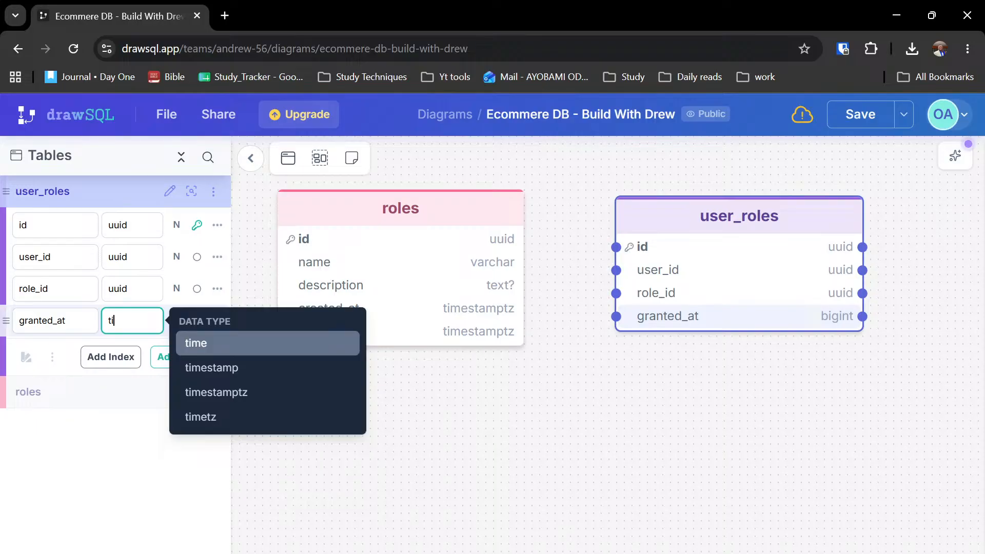
key("Down")
key("Down")
key("Return")
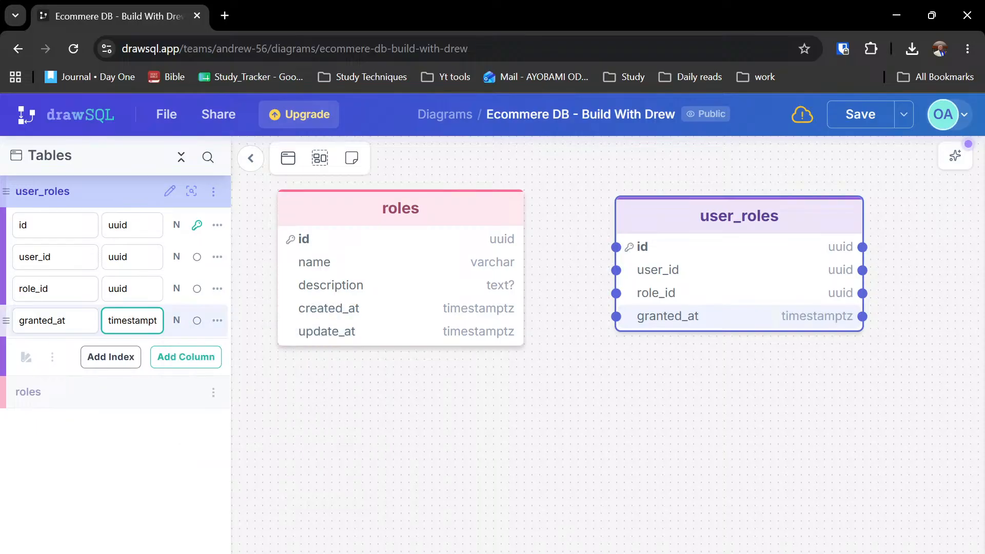
- Add a column called granted_by with data type uuid to the user_roles table
left_click(185, 357)
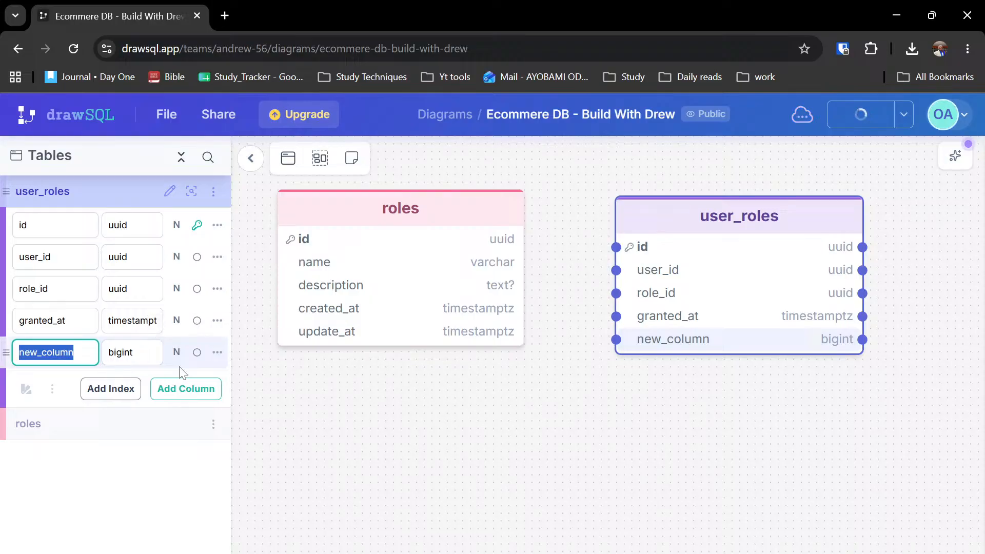
type("granted")
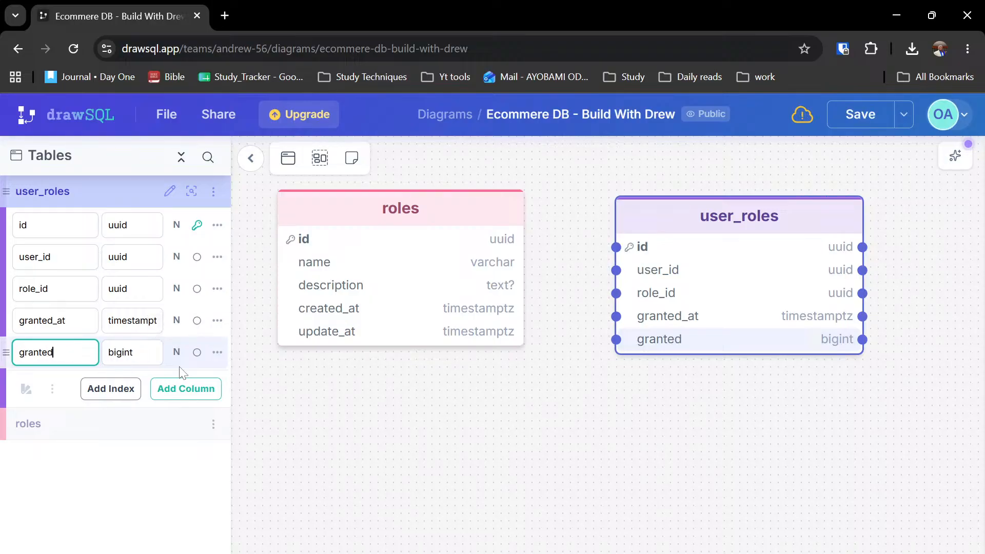
type("_by")
key("Tab")
type("un")
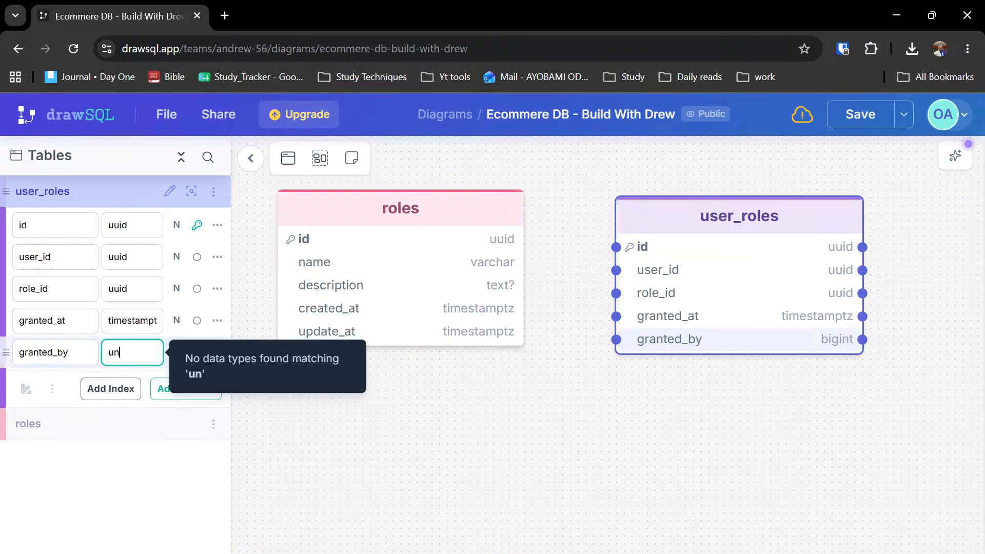
key("BackSpace")
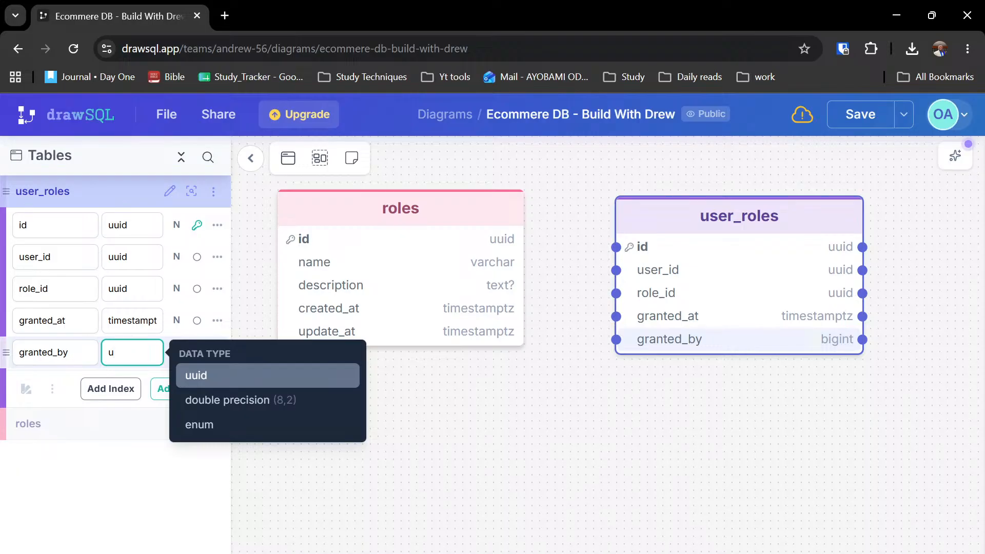
key("Return")
left_click(374, 417)
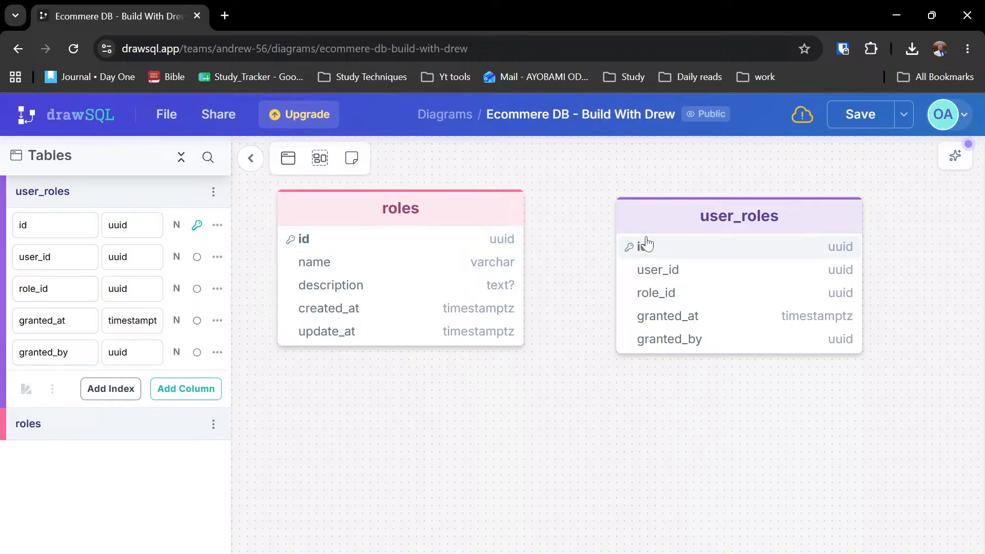
- Create a 1:N relationship from the id column of roles to the role_id column of user_roles
left_click(502, 215)
left_click_drag(523, 239, 629, 292)
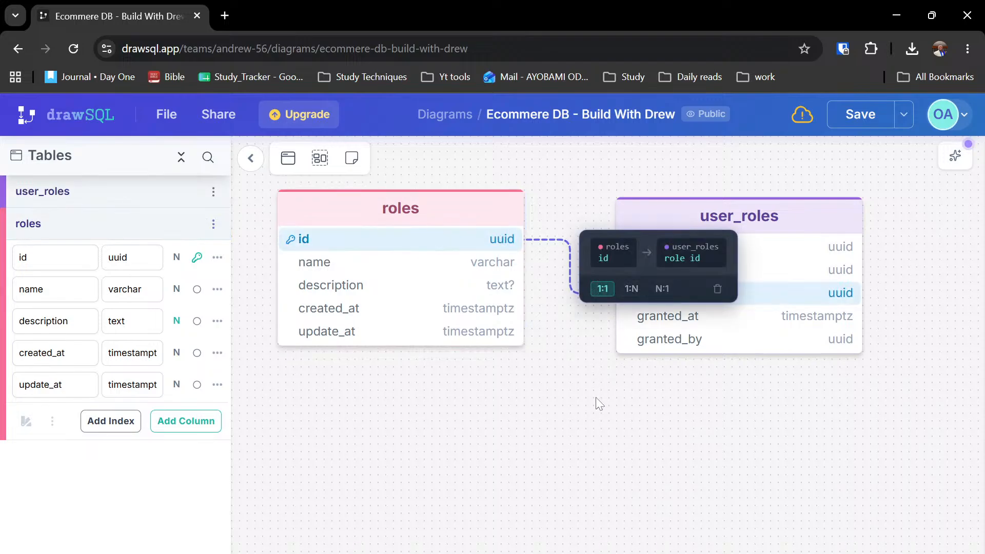
left_click(630, 293)
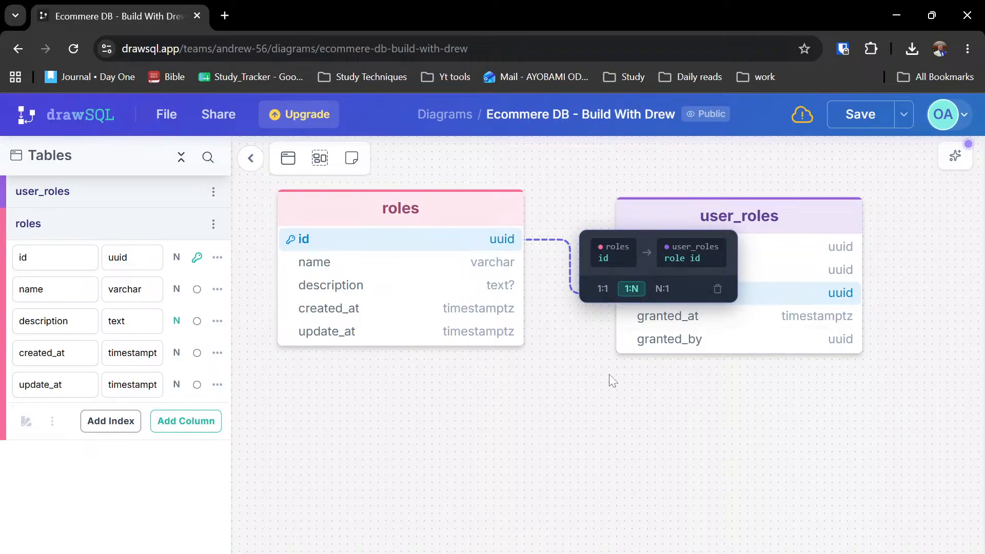
- Create a new table named users on the canvas below the roles table
left_click(607, 350)
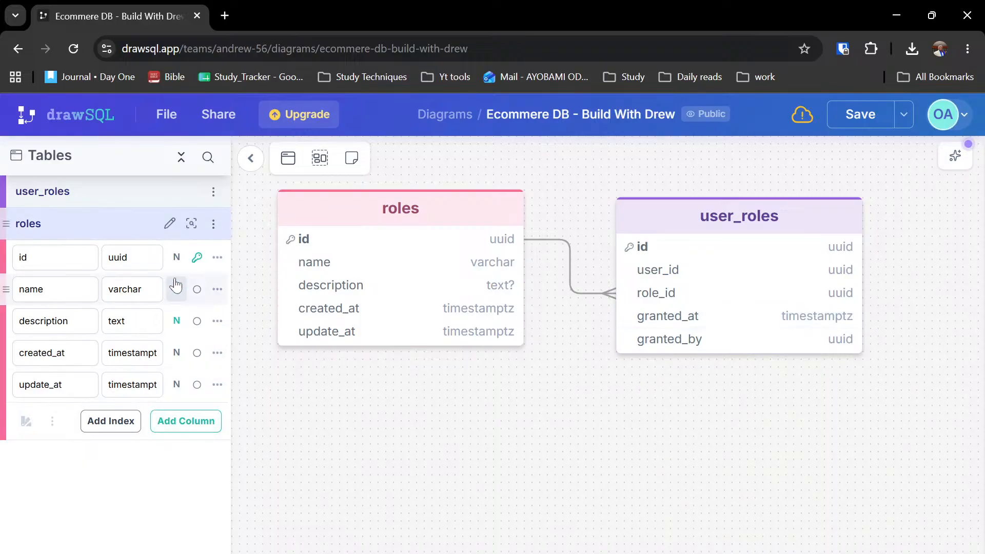
left_click(115, 233)
left_click(286, 160)
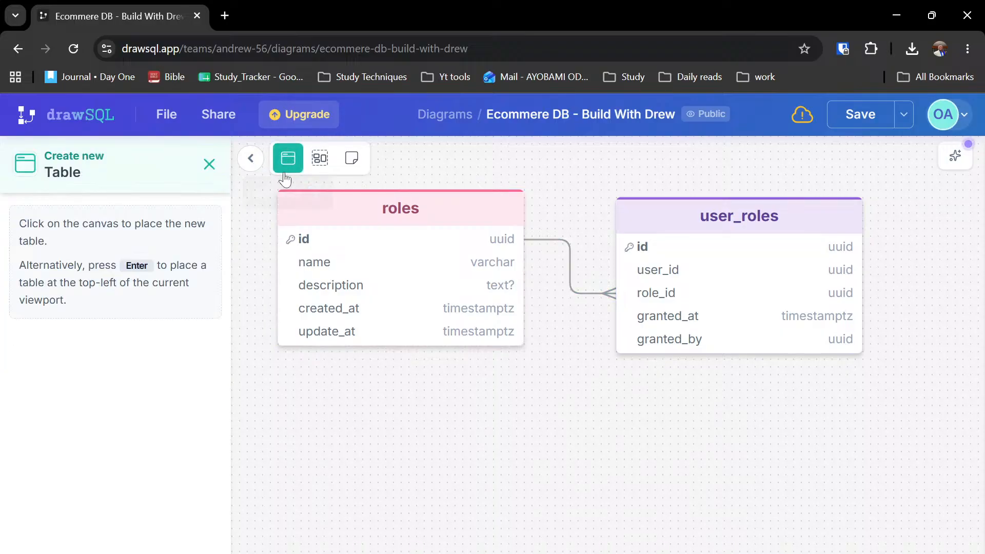
left_click(294, 407)
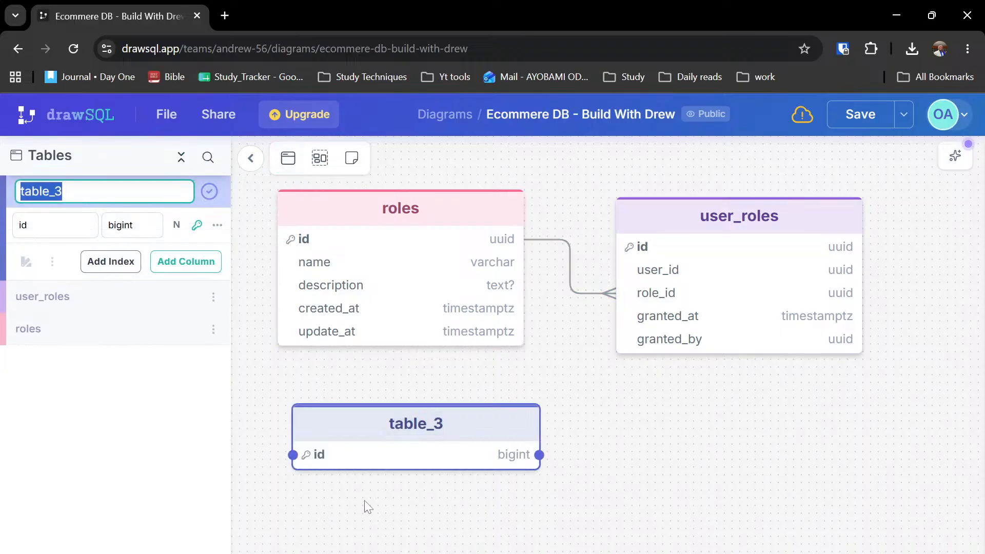
type("users")
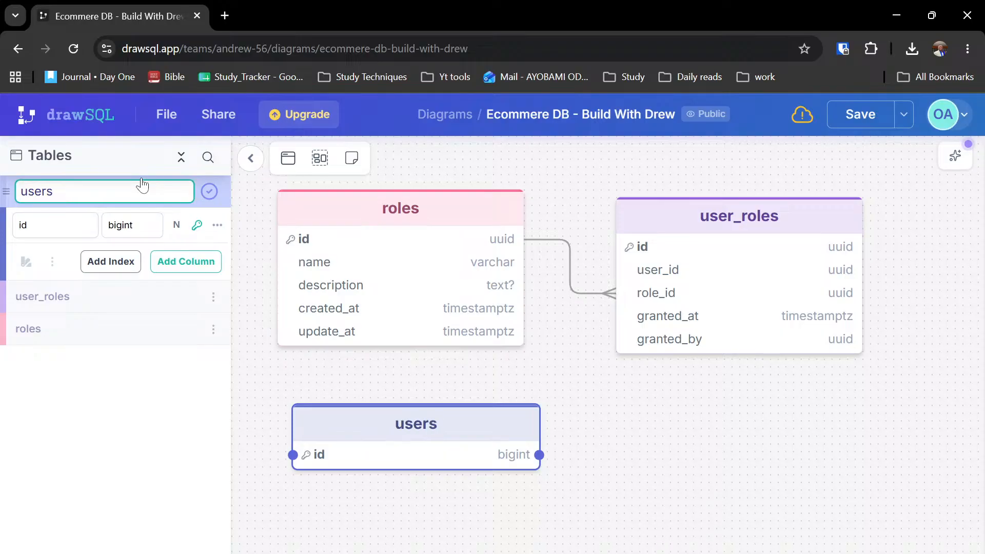
key("Return")
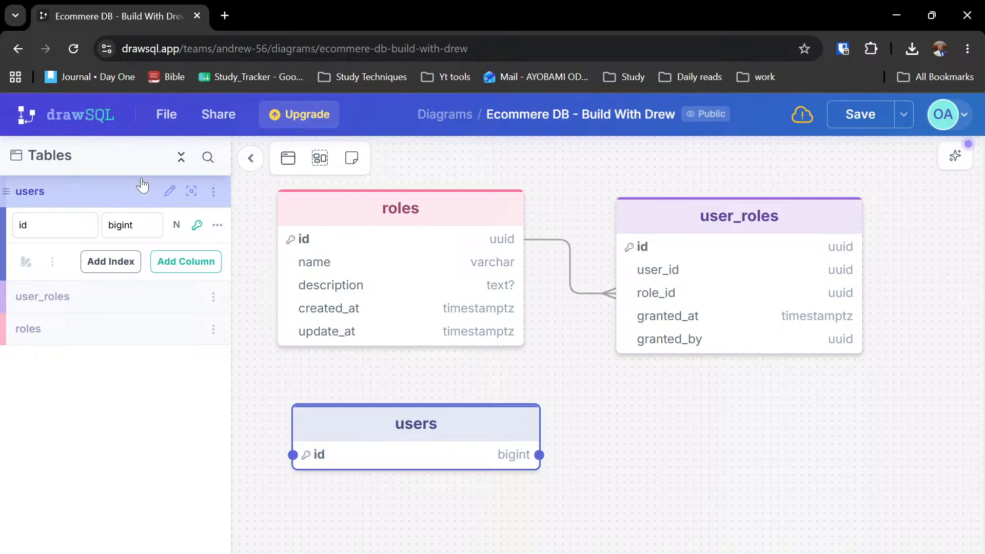
- Set the data type of the users table's id column to uuid
double_click(121, 224)
type("uuid")
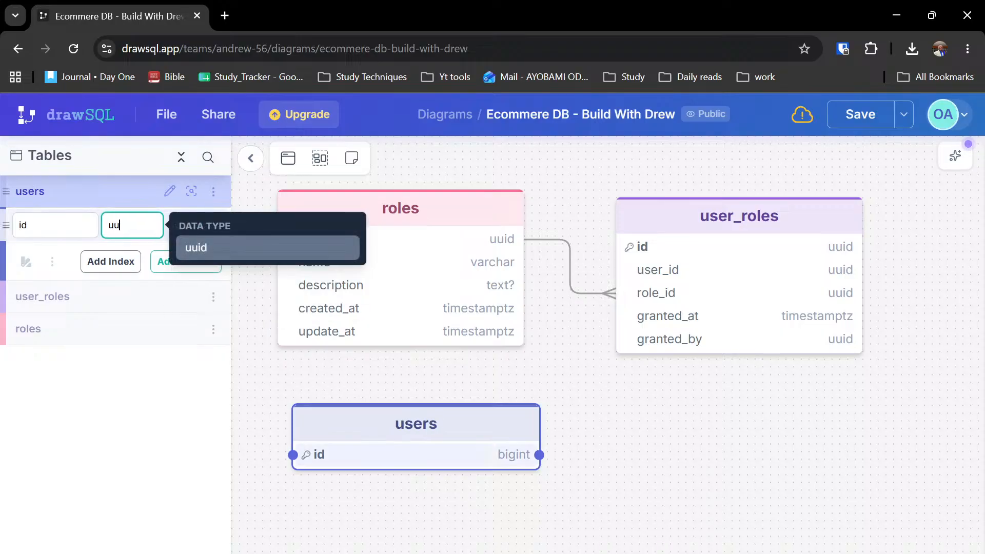
key("Return")
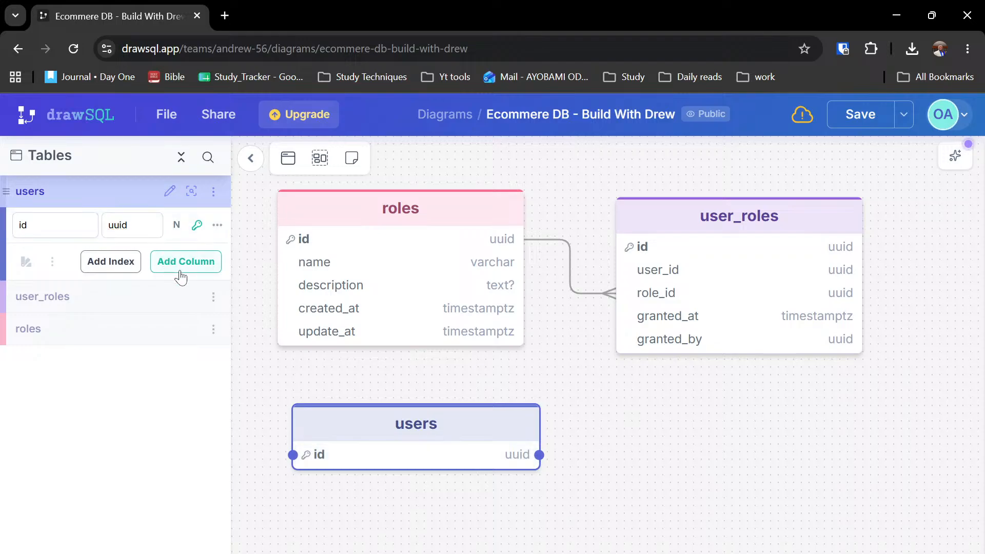
- Add a column called email with data type varchar to the users table
left_click(179, 265)
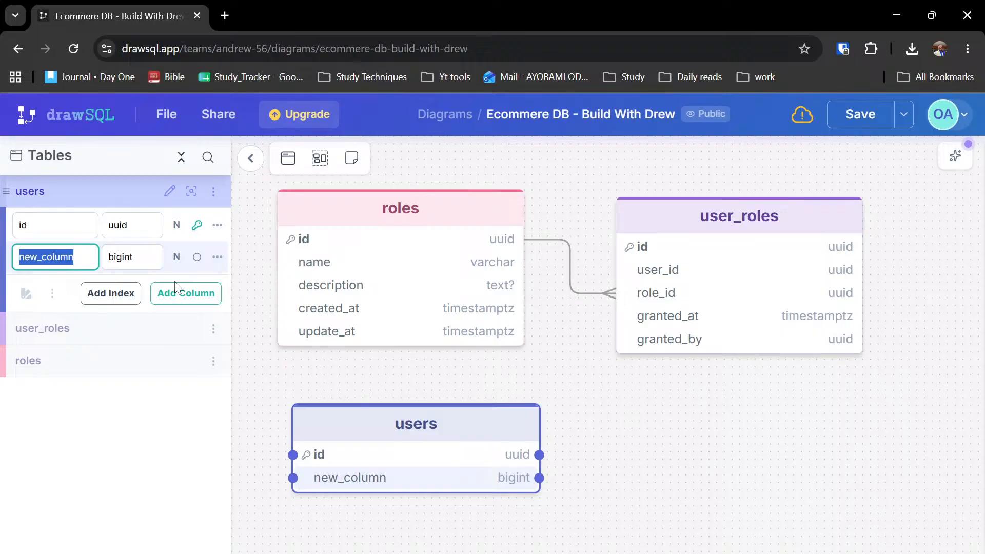
type("uuid")
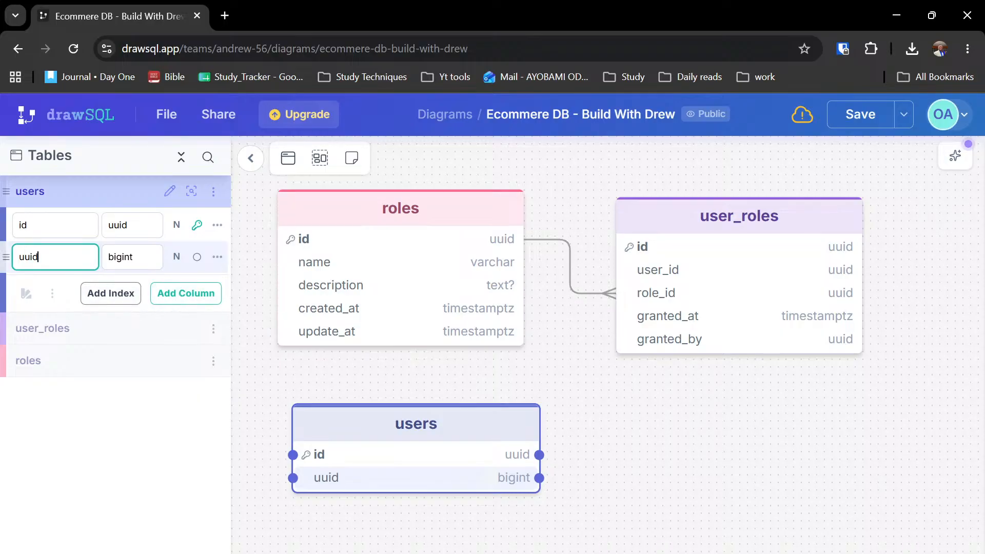
key("ctrl+a")
type("email")
key("Tab")
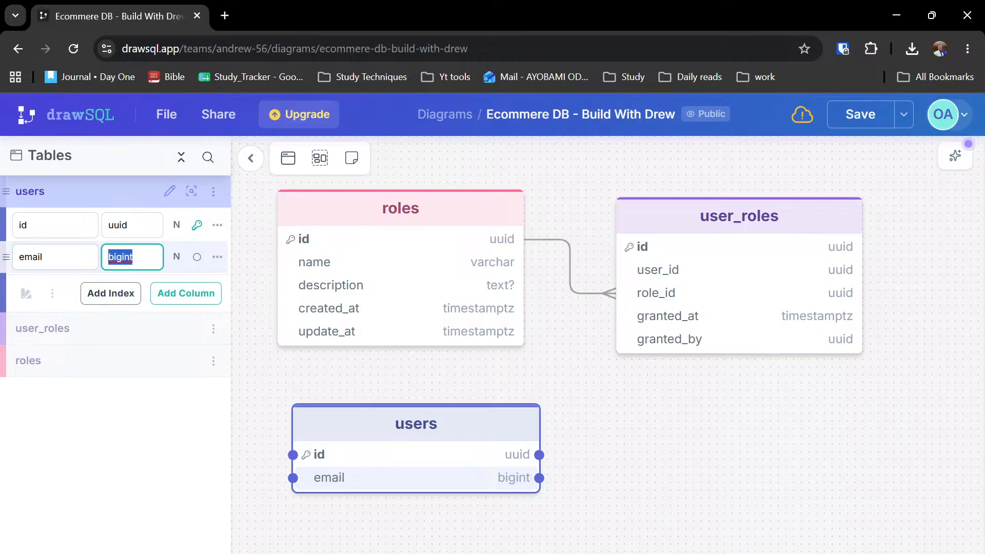
type("varchar")
key("Return")
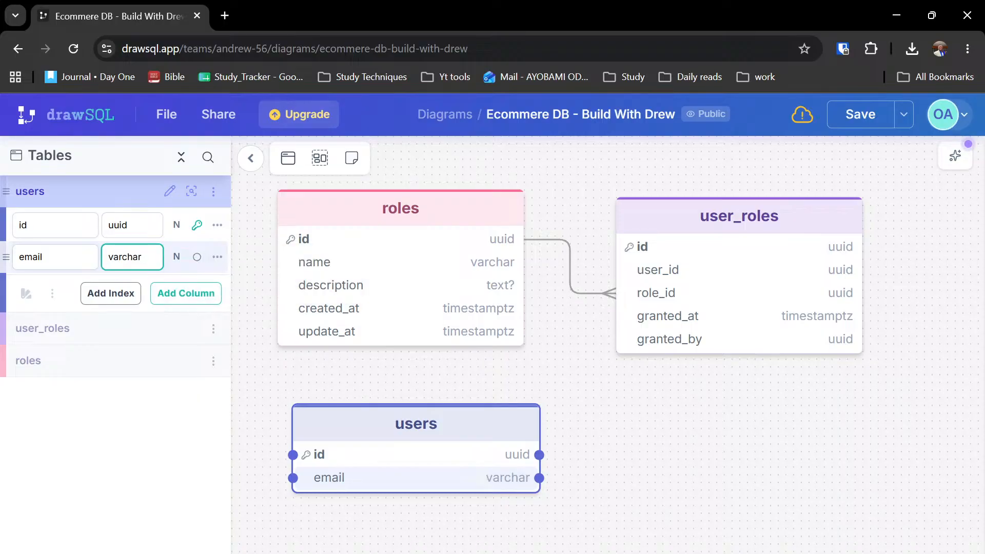
- Add a column called phone with data type varchar to the users table
left_click(195, 301)
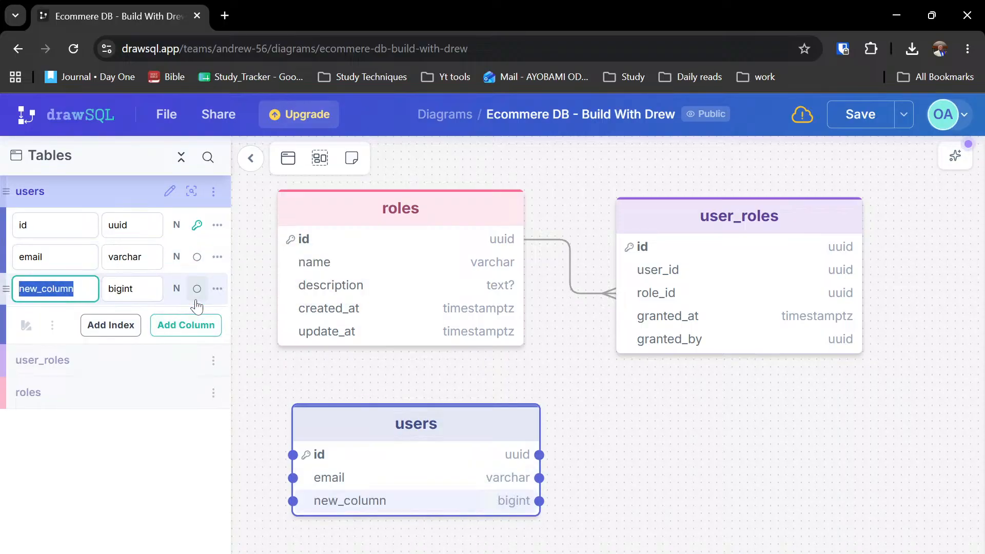
type("phone")
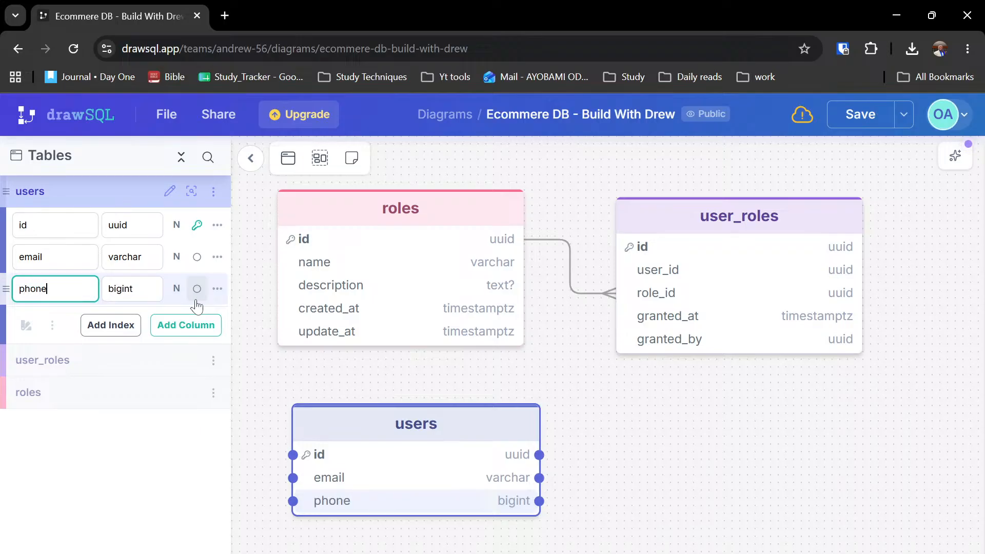
key("Return")
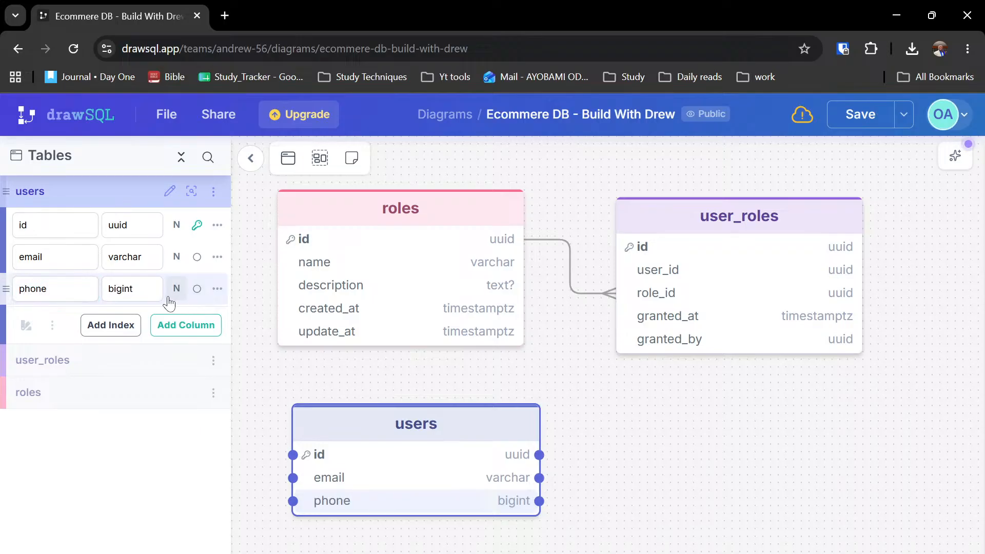
left_click(132, 289)
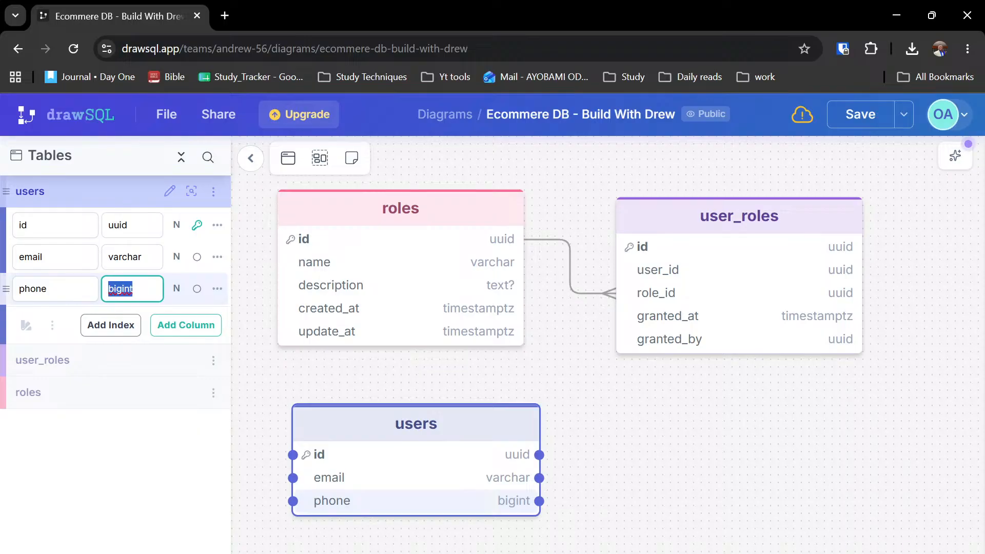
type("va")
key("Return")
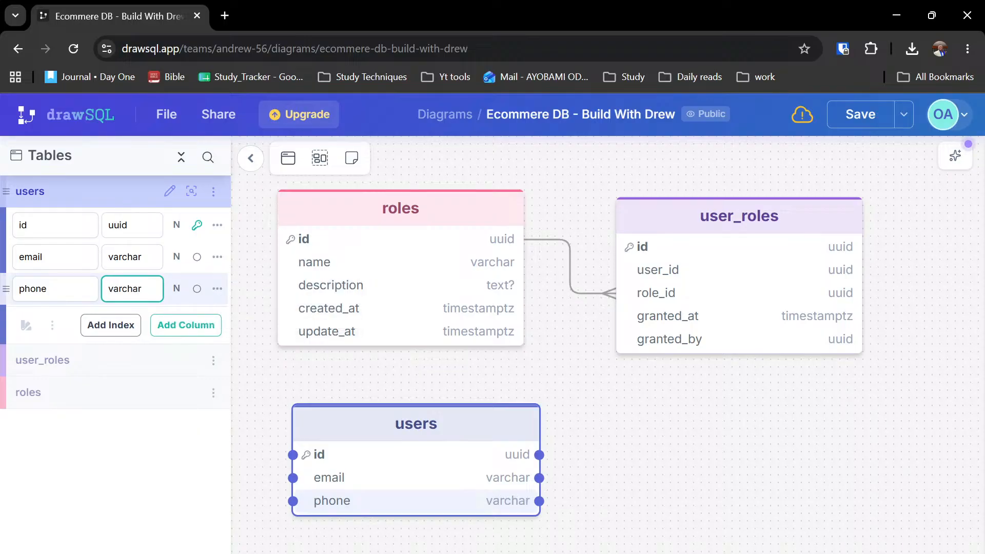
left_click(198, 290)
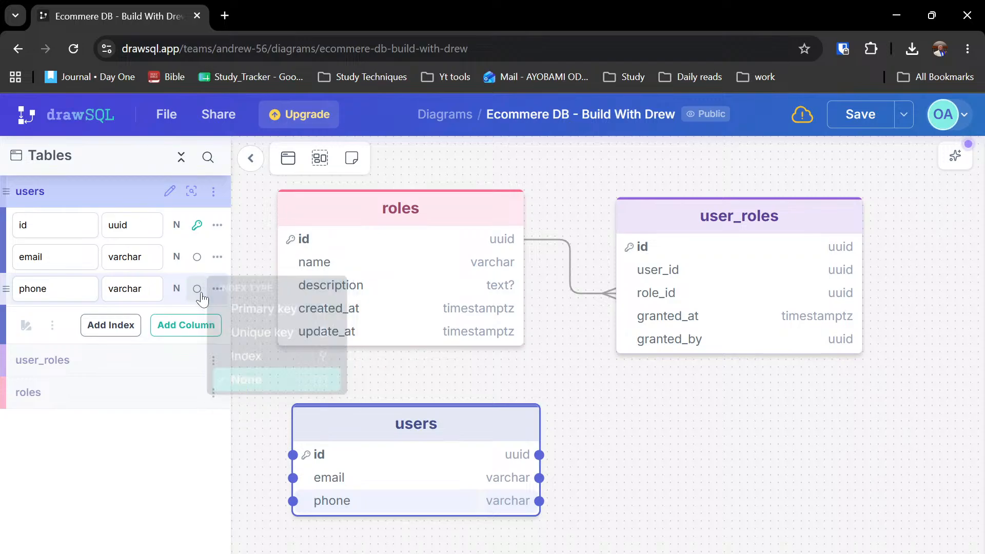
left_click(218, 289)
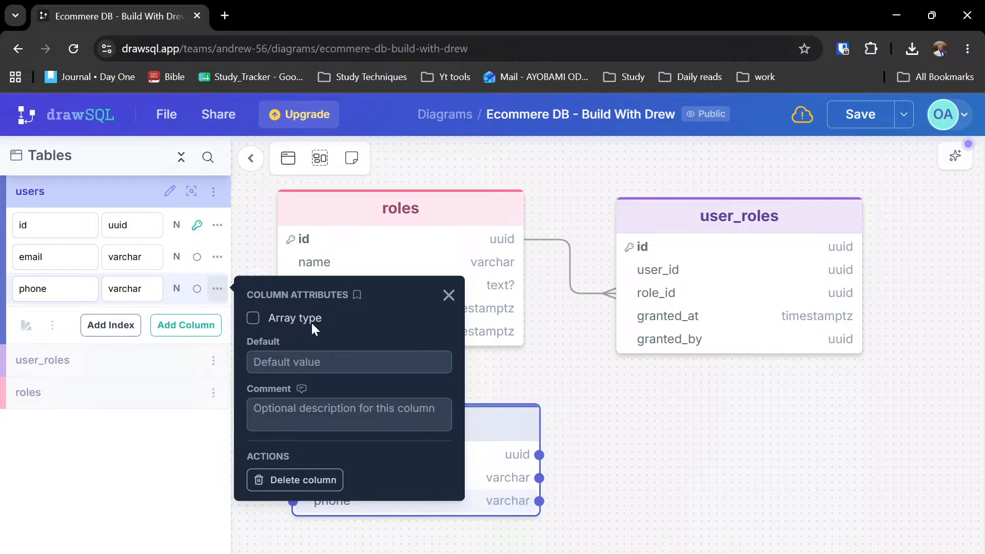
left_click(152, 443)
- Add a column called password_hash to the users table, keeping the default data type
left_click(173, 326)
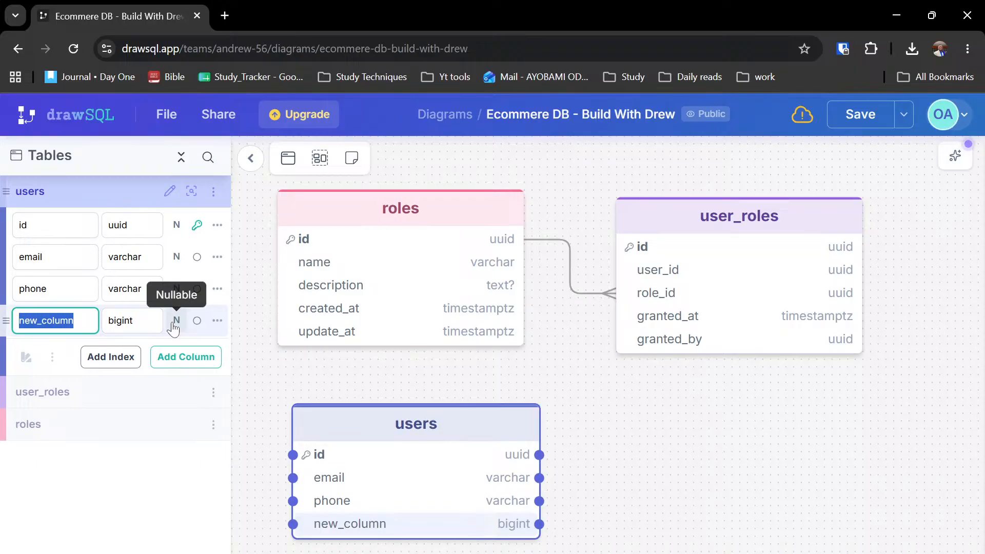
type("pas")
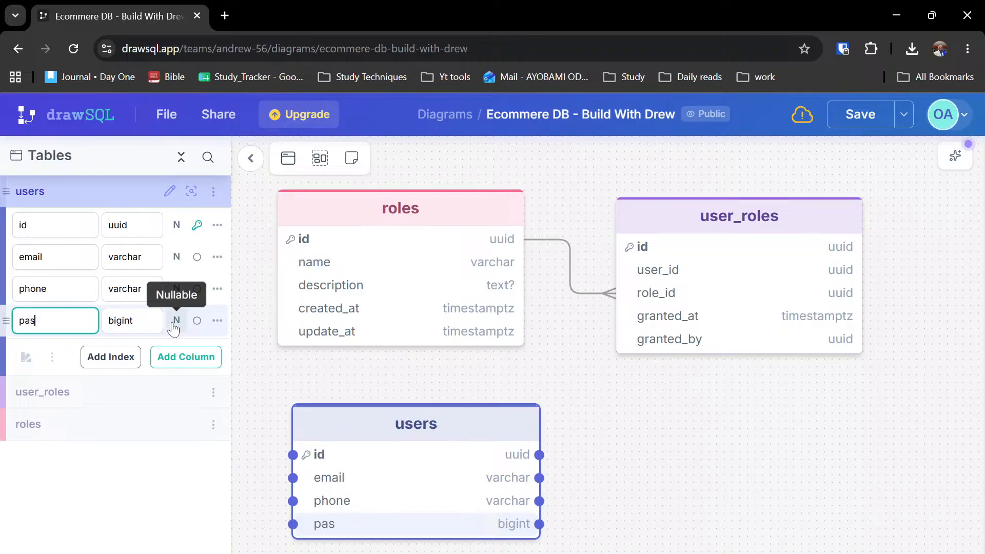
type("sword_hash")
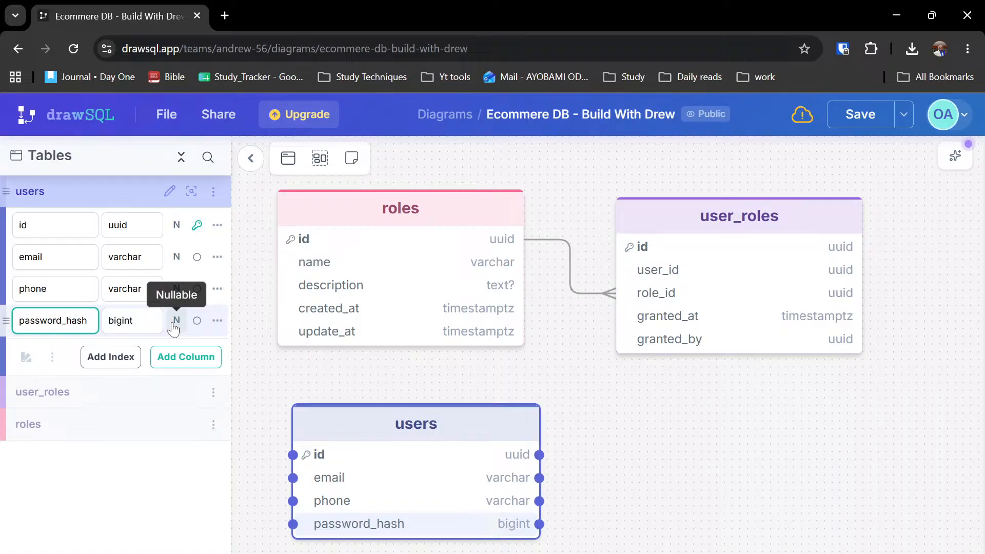
- Add a column called first_name to the users table, keeping the default data type
left_click(202, 362)
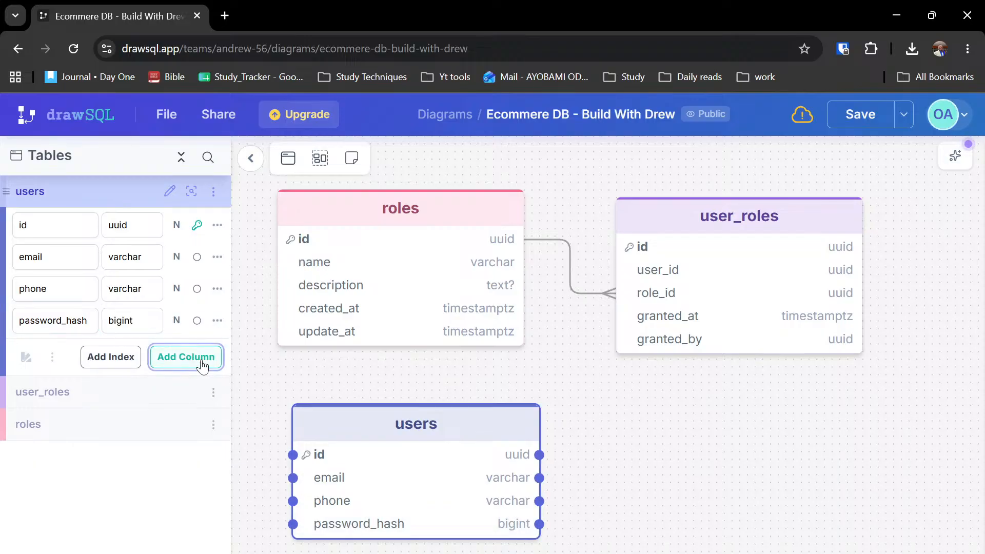
type("first_nake")
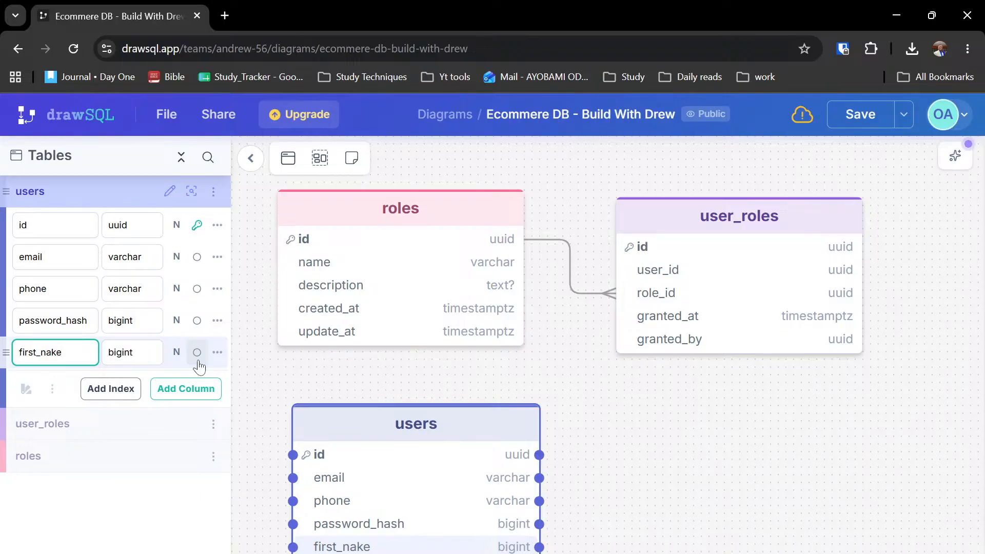
key("BackSpace")
key("BackSpace")
type("me")
- Add a column called last_name to the users table, keeping the default data type
left_click(193, 389)
type("se")
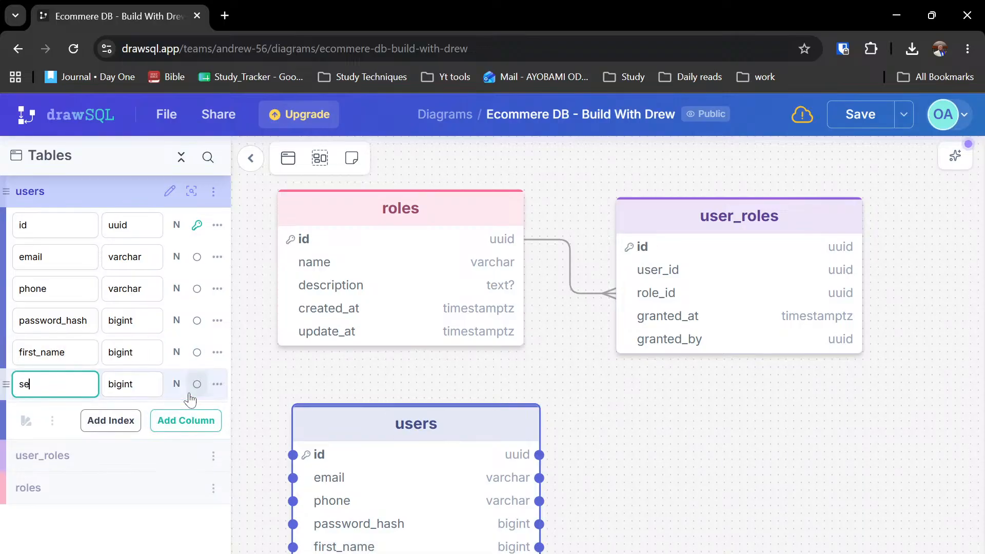
type("cond_name")
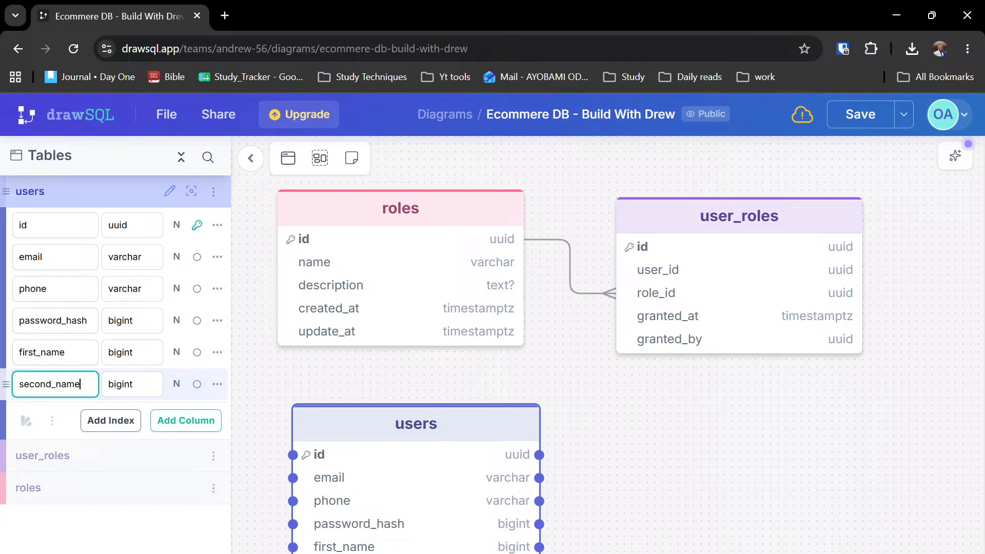
double_click(40, 384)
left_click(52, 384)
key("ctrl+BackSpace")
type("last")
- Add a column called gender to the users table, keeping the default data type
left_click(182, 425)
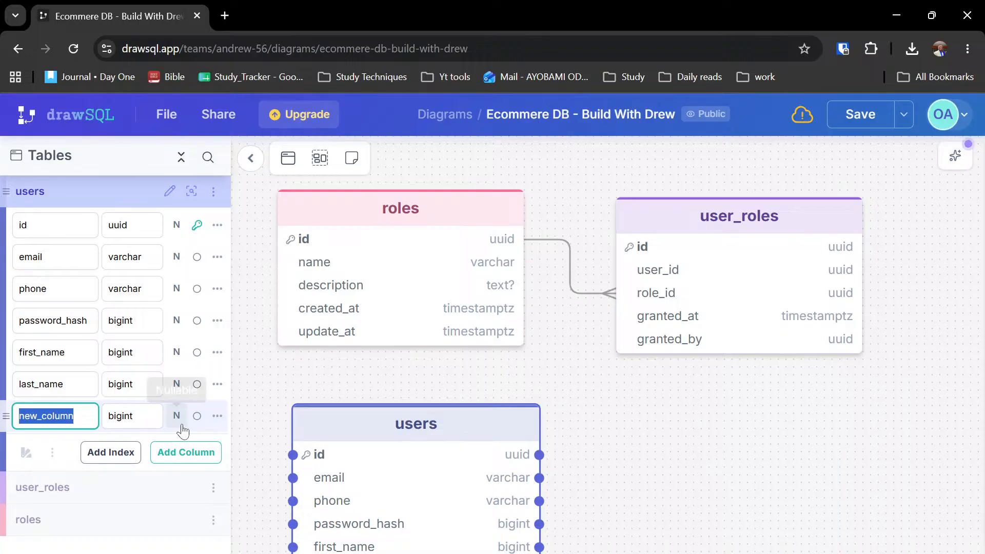
type("g")
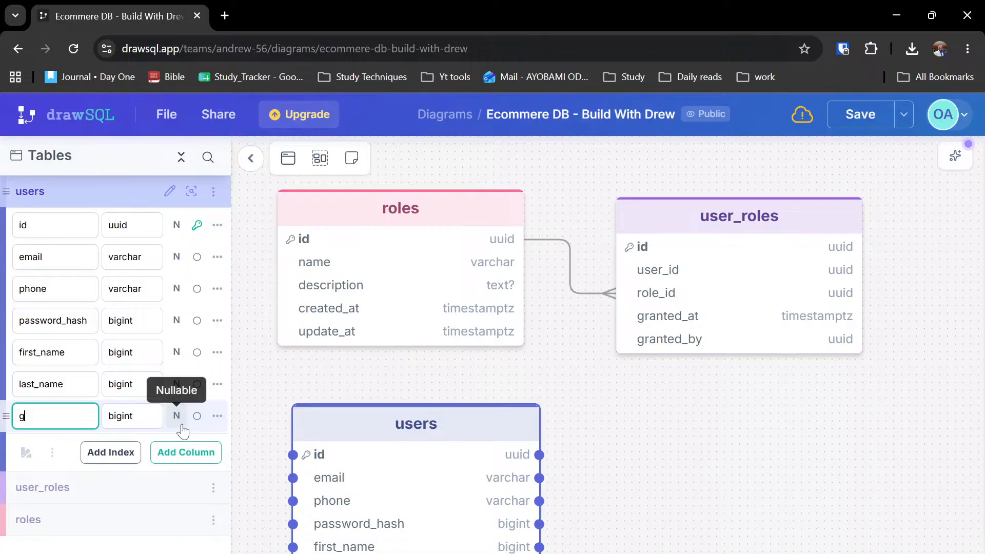
type("endet")
key("Return")
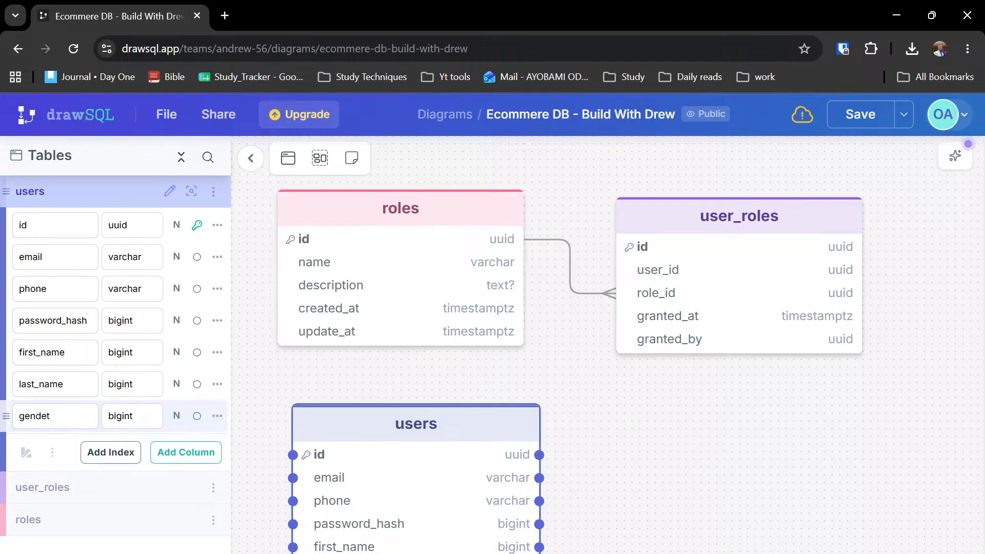
left_click(66, 417)
key("BackSpace")
type("r")
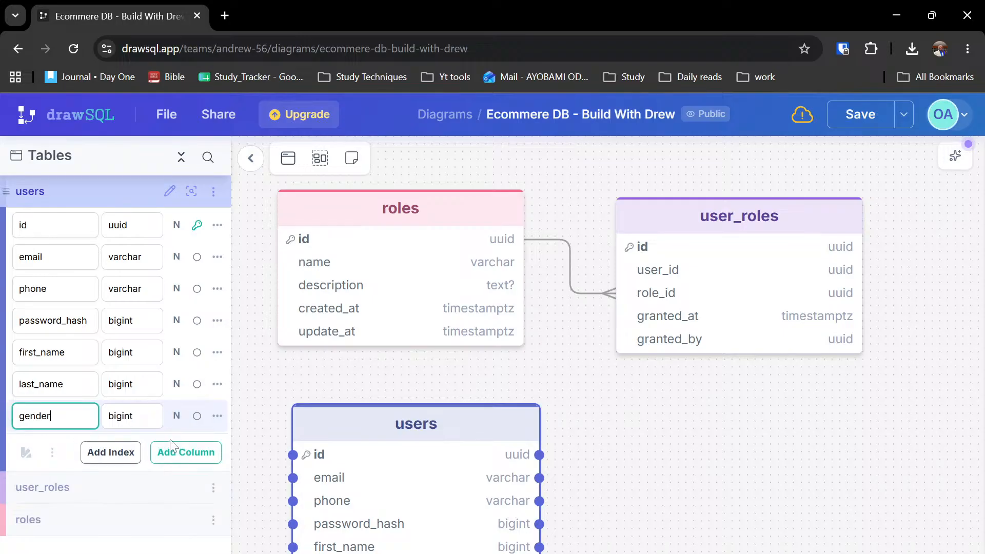
- Add a column called date_of_birth to the users table, keeping the default data type
left_click(171, 459)
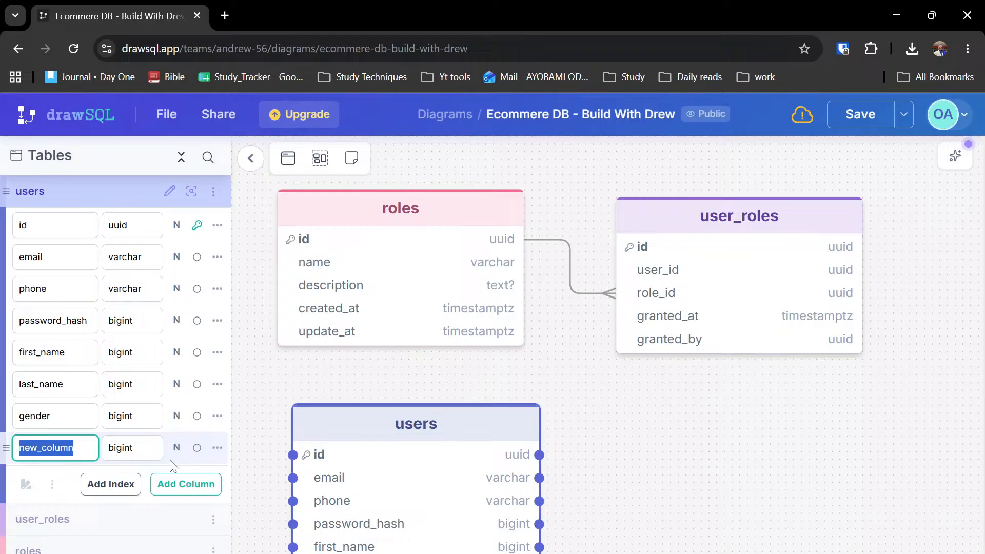
type("date")
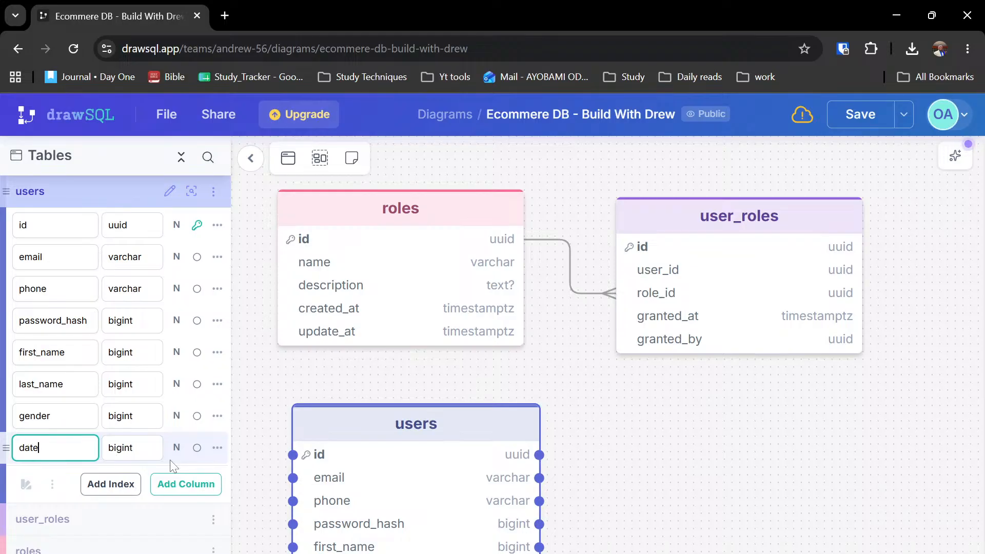
type("_of_birth")
- Add two more columns called avatar_url and status to the users table, keeping the default data type
left_click(194, 482)
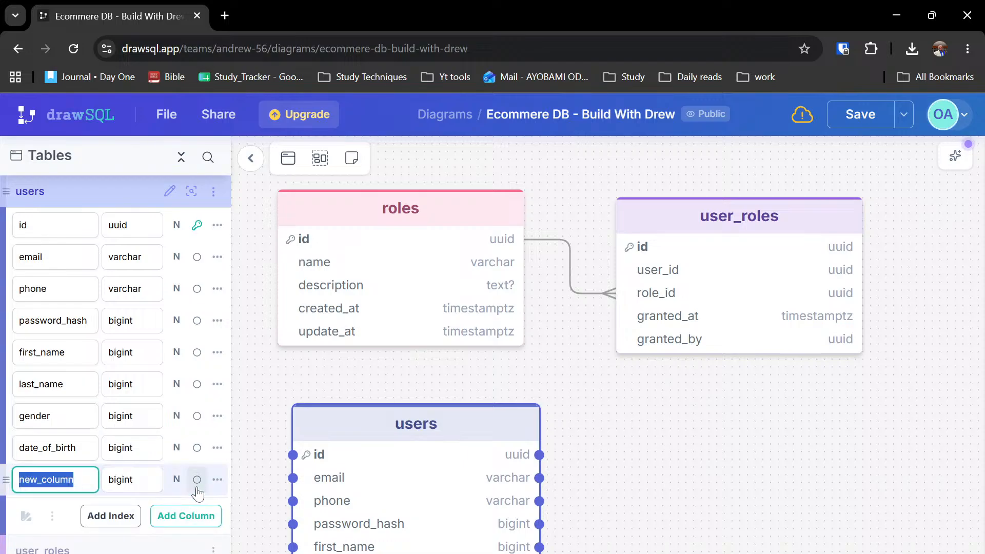
type("a")
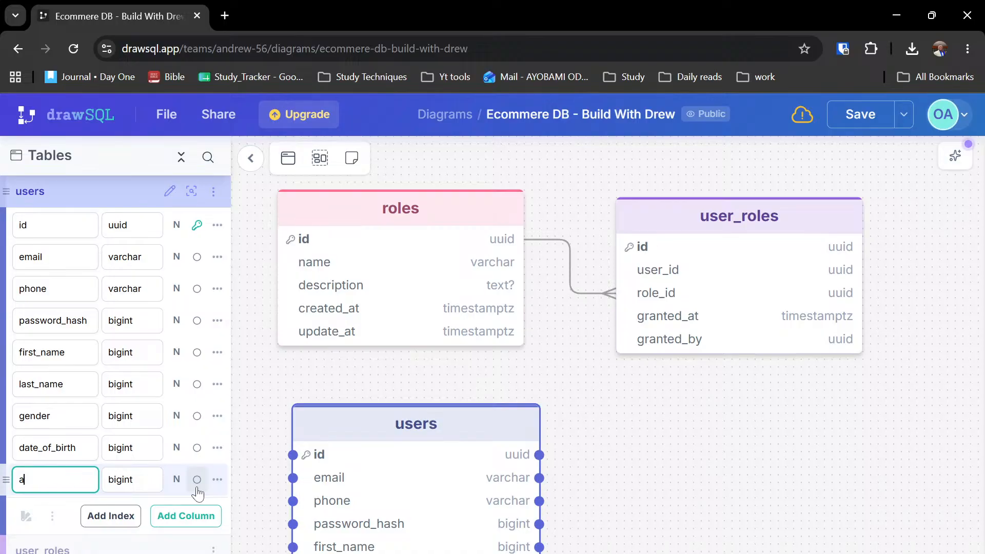
type("vatar_url")
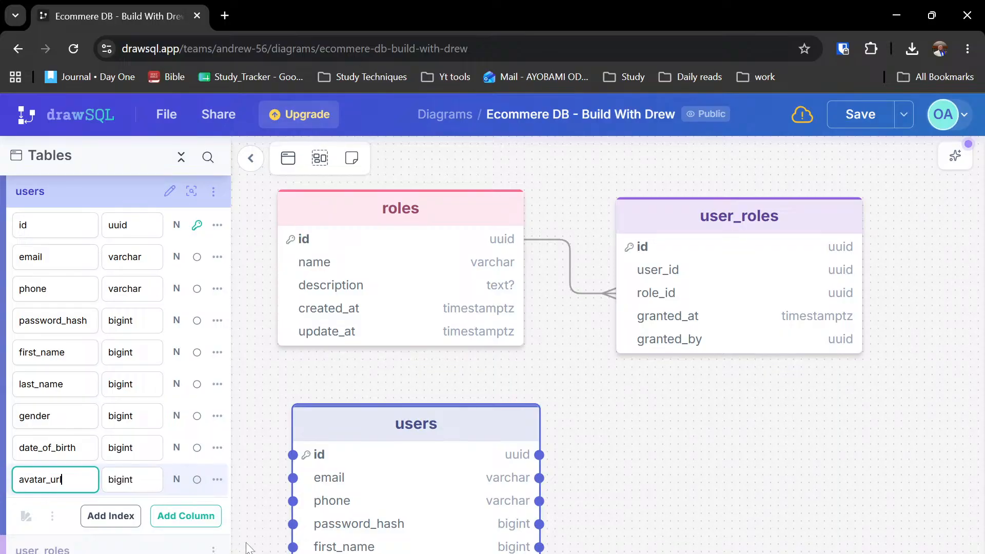
left_click(195, 517)
type("status")
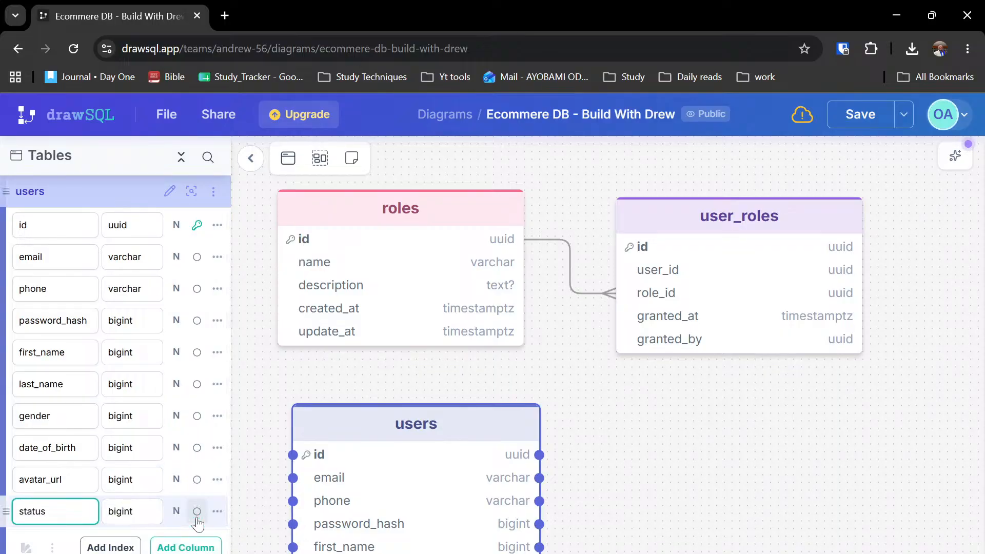
- Add two columns called email_verified and phone_verified to the users table, keeping the default data type
left_click(198, 547)
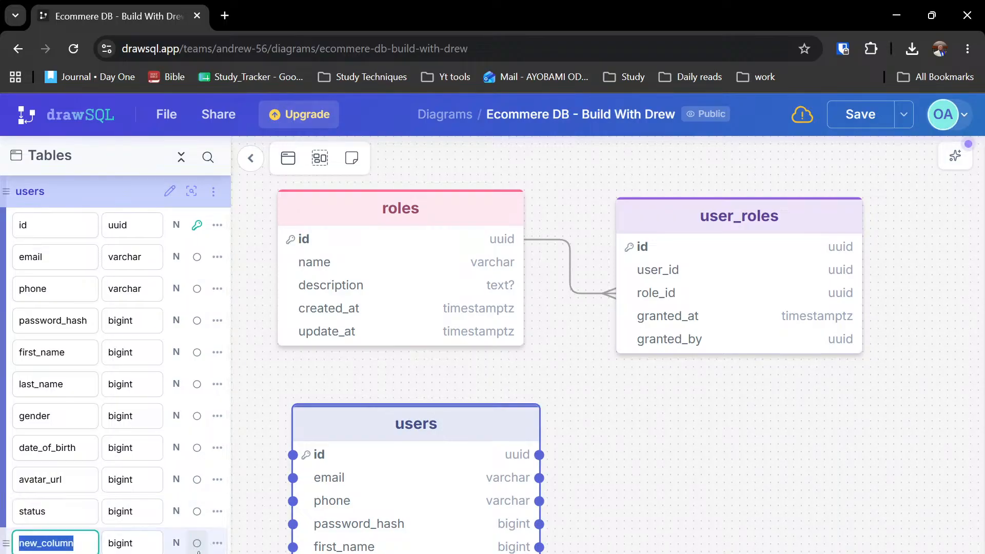
type("email_")
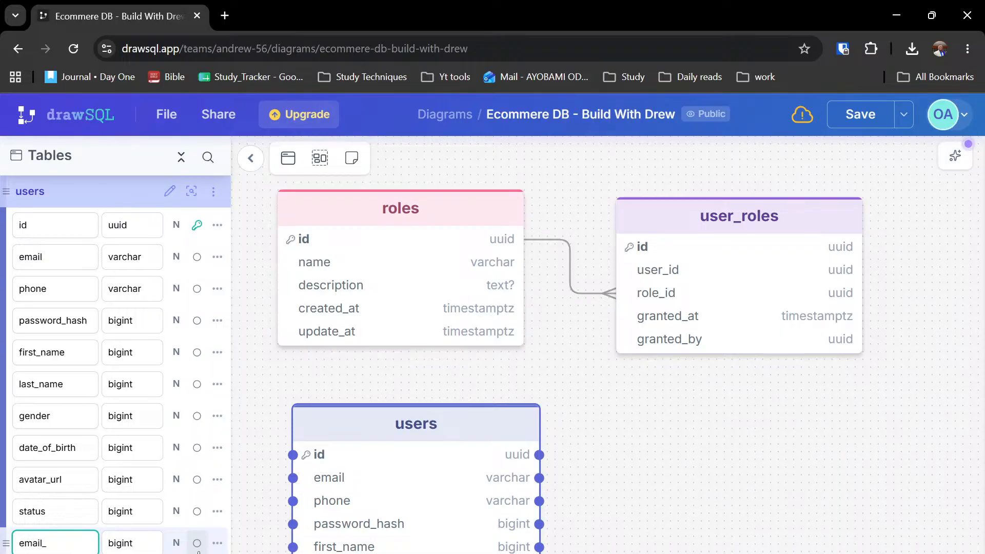
type("verified")
left_click(198, 553)
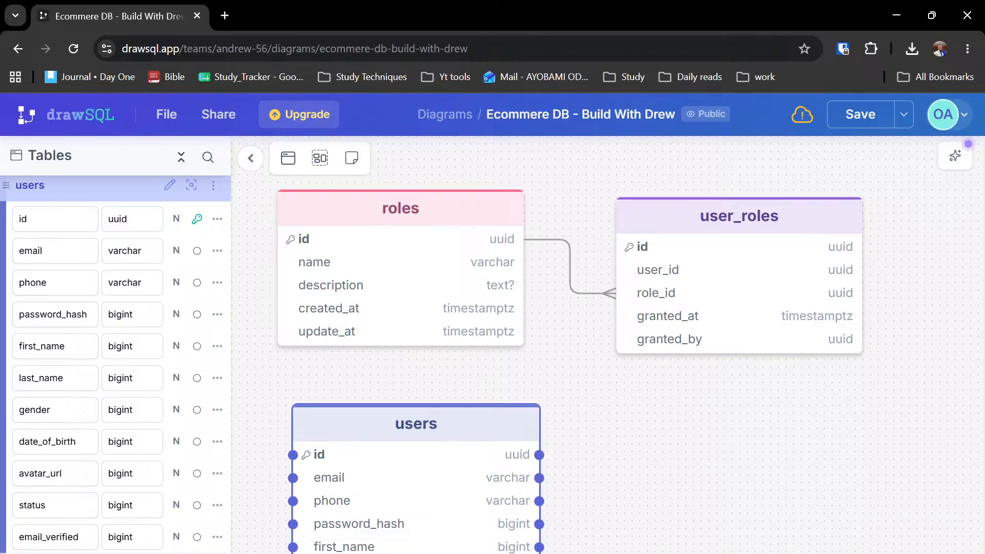
- Add a column called last_login_at to the users table, keeping the default data type
scroll(185, 533, "down", 2)
left_click(184, 539)
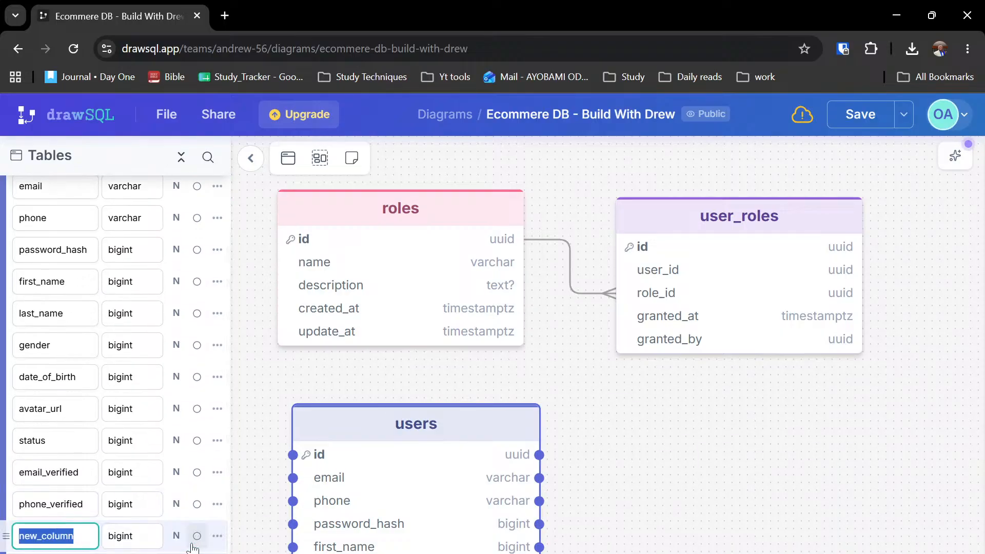
type("last_lo")
type("gin")
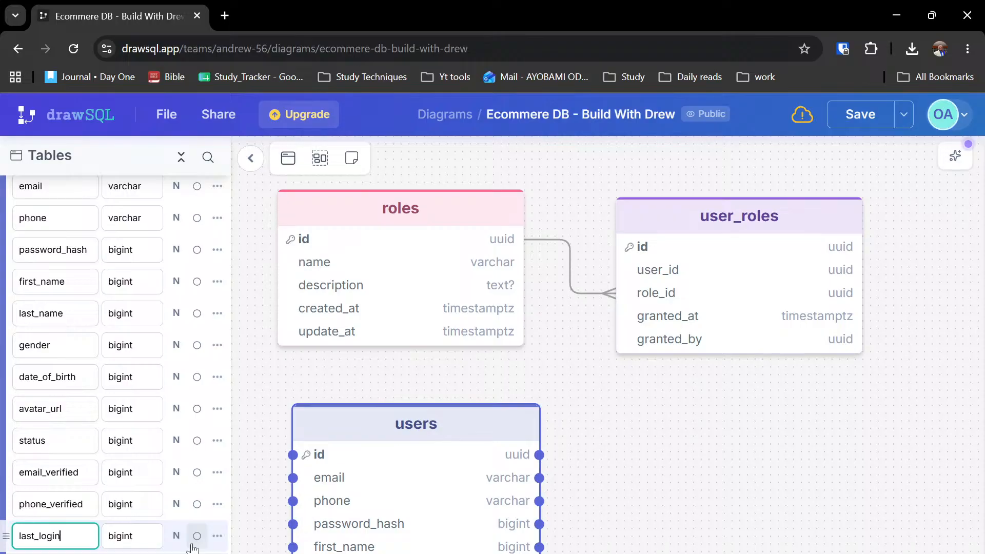
type("_at")
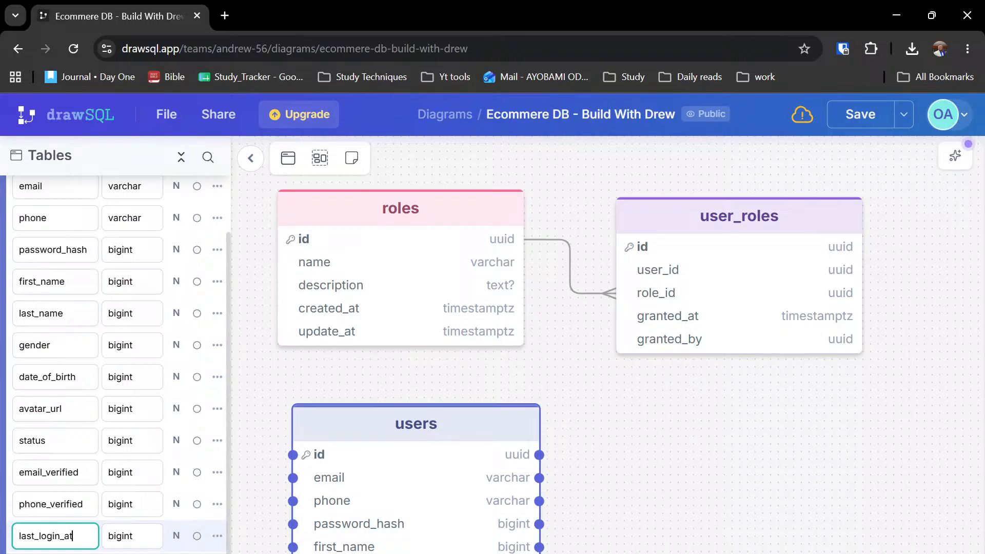
- Add three columns called created_at, updated_at and deleted_at to the users table, keeping the default data type
left_click(164, 553)
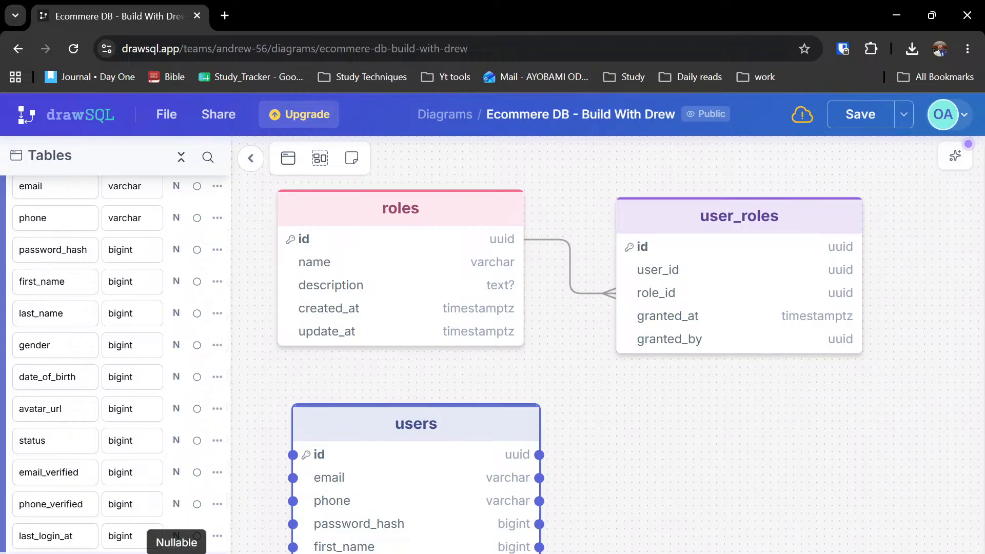
scroll(165, 544, "down", 1)
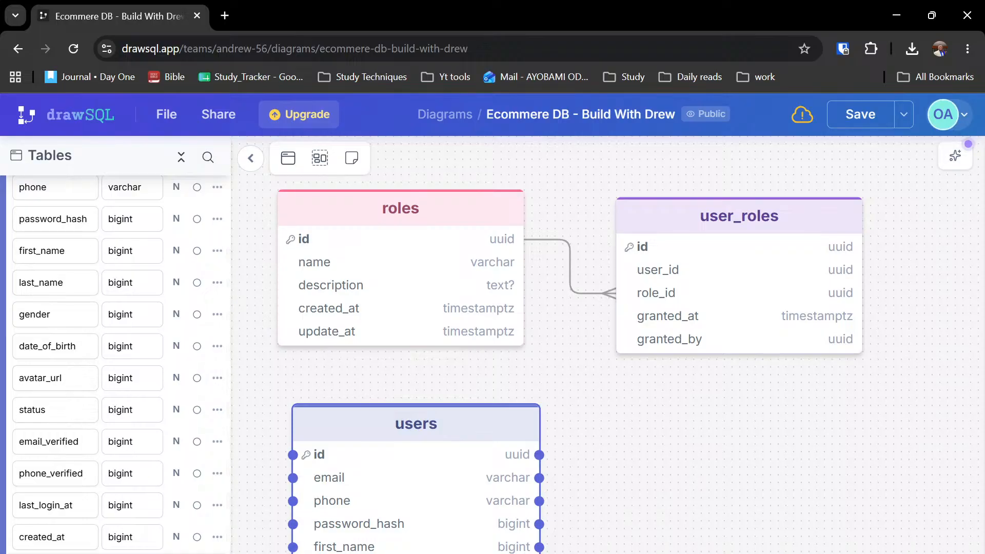
scroll(213, 488, "down", 2)
left_click(184, 534)
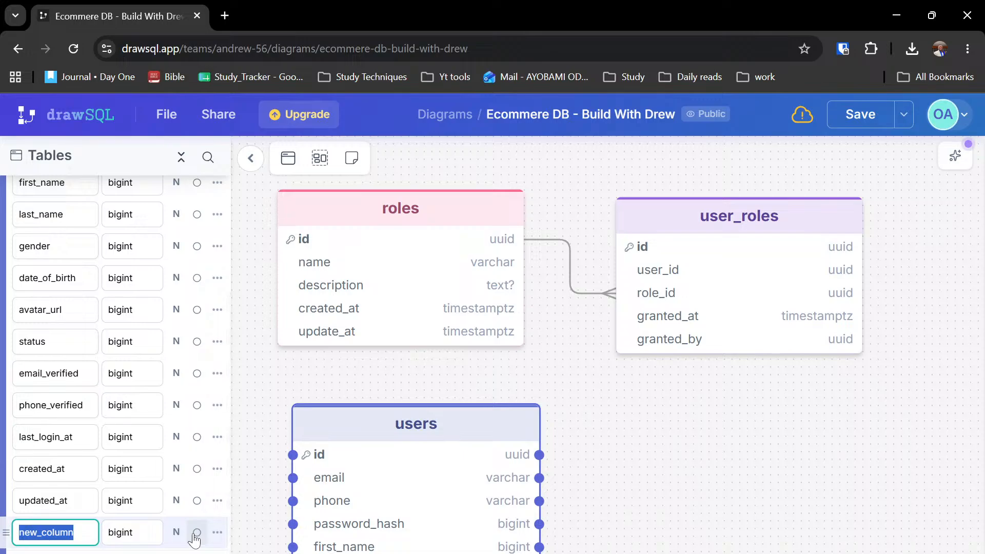
type("deleted_")
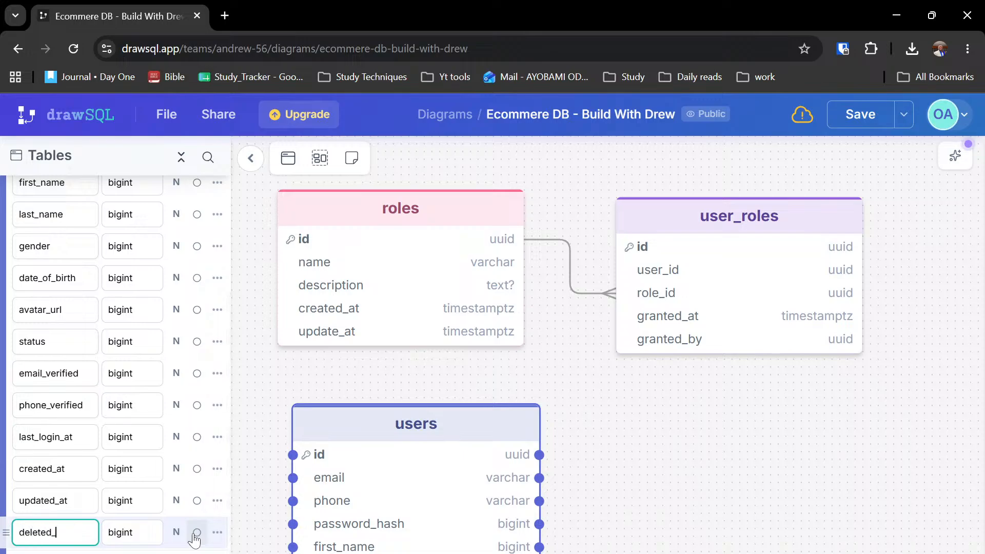
type("at")
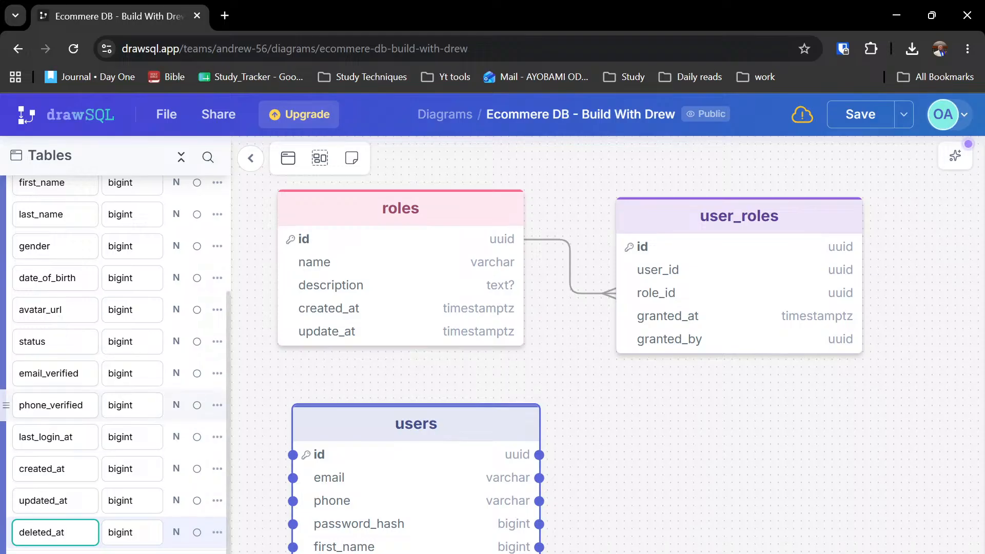
- Set the data type of the password_hash column in the users table to varchar
scroll(154, 405, "up", 2)
scroll(113, 320, "up", 2)
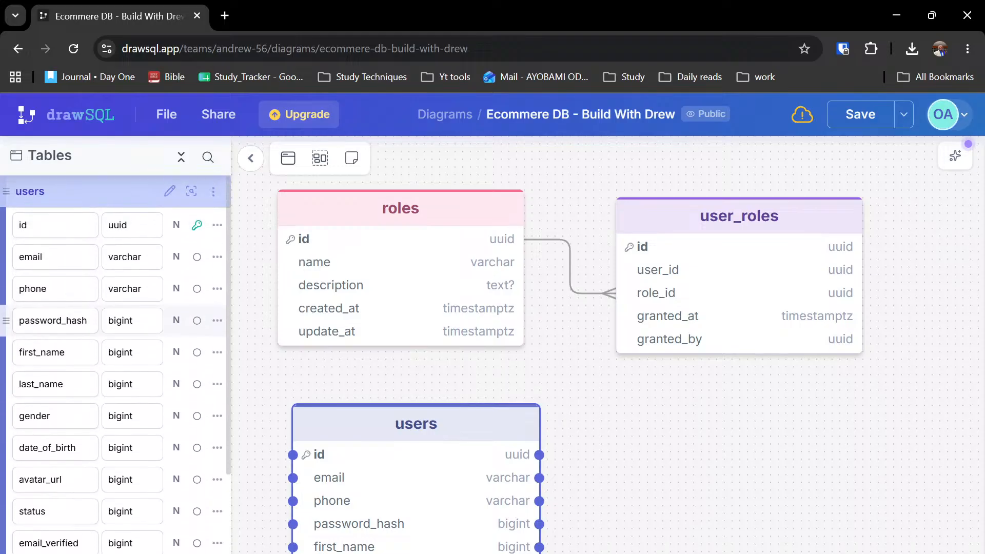
left_click(121, 321)
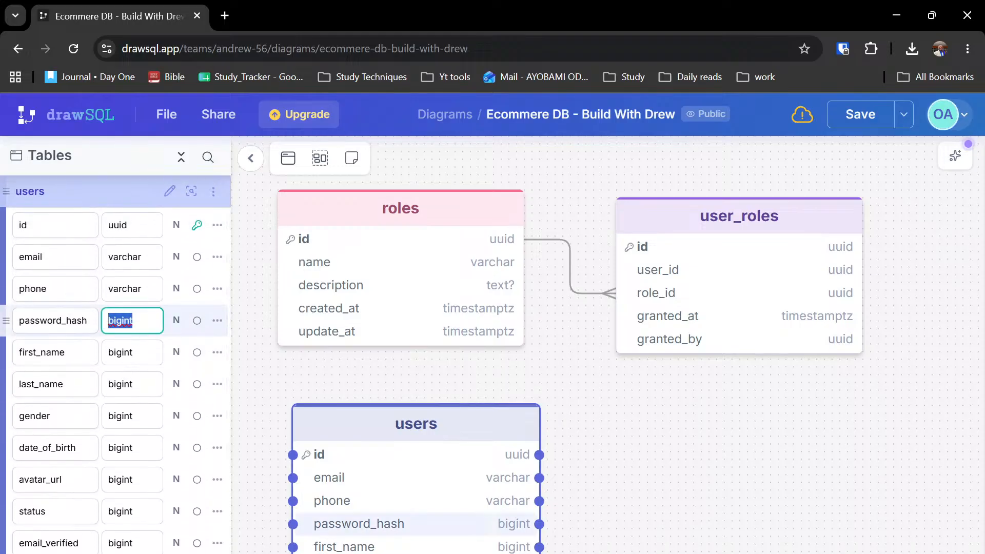
type("varchar")
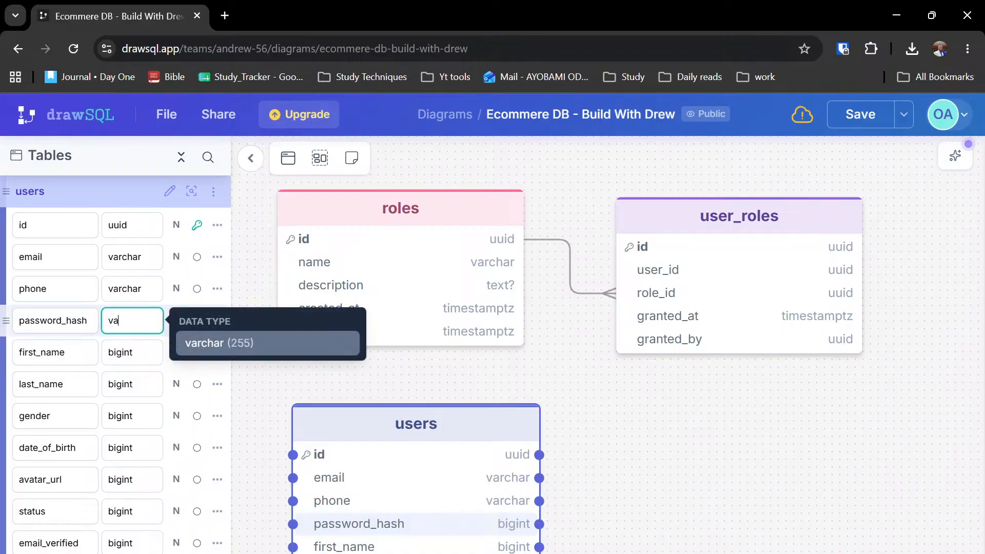
key("Return")
- Set the data type of the first_name and last_name columns in the users table to varchar
left_click(132, 351)
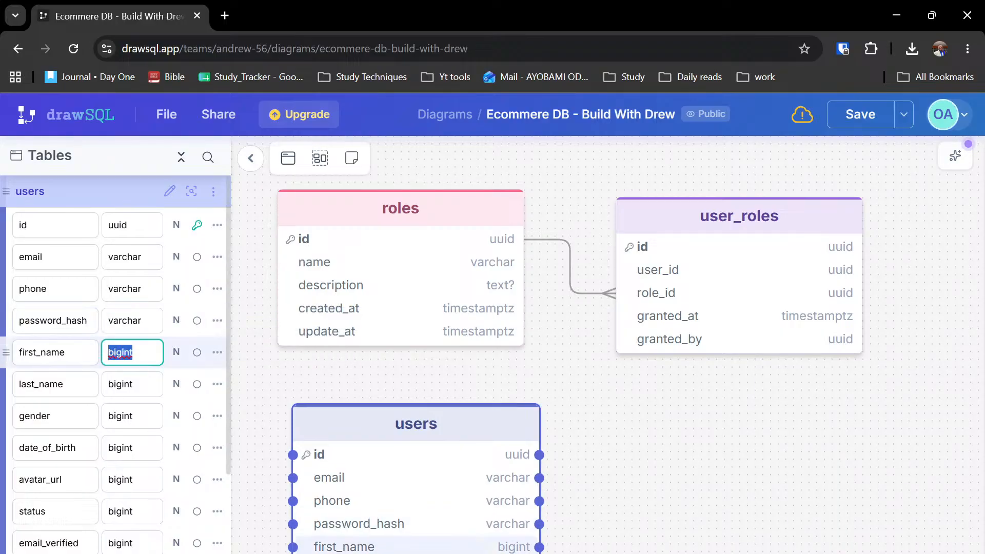
type("varchar")
key("Return")
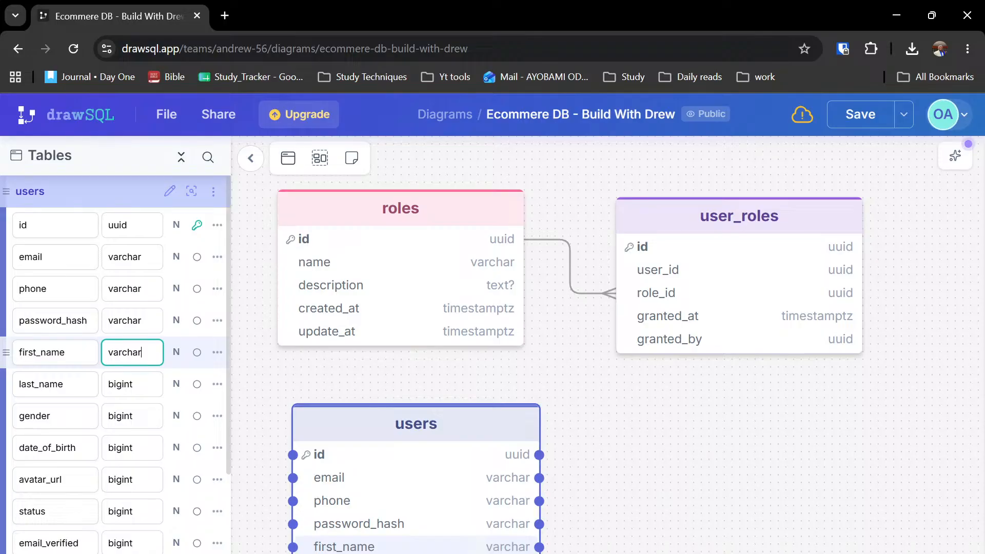
left_click(132, 384)
type("varchar")
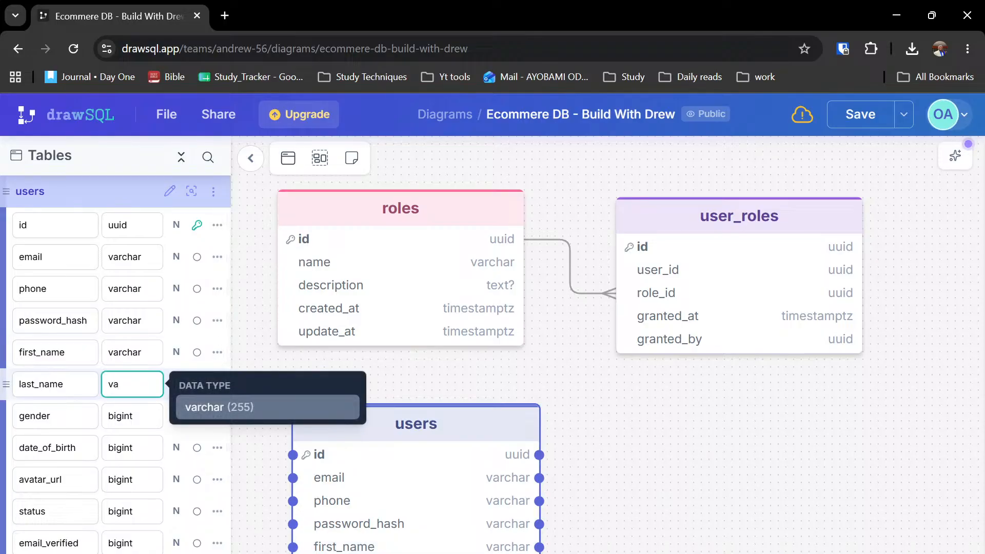
key("Return")
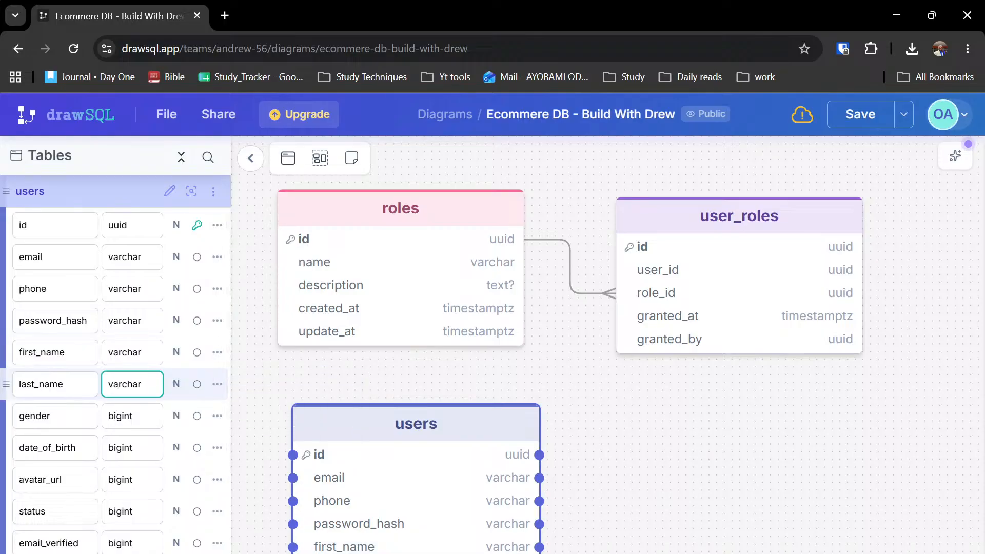
- Set the data type of the gender column in the users table to text
left_click(132, 417)
type("ge")
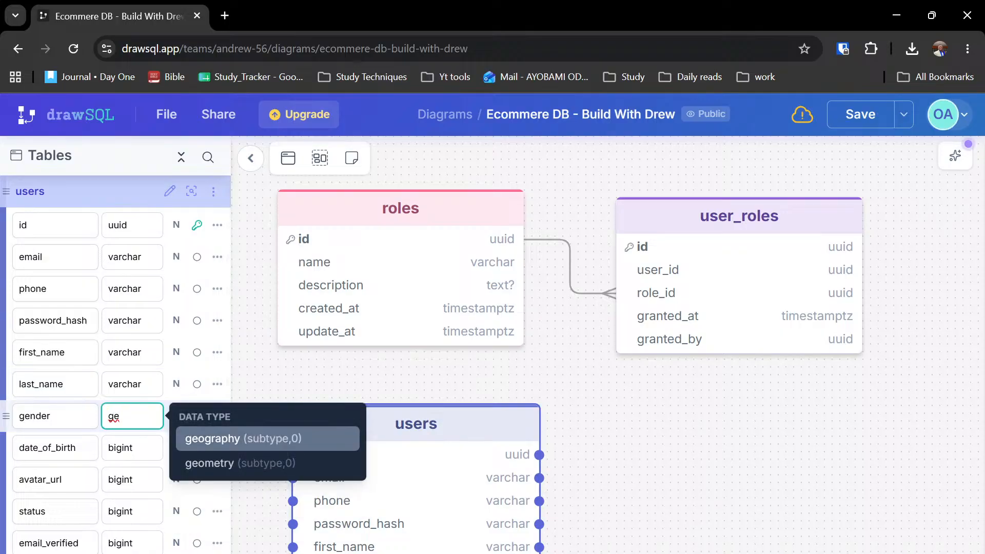
key("BackSpace")
key("BackSpace")
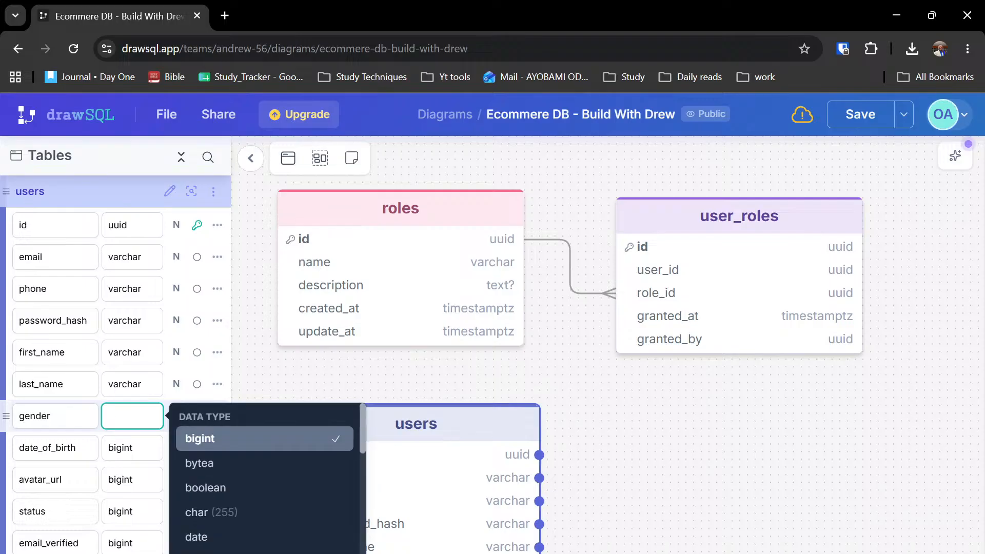
type("te")
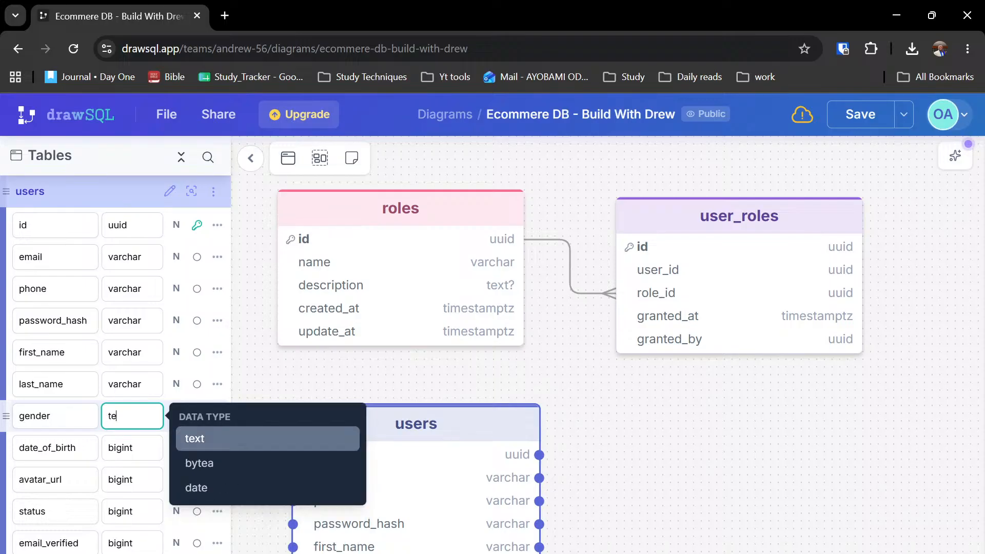
type("xt")
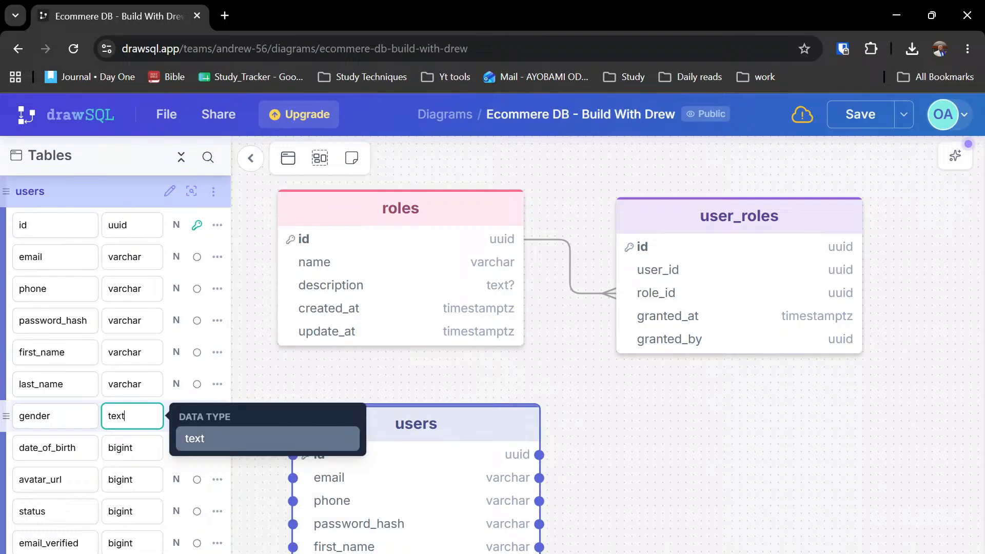
key("BackSpace")
key("BackSpace")
key("BackSpace")
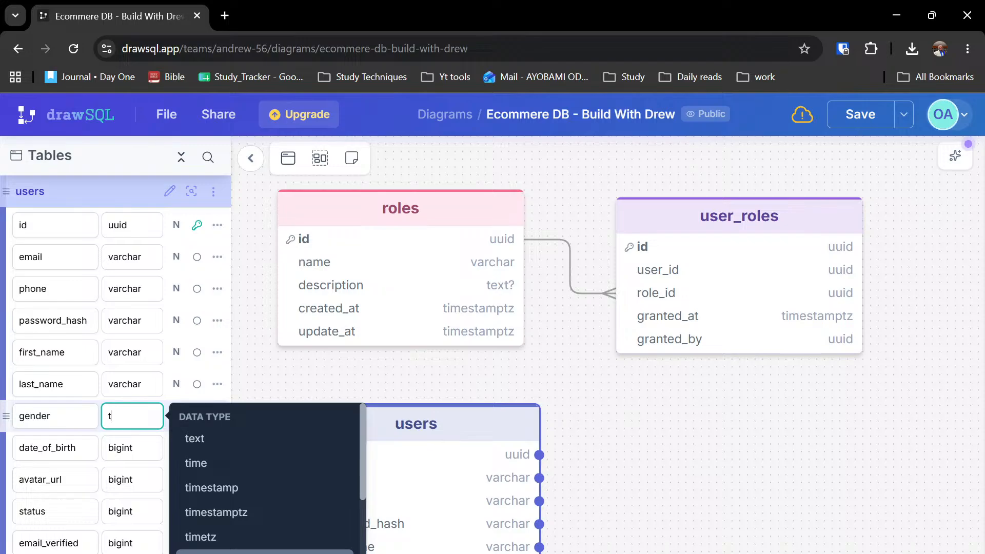
scroll(308, 435, "down", 3)
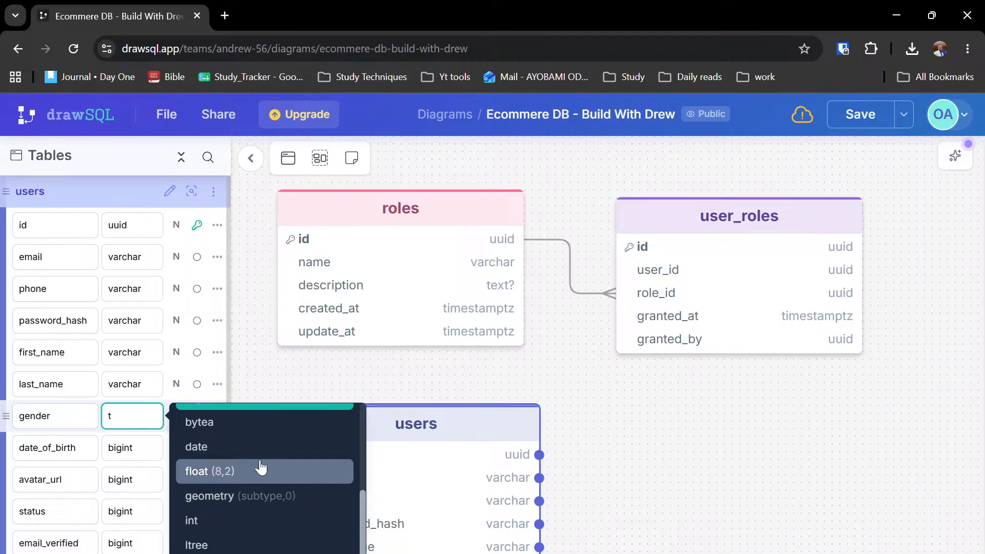
type("e")
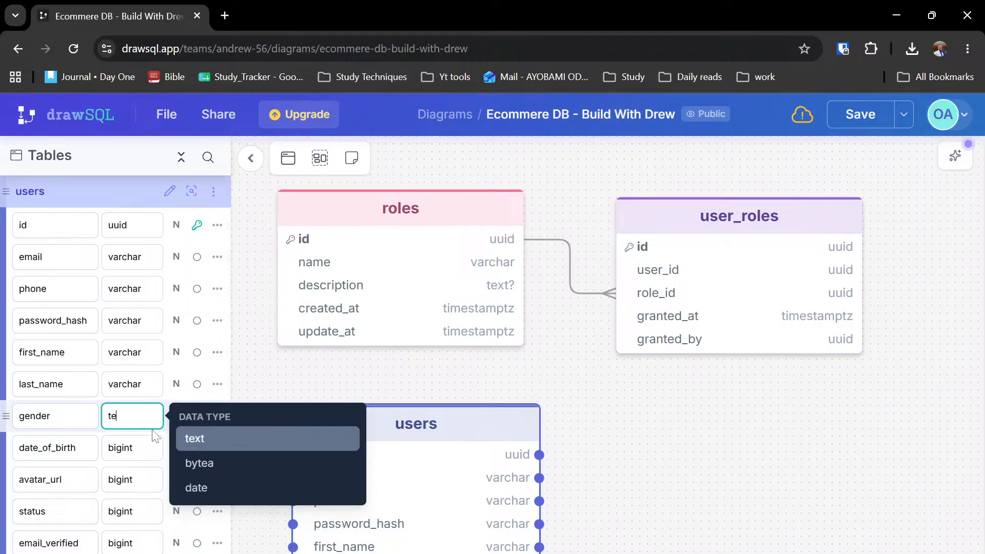
type("xt")
key("Return")
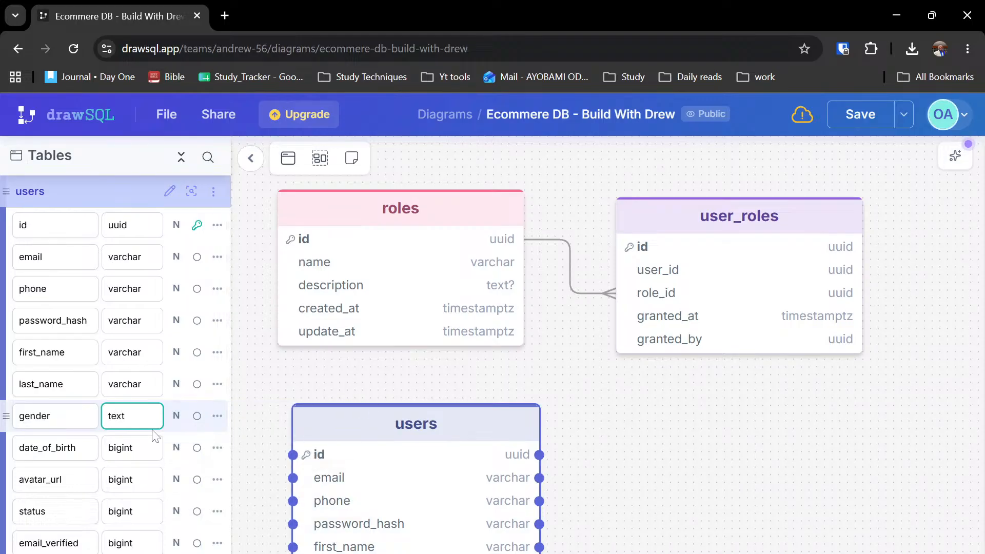
- Set the data type of date_of_birth to date and of avatar_url to varchar in the users table
left_click(153, 447)
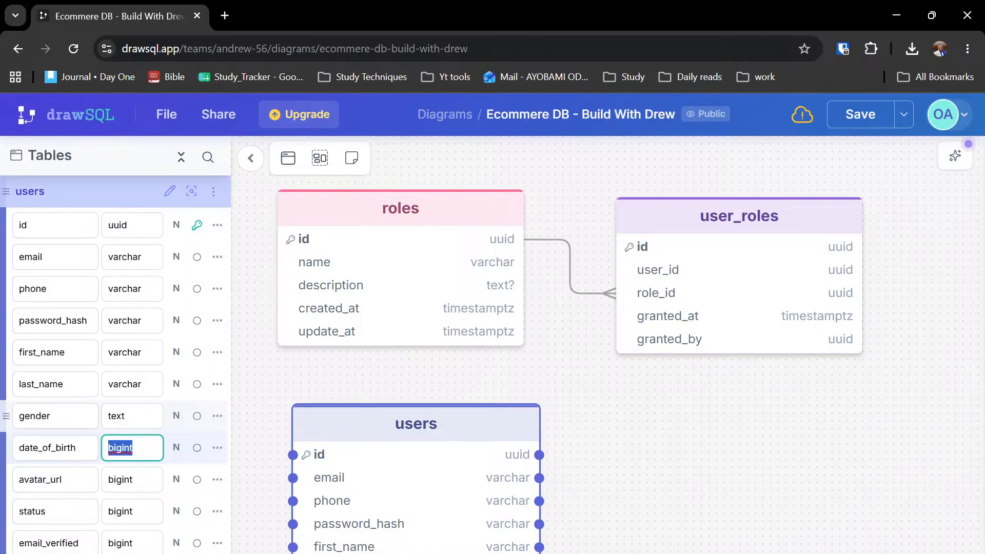
type("date")
double_click(121, 480)
type("va")
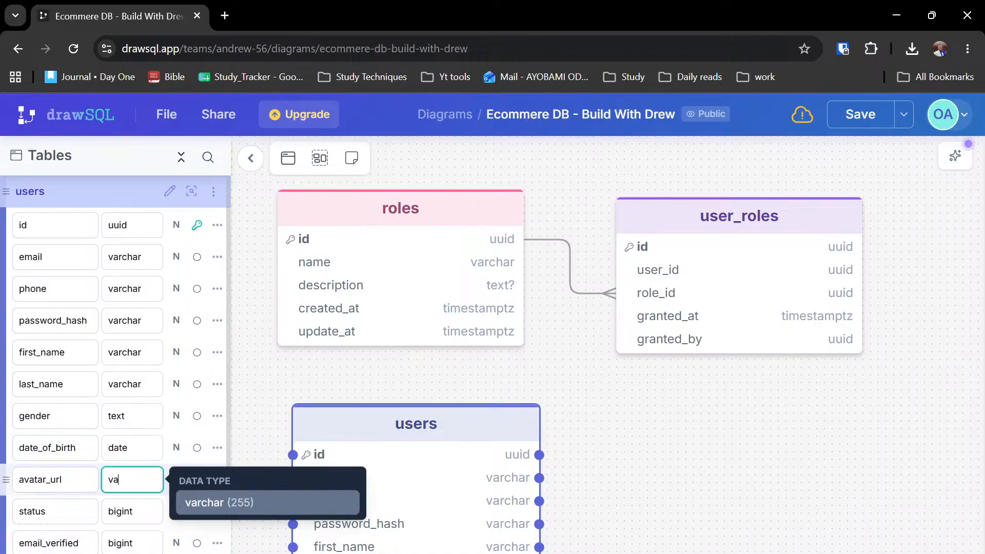
left_click(180, 508)
- Set the data type of the status column in the users table to text
double_click(121, 511)
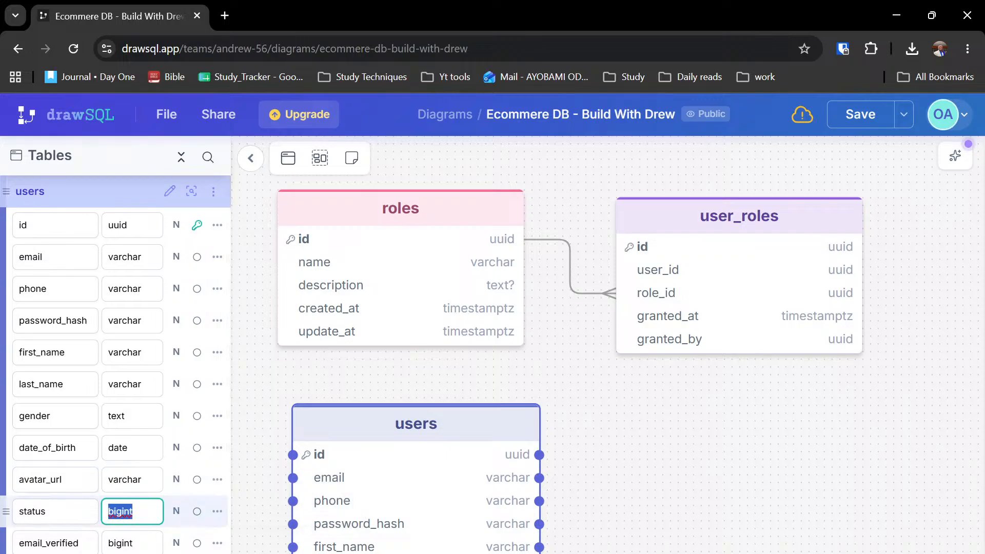
type("ua")
key("BackSpace")
key("BackSpace")
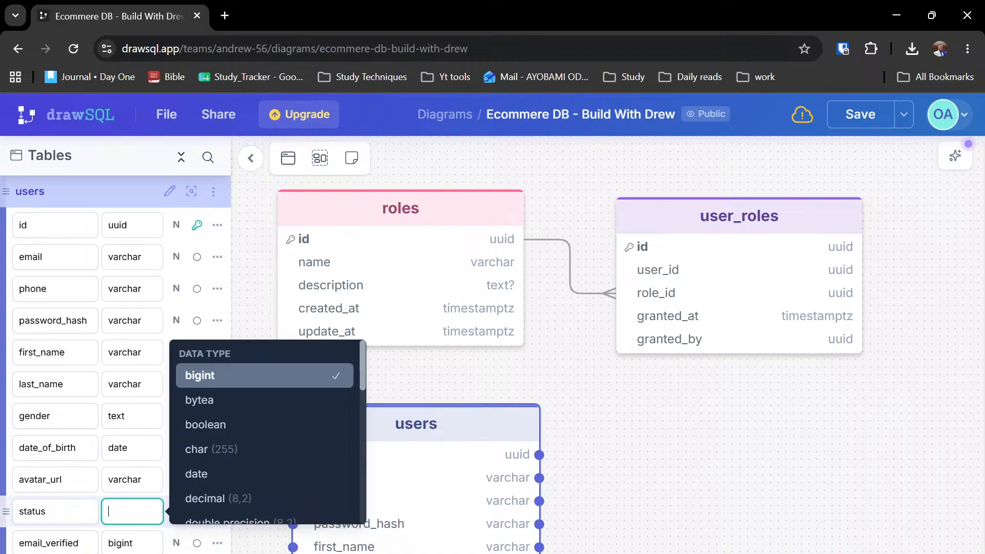
type("test")
key("BackSpace")
key("BackSpace")
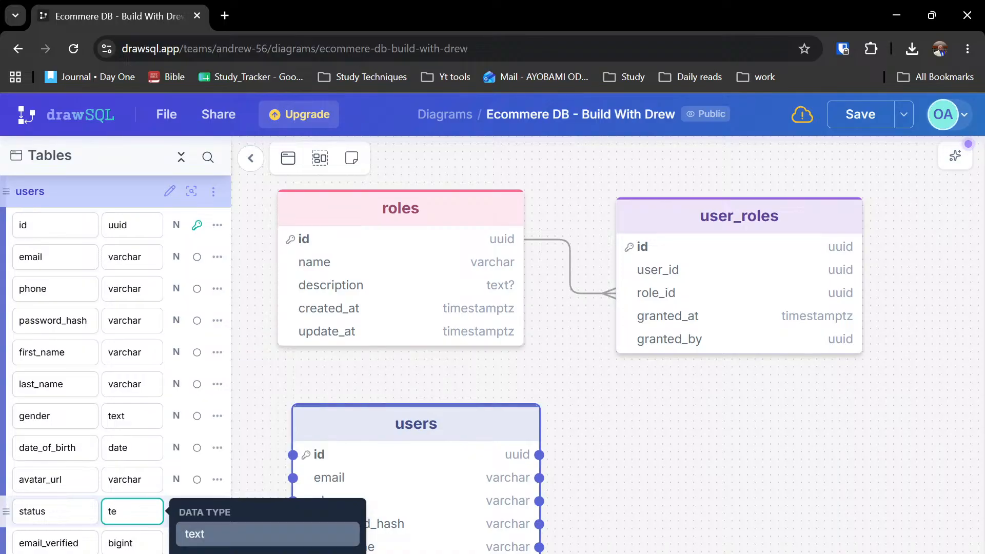
type("xt")
key("Return")
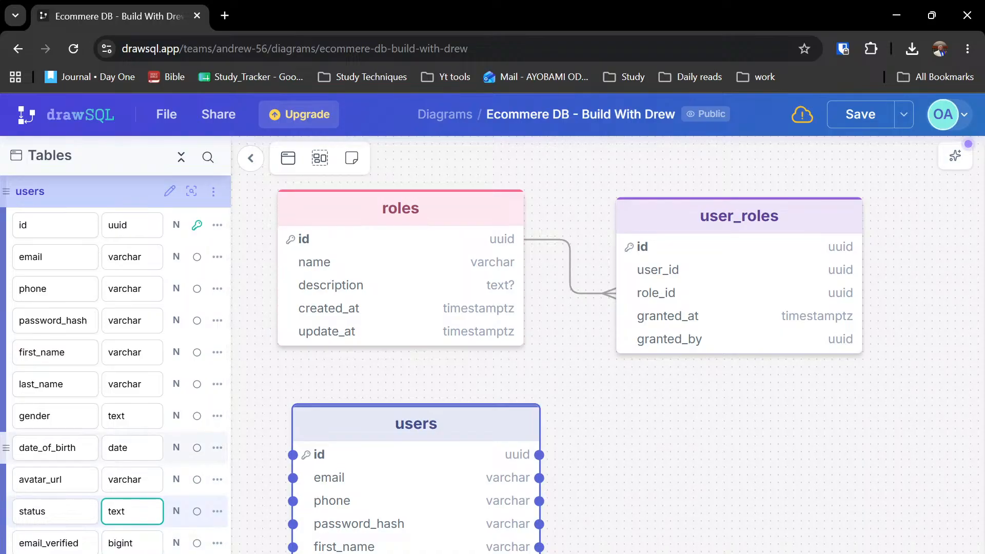
- Set the data type of the email_verified and phone_verified columns in the users table to boolean
scroll(123, 448, "down", 2)
double_click(123, 447)
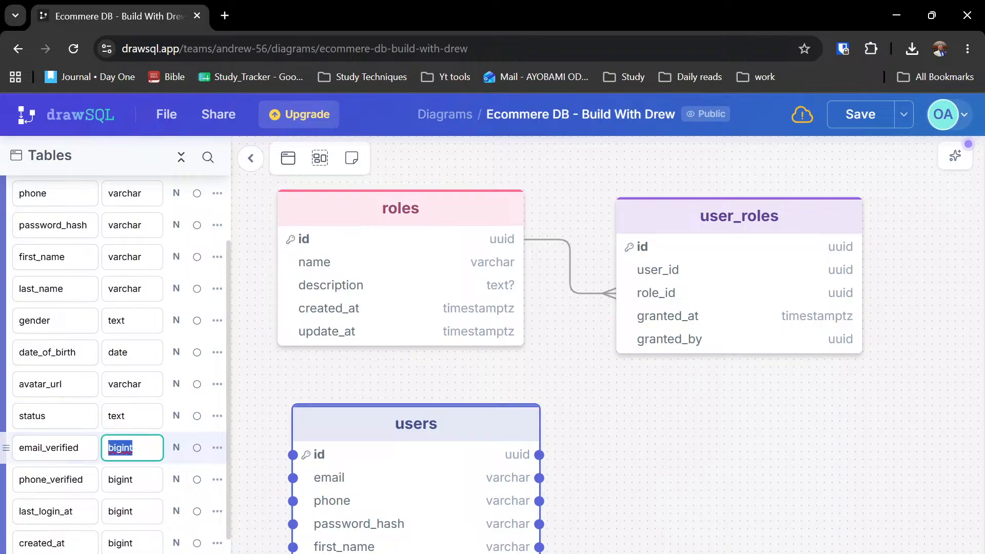
type("boolean")
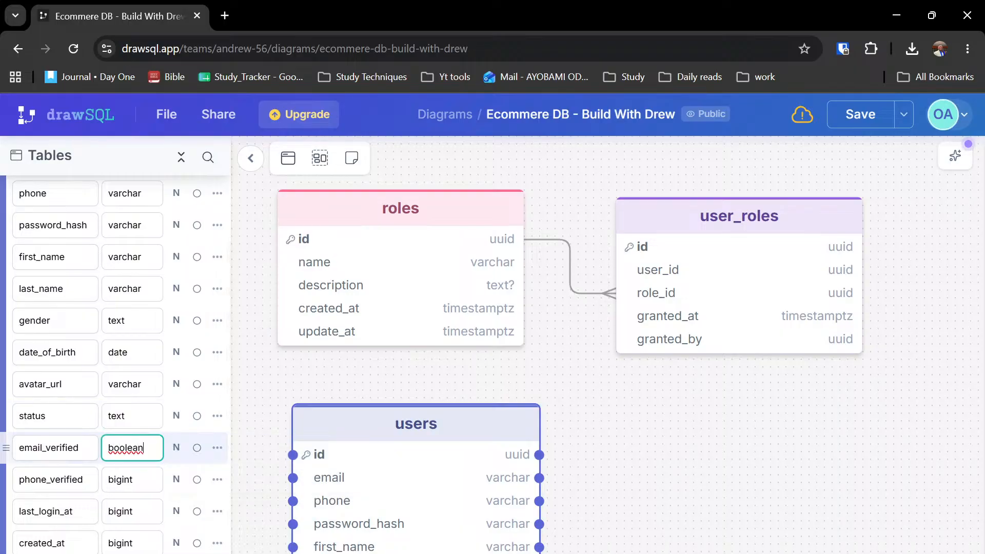
double_click(121, 479)
type("boolean")
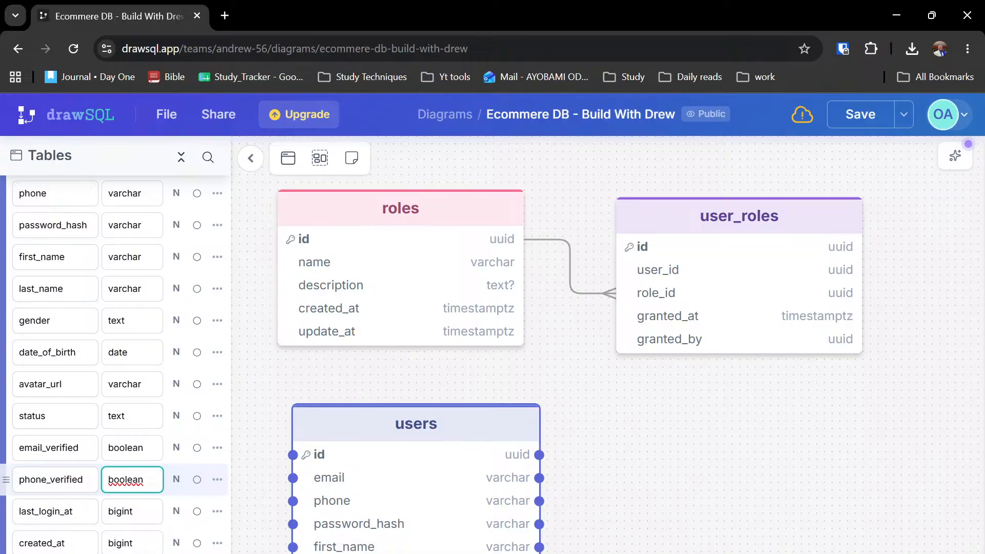
- Set the data type of the last_login_at column in the users table to timestamptz
scroll(121, 480, "down", 2)
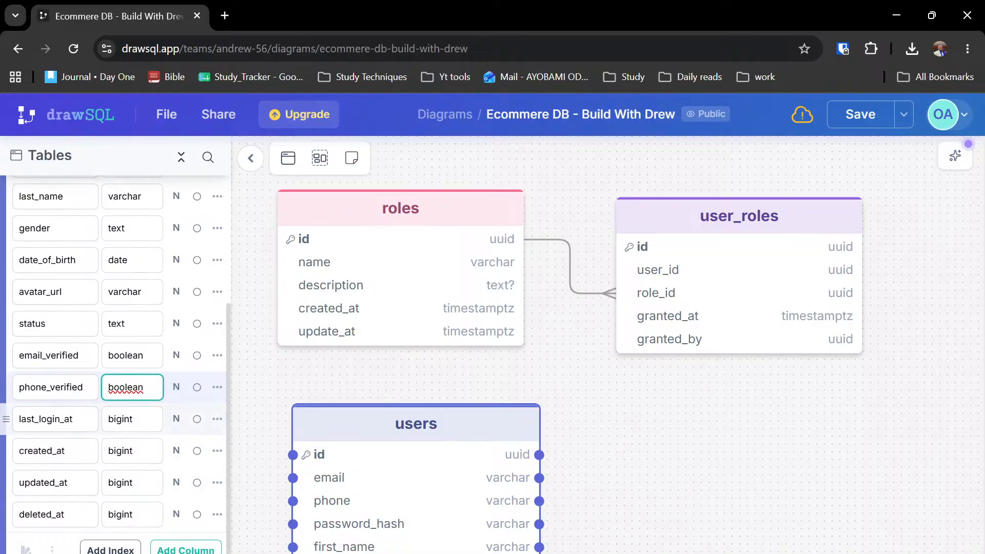
double_click(121, 419)
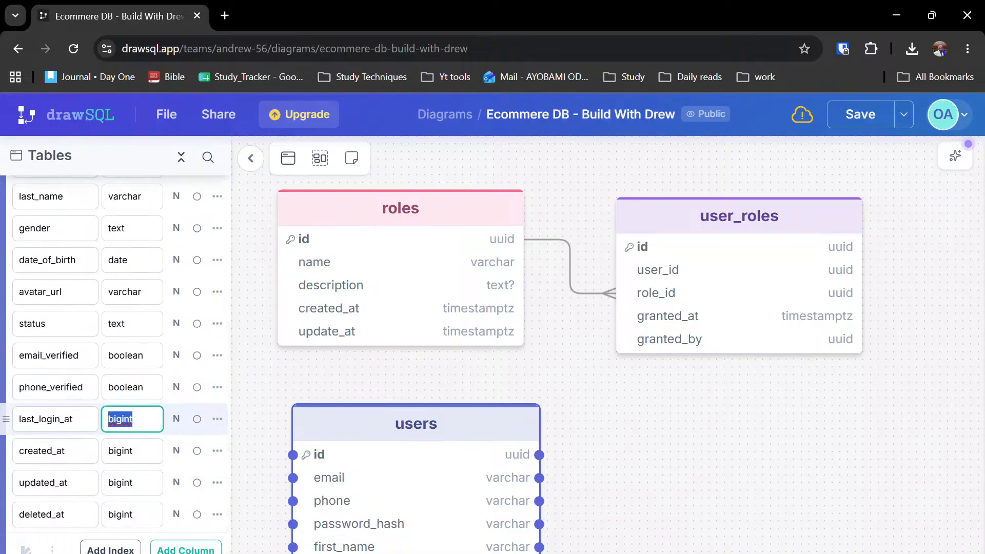
type("tim")
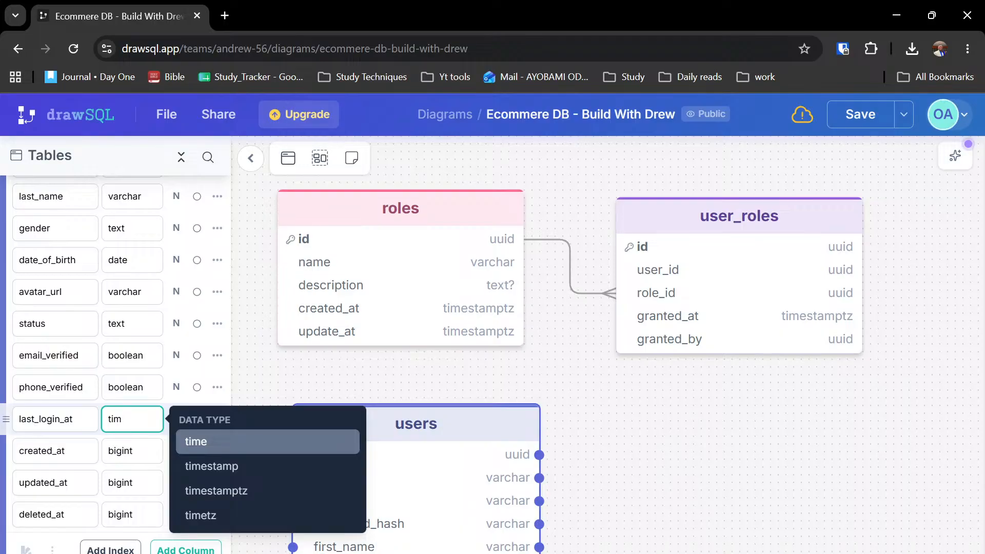
key("Down")
key("Down")
key("Return")
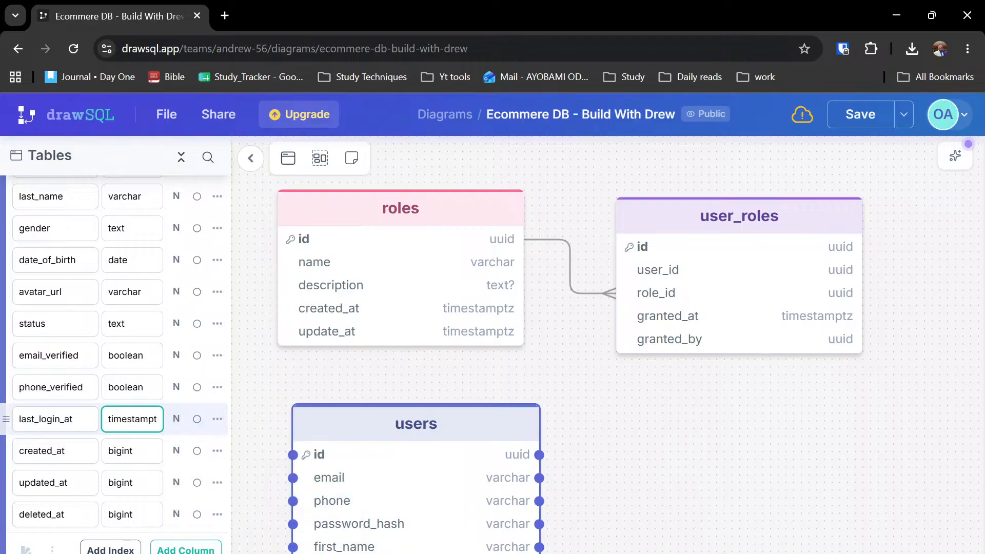
- Set the data type of the created_at column in the users table to timestamptz
double_click(121, 451)
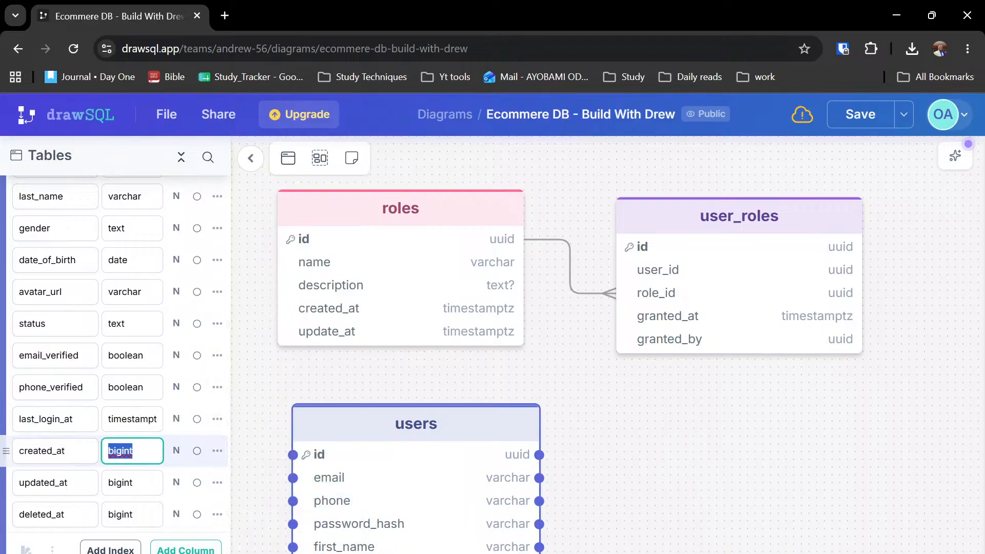
type("time")
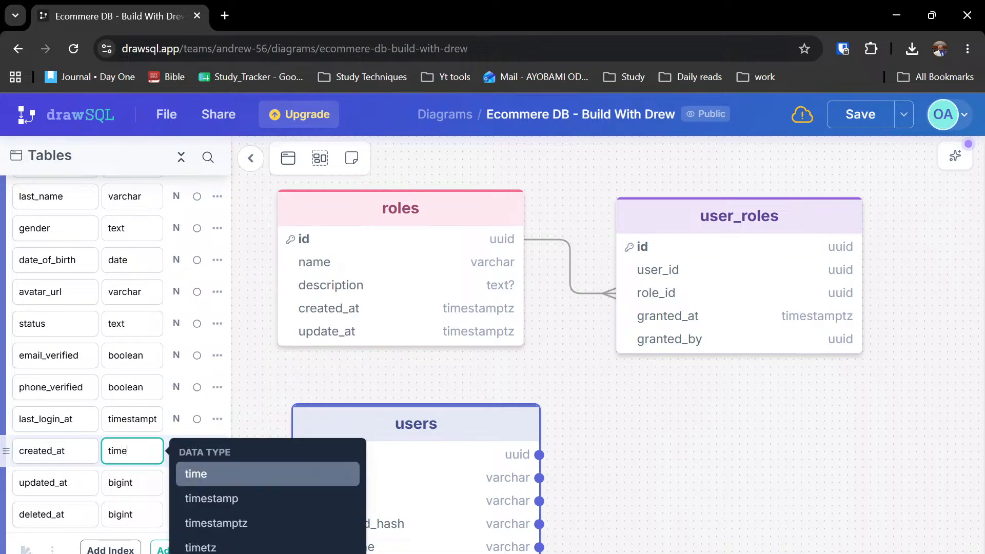
key("Down")
key("Down")
key("Return")
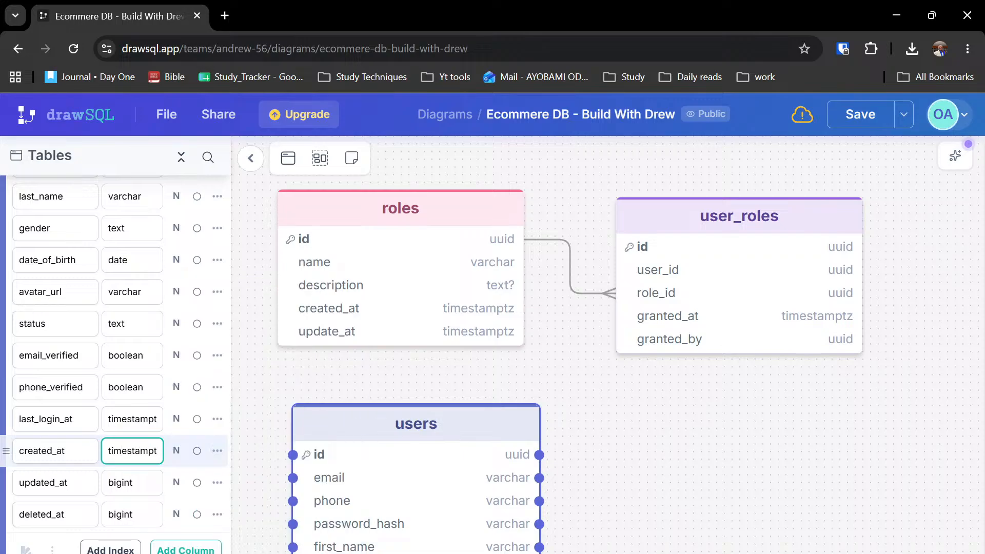
- Set the data type of the updated_at column in the users table to timestamptz
left_click(137, 476)
type("tim")
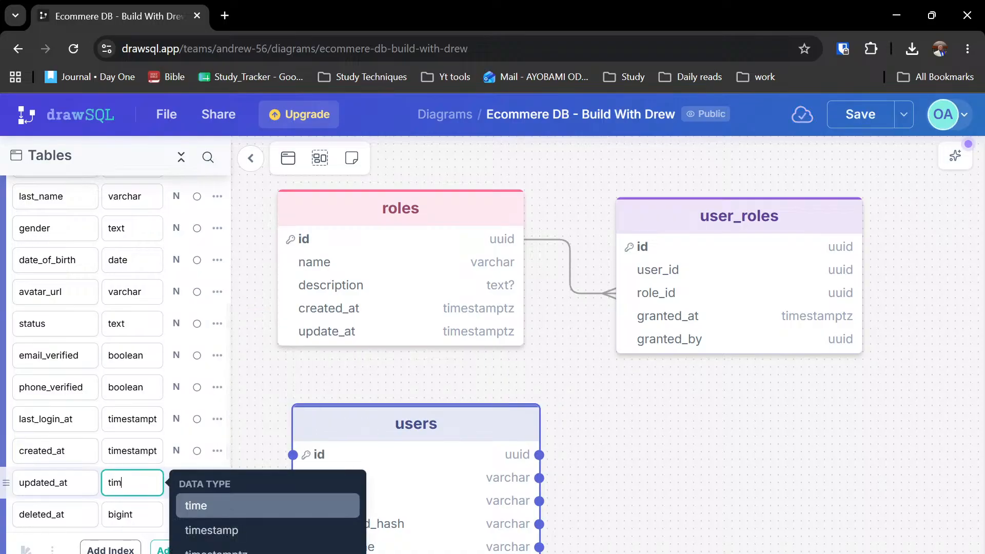
key("Down")
key("Down")
key("Return")
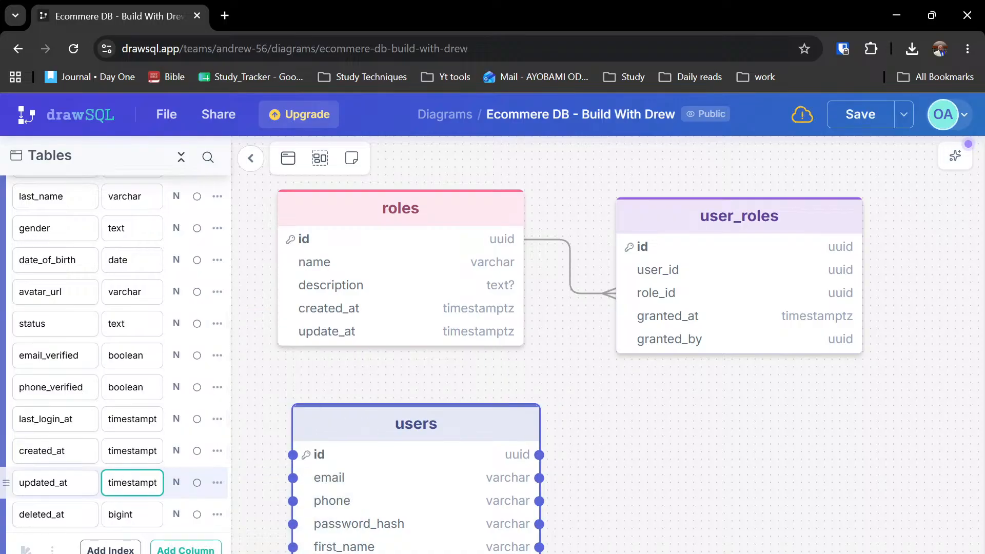
- Set the data type of the deleted_at column in the users table to timestamptz
left_click(133, 514)
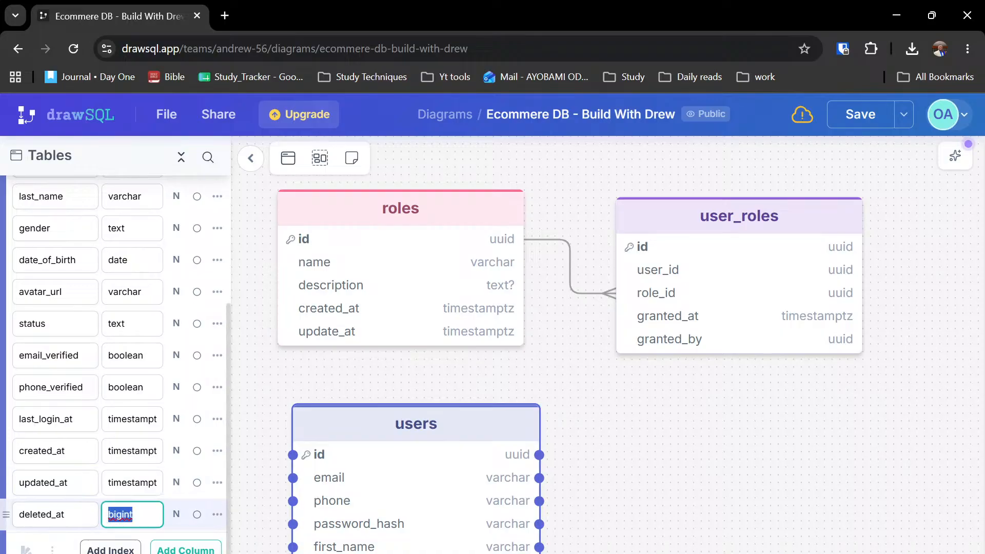
type("t")
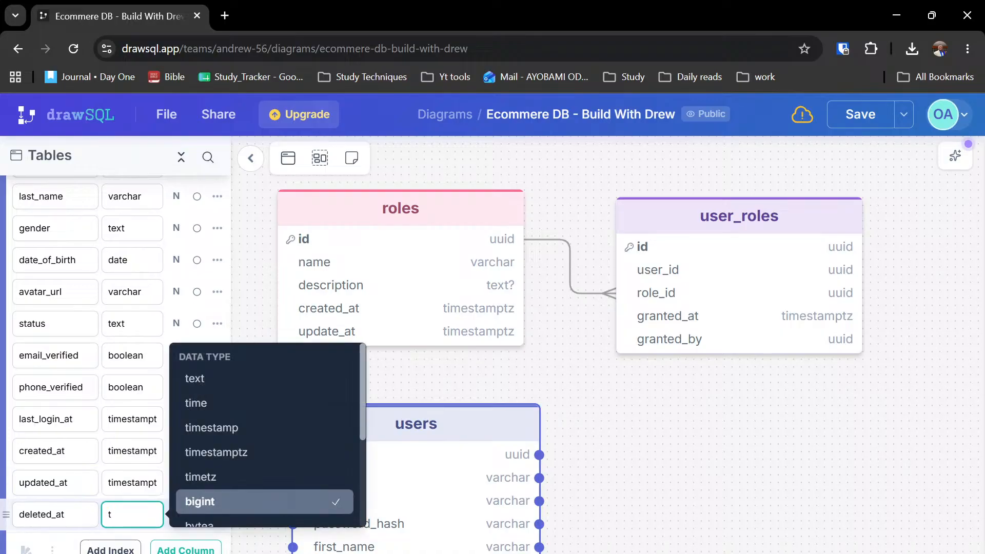
type("im")
key("Down")
key("Down")
key("Return")
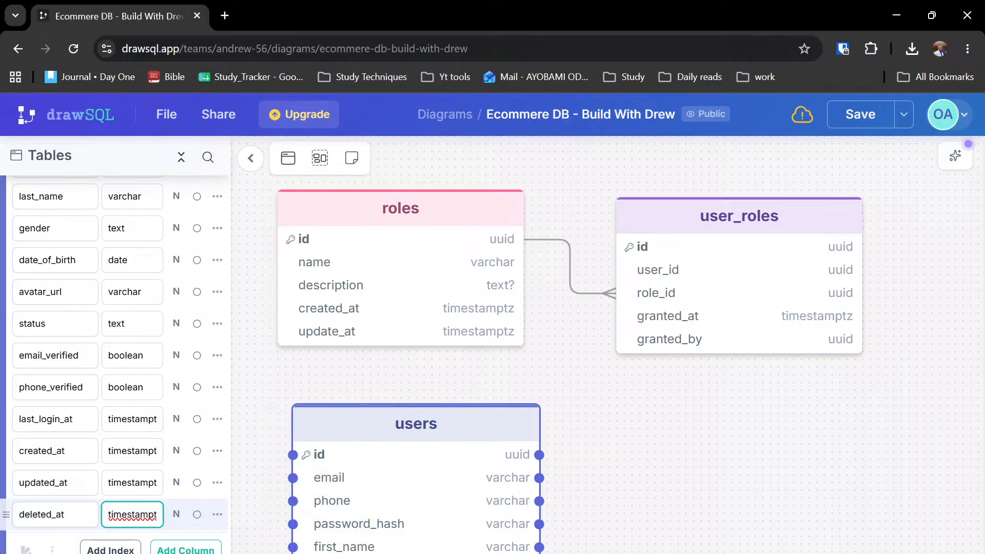
- Review the users table's column names and data types in the table list, and collapse its entry
scroll(162, 485, "down", 1)
scroll(162, 485, "up", 4)
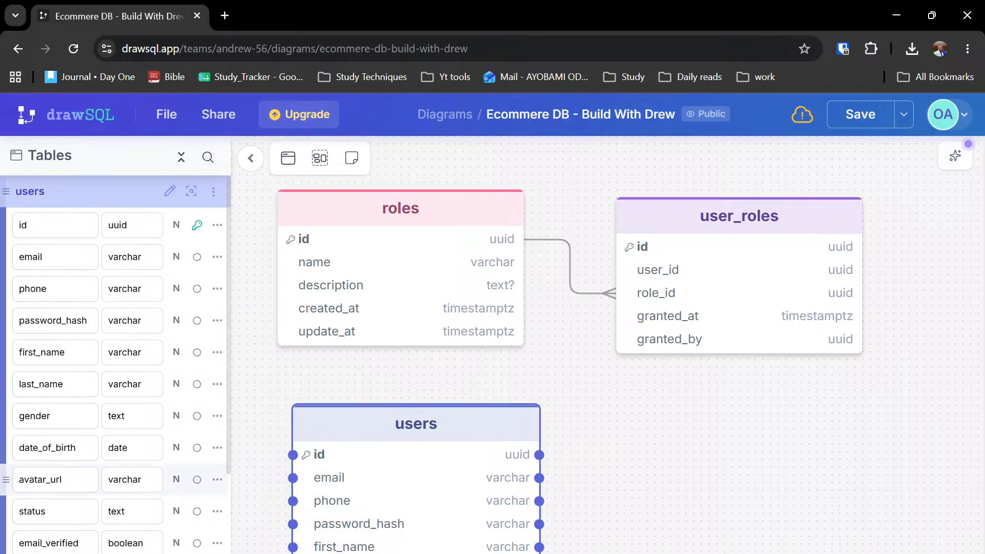
scroll(162, 485, "down", 4)
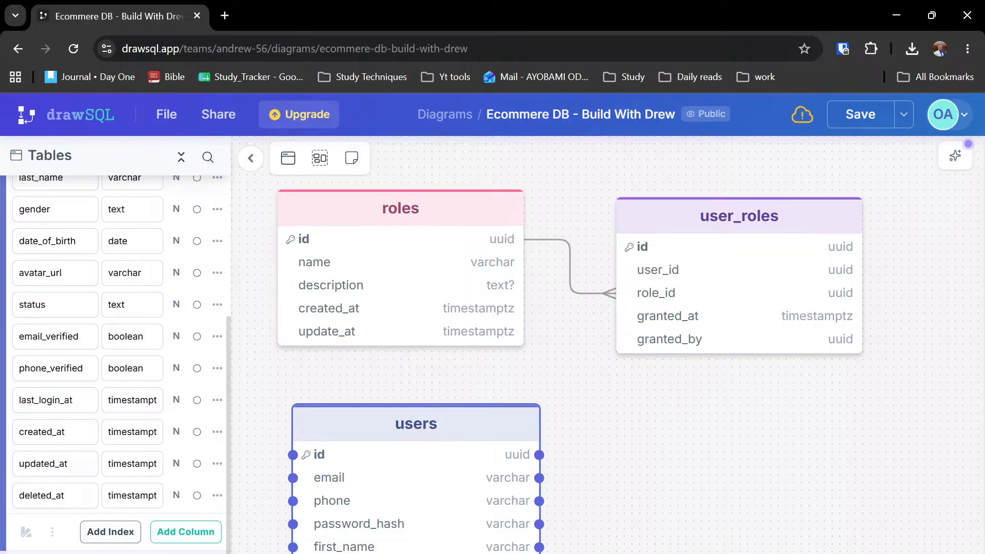
scroll(119, 461, "down", 1)
left_click(118, 460)
left_click(119, 228)
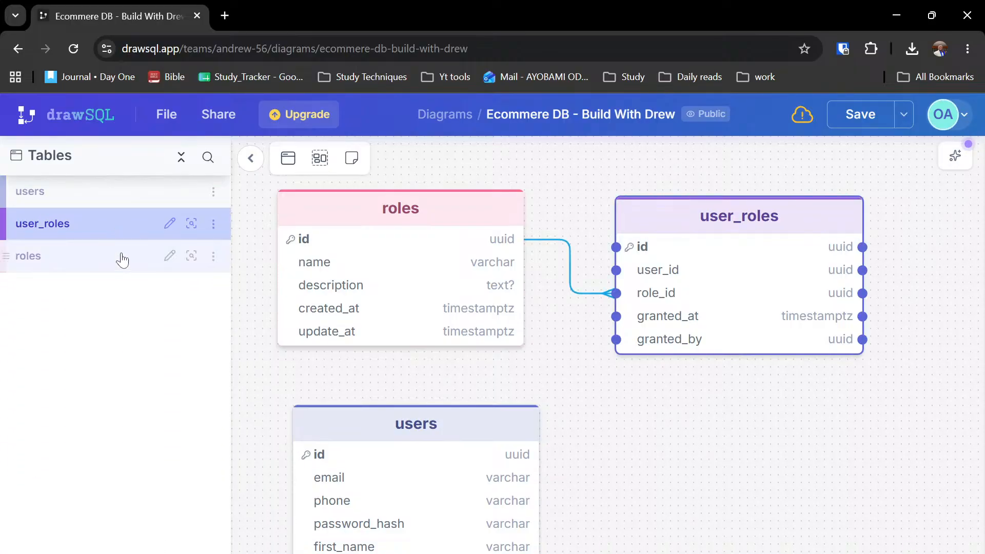
left_click(249, 268)
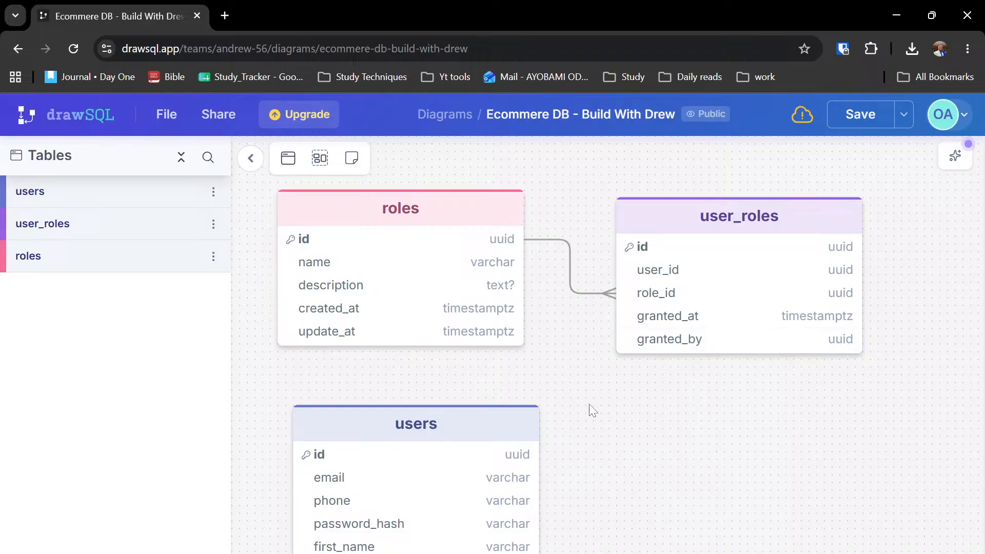
- Link the id column of users to the user_id column of user_roles with a 1:N relationship
left_click(517, 450)
left_click_drag(539, 454, 623, 272)
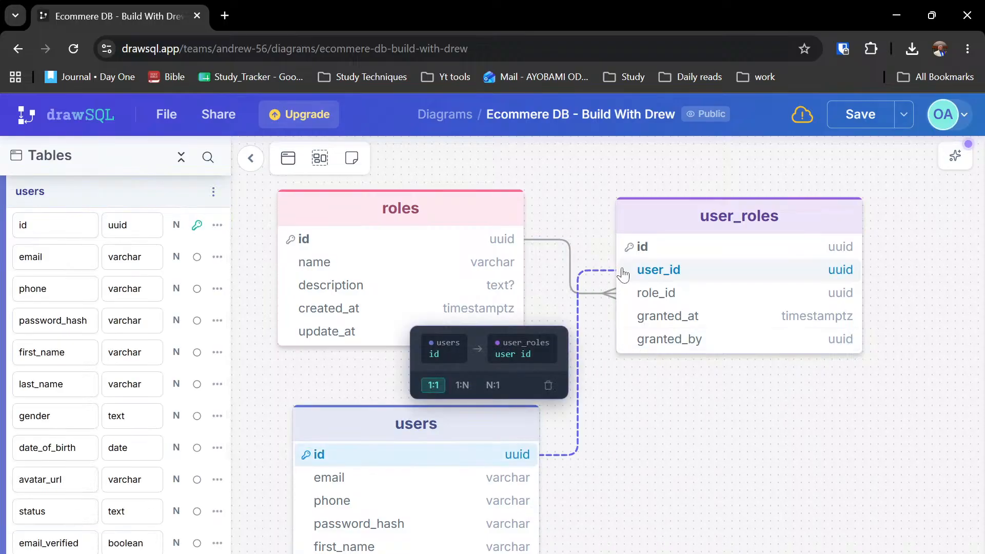
left_click(469, 396)
left_click(672, 470)
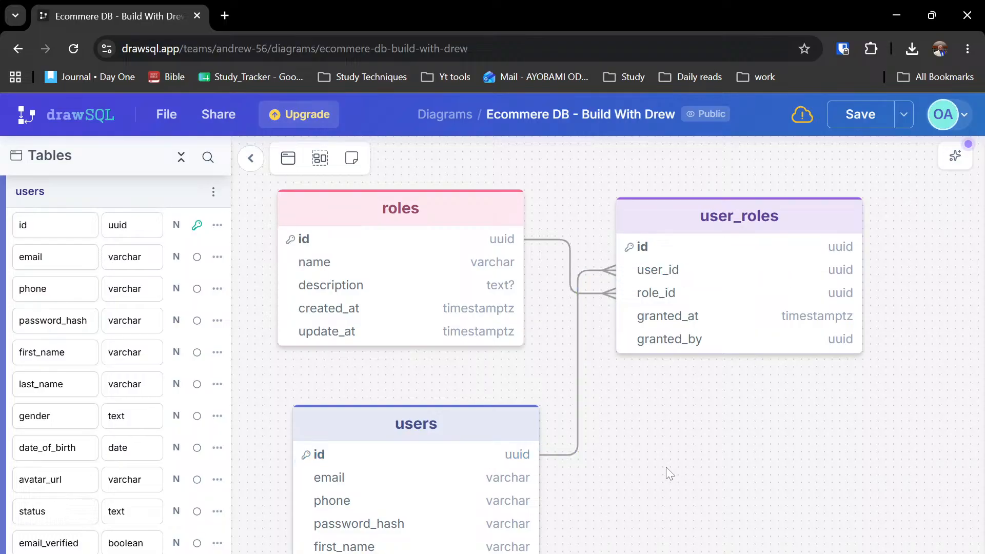
- Place a new table on the canvas below user_roles and move the users table further down
scroll(665, 467, "down", 7)
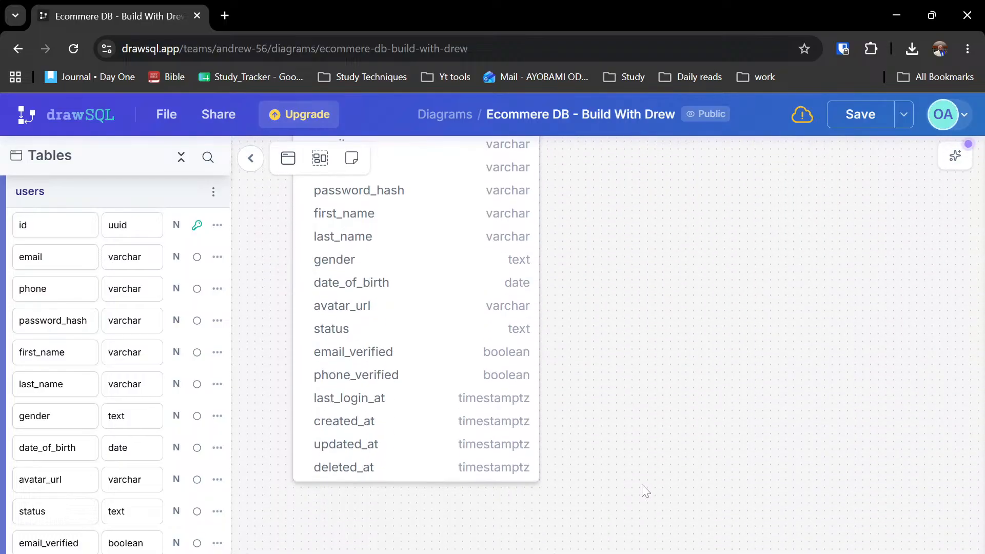
scroll(643, 485, "up", 2)
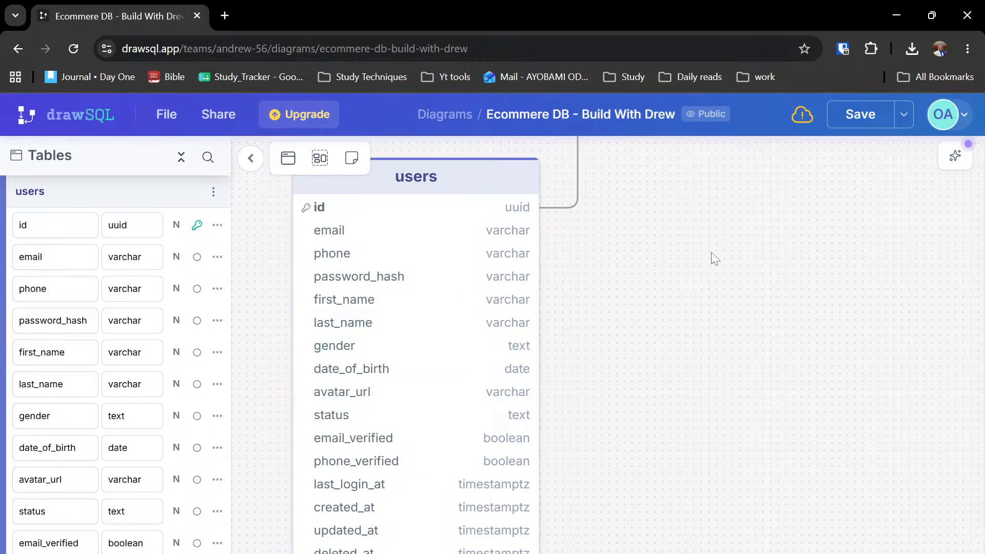
scroll(698, 267, "up", 4)
scroll(573, 280, "down", 1)
scroll(573, 279, "right", 1)
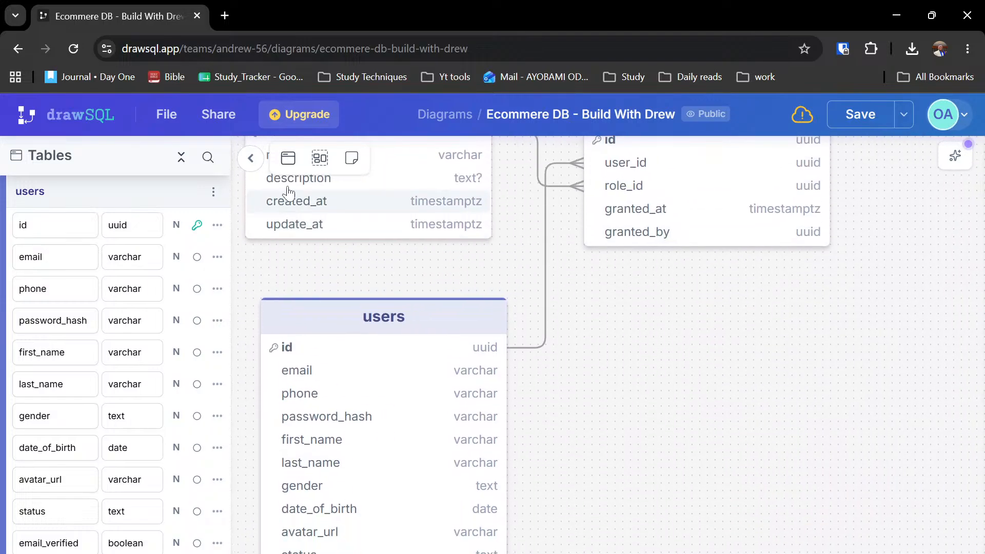
left_click(288, 158)
left_click(642, 346)
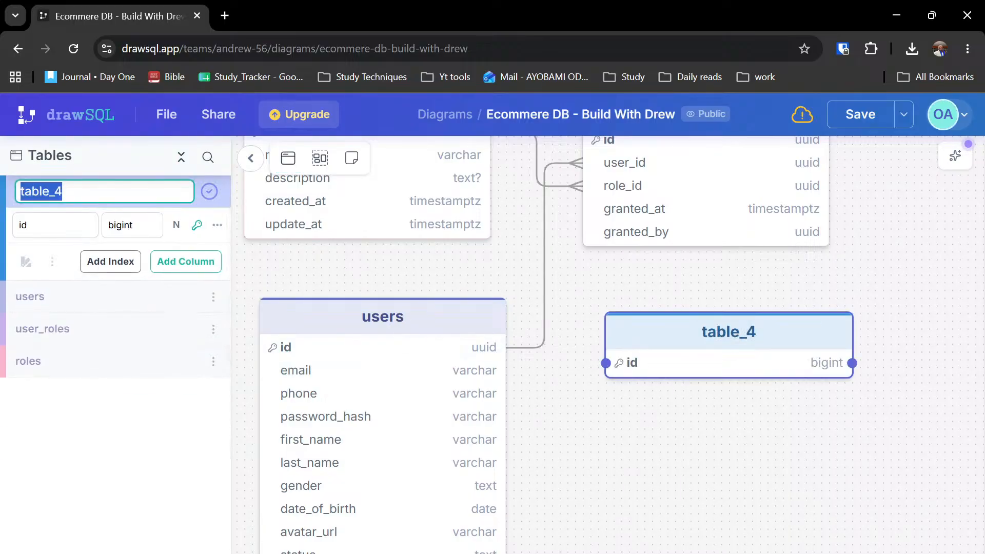
left_click(403, 324)
left_click_drag(424, 321, 380, 515)
- Rename the new table below user_roles as products
left_click(720, 229)
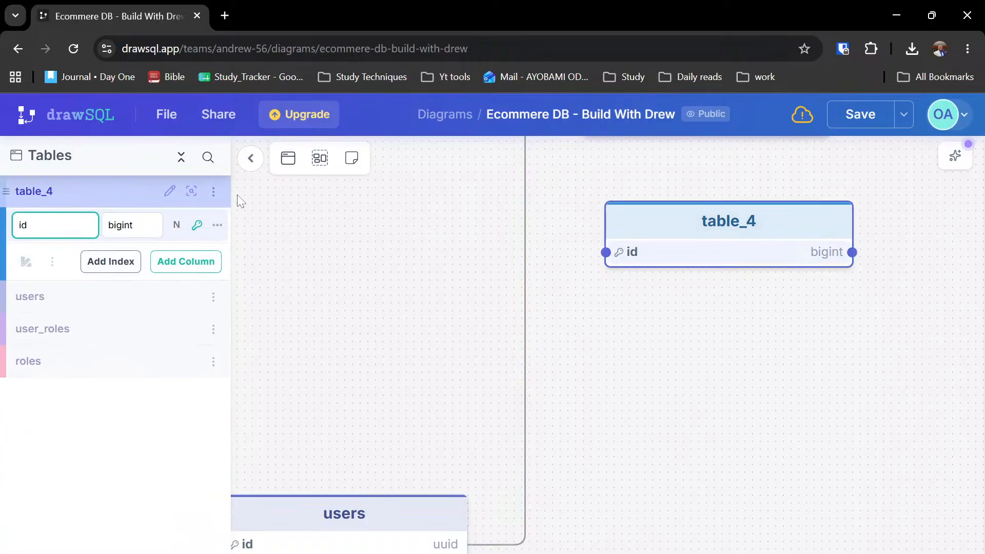
left_click(169, 195)
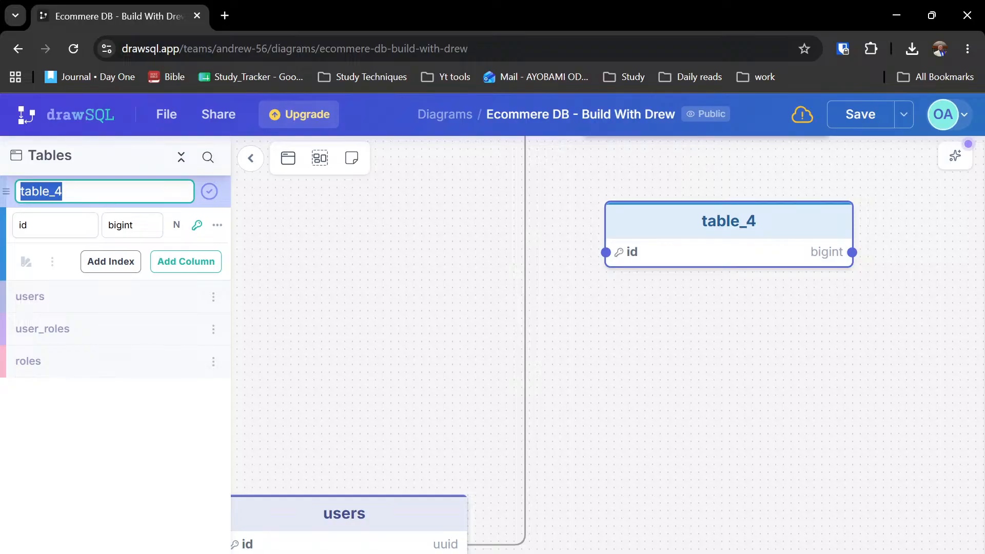
type("products")
key("Return")
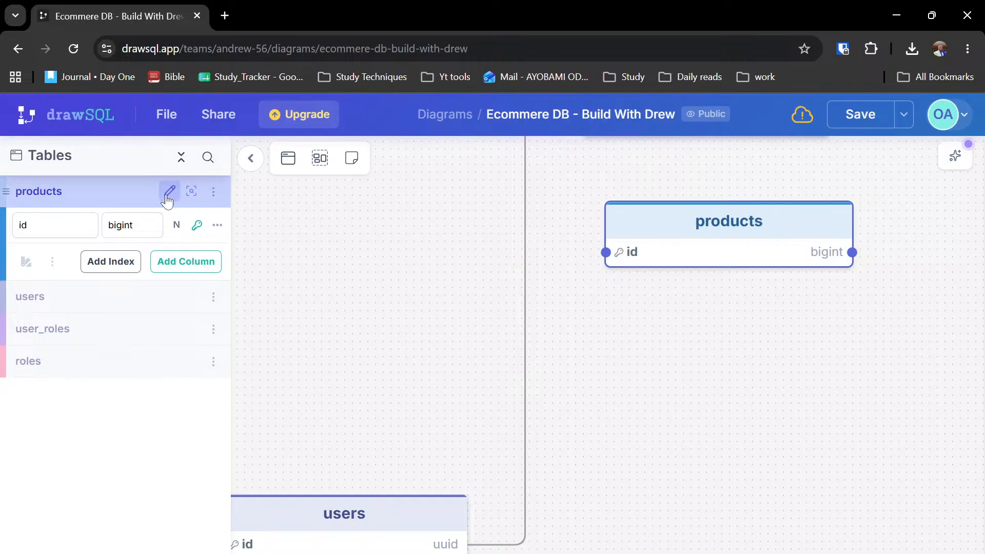
left_click(605, 371)
- Add a table named categories below the roles table, beside products
scroll(556, 369, "up", 3)
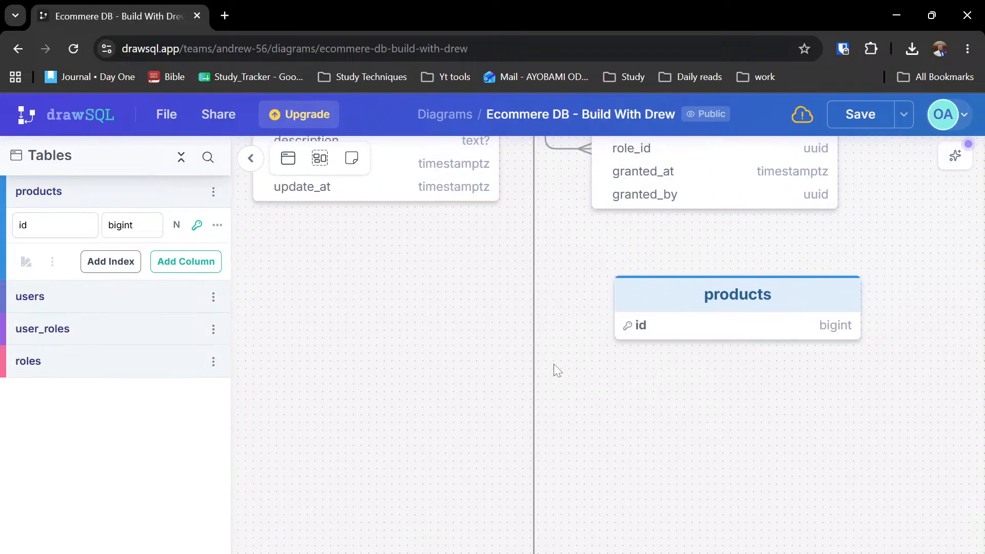
left_click(289, 158)
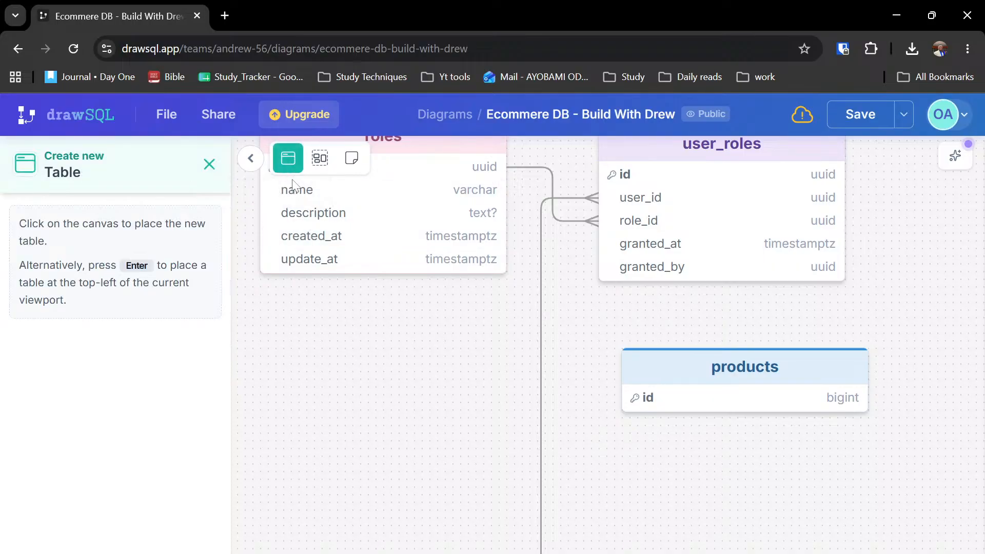
left_click(295, 343)
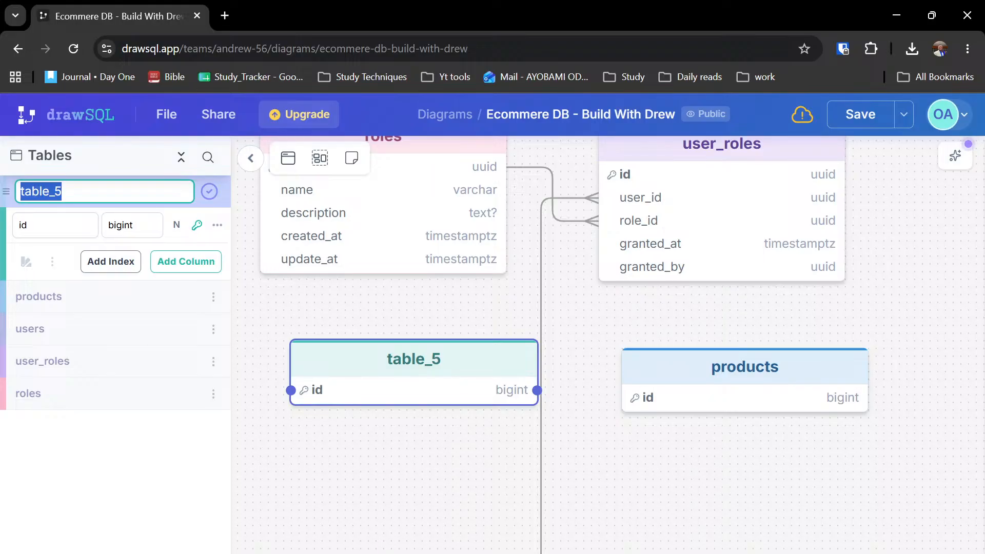
type("categor")
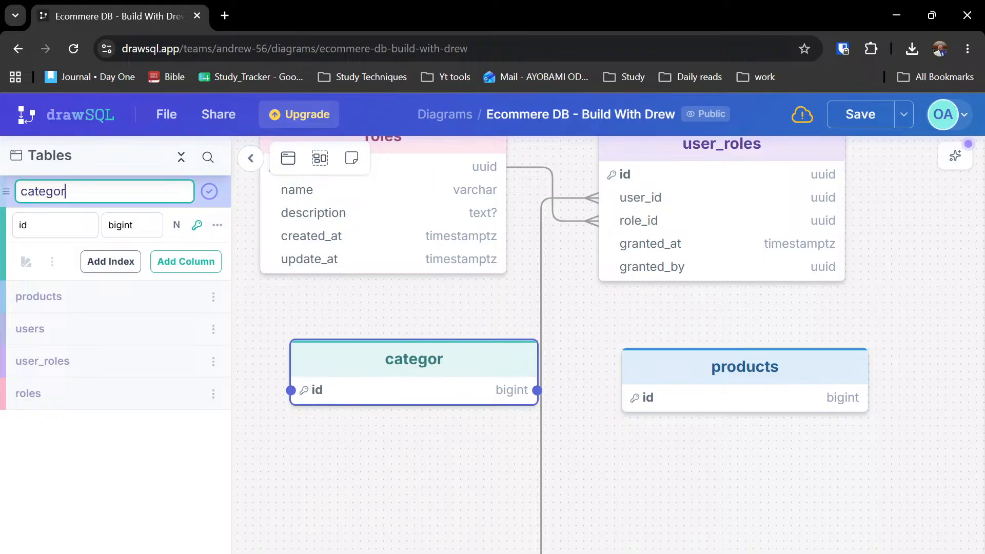
type("ies")
key("Return")
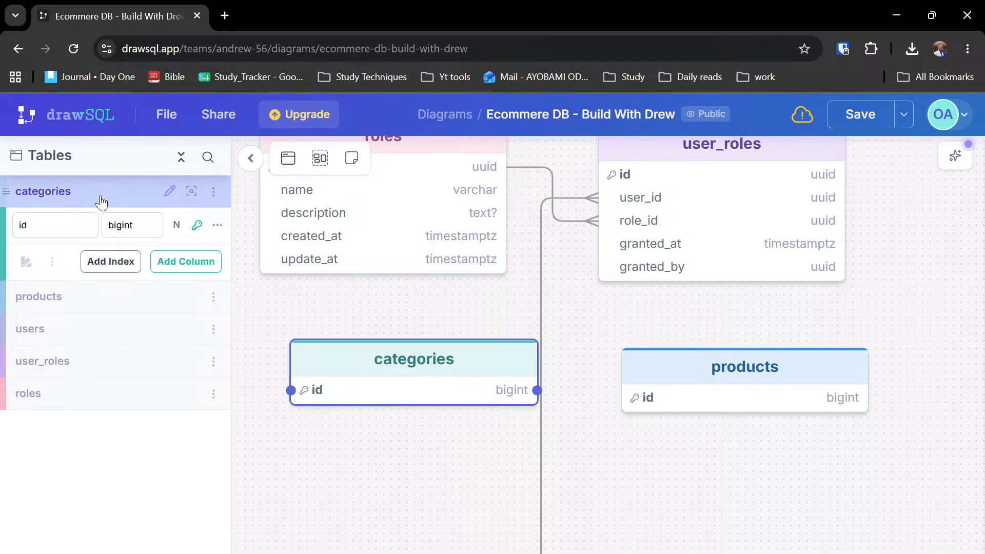
- Set the data type of the id column in the categories table to uuid
left_click(127, 225)
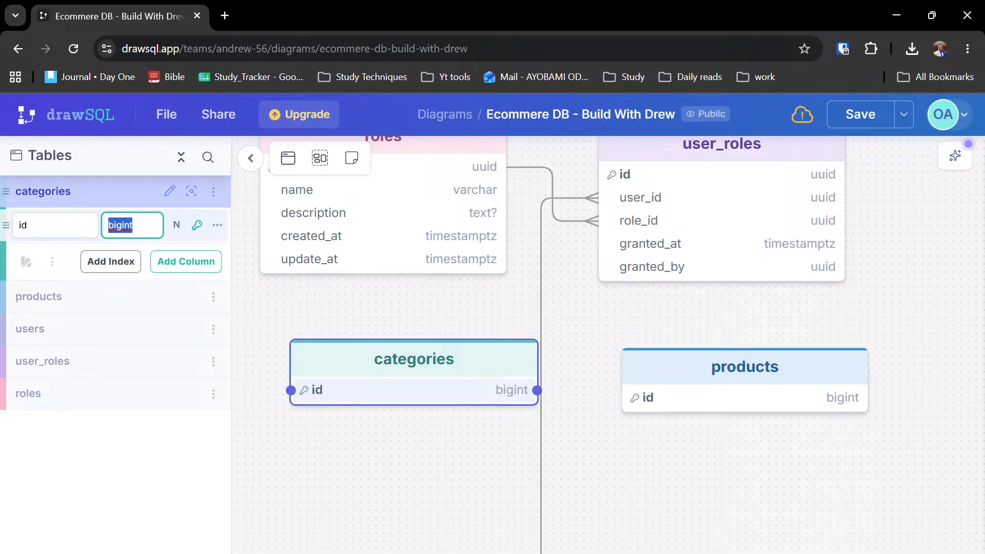
type("uuid")
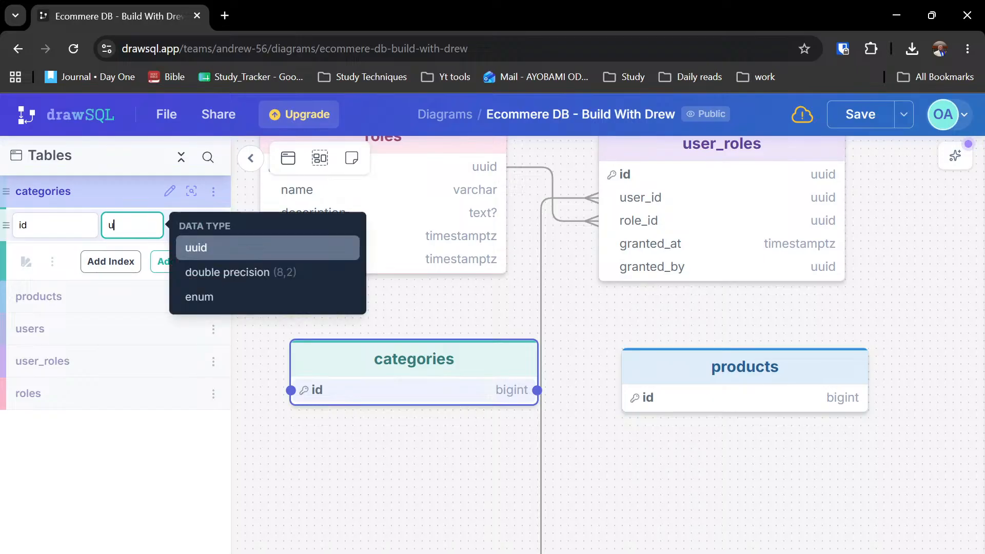
key("Return")
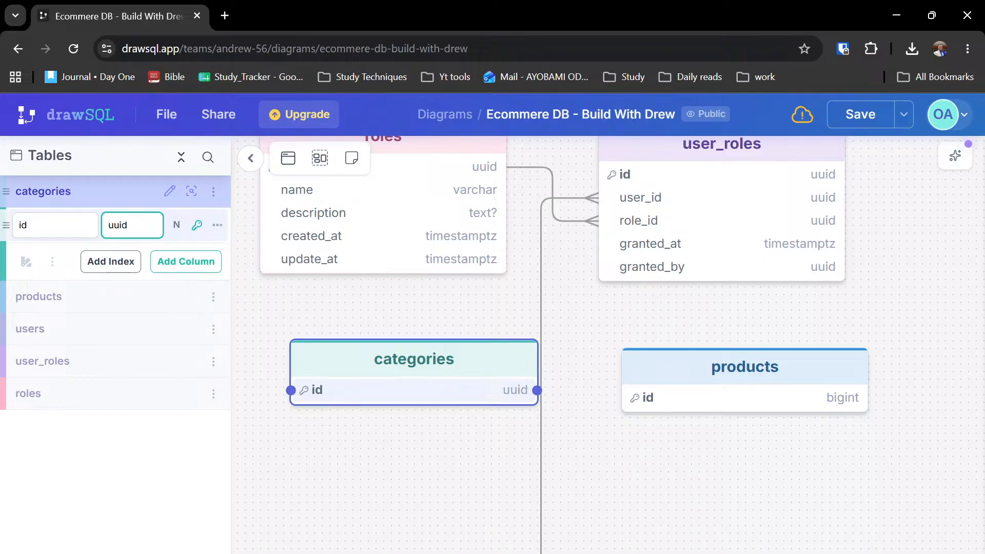
- Add columns named parent_id and name below id in the categories table
left_click(177, 262)
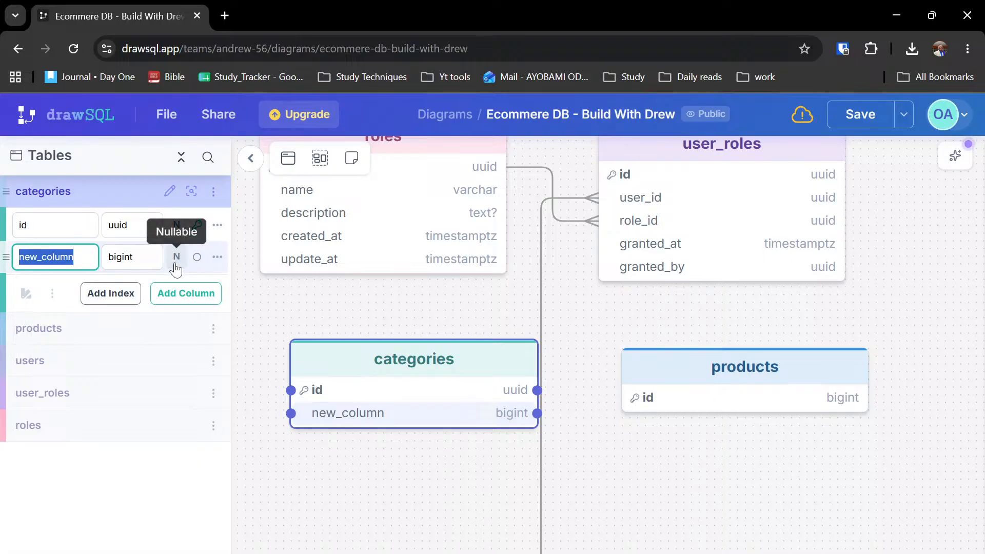
type("parent_")
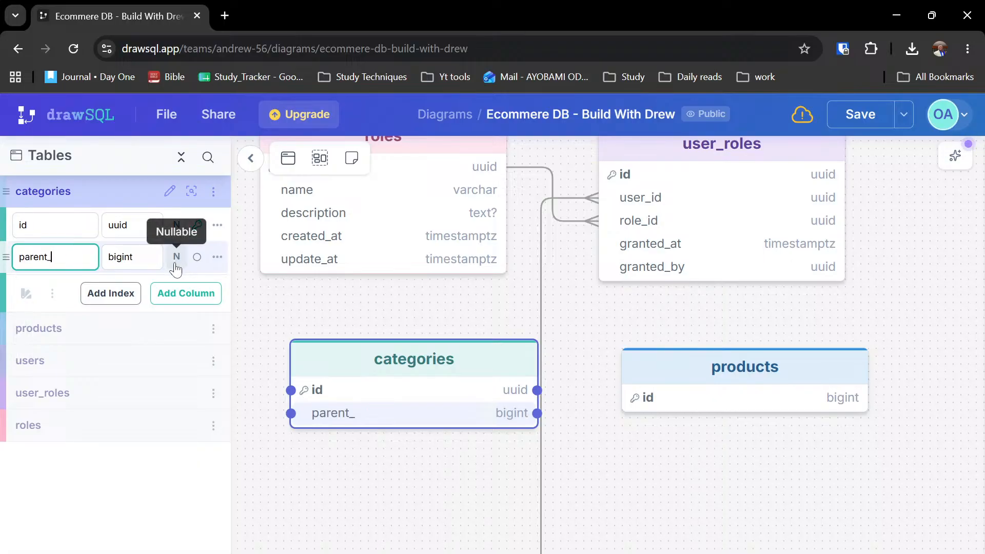
type("id")
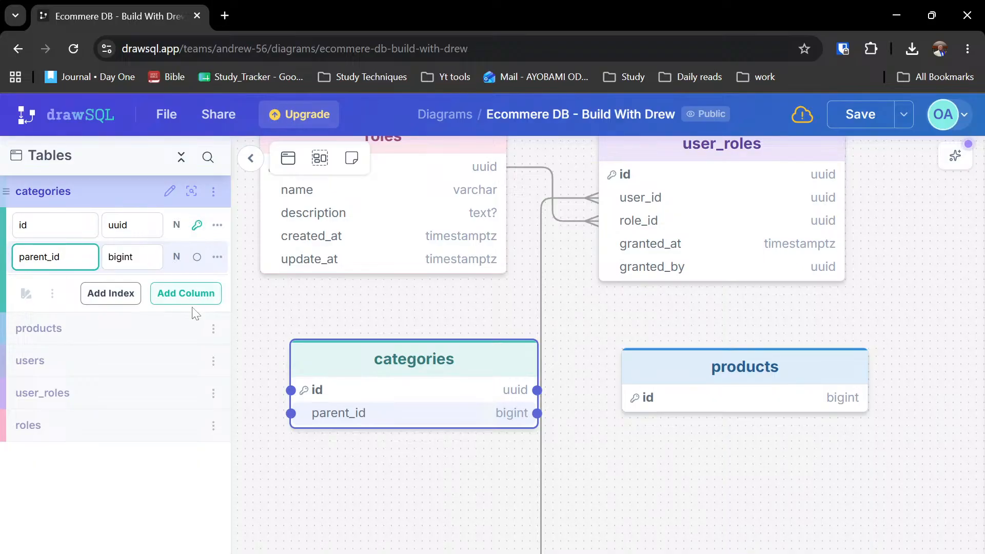
key("Tab")
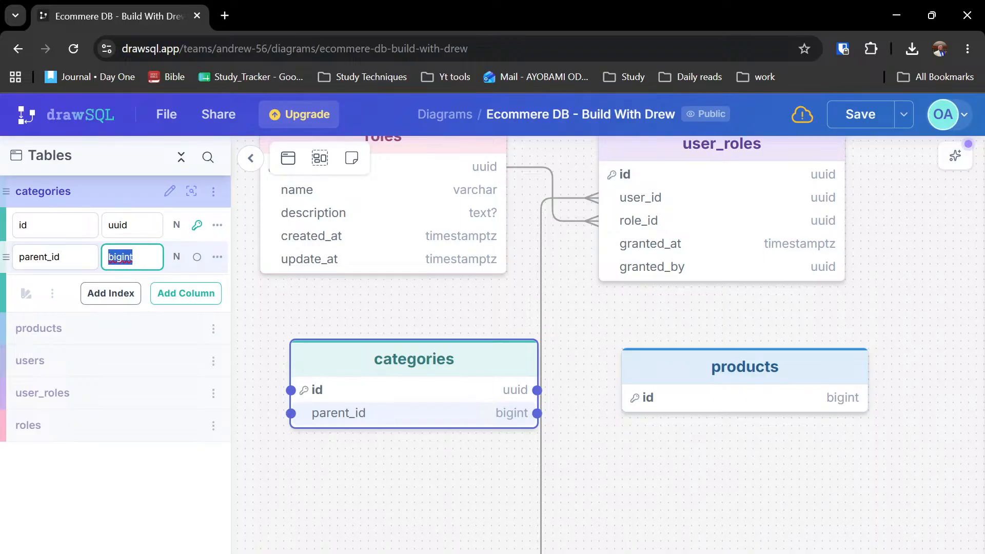
left_click(184, 294)
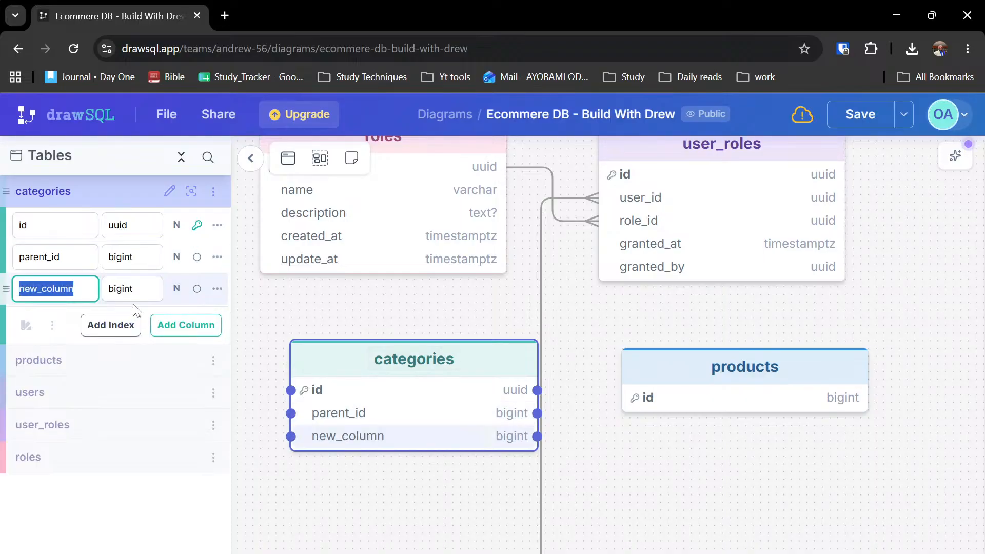
type("name")
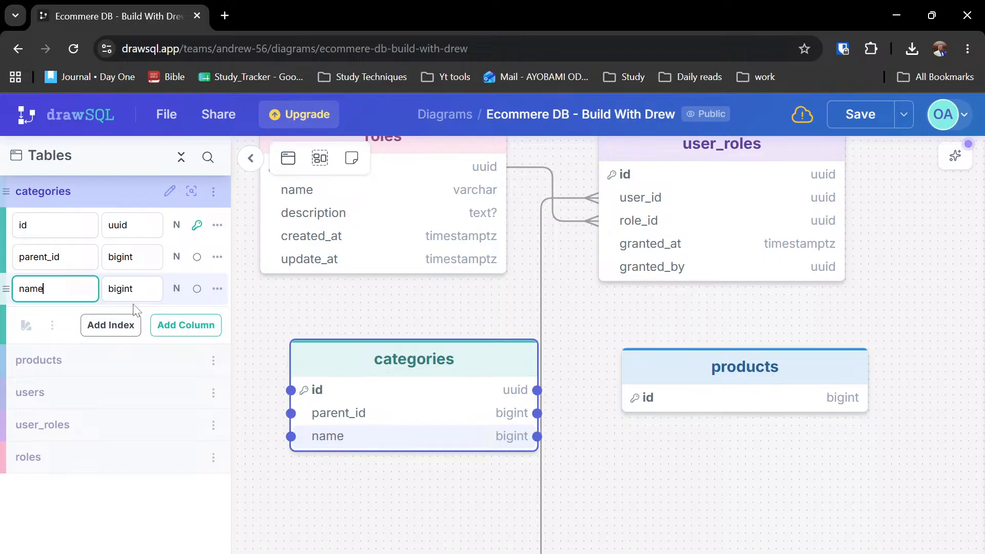
key("Tab")
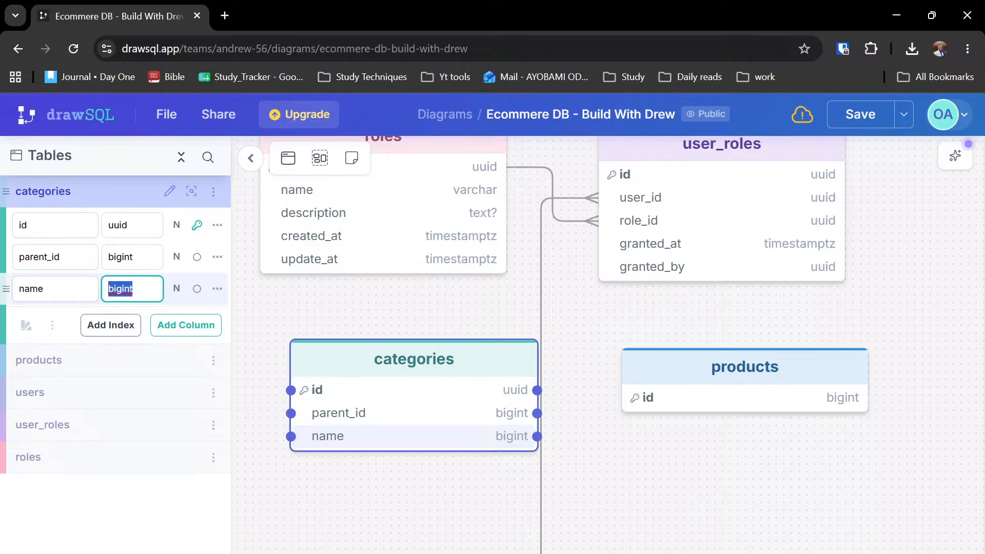
- Add slug and description columns below name in the categories table
left_click(189, 329)
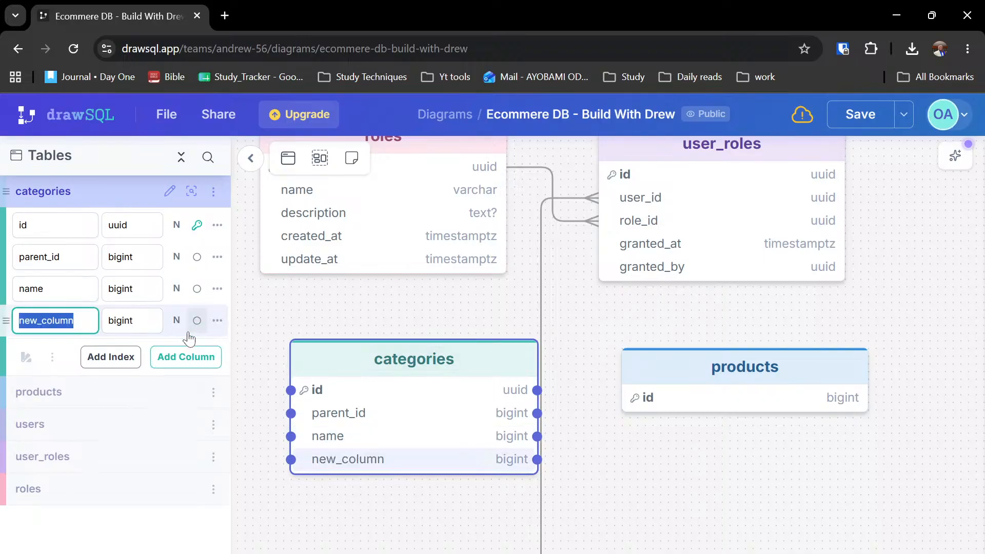
type("slug")
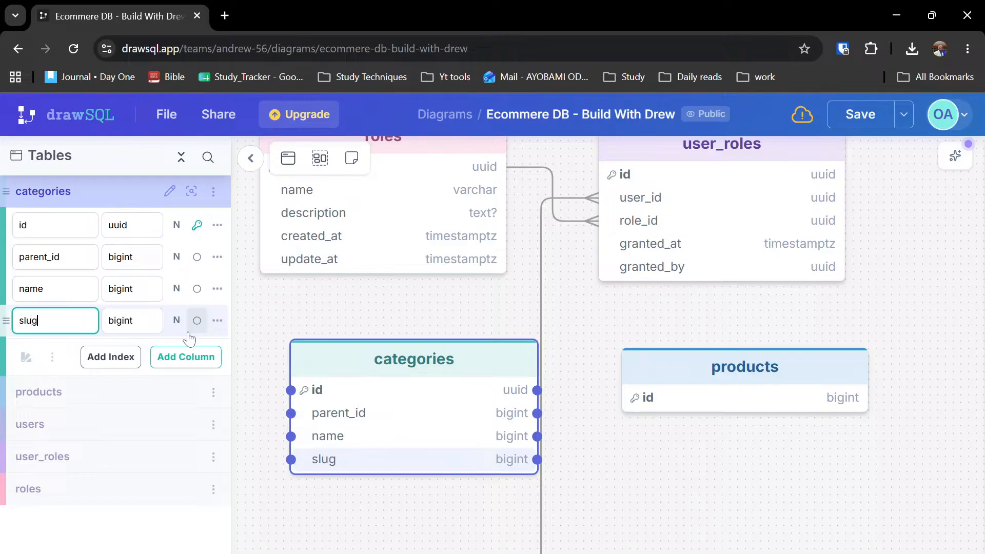
left_click(195, 356)
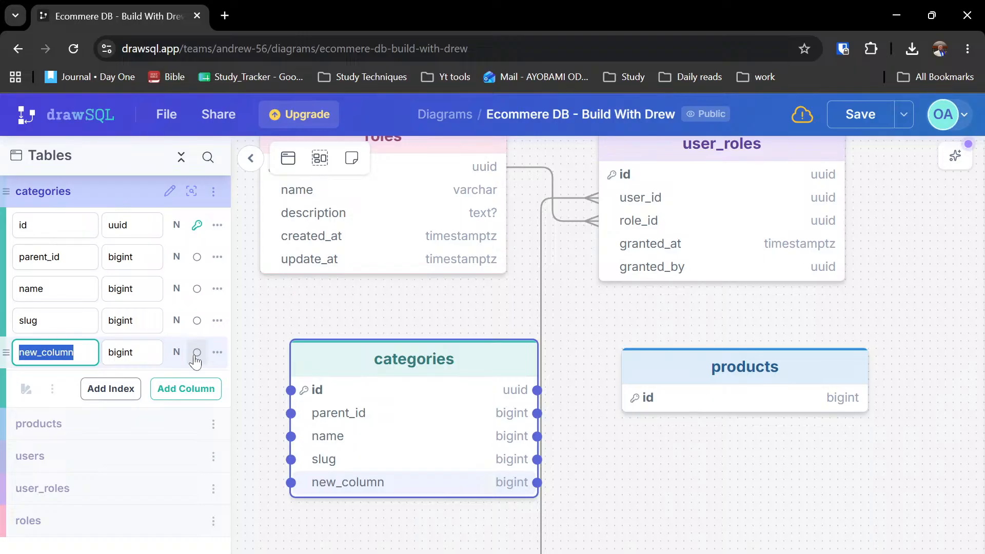
type("descripti")
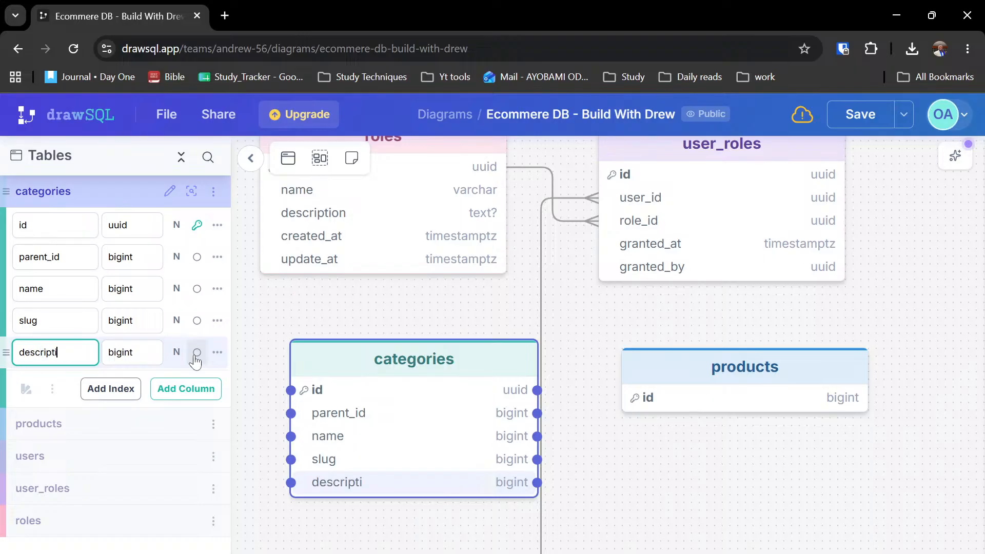
type("on")
- Add image_url and sort_order columns below description in the categories table
left_click(204, 396)
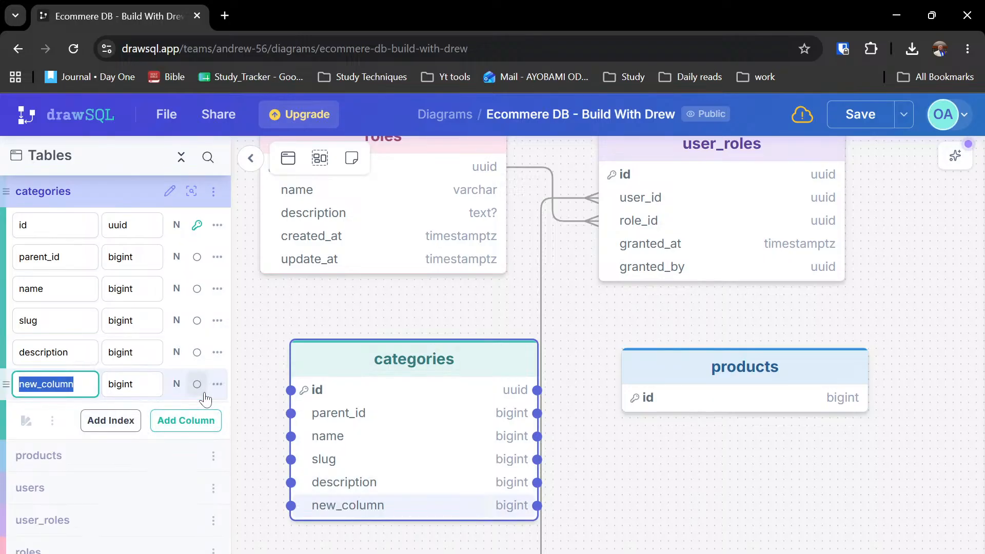
type("image_")
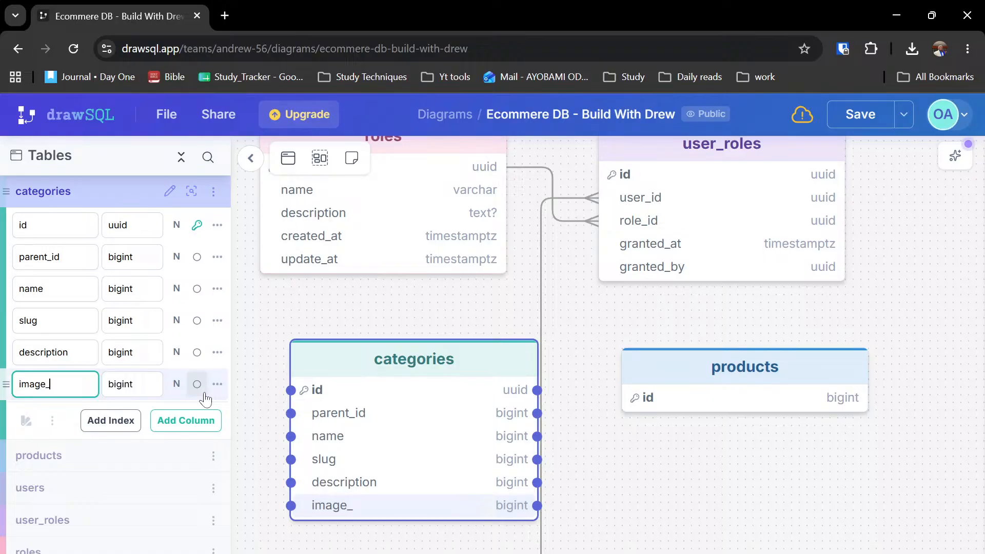
type("url")
left_click(213, 421)
type("sor")
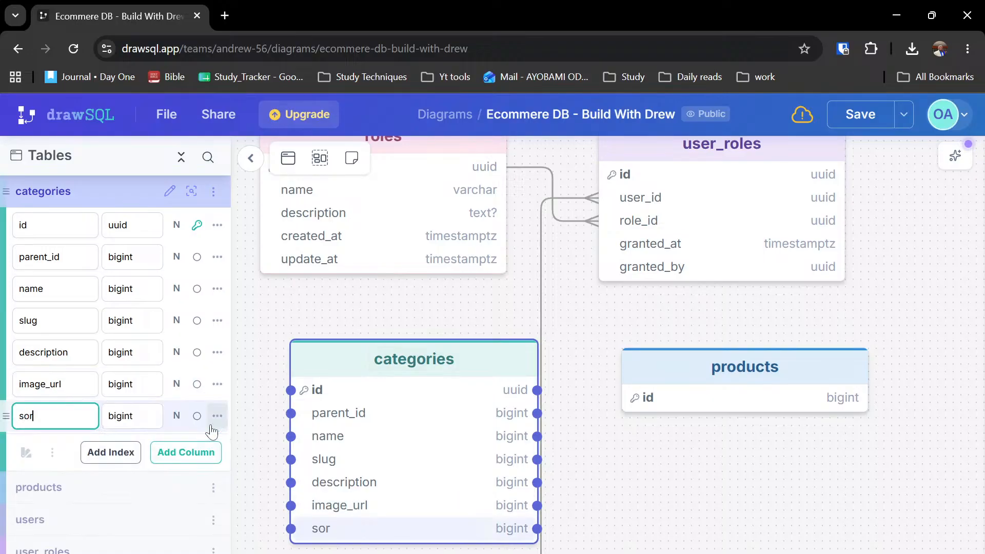
type("t_order")
- Add an is_active column below sort_order in the categories table
left_click(214, 450)
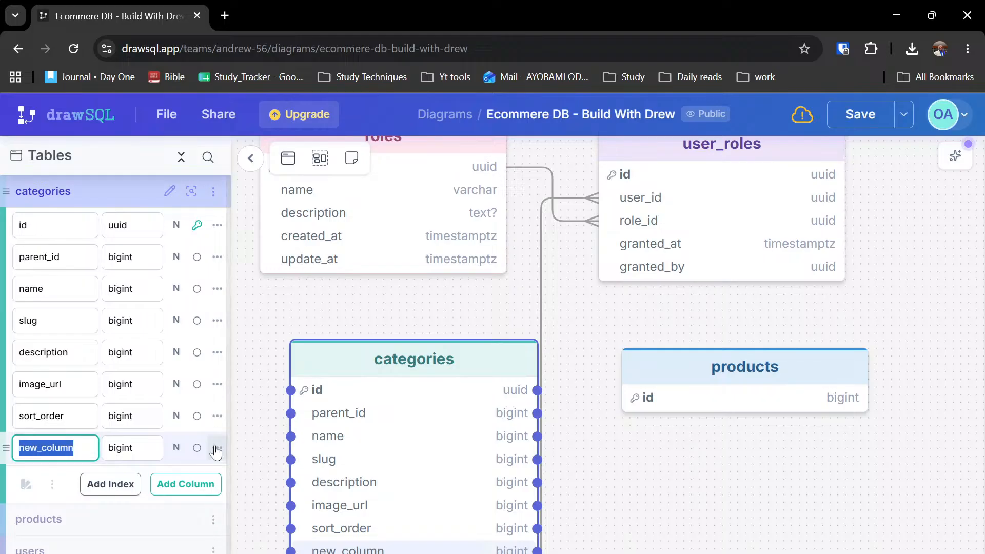
type("is")
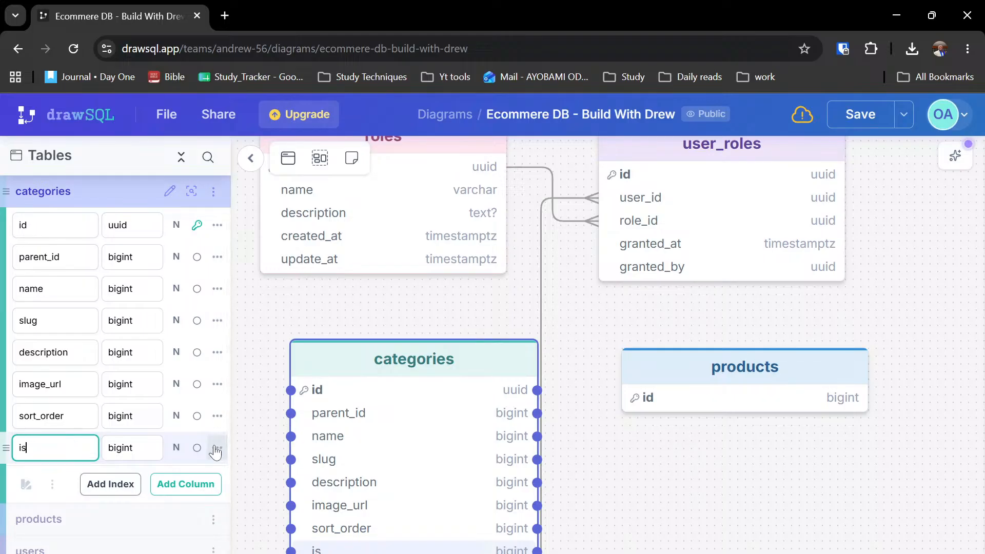
type("_actvie")
key("BackSpace")
key("BackSpace")
key("BackSpace")
type("ive")
- Add created_at and updated_at columns at the end of the categories table
left_click(199, 501)
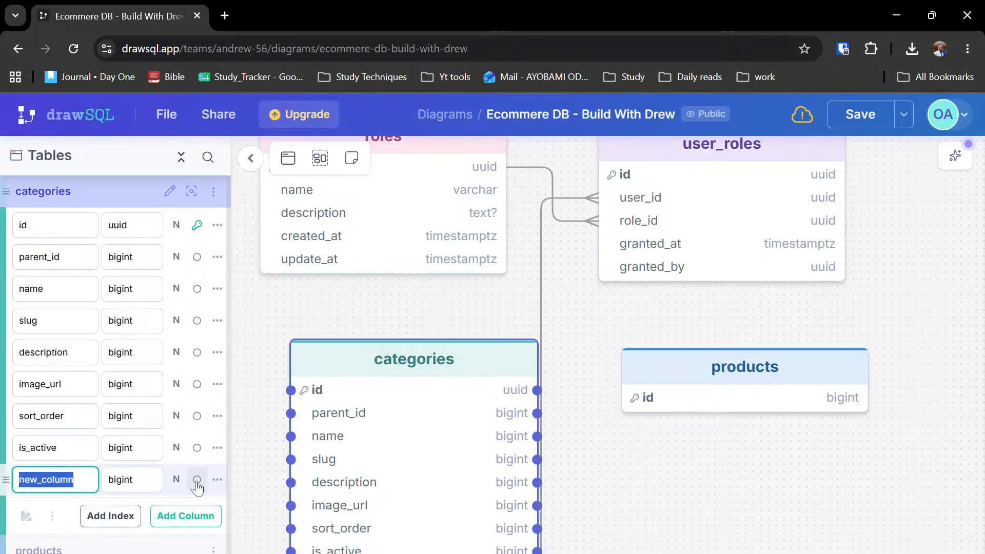
type("create")
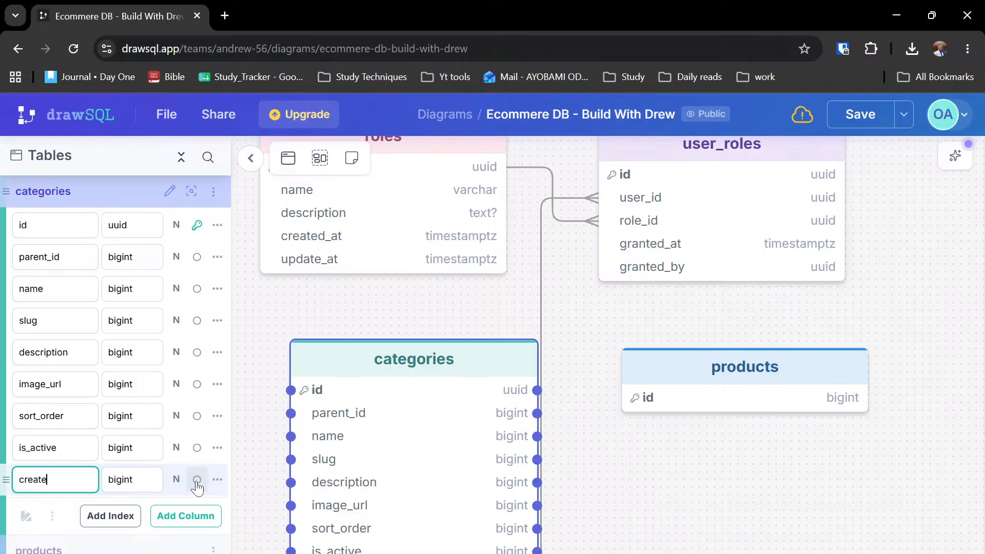
type("d_at")
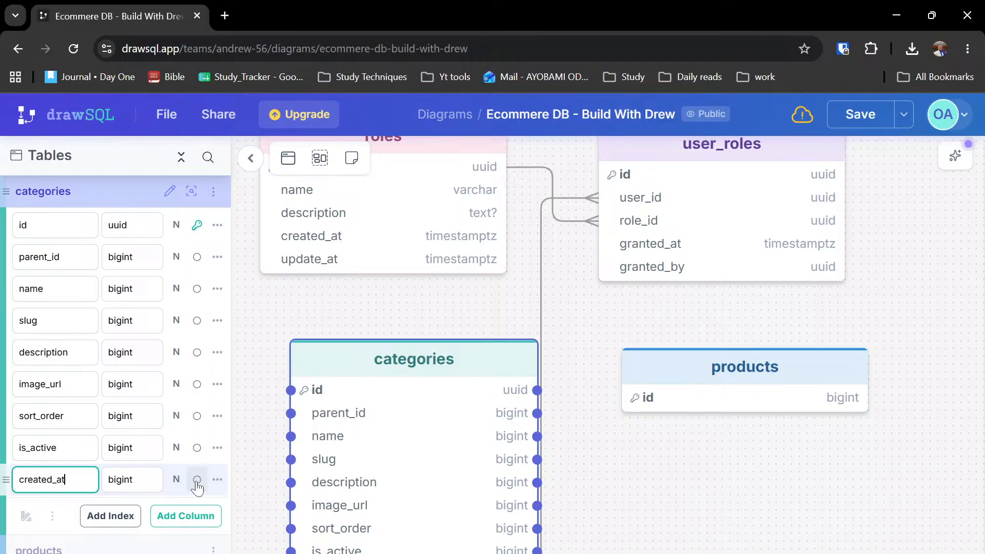
left_click(200, 520)
type("update")
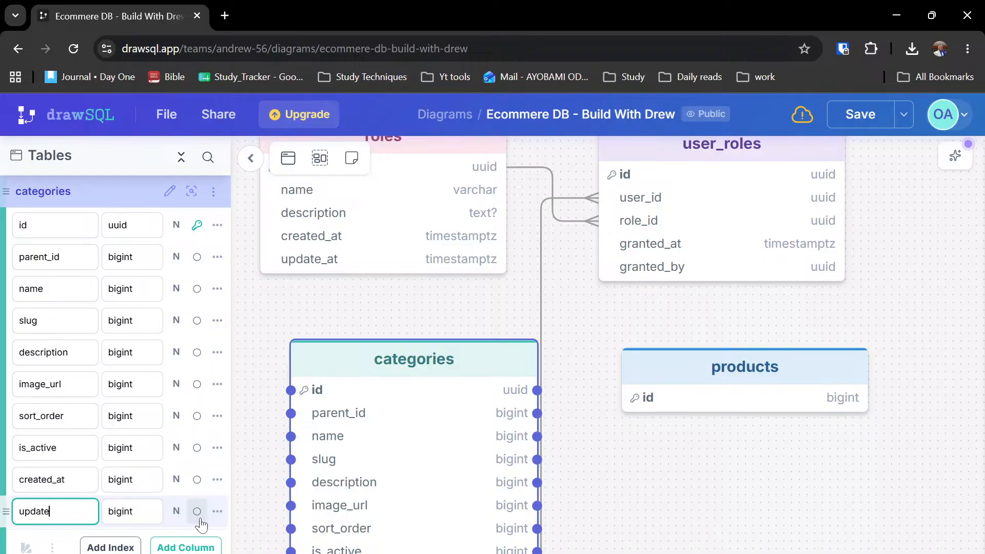
type("d_at")
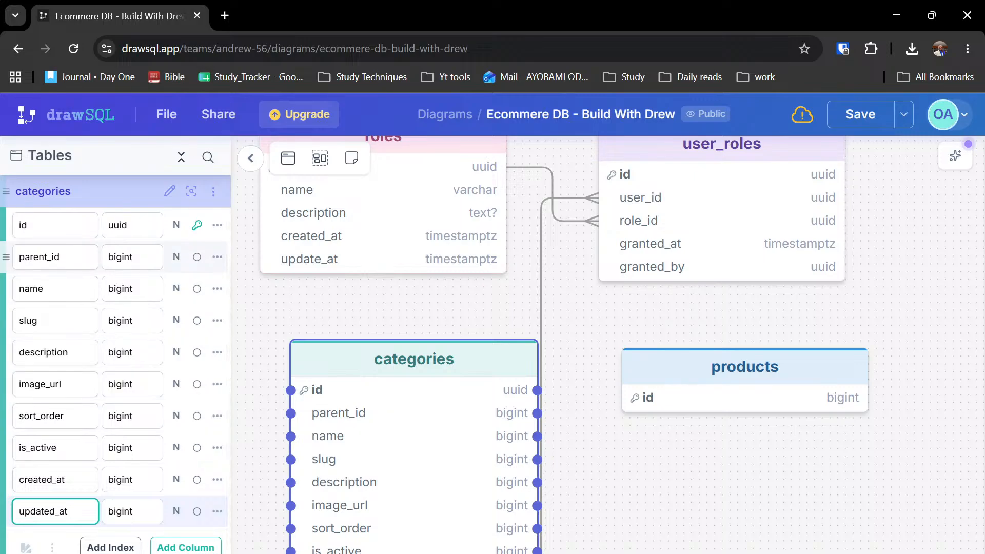
- Set the data type of the parent_id column in categories to uuid
double_click(121, 257)
type("uu")
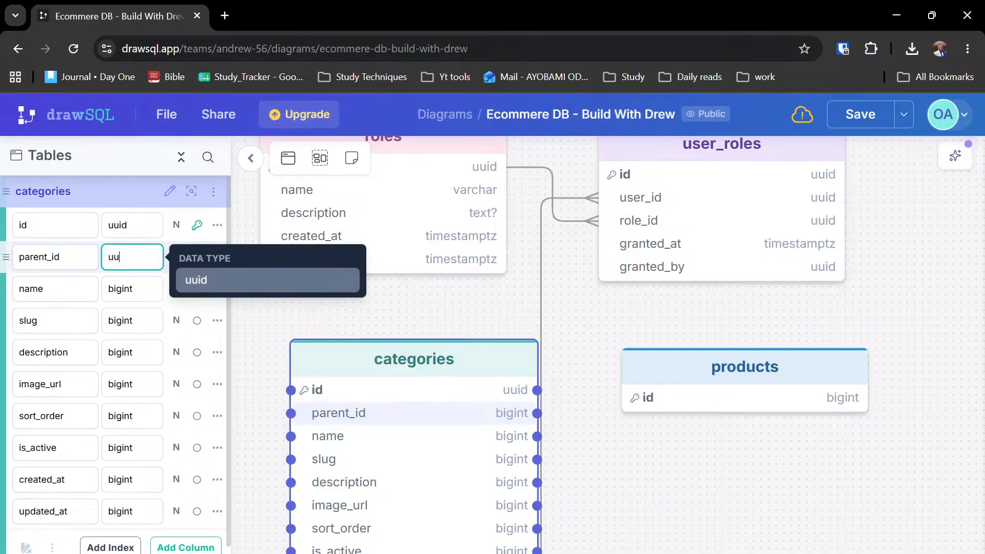
key("Return")
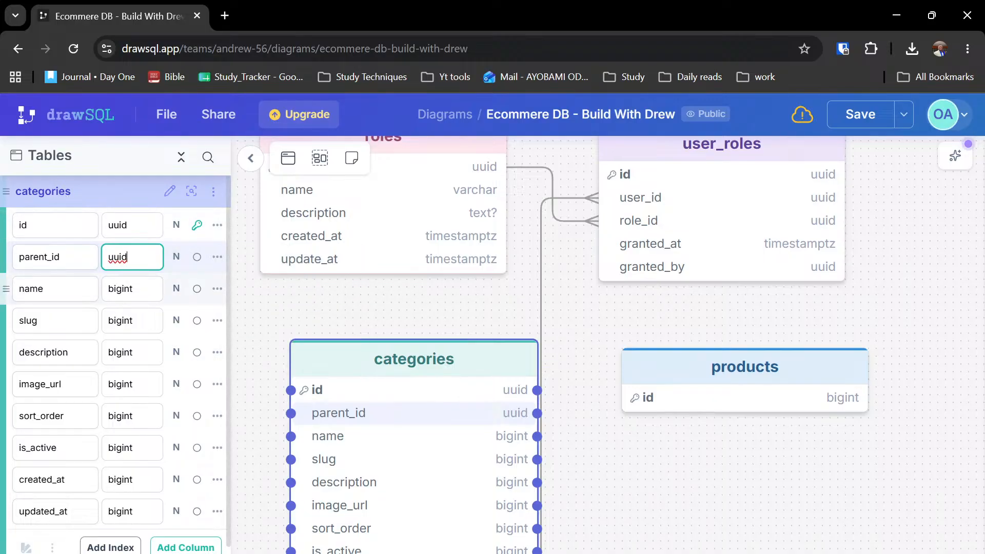
- Set the data types of the name and slug columns in categories to varchar
double_click(121, 289)
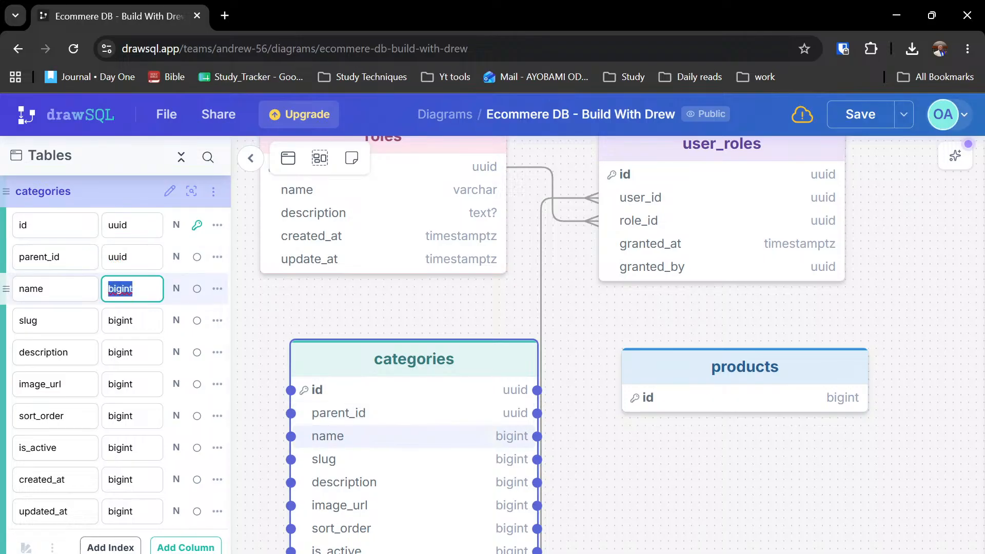
type("va")
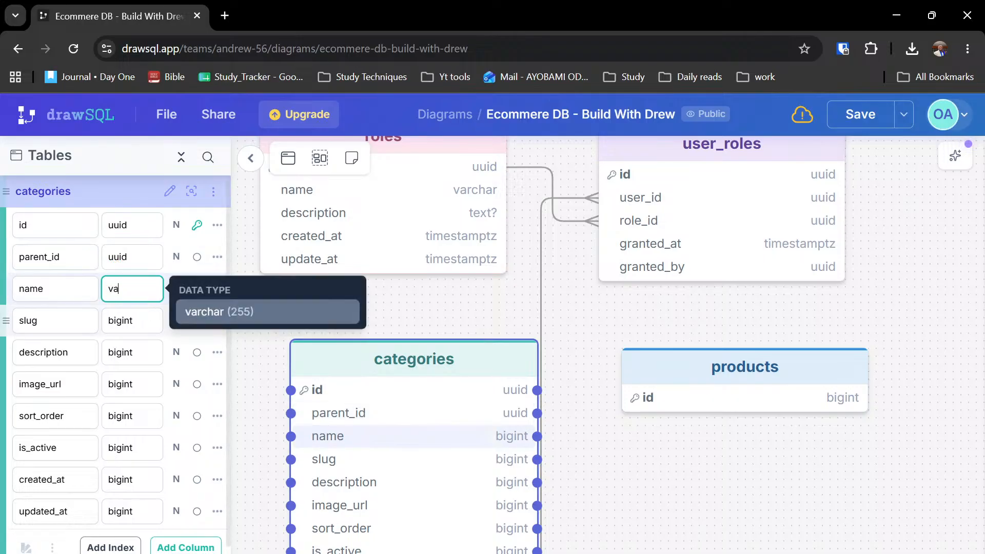
left_click(178, 319)
double_click(121, 321)
type("va")
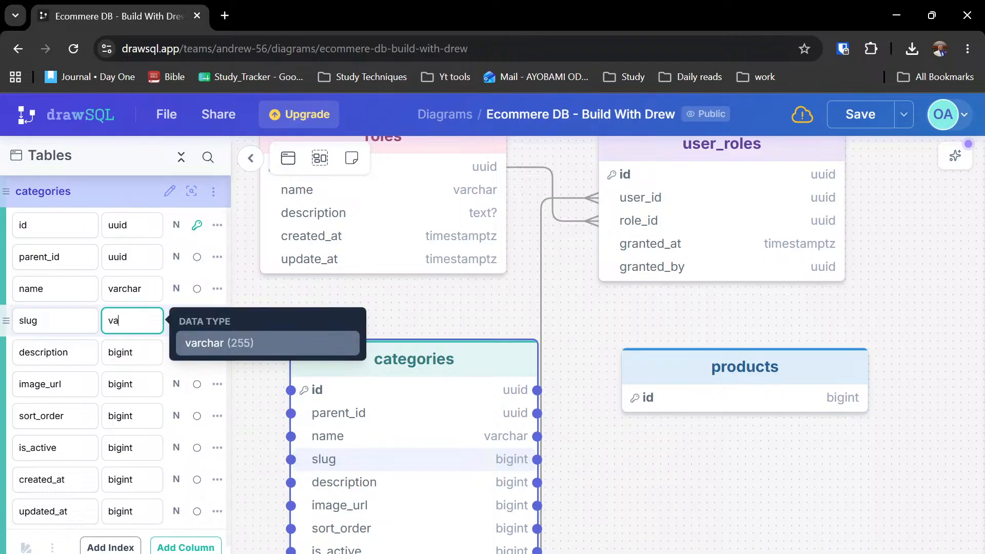
left_click(187, 341)
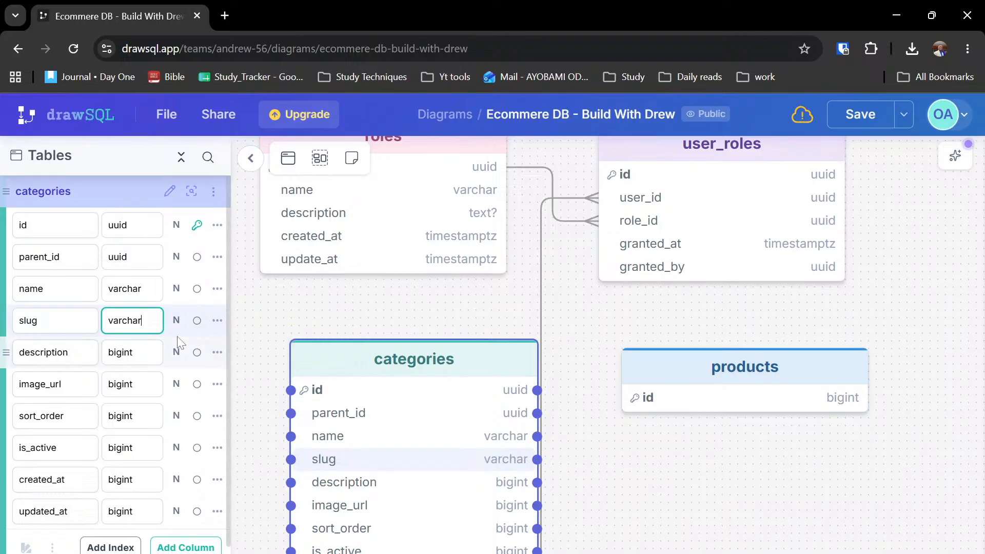
- Set the data type of the description column in categories to text and of image_url to varchar
double_click(122, 352)
type("tes")
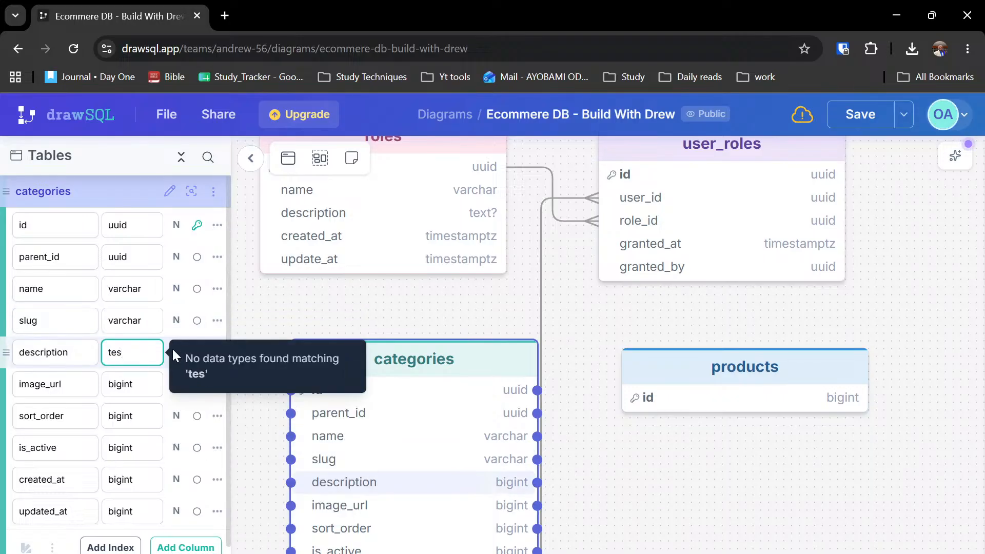
key("BackSpace")
type("xt")
left_click(199, 378)
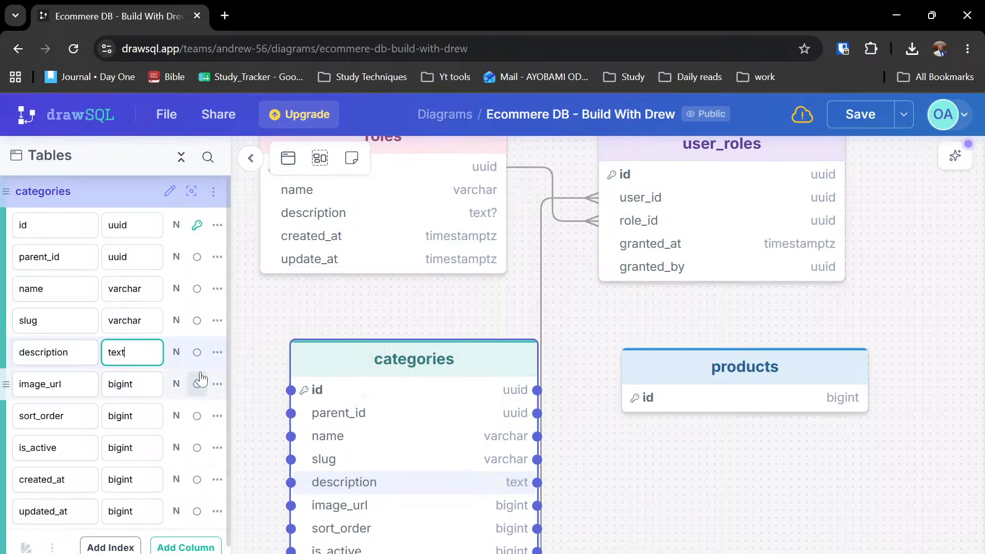
double_click(121, 384)
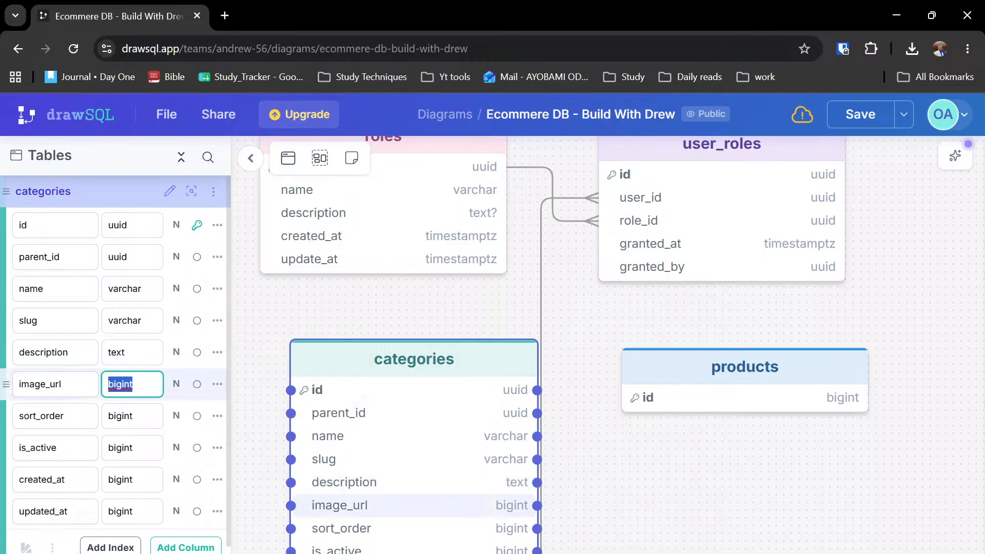
type("varchar")
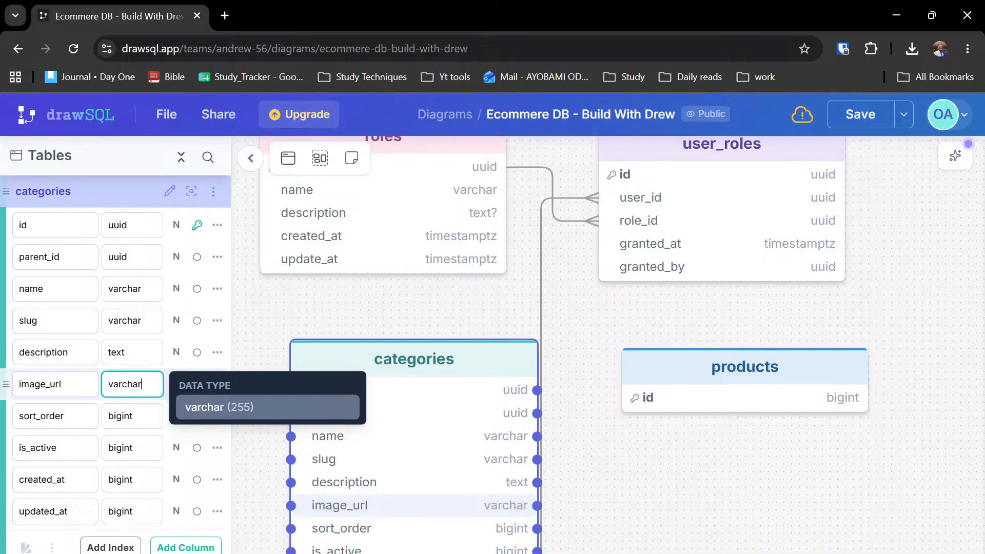
key("Return")
- Set the data type of the sort_order column in categories to int
double_click(121, 416)
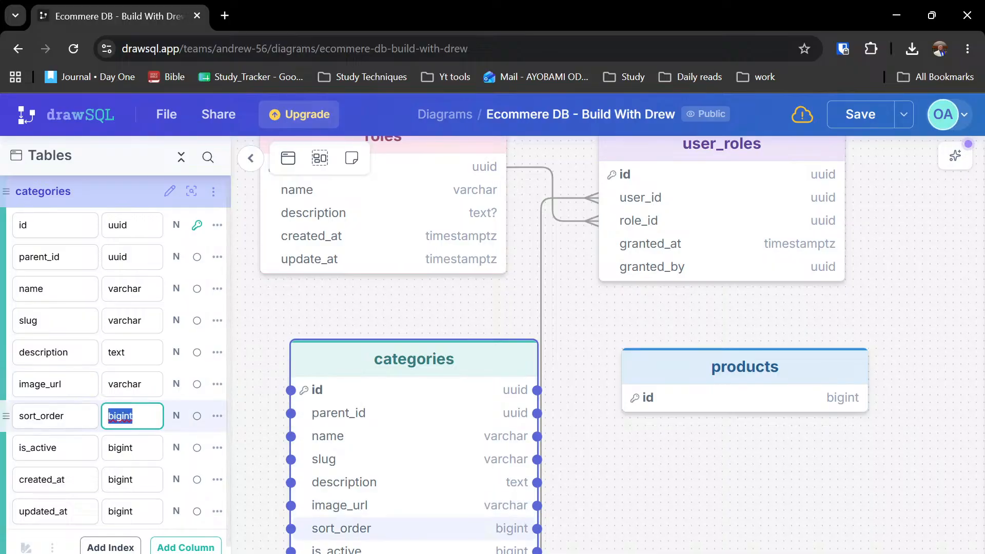
type("int")
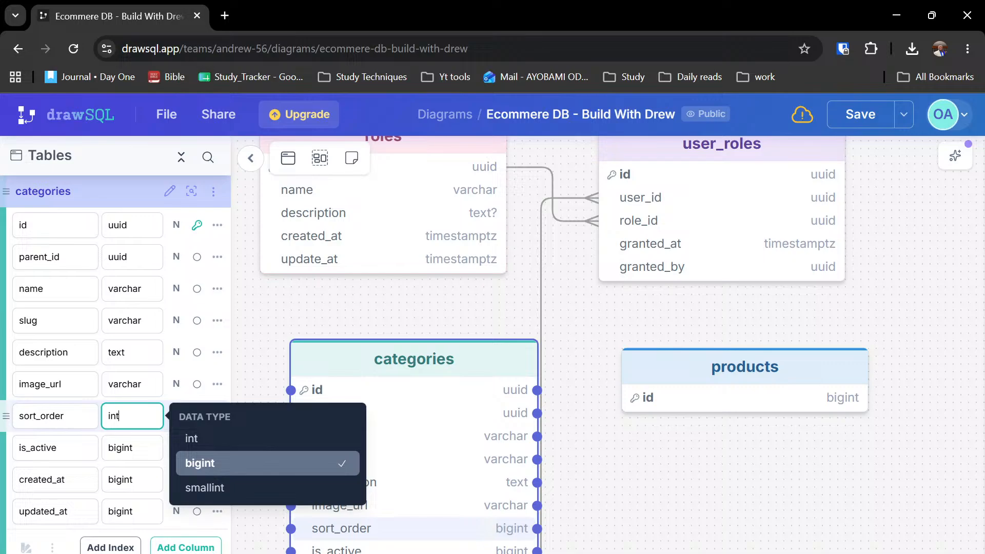
key("Return")
key("ctrl+a")
key("BackSpace")
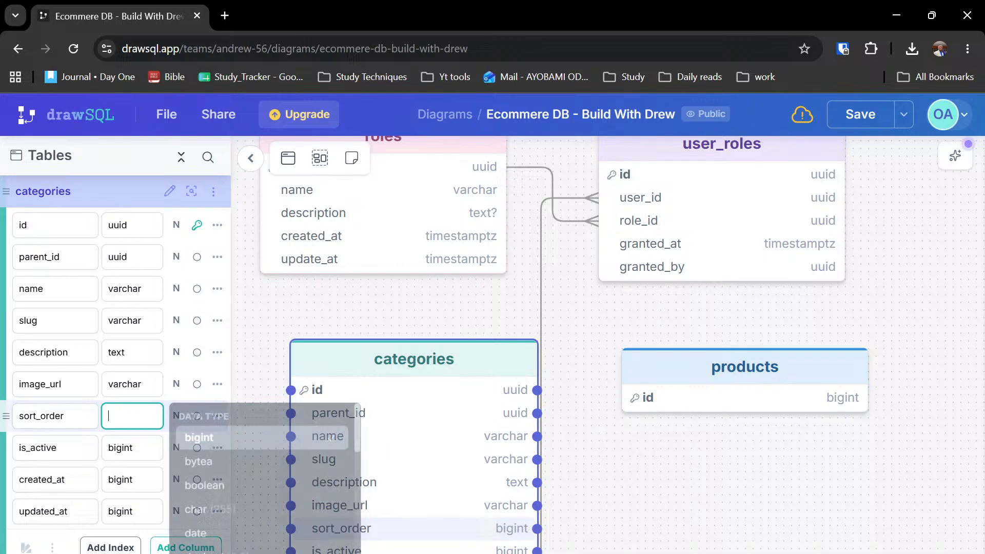
type("in")
key("Up")
key("Return")
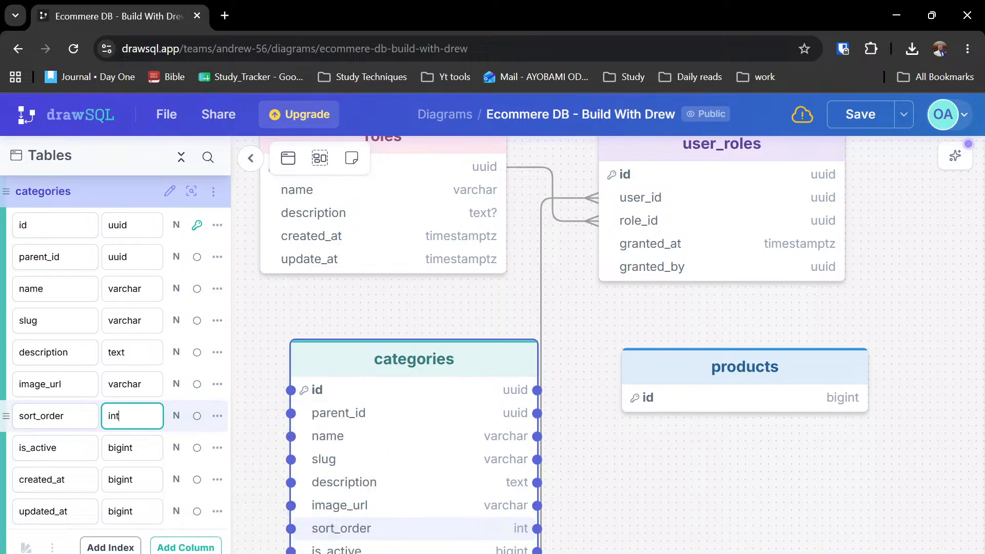
- Set the data type of the is_active column in categories to boolean
double_click(121, 448)
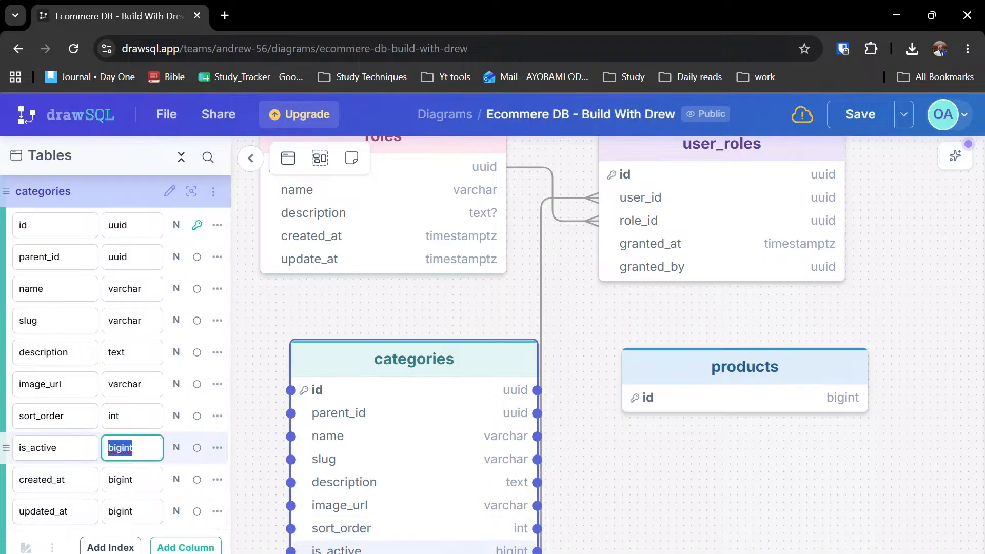
type("bool")
key("Return")
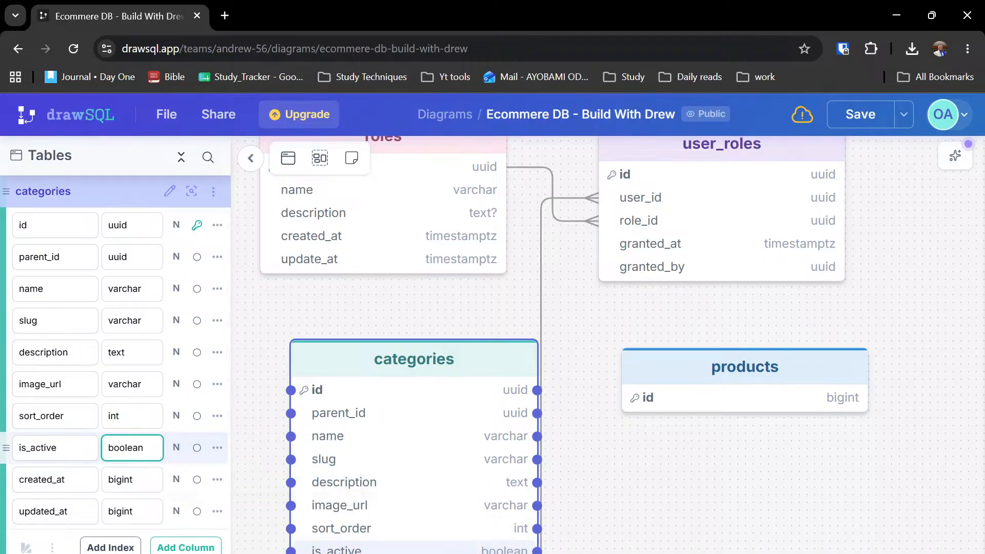
- Set the data types of the created_at and updated_at columns in categories to timestamptz
double_click(123, 479)
type("tim")
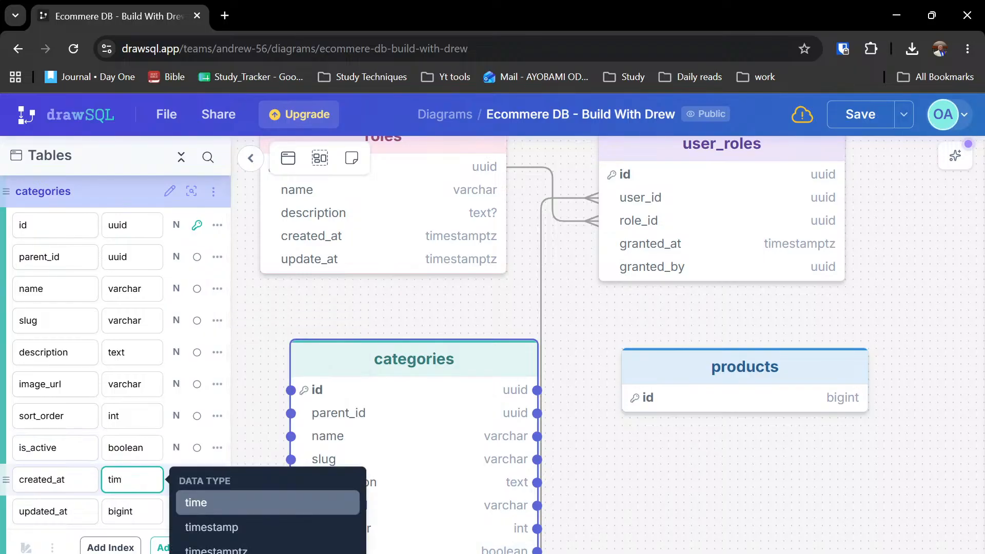
key("Down")
key("Down")
key("Return")
double_click(122, 511)
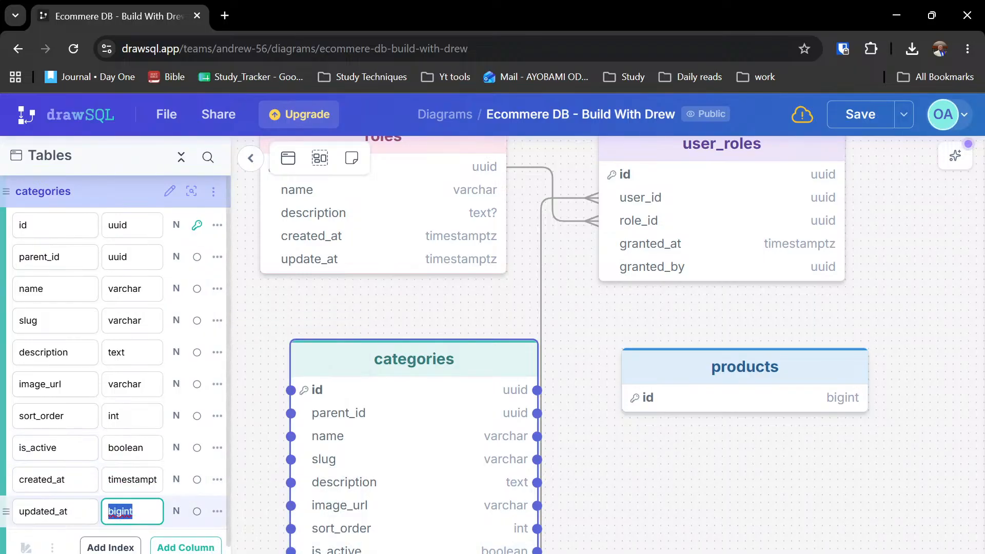
type("tim")
key("Down")
key("Down")
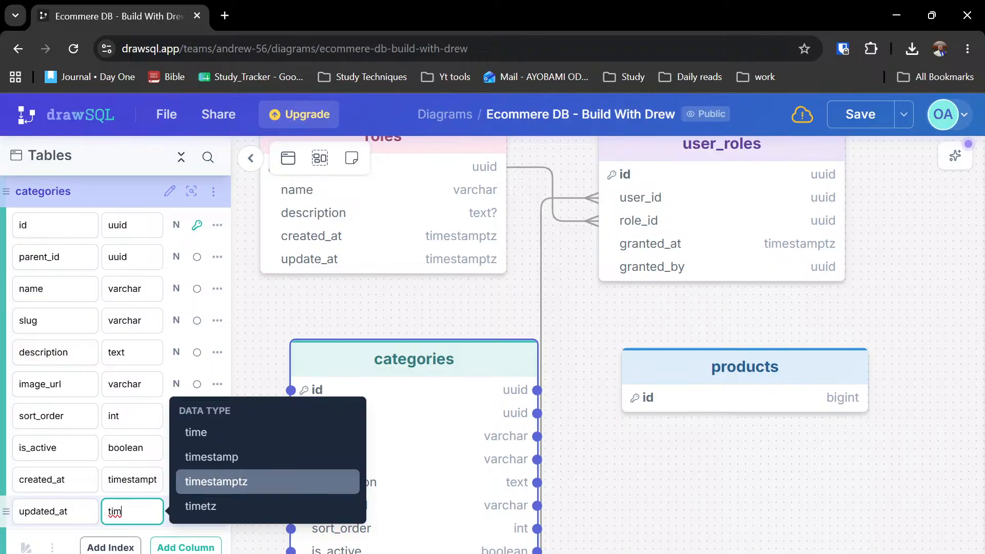
key("Return")
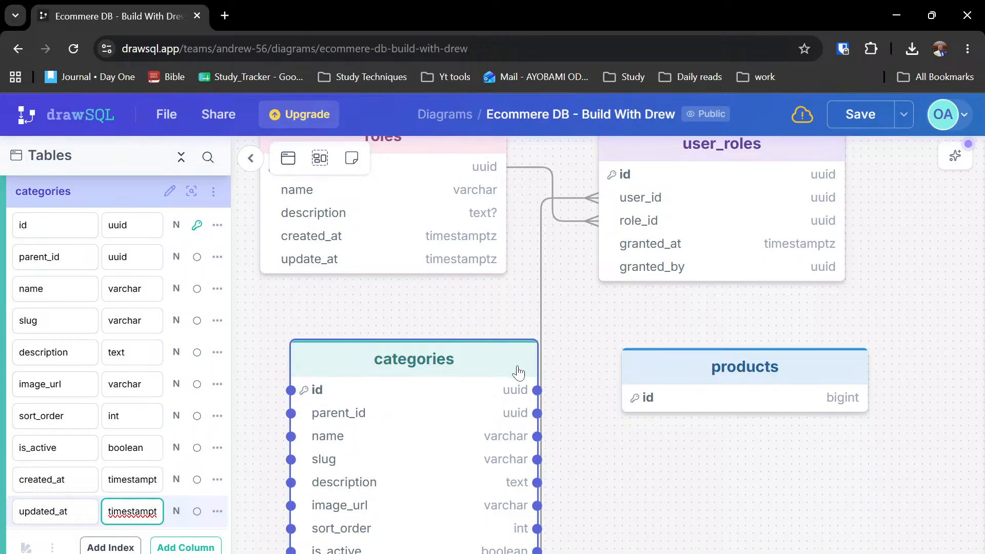
- Add two columns named name and slug to the products table
left_click(755, 373)
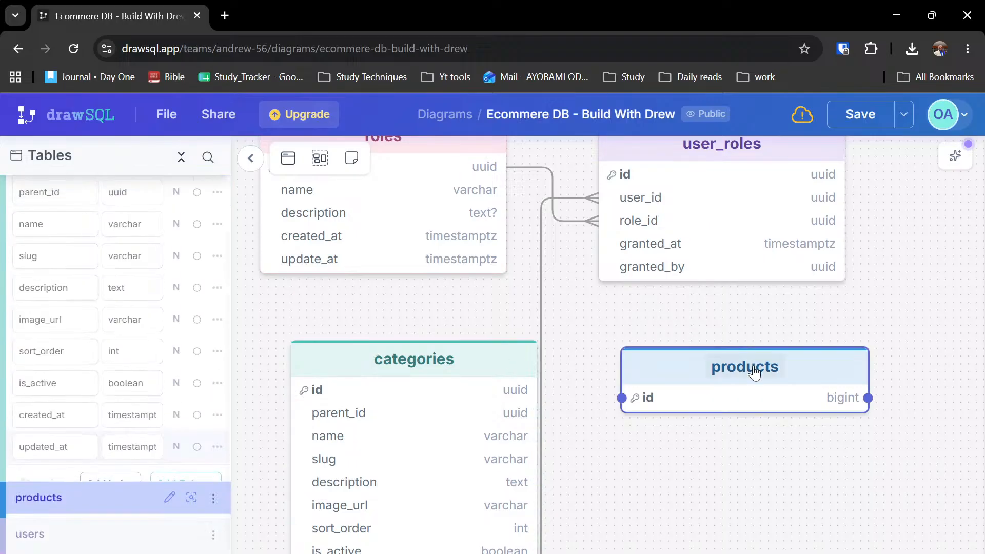
left_click(200, 305)
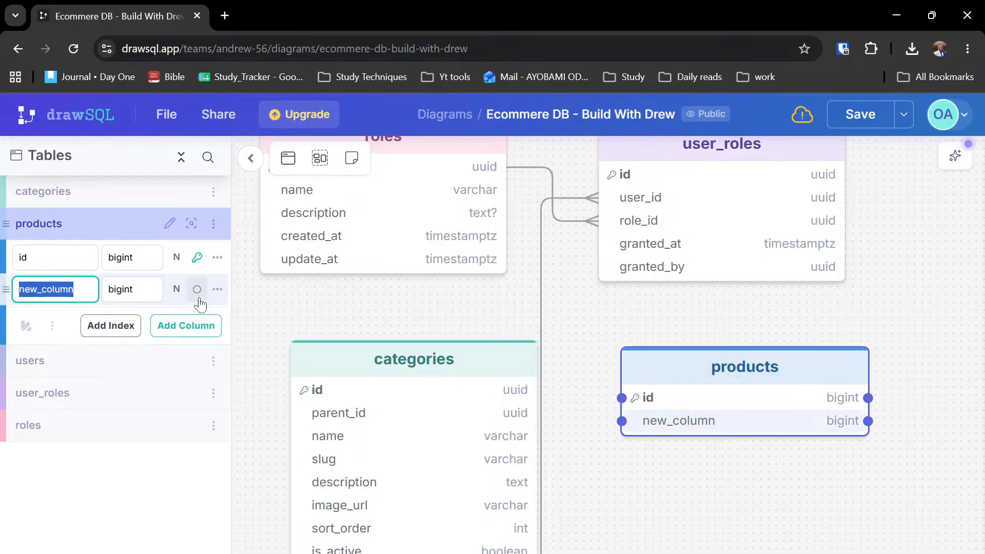
type("name")
key("Return")
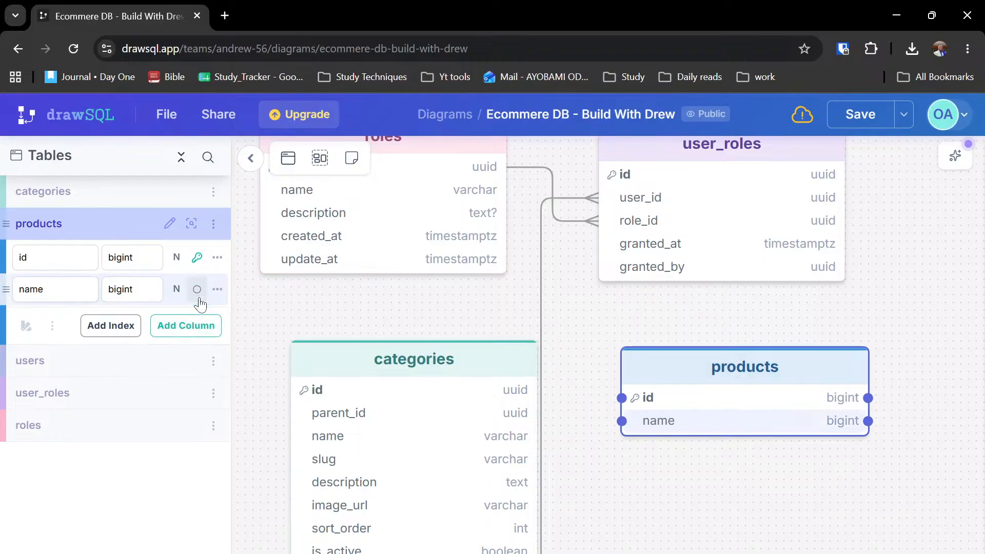
left_click(201, 330)
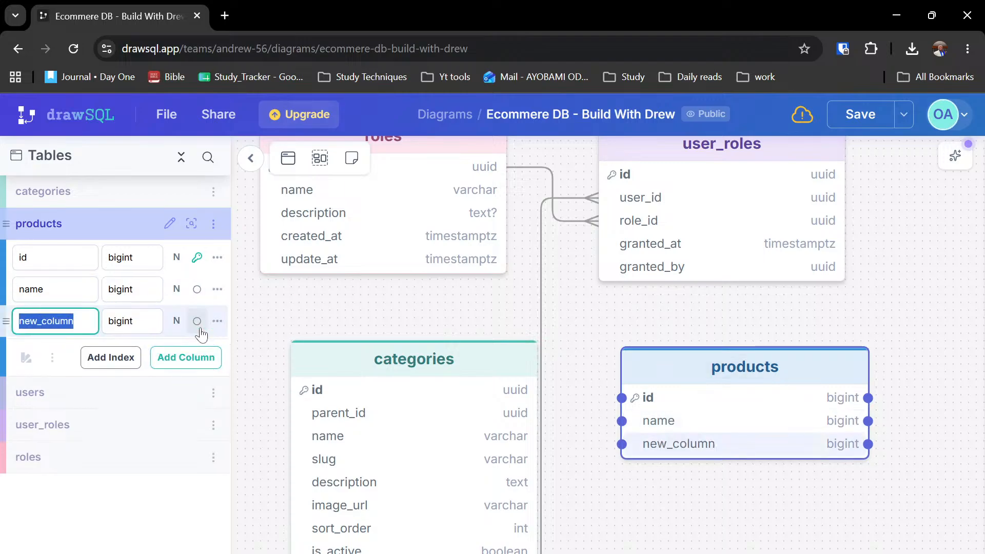
type("slug")
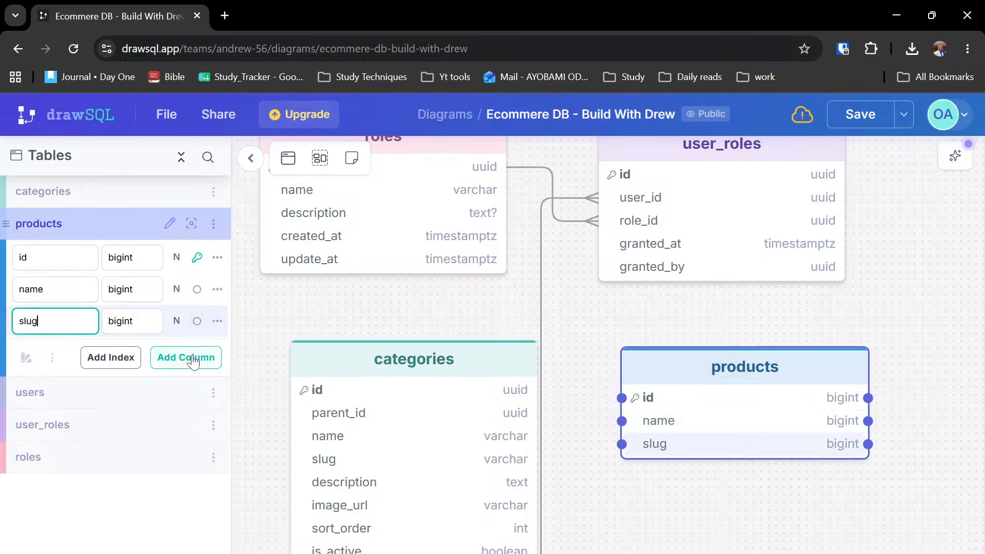
- Add two columns named short_desc and decription to the products table
left_click(193, 362)
type("s")
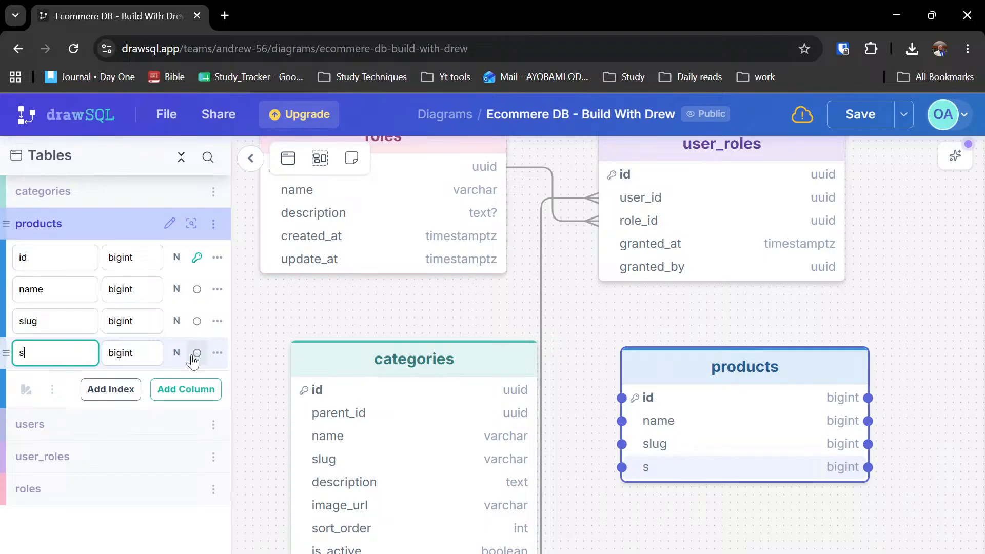
type("hort_desc")
left_click(190, 392)
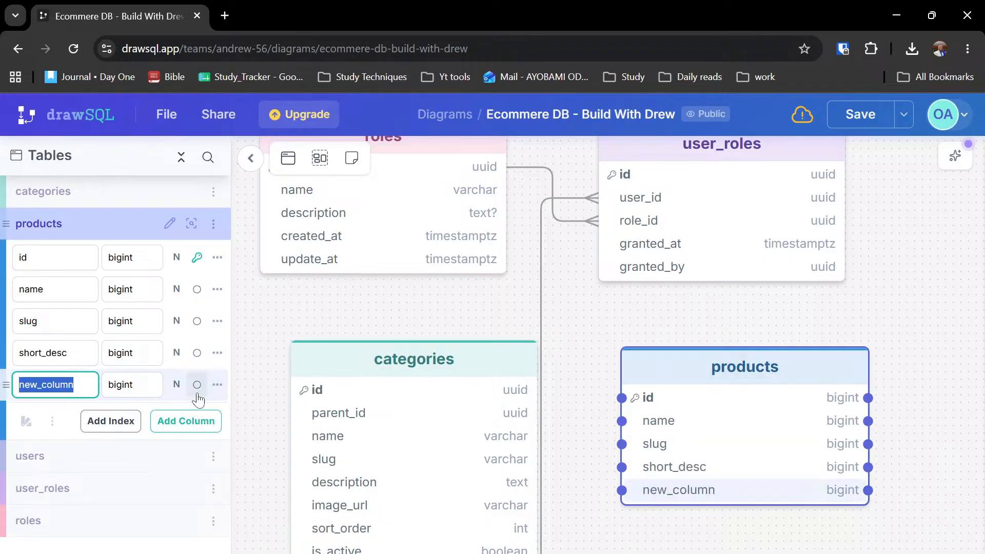
type("decription")
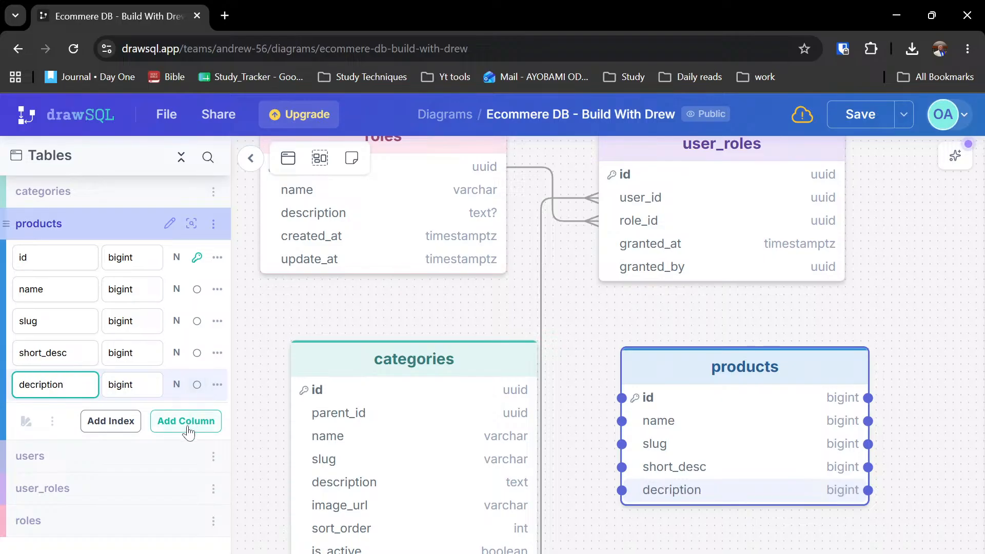
key("BackSpace")
key("BackSpace")
key("BackSpace")
key("BackSpace")
key("BackSpace")
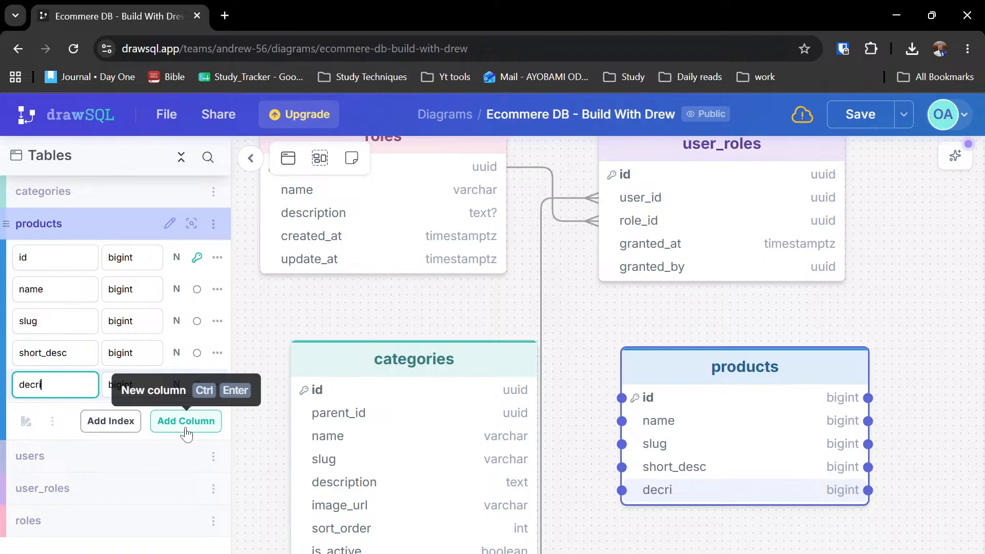
type("ption")
- Add two columns named base_price and compare_price to the products table
left_click(186, 421)
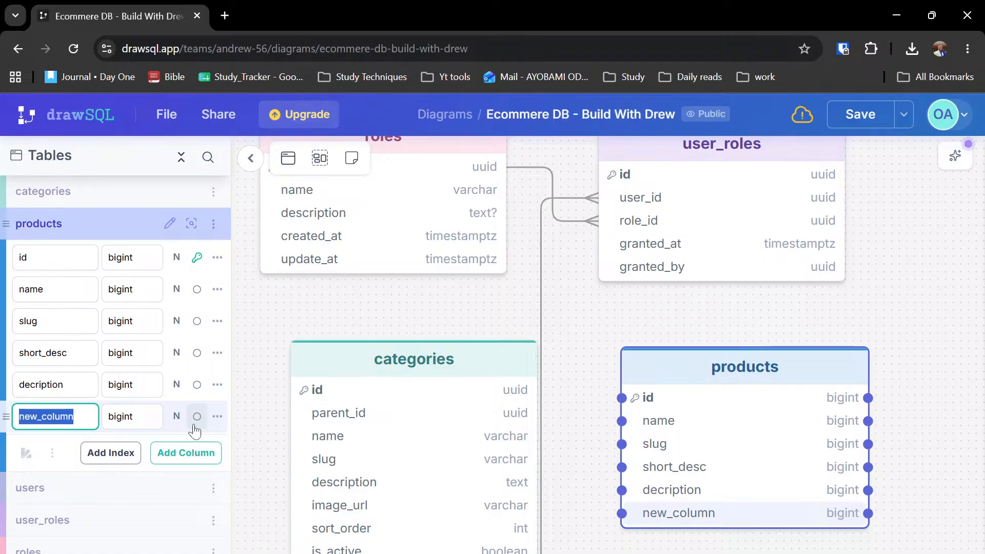
type("b")
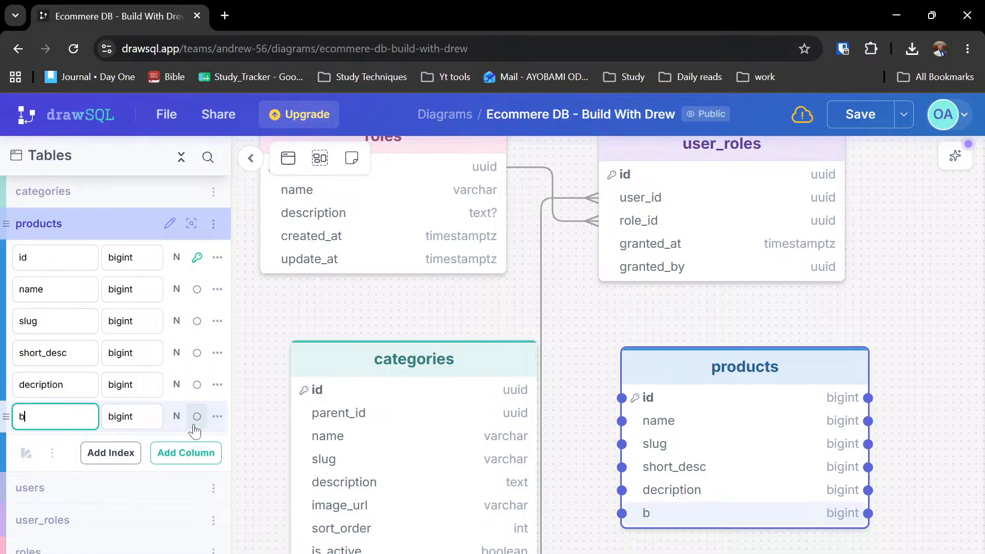
type("ase_price")
left_click(189, 451)
type("compare")
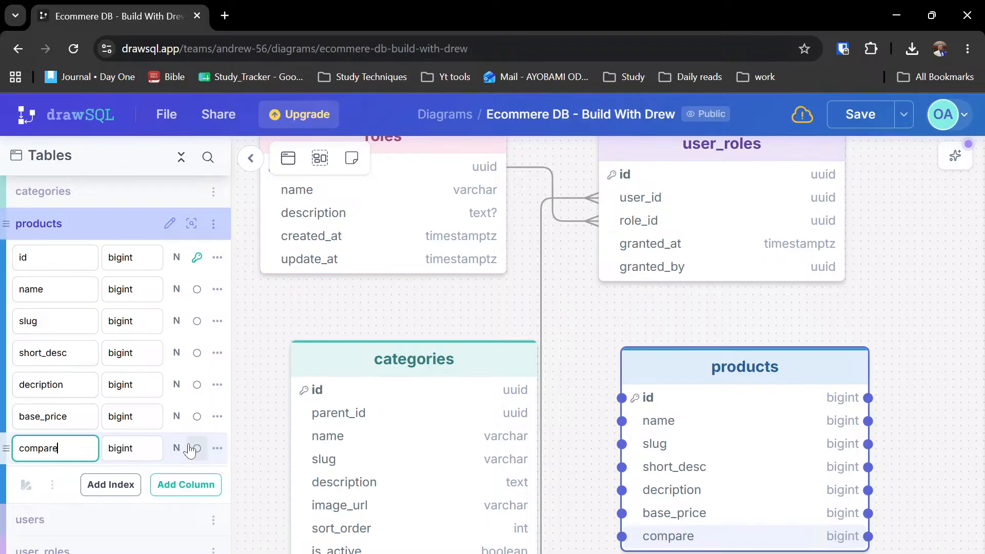
type("_price")
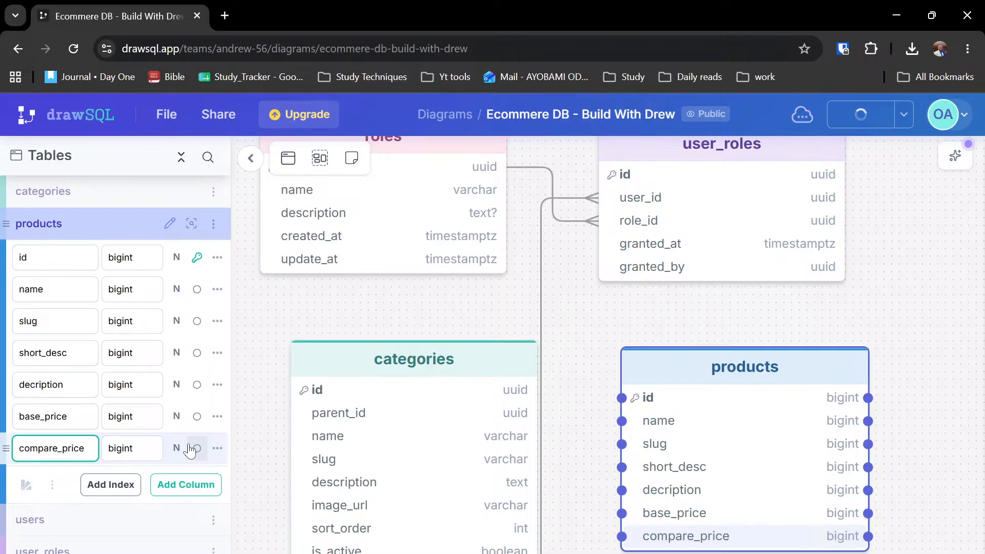
- Add two columns named cost_price and sku_prefix to the products table
left_click(187, 487)
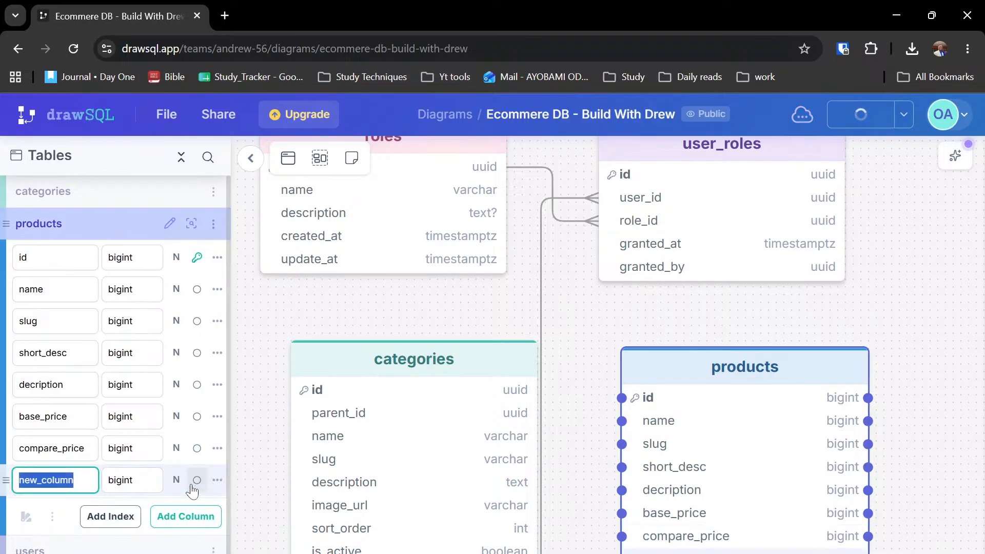
type("cost")
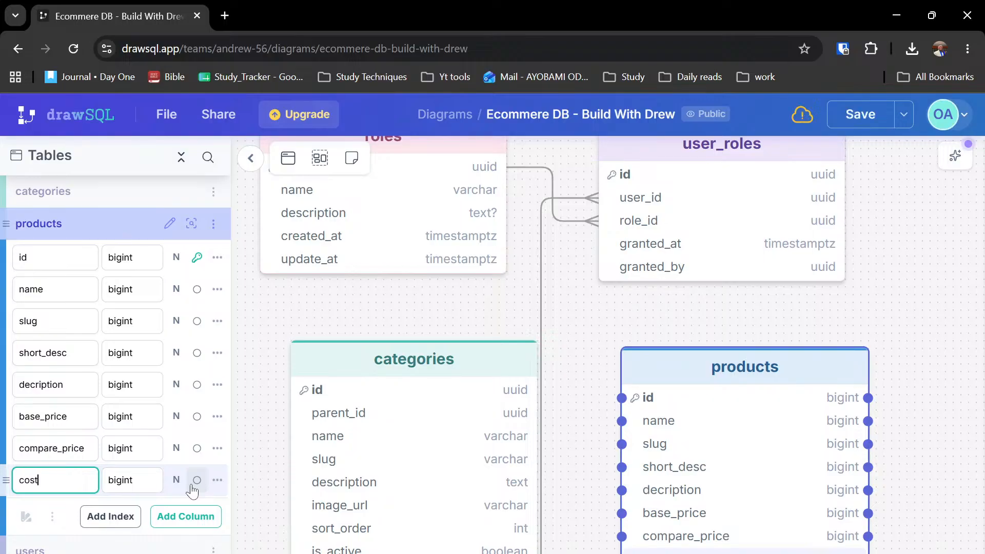
type("_price")
left_click(190, 517)
type("s")
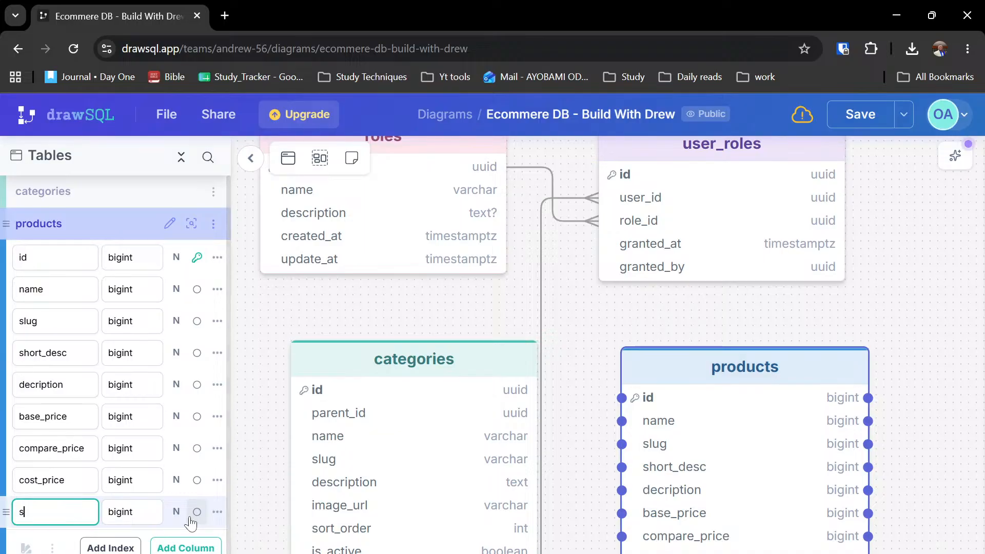
type("ku_prefix")
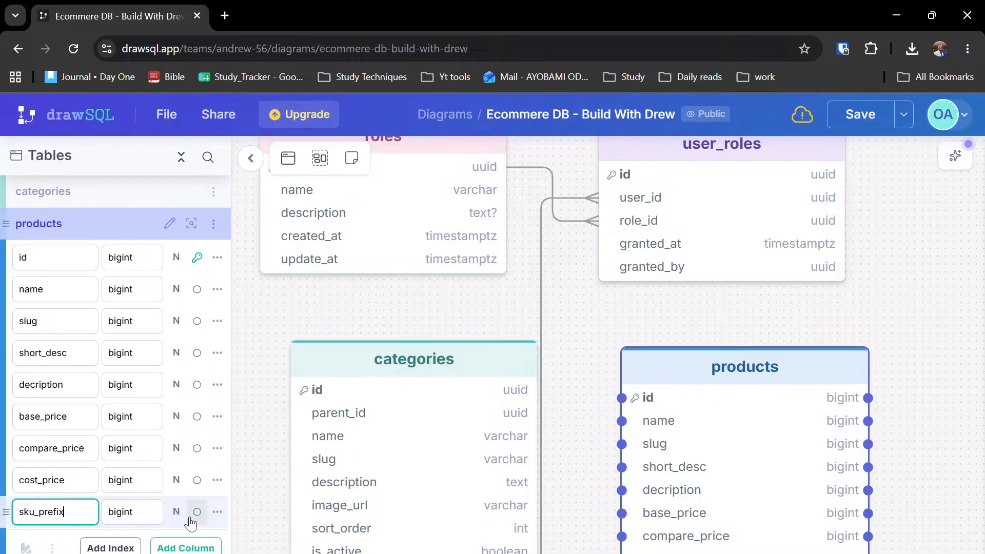
- Add two columns named brand and weight_grams to the products table
left_click(199, 546)
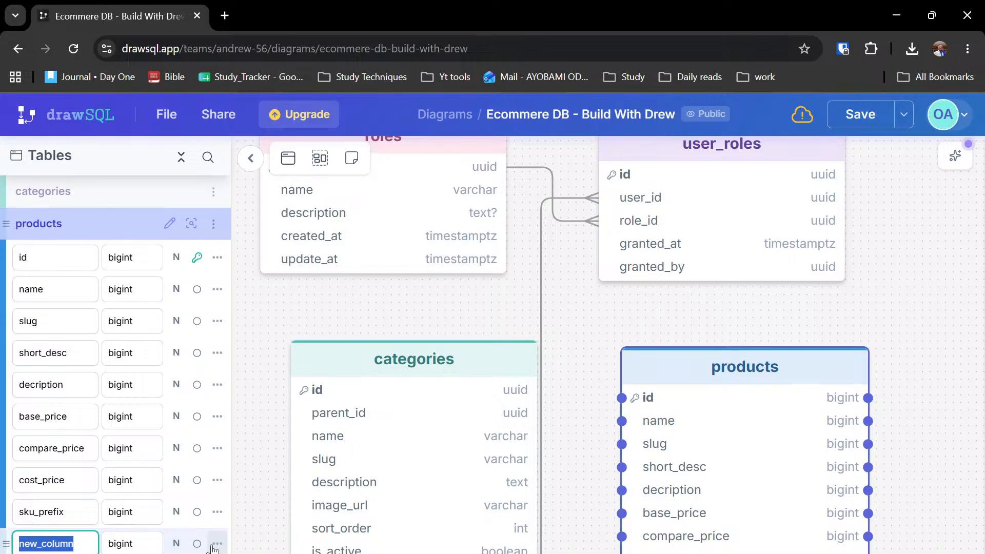
type("brand")
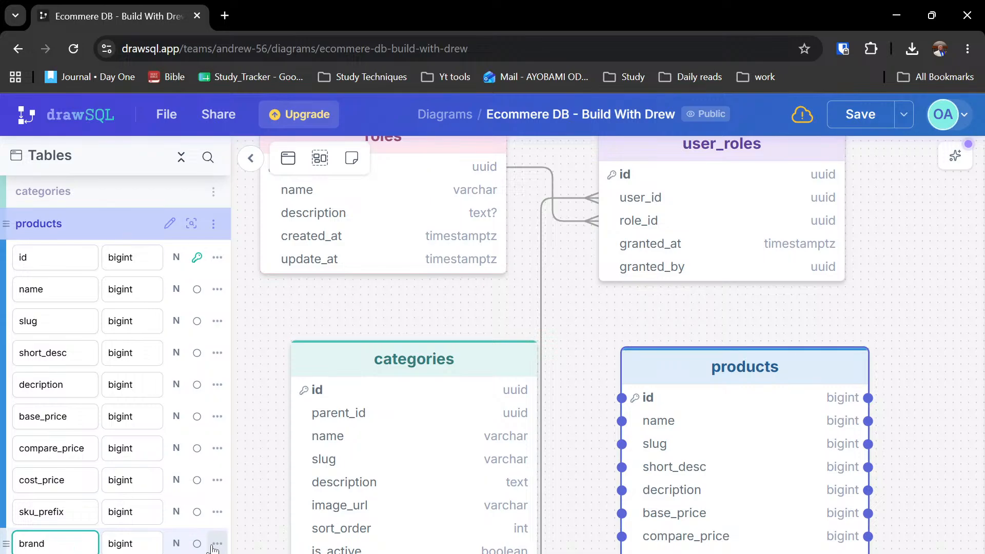
key("Return")
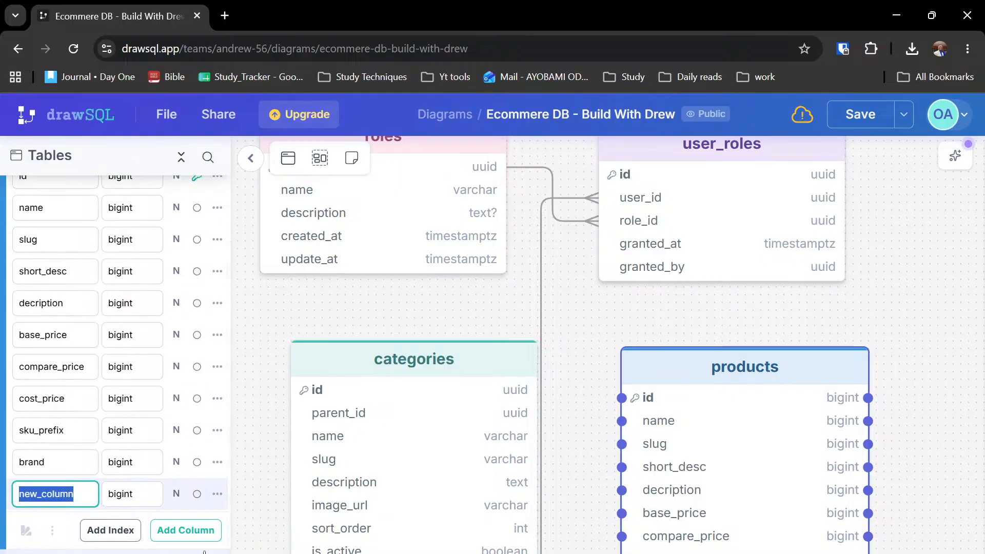
type("weit")
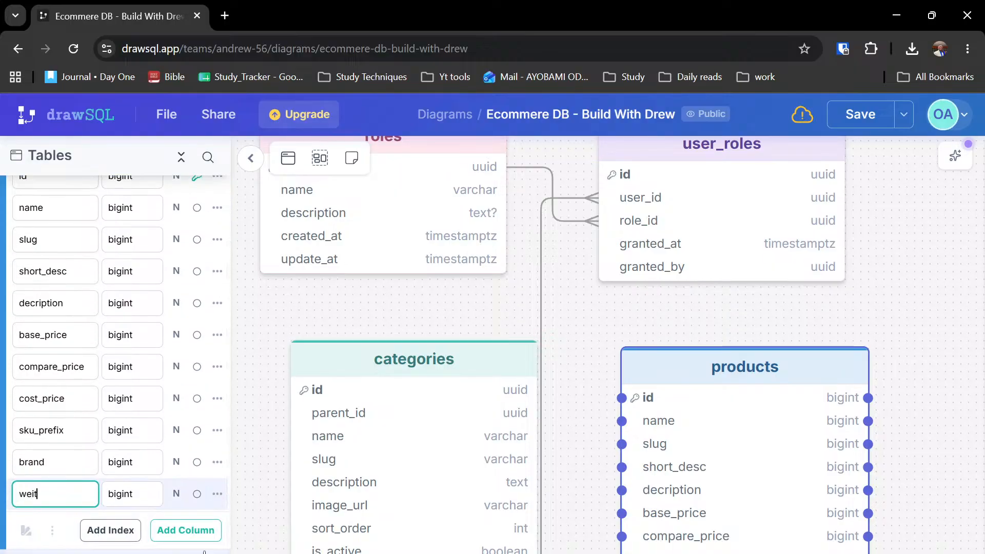
key("BackSpace")
type("ght_grams")
- Add two columns named status and is_digital to the products table
left_click(194, 530)
type("status")
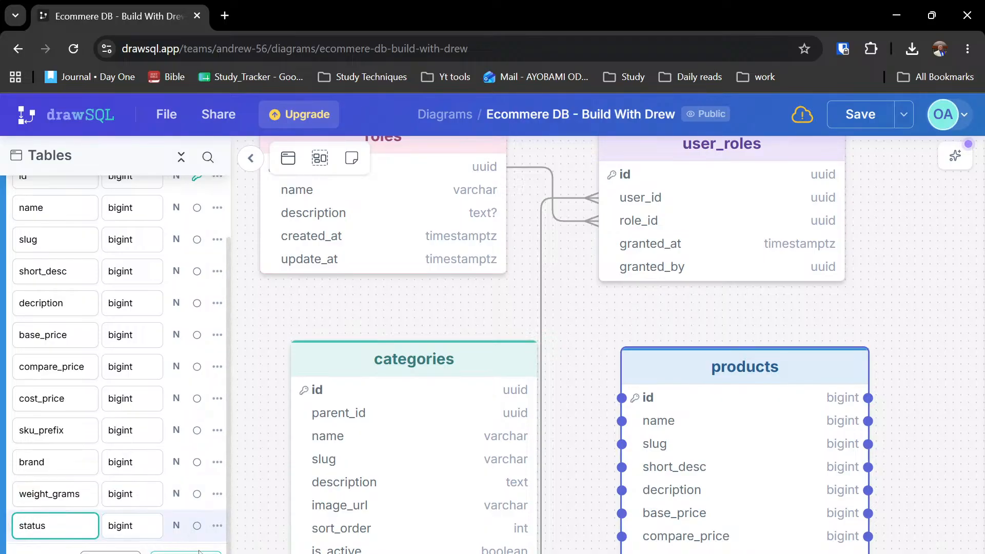
left_click(192, 552)
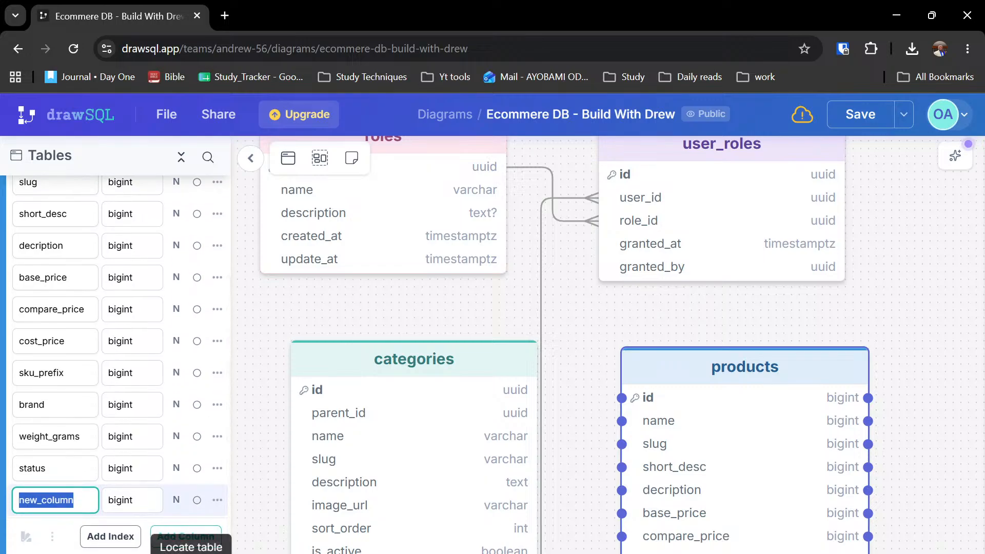
type("is_digital")
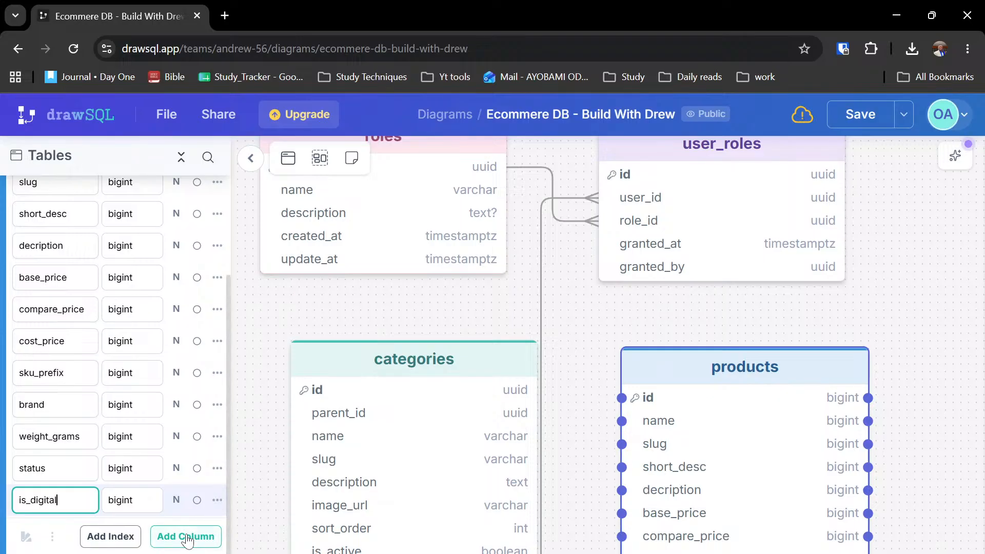
- Add two columns named is_taxable and meta_title to the products table
left_click(187, 538)
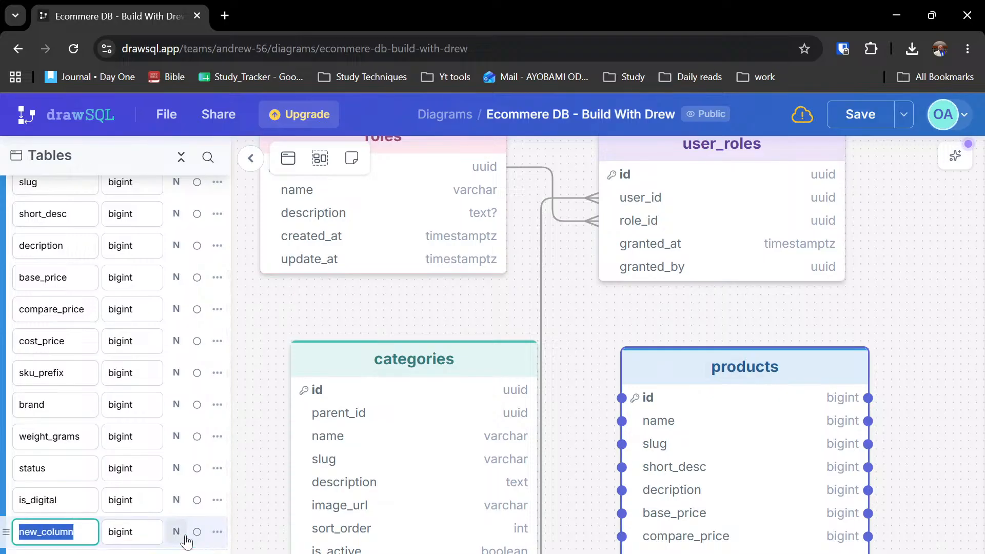
type("is_ta")
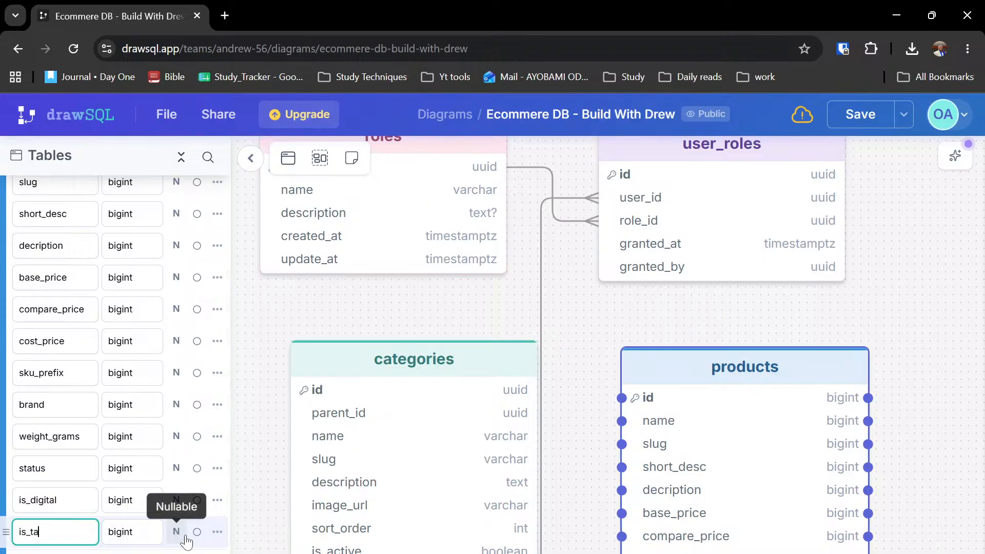
type("xable")
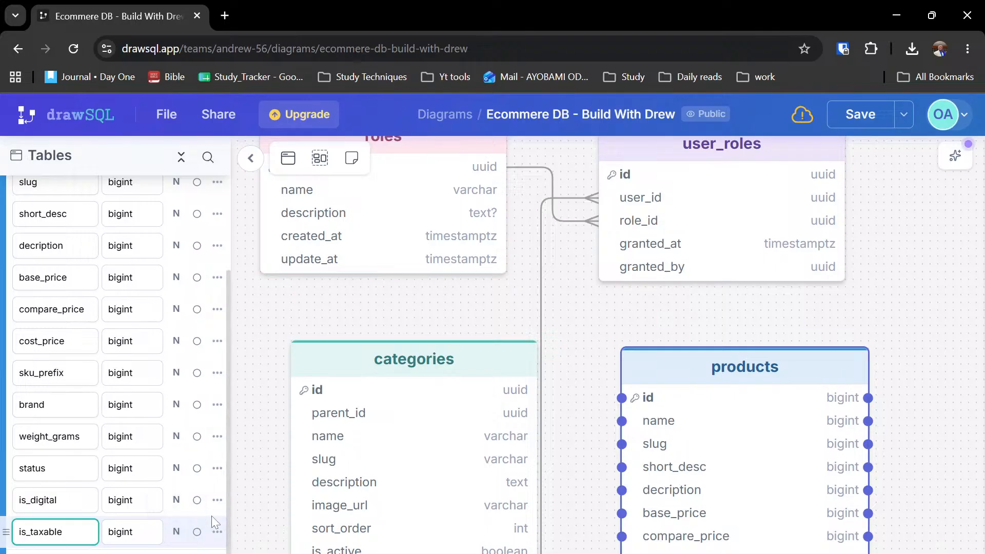
left_click(195, 553)
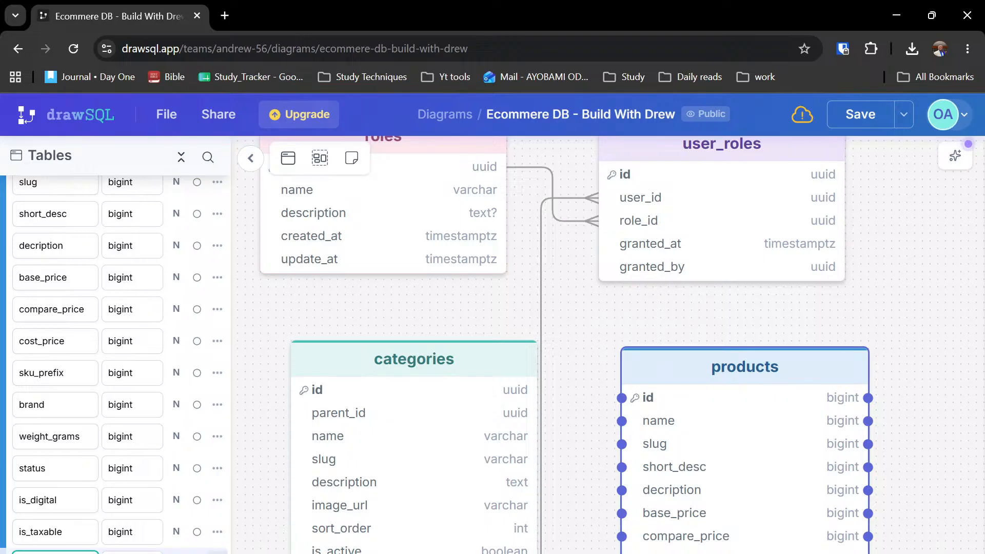
- Add a column named meta_desc to the products table
scroll(189, 513, "down", 2)
left_click(186, 519)
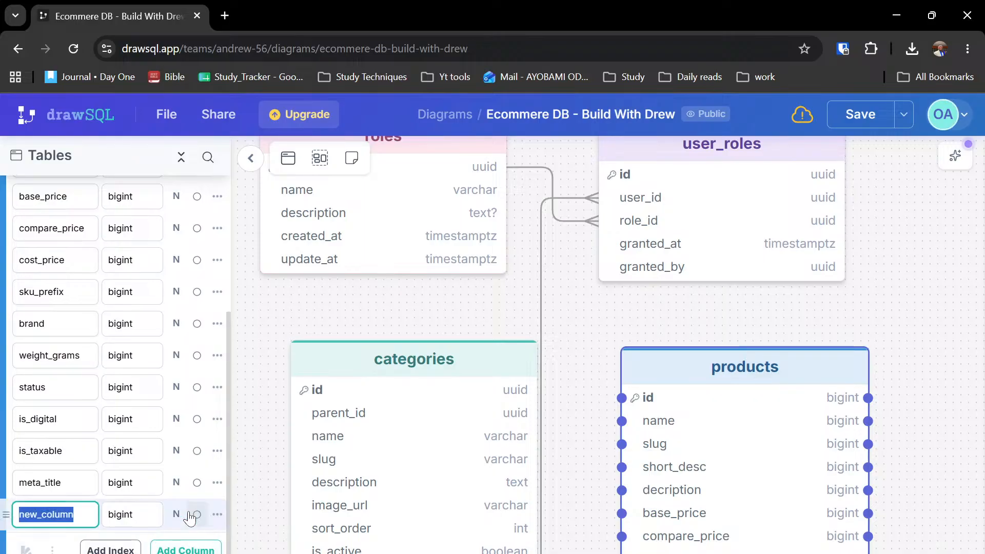
type("m")
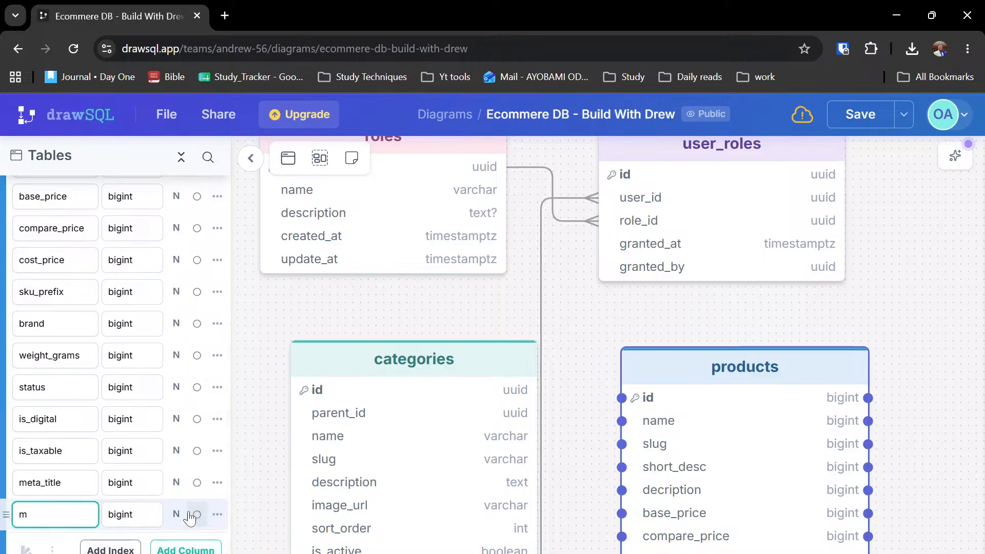
type("eta_desc")
- Add two columns named created_at and updated_at to the products table
key("Return")
type("cr")
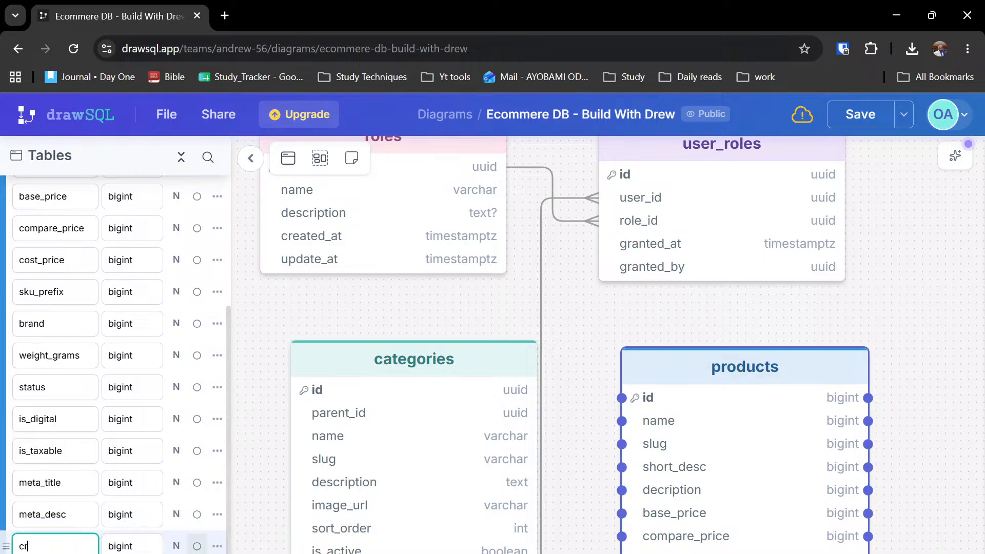
type("eate_")
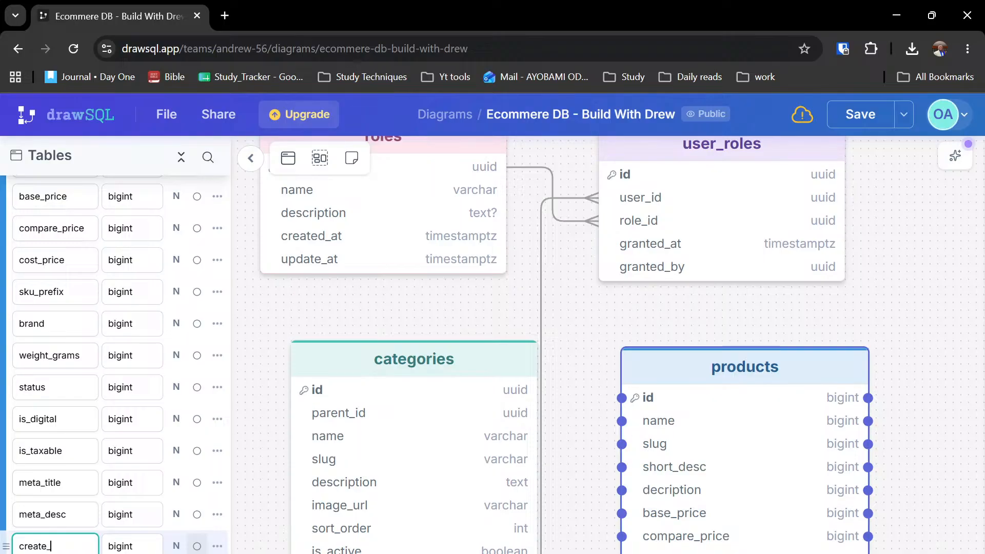
type("at")
key("BackSpace")
key("BackSpace")
key("BackSpace")
key("BackSpace")
type("ed_at")
left_click(197, 553)
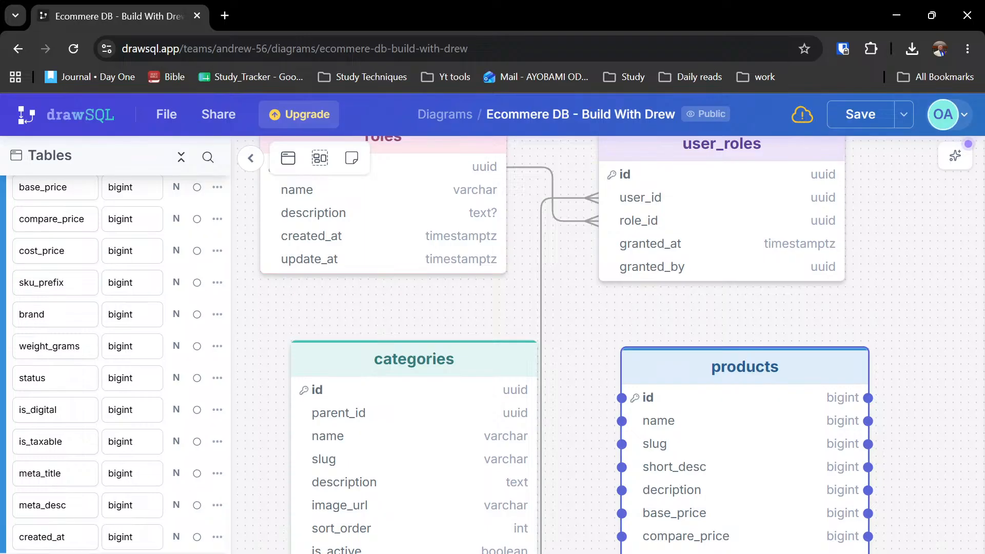
scroll(115, 359, "down", 1)
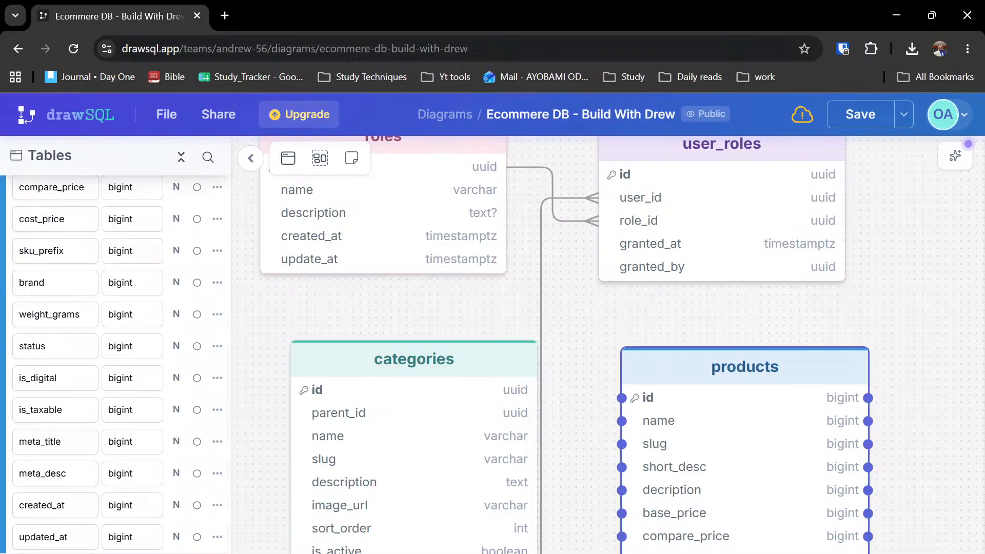
- Set the data type of the column below updated_at in the products table to timestamptz
type("time")
key("Down")
key("Down")
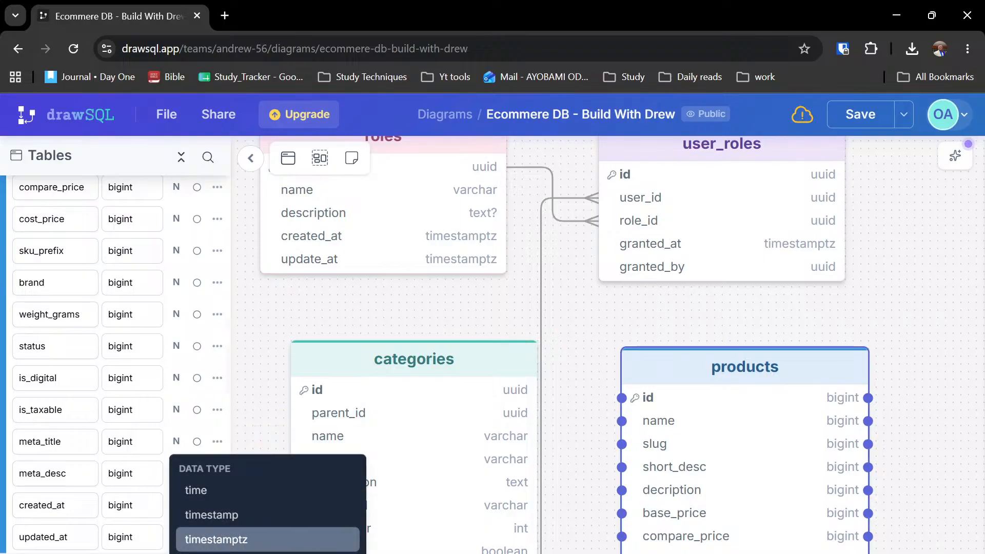
key("Return")
key("Down")
- Set the data types of the products table's updated_at and created_at columns to timestamptz
left_click(127, 537)
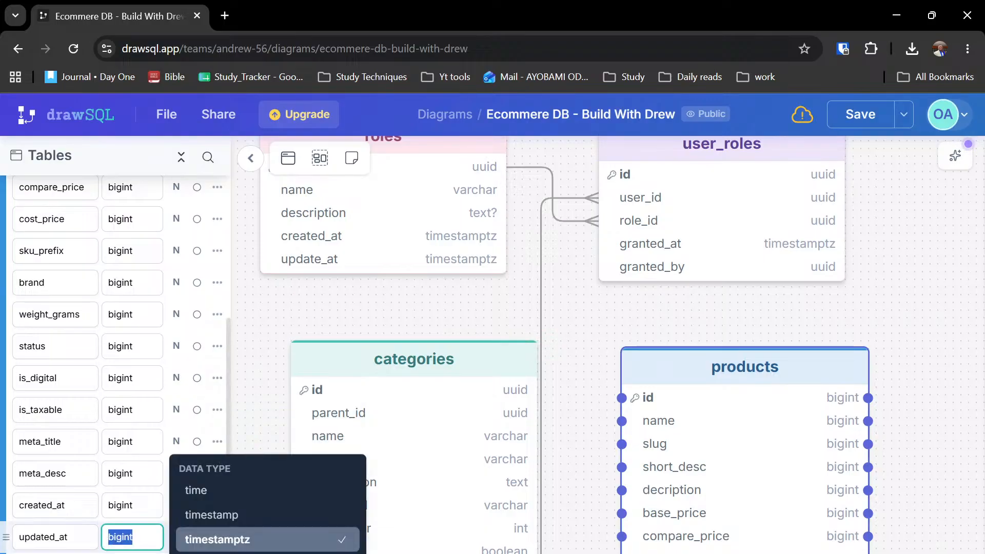
left_click(128, 538)
type("time")
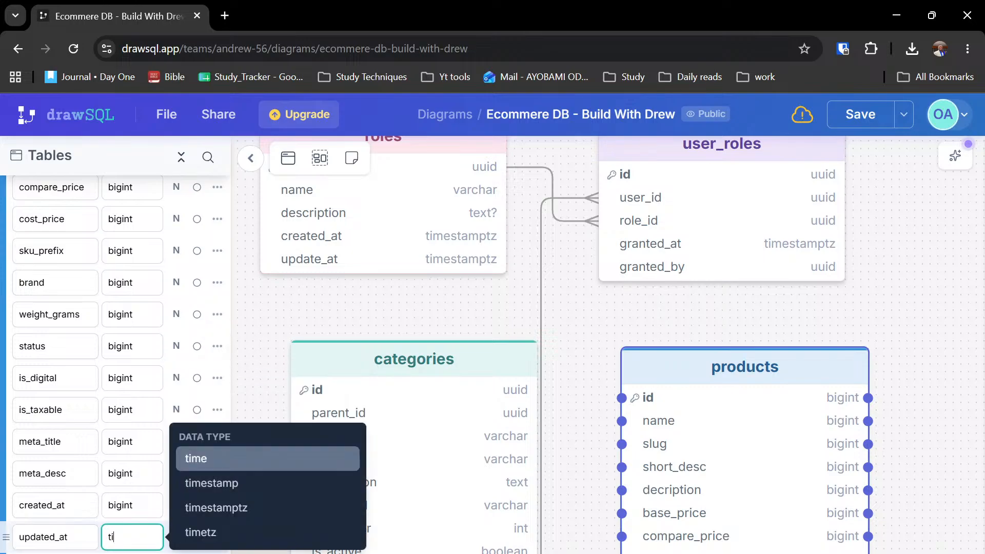
key("Down")
key("Down")
key("Return")
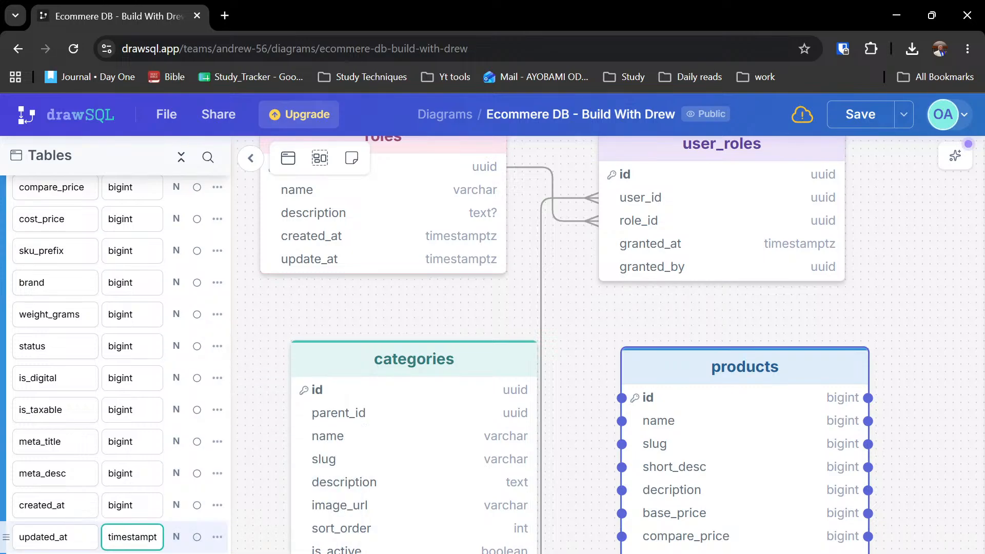
left_click(127, 505)
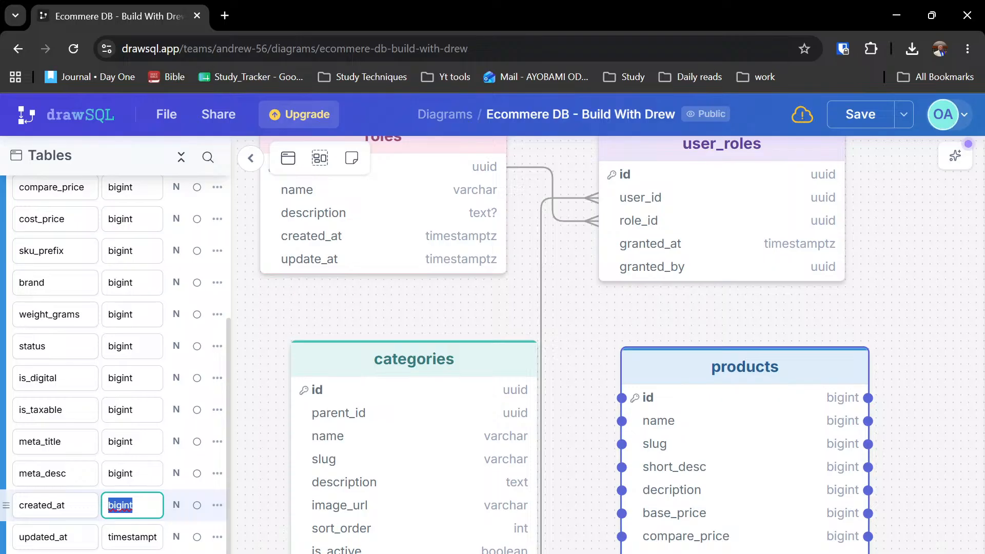
type("time")
key("Down")
key("Down")
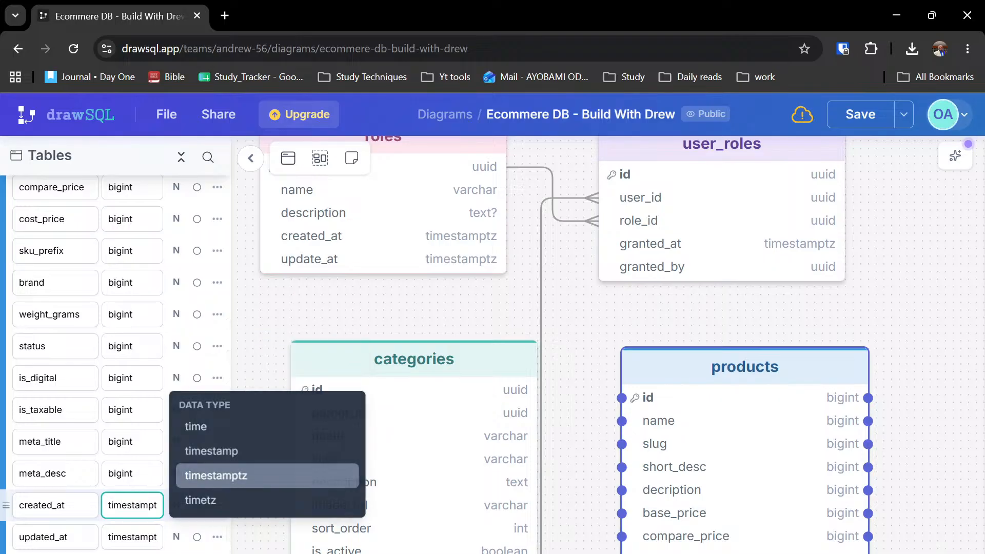
key("Return")
- Set the data types of the products table's meta_desc and meta_title columns to varchar
scroll(127, 506, "up", 1)
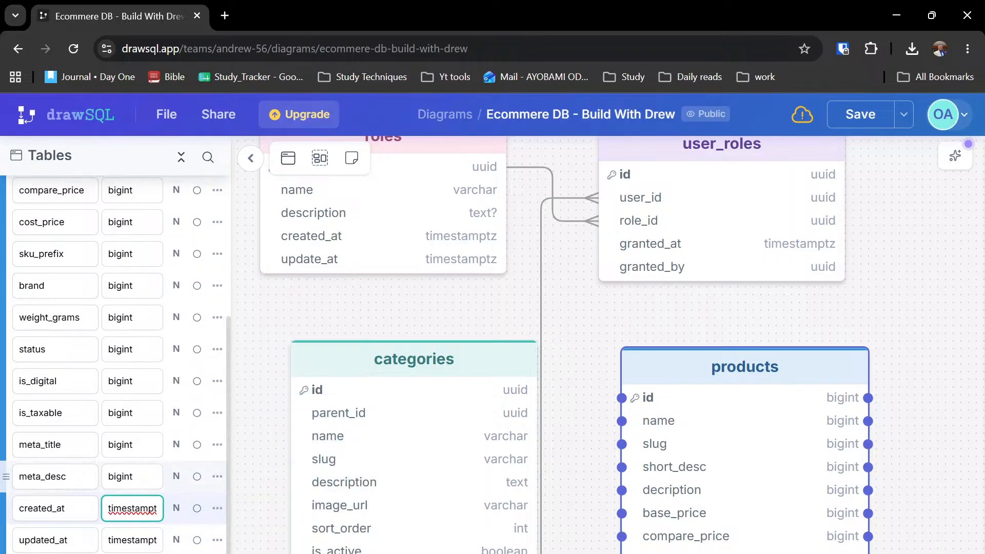
left_click(127, 477)
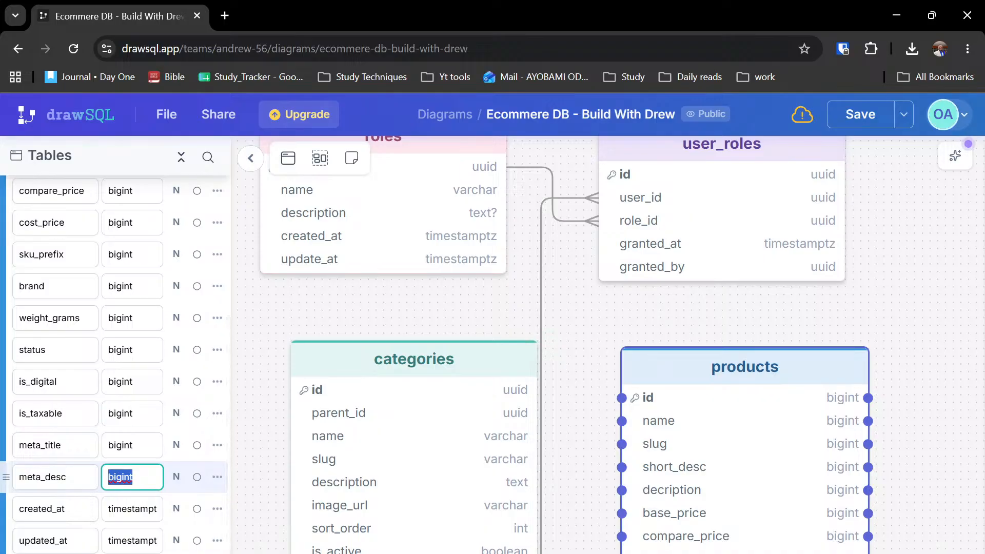
type("varchar")
key("Return")
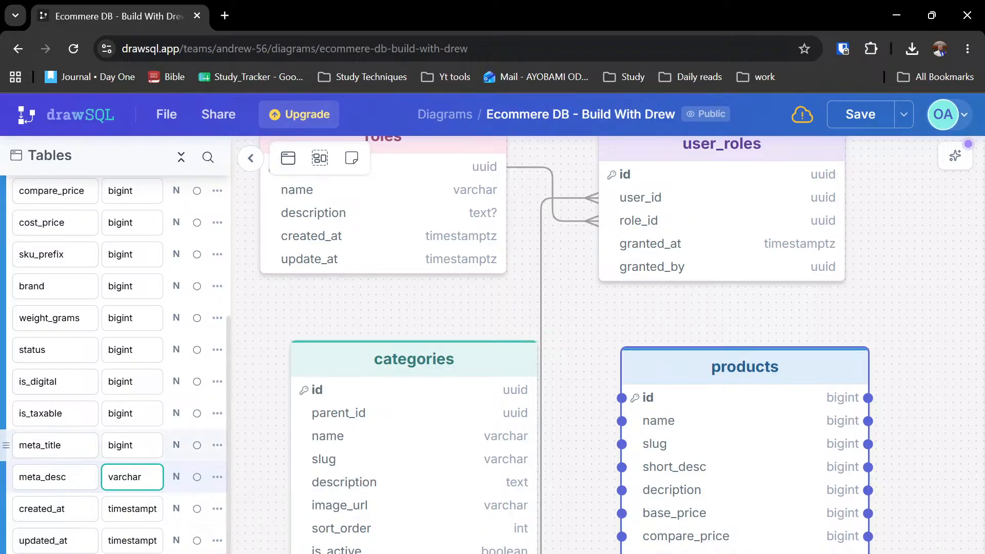
left_click(127, 446)
type("varchar")
key("Return")
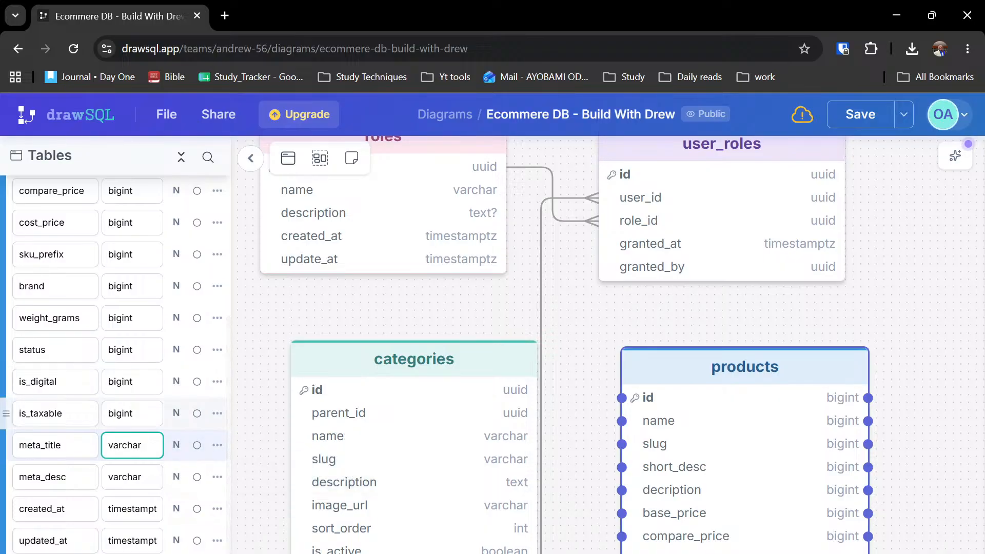
type("boo")
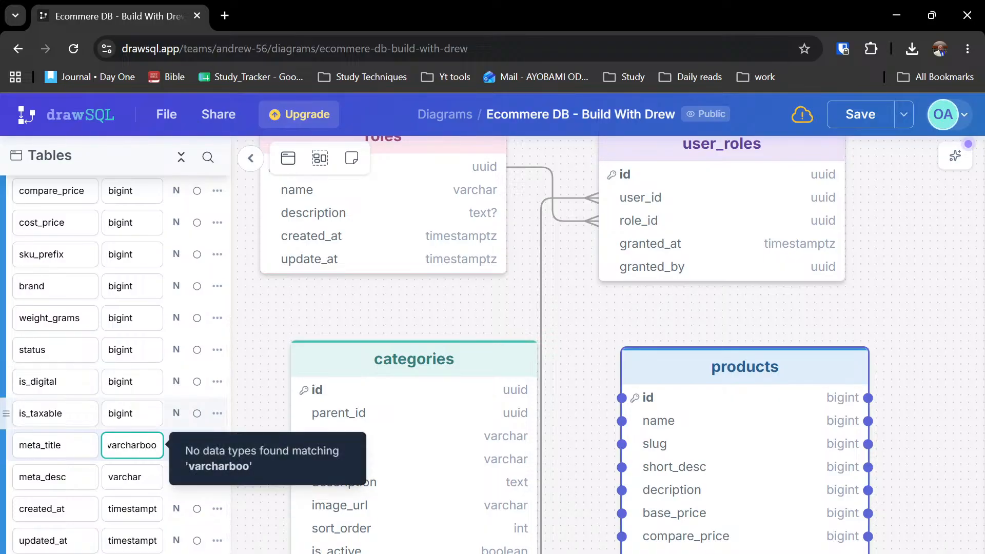
key("ctrl+a")
key("BackSpace")
type("boo")
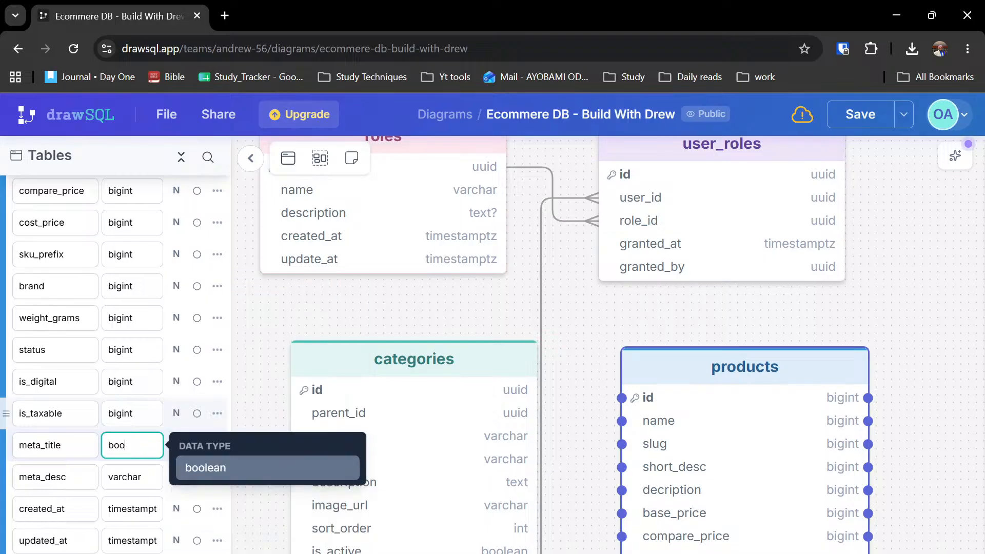
key("Return")
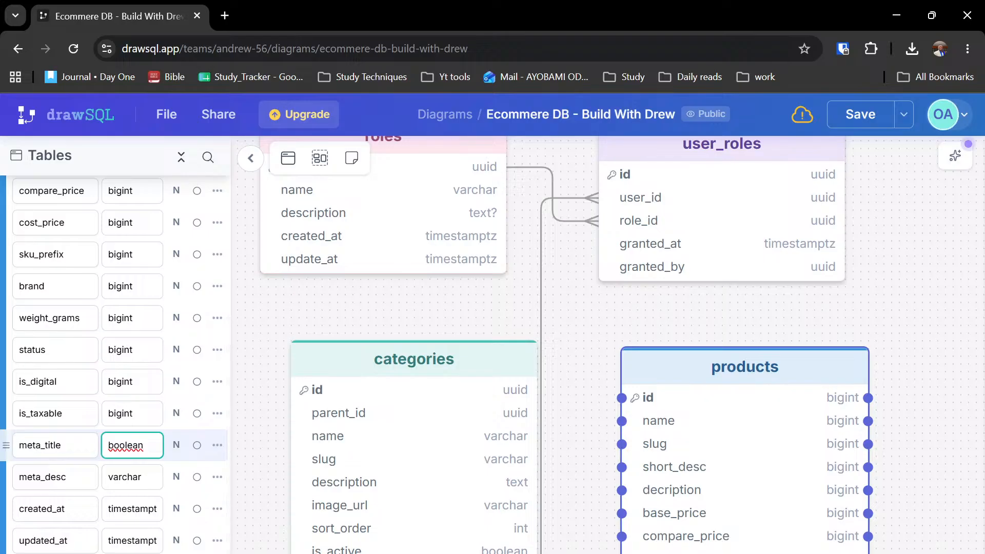
key("ctrl+a")
type("var")
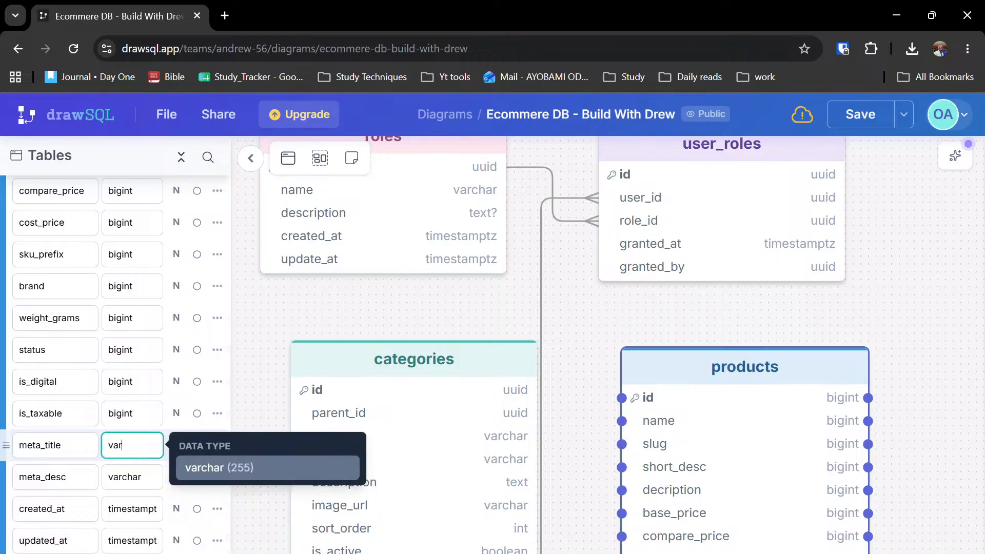
key("Return")
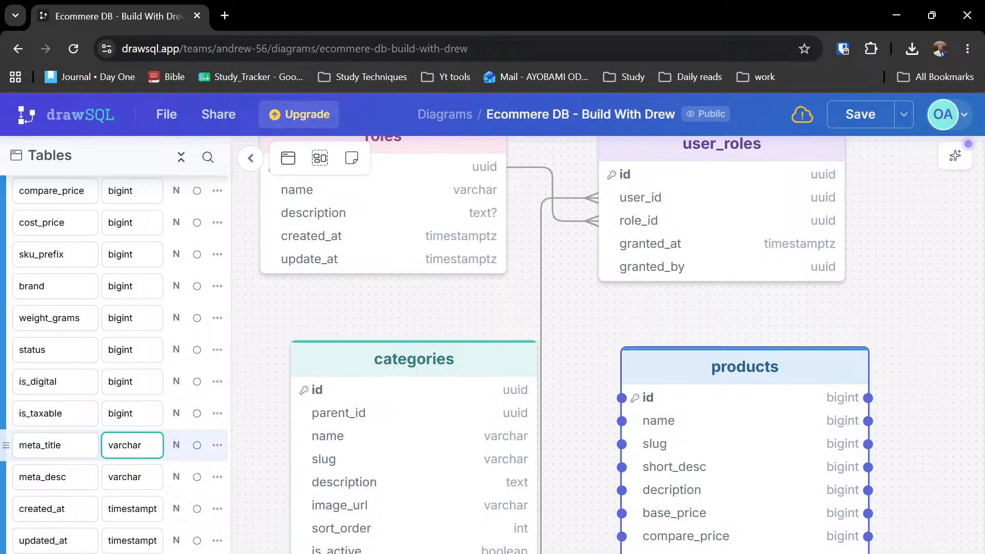
- Set the data types of the products table's is_taxable and is_digital columns to boolean
double_click(135, 415)
type("b")
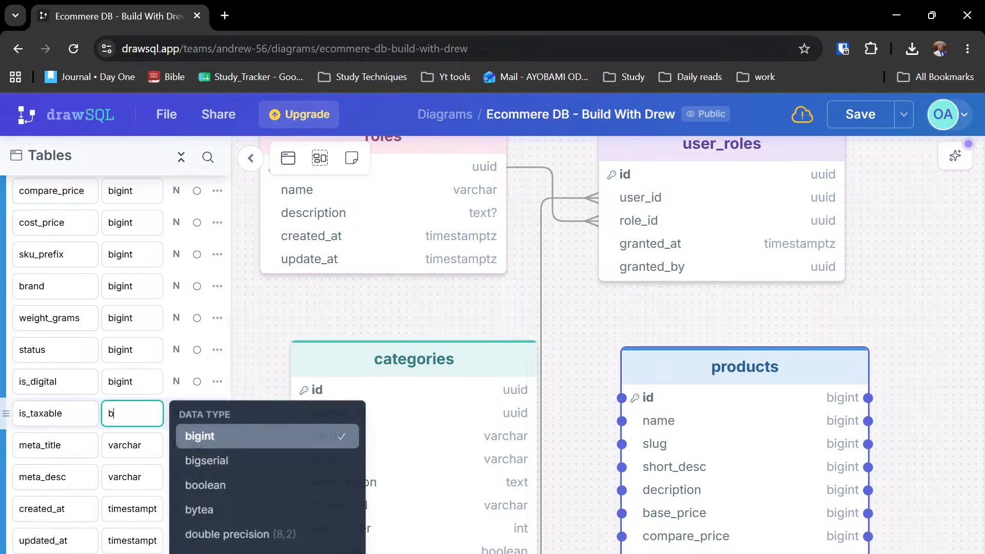
type("ool")
key("Return")
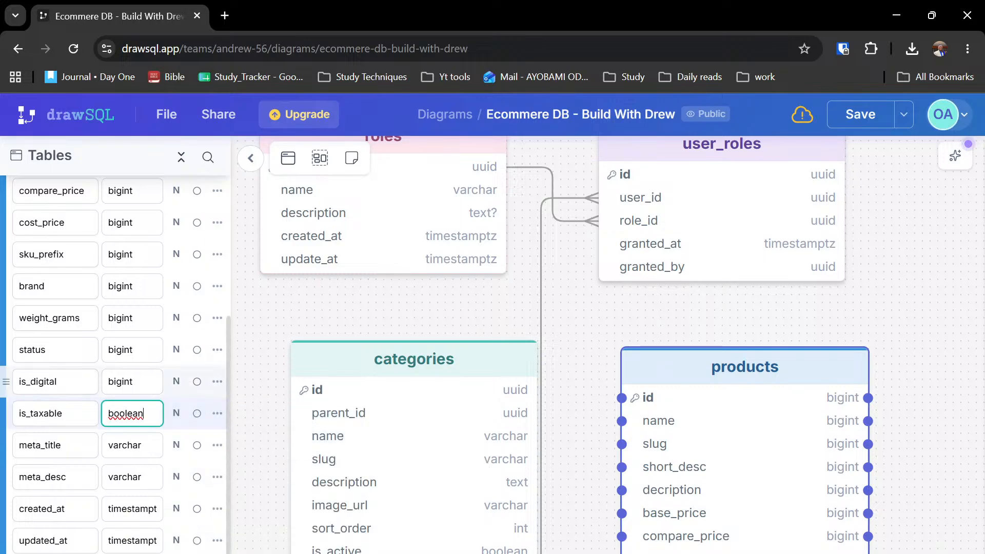
double_click(125, 382)
type("bool")
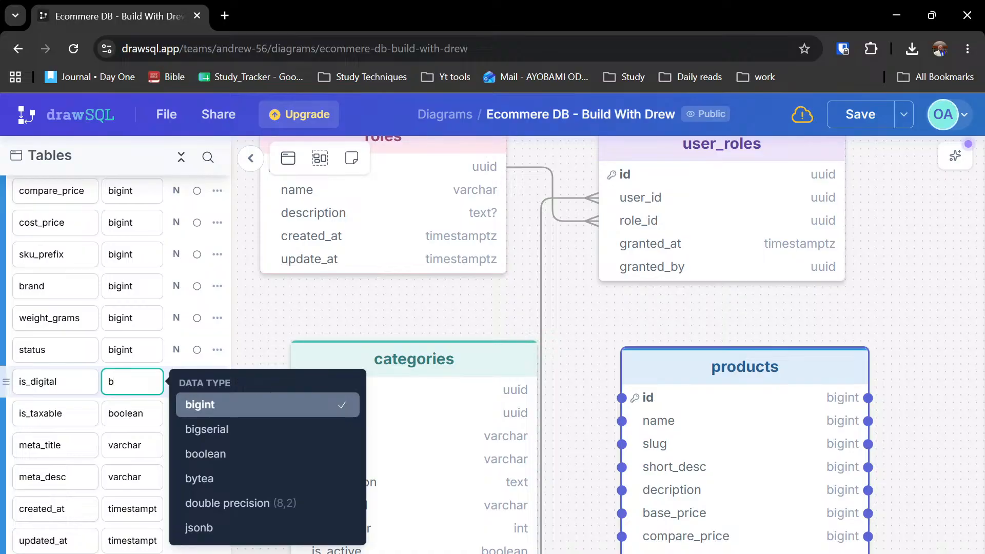
key("Return")
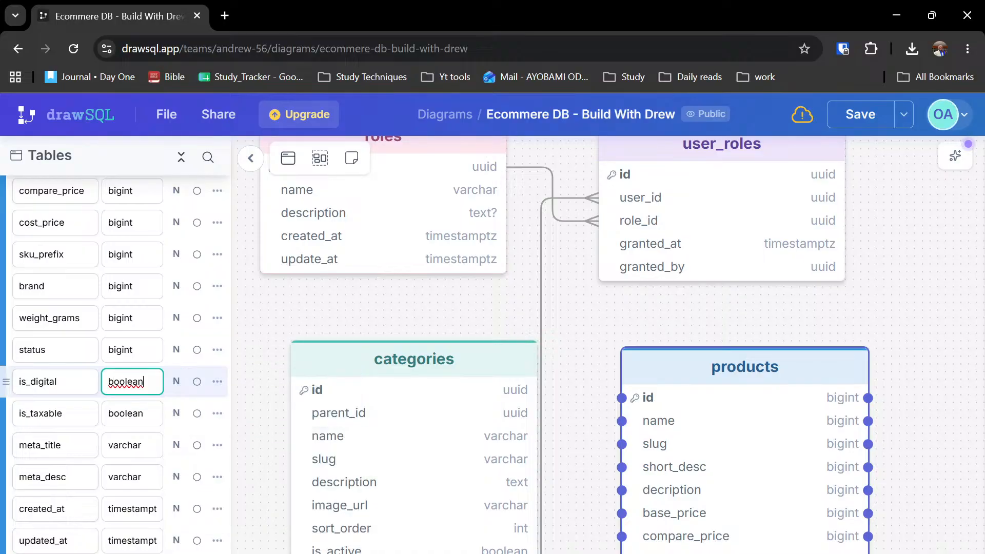
- Set the data type of the products table's status column to text
double_click(121, 351)
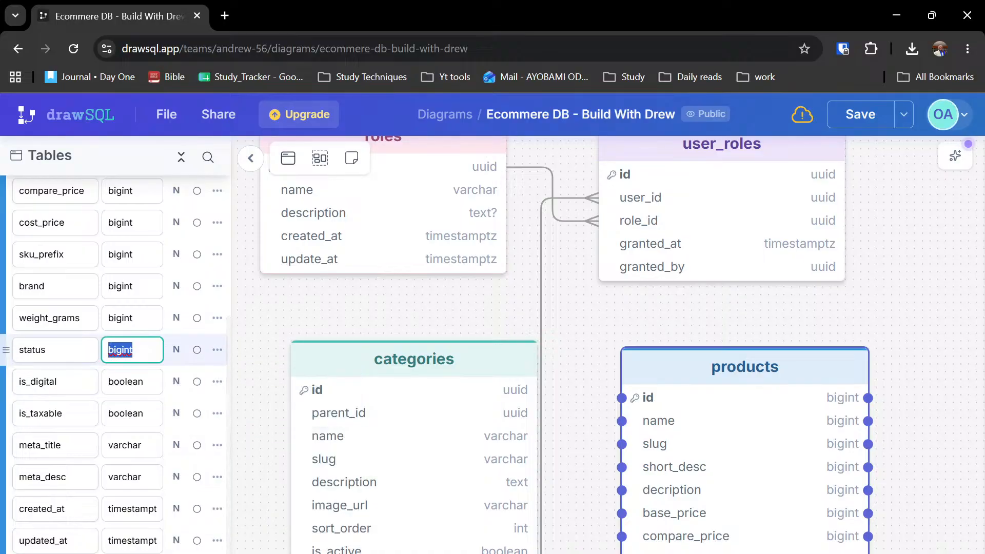
type("text")
key("BackSpace")
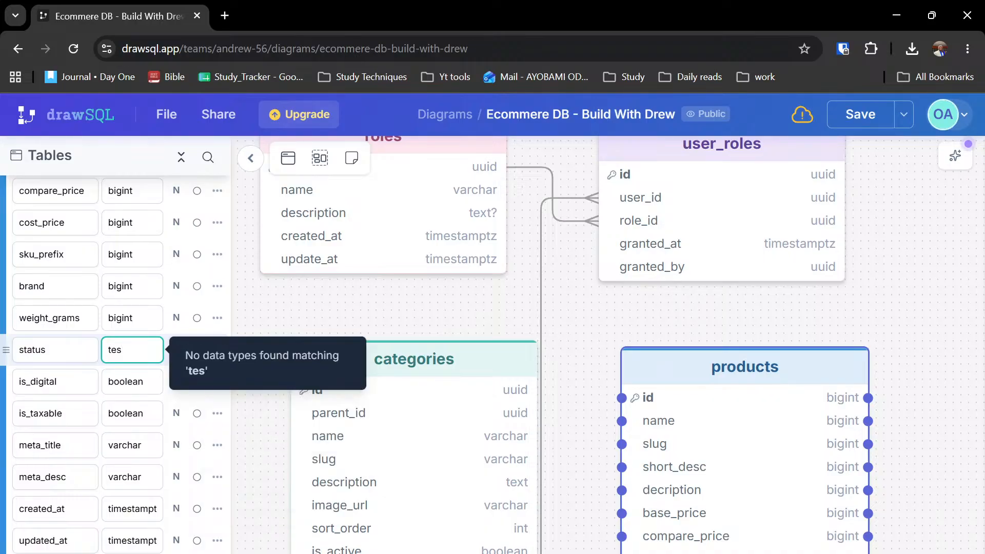
type("t")
key("Return")
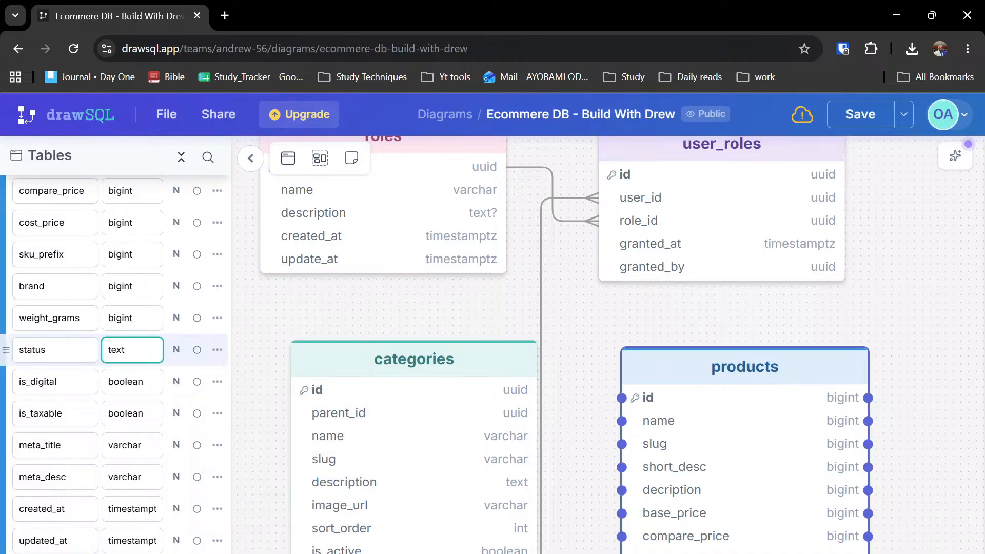
- Try to set the data type of the products table's weight_grams column to int
scroll(124, 358, "up", 1)
double_click(121, 374)
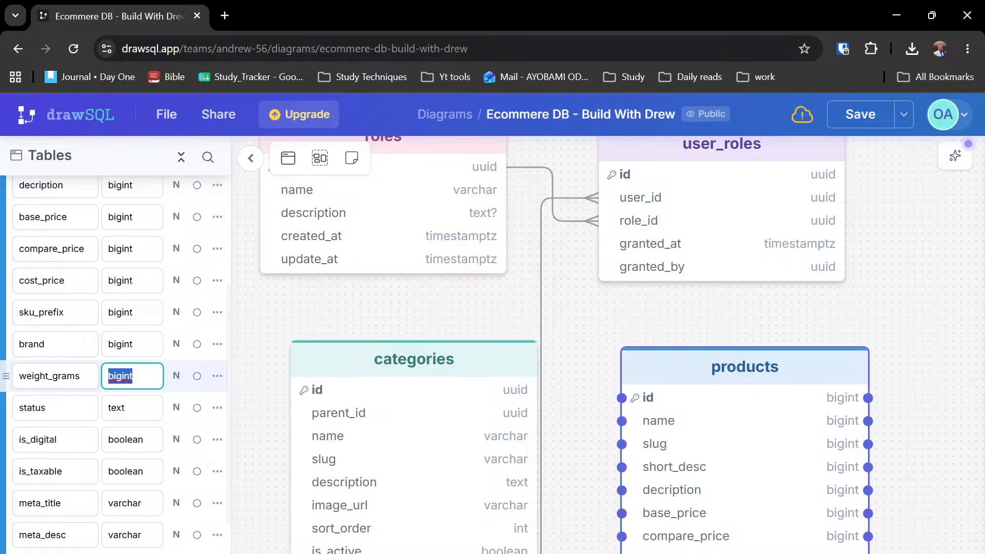
type("int")
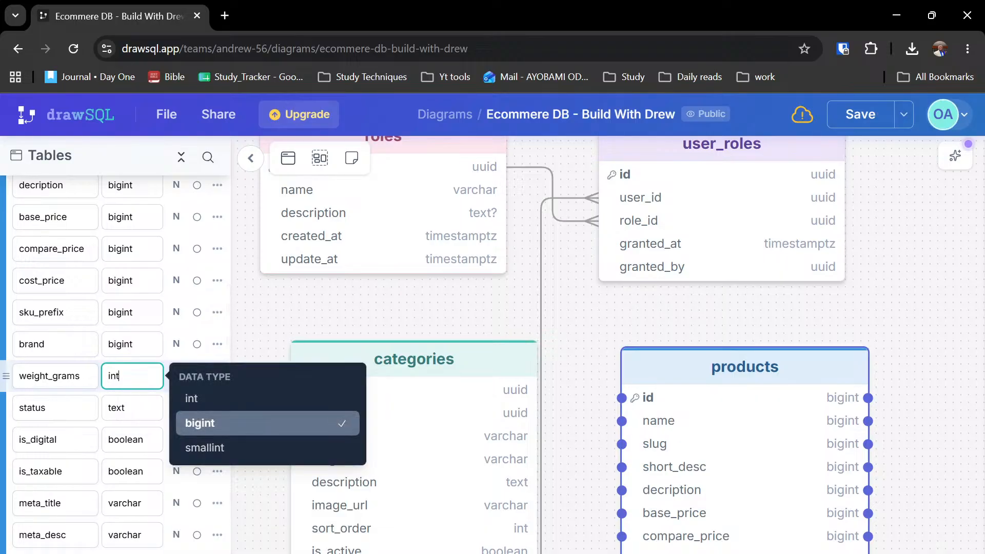
key("Return")
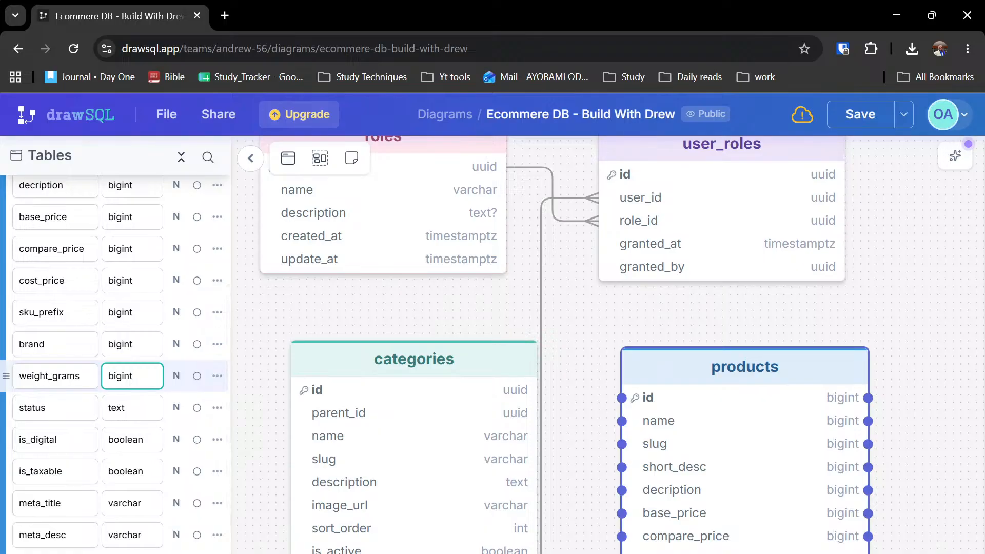
- Set the data type of the products table's weight_grams column to int
type("om")
key("BackSpace")
key("BackSpace")
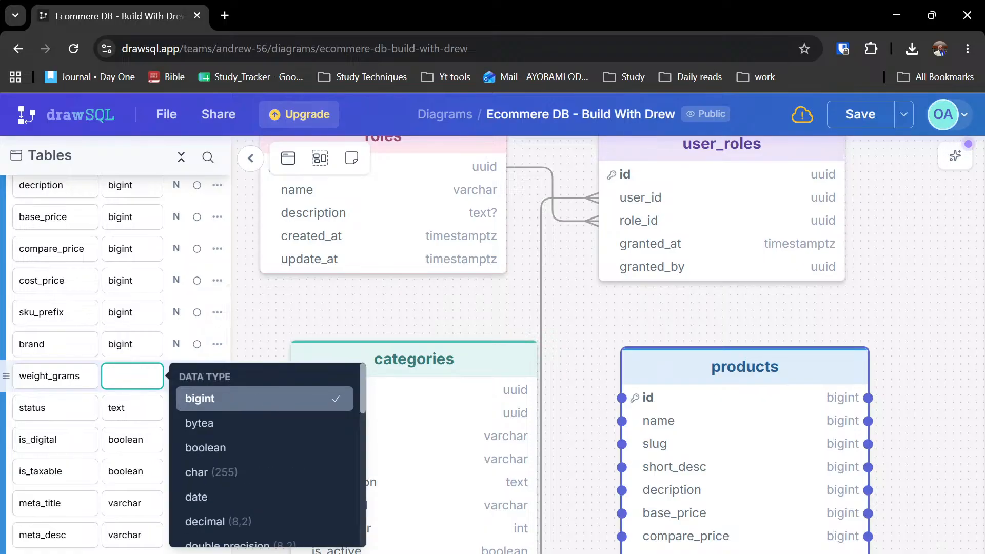
type("int")
key("Up")
key("Return")
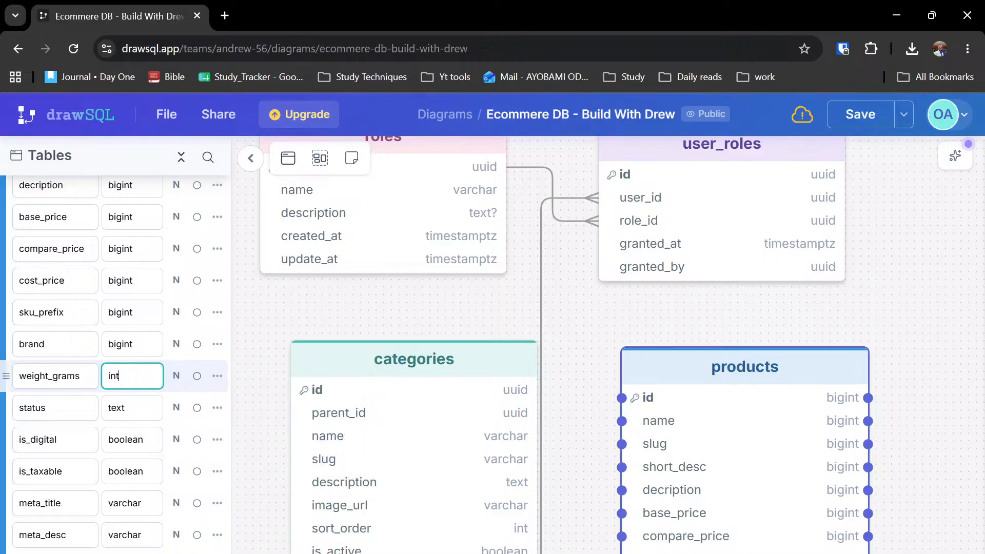
- Set the data type of the products table's brand column to varchar
double_click(121, 344)
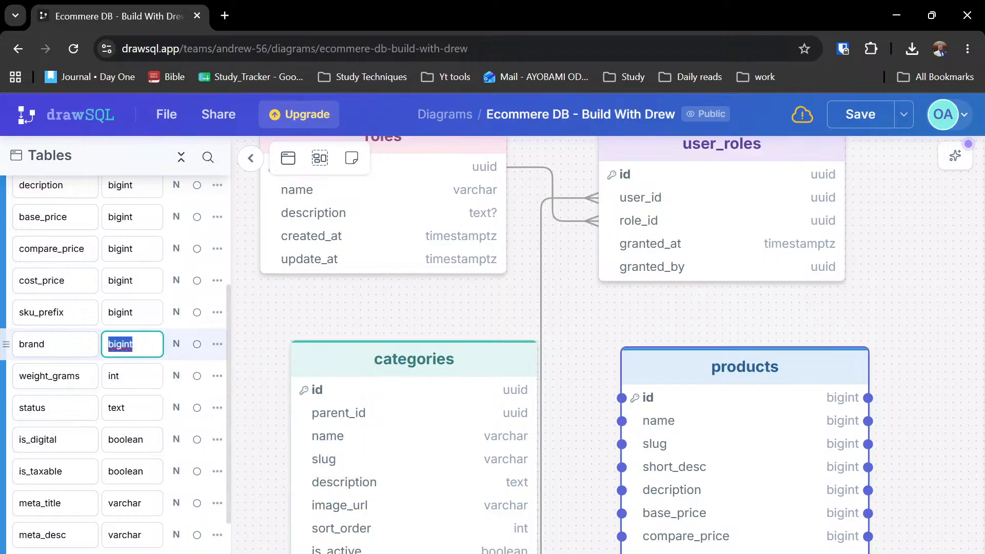
type("car")
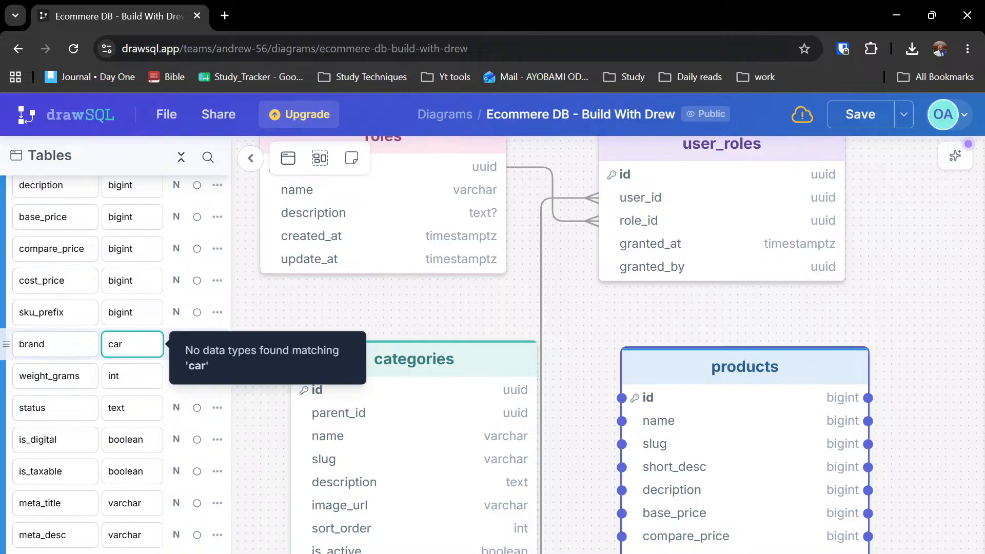
key("BackSpace")
key("BackSpace")
type("var")
key("BackSpace")
key("BackSpace")
key("BackSpace")
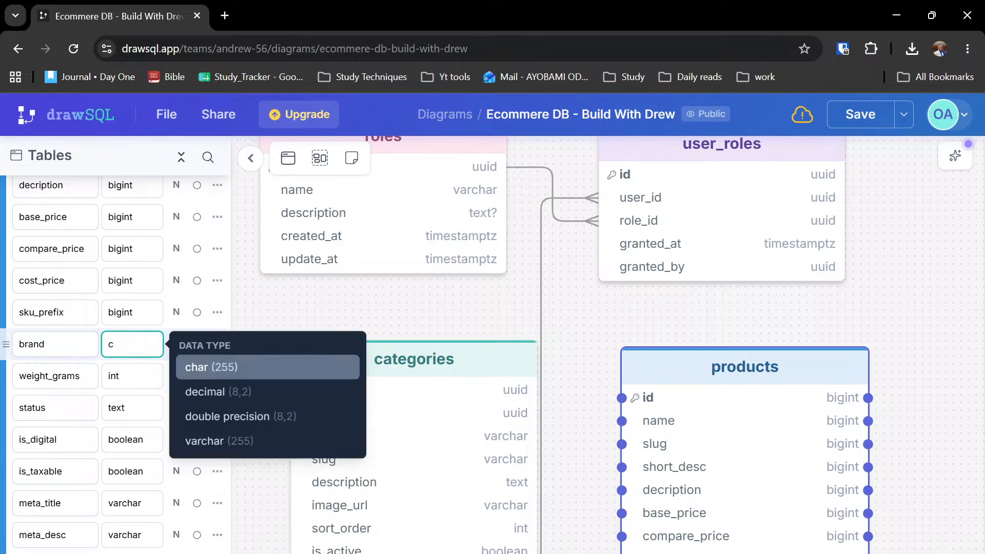
key("BackSpace")
type("var")
key("Return")
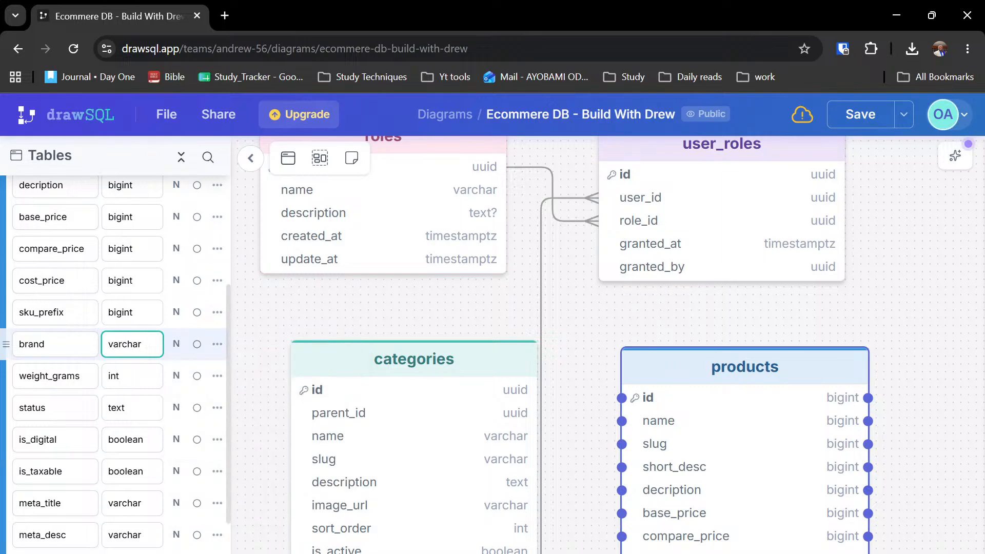
- Open the data type of the products table's sku_prefix column for editing
scroll(115, 359, "up", 2)
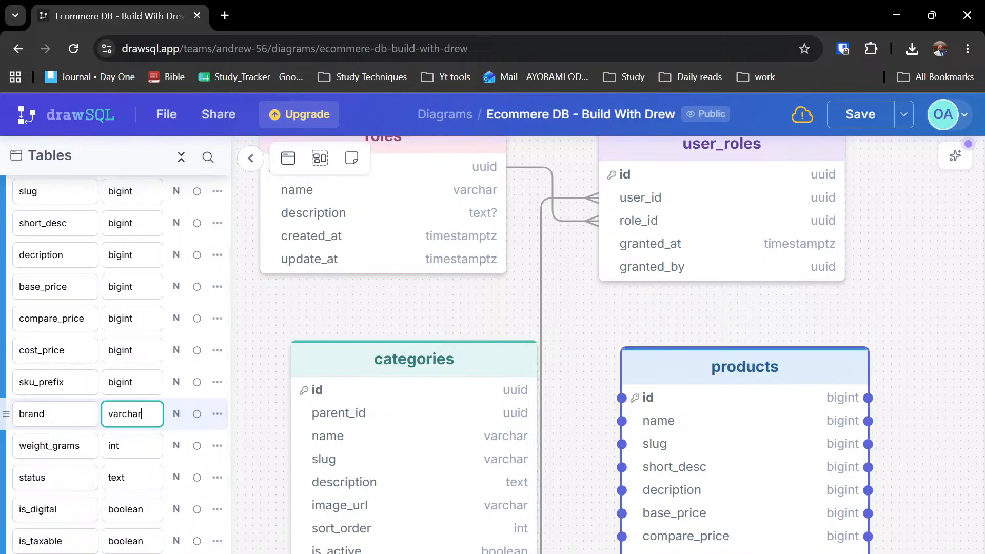
double_click(121, 382)
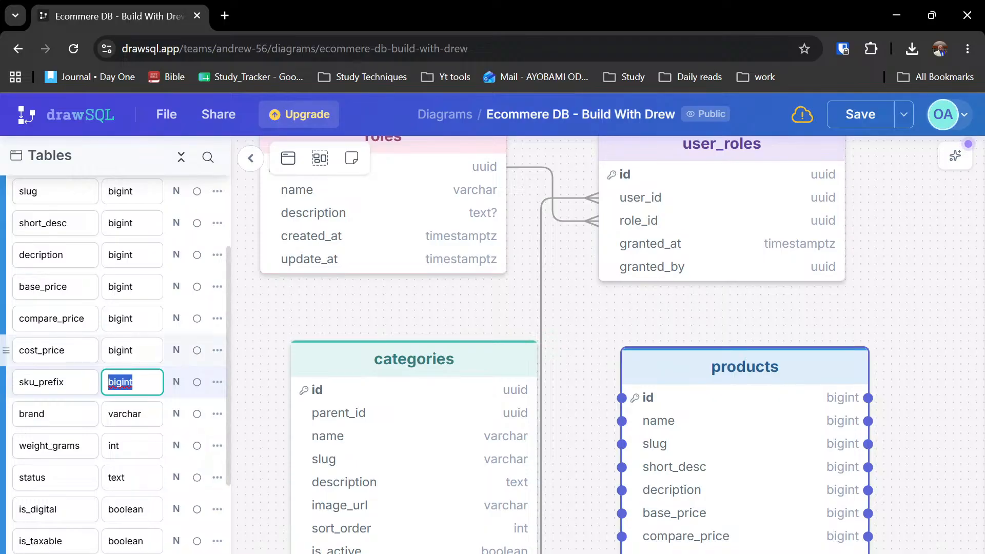
- Set the data types of the cost_price and compare_price columns in the products table to decimal
left_click(137, 351)
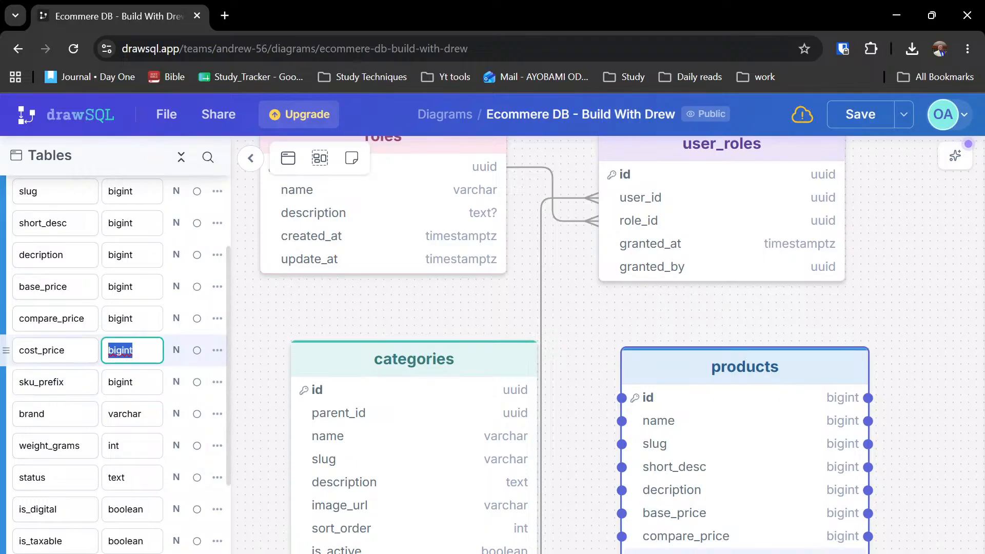
type("de")
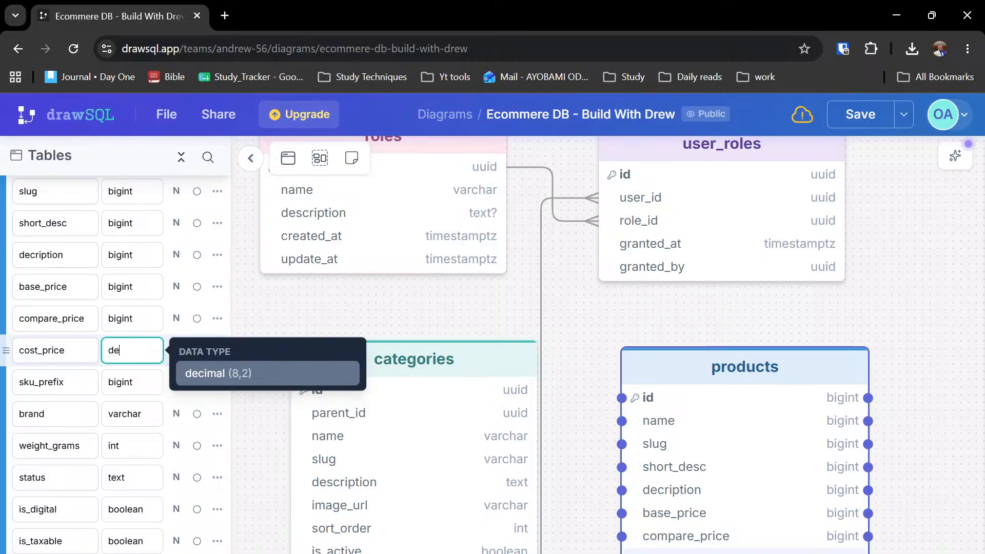
key("Return")
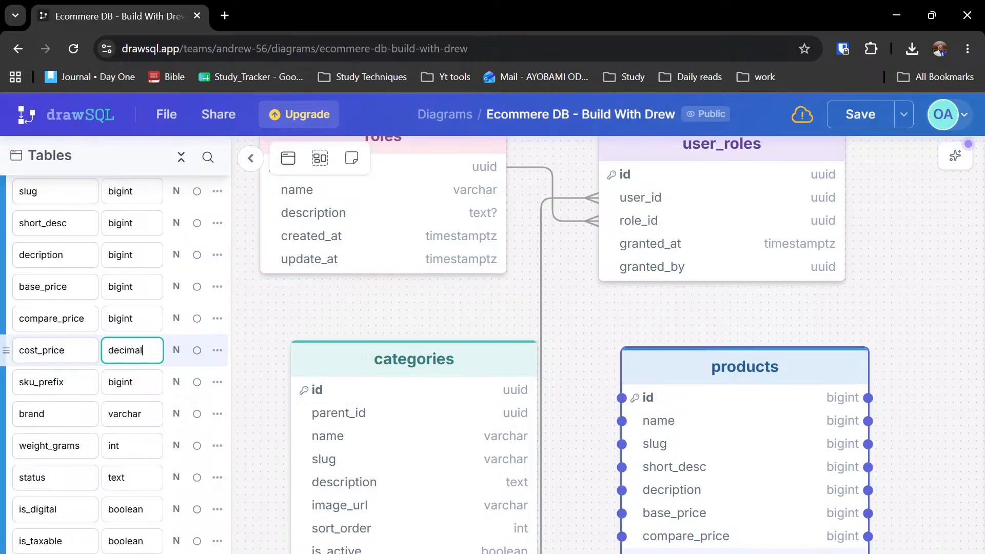
double_click(129, 321)
type("d")
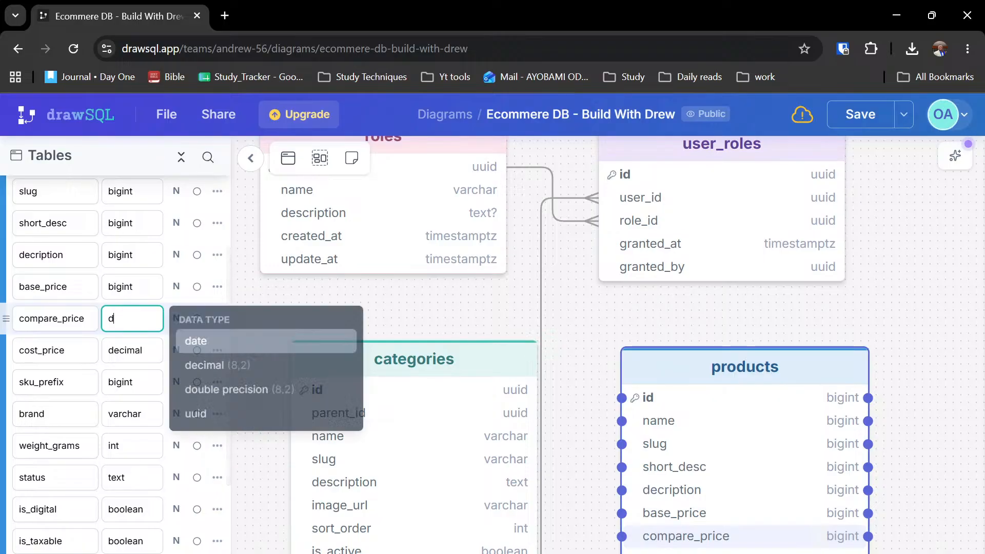
type("e")
key("Return")
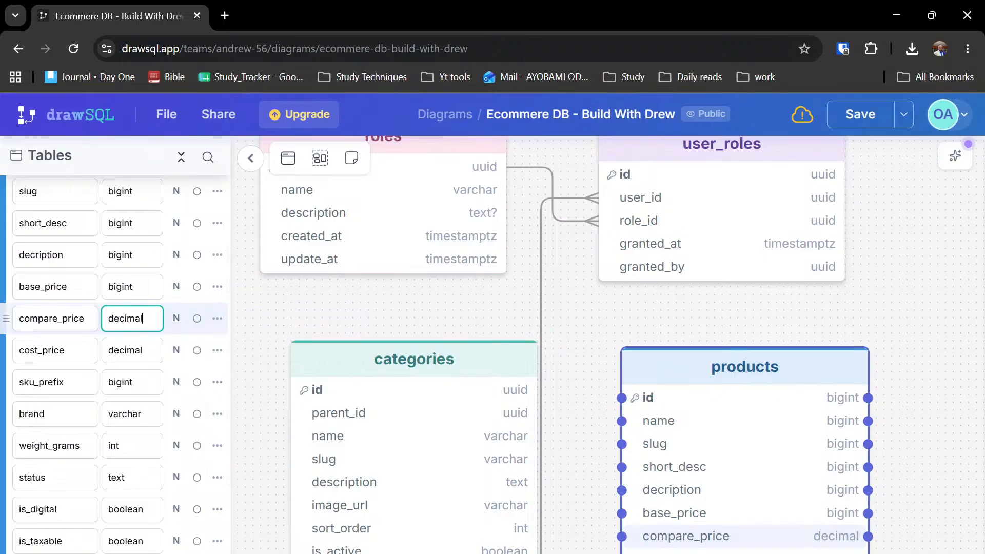
- Set the data type of the base_price column in the products table to decimal
double_click(134, 292)
type("foa\\")
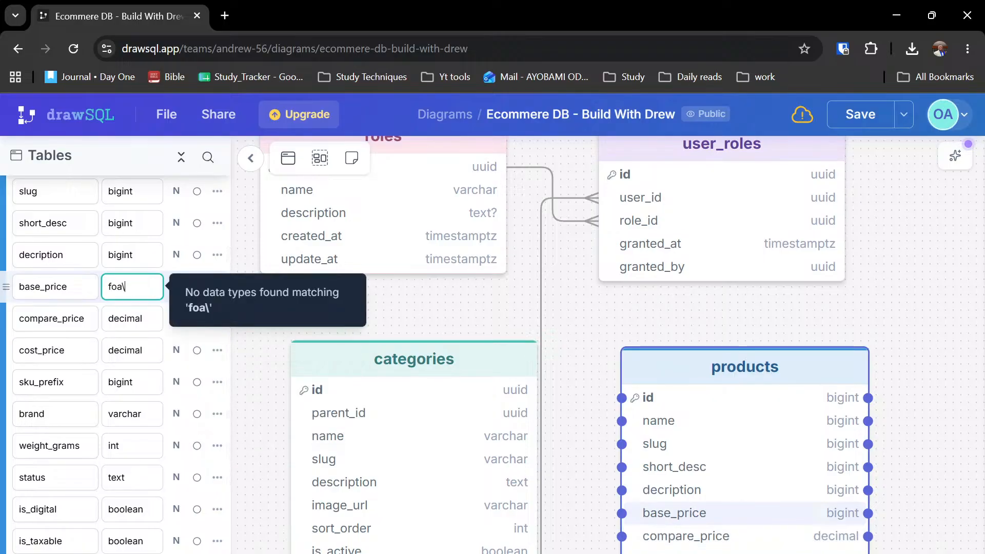
key("BackSpace")
key("BackSpace")
key("BackSpace")
key("BackSpace")
type("de")
key("Return")
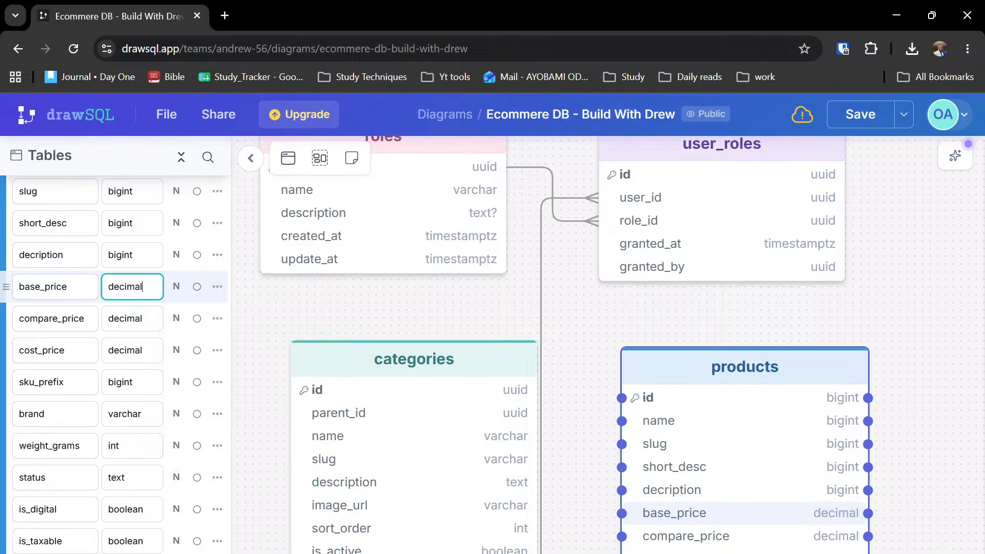
- Set the data type of the products table's decription column to text
double_click(128, 256)
scroll(128, 256, "up", 1)
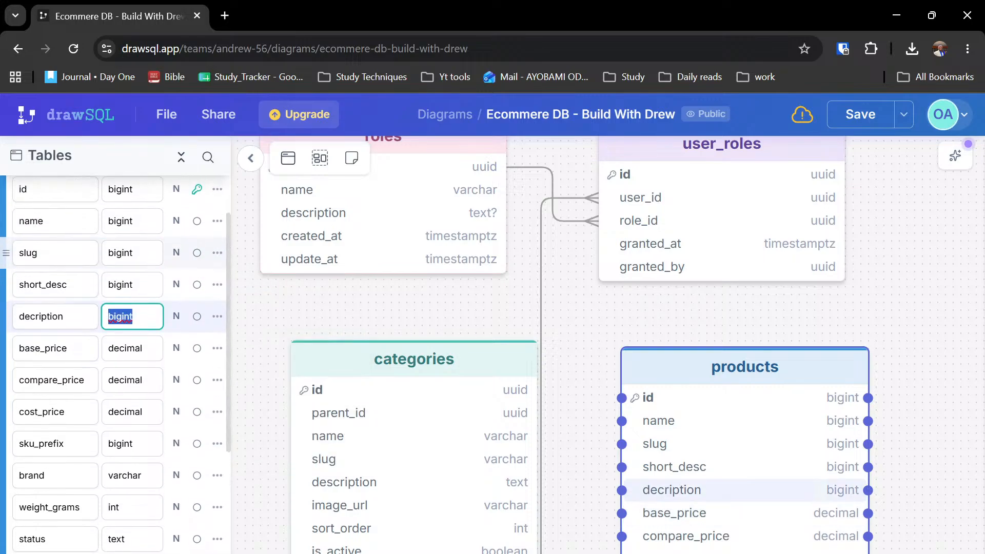
type("text")
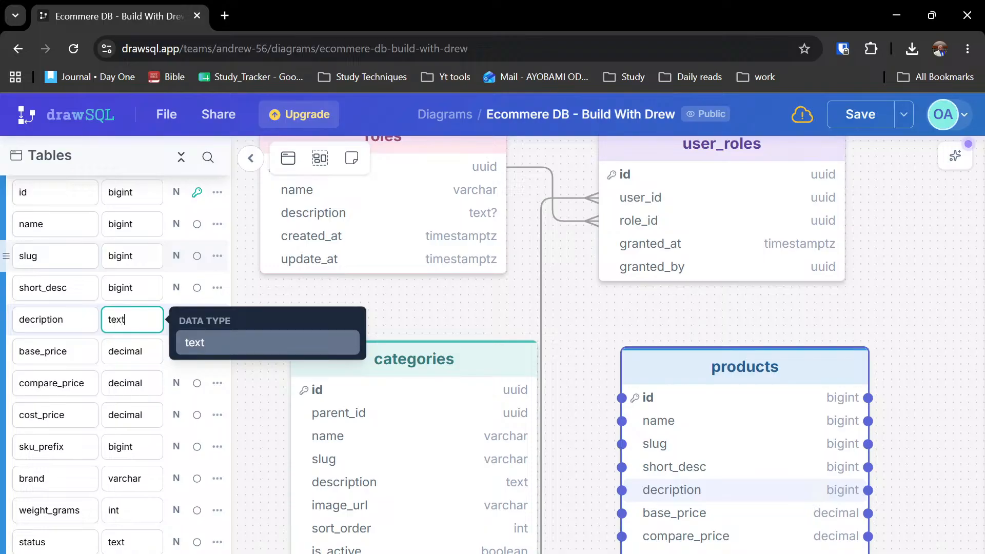
key("Return")
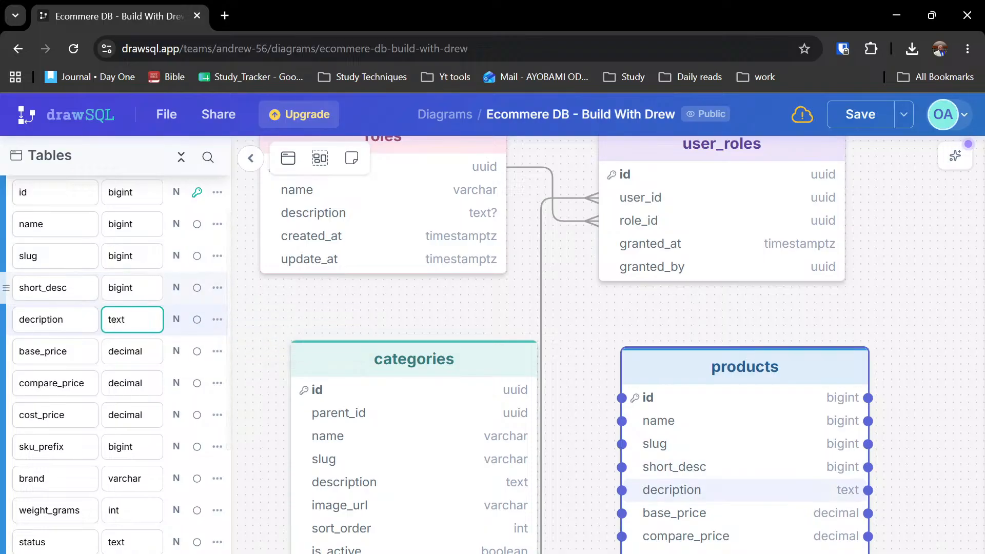
- Change the data type of the products table's decription column to varchar
type("var")
key("BackSpace")
key("BackSpace")
key("BackSpace")
key("BackSpace")
key("BackSpace")
key("BackSpace")
key("BackSpace")
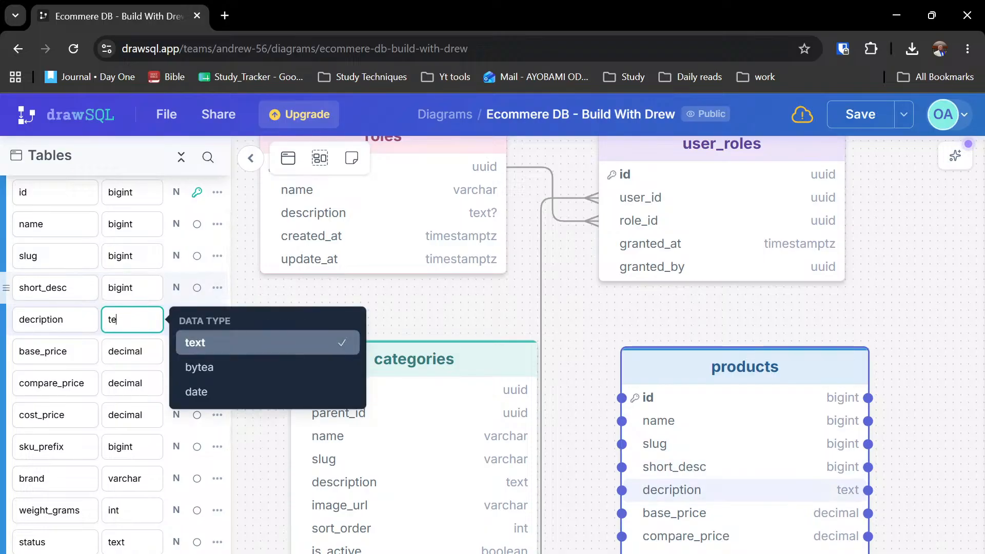
type("var")
key("Return")
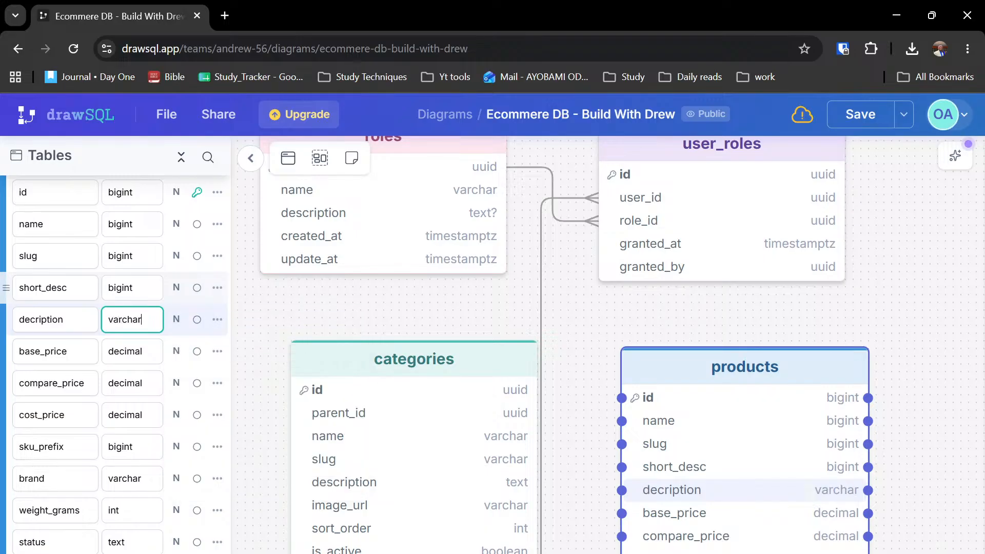
- In the products table, set the short_desc column's data type to varchar and the decription column's to text
double_click(123, 288)
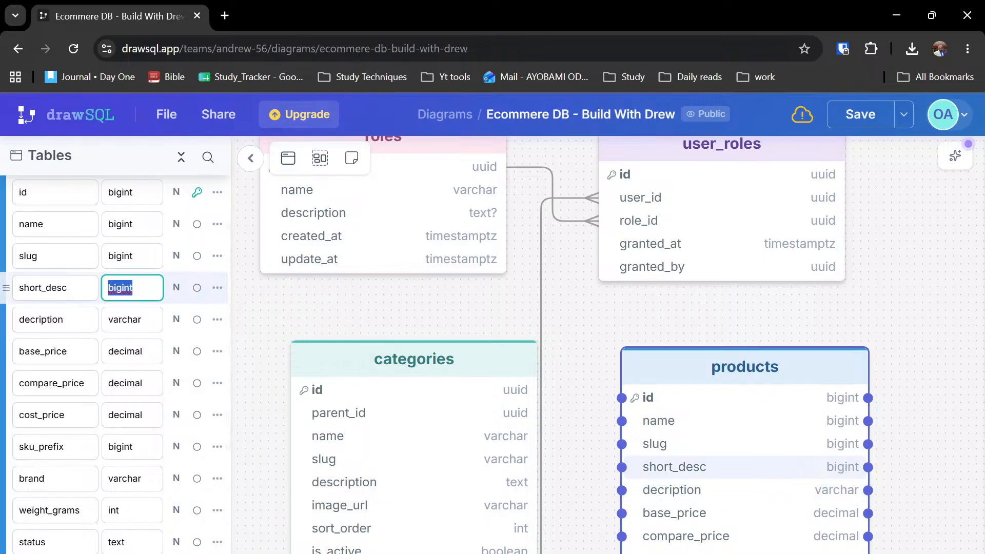
type("va")
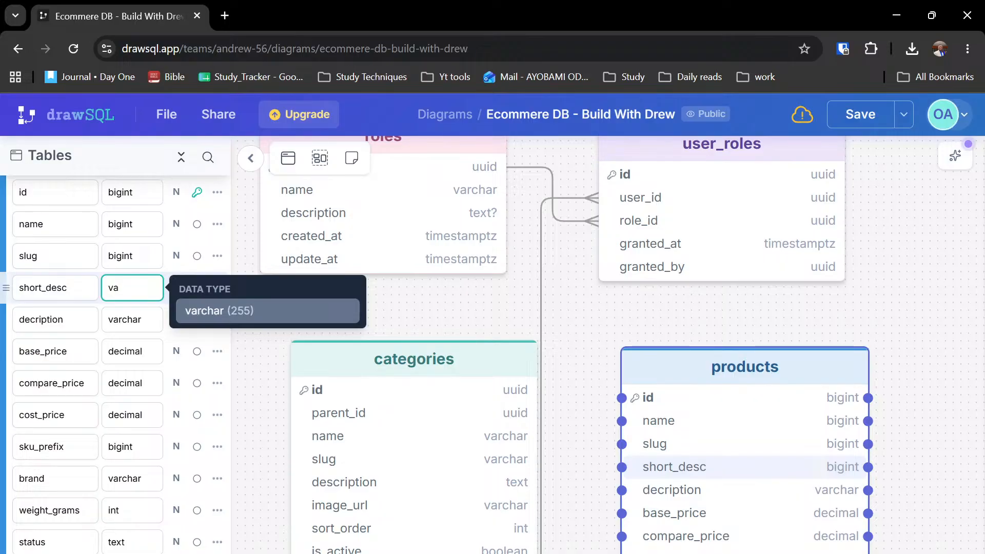
left_click(125, 319)
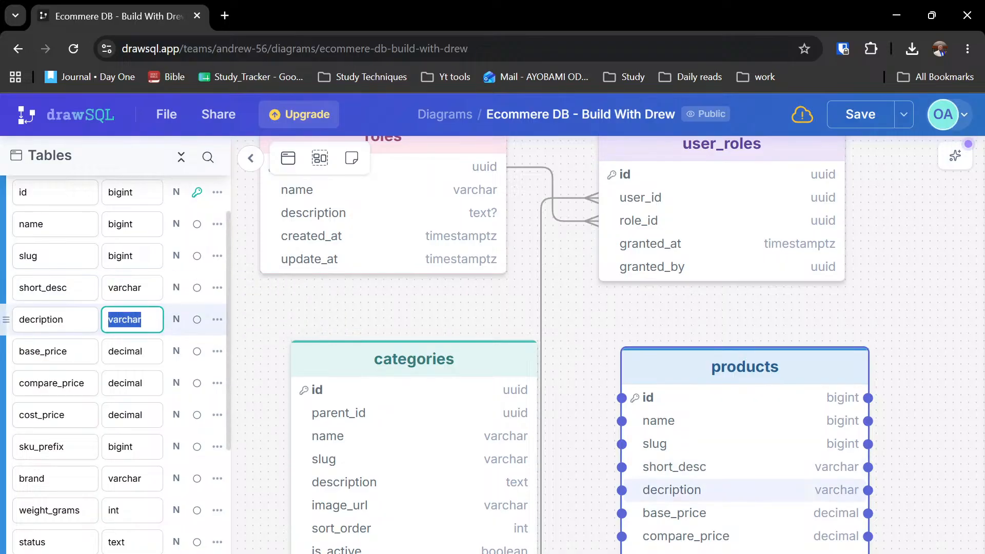
type("test")
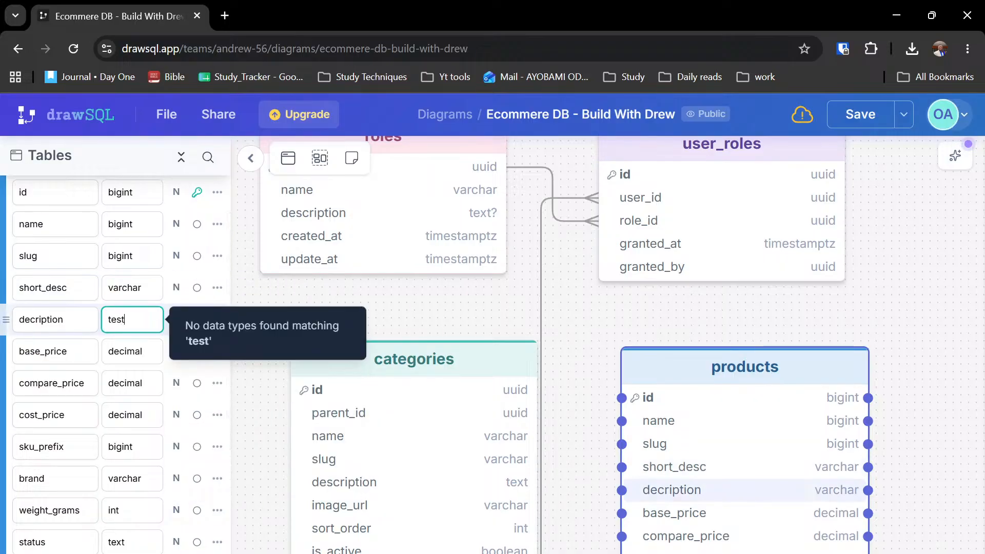
key("ctrl+z")
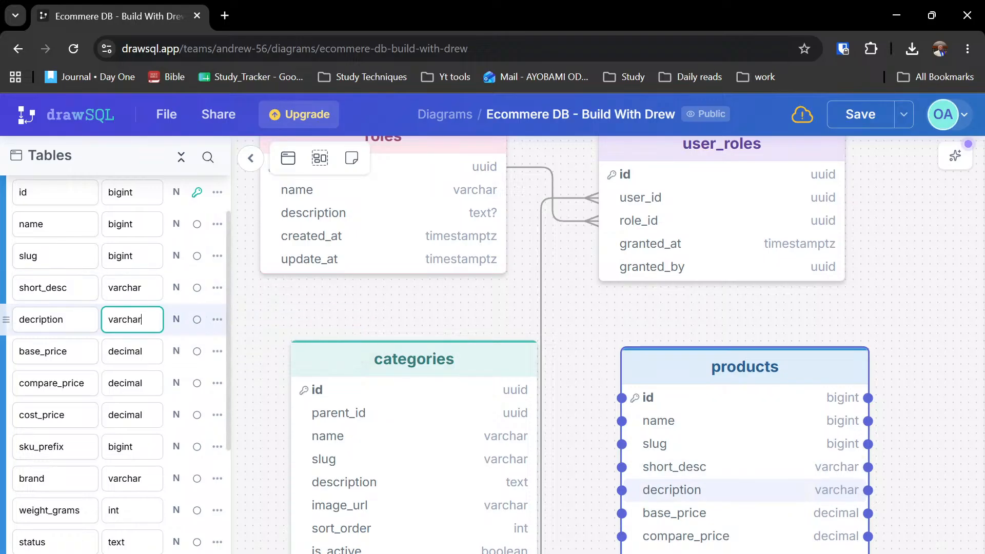
key("ctrl+a")
key("BackSpace")
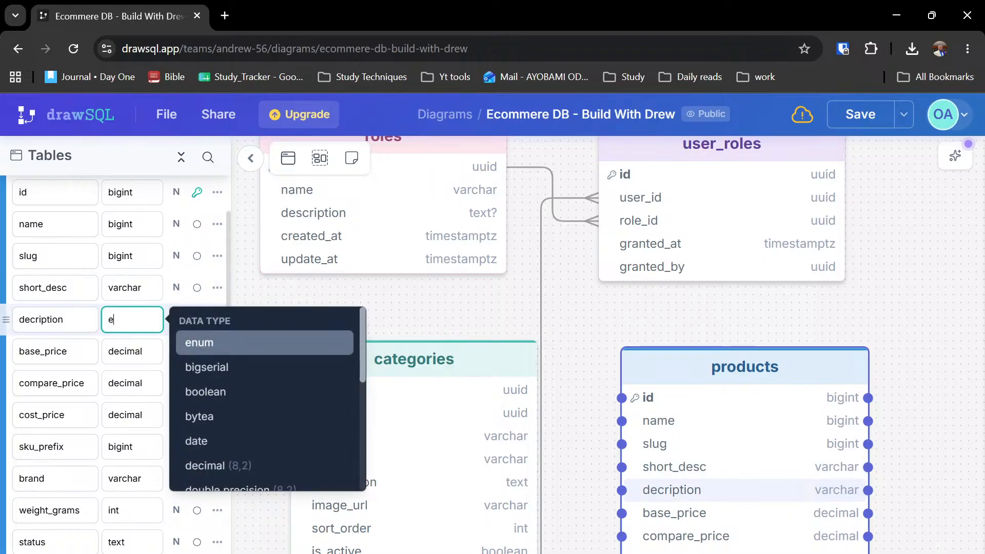
type("tes")
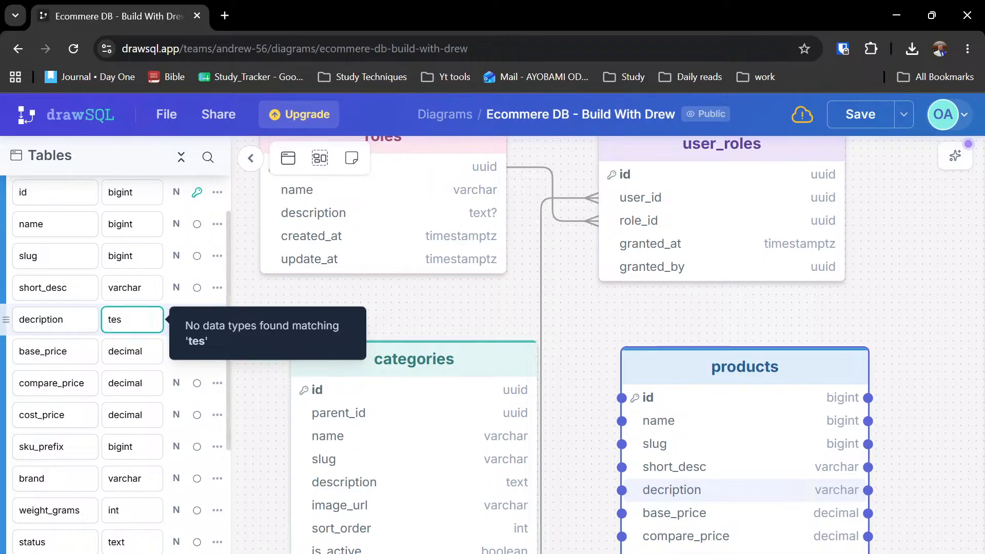
key("BackSpace")
type("x")
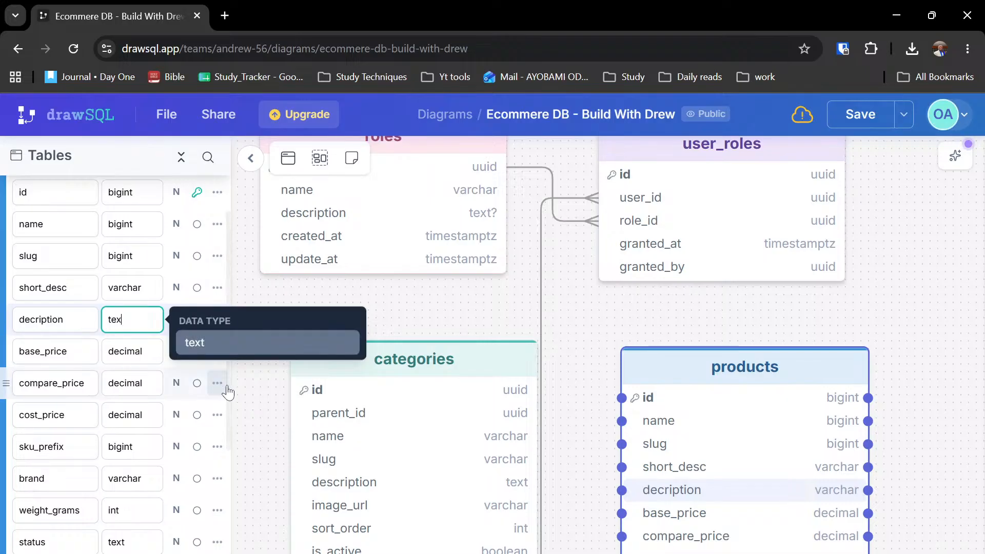
left_click(240, 344)
- Set the data type of the slug column in the products table to varchar
left_click(132, 288)
scroll(132, 266, "up", 1)
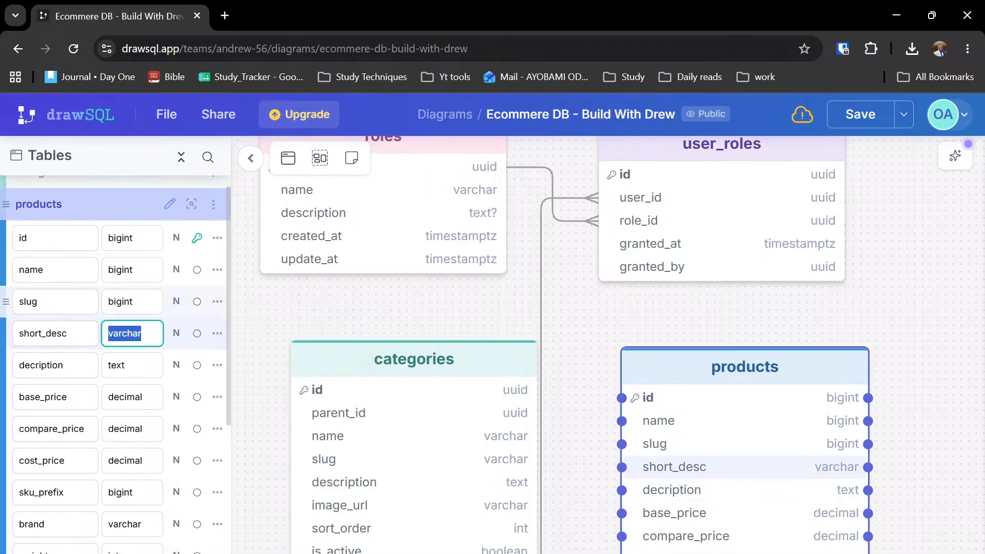
left_click(132, 302)
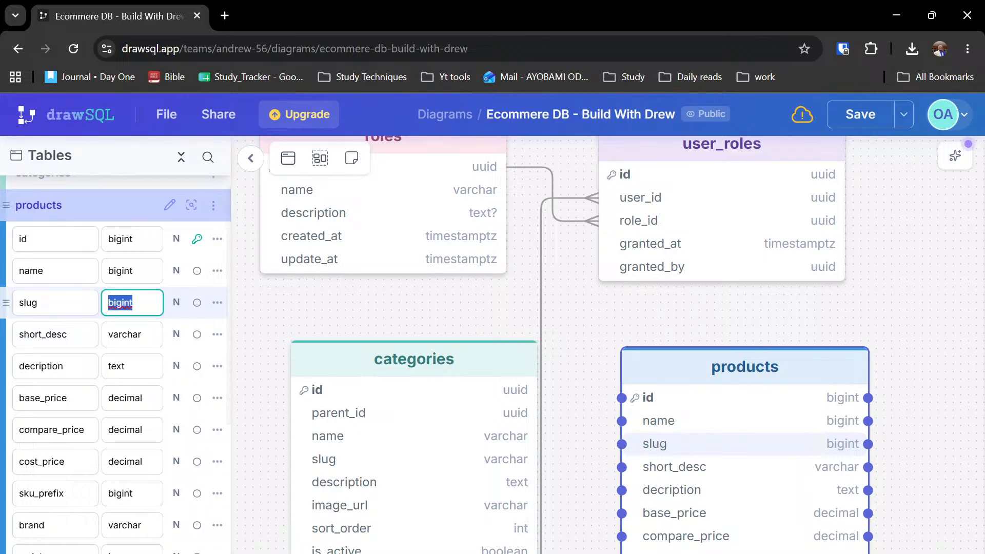
type("va")
key("Return")
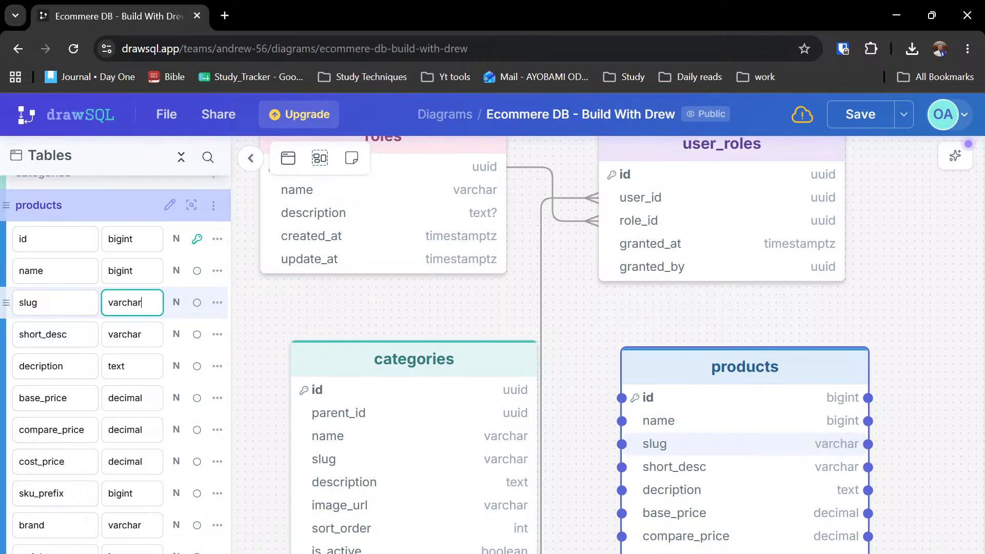
- Set the data type of the name column in the products table to varchar
left_click(133, 271)
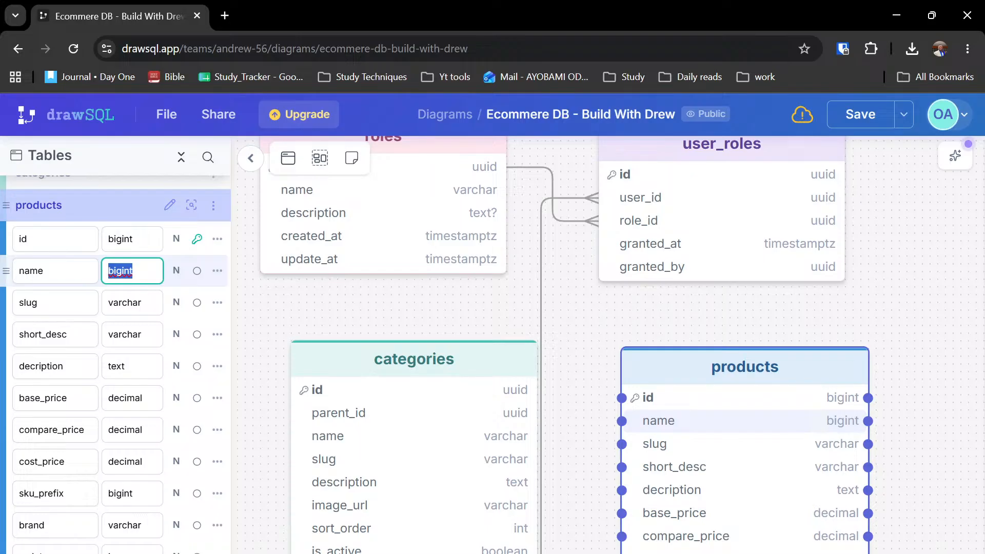
type("na")
key("BackSpace")
key("BackSpace")
type("var")
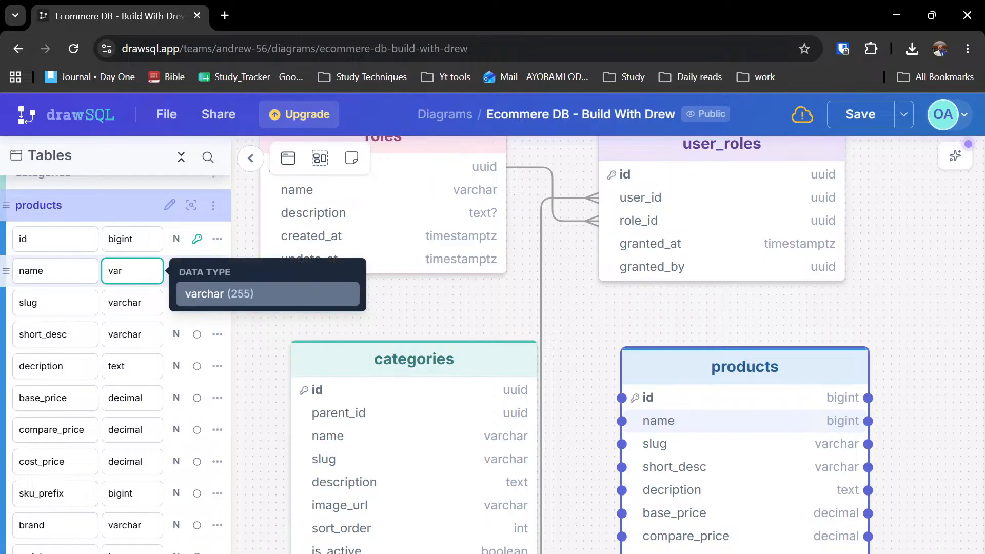
key("Return")
- Set the data type of the products table's id column to uuid and deselect the table
scroll(132, 282, "up", 1)
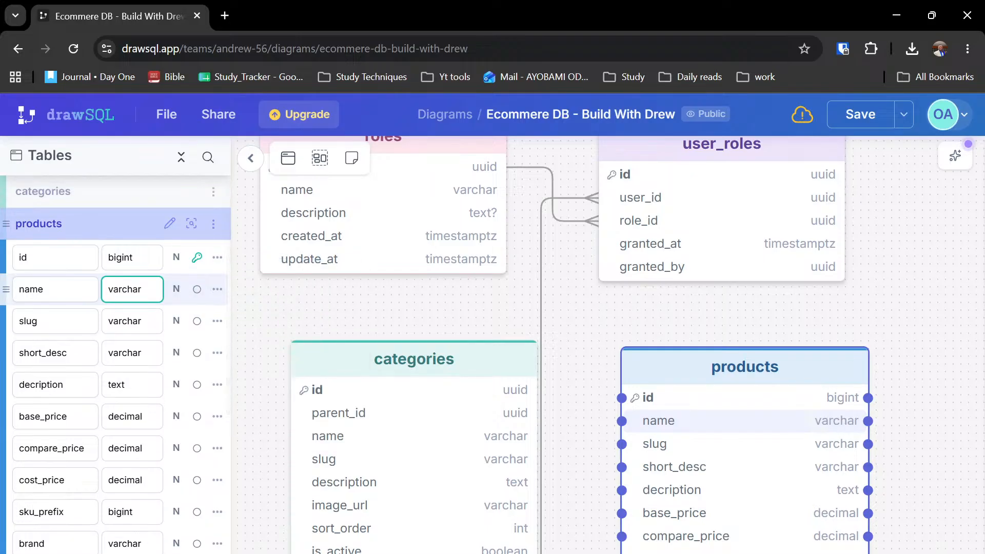
double_click(121, 258)
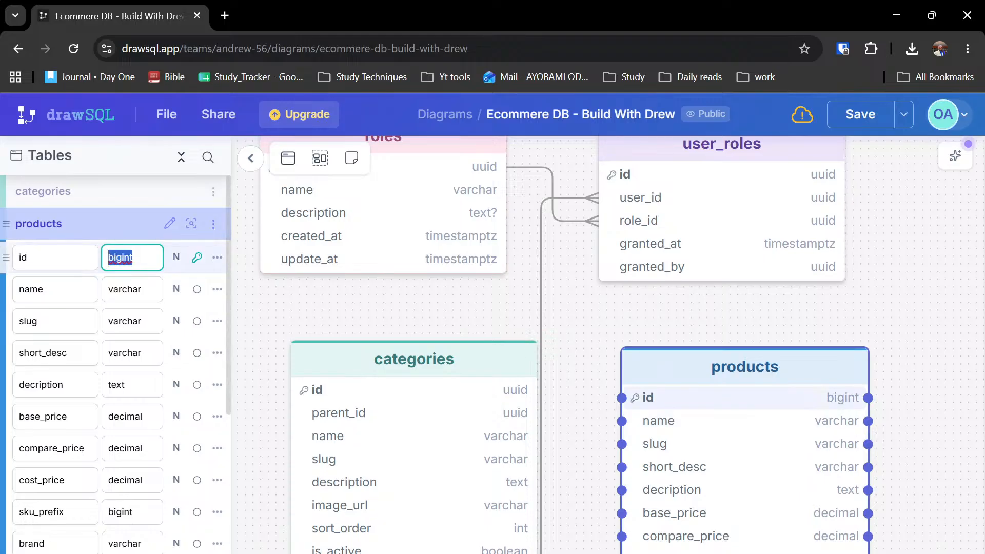
type("uuid")
key("Return")
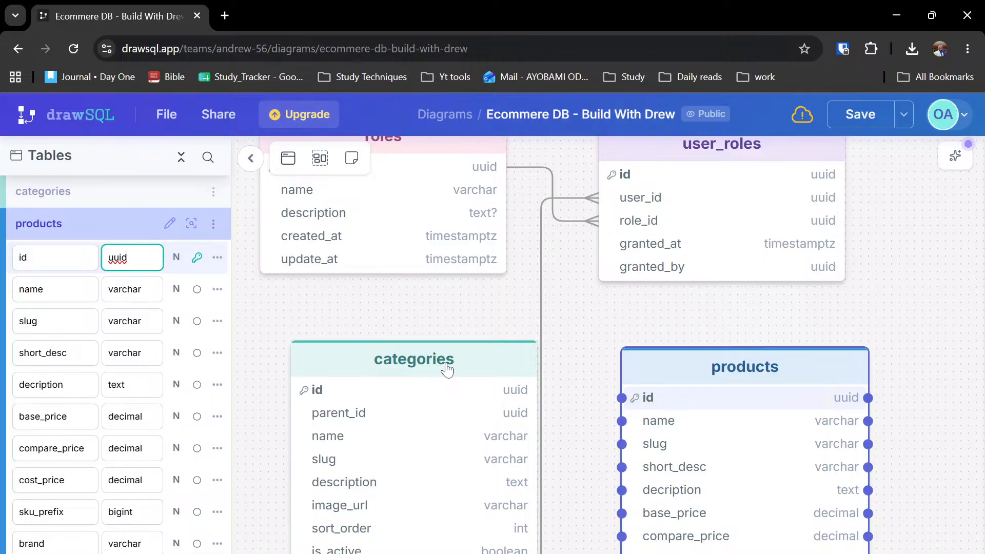
left_click(593, 365)
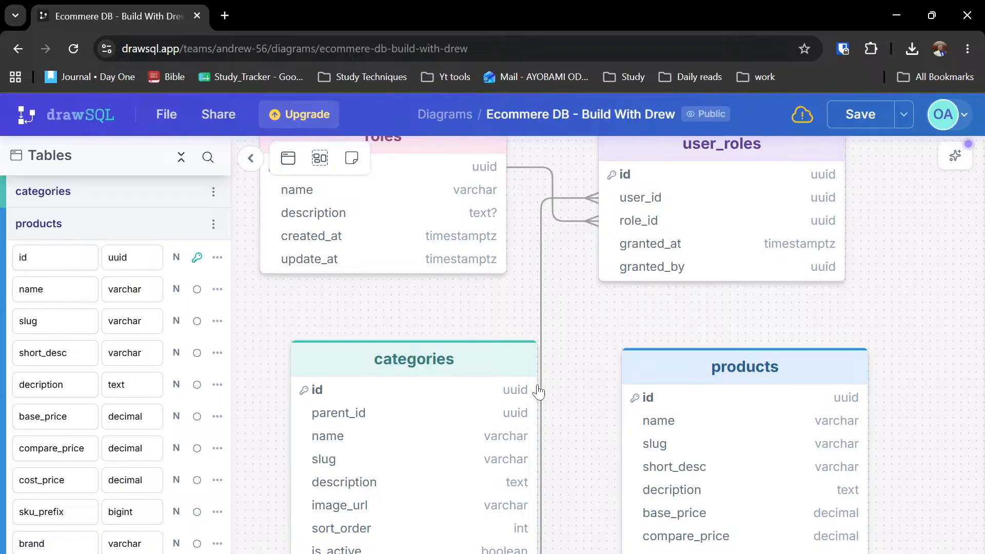
- Create a self-referencing relationship in the categories table from id to parent_id
left_click_drag(586, 354, 488, 236)
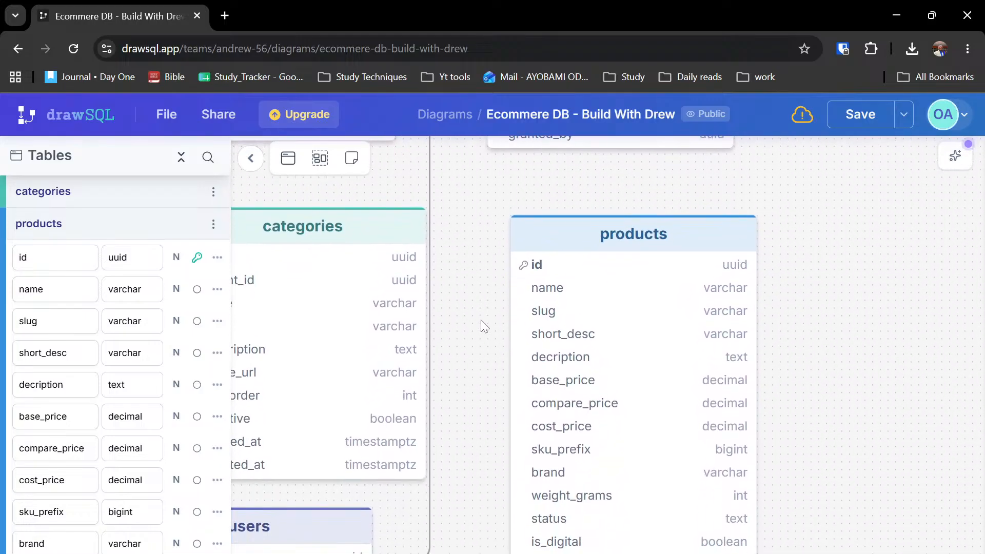
scroll(480, 320, "down", 1)
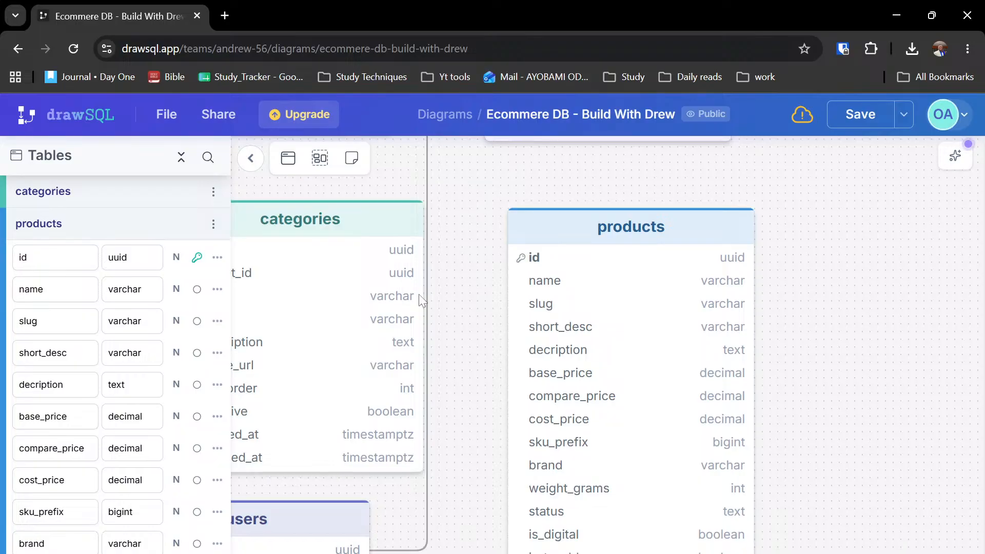
left_click_drag(475, 348, 607, 391)
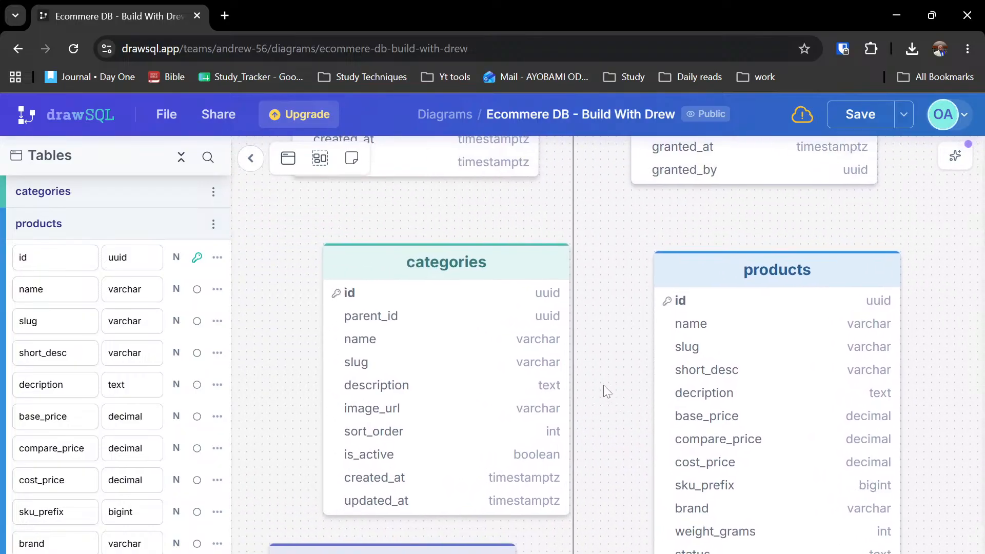
left_click(501, 266)
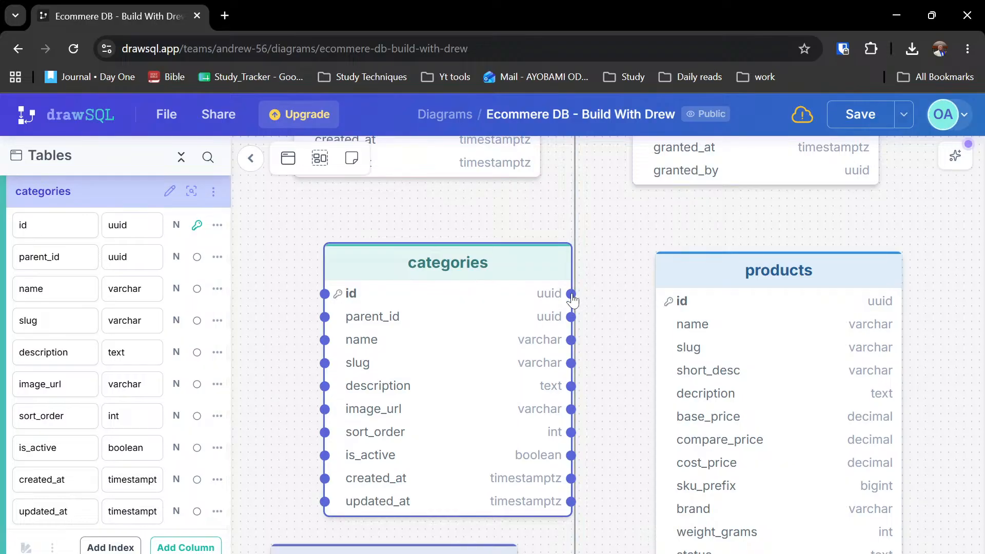
left_click_drag(571, 293, 571, 324)
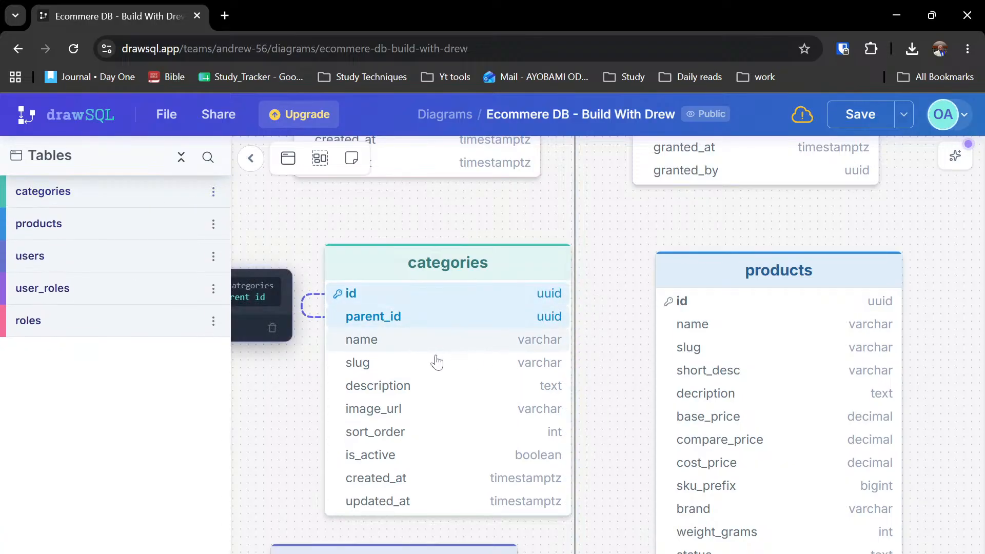
left_click_drag(289, 377, 432, 392)
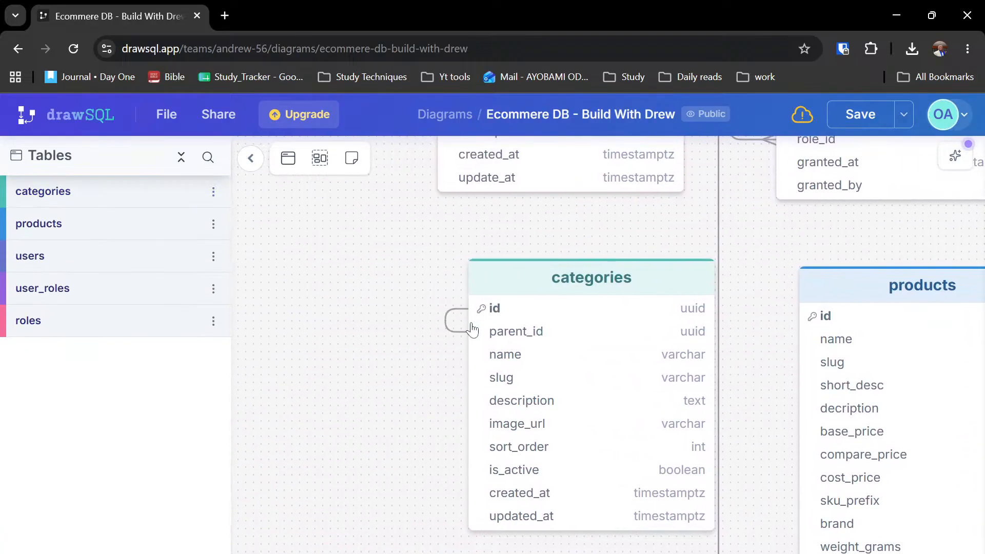
- Change the categories table's self-referencing relationship between id and parent_id to one-to-many (1:N)
left_click(456, 319)
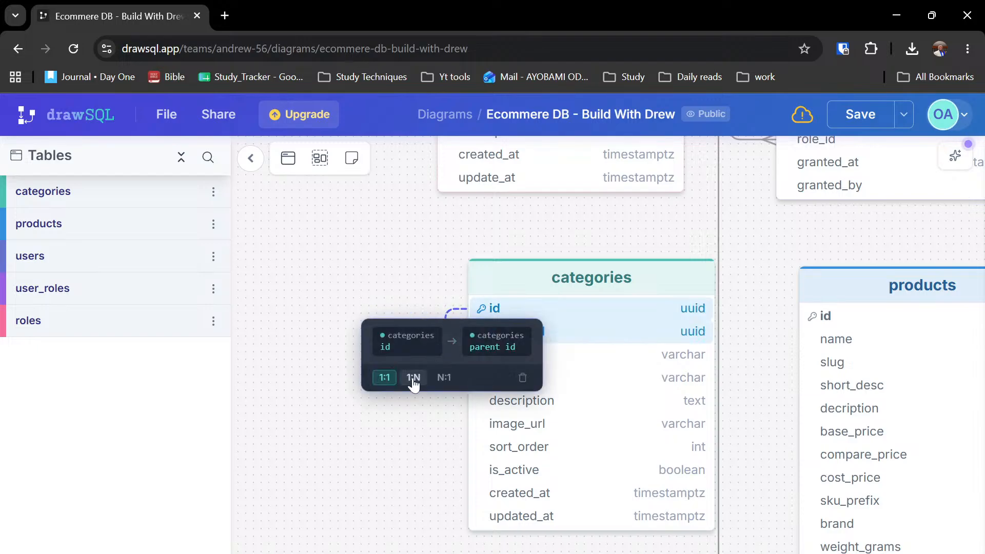
left_click(410, 424)
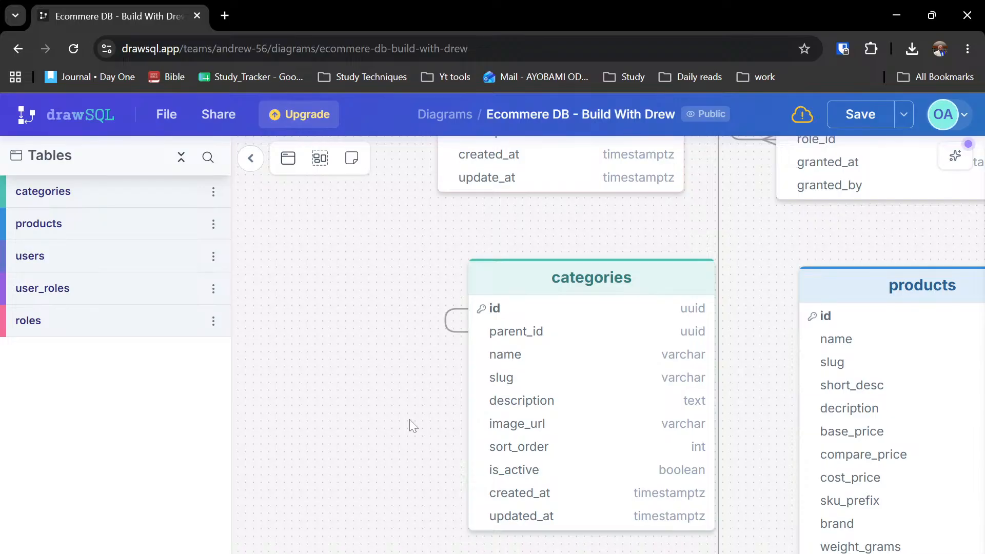
left_click(457, 341)
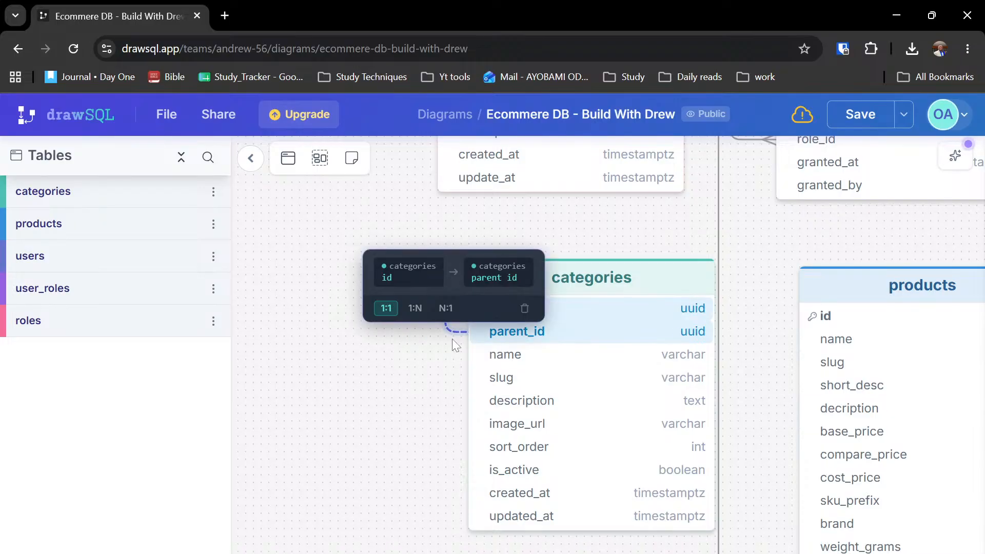
left_click(418, 307)
left_click(445, 404)
- Review the layout of the existing tables and the relationships between them across the diagram
scroll(426, 403, "right", 2)
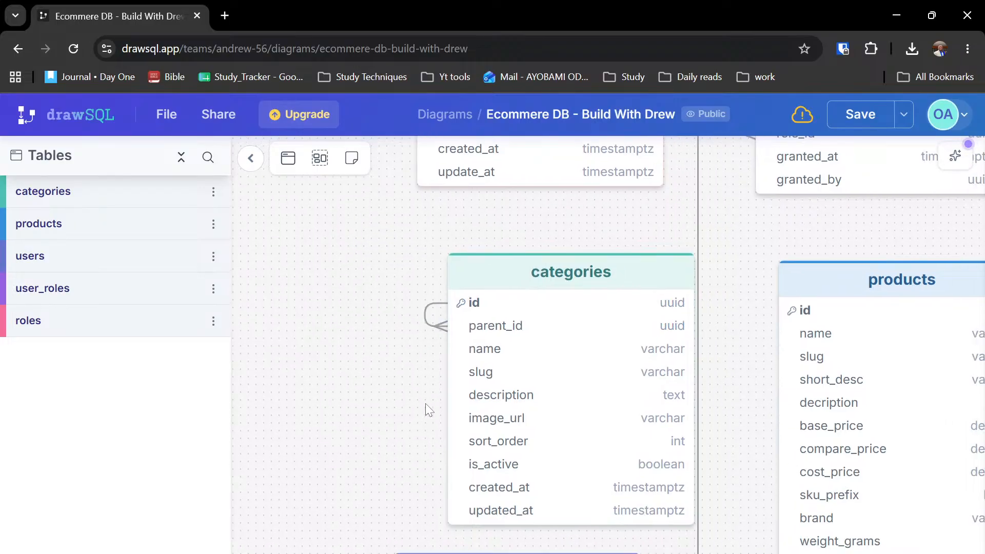
scroll(425, 403, "down", 1)
scroll(579, 459, "right", 1)
scroll(580, 460, "down", 1)
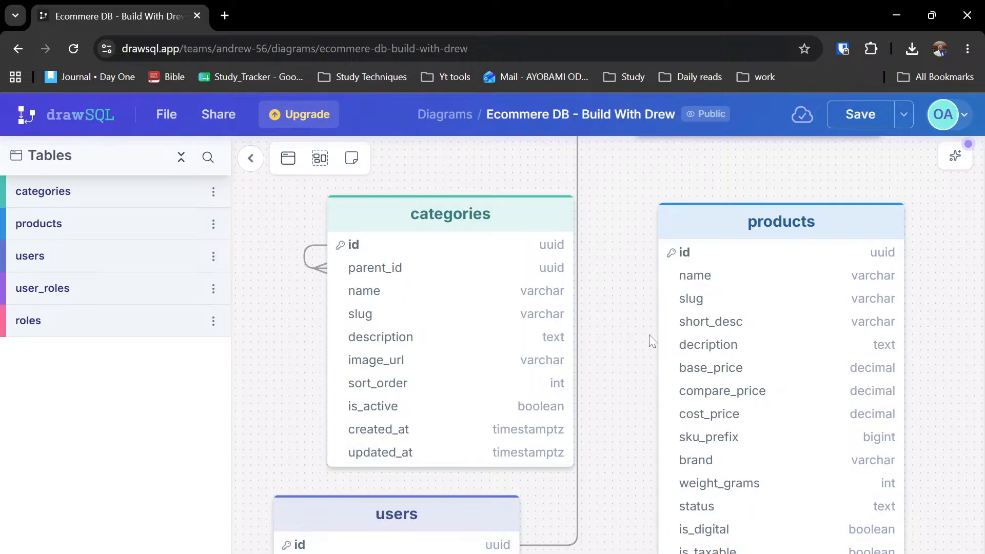
scroll(630, 350, "up", 1)
left_click_drag(630, 350, 602, 484)
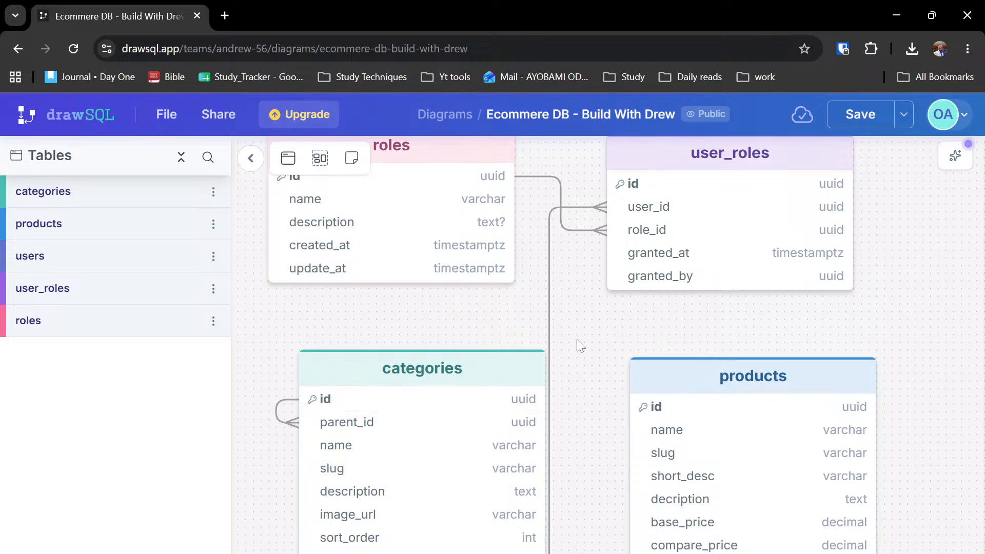
scroll(578, 347, "up", 2)
scroll(576, 348, "down", 3)
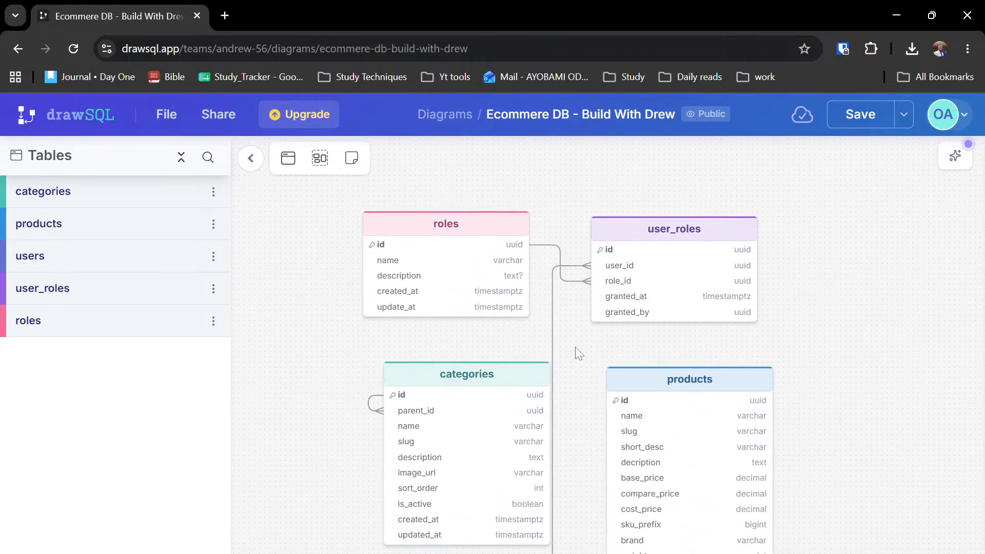
scroll(577, 357, "down", 3)
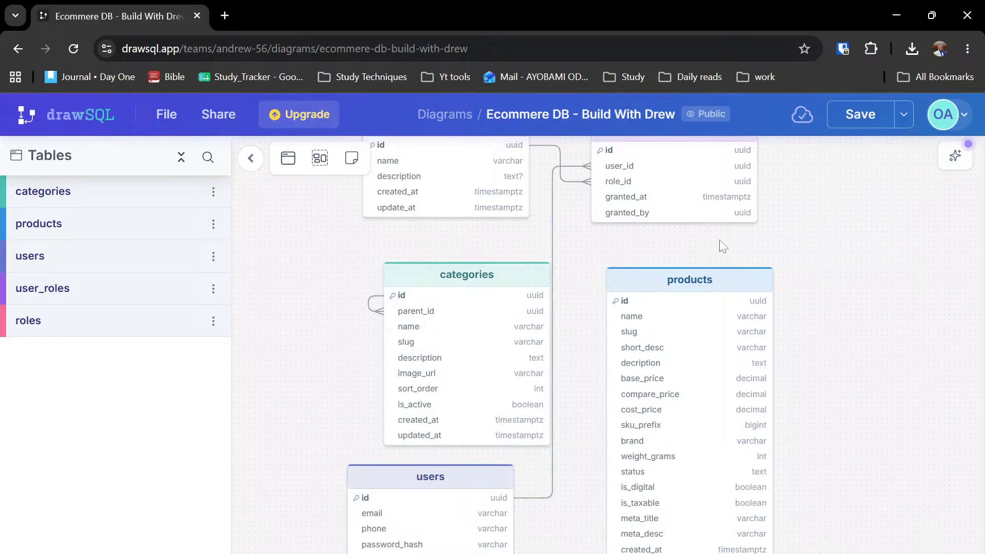
scroll(675, 336, "up", 2)
scroll(676, 337, "right", 2)
scroll(675, 337, "up", 2)
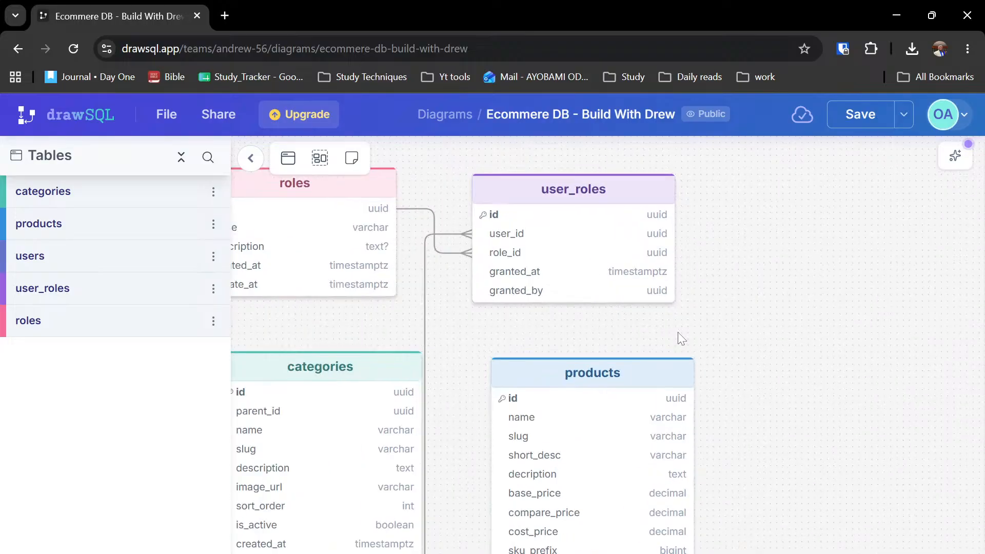
scroll(678, 334, "up", 3)
scroll(678, 334, "down", 2)
scroll(678, 334, "up", 3)
scroll(678, 334, "down", 1)
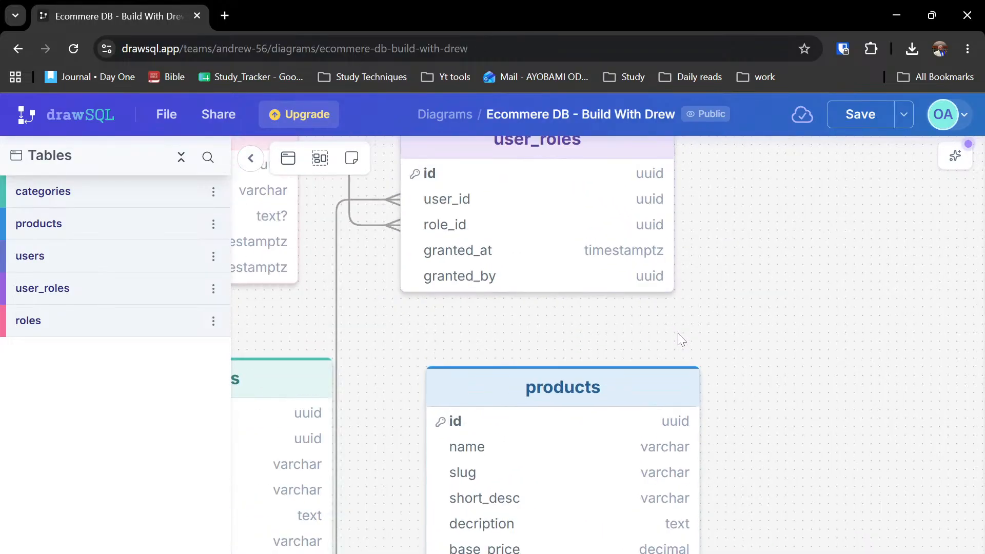
left_click(768, 553)
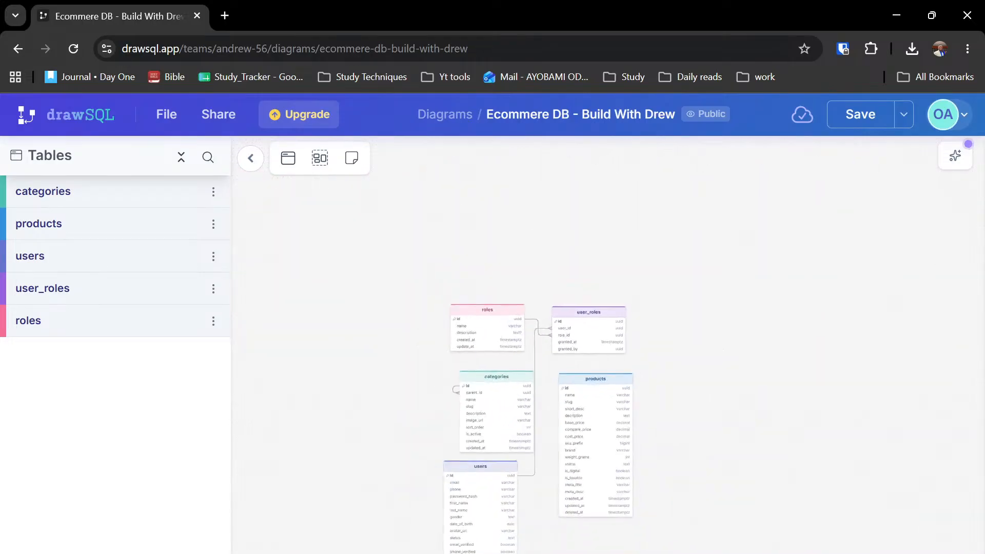
left_click(768, 553)
left_click_drag(774, 435, 747, 342)
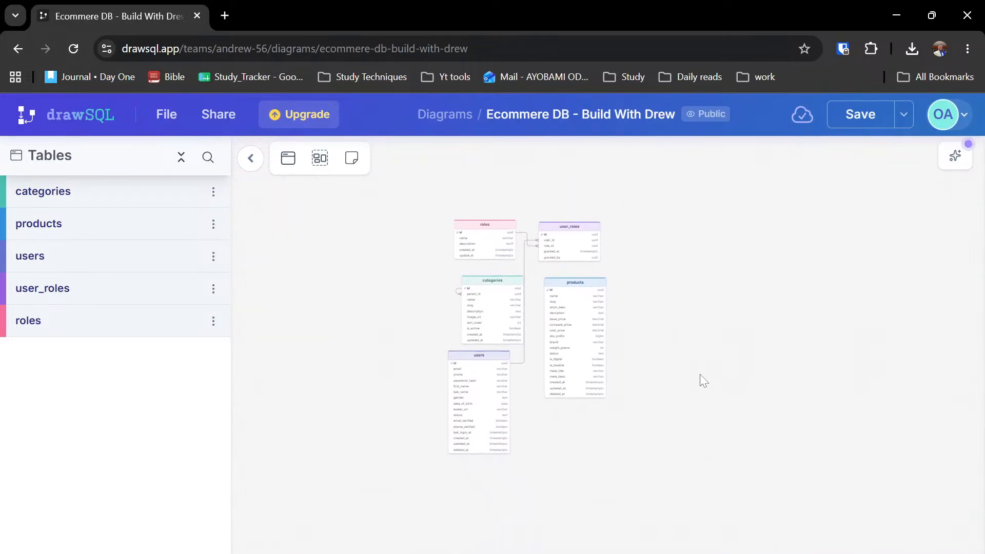
scroll(709, 514, "up", 3)
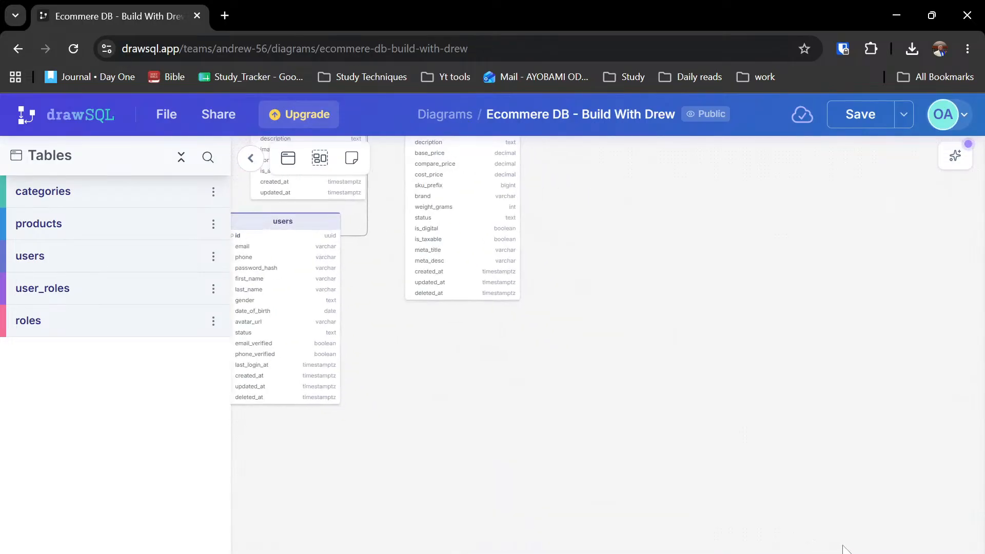
left_click_drag(688, 451, 815, 553)
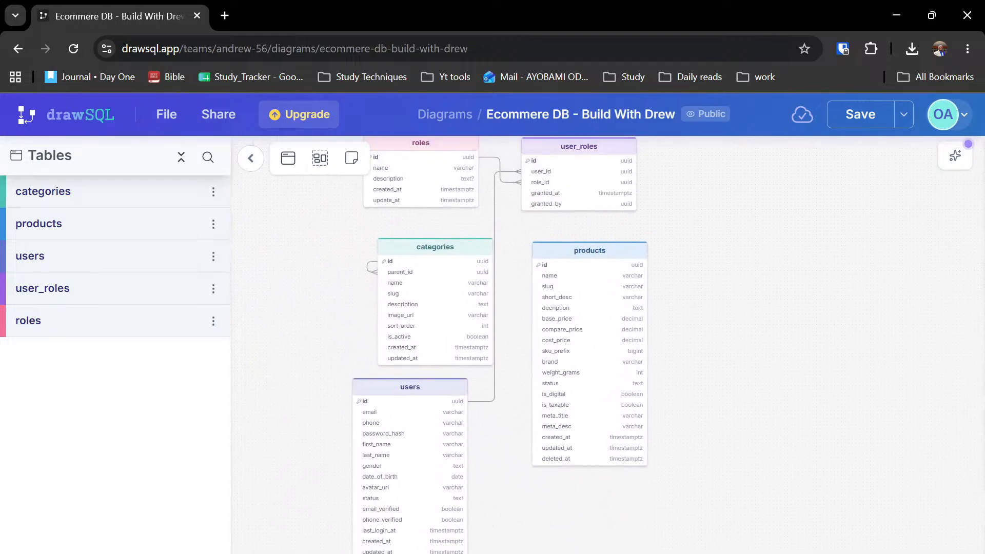
left_click_drag(797, 443, 820, 545)
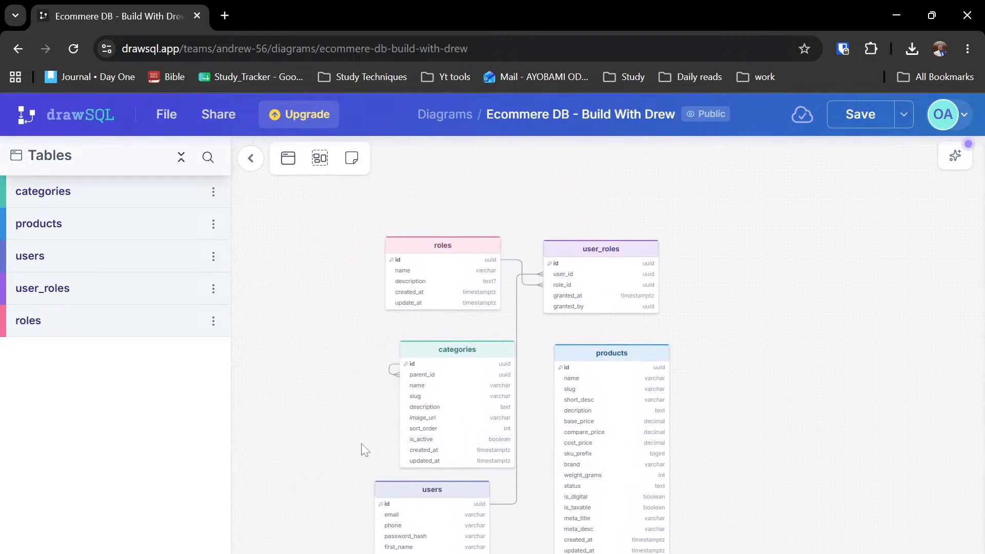
- Add a new table beside the user_roles table and name it user_sessions
left_click(288, 160)
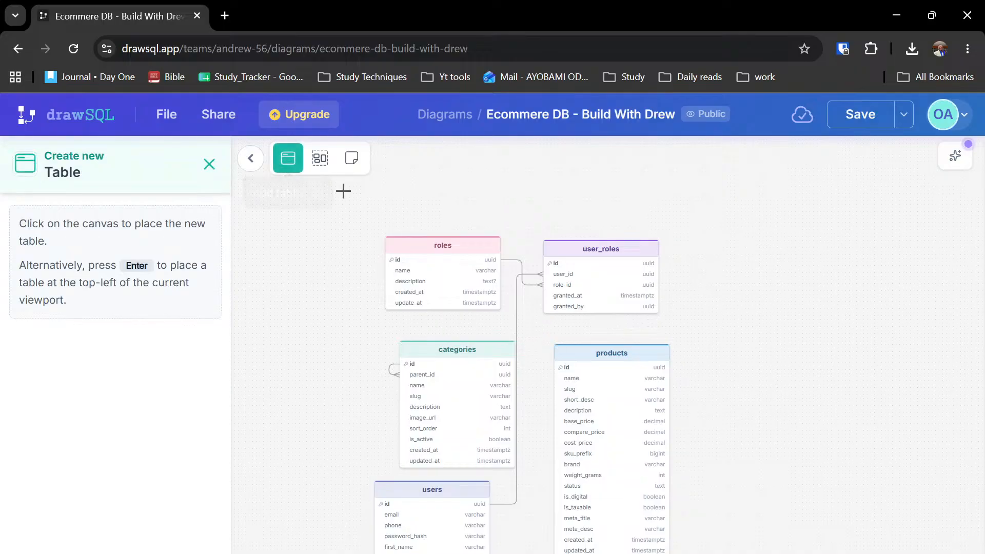
left_click(718, 279)
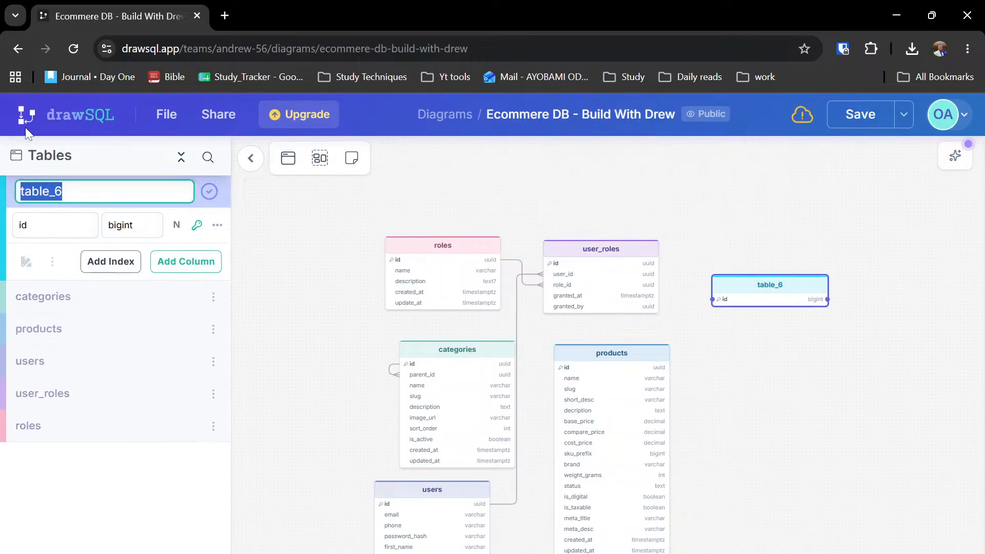
type("user")
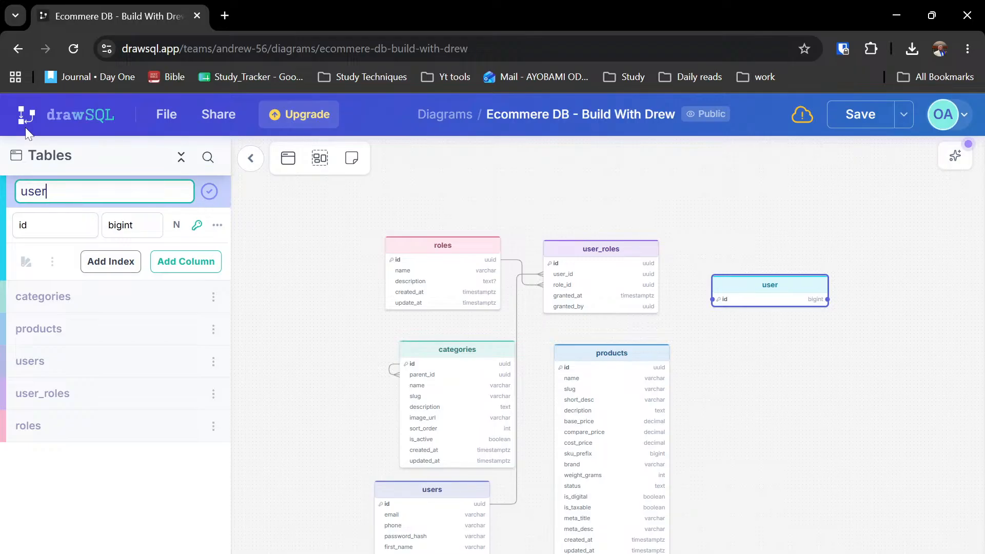
type("_sessions")
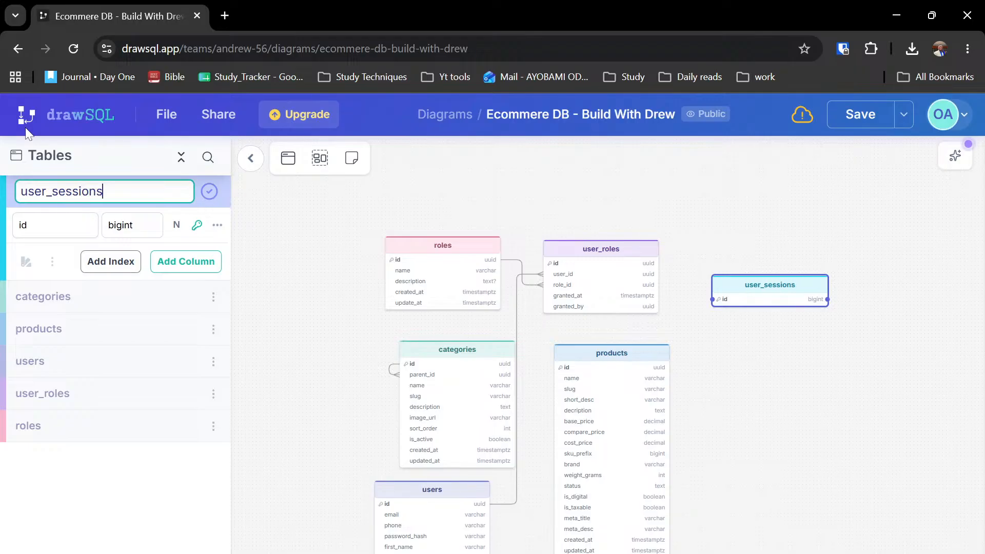
key("Return")
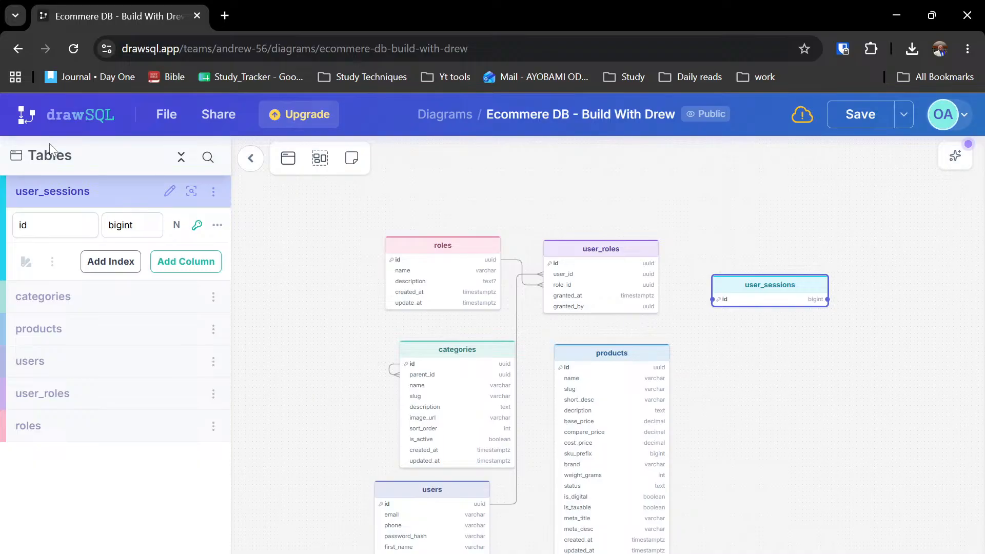
- Add the columns user_id and token_hash to the user_sessions table
left_click(180, 265)
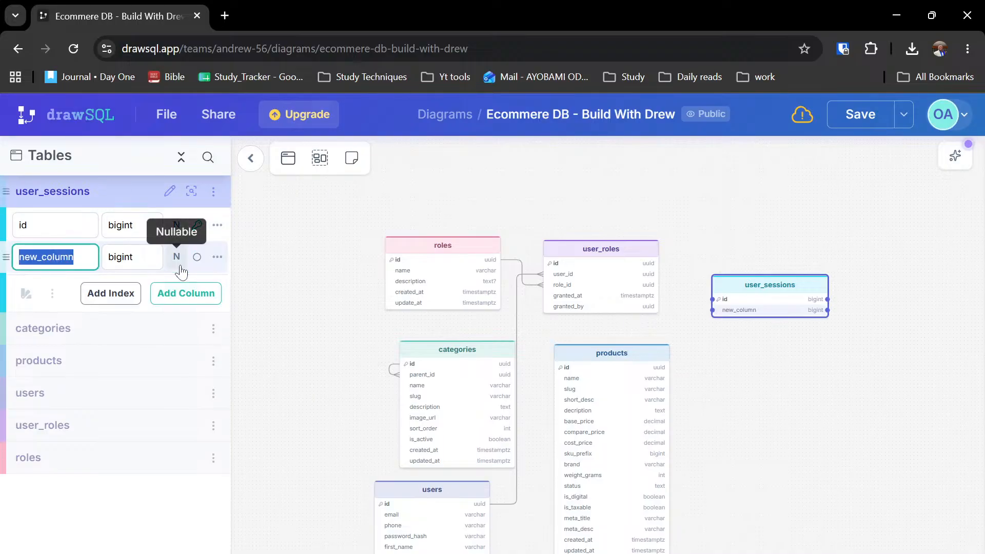
type("user_")
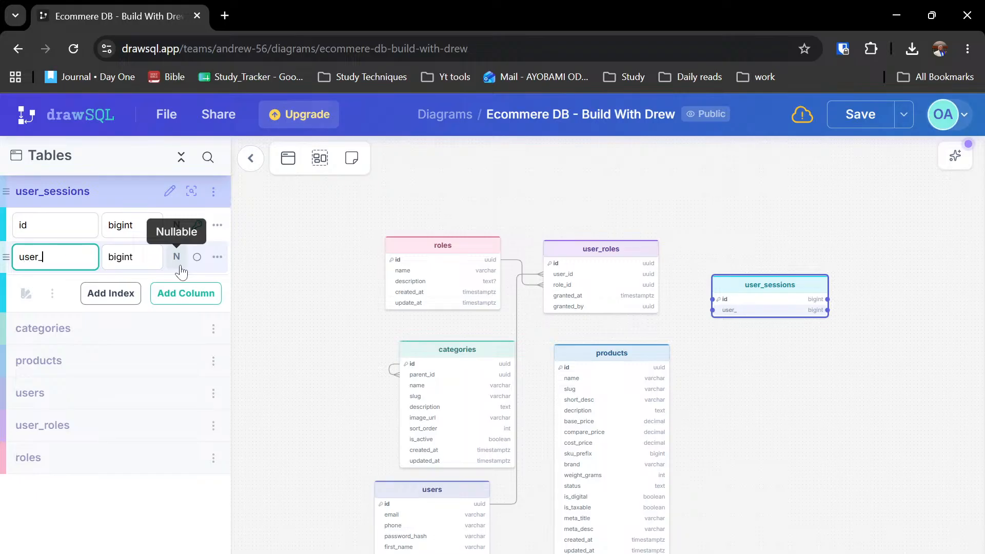
type("id")
left_click(162, 304)
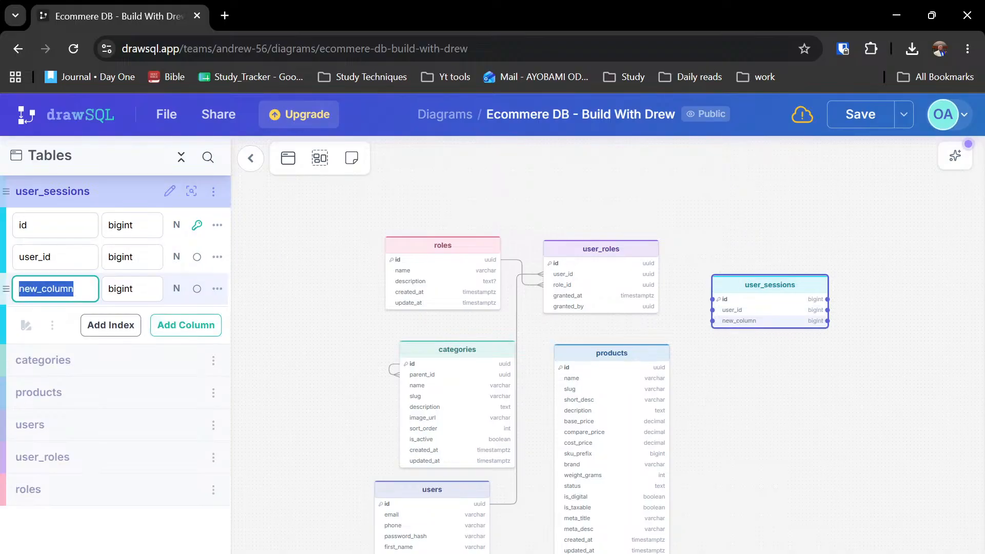
type("token_ha")
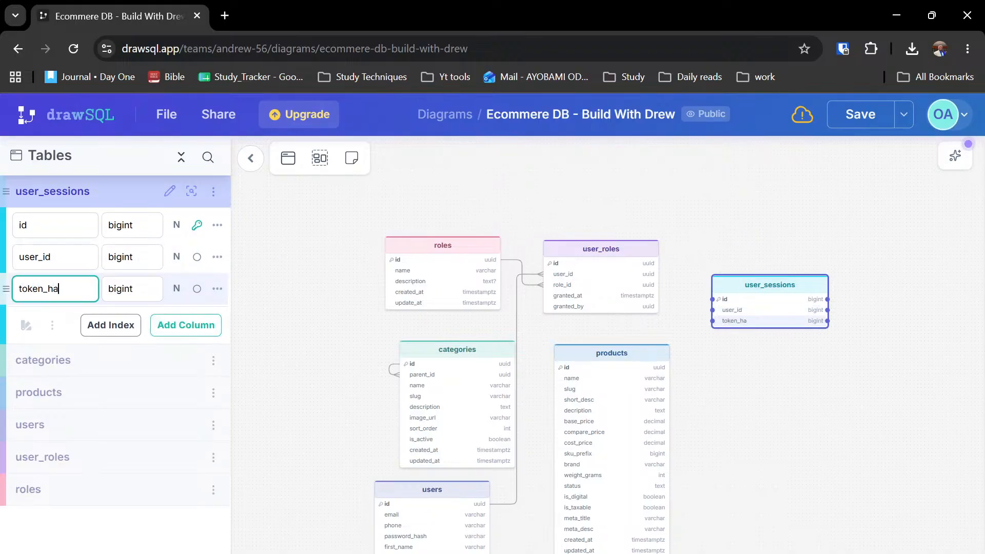
type("sh")
- Add the columns ip_address and user_agent to the user_sessions table
left_click(188, 330)
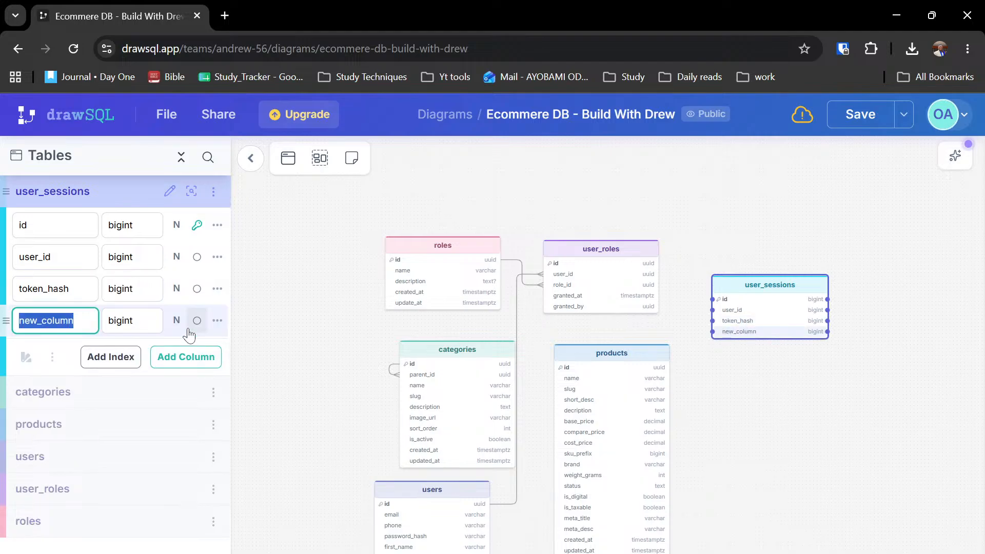
type("ip")
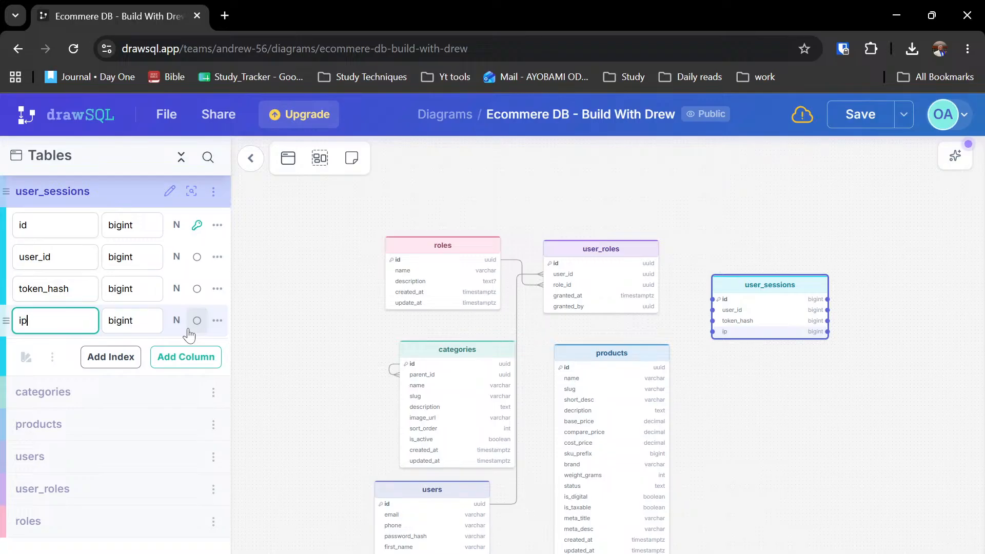
type("_address")
left_click(199, 366)
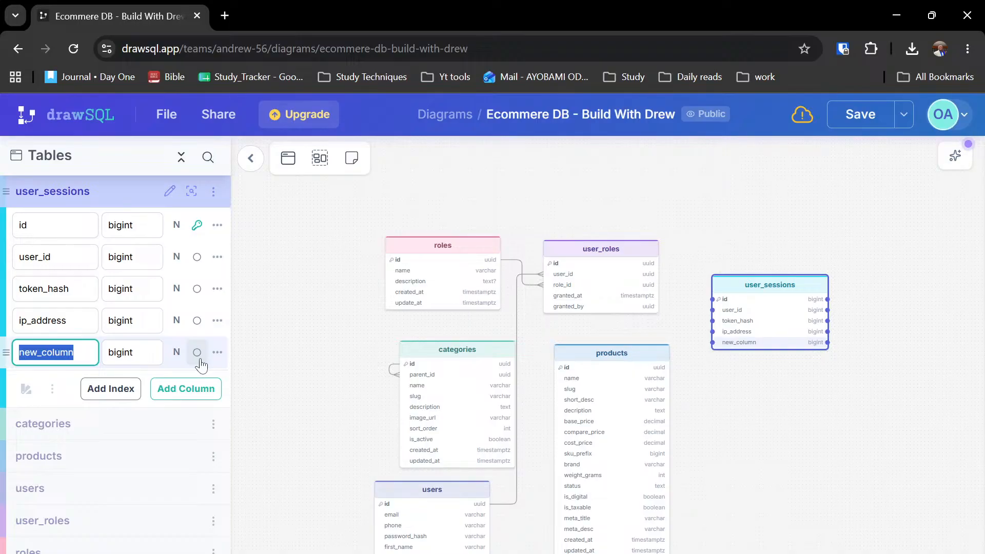
type("user_agen")
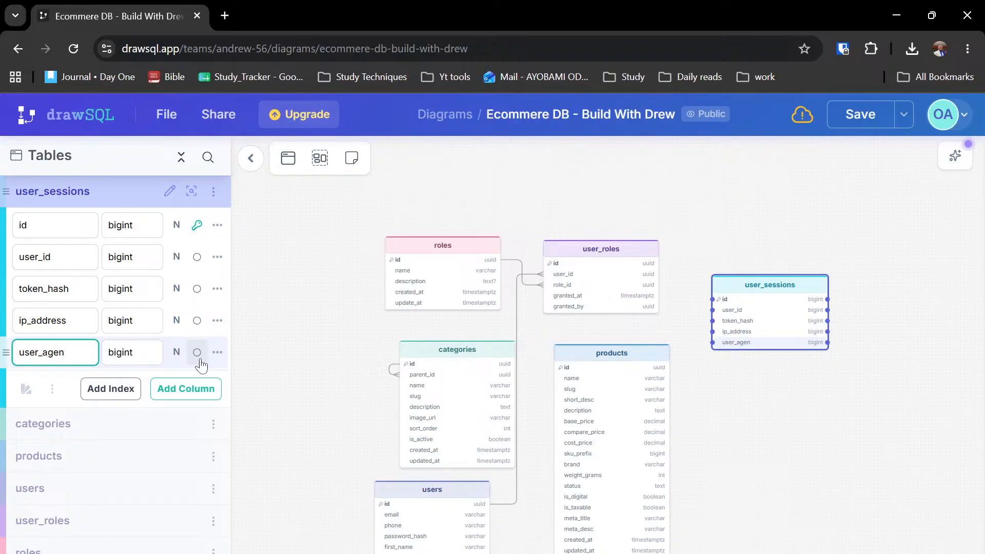
type("t")
- Add a column named expires_at to the user_sessions table
left_click(191, 395)
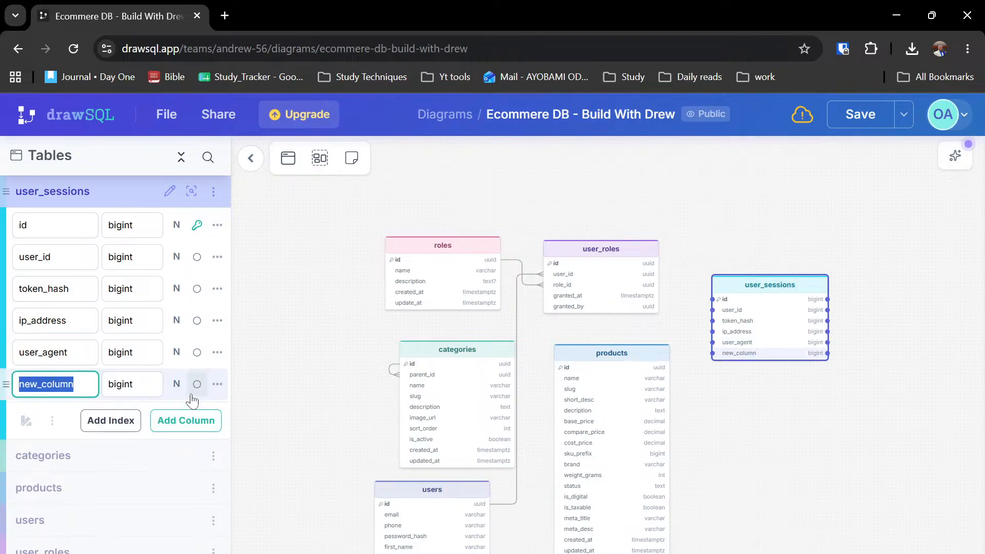
type("expr")
key("BackSpace")
type("ire")
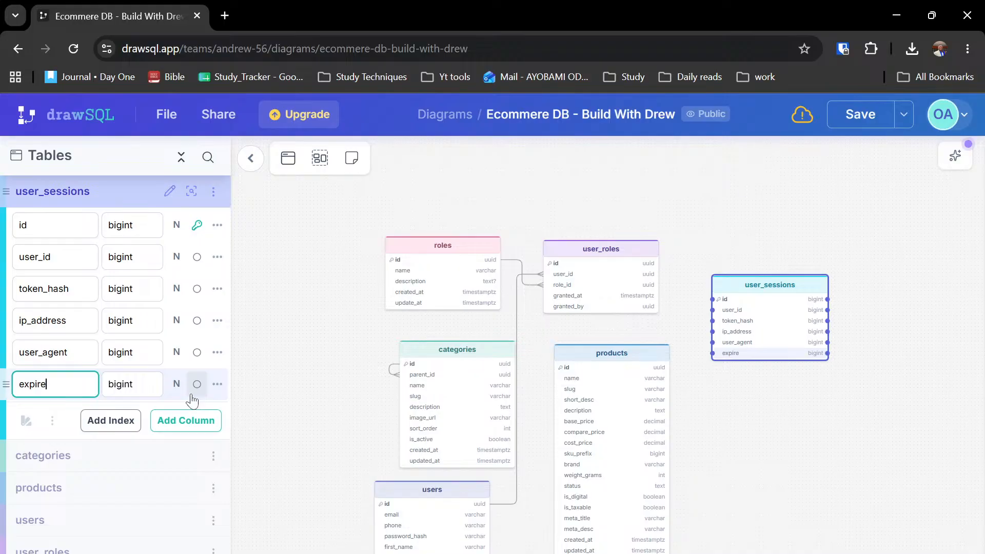
type("s-at")
key("BackSpace")
key("BackSpace")
key("BackSpace")
type("_at")
key("Return")
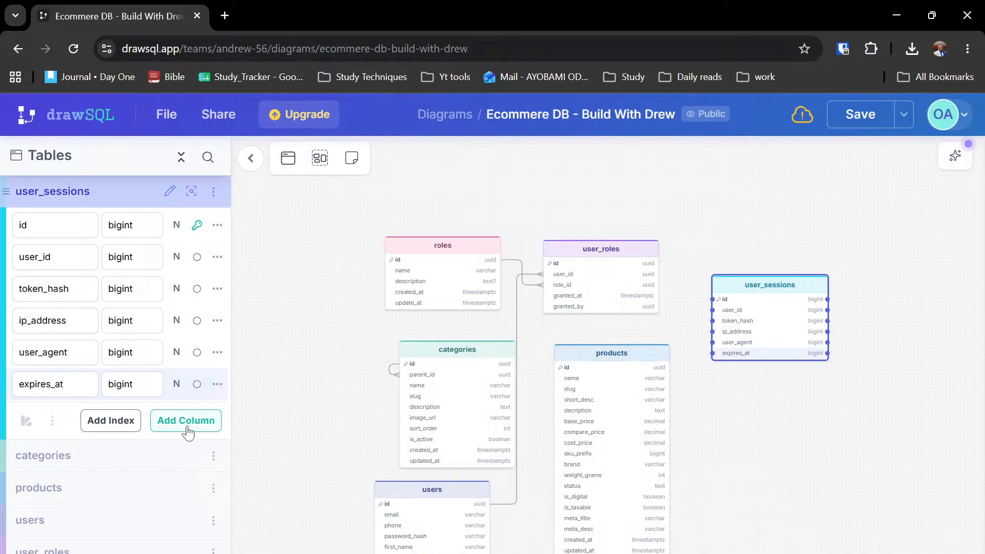
- Add the columns revoked_at and created_at to the user_sessions table and deselect the table
left_click(187, 426)
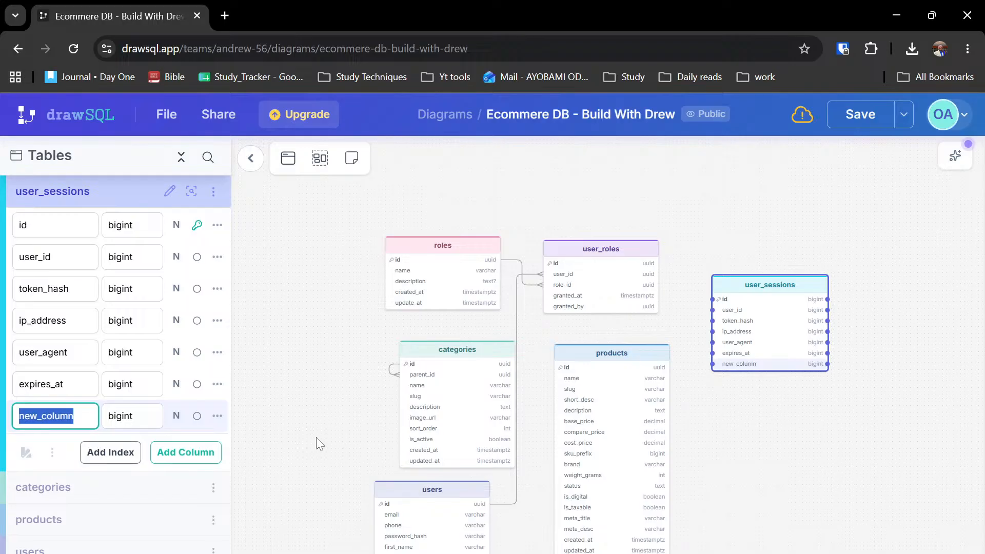
type("revoke")
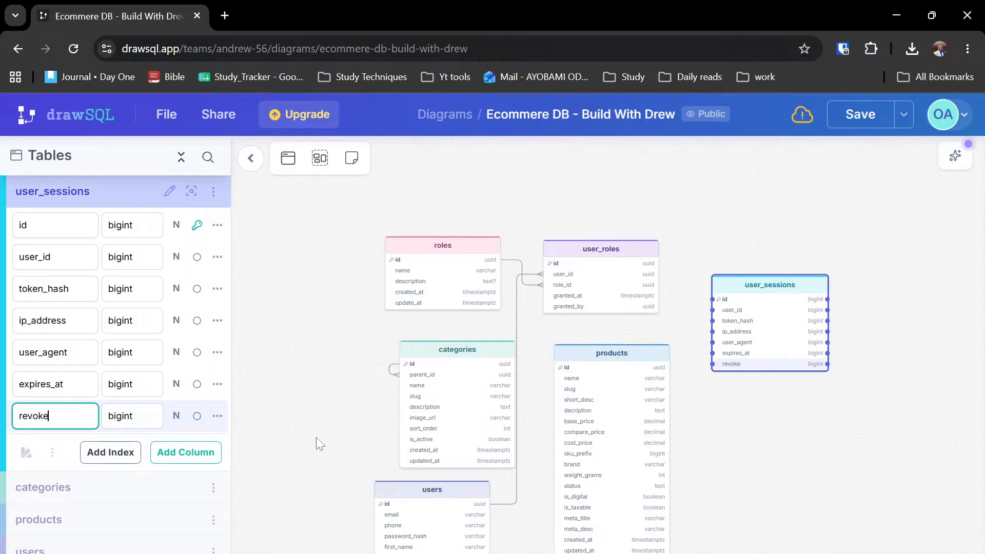
type("d_at")
left_click(184, 452)
type("cr")
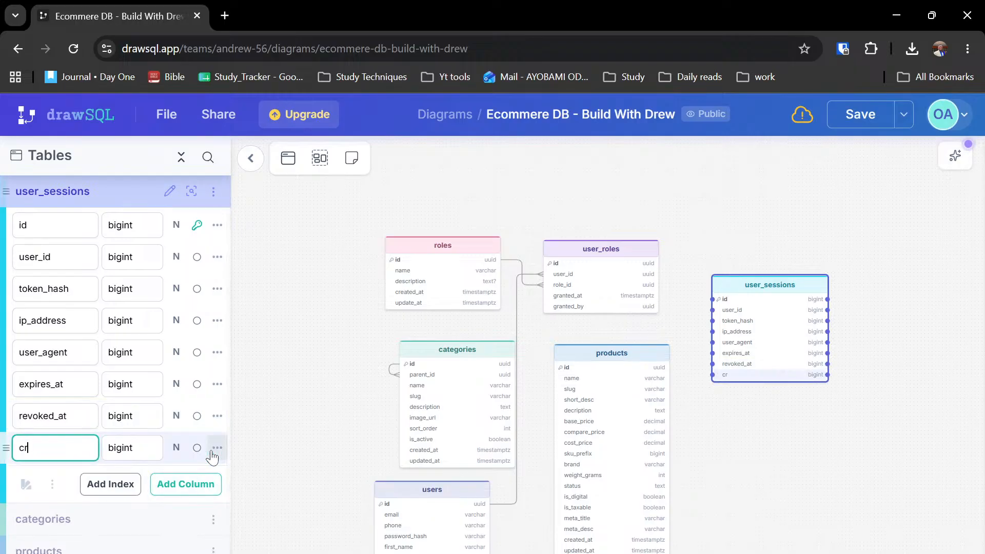
type("eated_at")
left_click(272, 349)
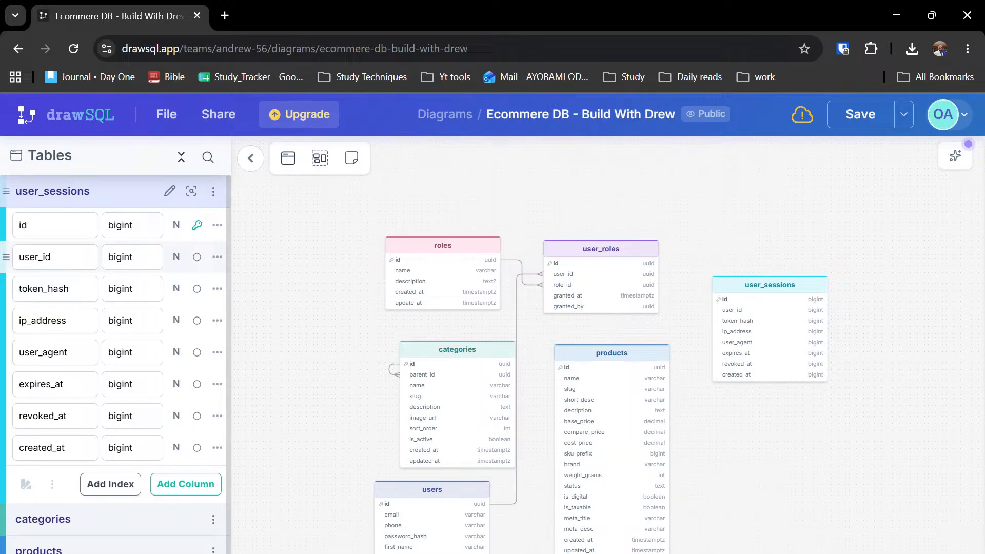
- Set the data type of the id and user_id columns in user_sessions to uuid
left_click(128, 225)
type("uuid")
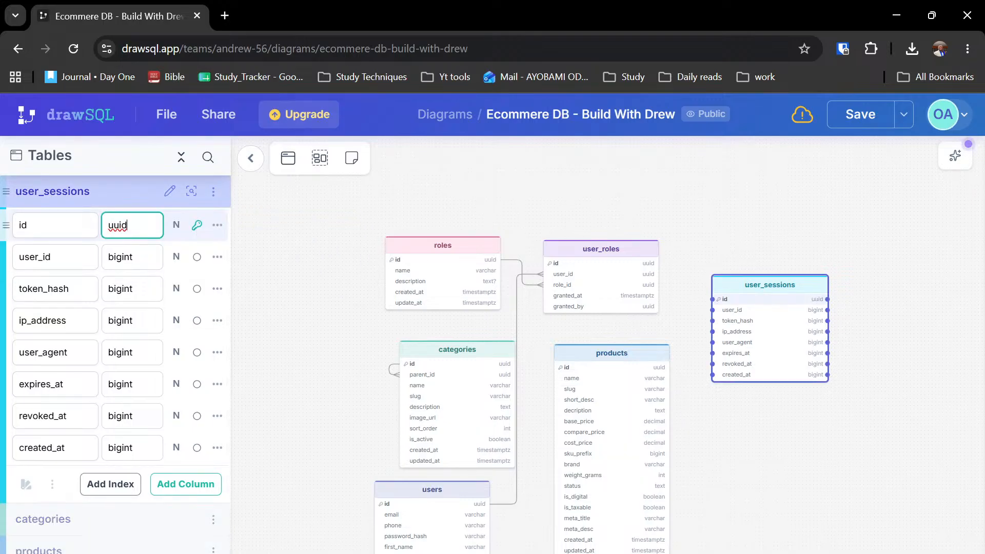
left_click(128, 257)
type("ui")
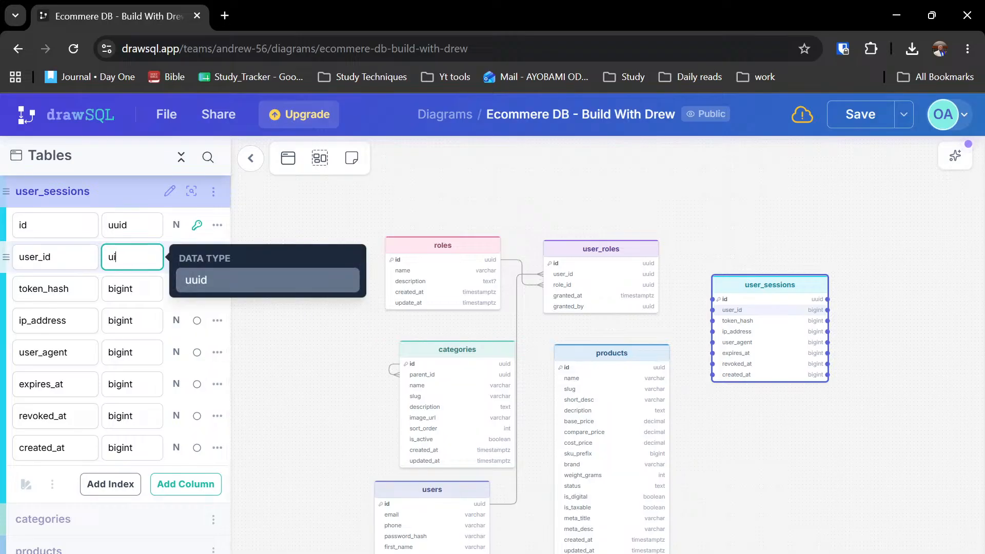
key("Return")
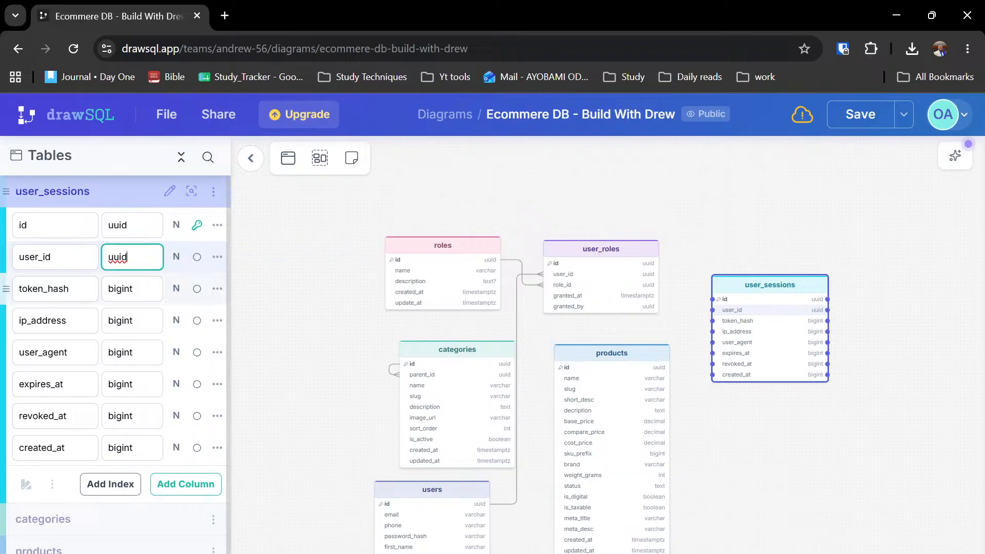
- Set the data type of the token_hash and ip_address columns in user_sessions to varchar
key("Tab")
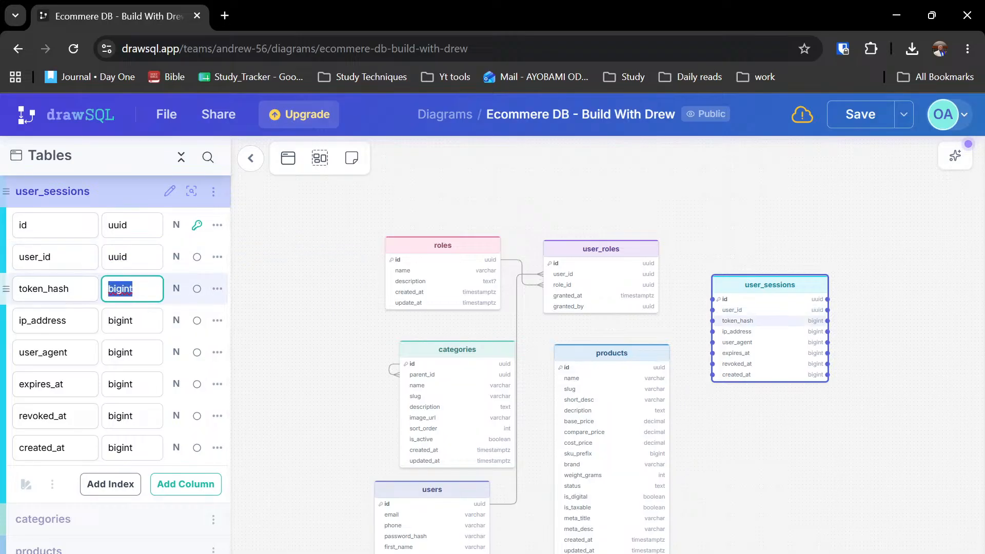
type("va")
key("Return")
key("Tab")
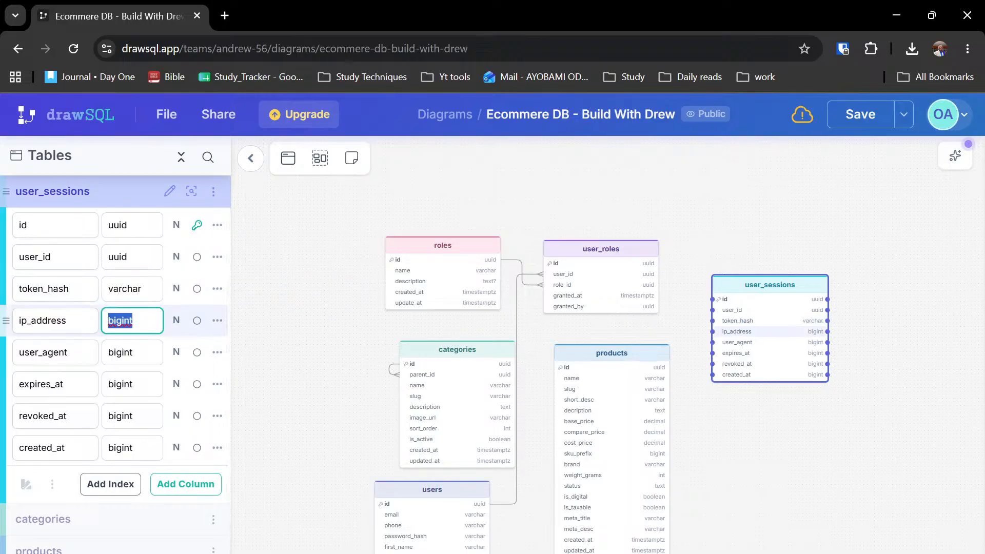
type("var")
key("Return")
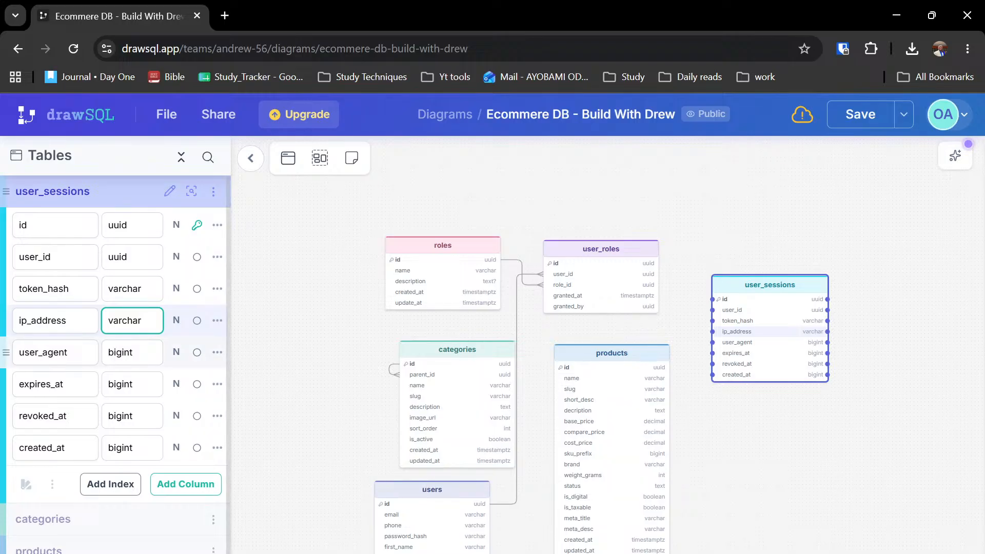
- Set the user_agent column of user_sessions to text and its expires_at column to timestamptz
double_click(135, 352)
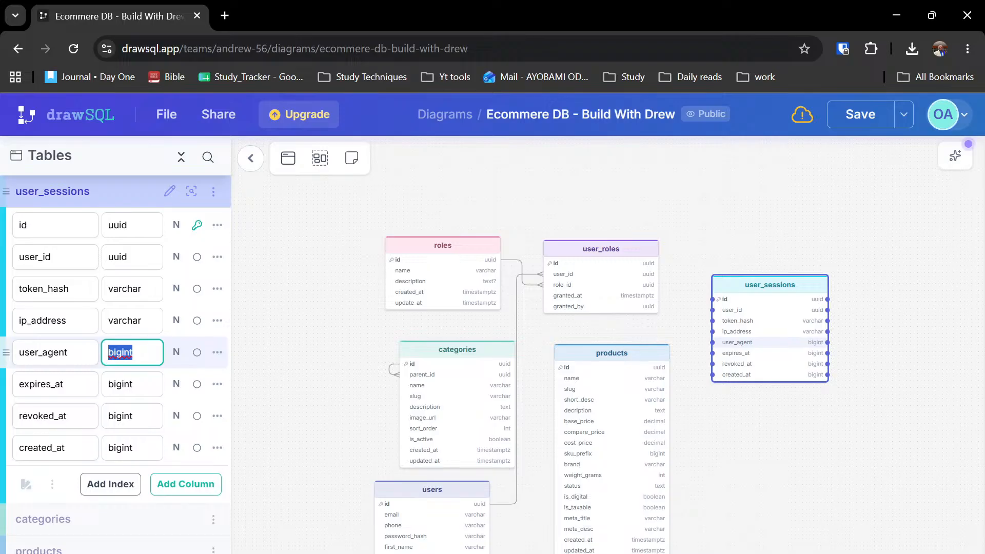
type("te")
key("Return")
double_click(127, 384)
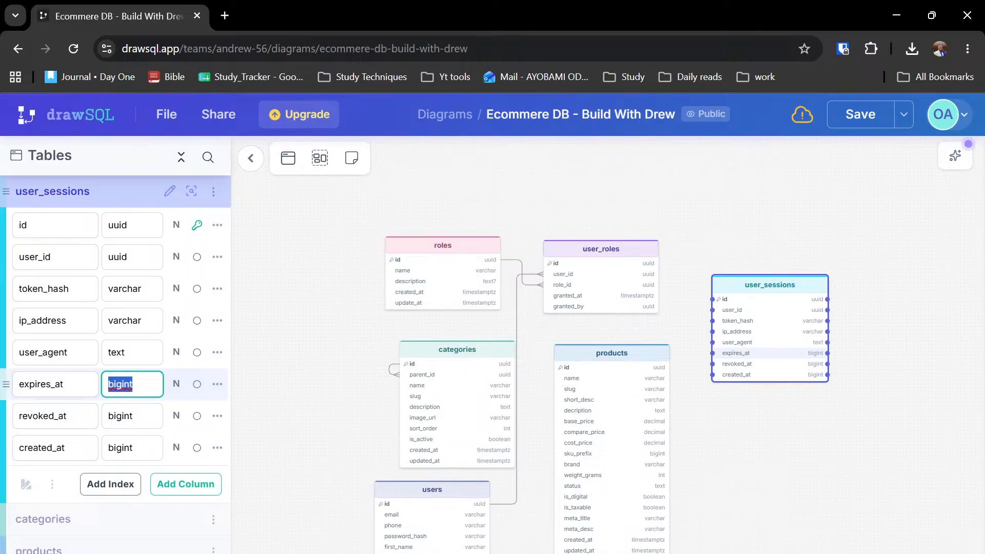
type("tim")
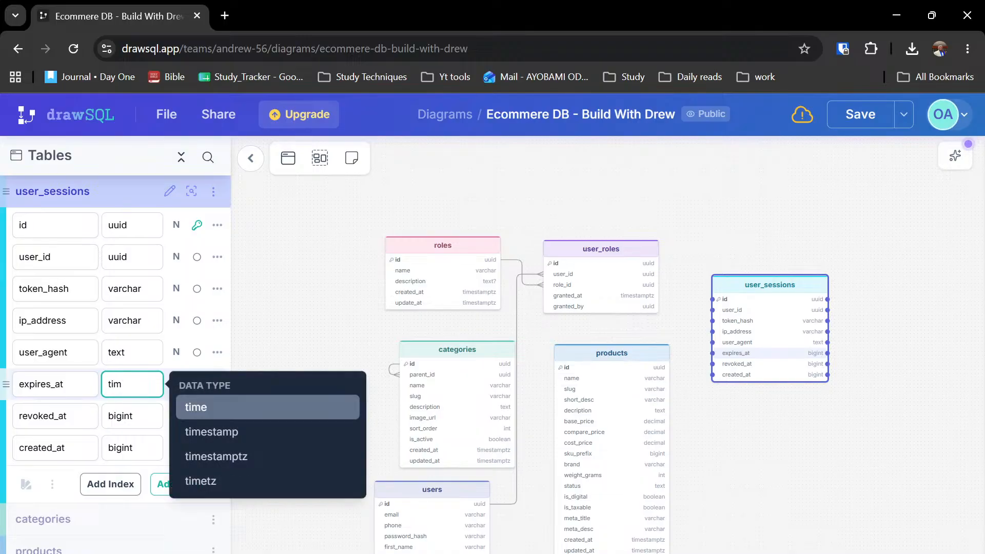
key("Down")
key("Down")
key("Return")
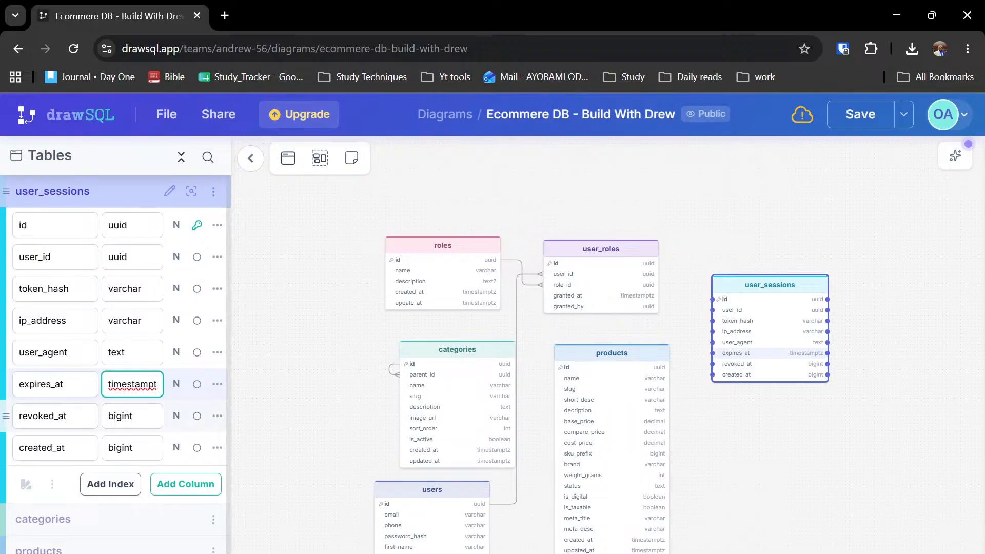
- Set the revoked_at and created_at columns of user_sessions to timestamptz and deselect the table
double_click(121, 416)
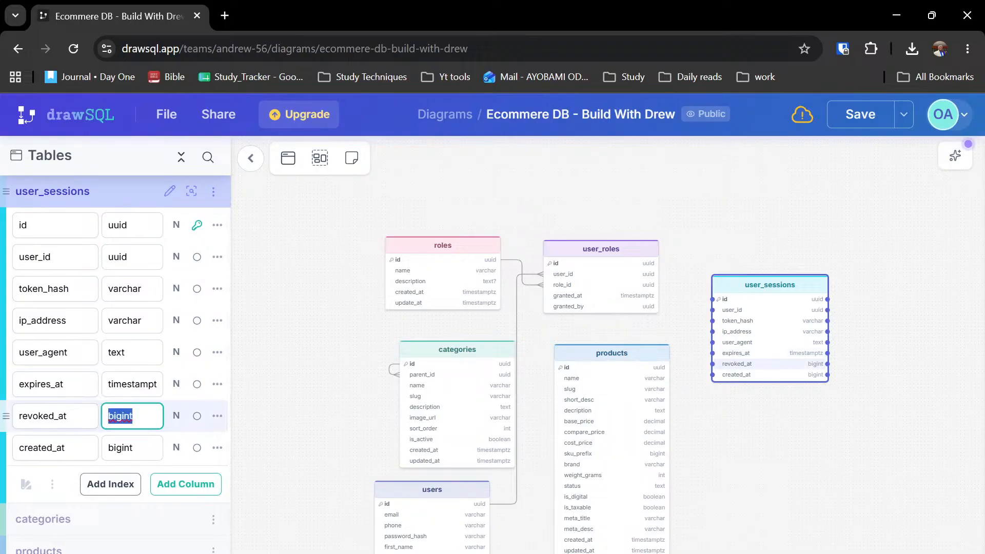
type("tim")
key("Down")
key("Down")
key("Return")
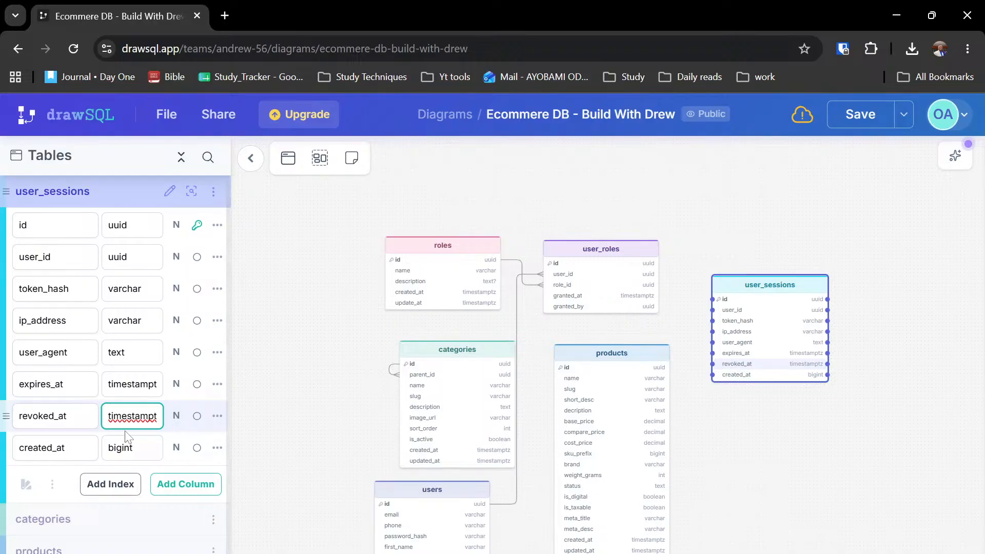
double_click(125, 448)
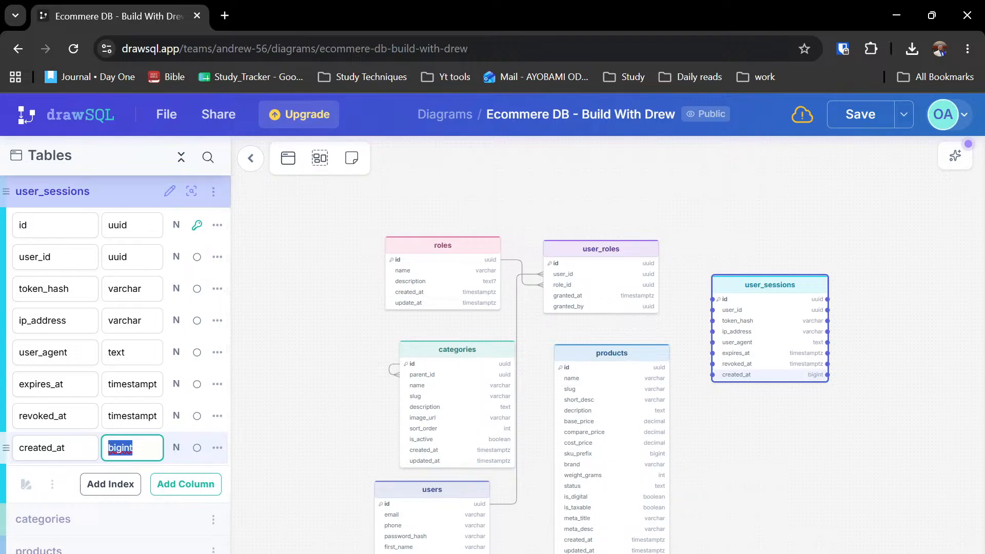
type("tim")
key("Down")
key("Down")
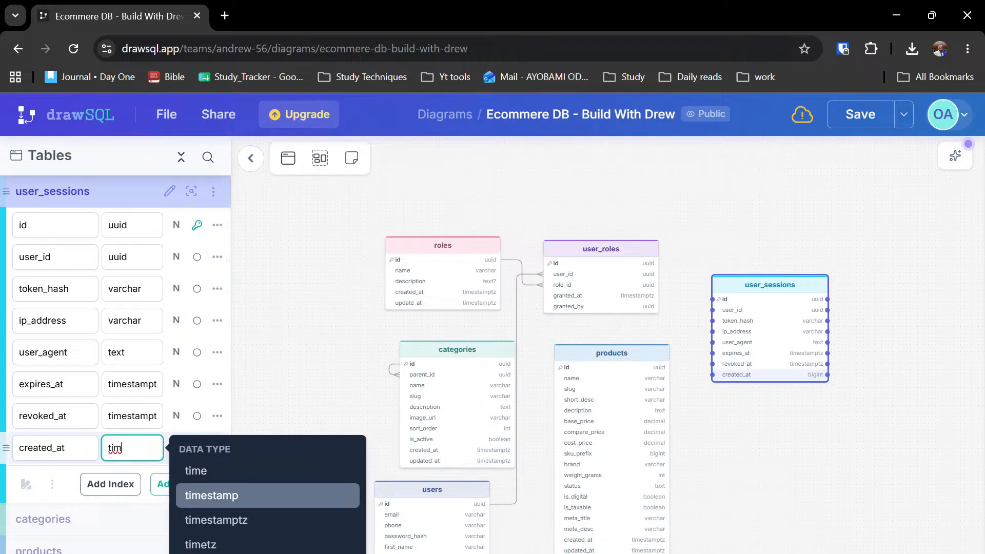
key("Return")
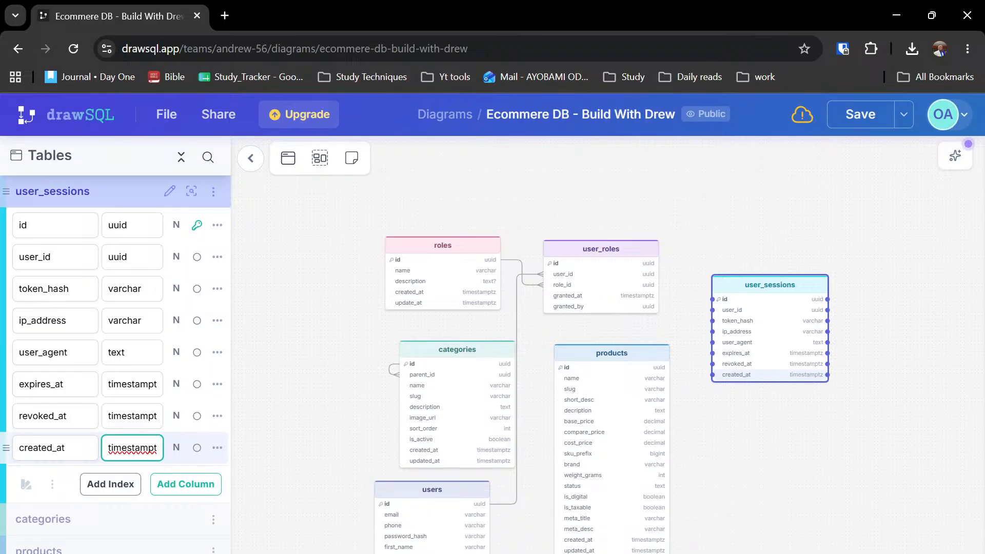
left_click(336, 459)
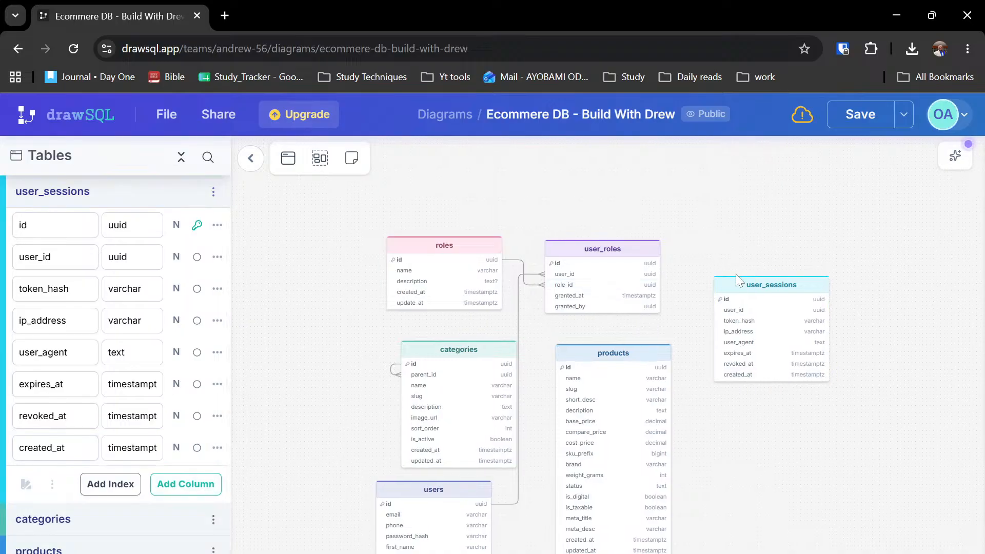
- Rearrange the diagram by moving products down, placing user_sessions between user_roles and products, and shifting categories slightly up and left
left_click_drag(751, 292, 755, 248)
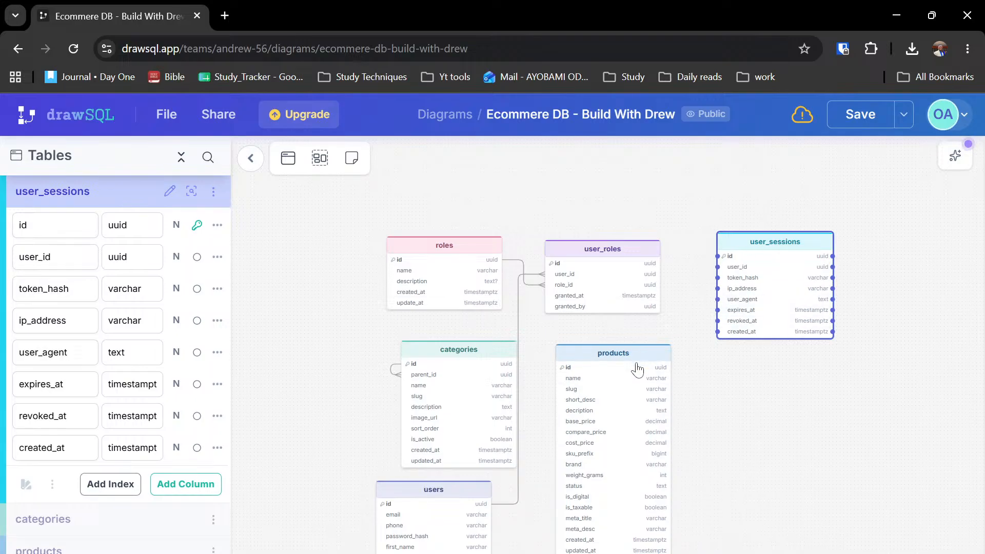
left_click_drag(641, 371, 642, 522)
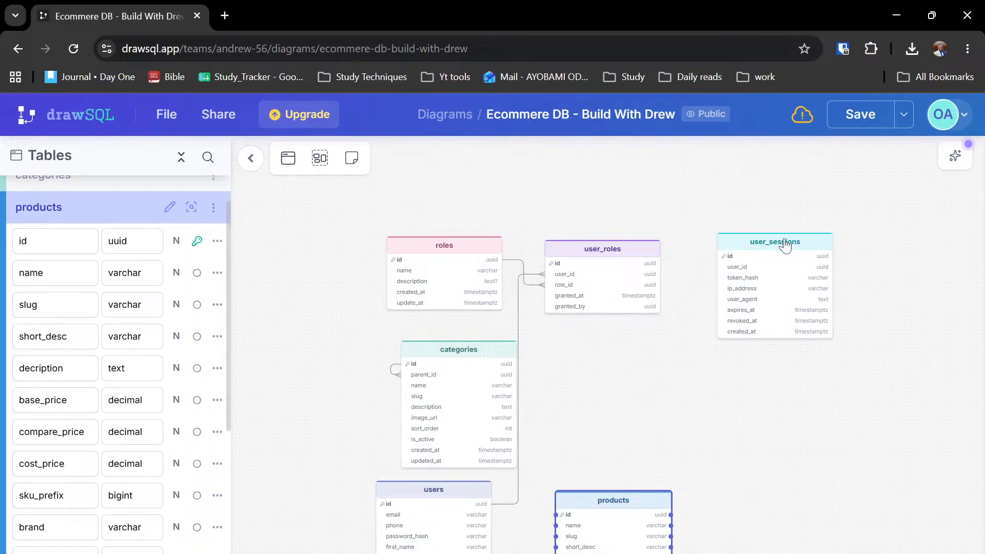
left_click_drag(785, 245, 627, 363)
mouse_move(499, 349)
left_mouse_down()
mouse_move(485, 351)
mouse_move(480, 337)
mouse_move(488, 340)
left_mouse_up()
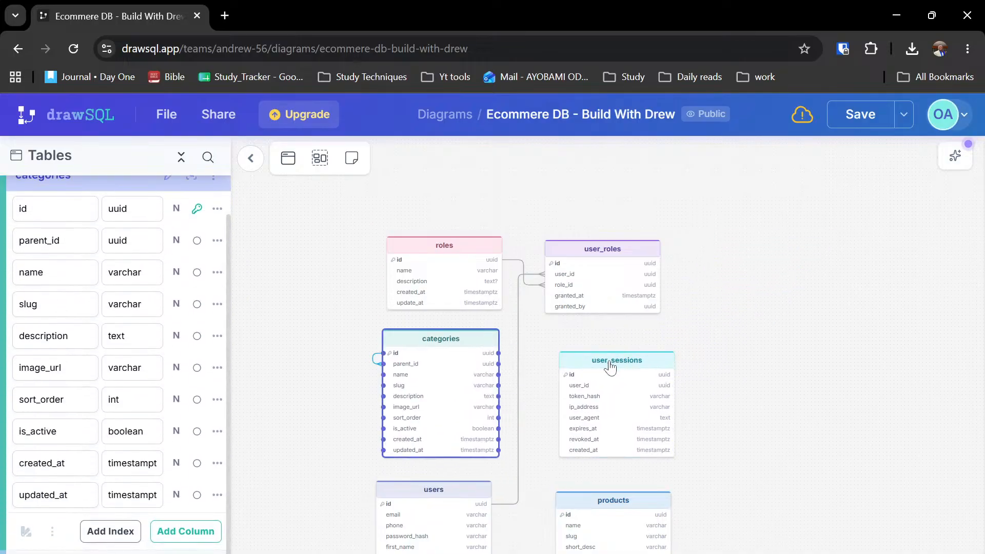
- Link id in users to user_id in user_sessions as a 1:N relationship, and shift the categories table down and left of the connectors
left_click(456, 500)
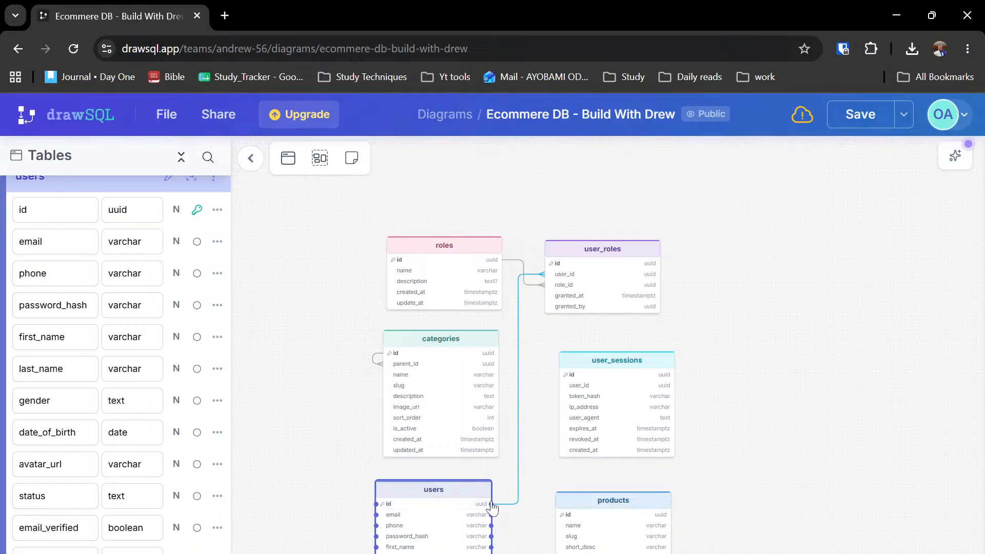
key("ctrl+z")
left_click_drag(496, 487, 567, 386)
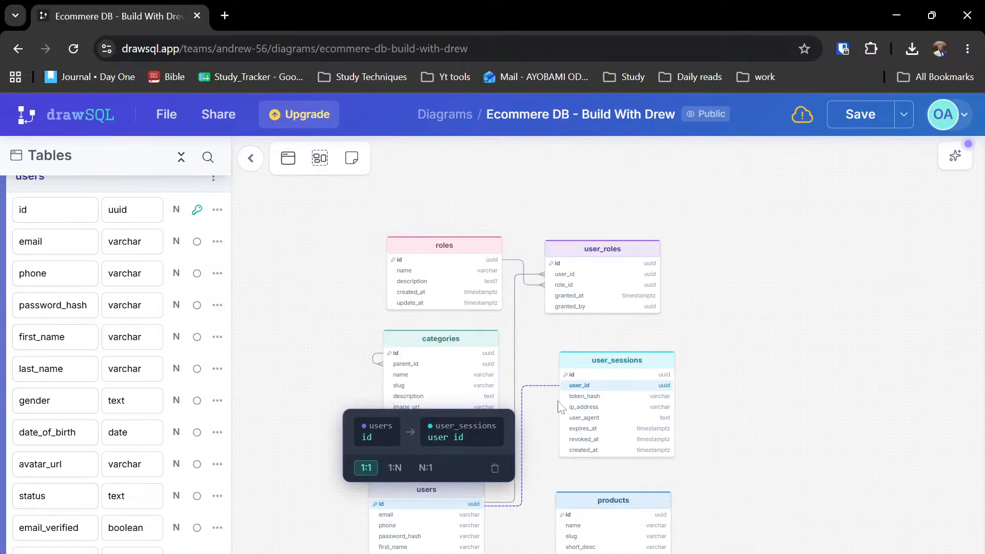
left_click(394, 467)
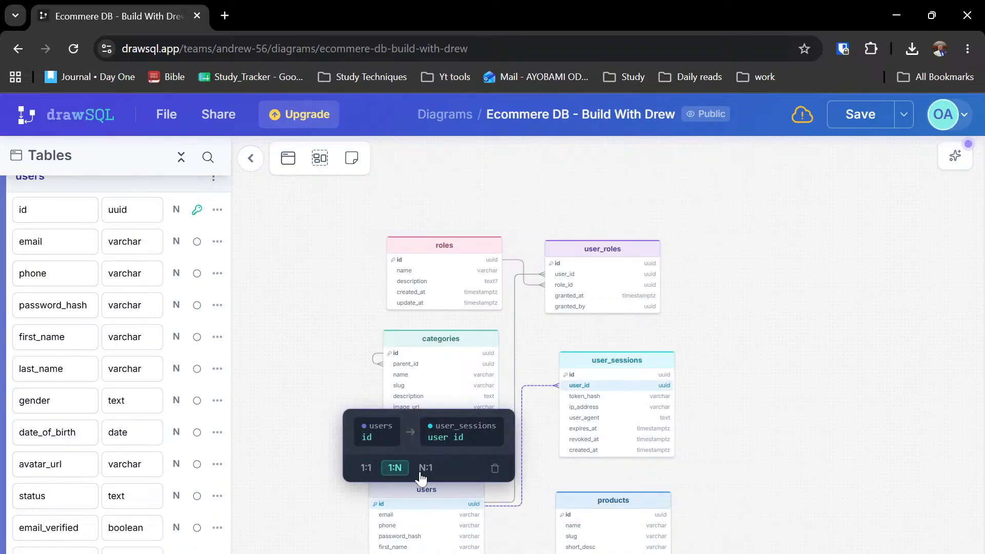
left_click(568, 473)
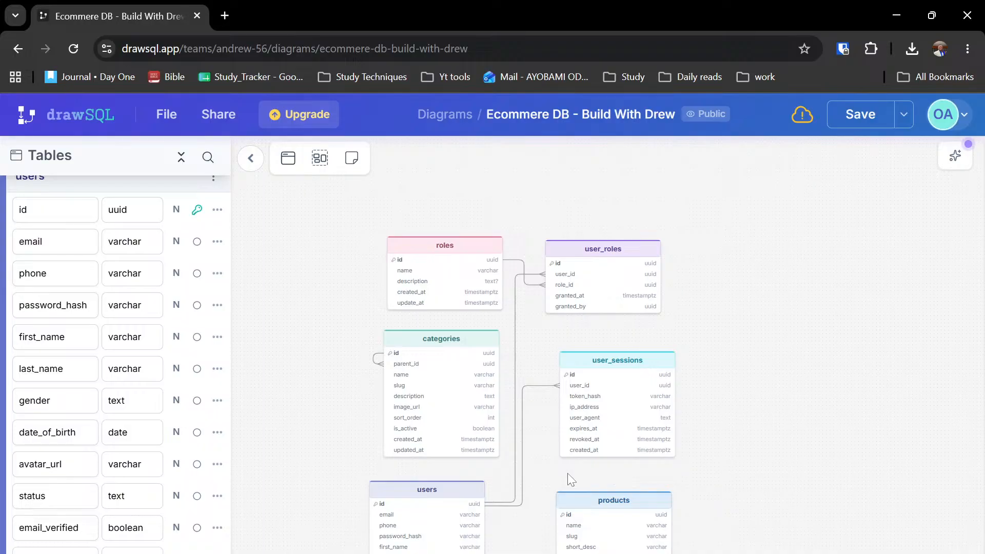
left_click_drag(482, 334, 469, 363)
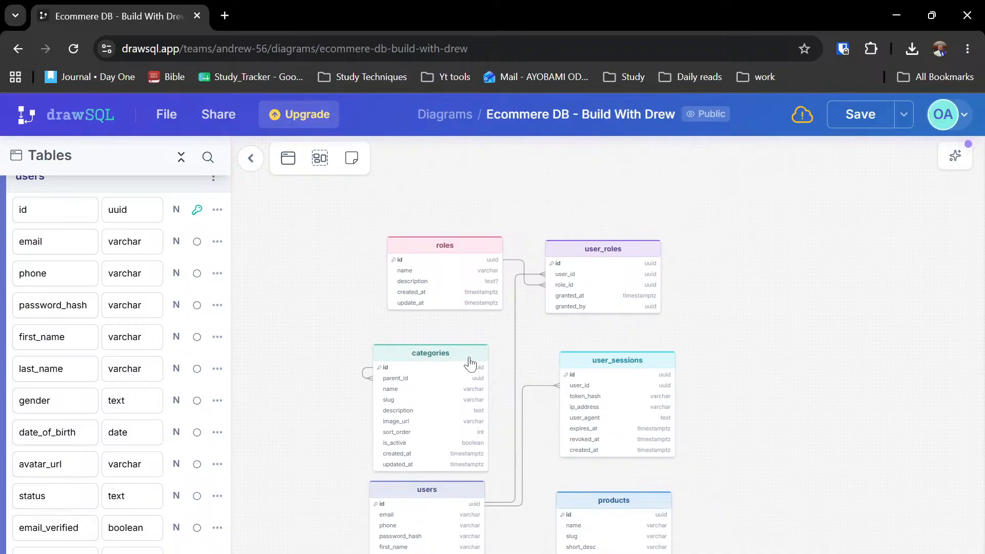
left_click(724, 413)
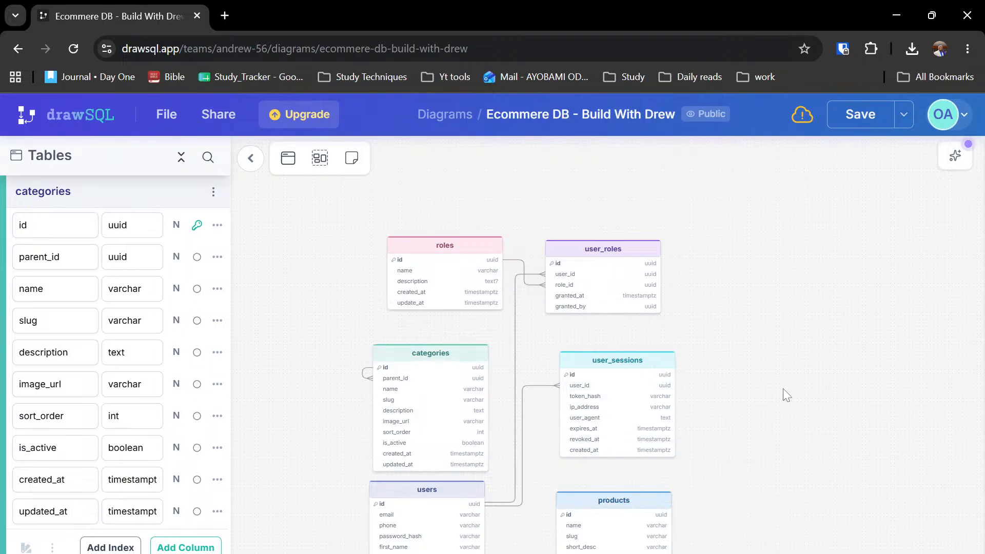
- Add a new table named carts in the empty space below the products table
scroll(783, 388, "down", 3)
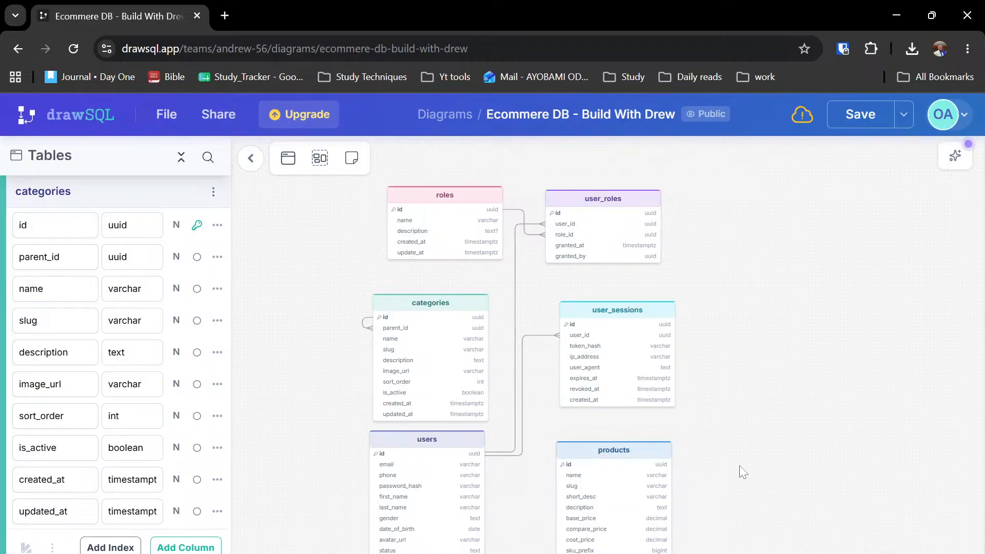
scroll(743, 467, "down", 15)
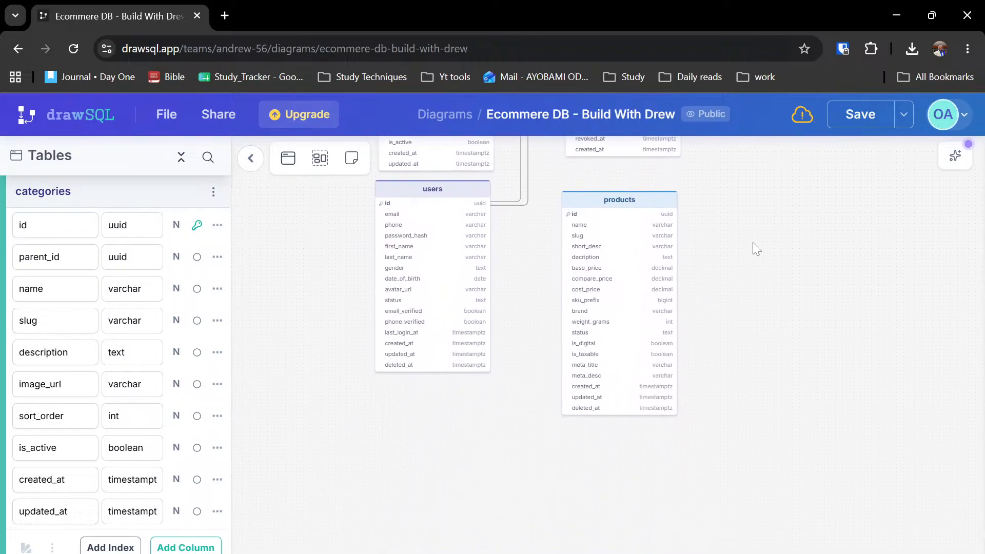
left_click_drag(763, 413, 758, 336)
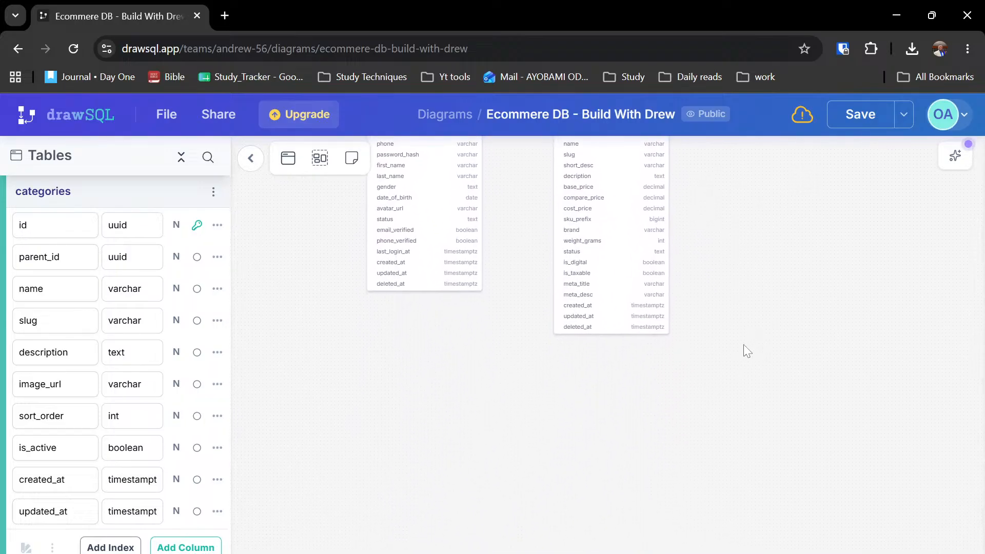
left_click(288, 158)
left_click(585, 372)
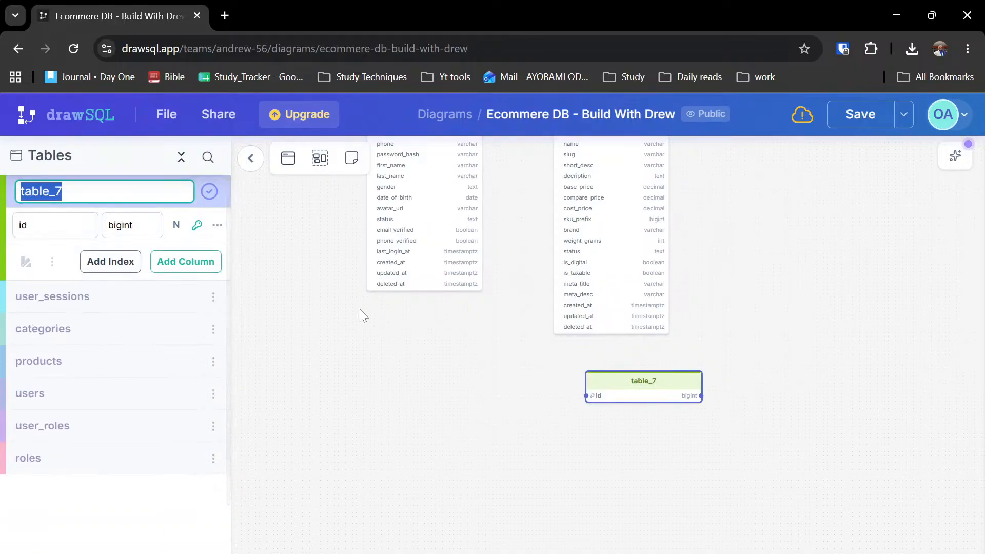
type("carts")
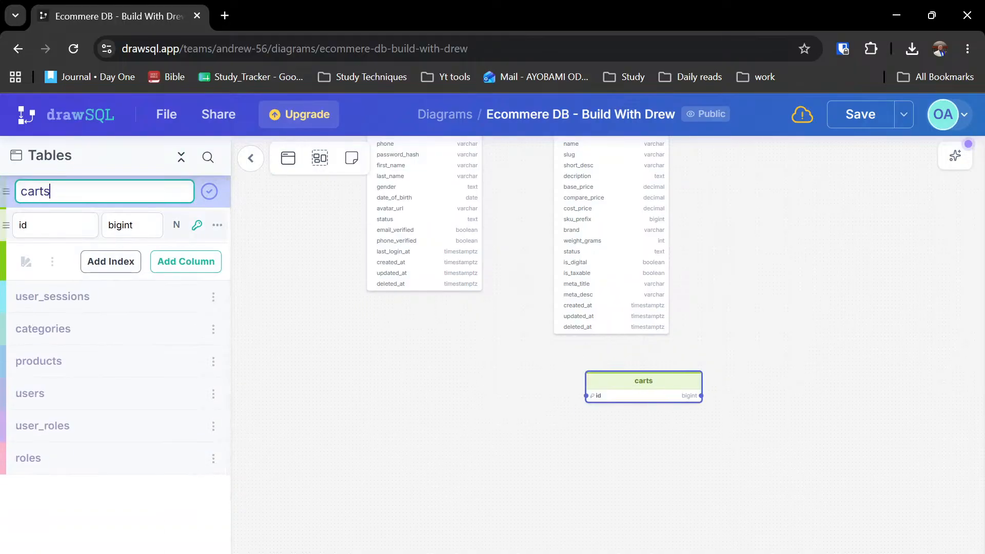
- Add a column named user_id to the carts table
left_click(186, 262)
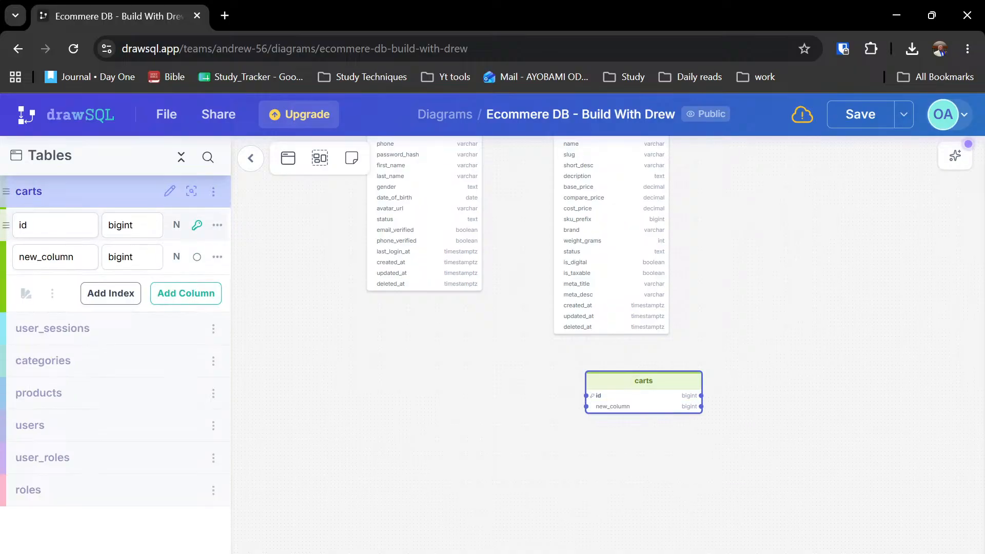
left_click(64, 257)
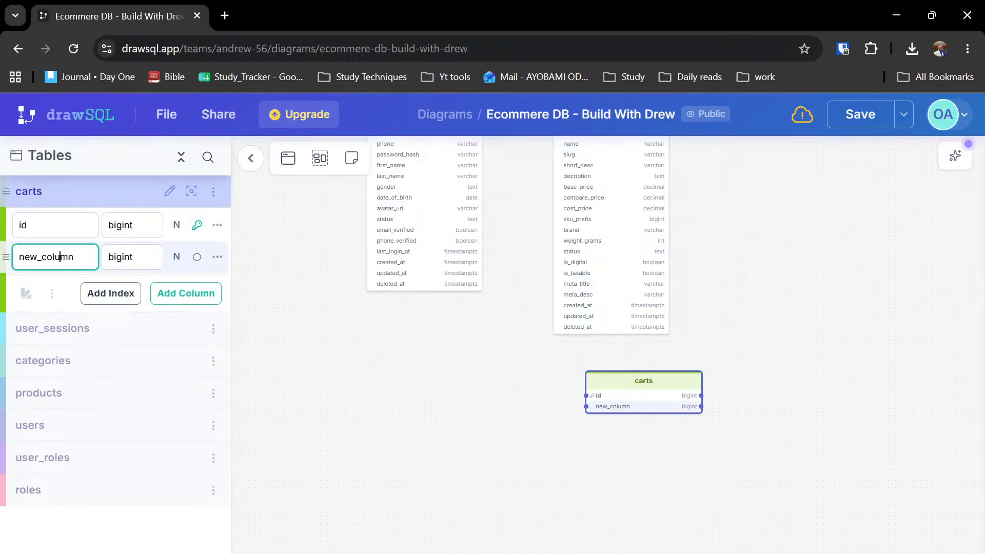
double_click(64, 257)
type("u")
key("BackSpace")
type("ser_id")
key("Return")
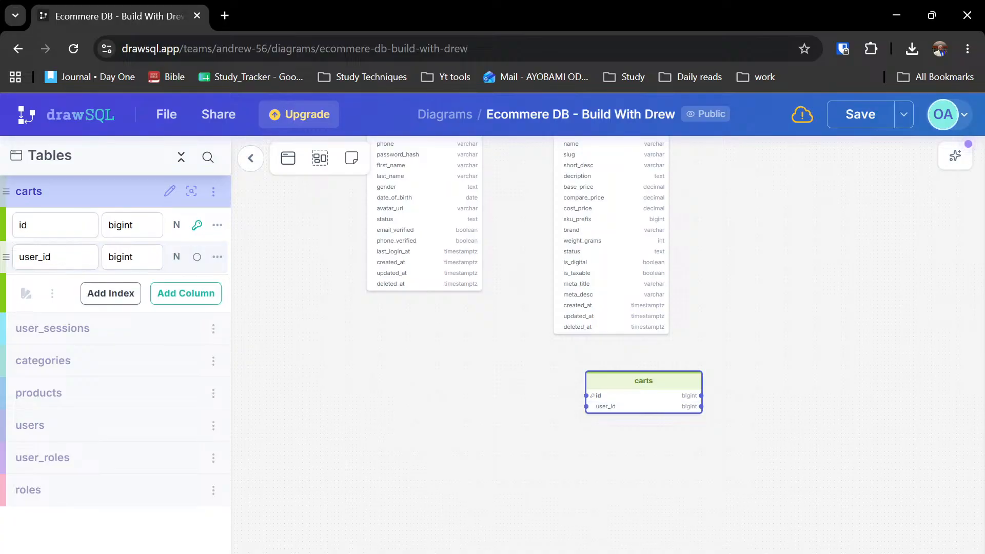
- Add columns named session_id and expires_at to the carts table, below user_id
left_click(169, 307)
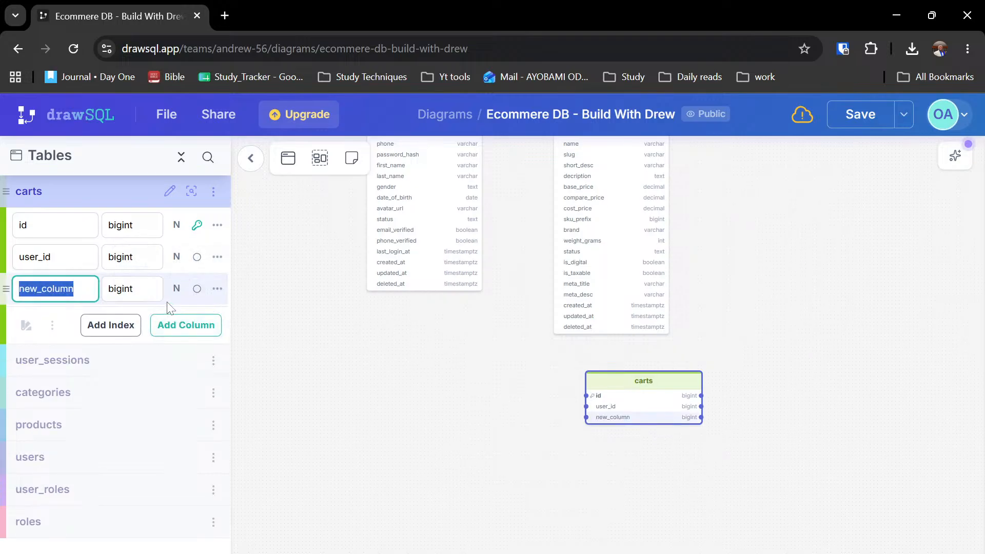
type("sess")
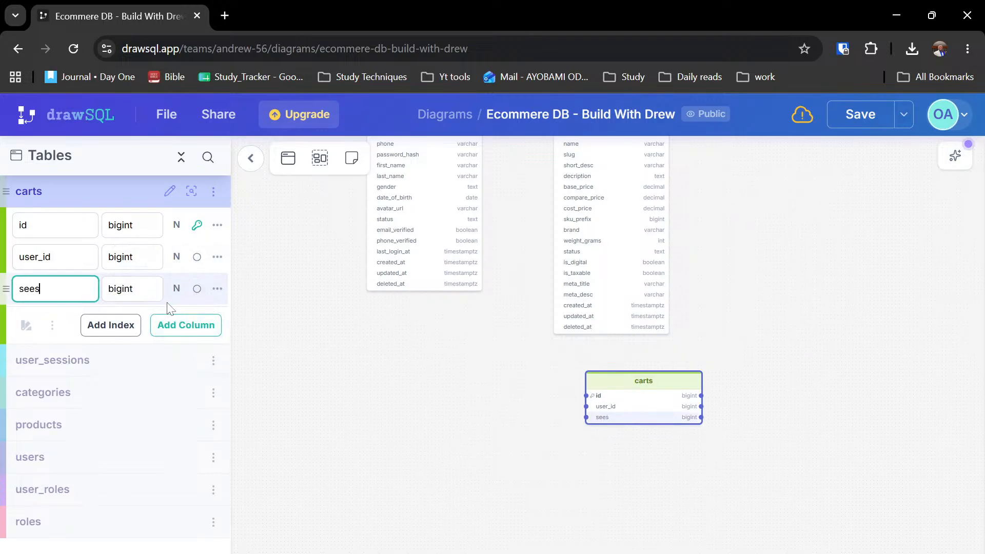
key("BackSpace")
key("BackSpace")
type("ssion_is")
key("Return")
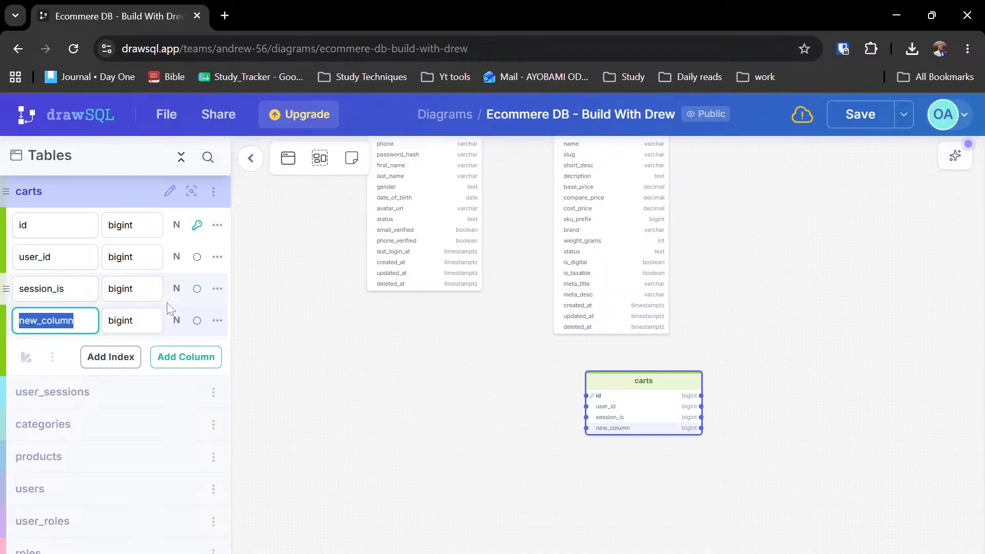
type("e")
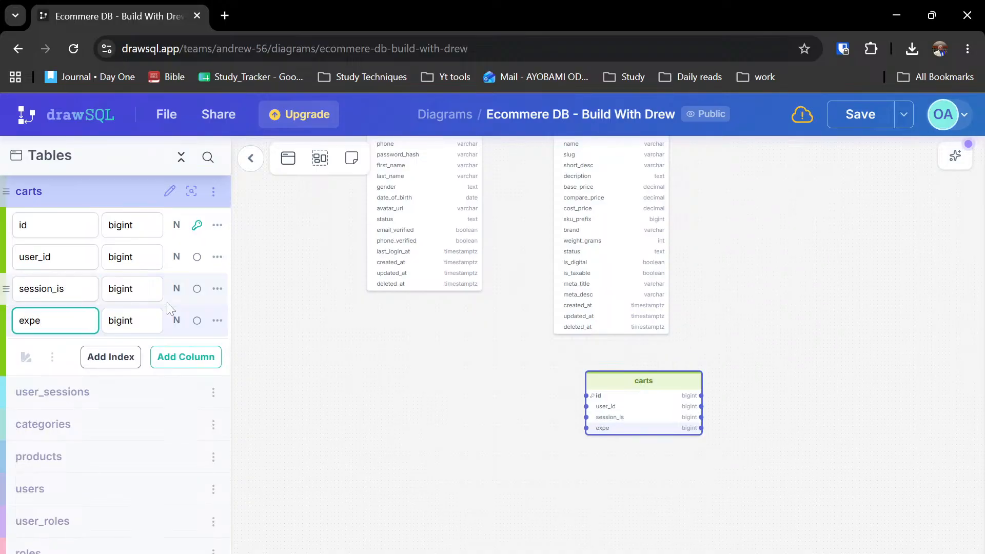
key("BackSpace")
type("ires_at")
key("Return")
left_click(64, 289)
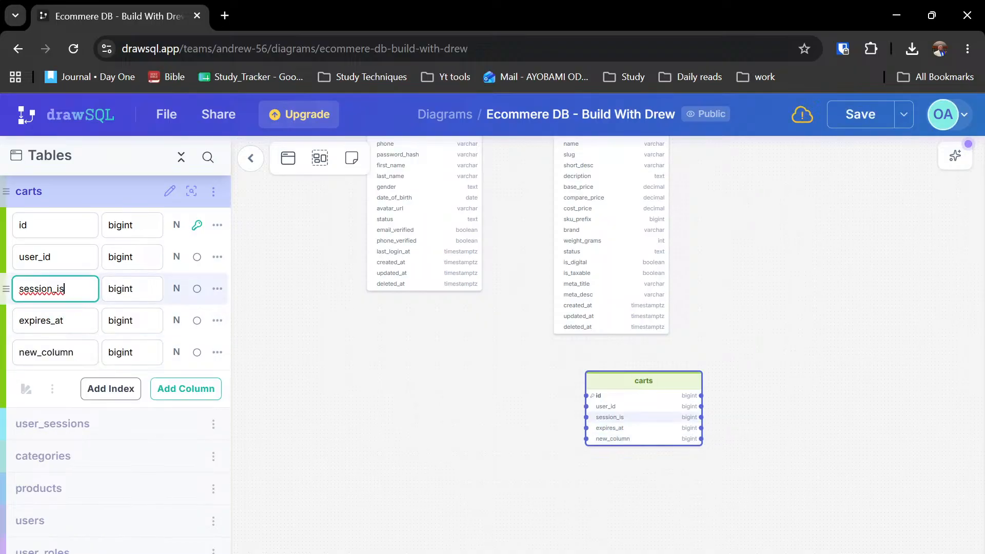
key("BackSpace")
type("d")
- Name the new column below expires_at in the carts table created_at
left_click(60, 352)
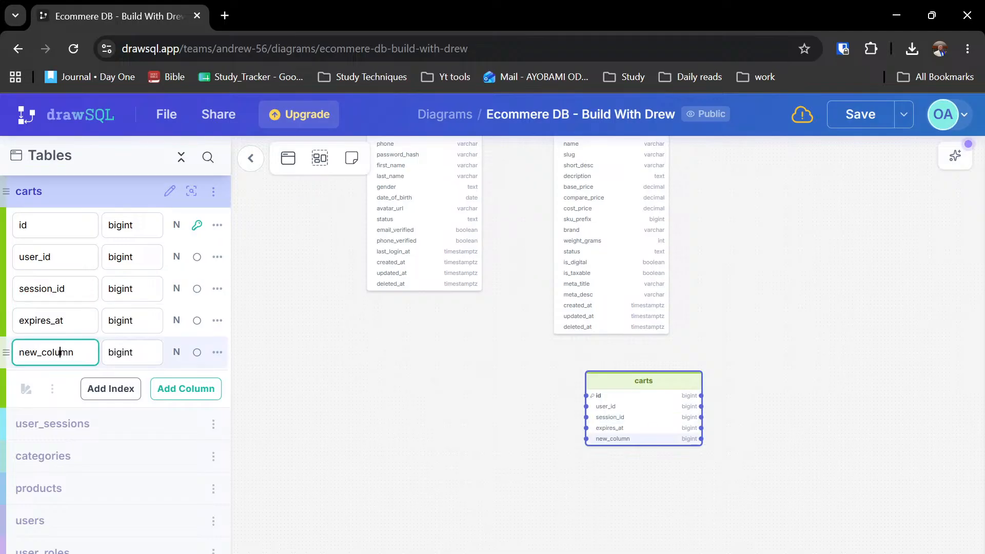
type("c")
key("ctrl+a")
type("created")
type("-a")
key("BackSpace")
key("BackSpace")
key("BackSpace")
type("d_at")
key("Return")
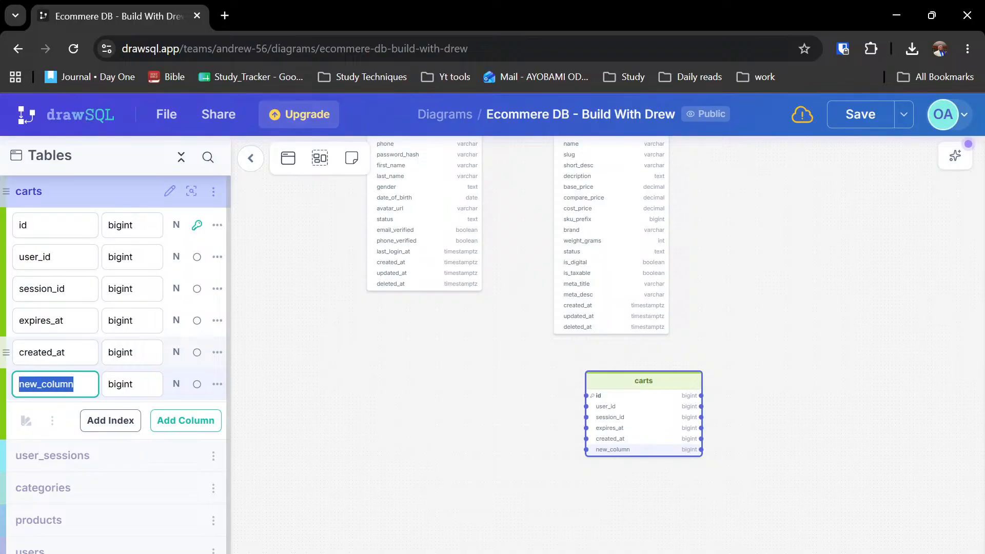
- Add a deleted_at column with the timestamptz data type below created_at in the carts table
type("deleted")
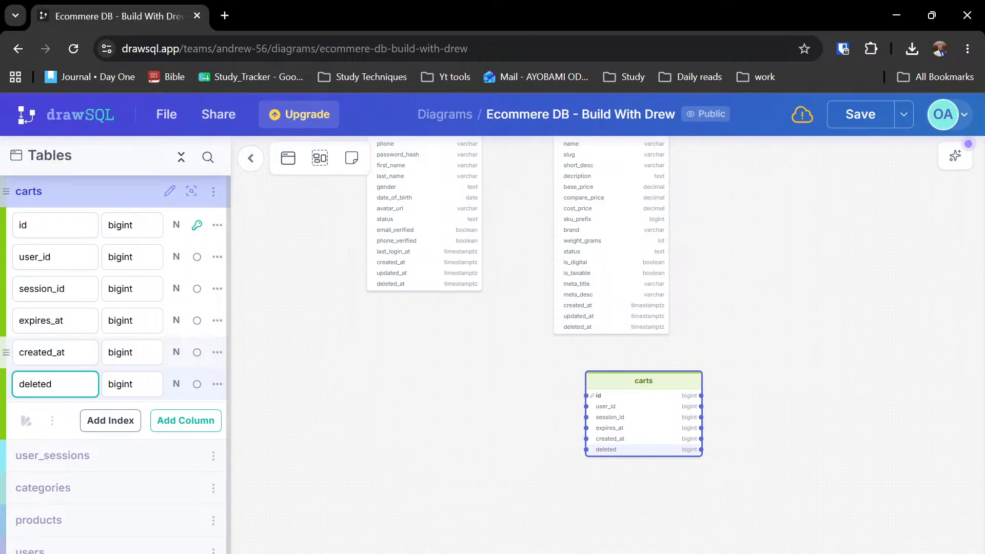
type("_at")
key("Tab")
type("tim")
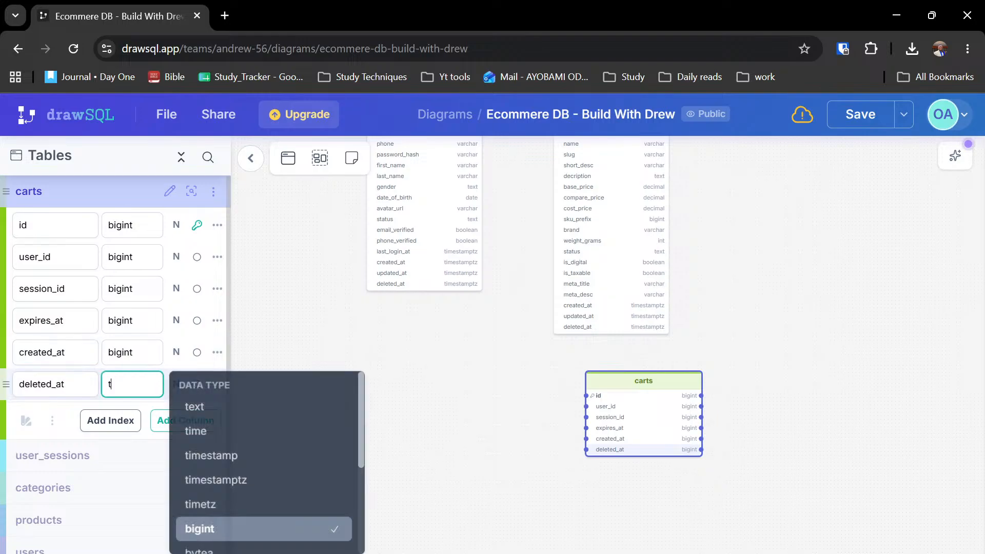
key("Down")
key("Down")
key("Return")
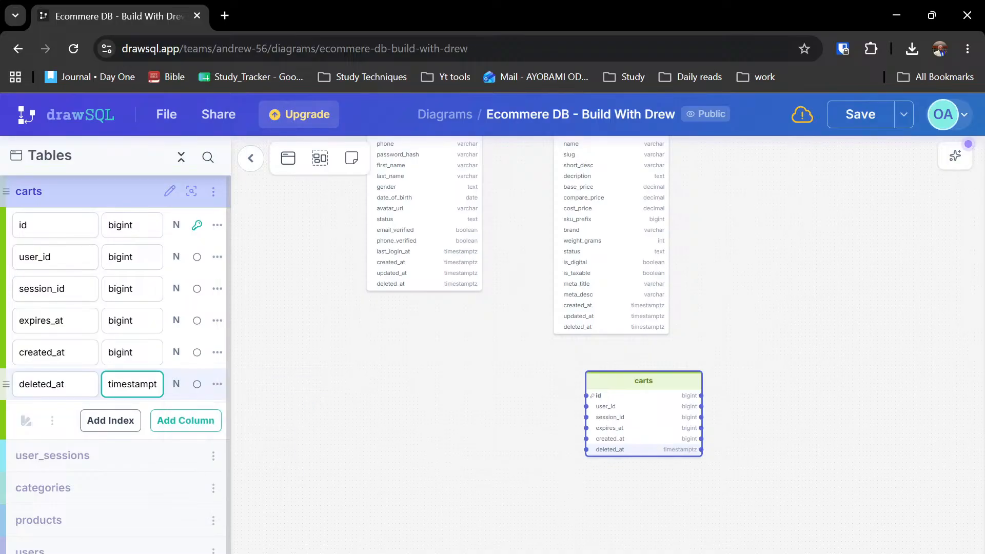
- Set the data type of the created_at and expires_at columns in carts to timestamptz
double_click(123, 353)
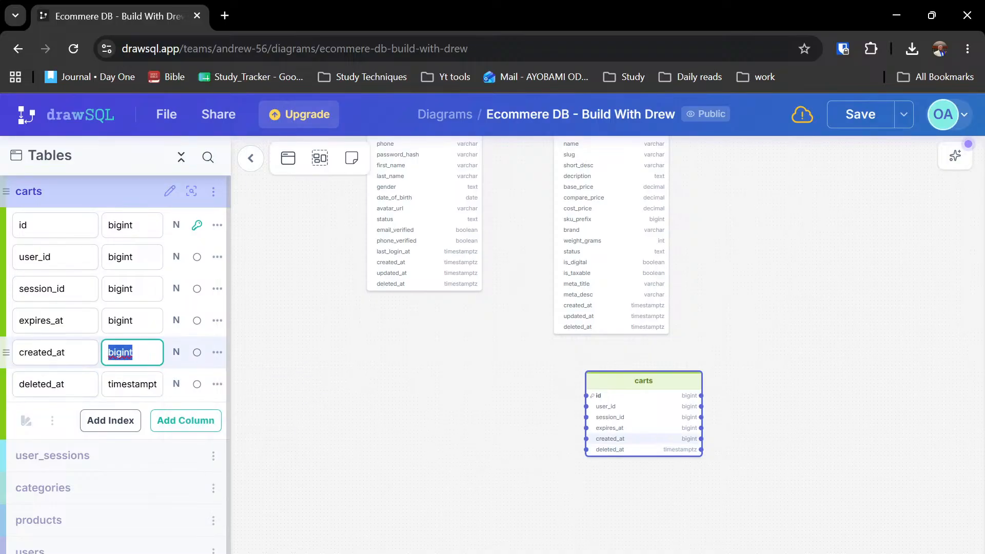
type("tim")
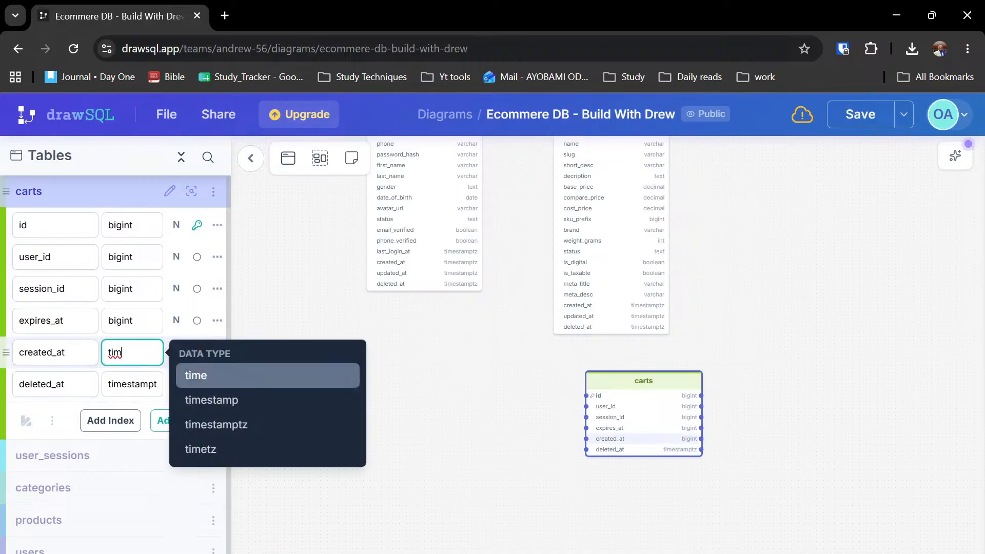
key("Down")
key("Down")
key("Return")
double_click(123, 321)
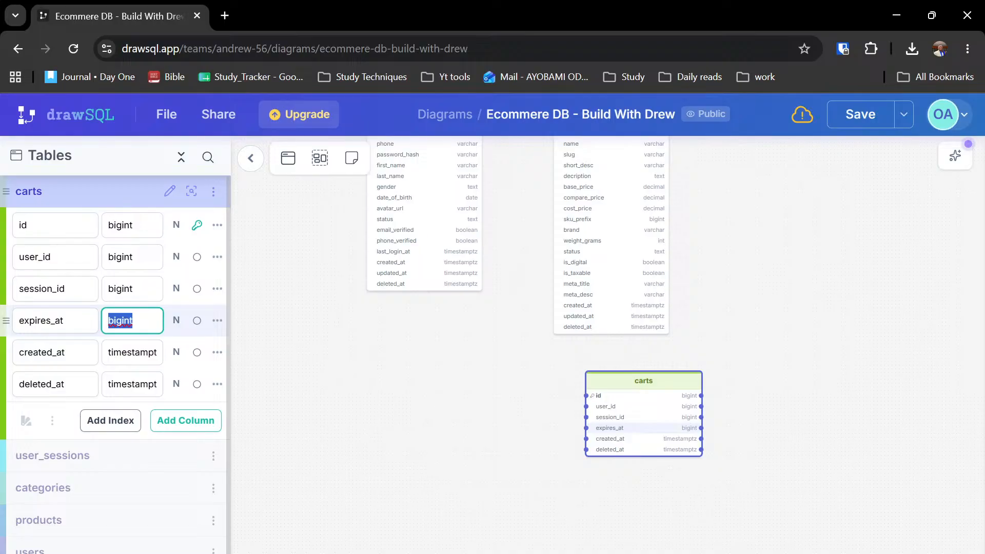
type("tim")
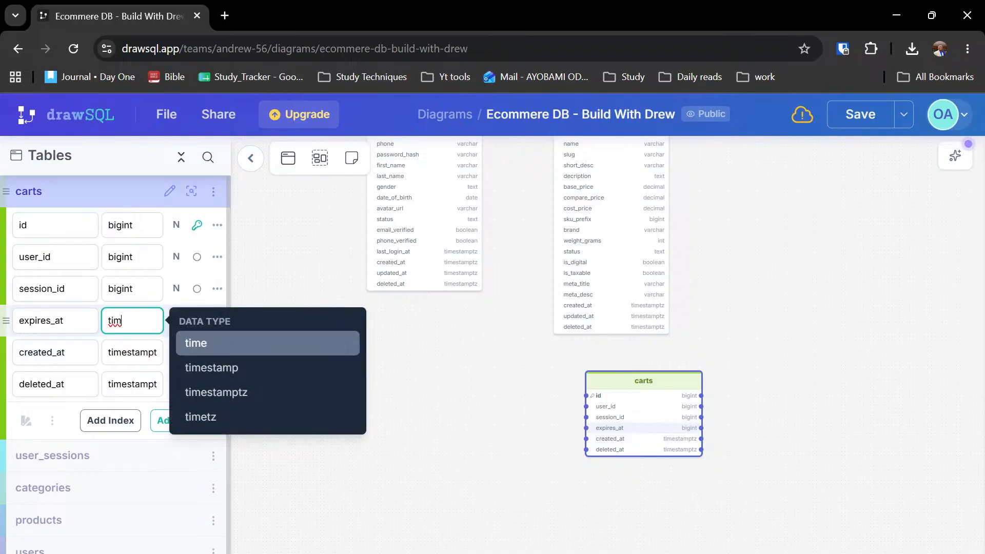
key("Down")
key("Down")
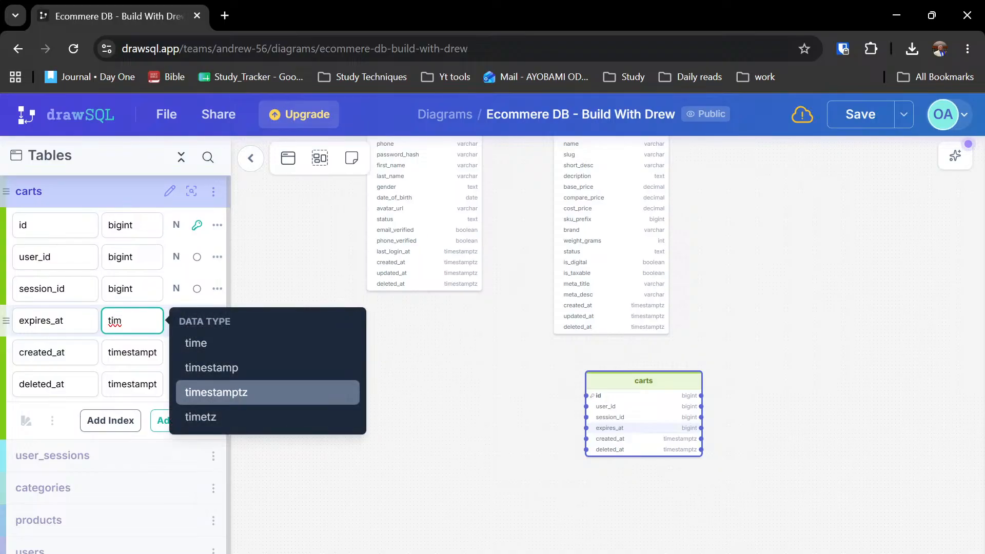
key("Return")
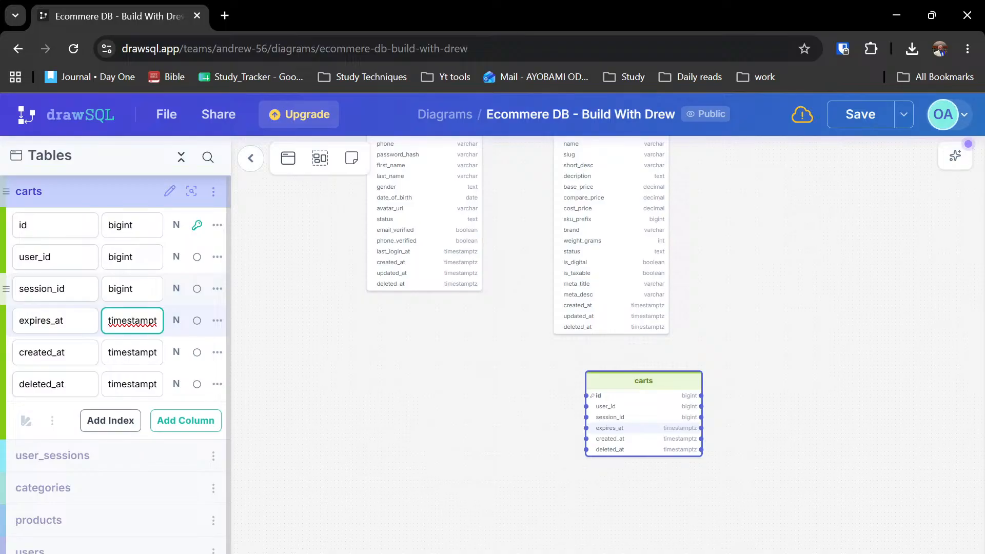
- In the carts table, set session_id to varchar and both user_id and id to uuid
double_click(120, 289)
type("varchar")
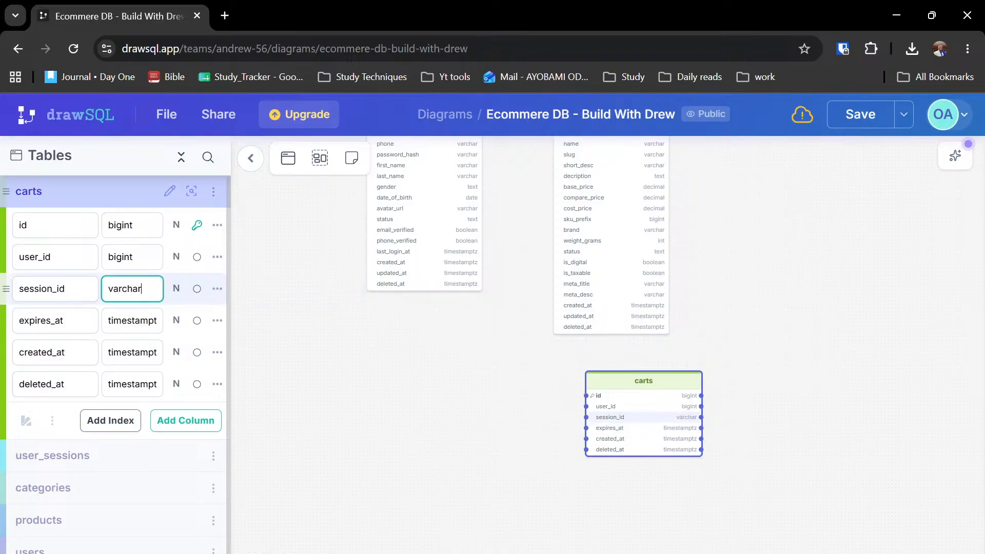
double_click(120, 257)
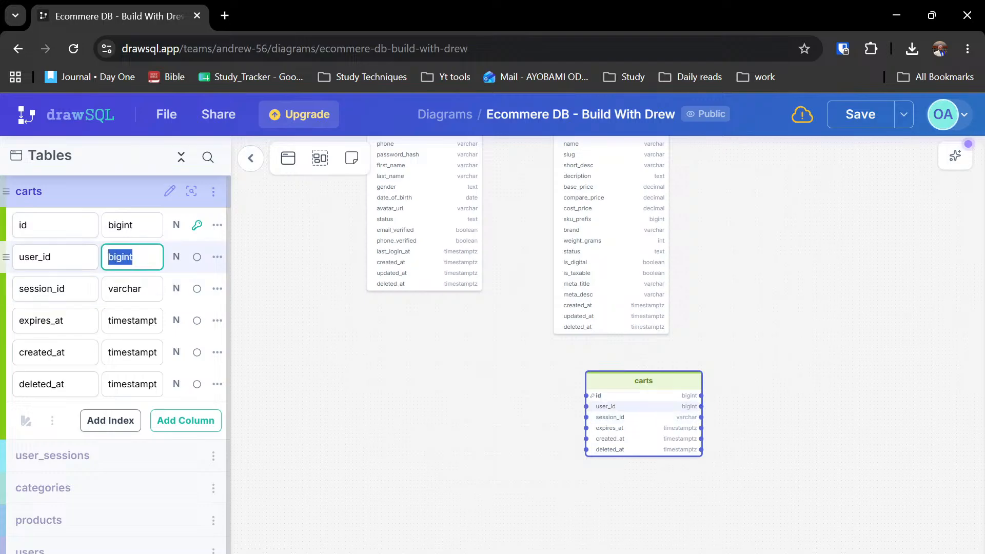
type("uuid")
key("Return")
left_click(165, 214)
double_click(128, 225)
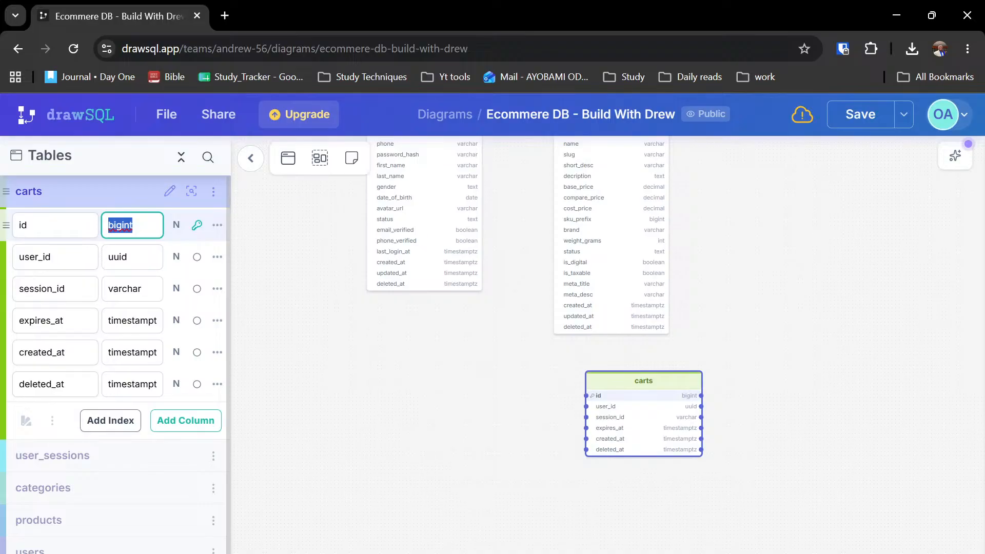
type("uuid")
key("Return")
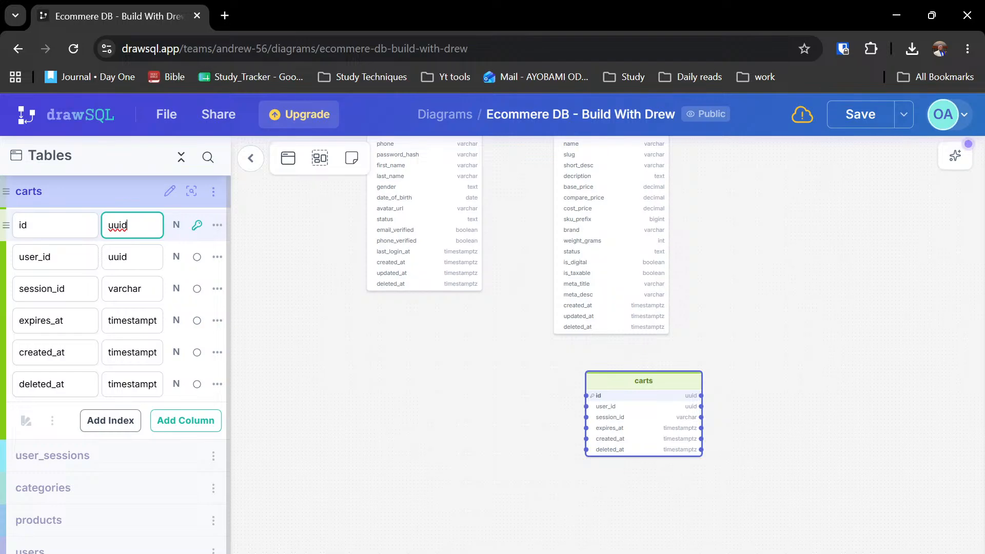
left_click(88, 193)
left_click(483, 471)
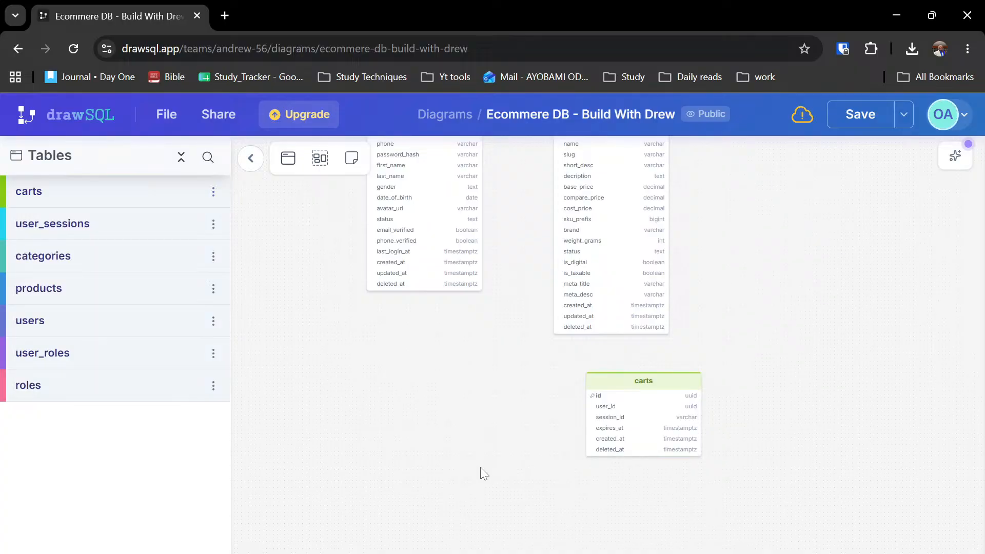
- Add a new table named warehouses in the empty space beside carts, below the users table
left_click(288, 158)
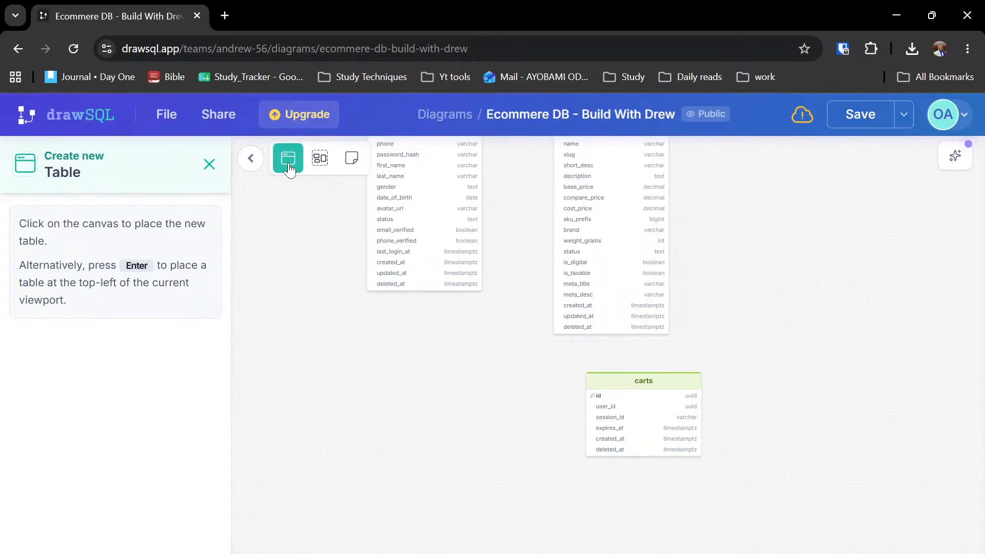
left_click(389, 373)
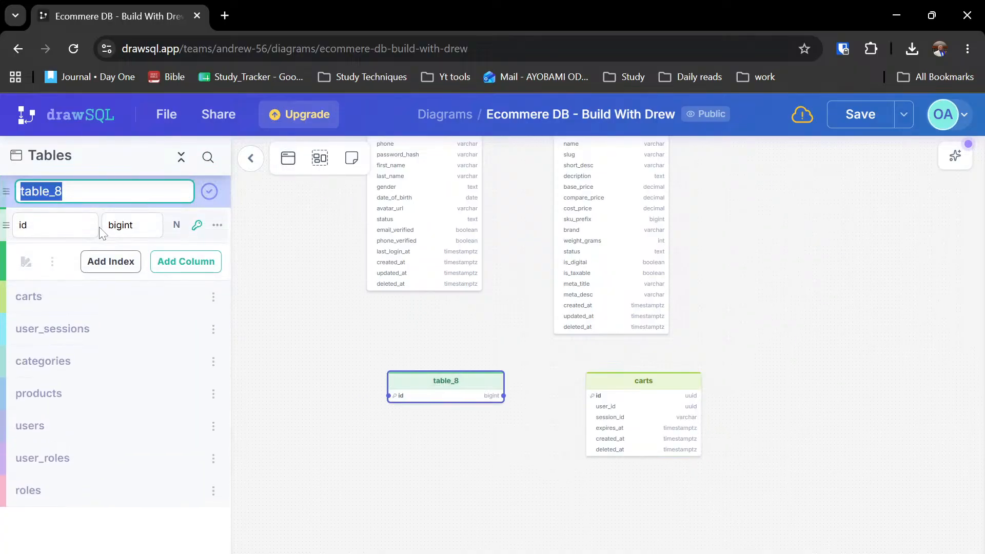
type("warehouses")
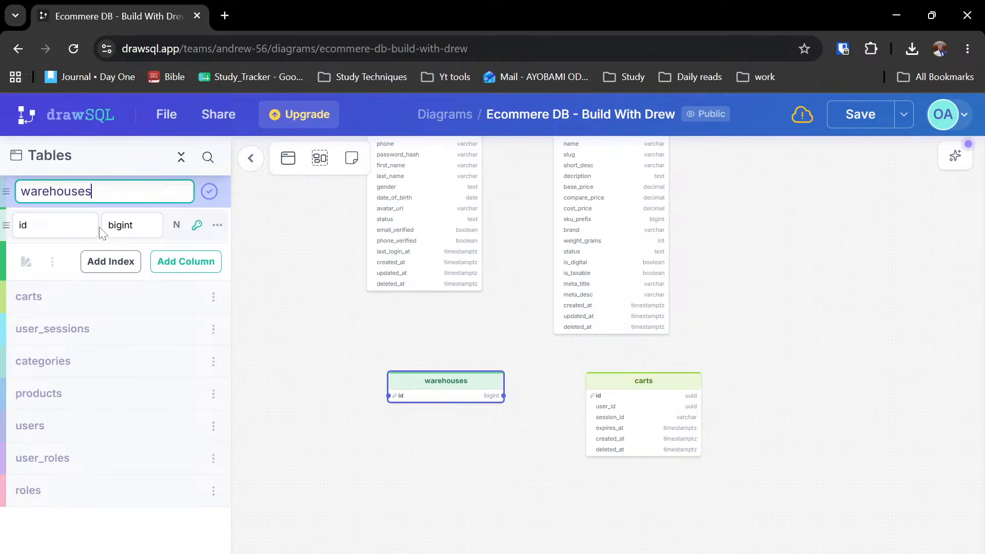
key("Return")
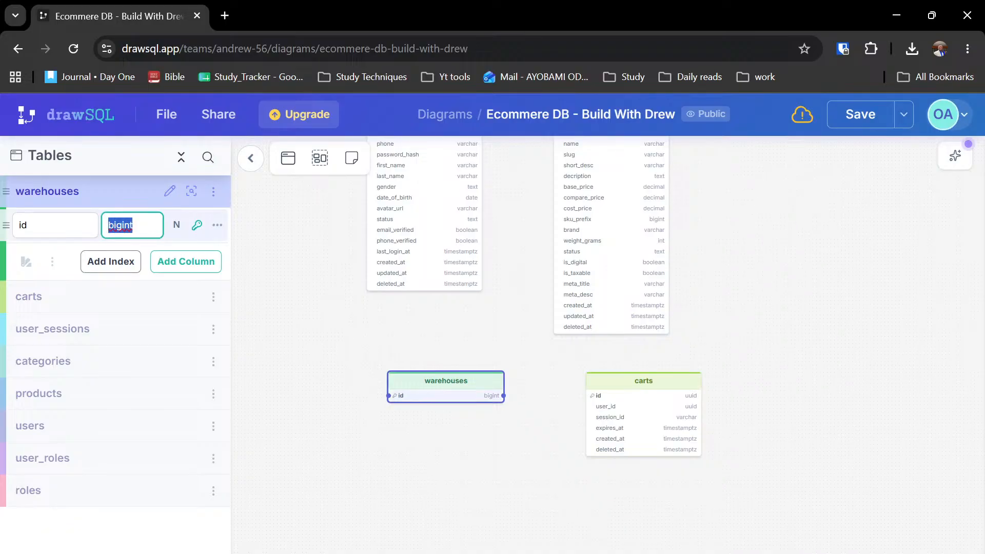
- Add columns named name, code and address to the warehouses table
left_click(194, 268)
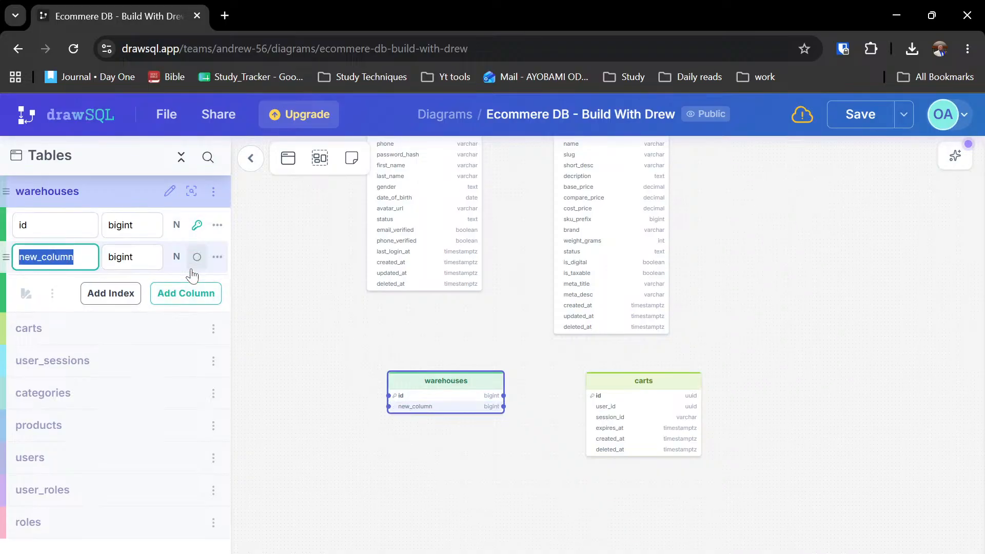
type("name")
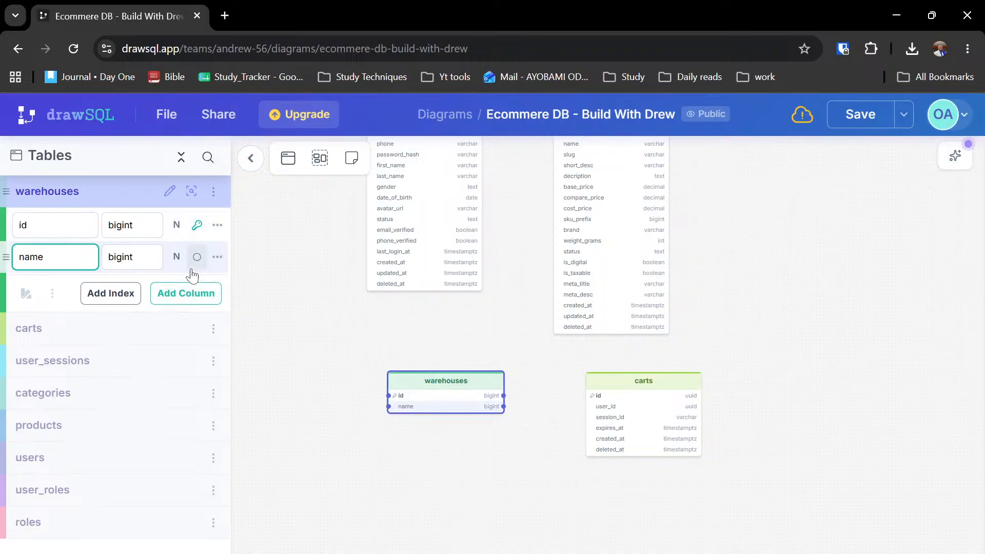
key("Return")
type("code")
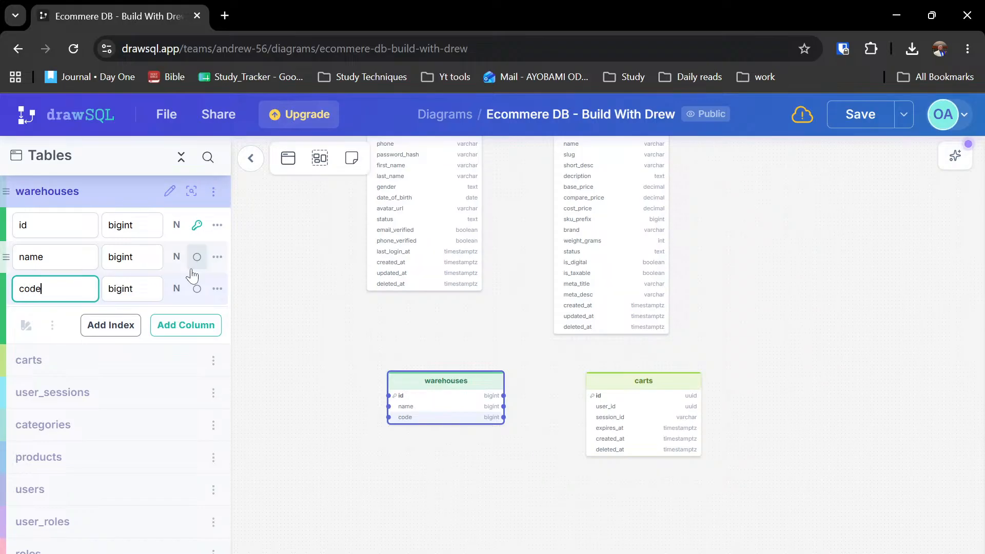
key("Return")
type("address")
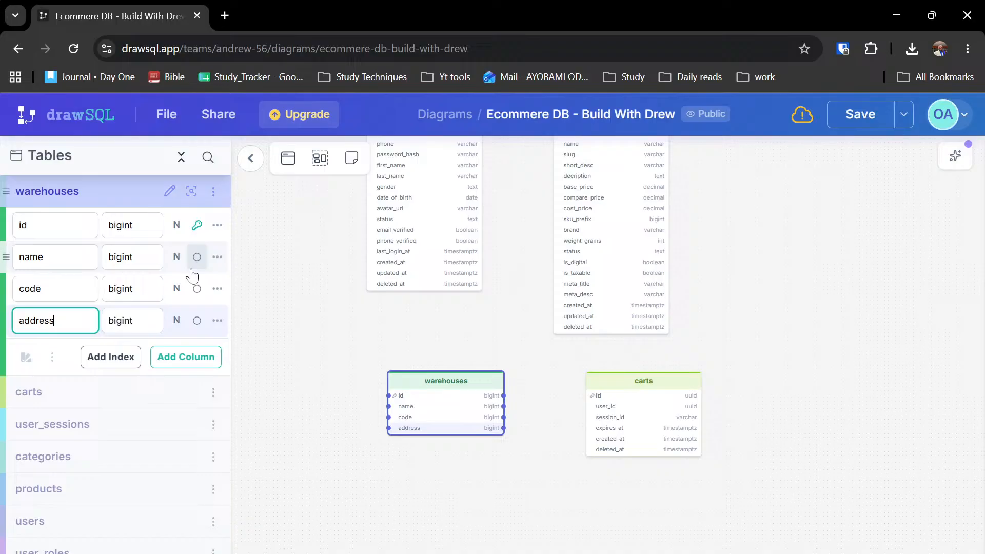
- Add columns named city, country and is_active below address in the warehouses table
key("Return")
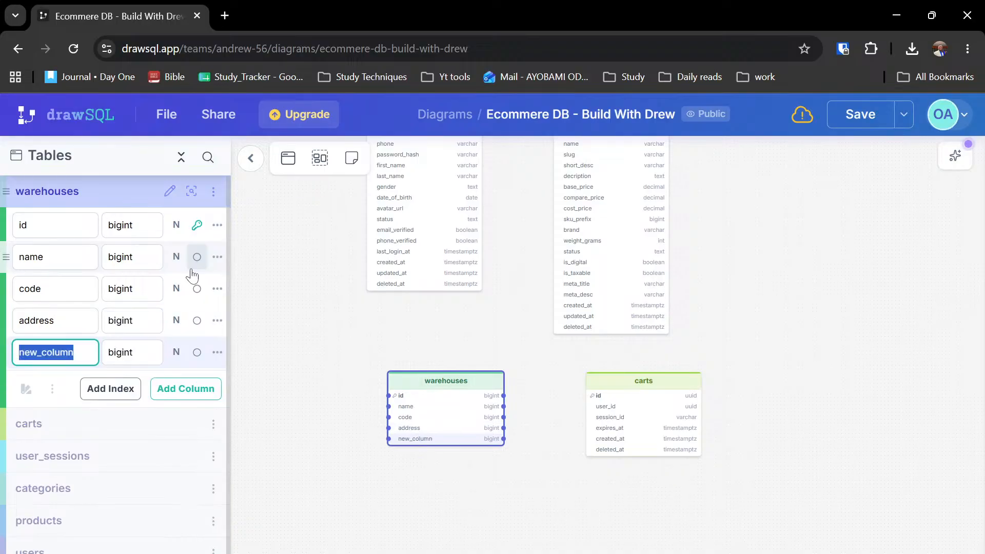
type("city")
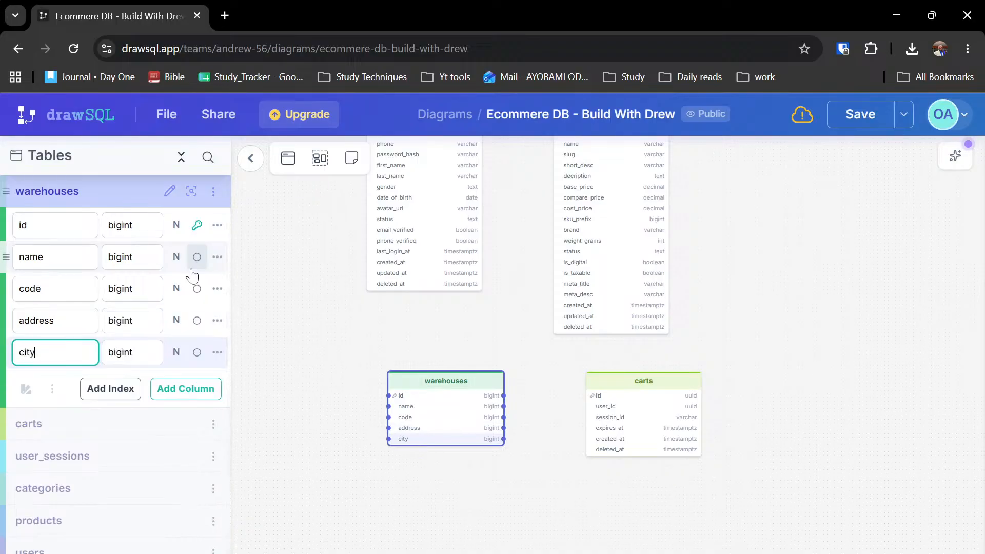
key("Return")
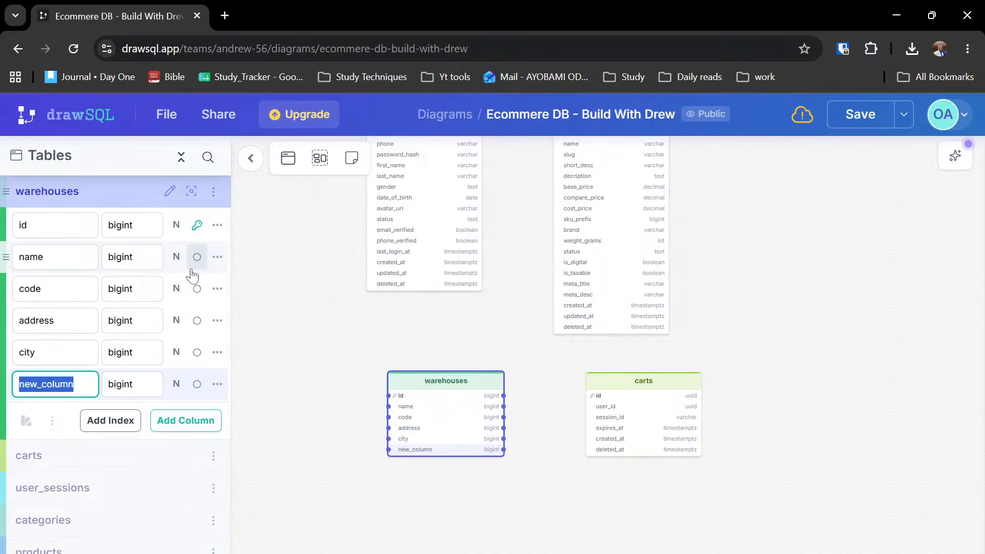
type("countr")
key("BackSpace")
key("BackSpace")
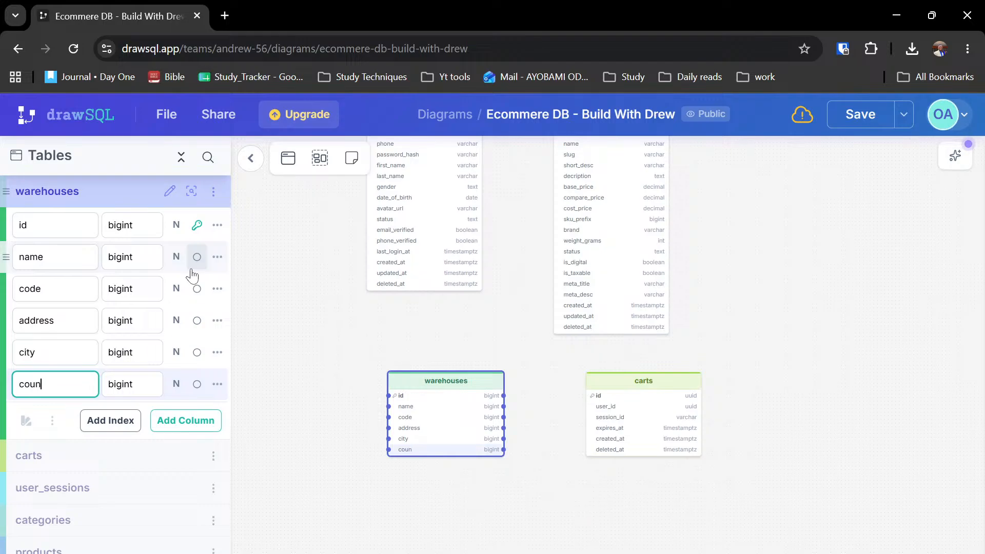
type("try")
key("Return")
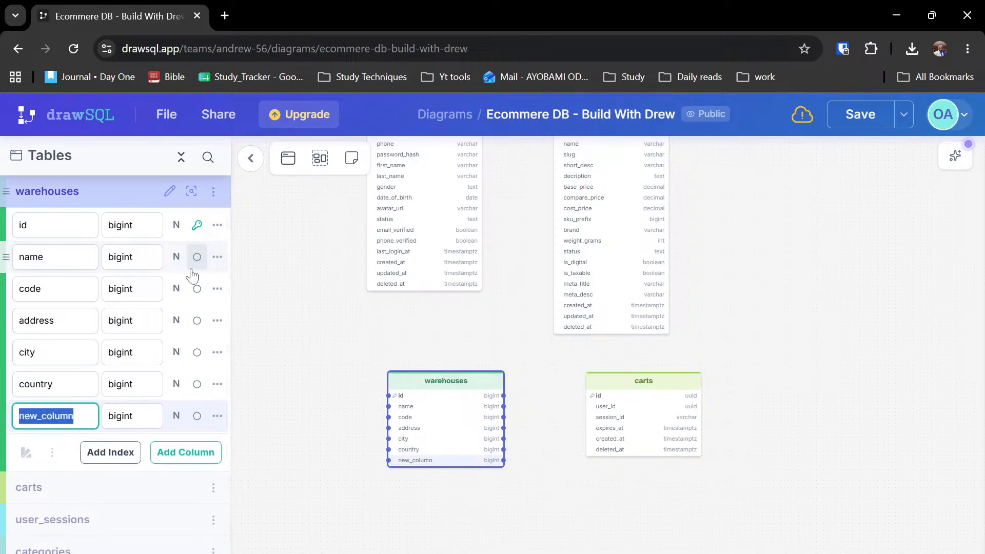
type("is_active")
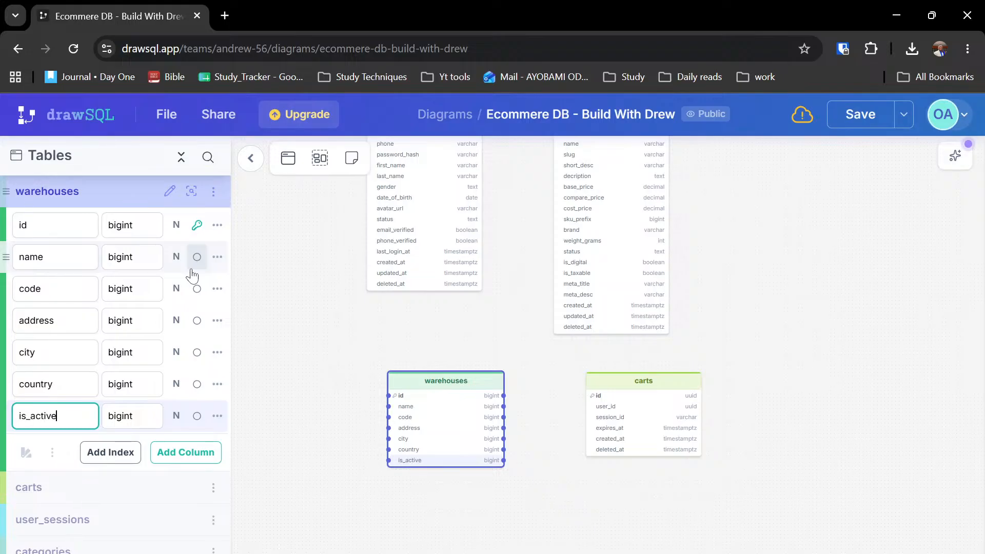
- Add columns named created_at and update_at below is_active in the warehouses table
key("Return")
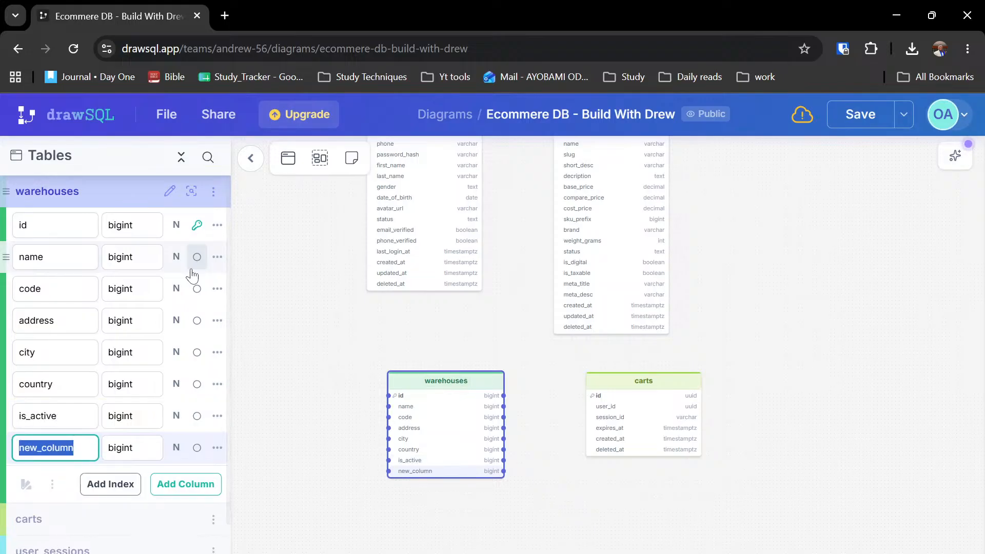
type("cre")
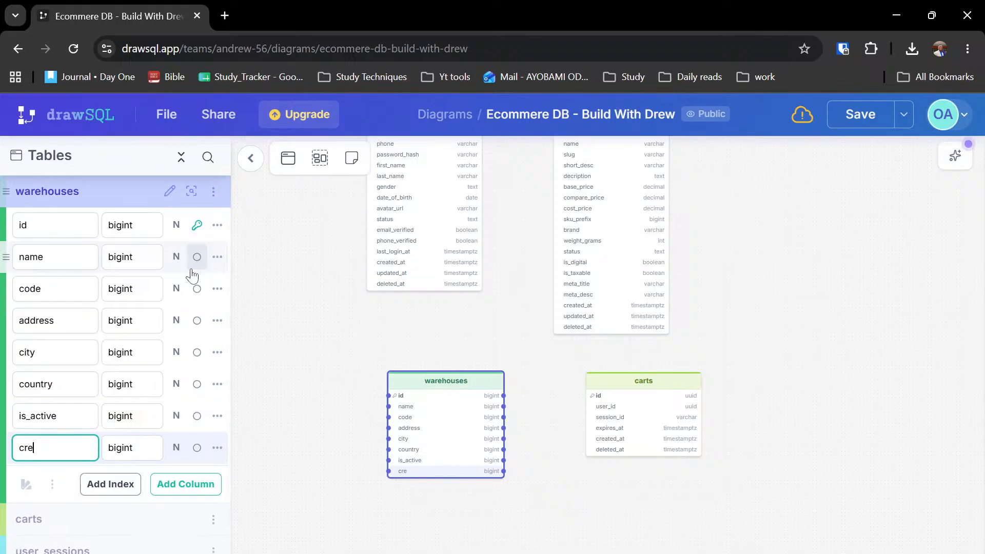
type("ated_at")
key("Escape")
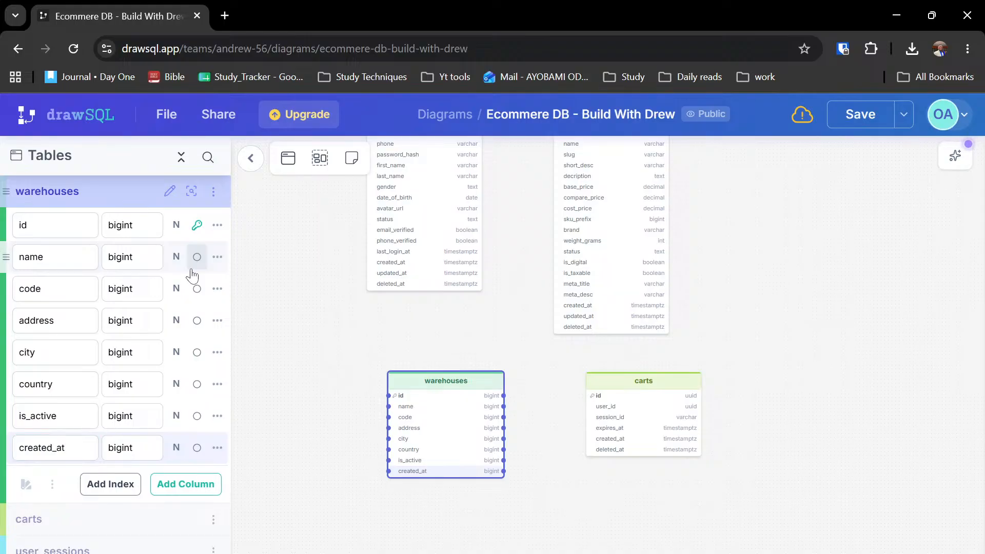
key("Return")
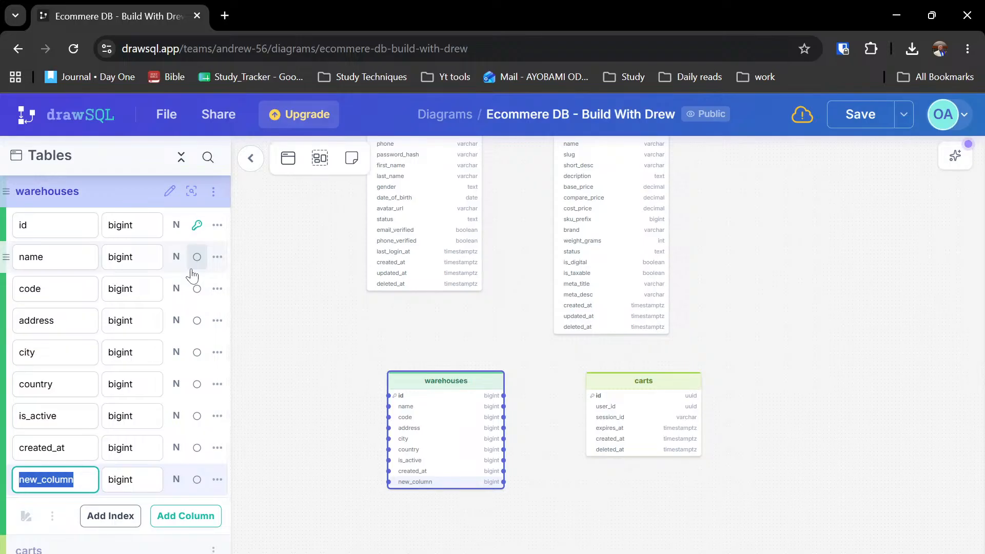
type("update")
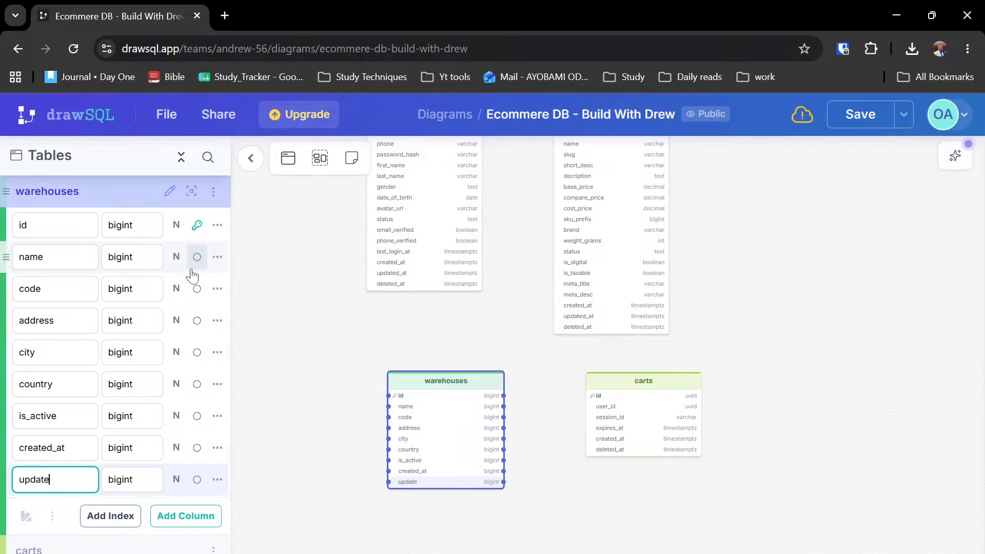
type("_at")
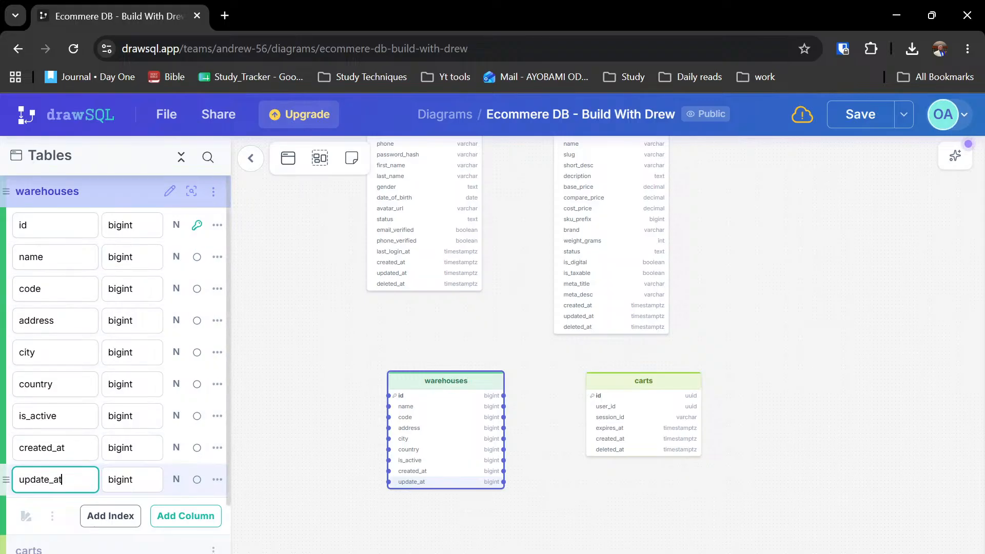
- Set the data type of both update_at and created_at in the warehouses table to timestamptz
key("Tab")
type("tim")
key("Down")
key("Down")
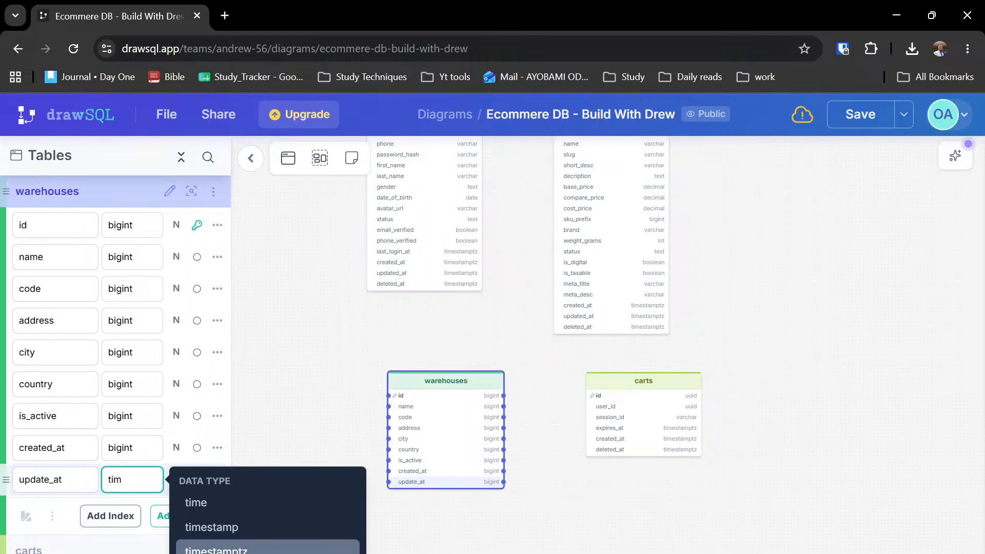
key("Return")
left_click(132, 448)
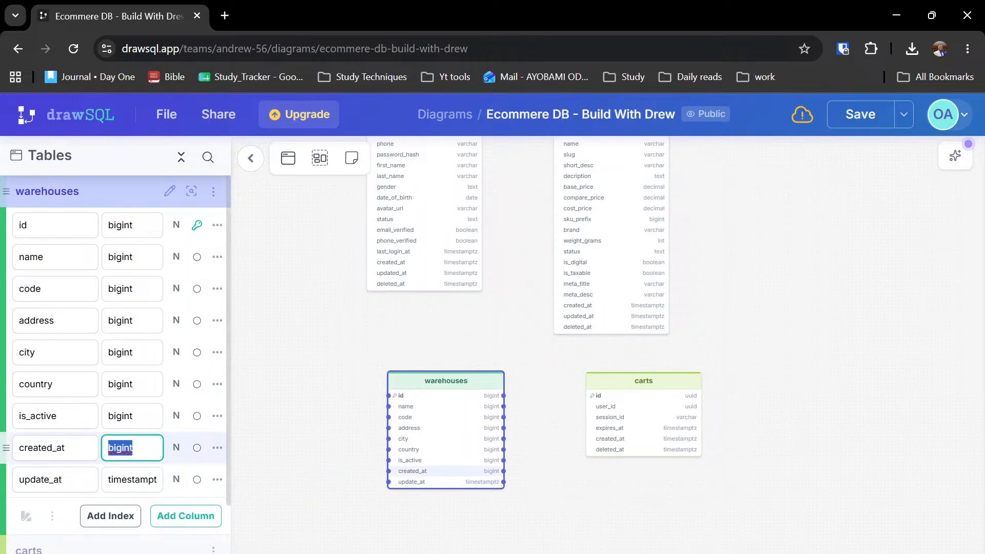
type("time")
key("Down")
key("Down")
key("Return")
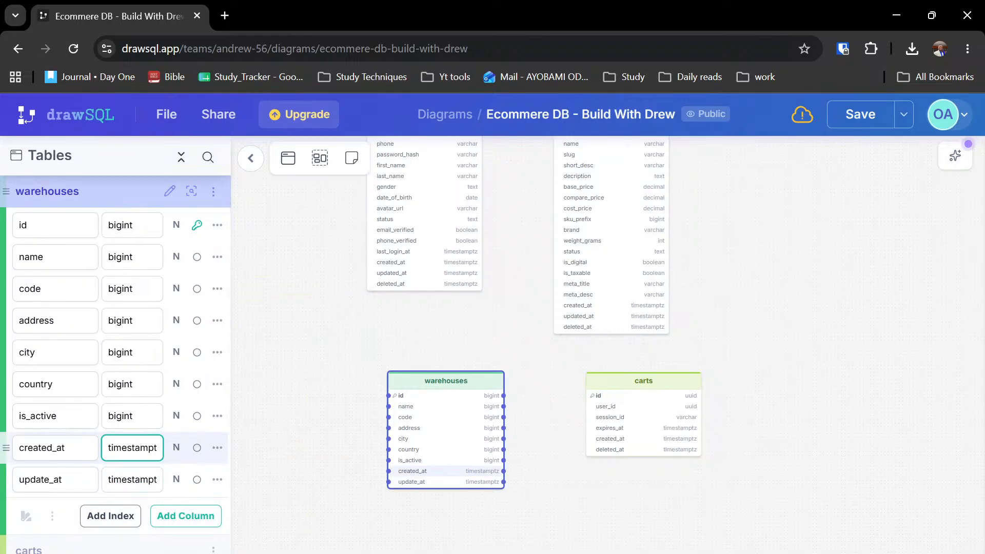
- In the warehouses table, set is_active to boolean and country to char
left_click(132, 384)
left_click(131, 416)
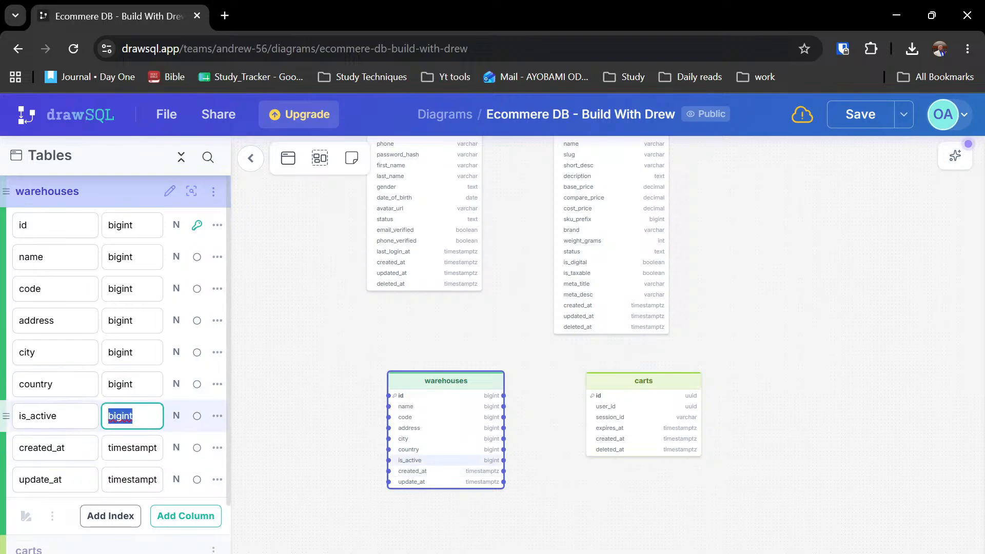
type("boo")
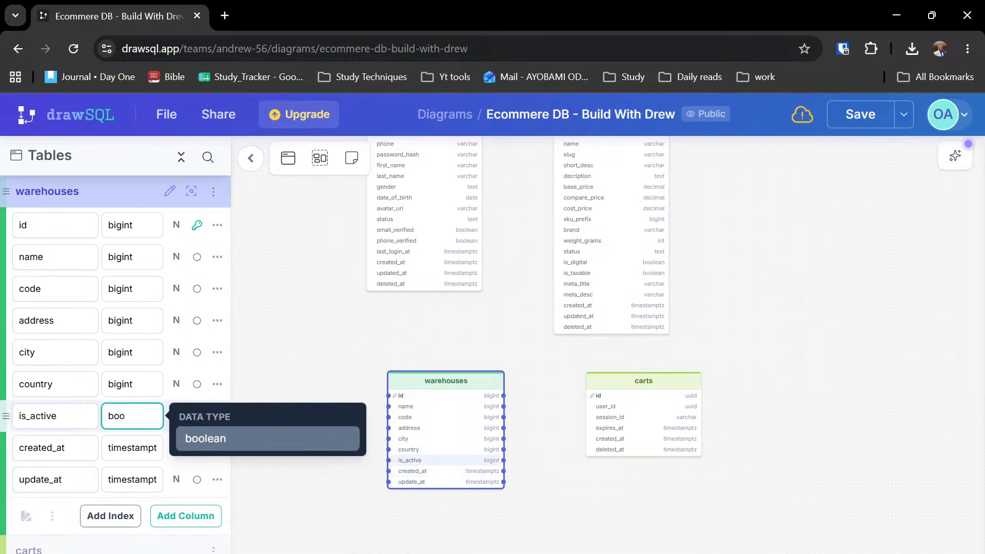
key("Return")
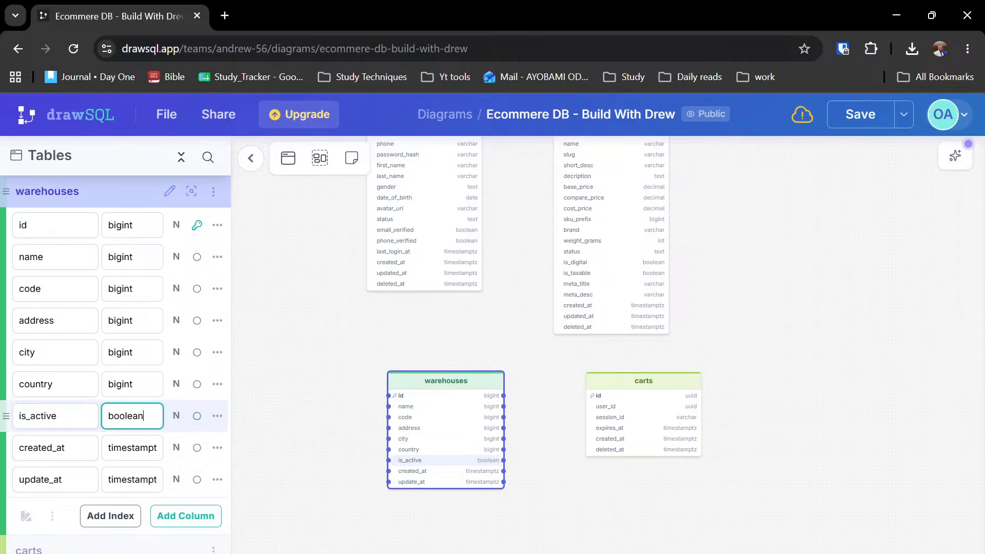
left_click(132, 385)
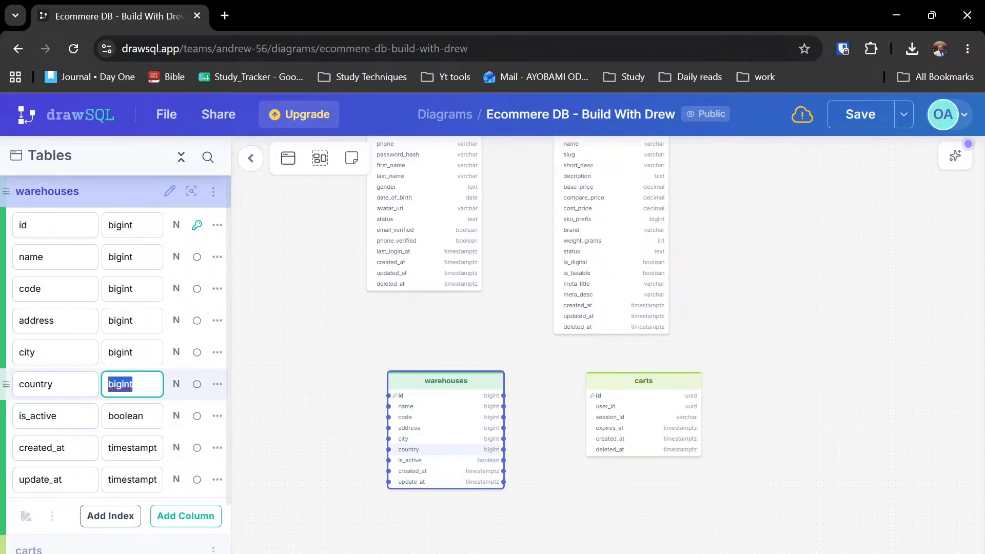
type("char")
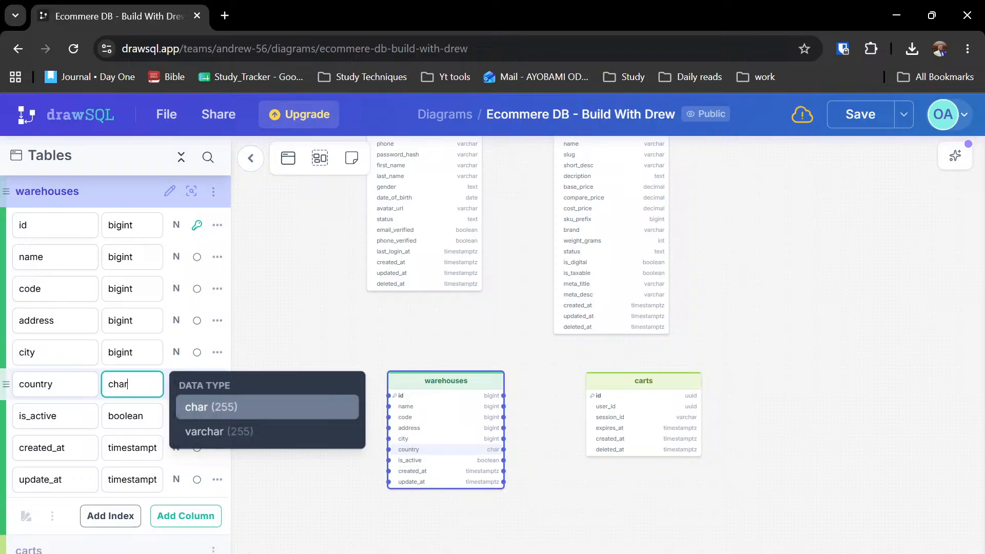
key("Escape")
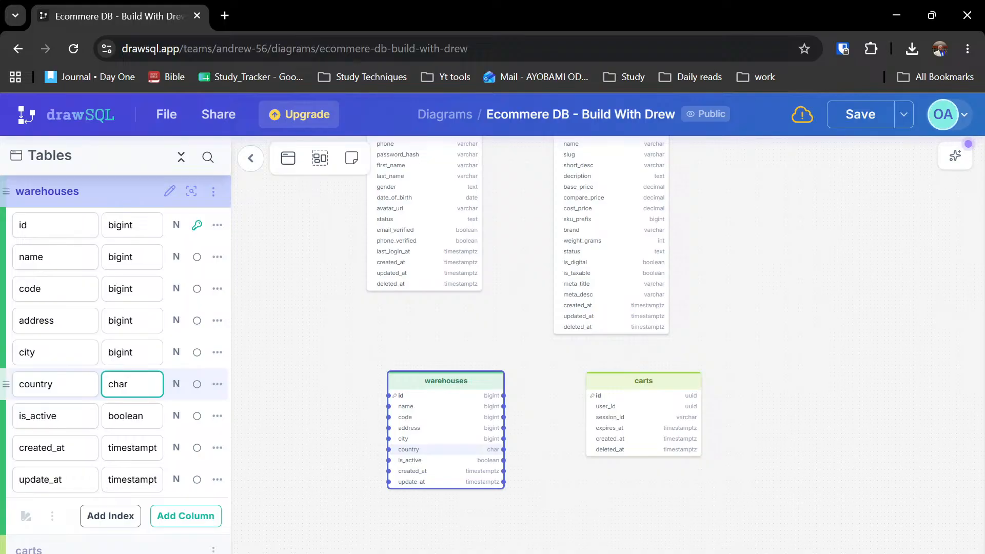
- In the warehouses table, set city to varchar and address to text
left_click(132, 352)
type("ca")
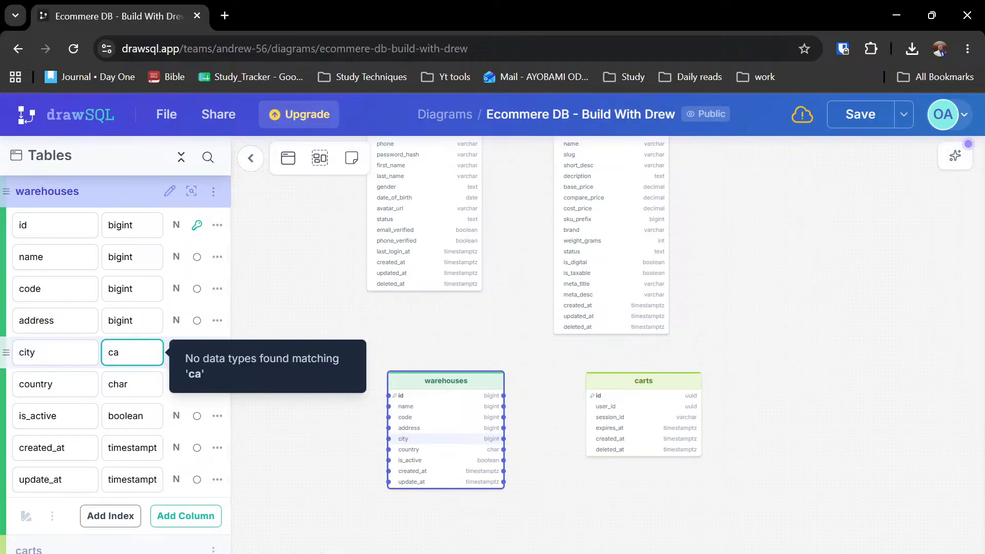
key("BackSpace")
key("BackSpace")
type("va")
key("Return")
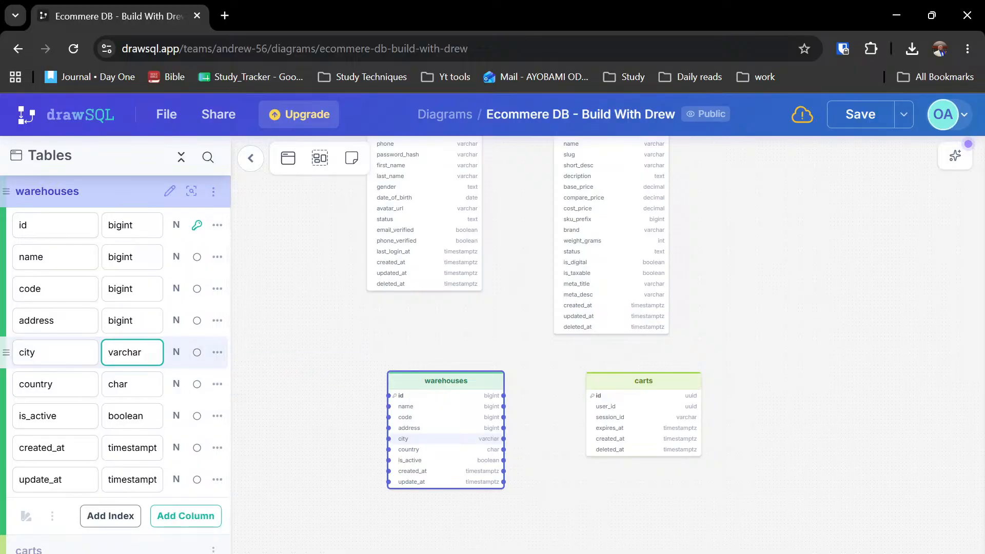
left_click(133, 320)
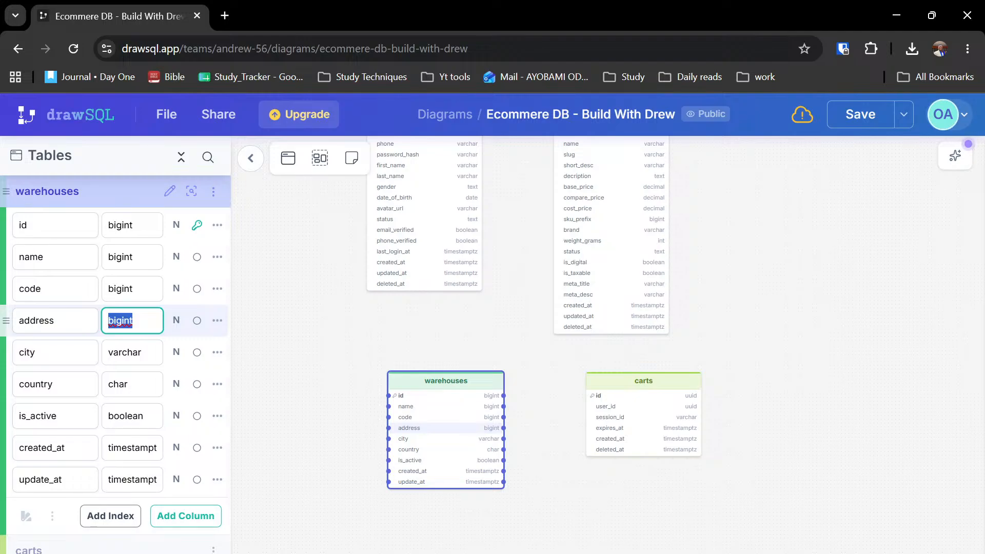
type("text")
key("Return")
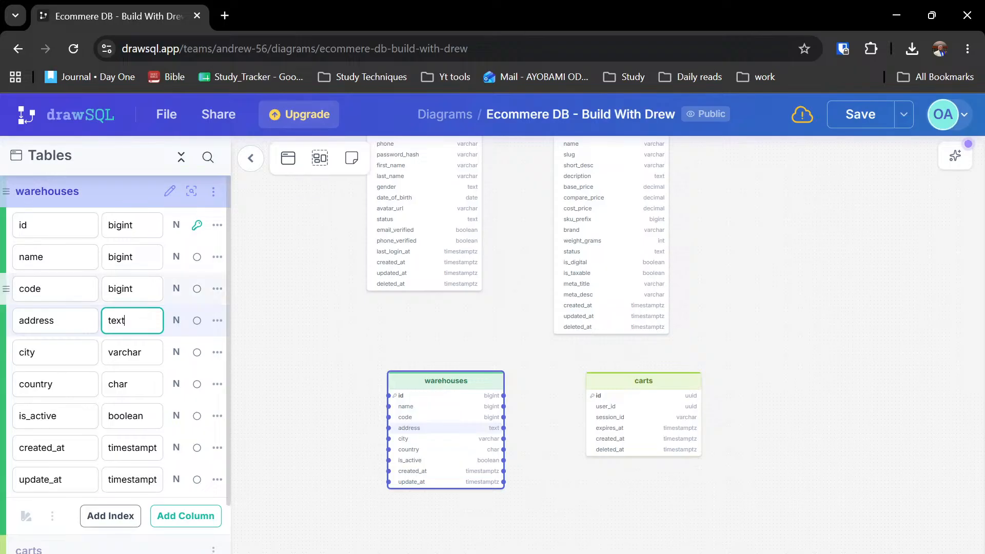
- Set the data type of the code and name columns in the warehouses table to varchar
double_click(132, 289)
type("ca")
key("BackSpace")
key("BackSpace")
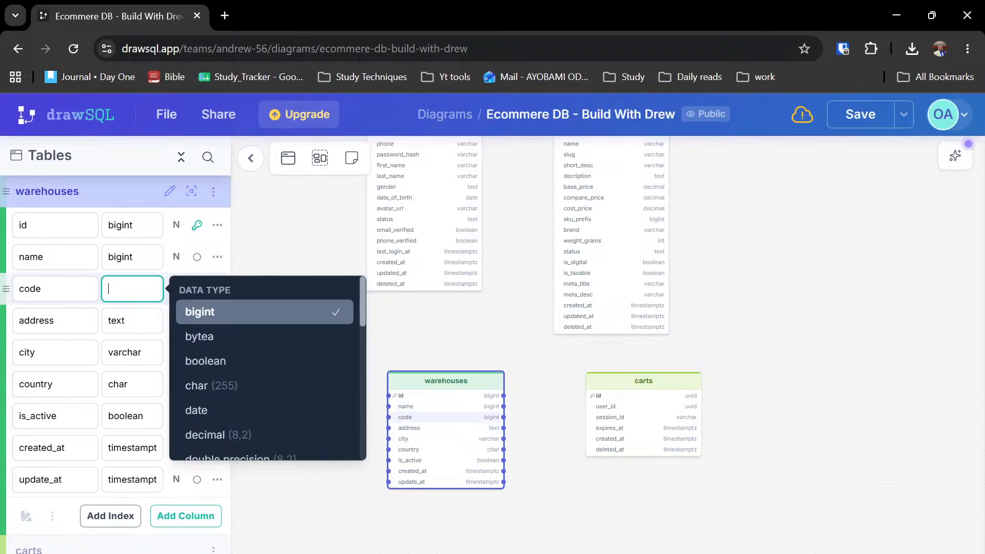
type("varchar")
key("Return")
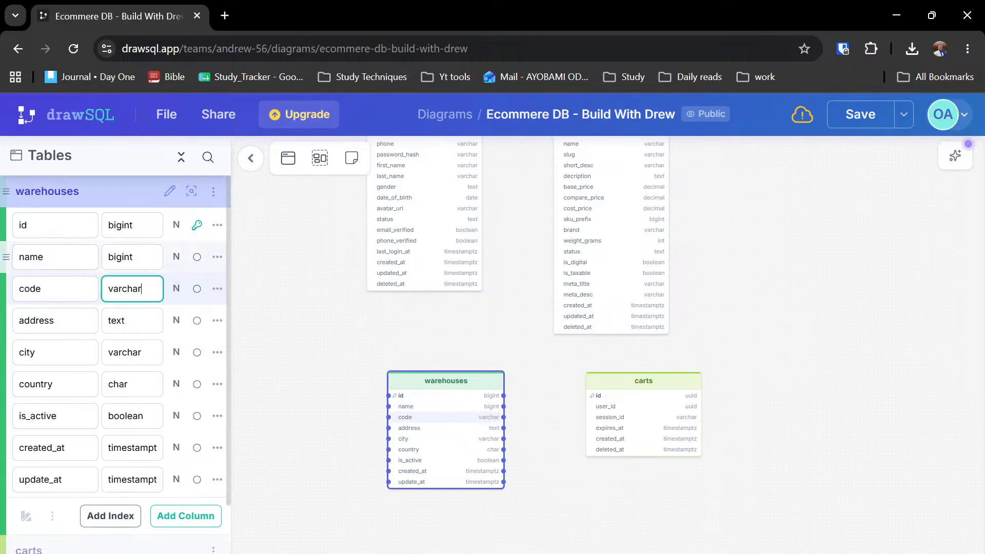
double_click(132, 257)
type("va")
key("Return")
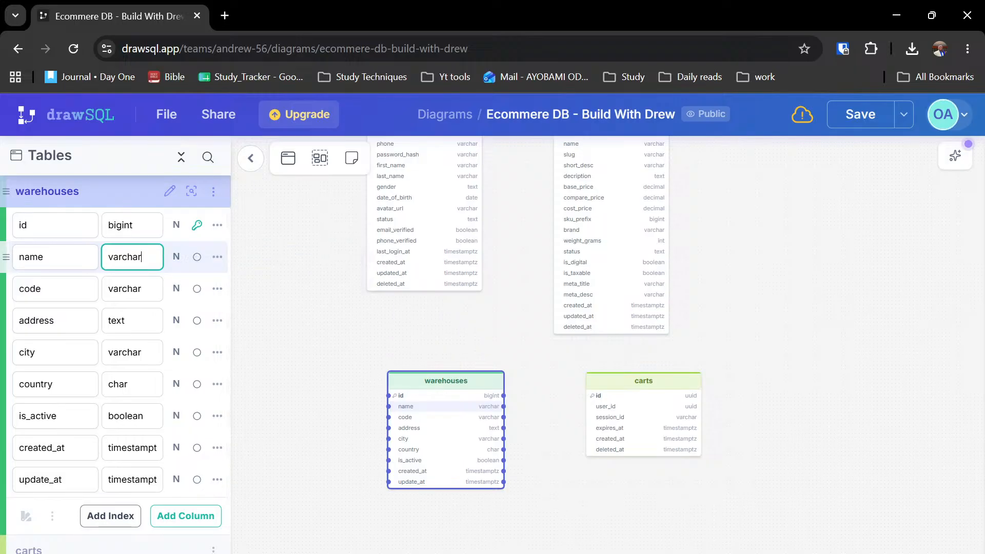
- Set the data type of the id column in the warehouses table to uuid
double_click(132, 225)
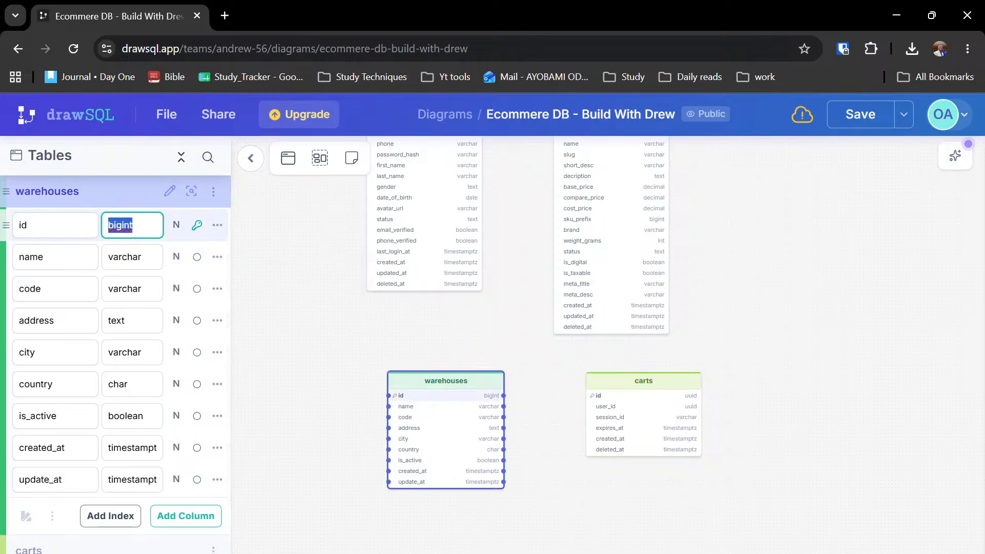
type("uiid")
key("BackSpace")
key("BackSpace")
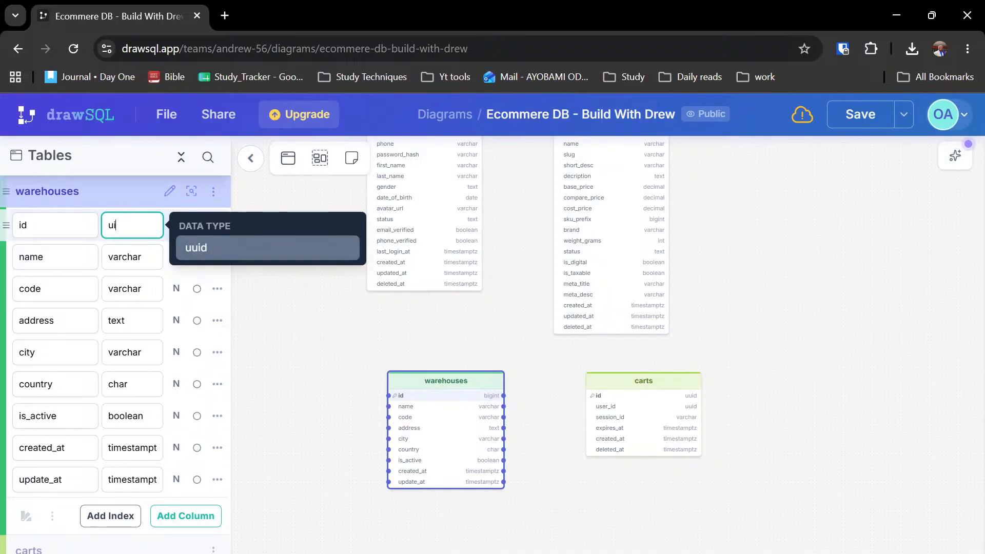
type("uid")
key("BackSpace")
key("BackSpace")
key("BackSpace")
key("BackSpace")
type("uid")
key("Return")
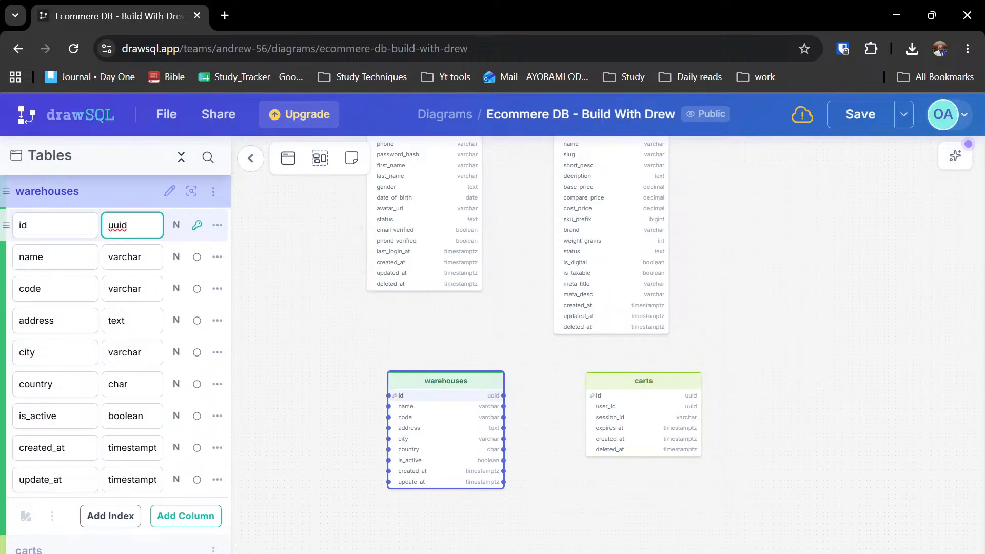
- Move the warehouses table closer beneath users and the carts table closer beneath products
left_click_drag(445, 395, 426, 363)
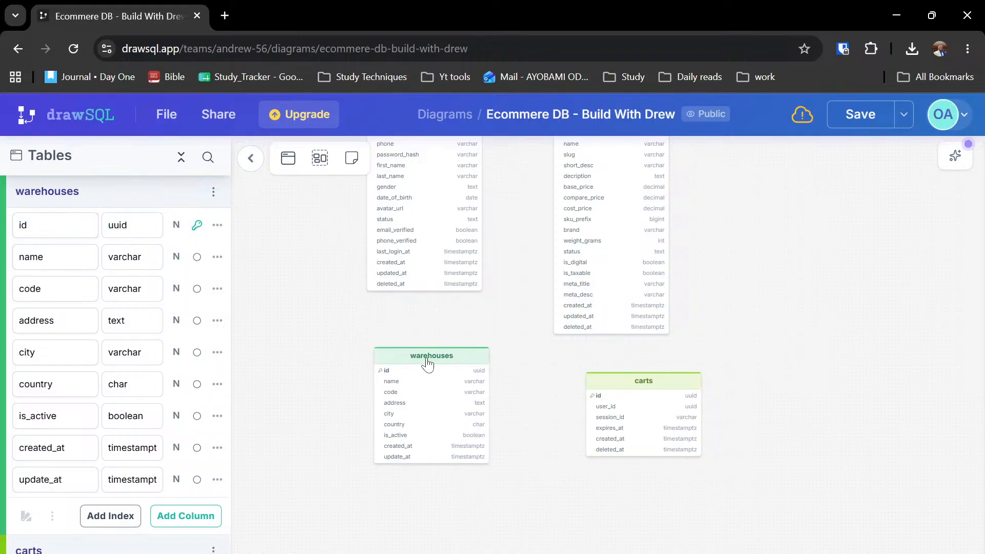
left_click_drag(601, 392, 579, 384)
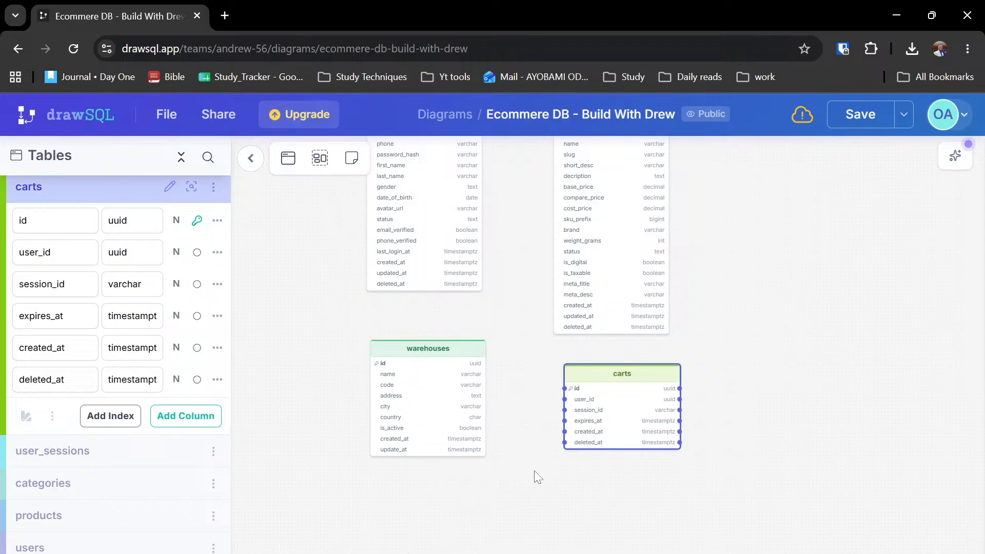
- Link id in the users table to user_id in the carts table with a 1:N relationship
scroll(549, 454, "up", 3)
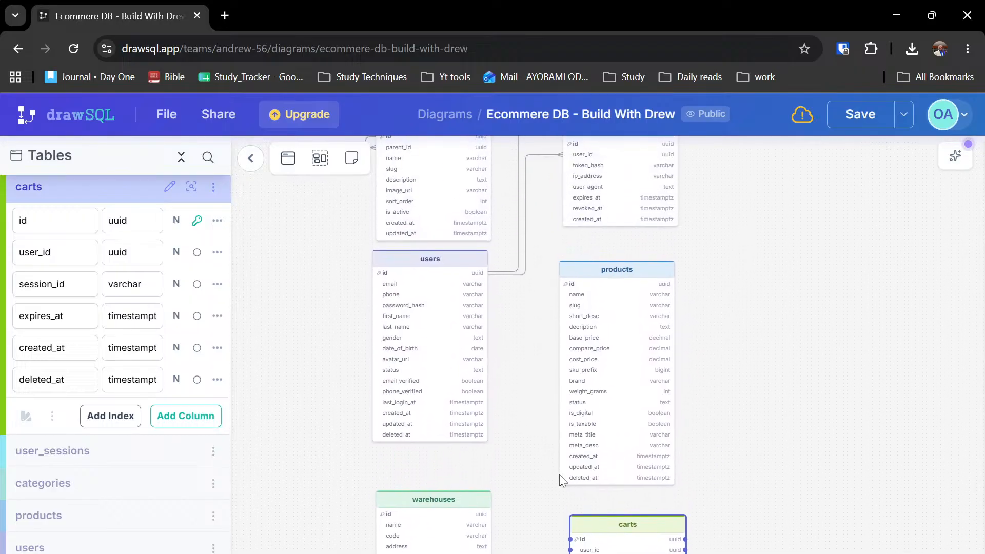
left_click(476, 274)
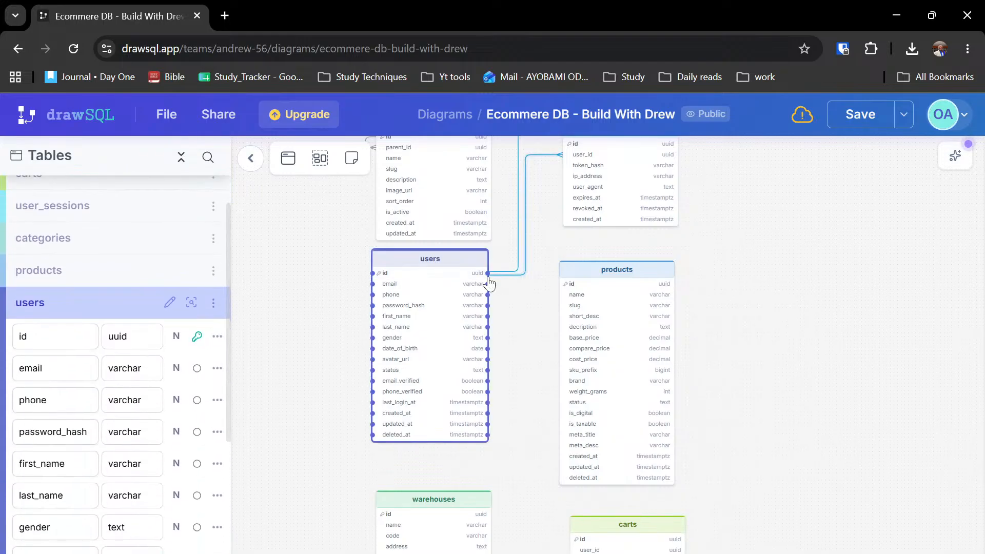
left_click_drag(488, 275, 571, 552)
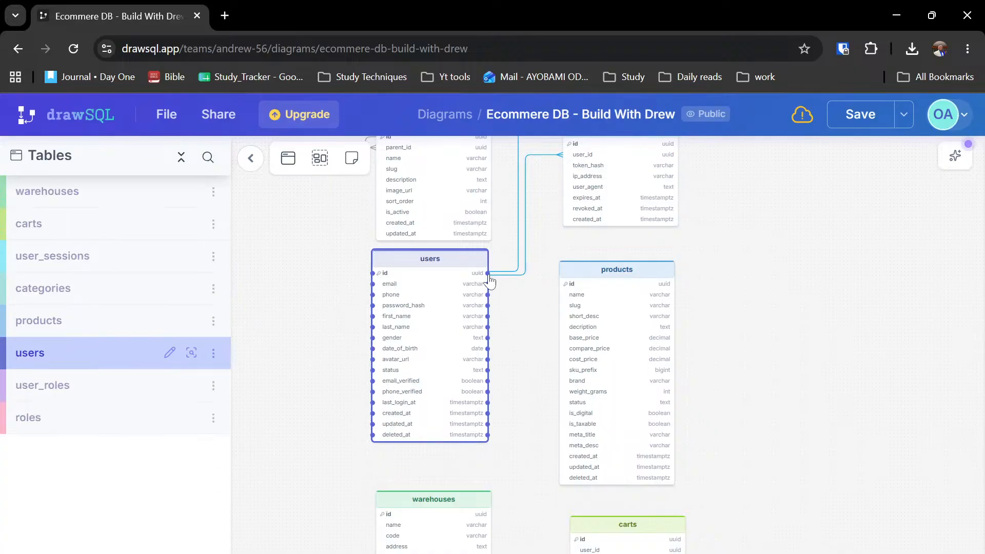
left_click_drag(488, 273, 570, 551)
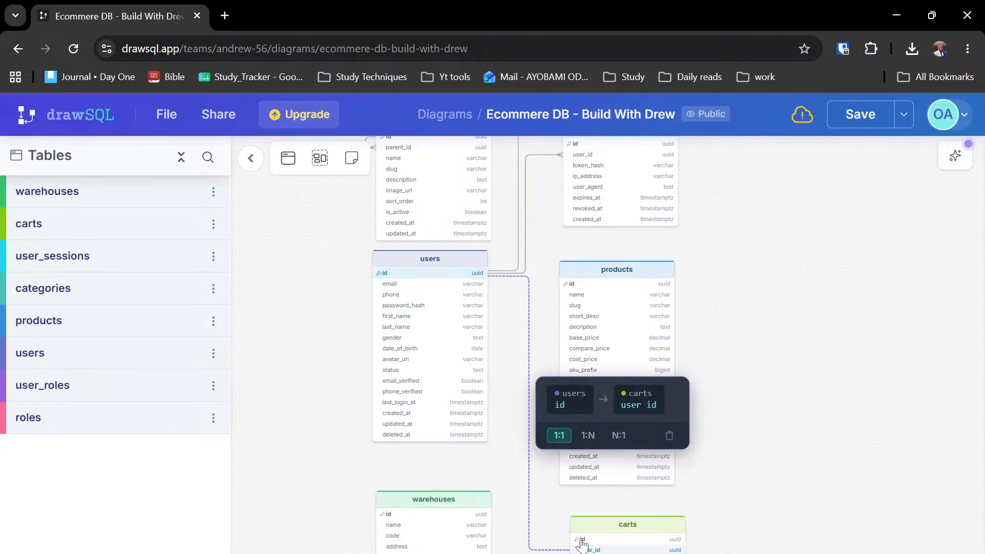
left_click(590, 437)
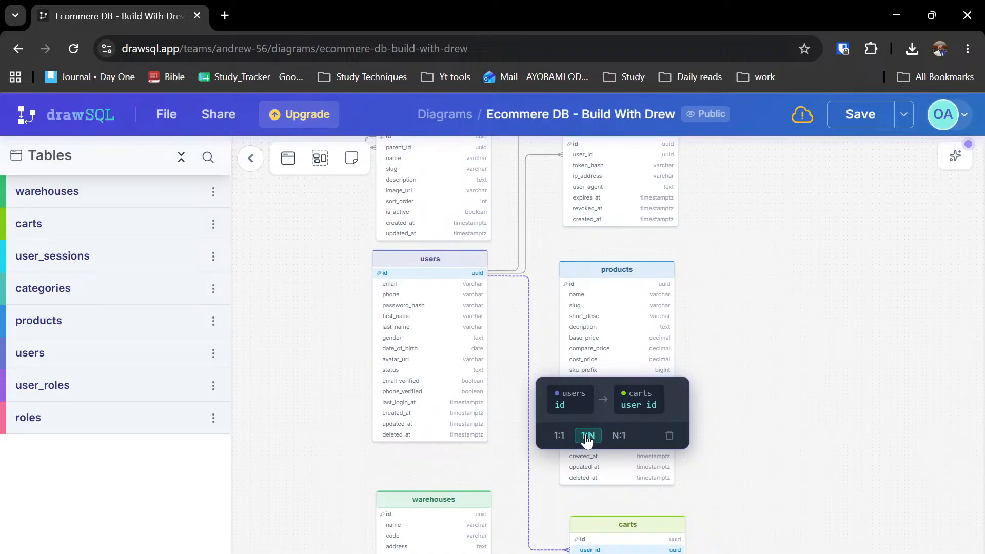
left_click(815, 412)
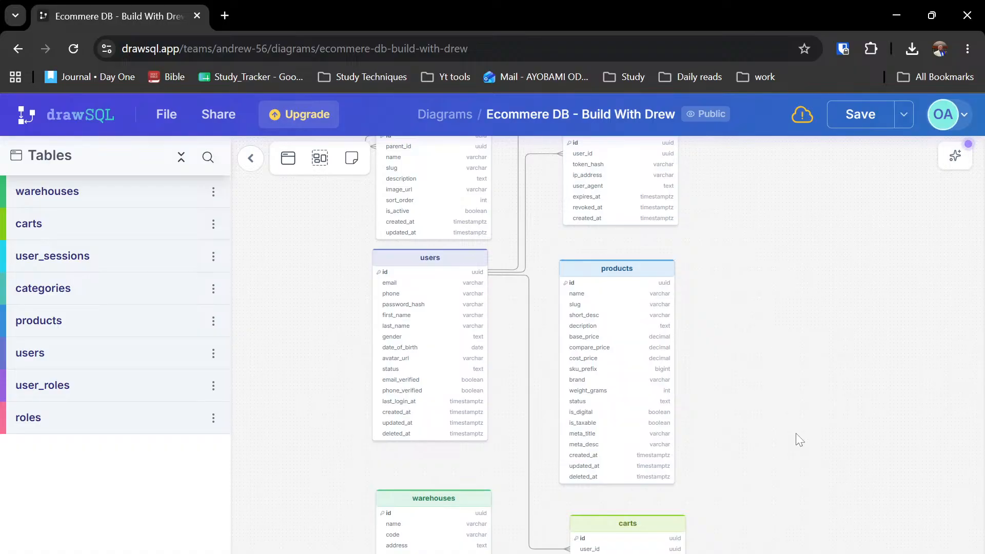
left_click_drag(748, 439, 717, 261)
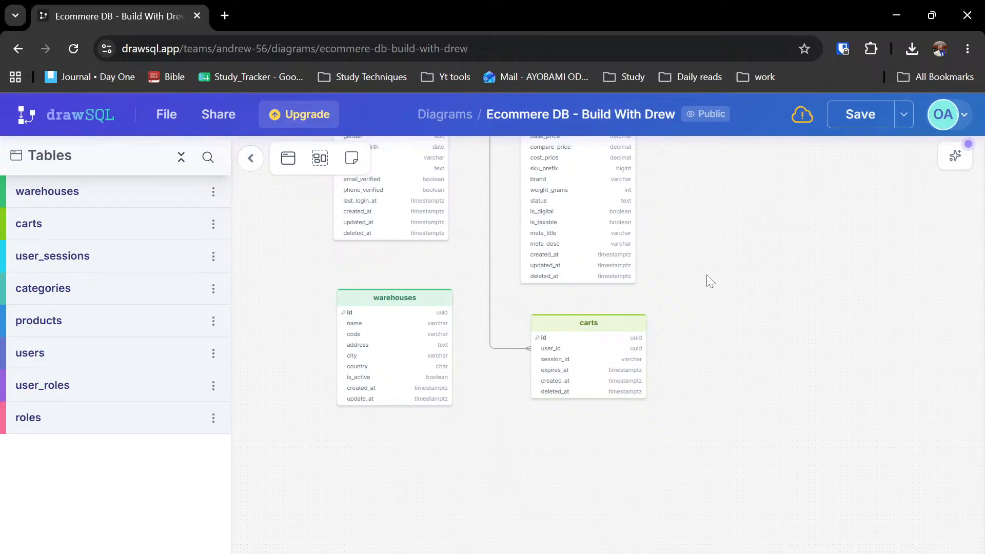
scroll(696, 333, "down", 2)
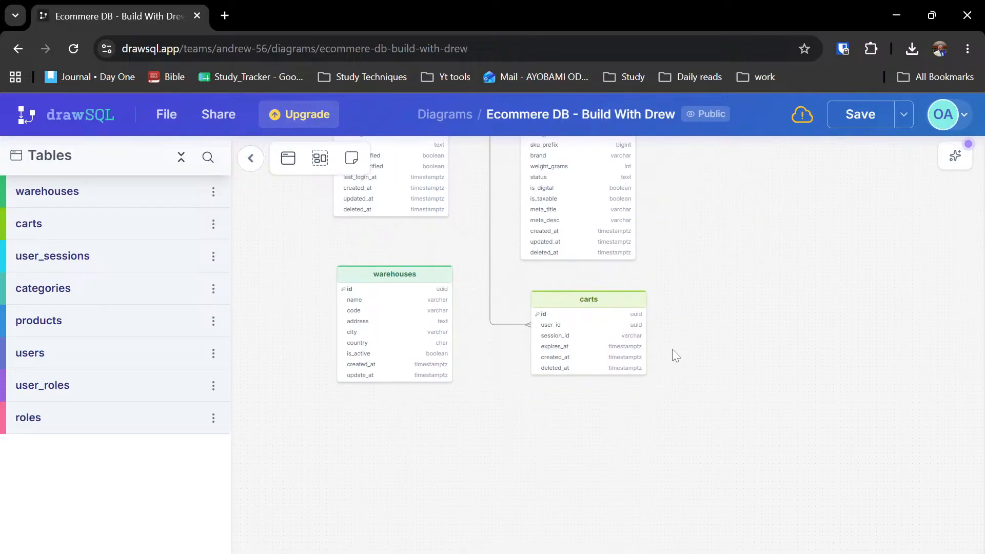
- Switch to the Ecommerce notes and append addresss, coupons and discounts to the list of tables
scroll(630, 476, "down", 1)
key("alt+Tab")
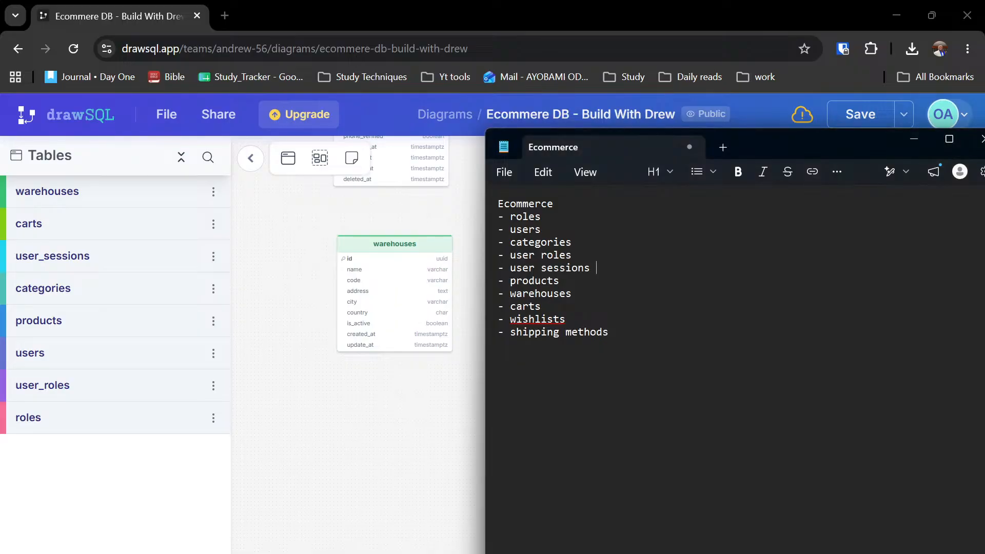
key("Return")
type("-")
type(" addresss")
type("- coupons ")
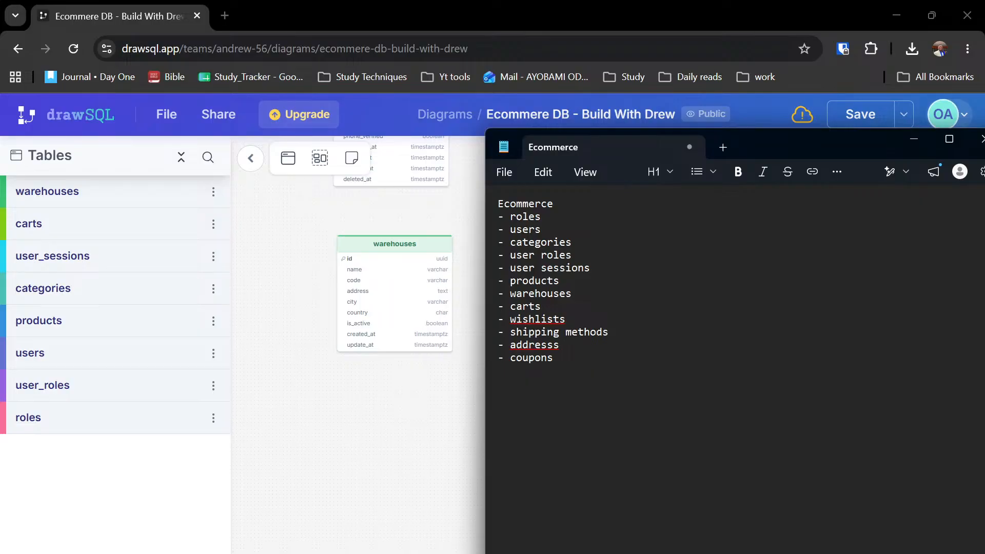
type("- discounts")
- Start a separate group below discounts in the notes with the entry products_categories
key("Return")
type("[r")
key("BackSpace")
key("BackSpace")
type("prodcu")
key("BackSpace")
key("BackSpace")
type("dcuts")
key("BackSpace")
key("BackSpace")
key("BackSpace")
key("BackSpace")
type("out")
key("BackSpace")
key("BackSpace")
key("BackSpace")
type("oduct")
key("BackSpace")
key("BackSpace")
key("BackSpace")
type("ucts_catr")
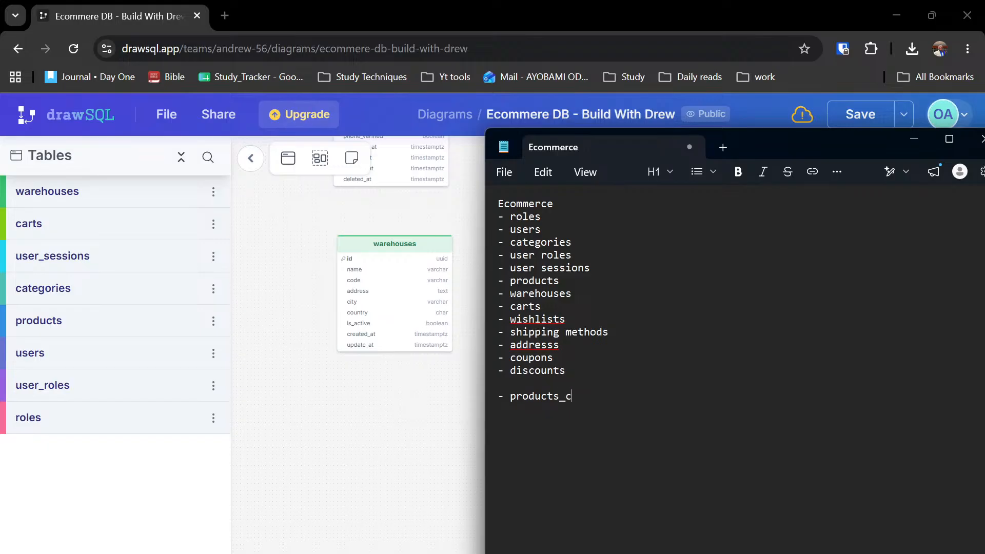
key("BackSpace")
type("egorie")
type("s")
- Add the entries products_varaints and orders beneath products_categories in the notes
type("produ")
key("BackSpace")
key("BackSpace")
key("BackSpace")
key("BackSpace")
key("BackSpace")
type("- prod")
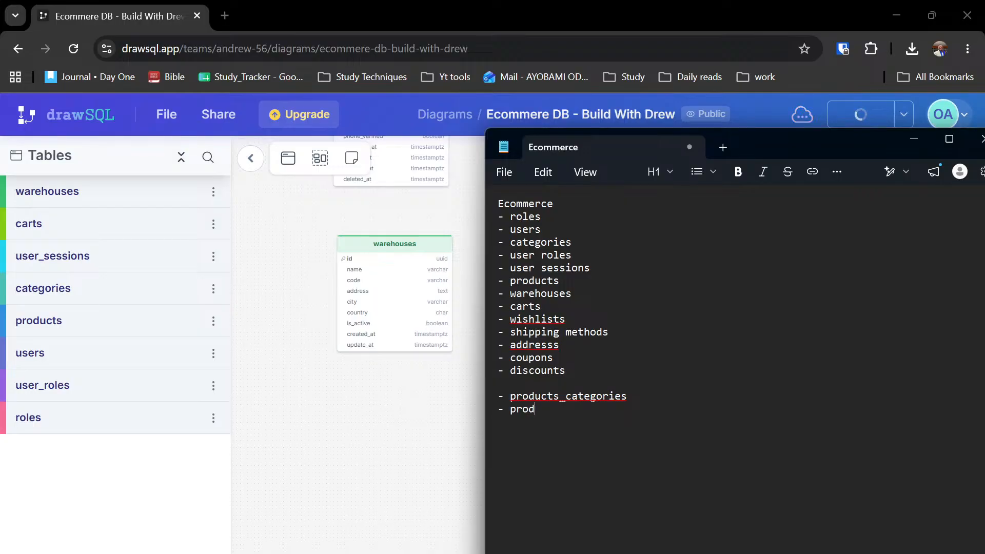
type("ucts")
type("_")
type("ca")
type("rt_it")
key("BackSpace")
key("BackSpace")
key("BackSpace")
key("BackSpace")
key("BackSpace")
key("BackSpace")
key("BackSpace")
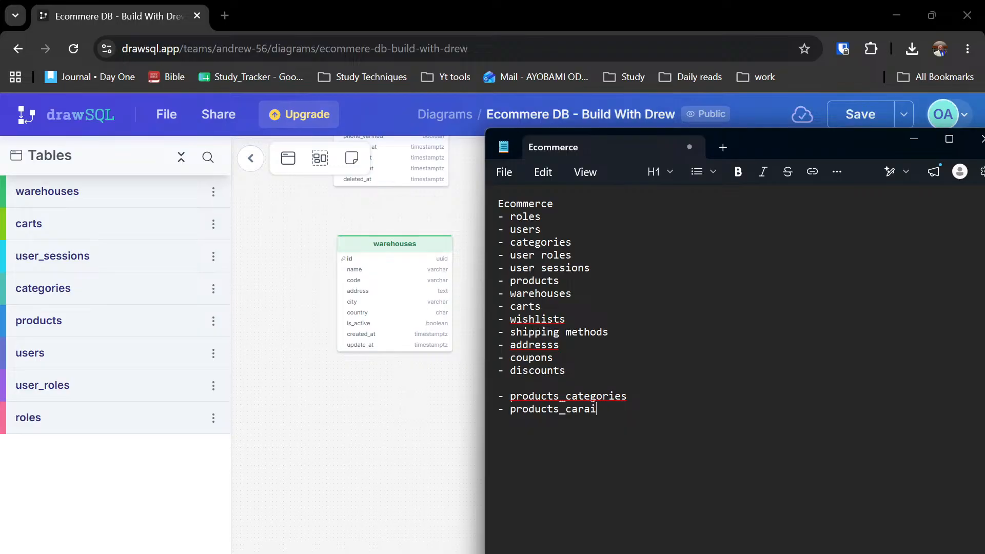
type("varaint")
type("s - ")
type("orders")
- Return to the drawSQL diagram and add a table named wishlists beneath the carts table
left_click(400, 399)
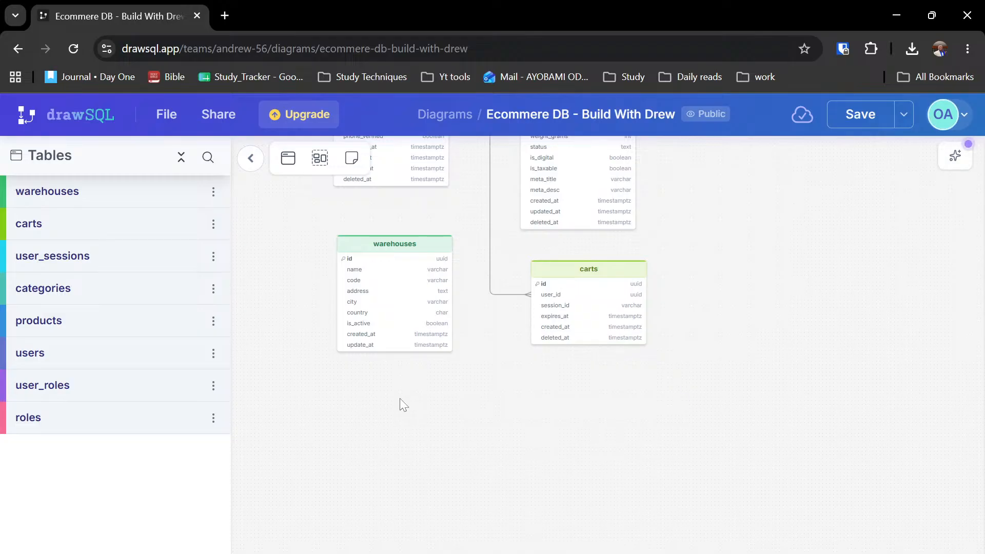
left_click(288, 158)
left_click(532, 397)
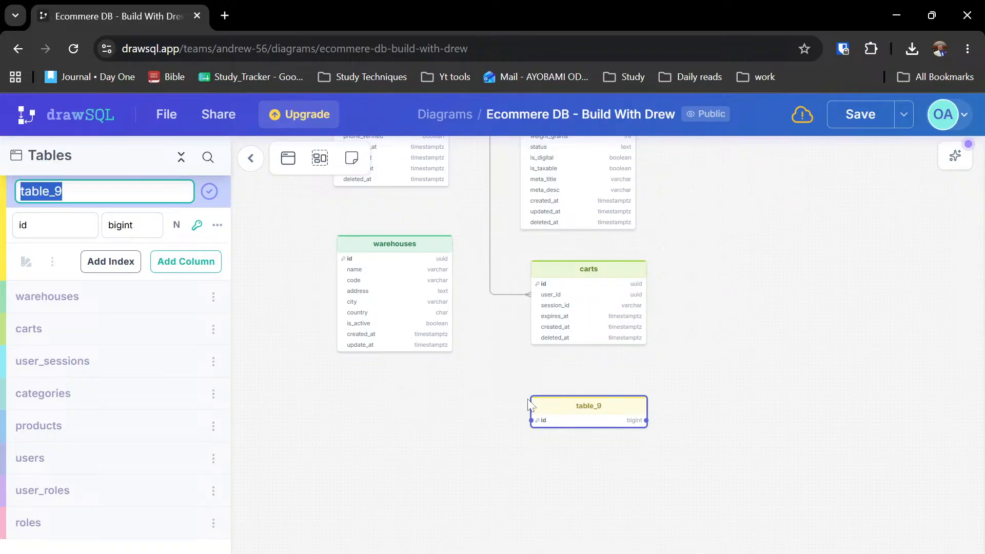
type("w")
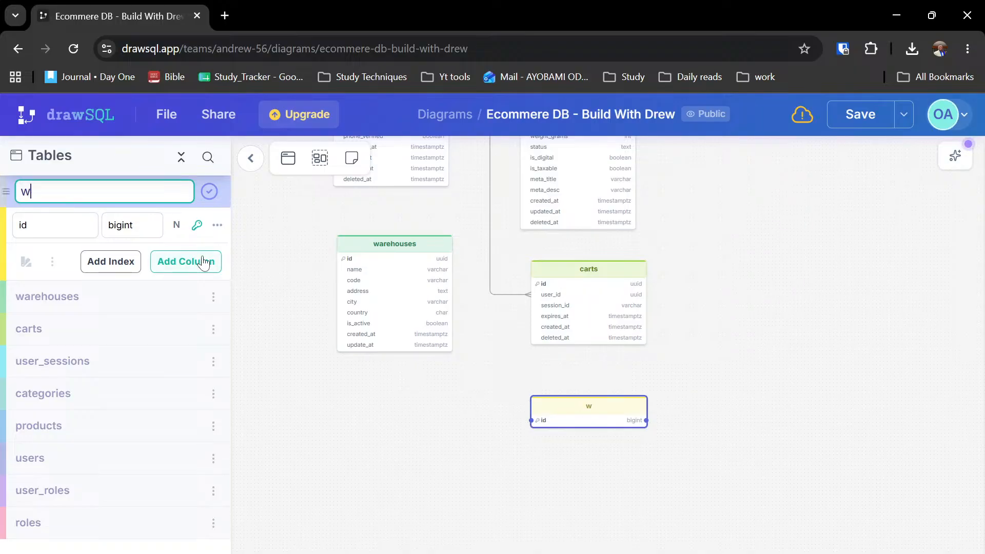
type("ishlist")
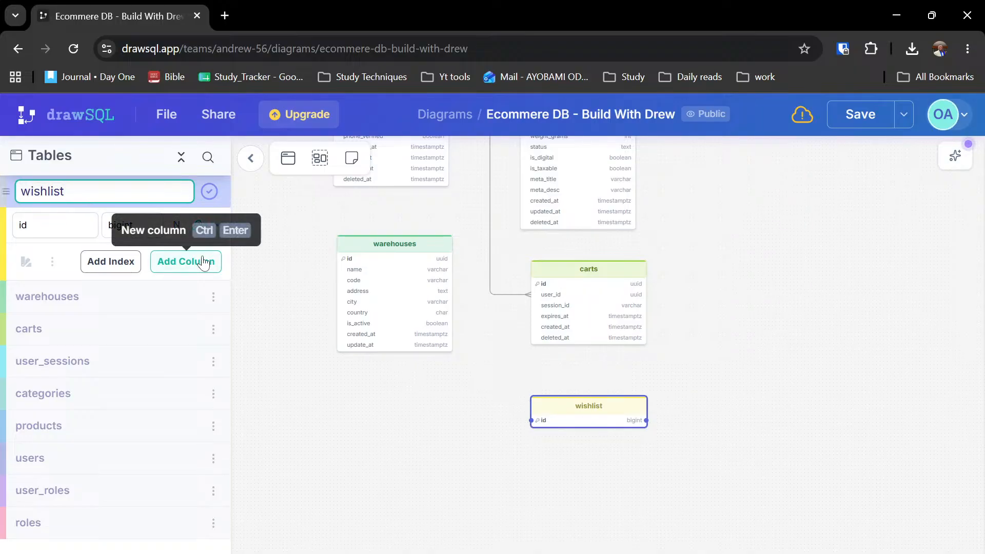
type("s")
key("Return")
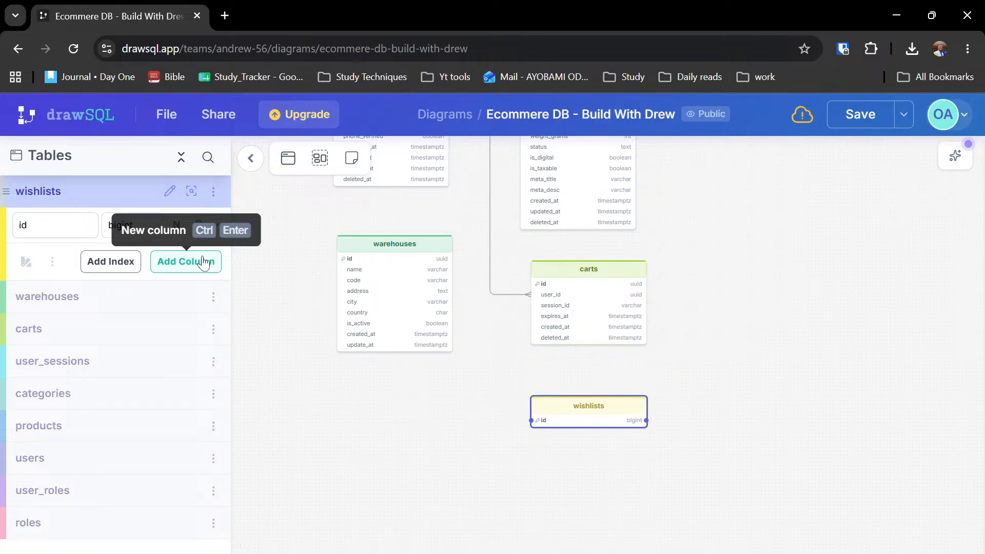
- Set the data type of the id column in the wishlists table to uuid
left_click(58, 226)
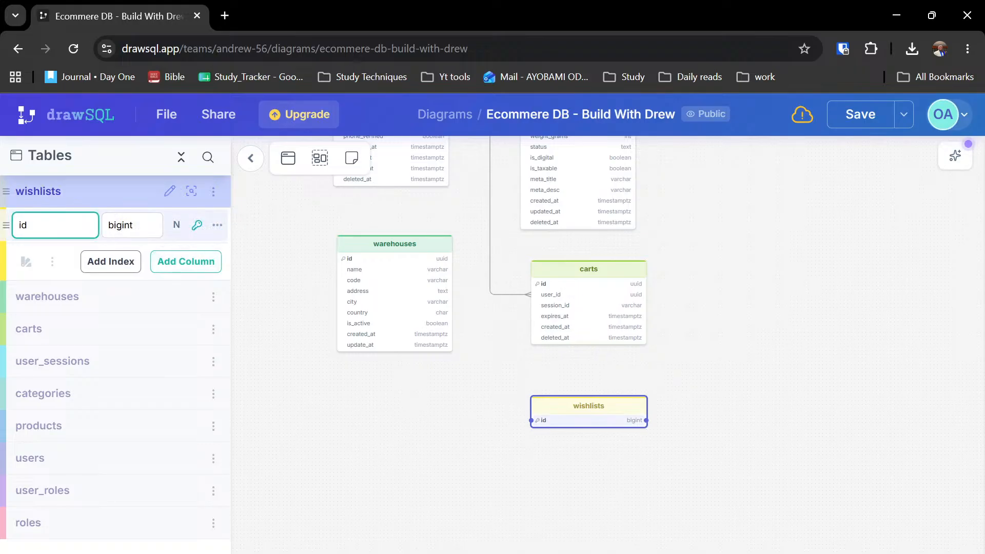
key("Tab")
type("big")
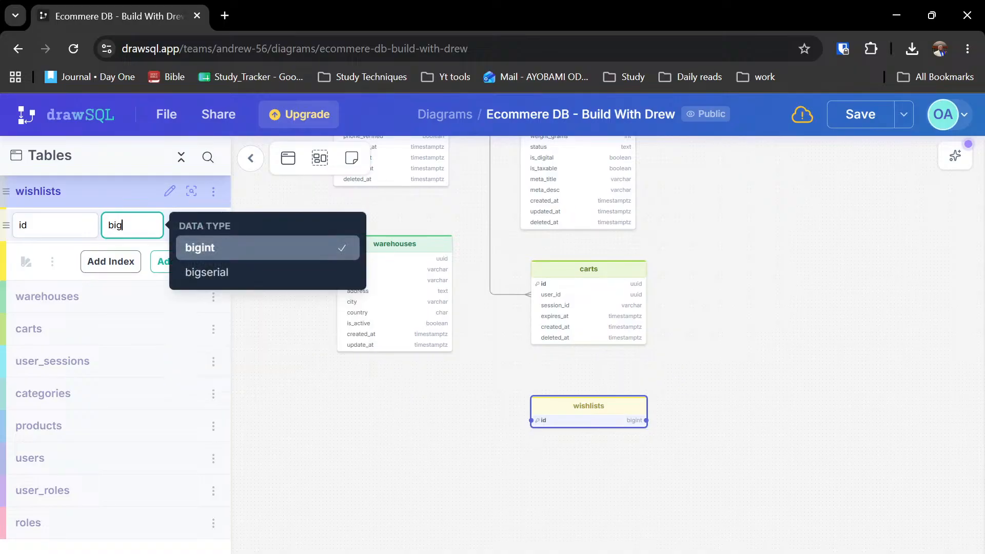
key("BackSpace")
key("BackSpace")
key("BackSpace")
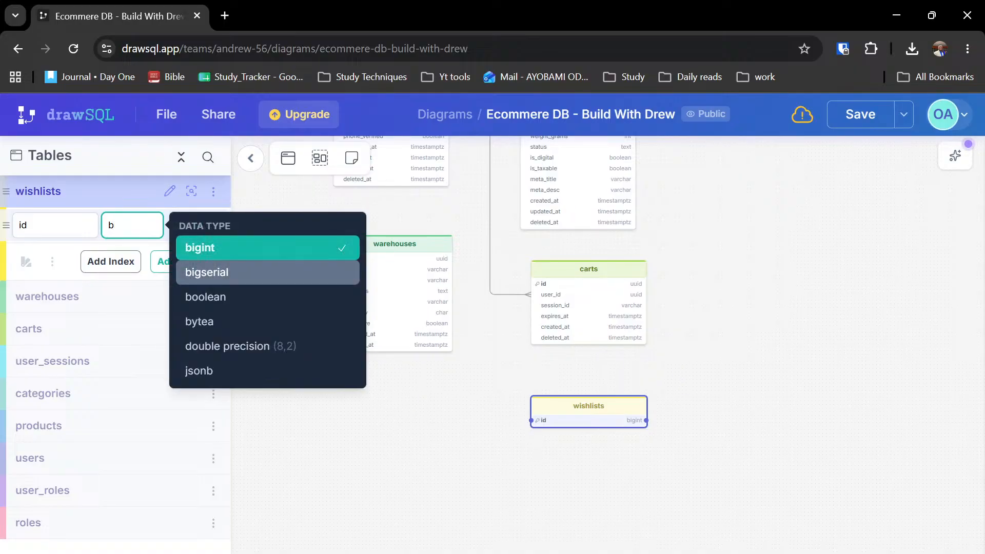
type("uuid")
key("Return")
- Add the columns user_id, name and is_public to the wishlists table
key("Return")
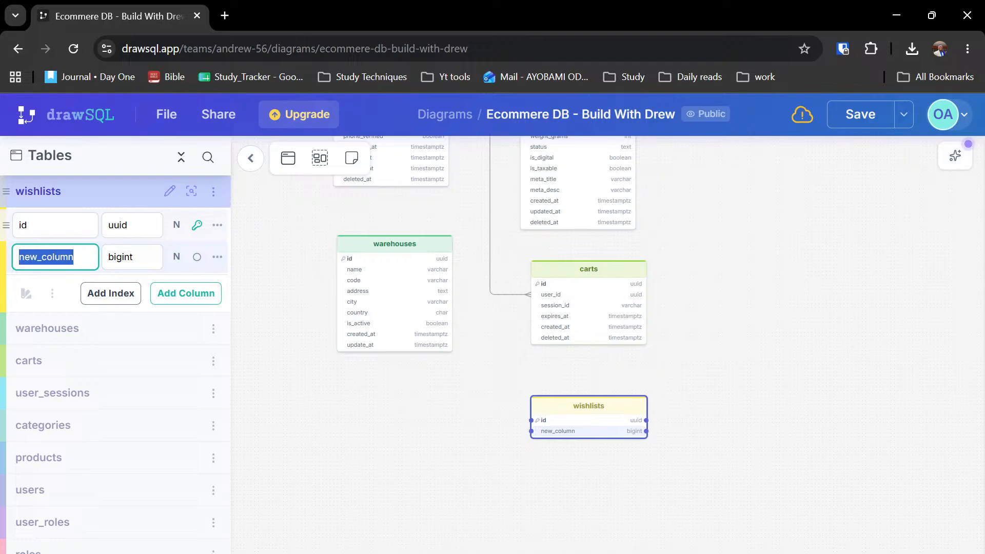
type("user)")
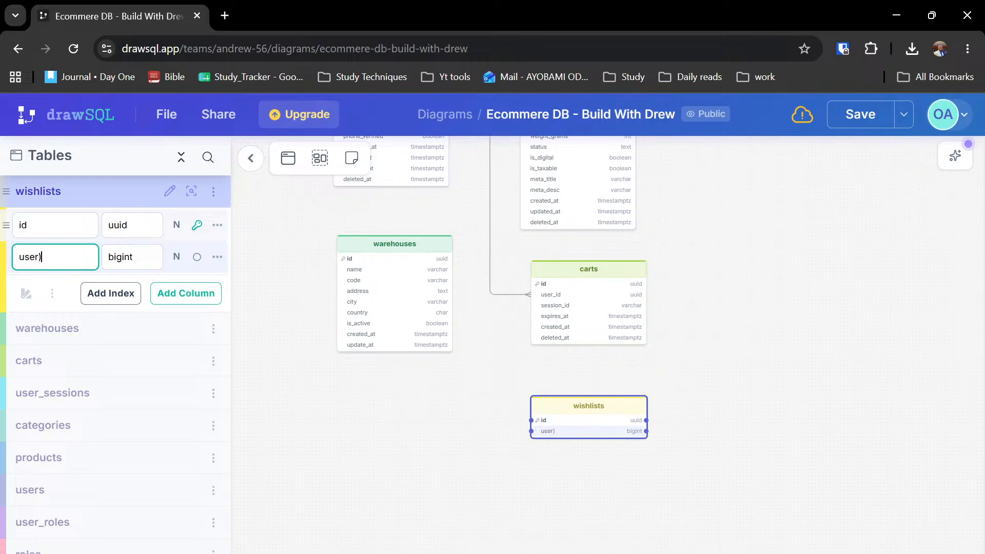
key("BackSpace")
type("_id")
key("Return")
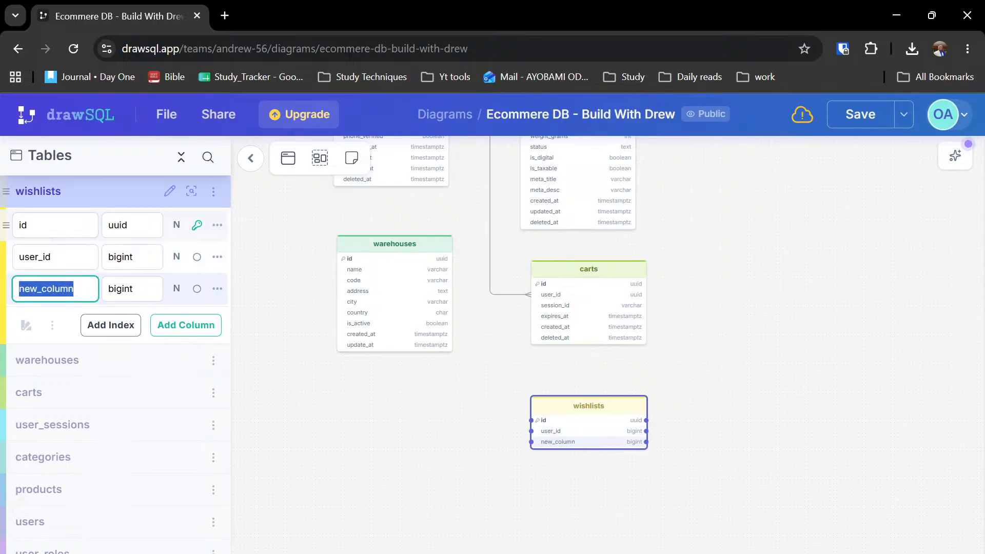
type("name")
key("Return")
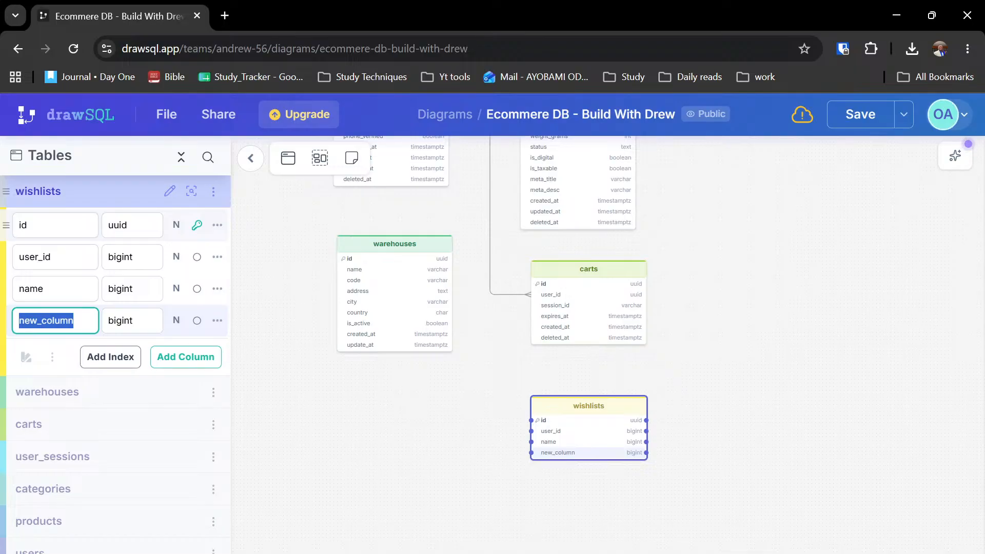
type("is_public")
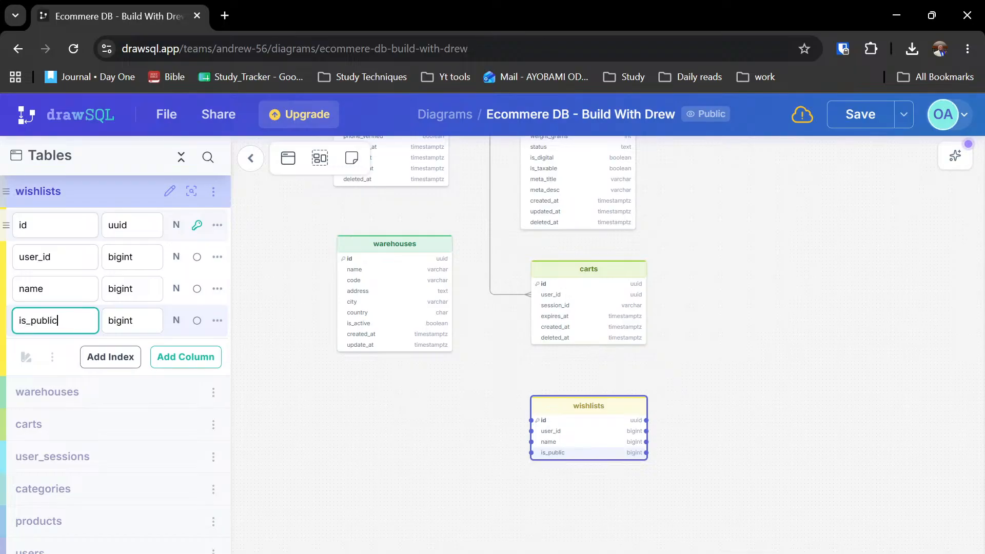
key("Return")
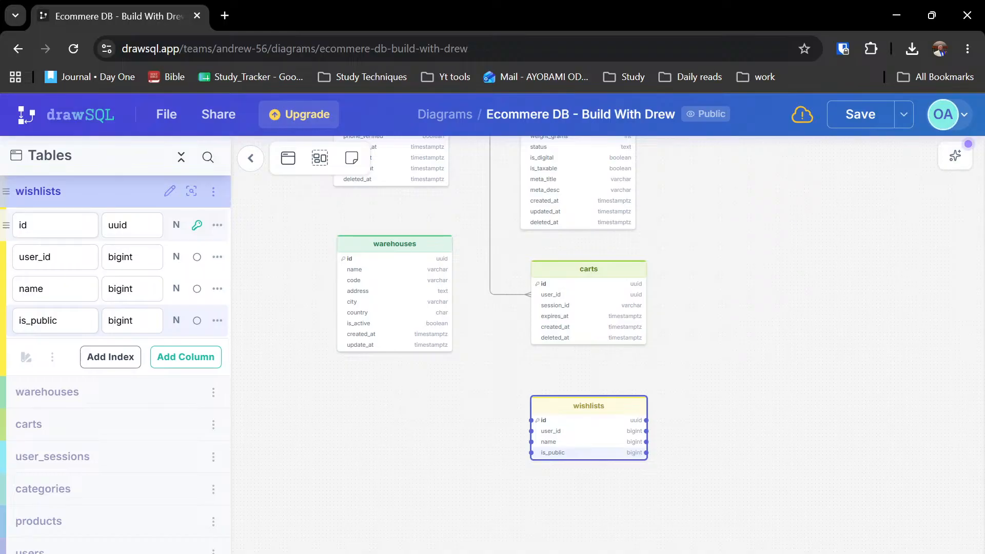
- Add the columns created_at and updated_at after is_public in the wishlists table
left_click(79, 324)
key("Return")
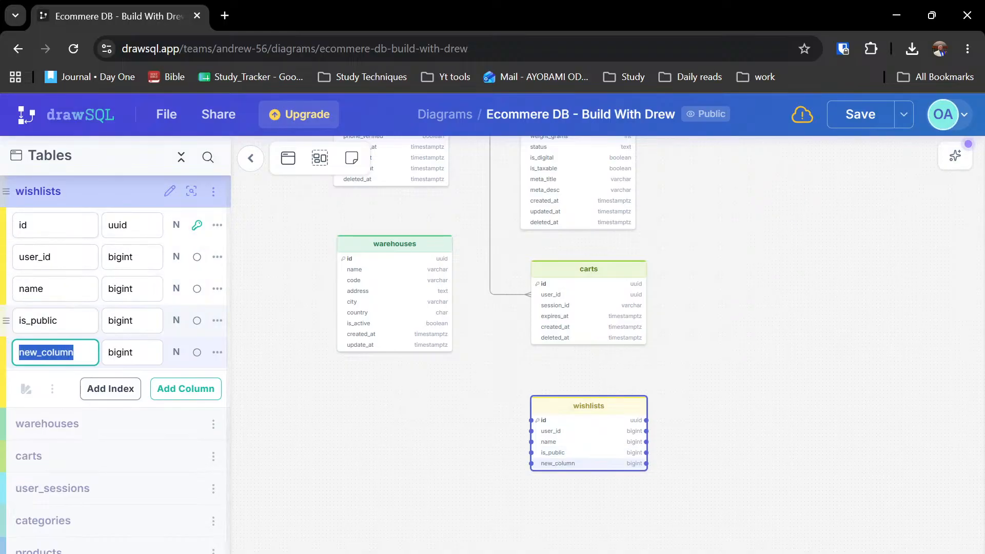
type("creat")
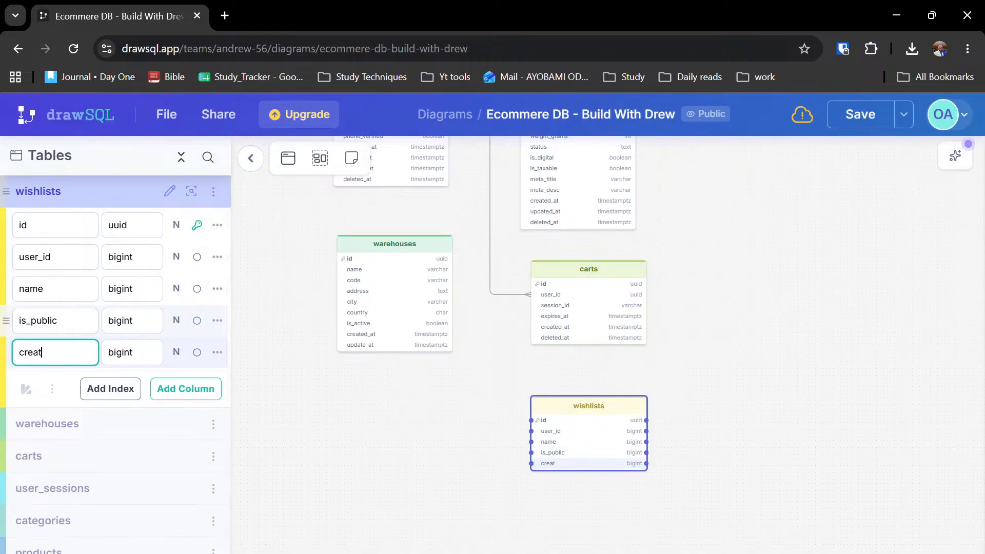
type("ed_at")
key("Return")
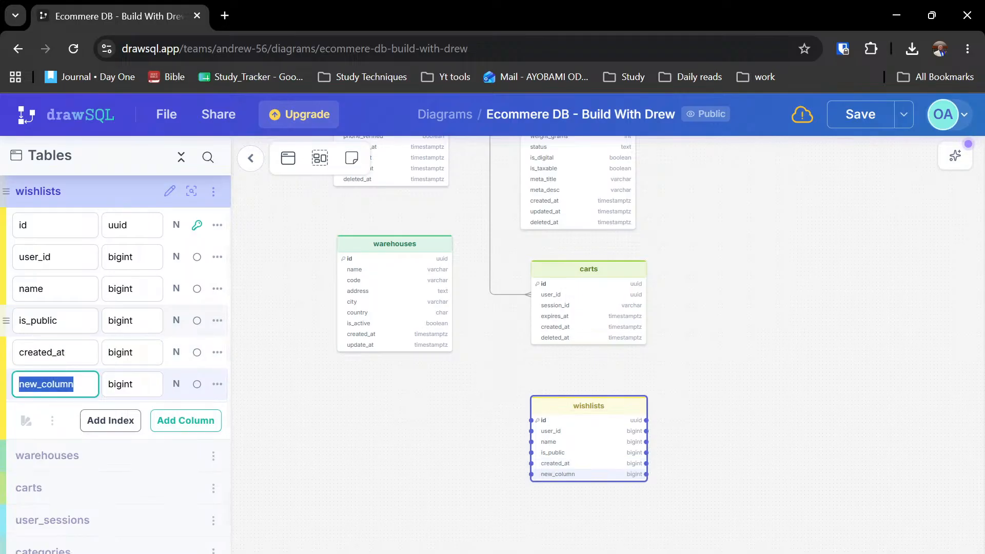
type("u")
key("BackSpace")
type("updated")
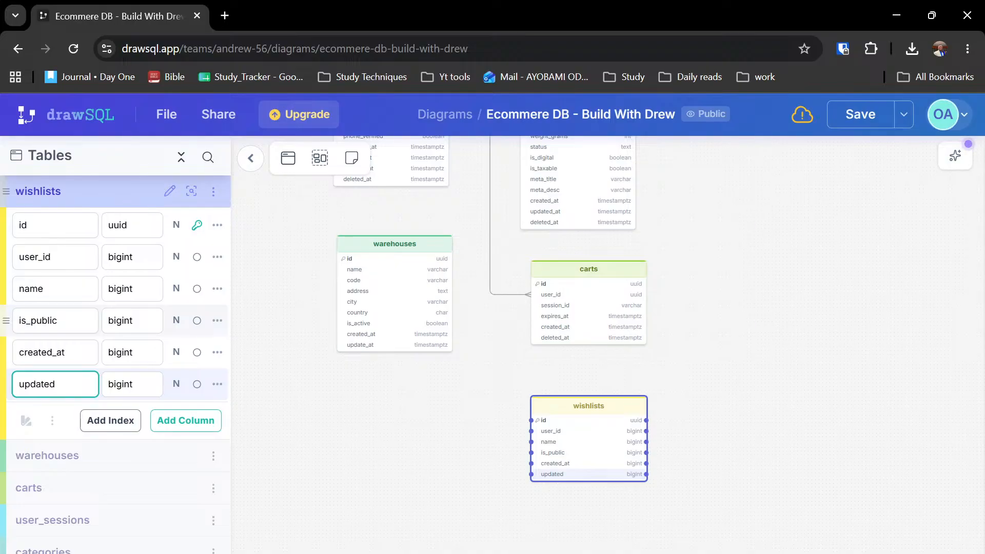
type("_at")
key("Return")
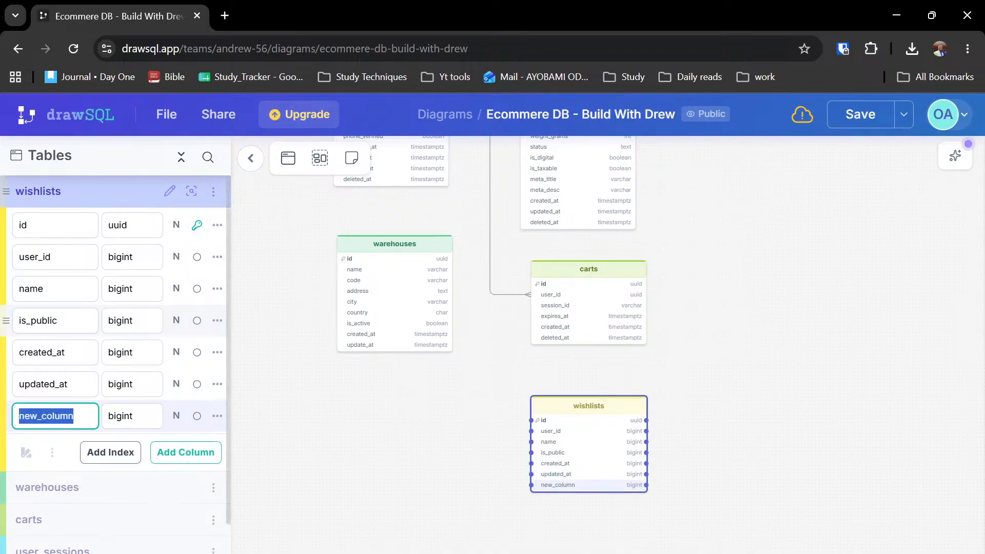
- Delete the surplus column below updated_at in the wishlists table
key("BackSpace")
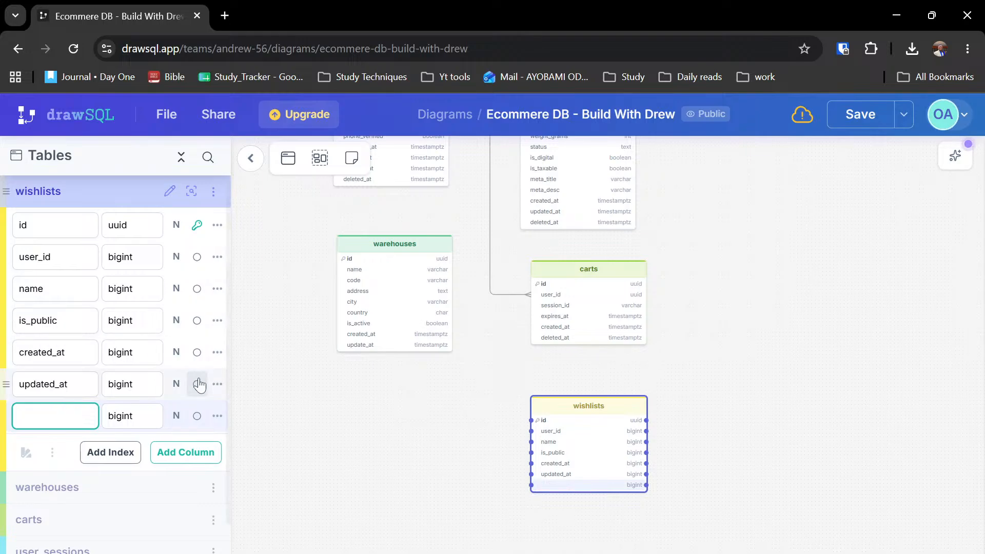
left_click(128, 384)
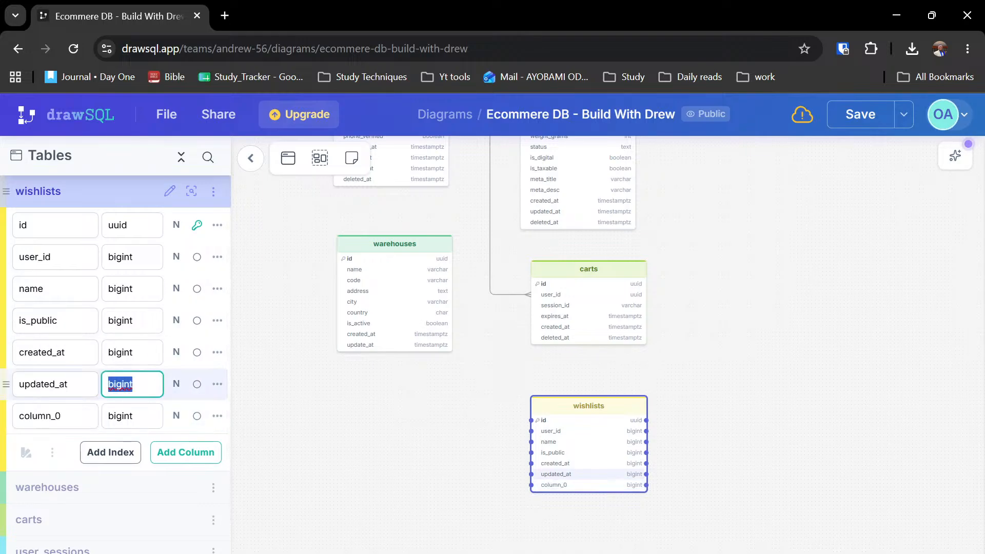
left_click(216, 416)
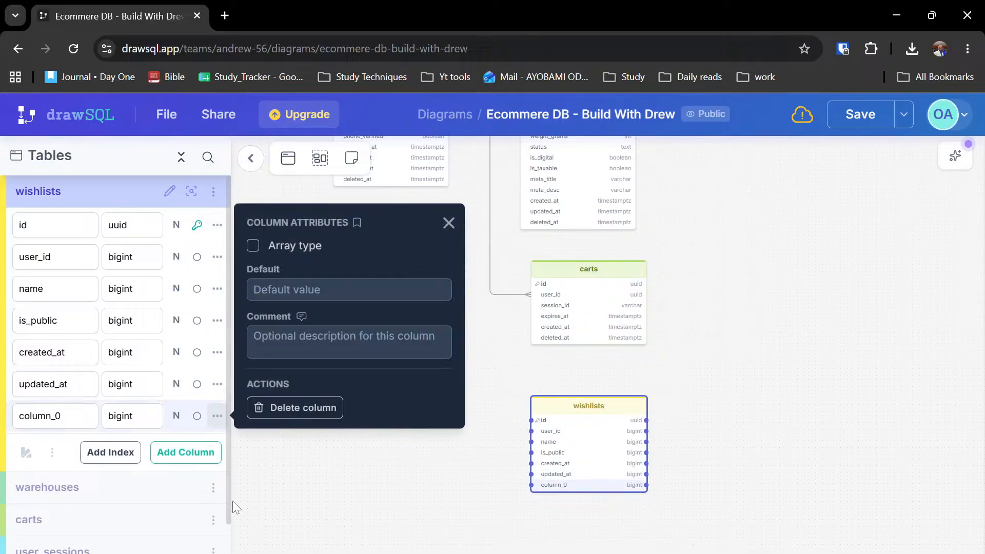
left_click(277, 409)
- Set the data type of the updated_at column in the wishlists table to timestamptz
left_click(137, 384)
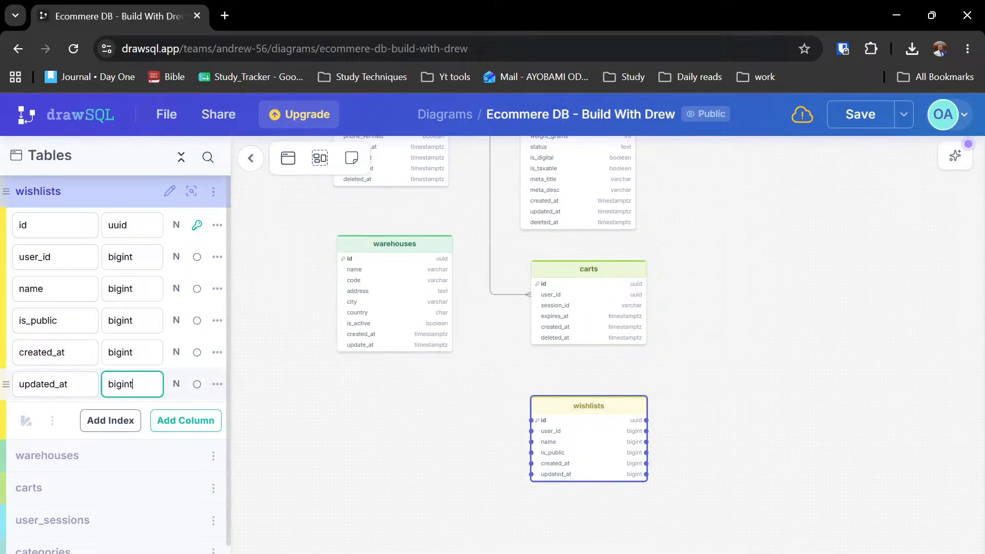
type("time")
key("BackSpace")
key("ctrl+a")
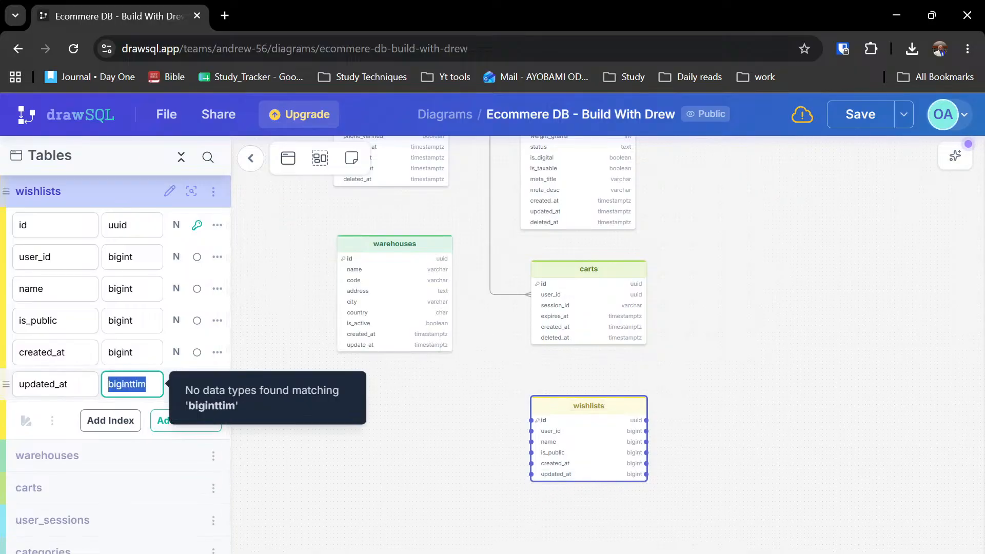
type("time")
key("Down")
key("Down")
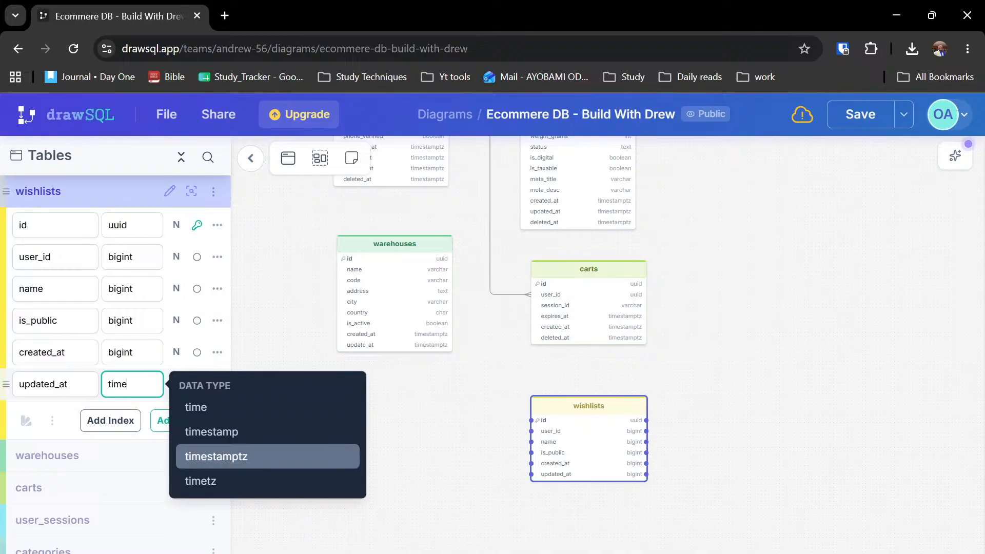
key("Return")
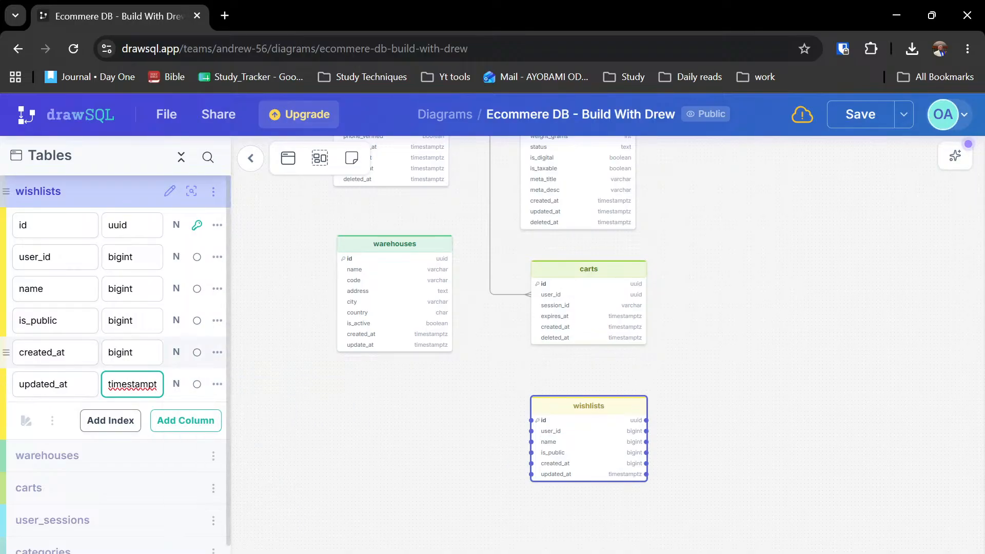
- Set the data type of the created_at column in the wishlists table to timestamptz
double_click(123, 353)
type("tt")
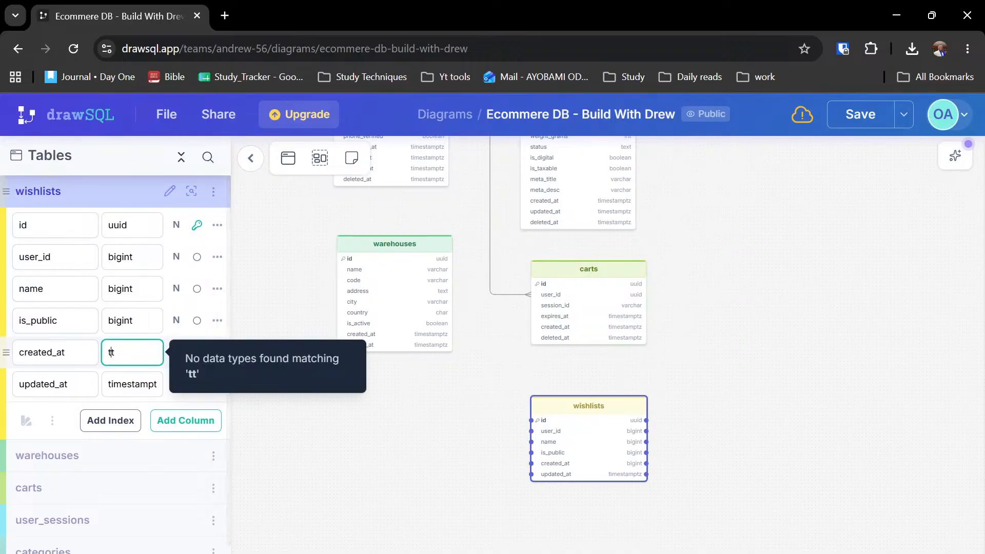
key("BackSpace")
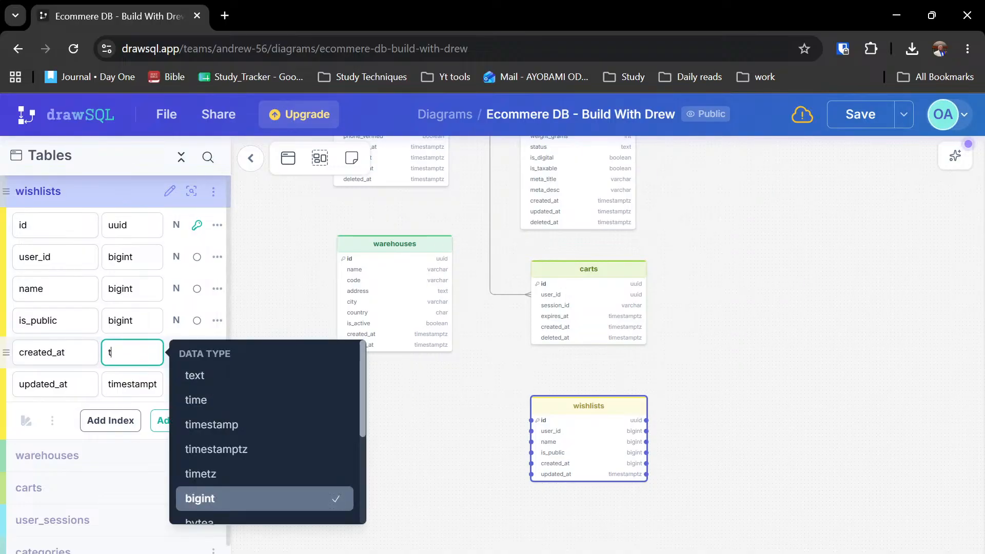
type("ime")
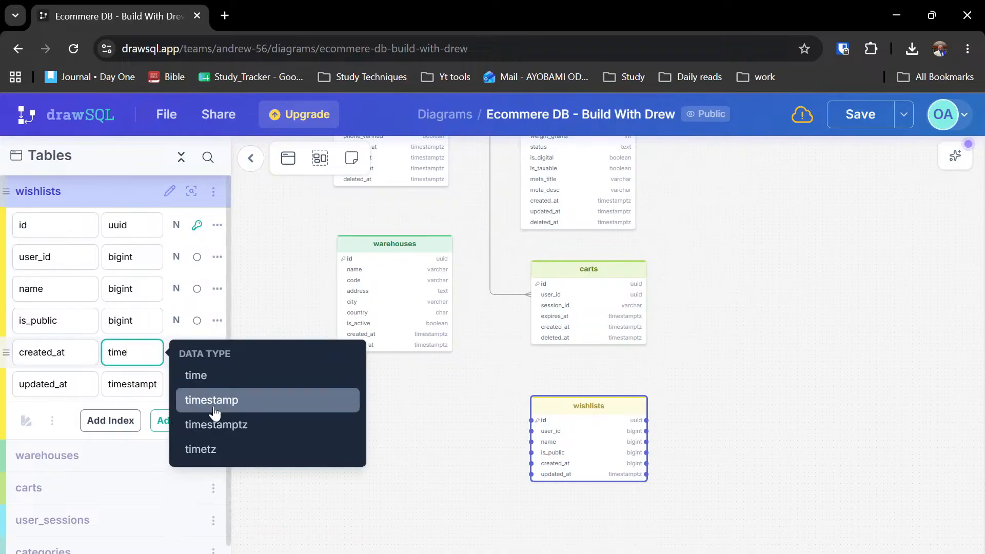
left_click(195, 425)
- Set the data types in the wishlists table to boolean for is_public and varchar for name
double_click(123, 320)
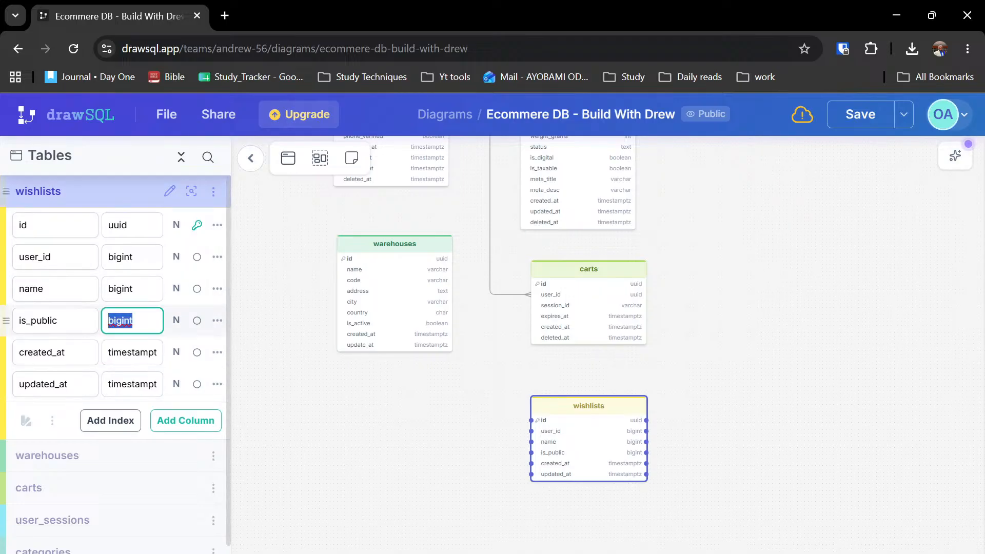
type("boolean")
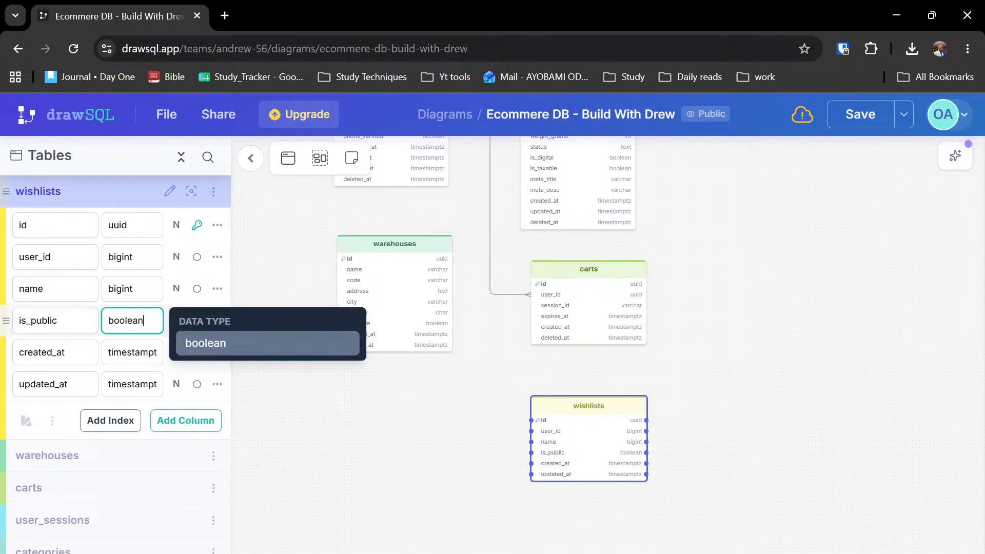
key("Return")
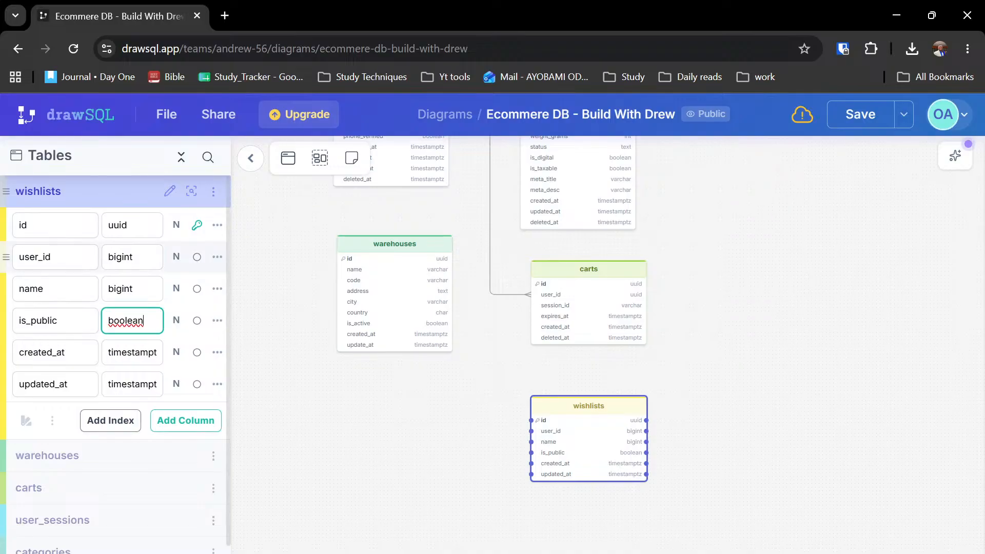
double_click(123, 289)
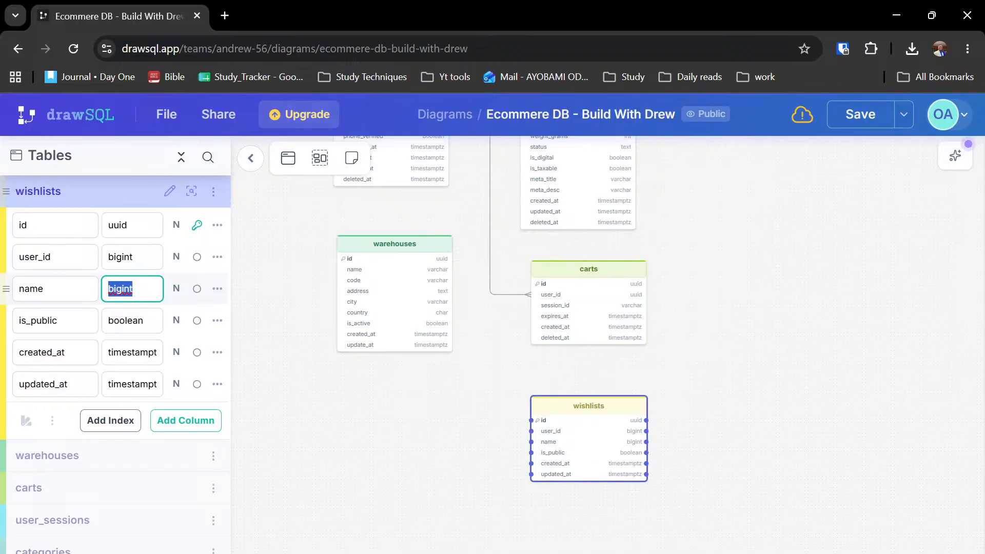
type("varchar")
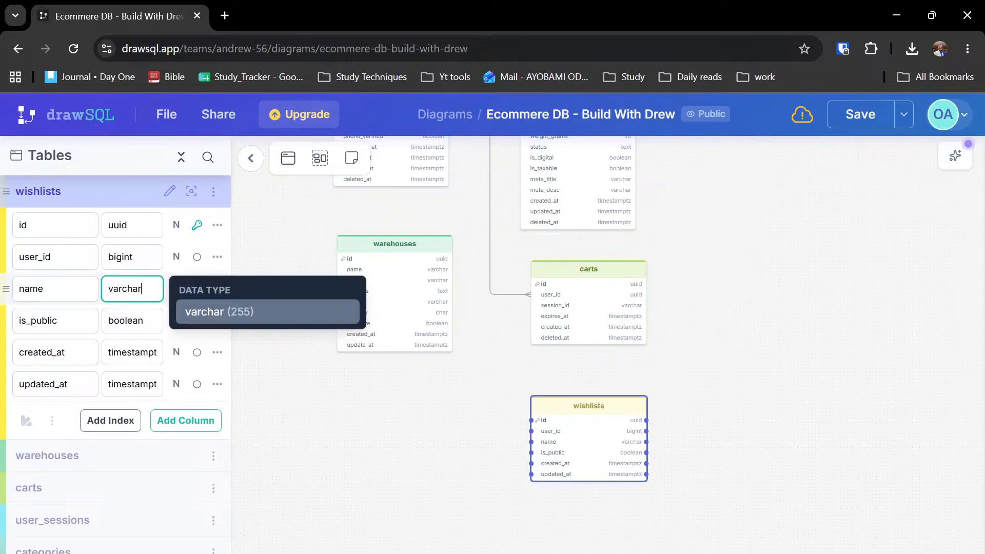
key("Return")
- Set the data type of the user_id column in the wishlists table to uuid
double_click(120, 257)
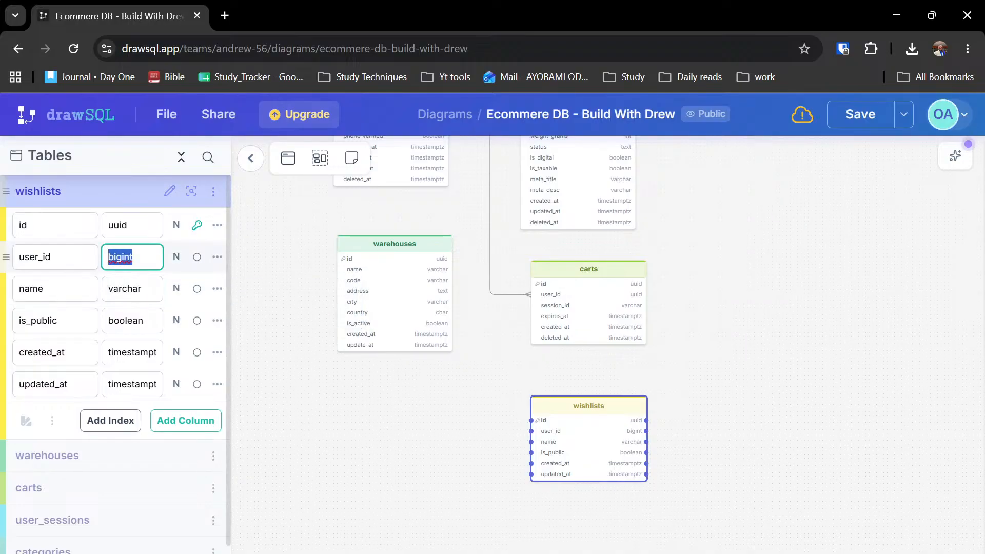
type("uui")
key("Return")
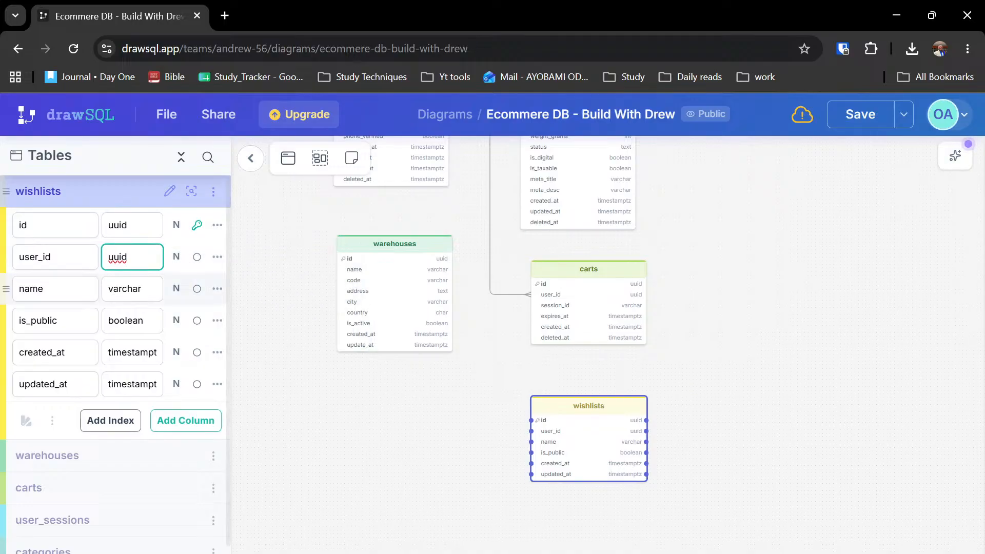
left_click(389, 480)
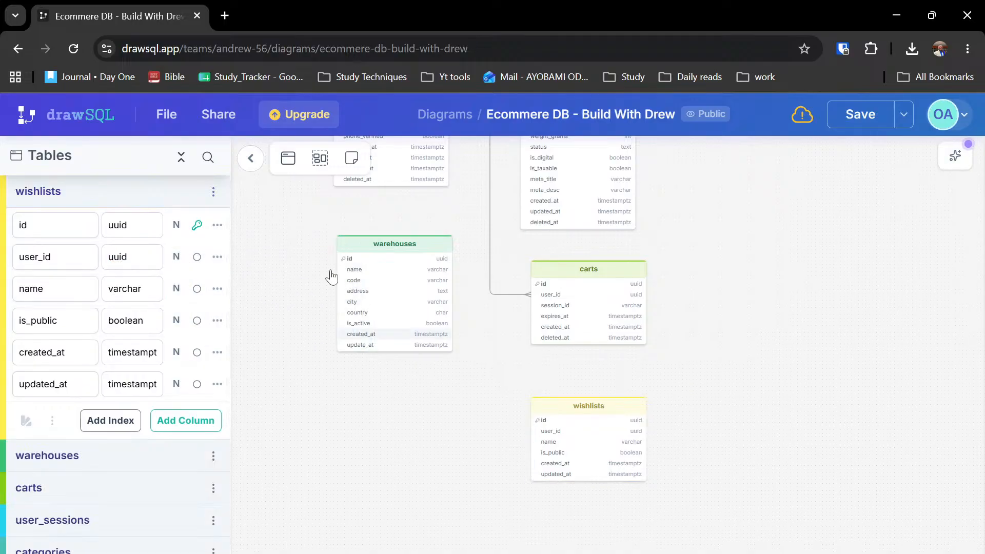
- Add a new table named shipping_methods below the warehouses table
left_click(288, 158)
left_click(355, 400)
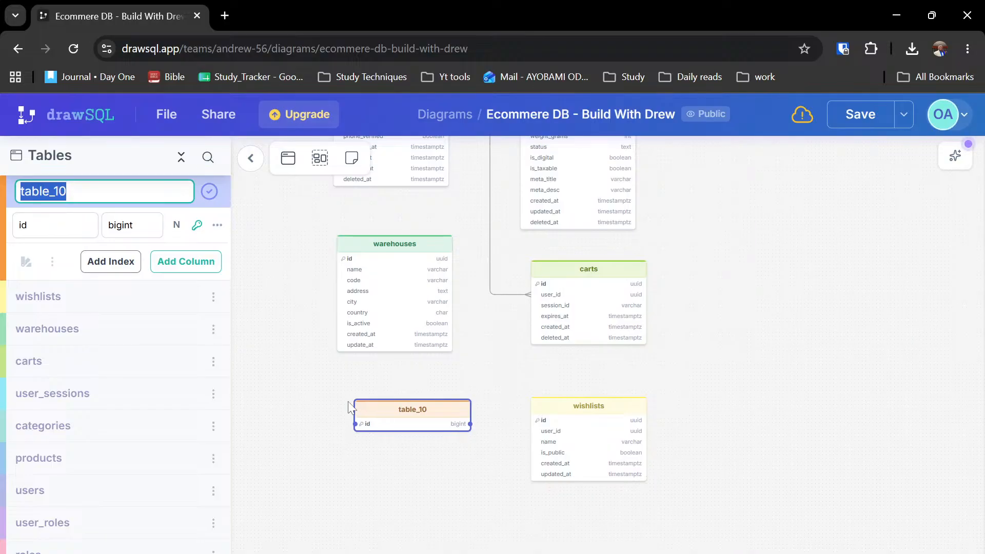
type("sh")
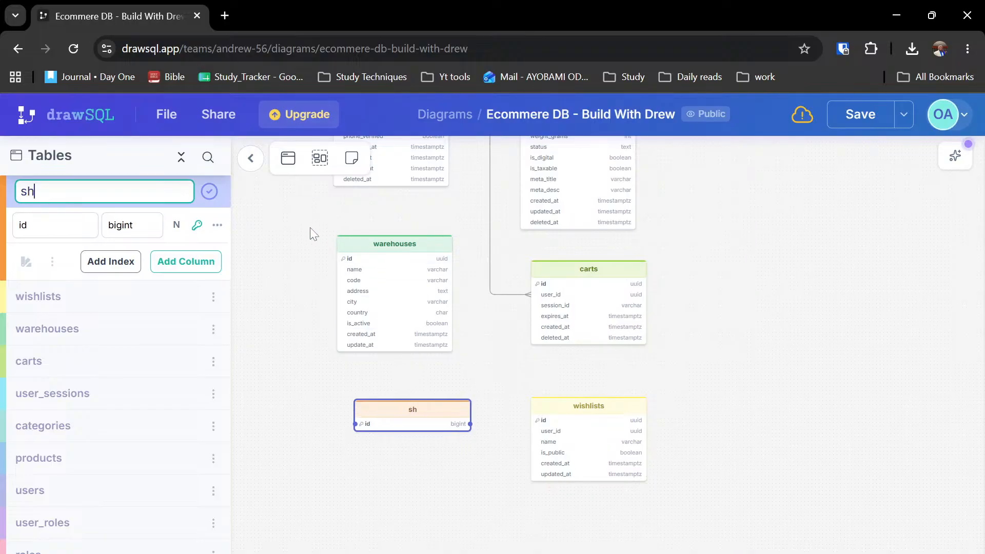
type("ipping_methods")
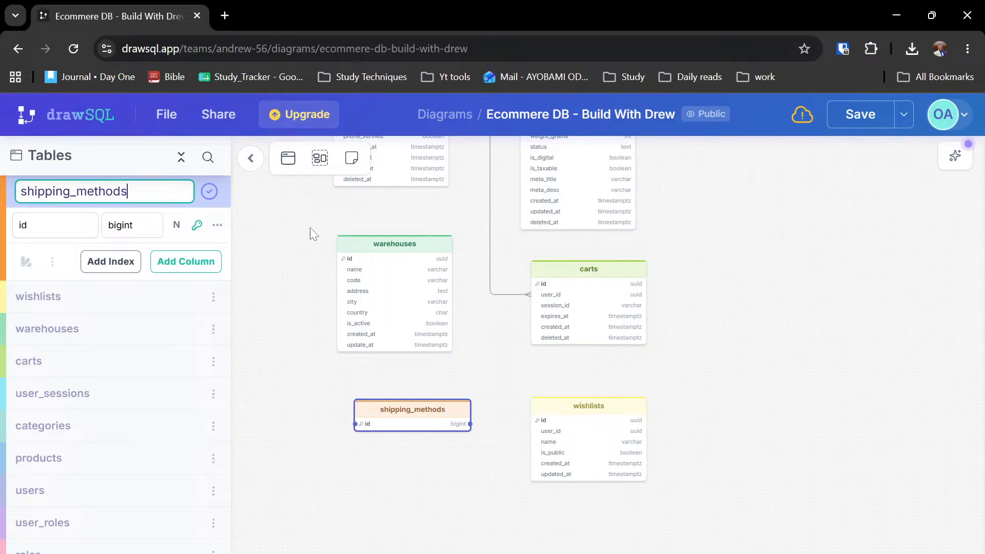
key("Return")
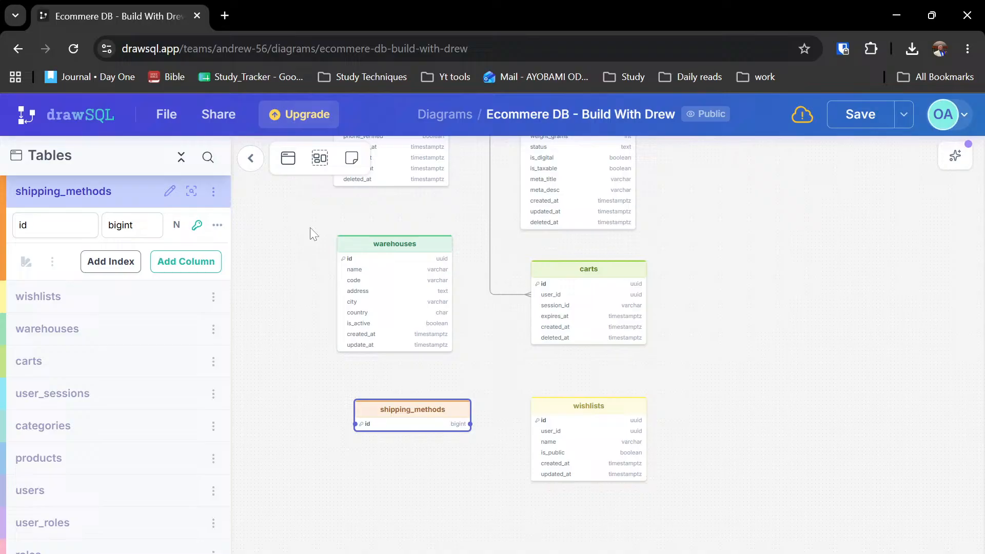
- Add the columns name and carrier after id in the shipping_methods table
left_click(190, 262)
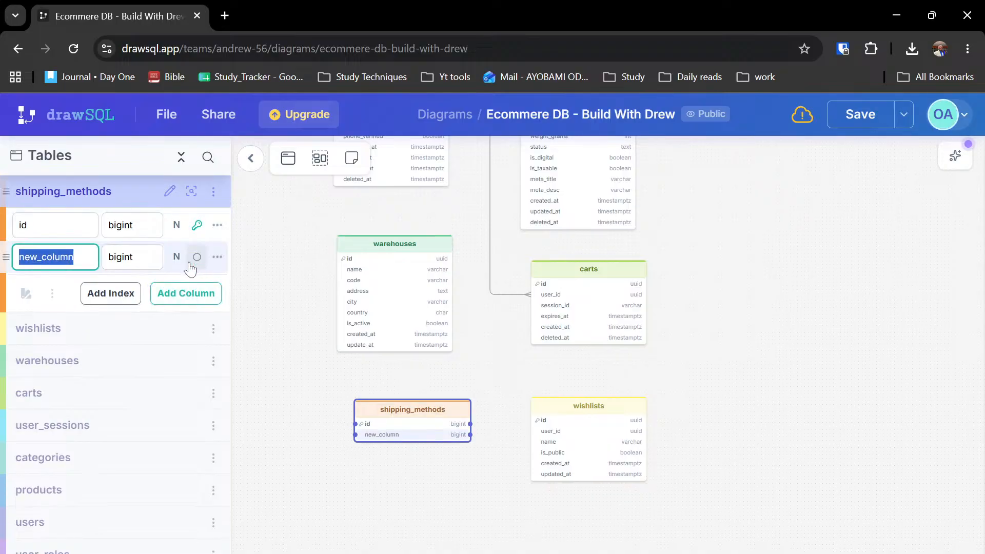
type("name")
key("Return")
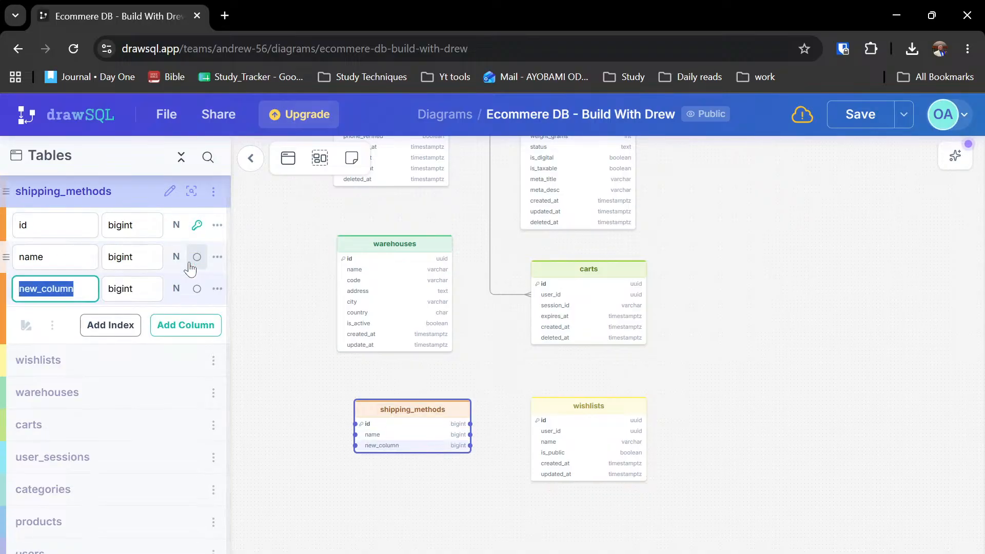
type("carrier")
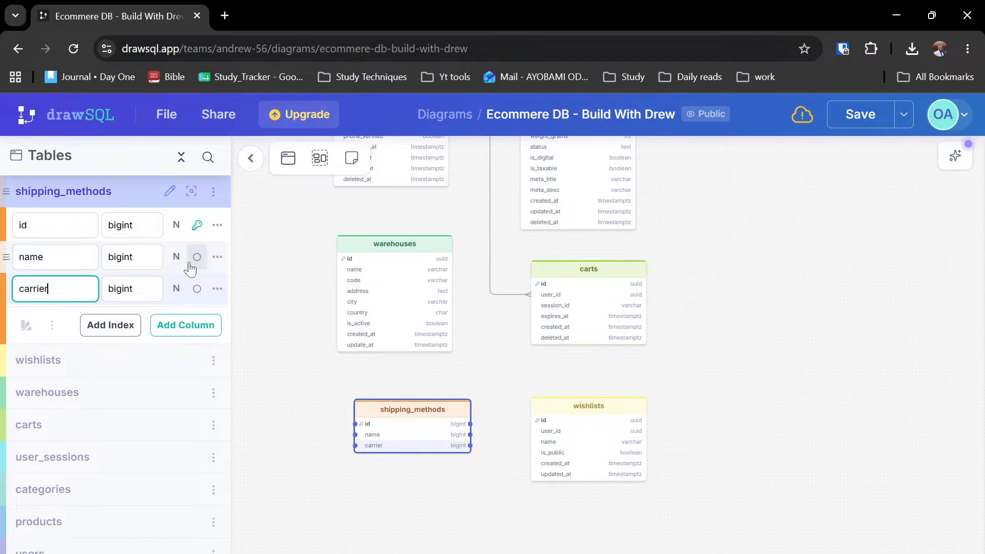
key("Return")
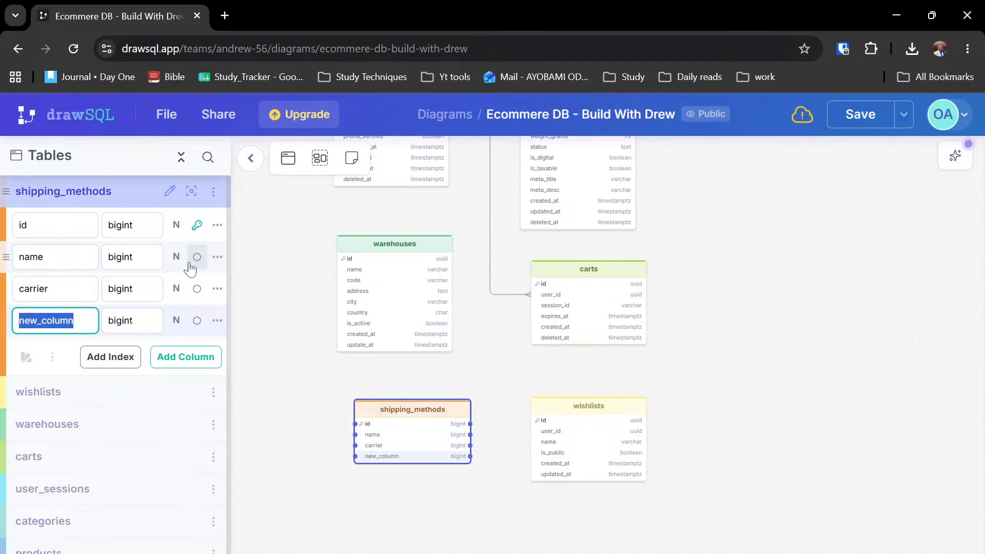
- Add the column estimated_days_min after carrier in the shipping_methods table
type("estimad")
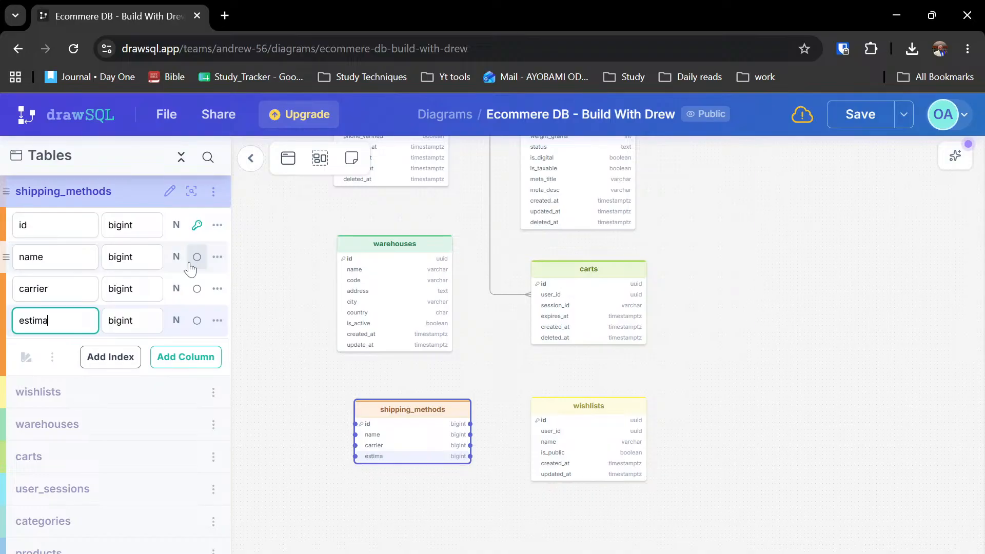
key("BackSpace")
type("ted_day")
key("BackSpace")
key("BackSpace")
type("days_min")
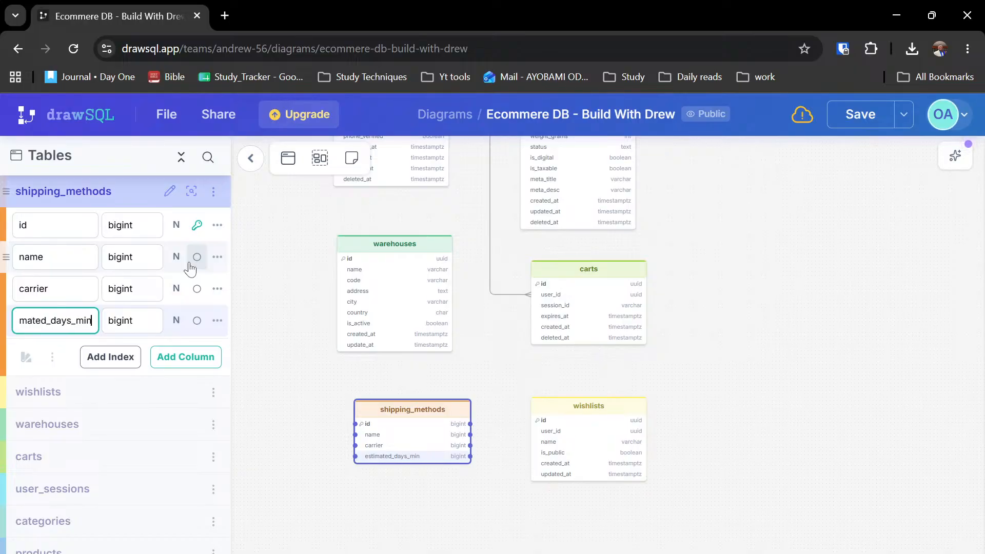
key("Return")
- Add the column estimated_days_max after estimated_days_min in the shipping_methods table
type("e")
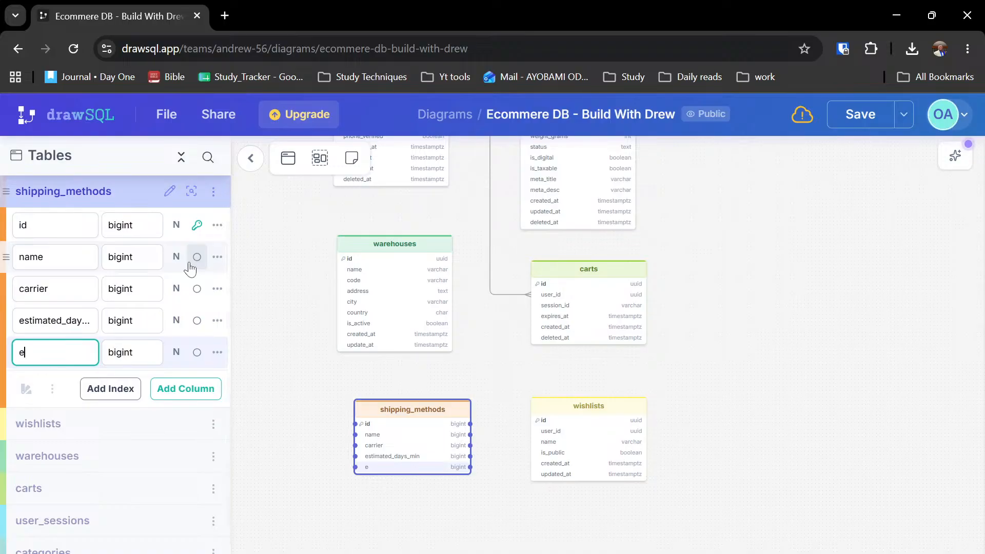
type("stimated_days")
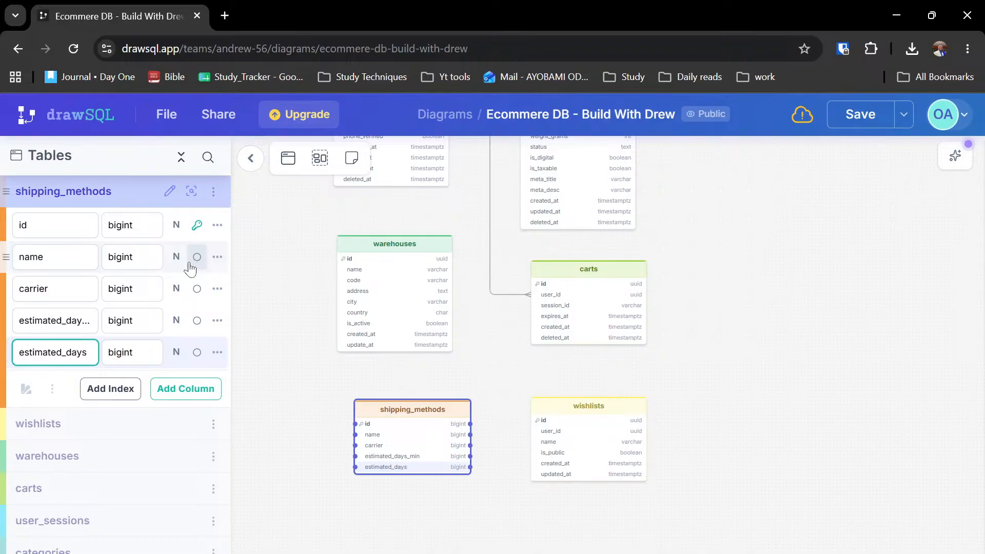
type("_maz")
key("BackSpace")
type("x")
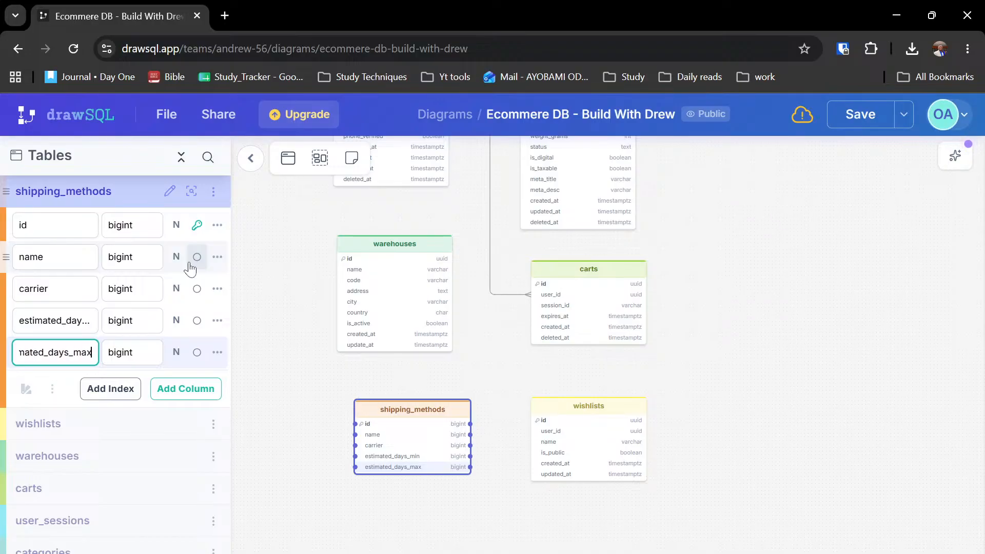
key("Return")
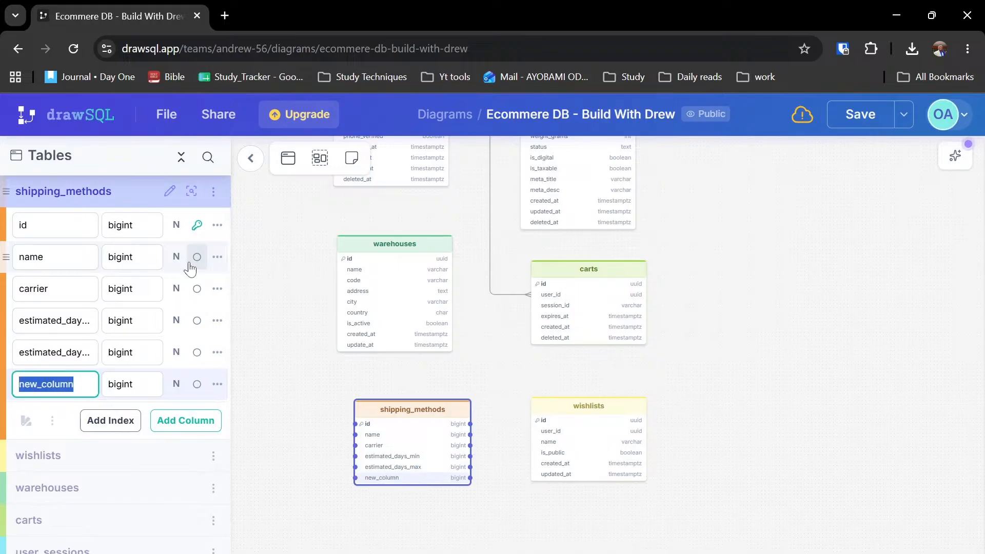
- Add the columns base_cost and is_active after estimated_days_max in the shipping_methods table
type("base_cost")
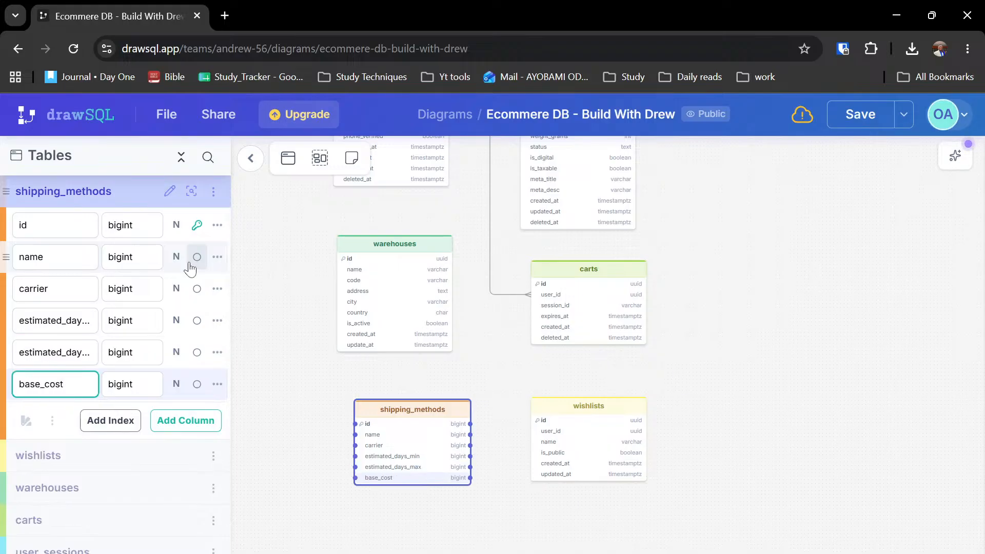
key("Return")
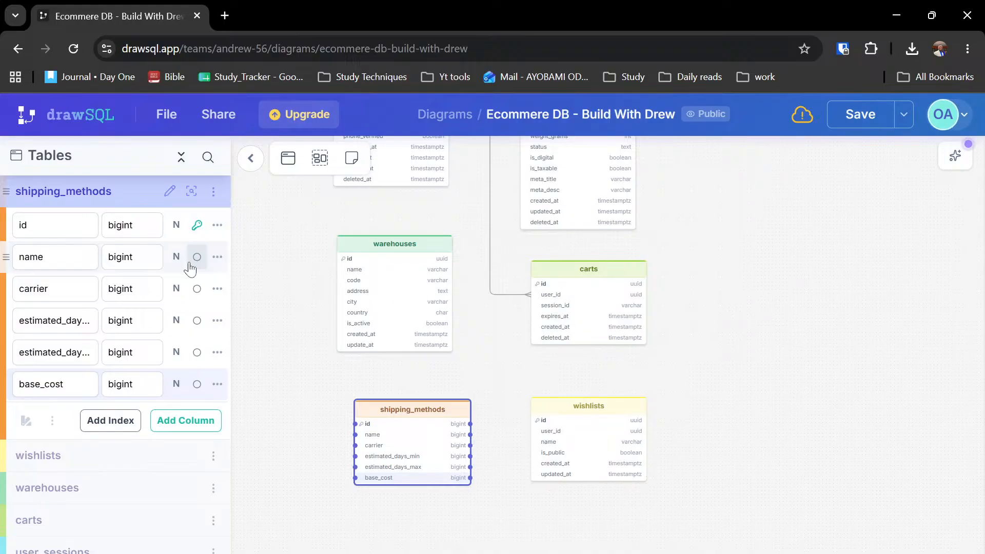
left_click(63, 384)
key("Return")
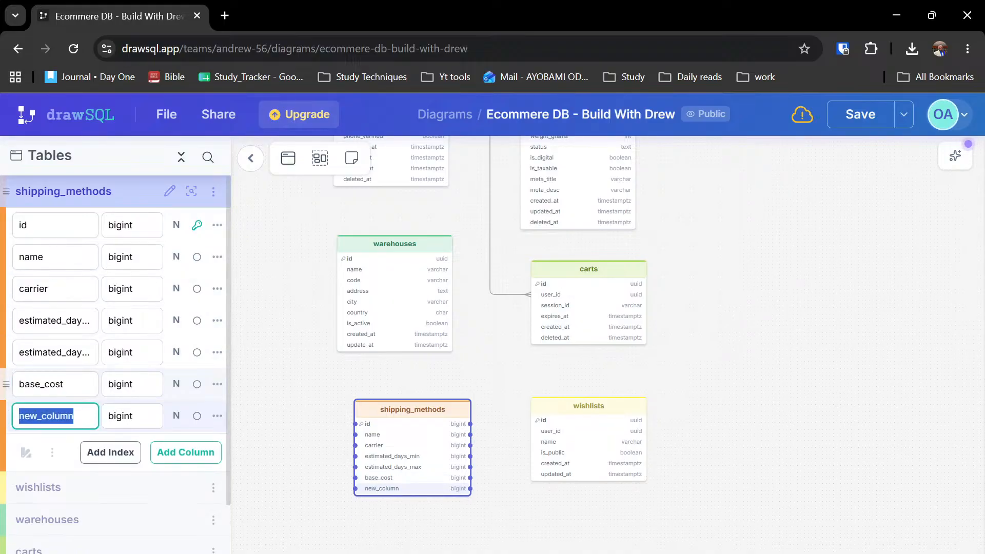
type("is_active")
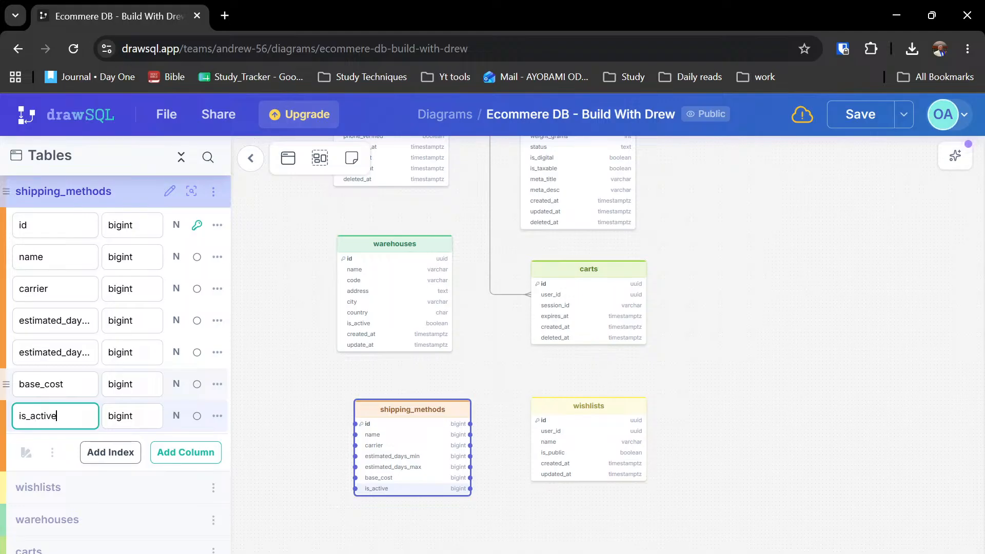
key("Return")
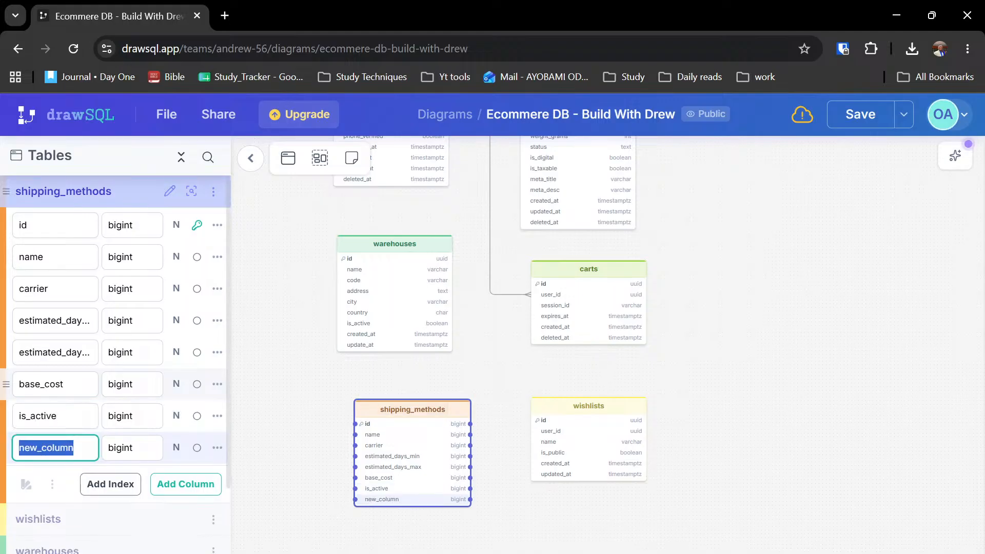
- Add the columns created_at and updated_at after is_active in the shipping_methods table
type("creat")
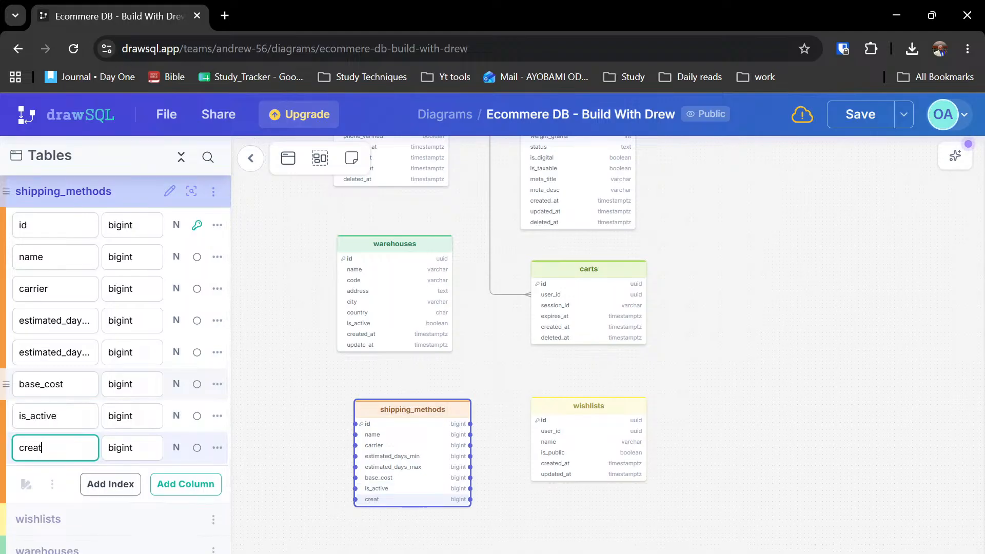
type("ed_at")
key("Return")
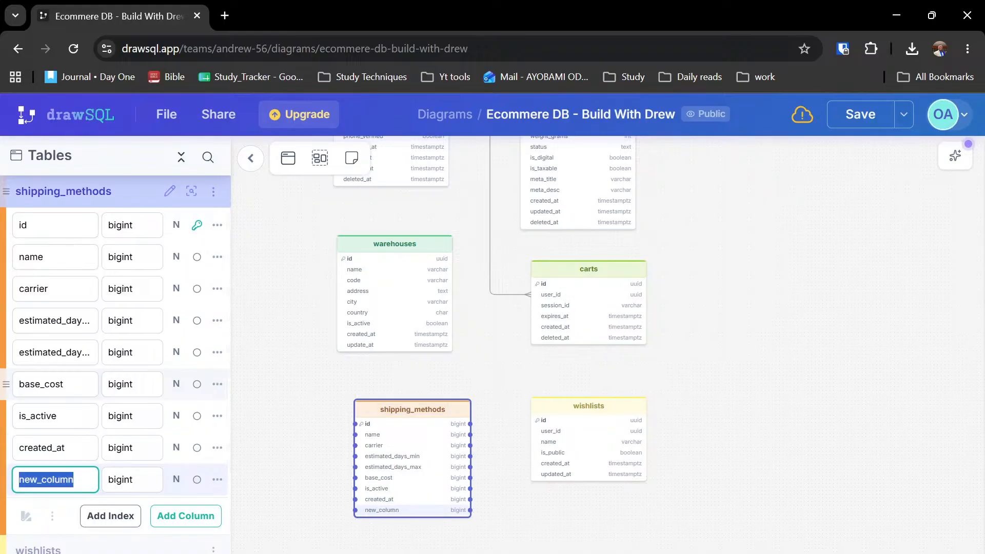
type("updated")
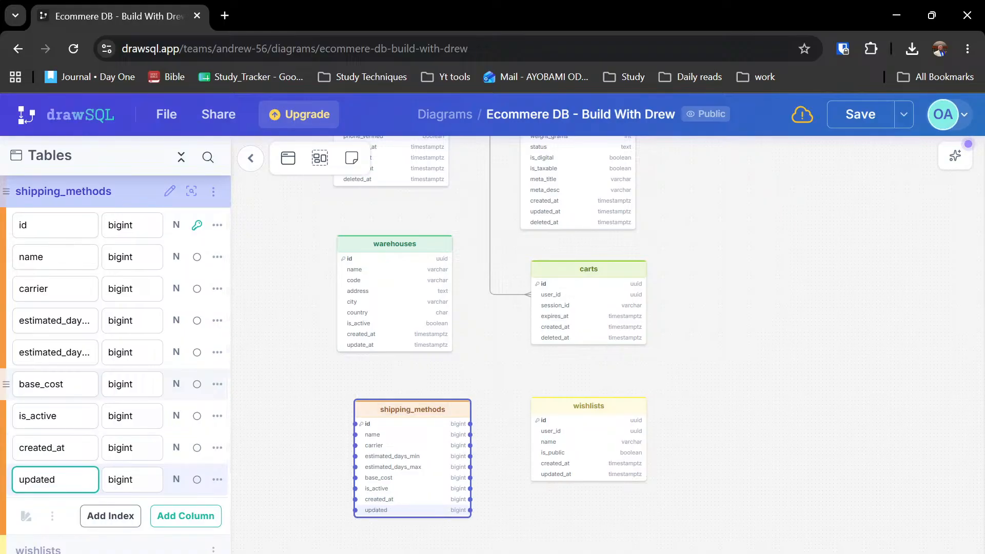
key("ctrl+minus")
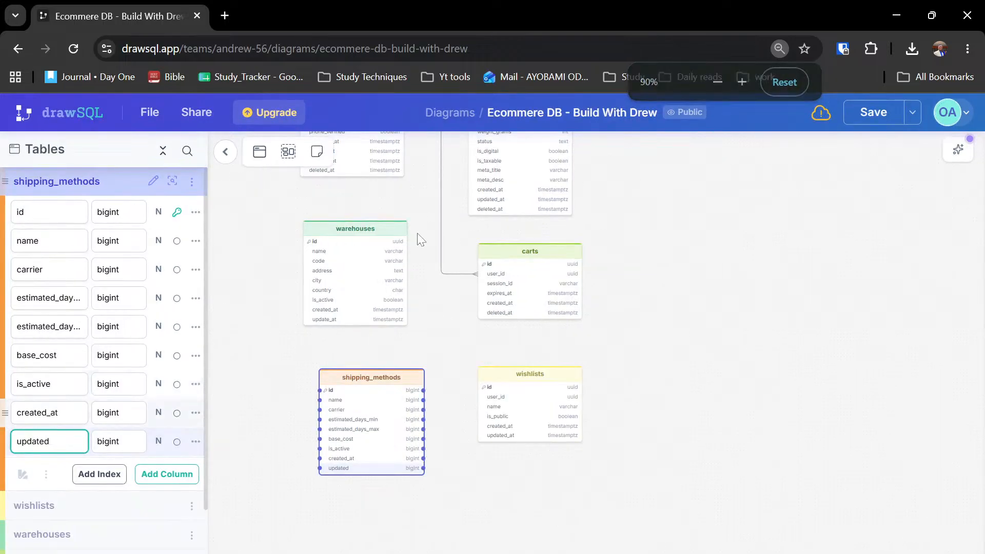
key("ctrl+plus")
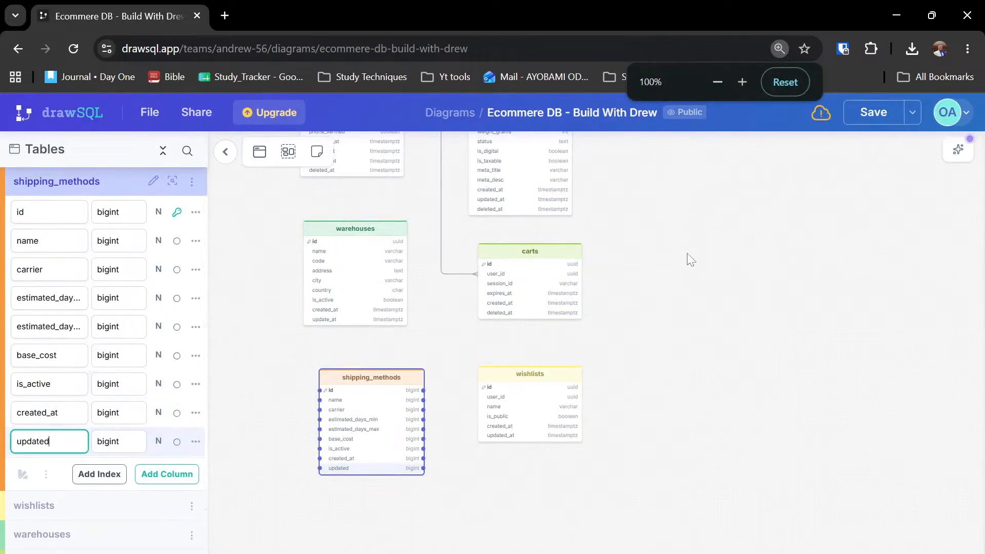
type("_at")
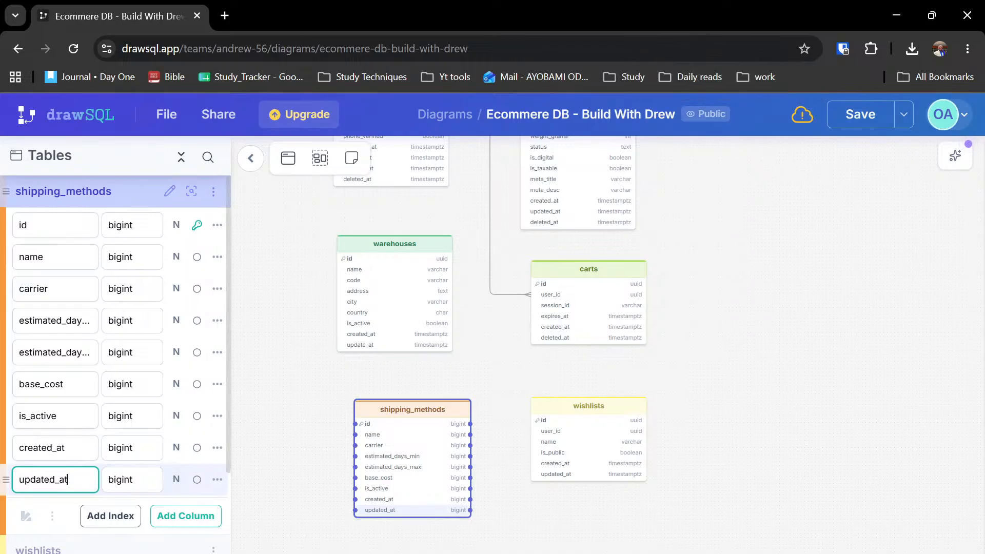
- Set the data type of the updated_at column in the shipping_methods table to timestamptz
key("Tab")
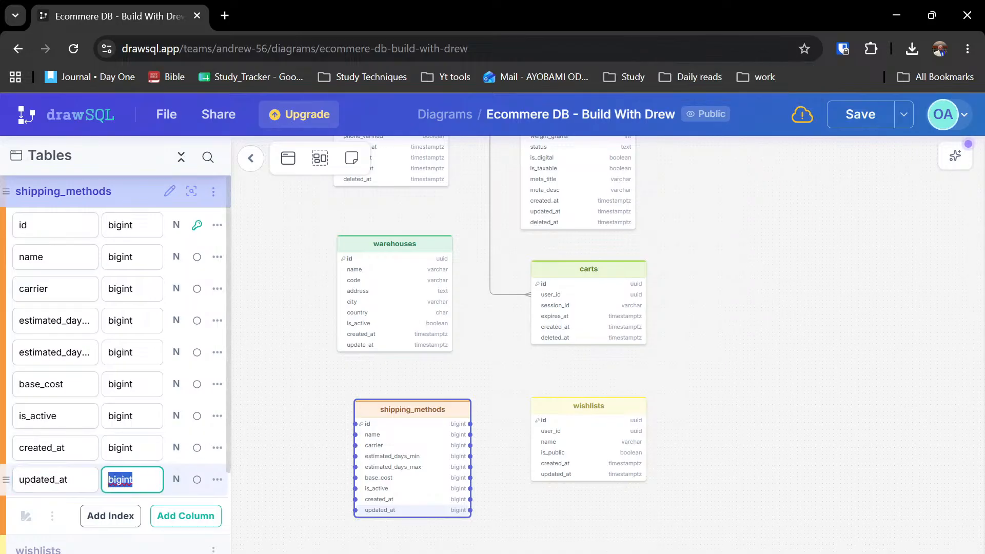
type("time")
key("Down")
key("Down")
key("Return")
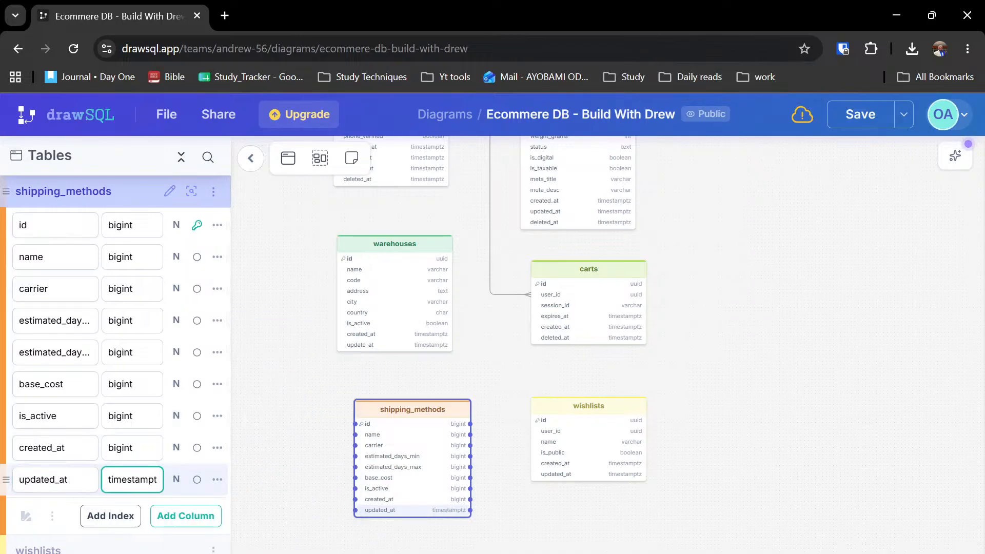
- Set the data type of the created_at column in the shipping_methods table to timestamptz
double_click(126, 448)
type("tim")
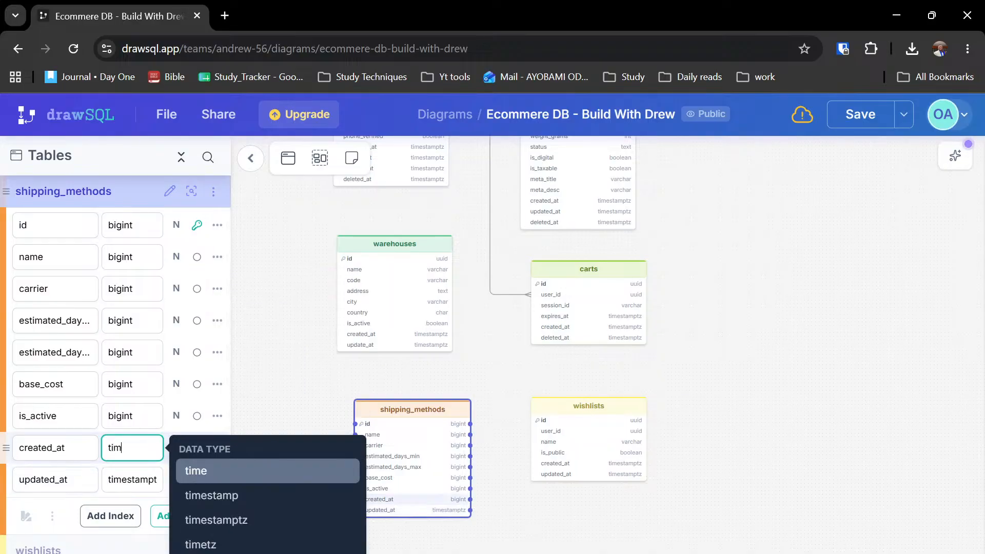
key("Down")
key("Down")
key("Return")
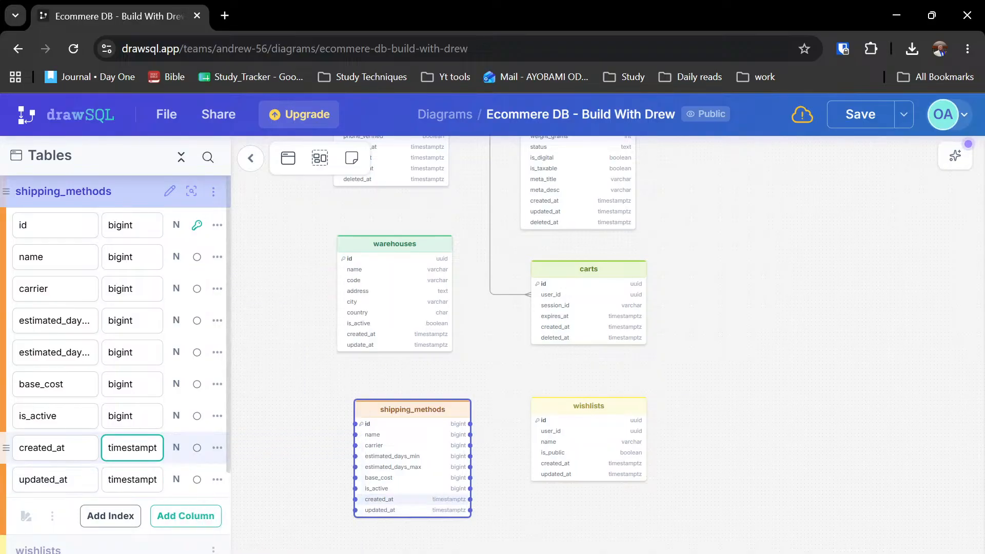
- Set the data types of is_active to boolean and base_cost to decimal in the shipping_methods table
double_click(123, 416)
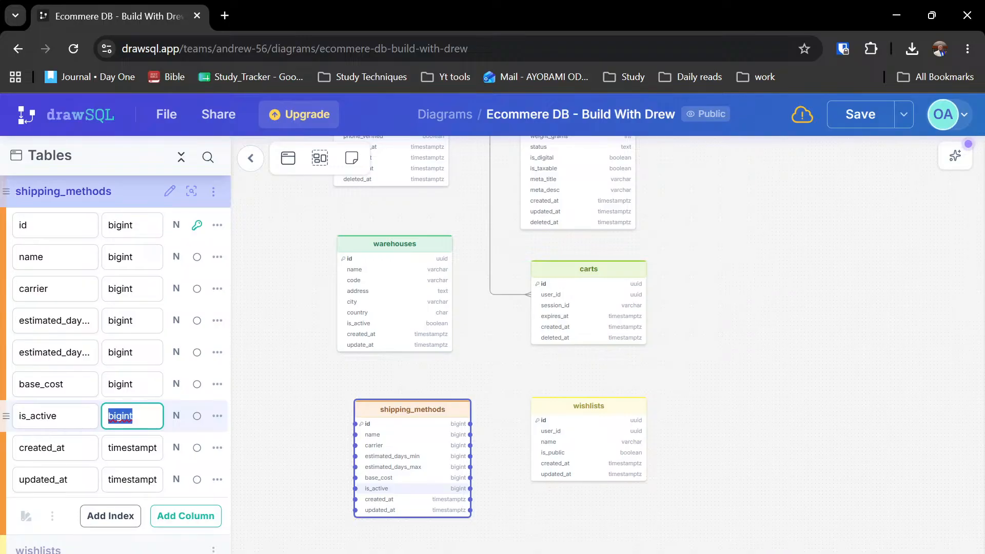
type("boolean")
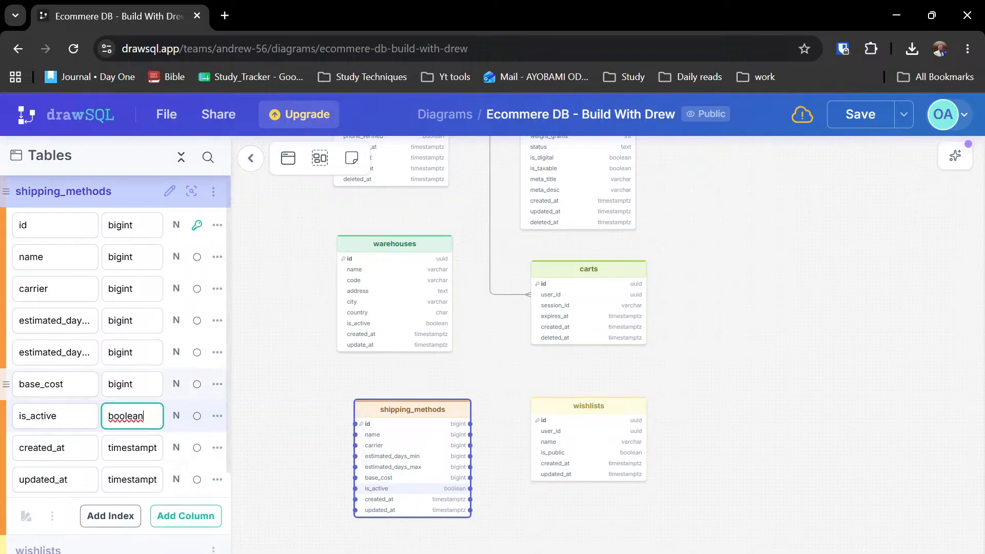
double_click(121, 384)
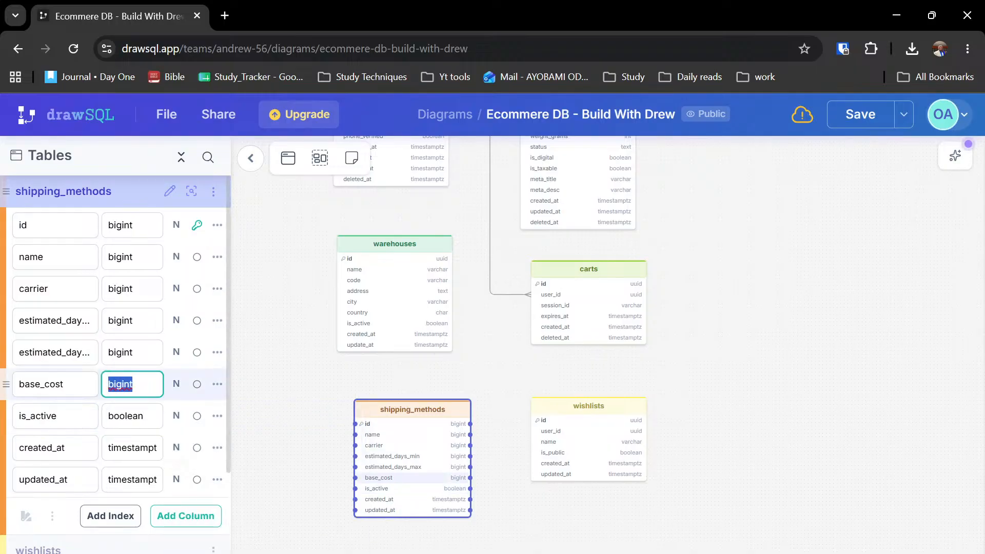
type("de")
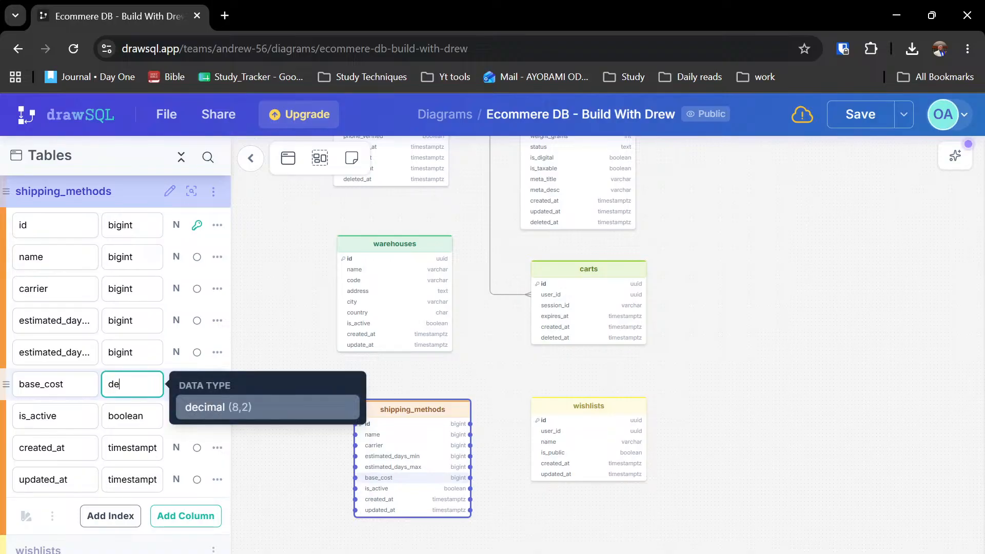
type("cimal")
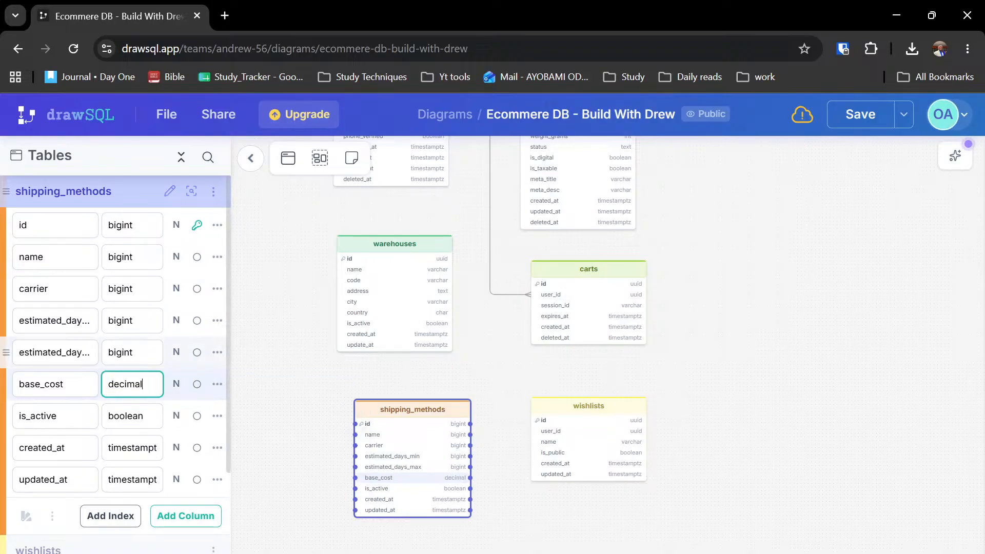
- Set the data types of estimated_days_max and estimated_days_min in the shipping_methods table to int
double_click(121, 352)
type("in")
key("Return")
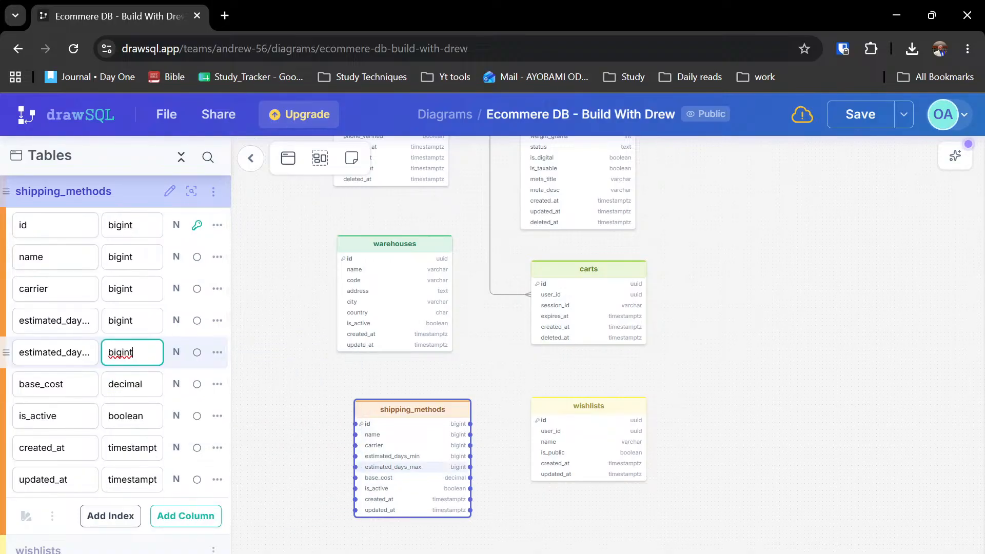
key("ctrl+BackSpace")
type("int")
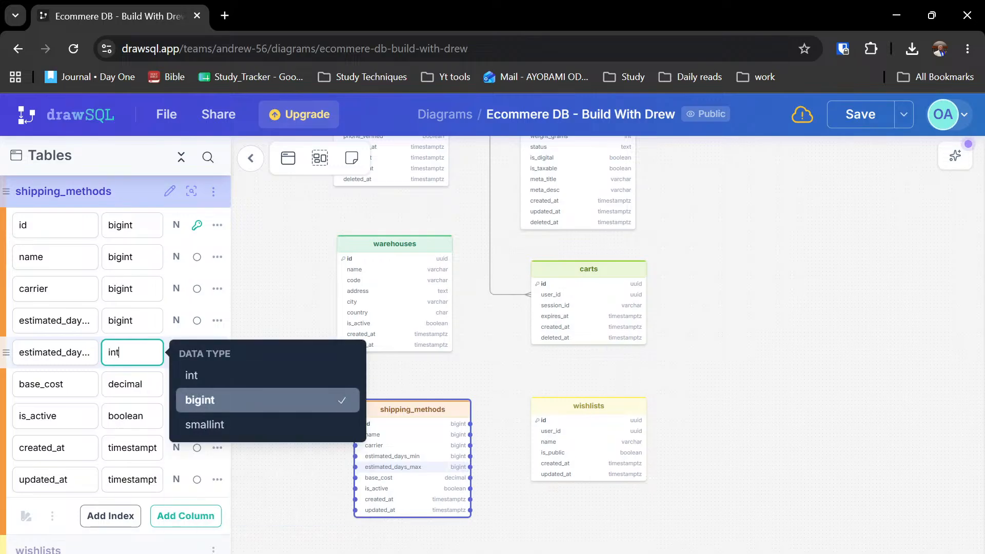
key("Up")
key("Return")
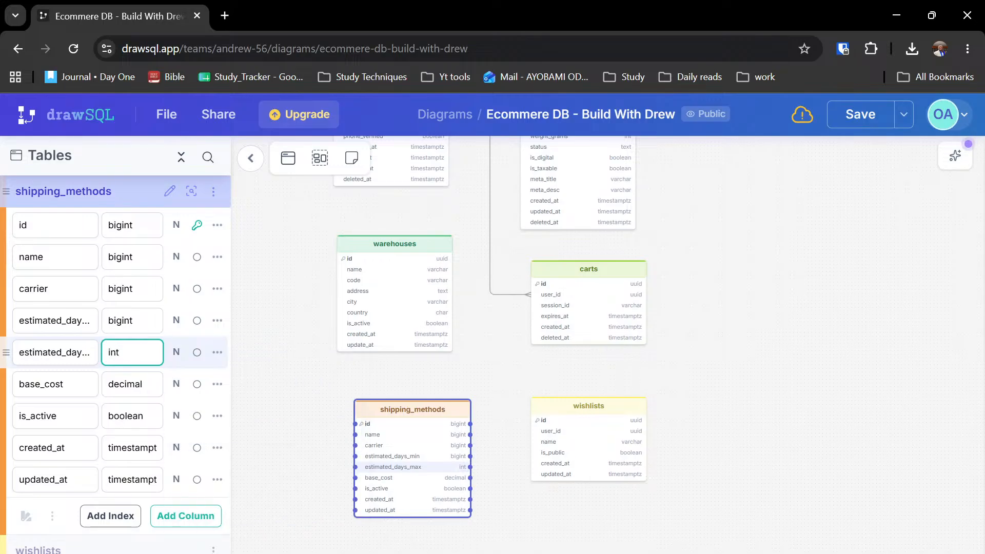
double_click(128, 322)
type("in")
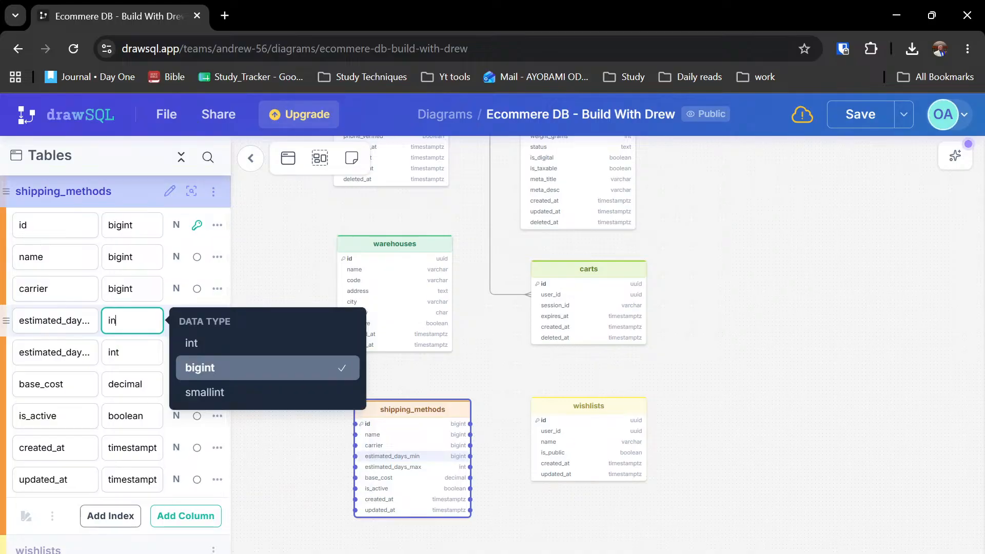
key("Up")
key("Return")
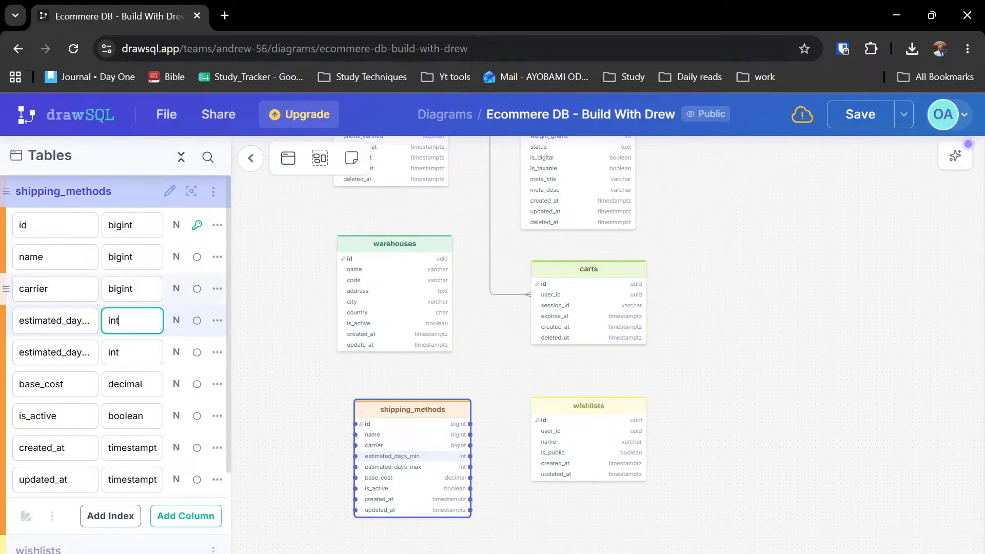
- Set the data types of the carrier and name columns in the shipping_methods table to varchar
double_click(124, 289)
type("va")
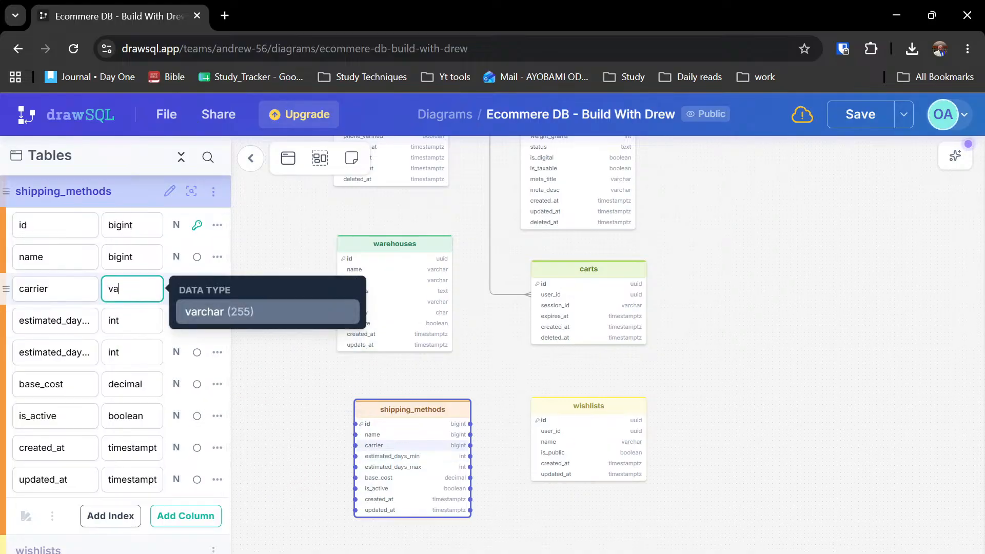
key("Return")
double_click(123, 258)
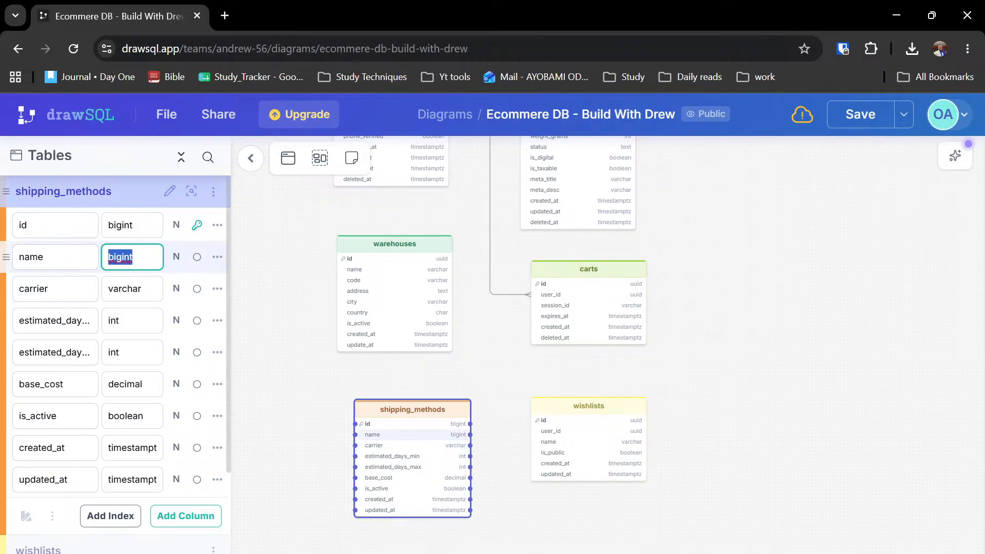
type("va")
key("Return")
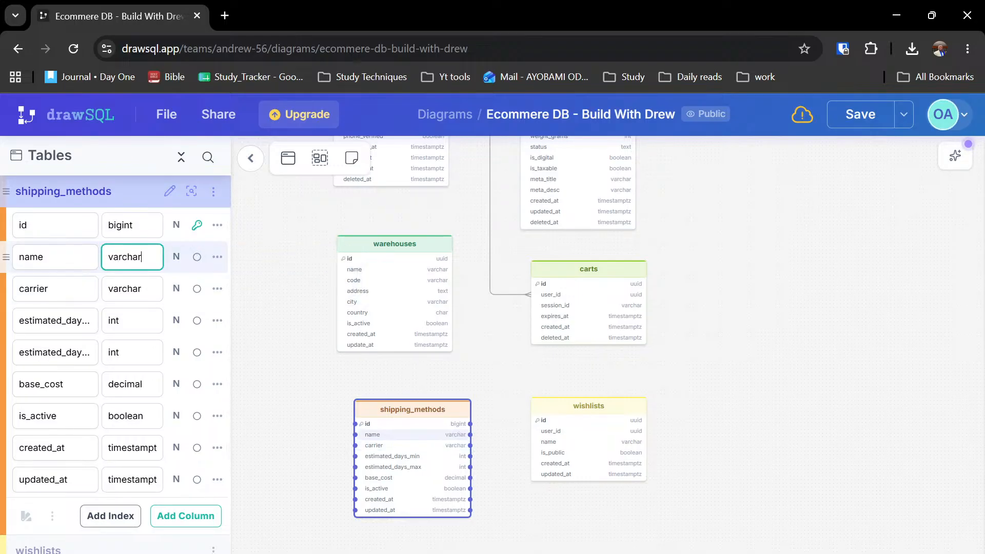
- Set the data type of the id column in the shipping_methods table to uuid
double_click(122, 226)
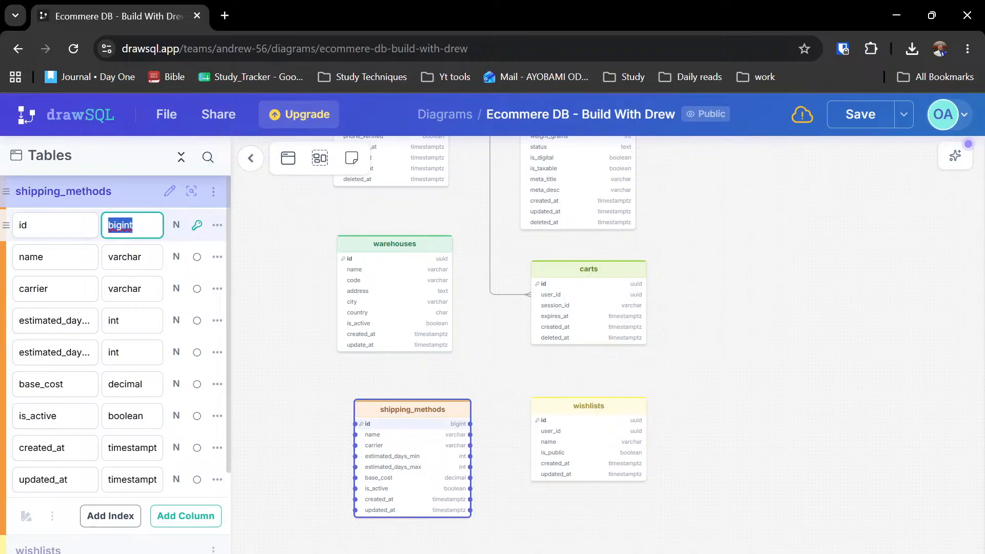
type("uuid")
key("Return")
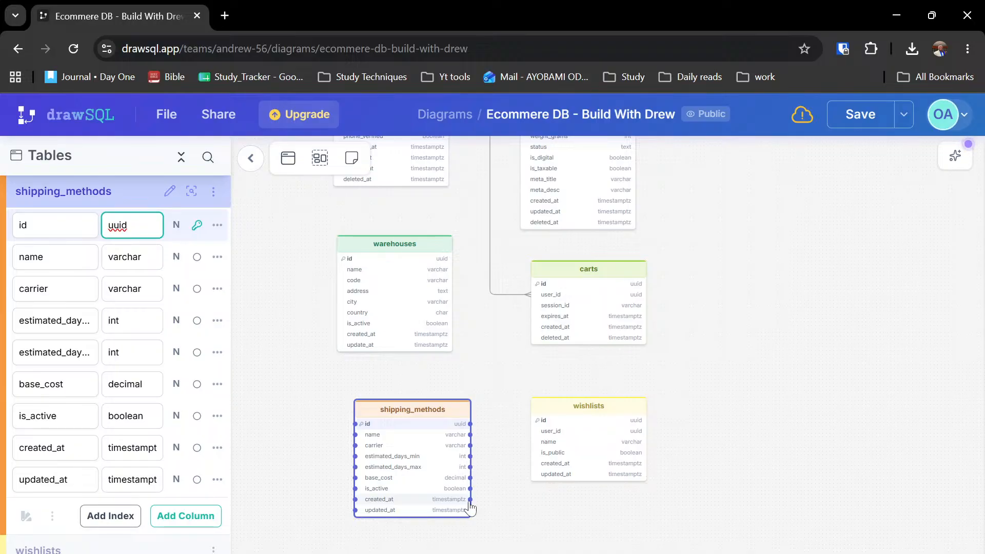
- Move the wishlists table up closer to carts, and shift the users table down, clear of categories
left_click(543, 410)
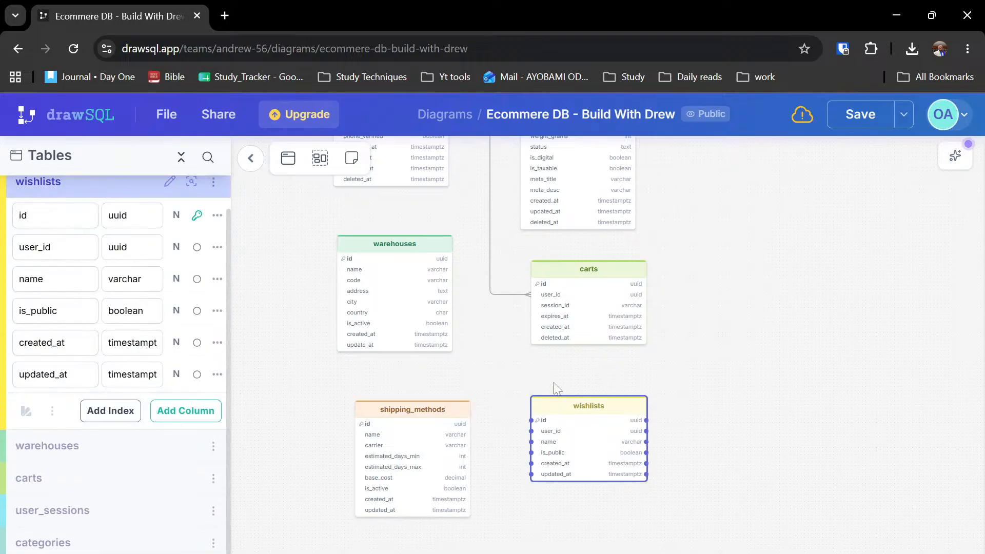
left_click_drag(555, 405, 559, 374)
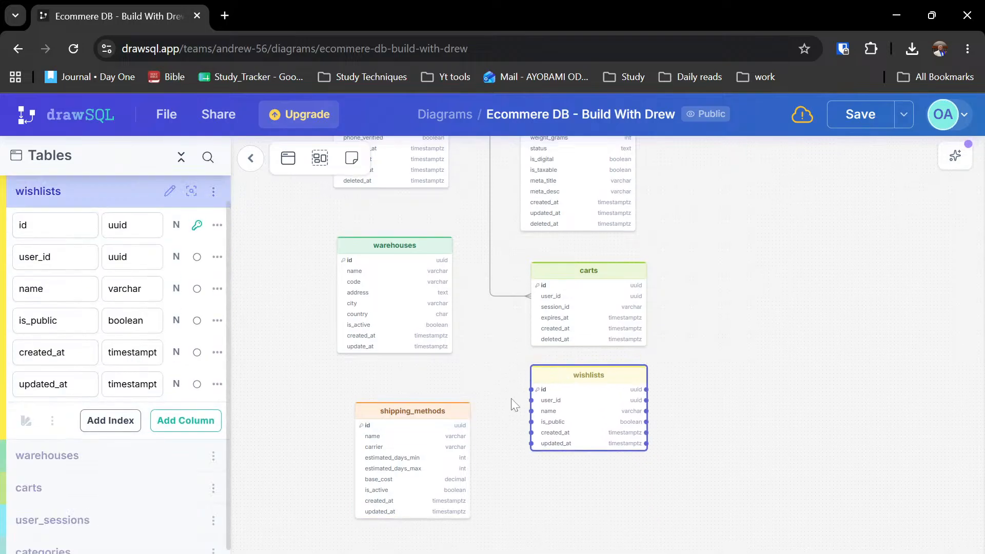
scroll(514, 405, "up", 3)
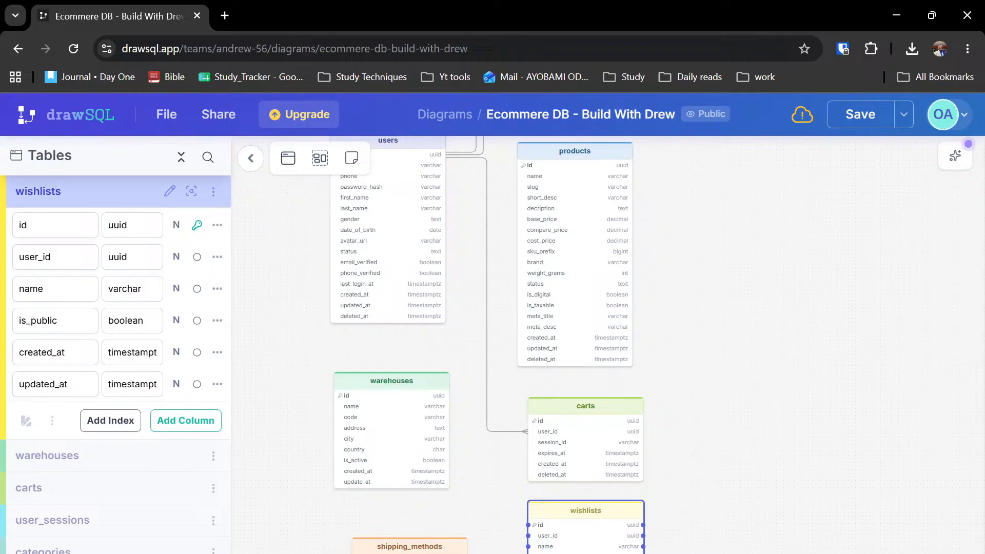
scroll(608, 372, "down", 4)
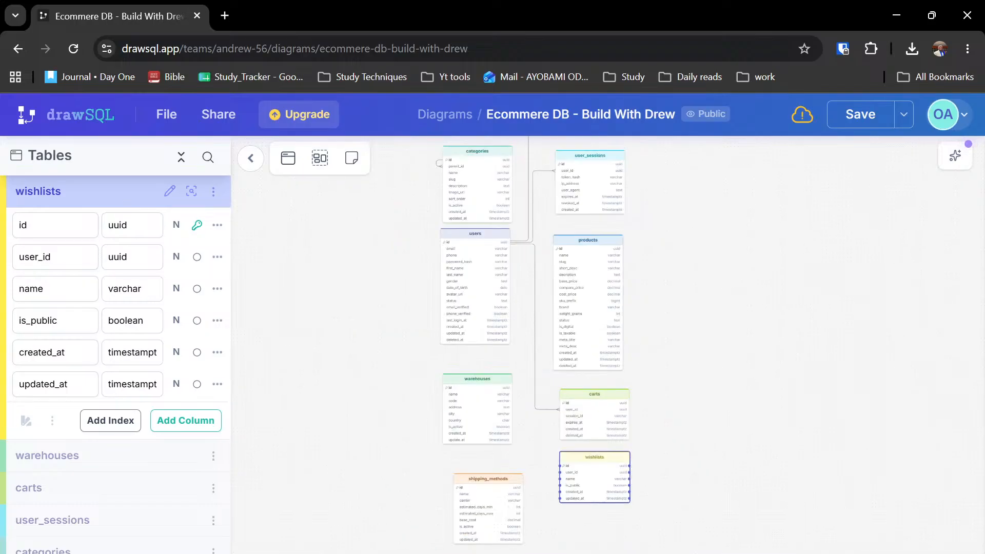
left_click_drag(676, 335, 685, 356)
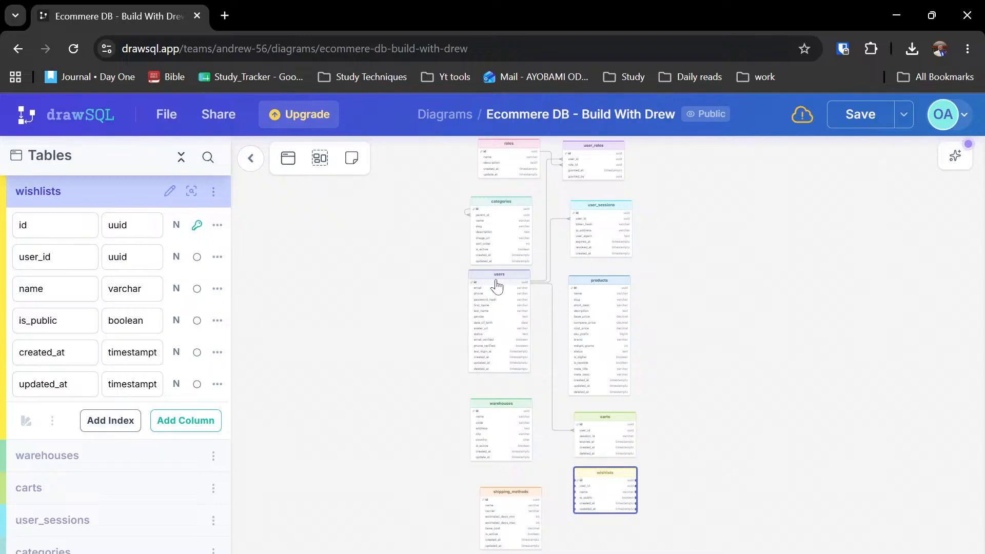
left_click_drag(508, 277, 510, 297)
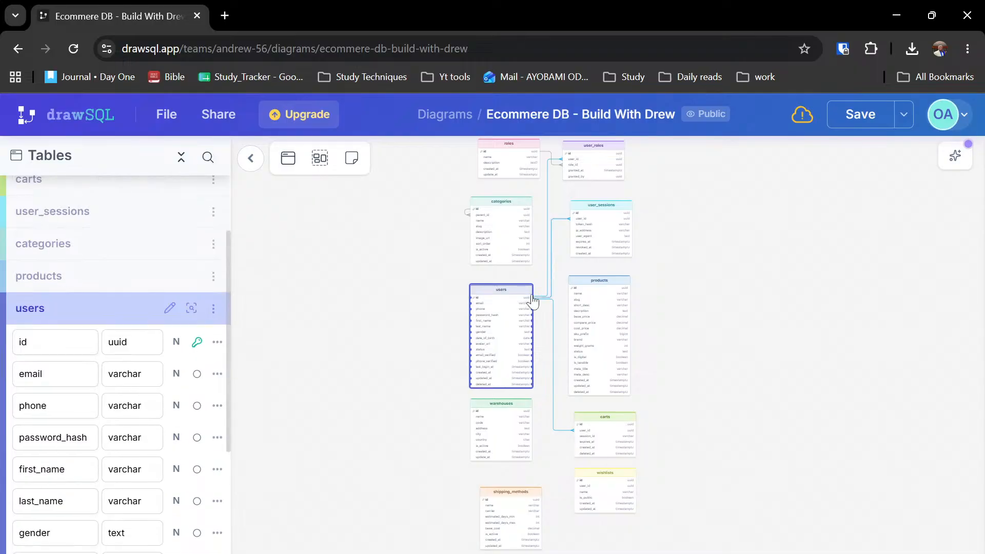
mouse_move(534, 308)
left_mouse_down()
mouse_move(550, 334)
mouse_move(513, 324)
mouse_move(521, 288)
mouse_move(531, 296)
left_mouse_up()
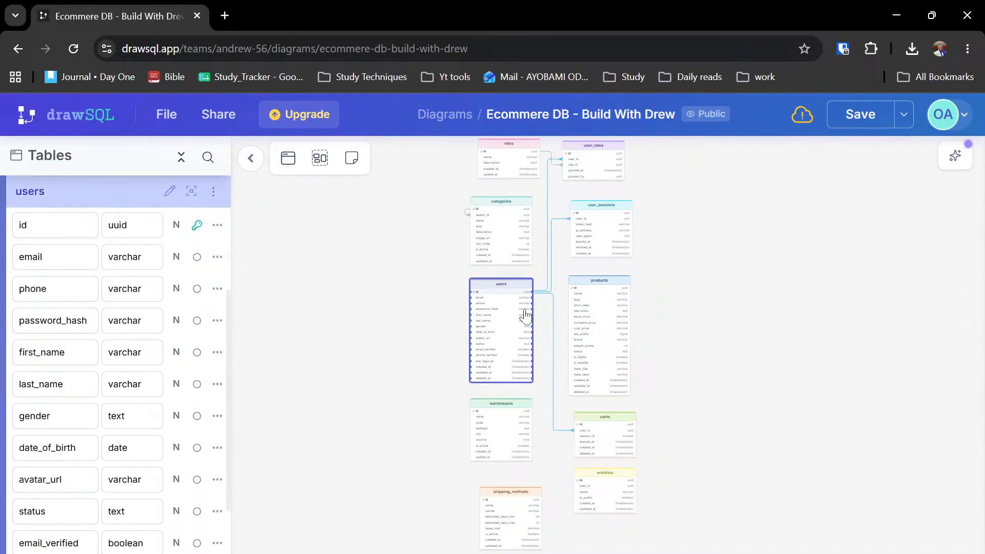
- Link the users table's id to user_id in the wishlists table as a 1:N relationship
scroll(523, 323, "up", 1)
scroll(524, 322, "up", 2)
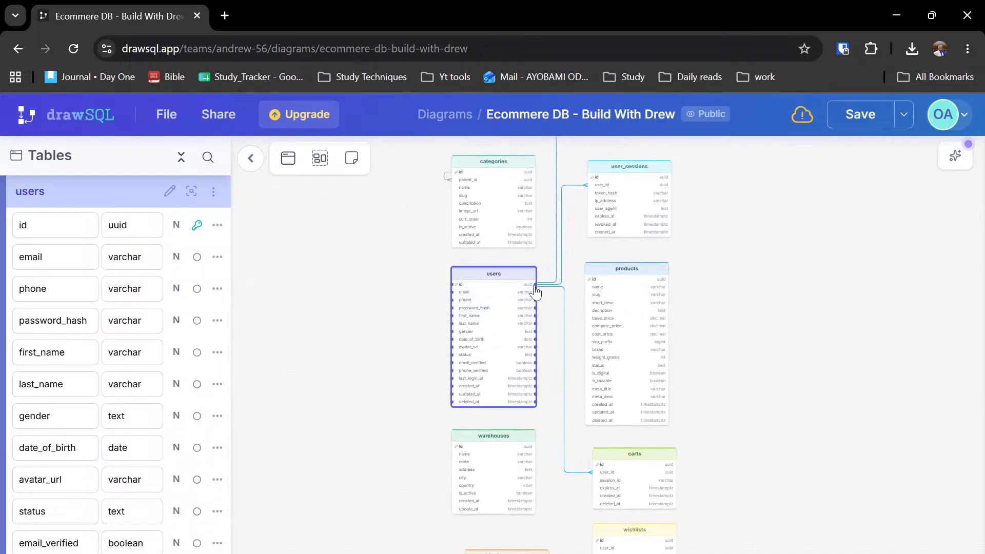
left_click_drag(538, 403, 600, 549)
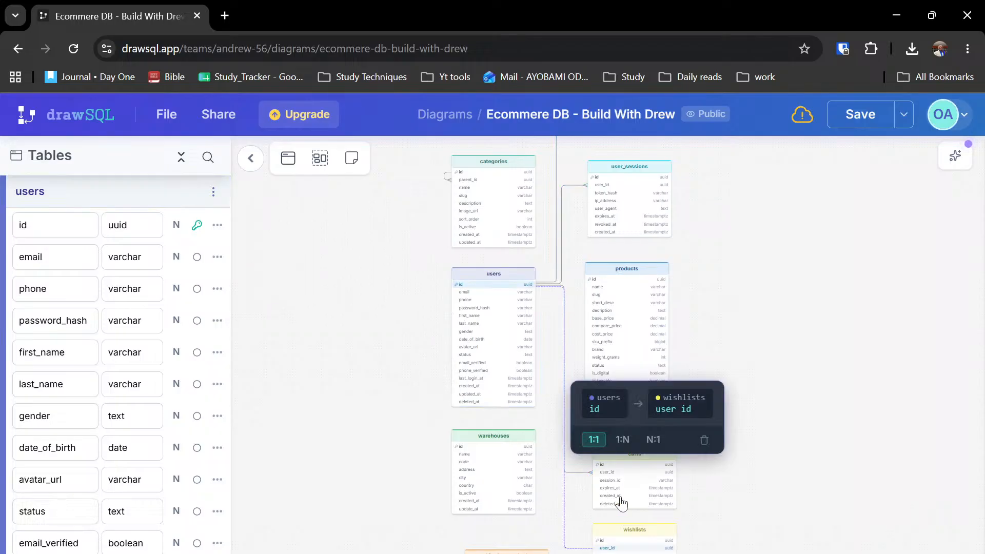
left_click(623, 439)
left_click(761, 491)
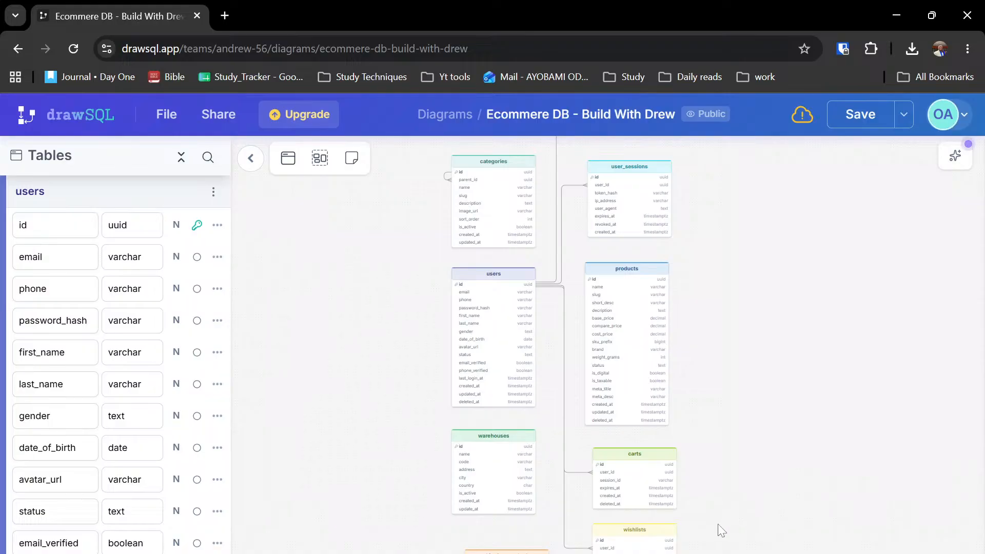
- Create a new table named addresses on the canvas below the wishlists table
scroll(759, 510, "down", 3)
scroll(759, 511, "right", 2)
left_click_drag(740, 465, 688, 339)
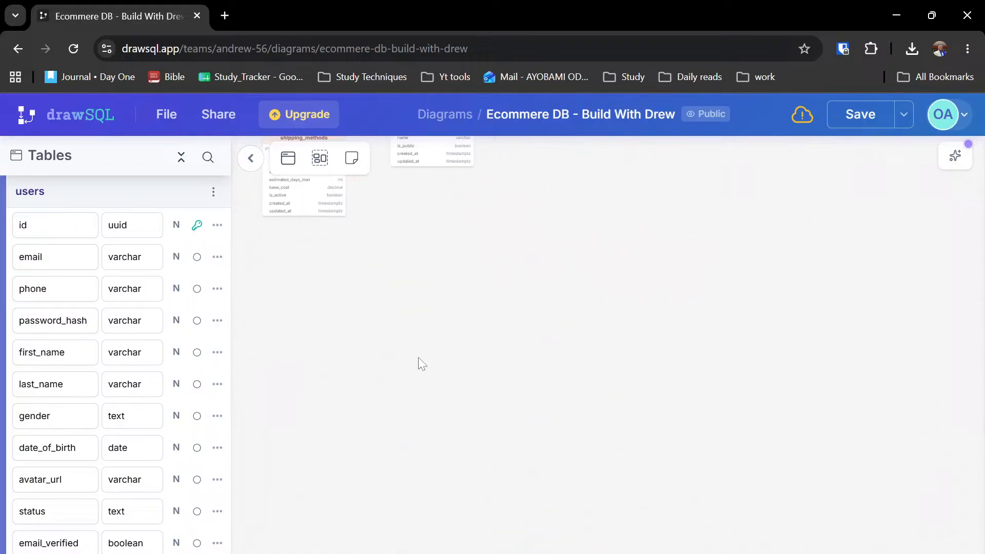
left_click_drag(478, 402, 550, 503)
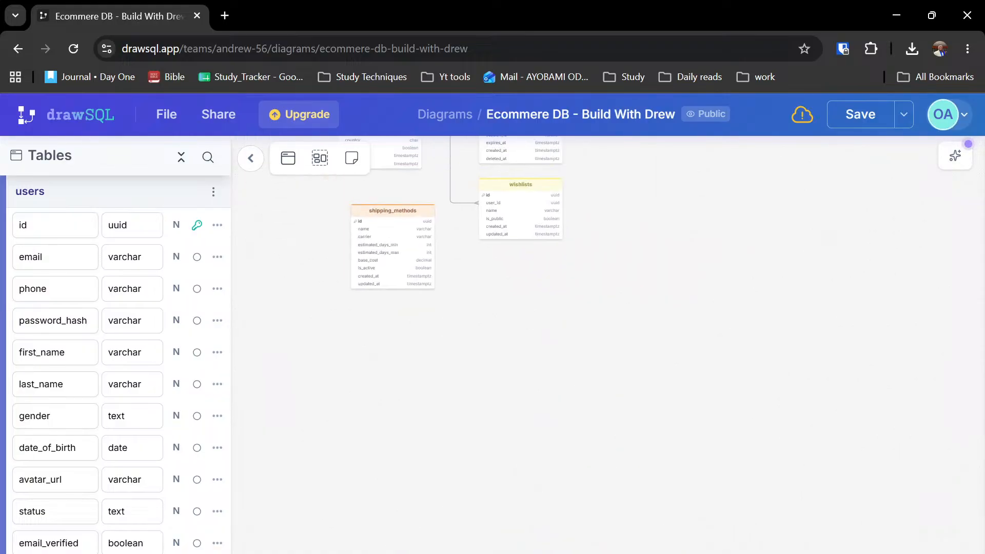
scroll(611, 377, "up", 5)
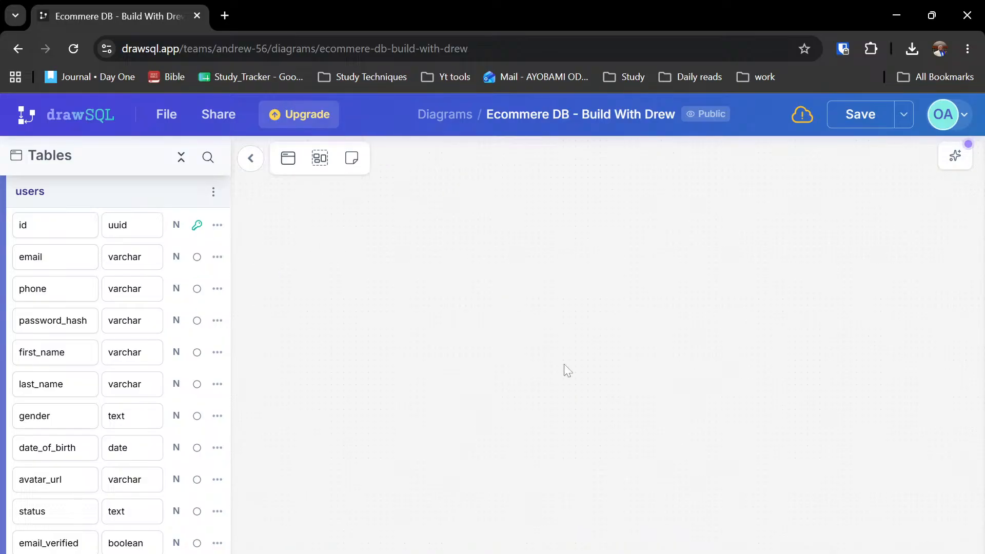
left_click_drag(565, 368, 736, 550)
left_click_drag(364, 241, 546, 494)
scroll(457, 380, "down", 1)
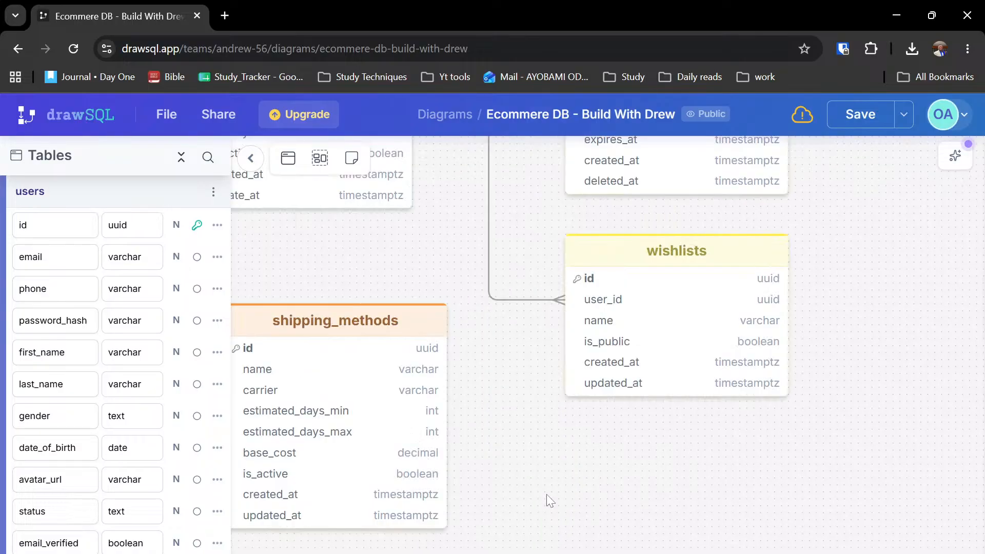
left_click(282, 163)
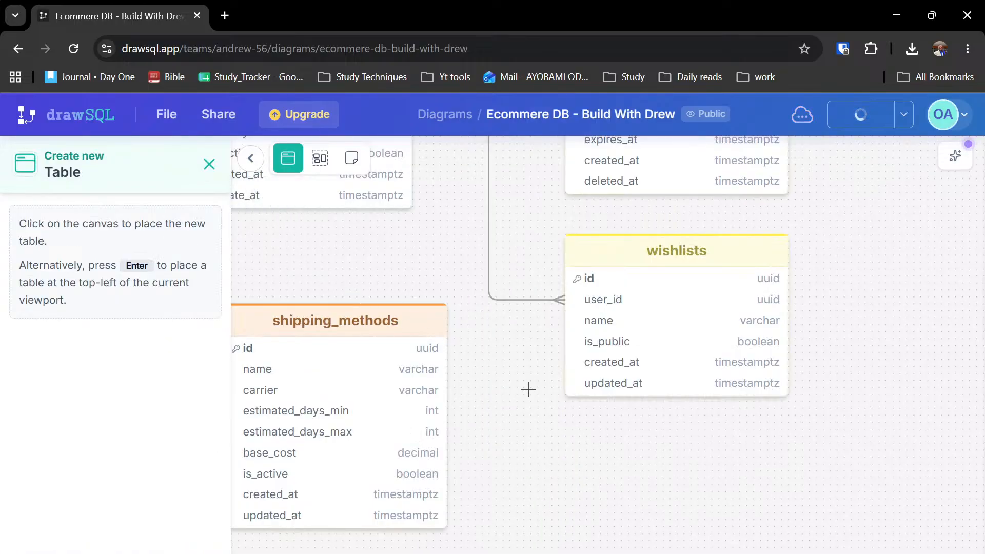
left_click(570, 458)
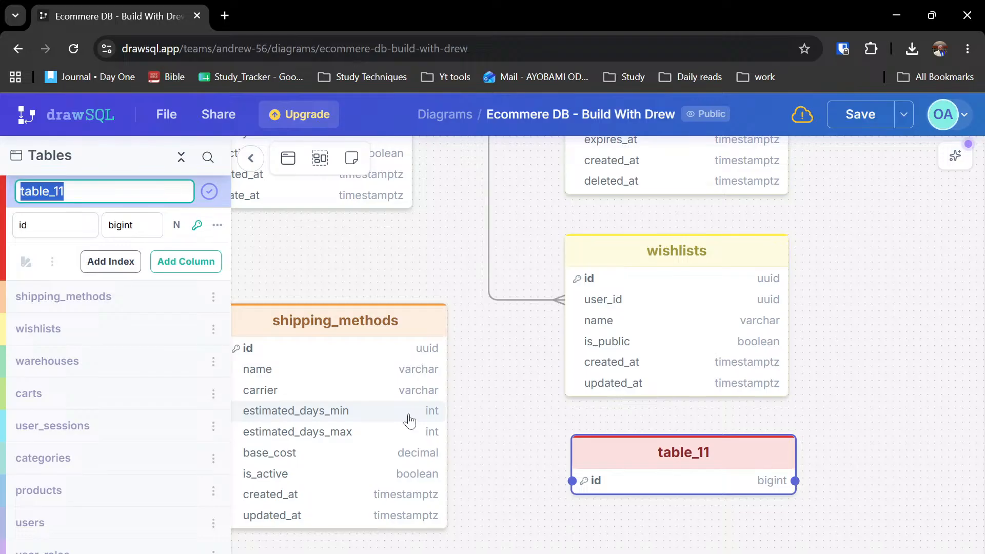
type("add")
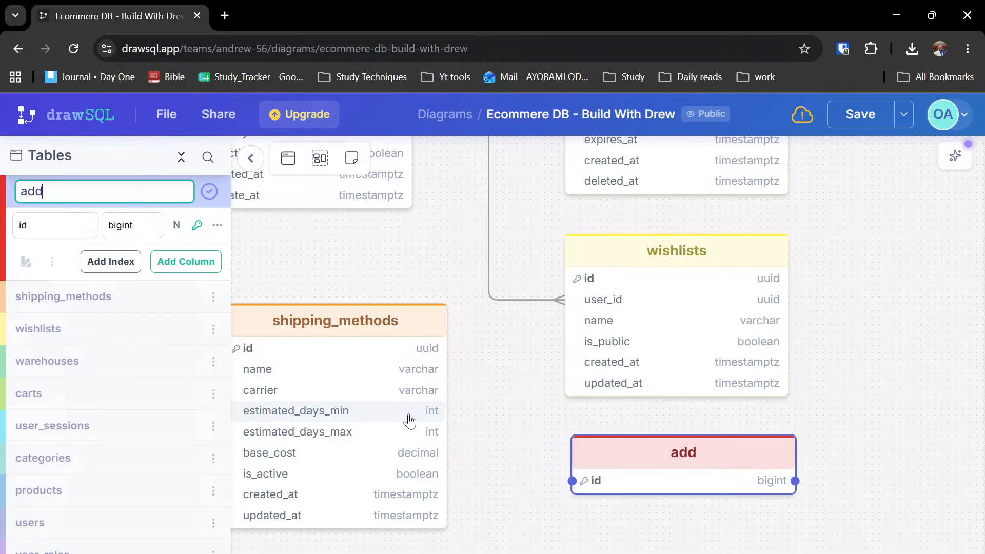
type("resses")
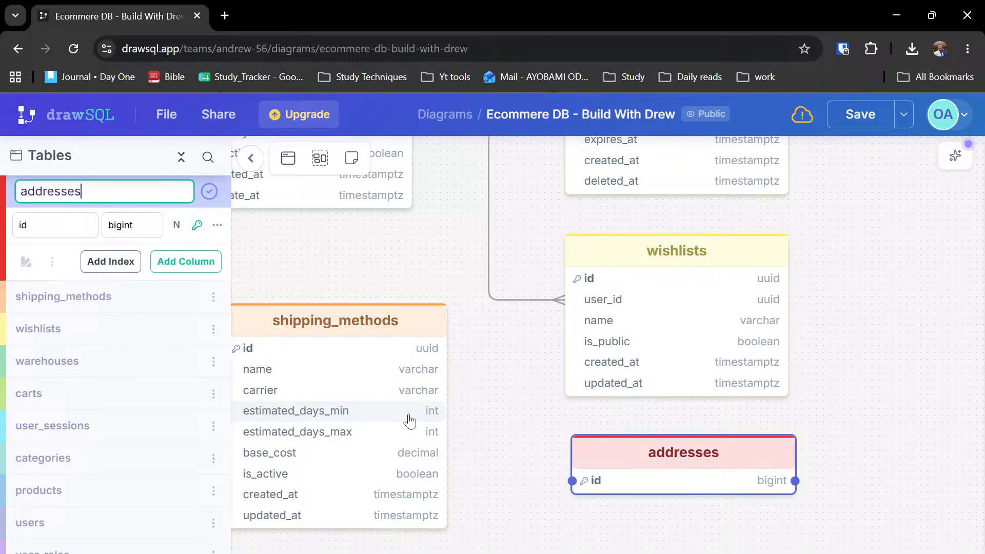
key("Return")
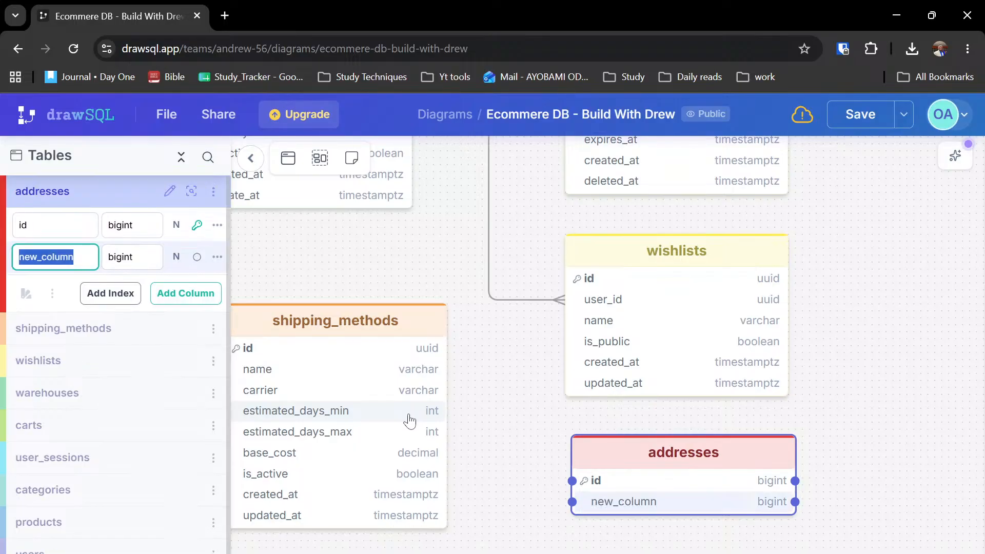
- Add the column user_id after id in the addresses table and insert another new column beneath it
type("user_id")
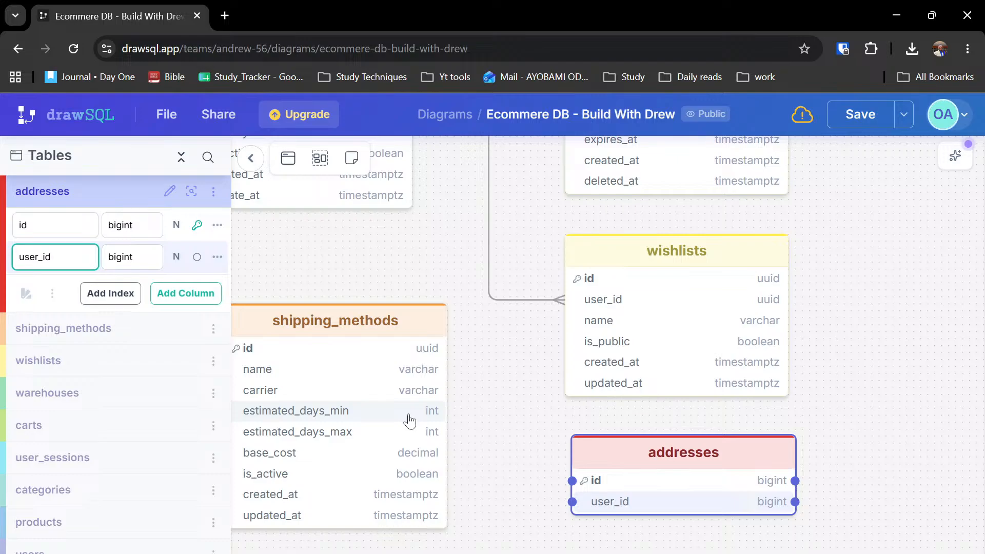
key("Return")
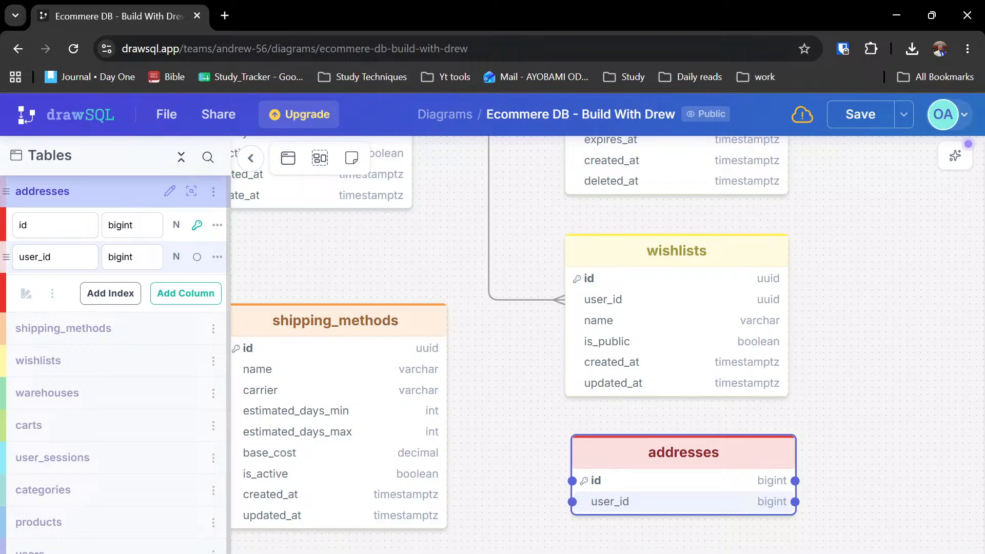
left_click(54, 257)
key("Return")
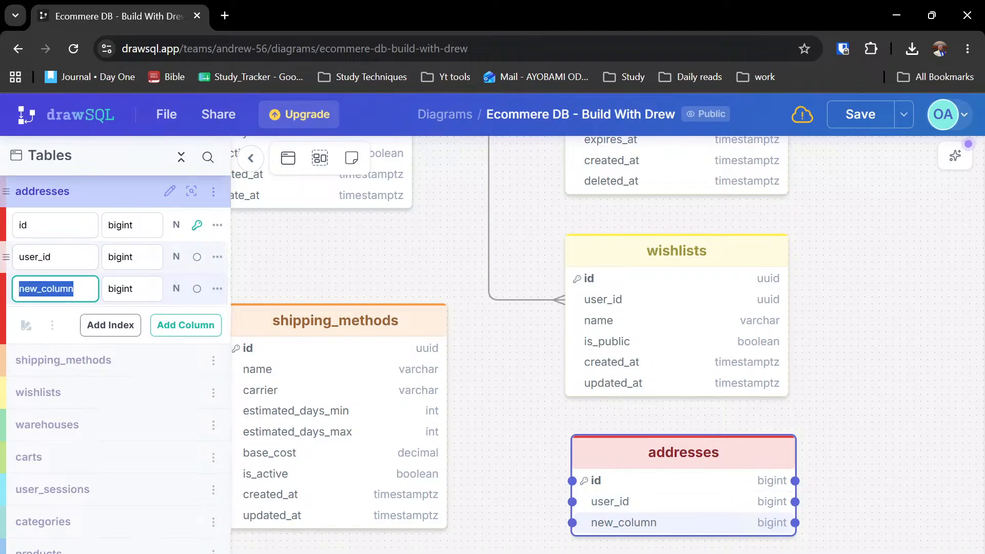
- Name the new column in the addresses table type, and add columns named full_name and phone below it
type("type")
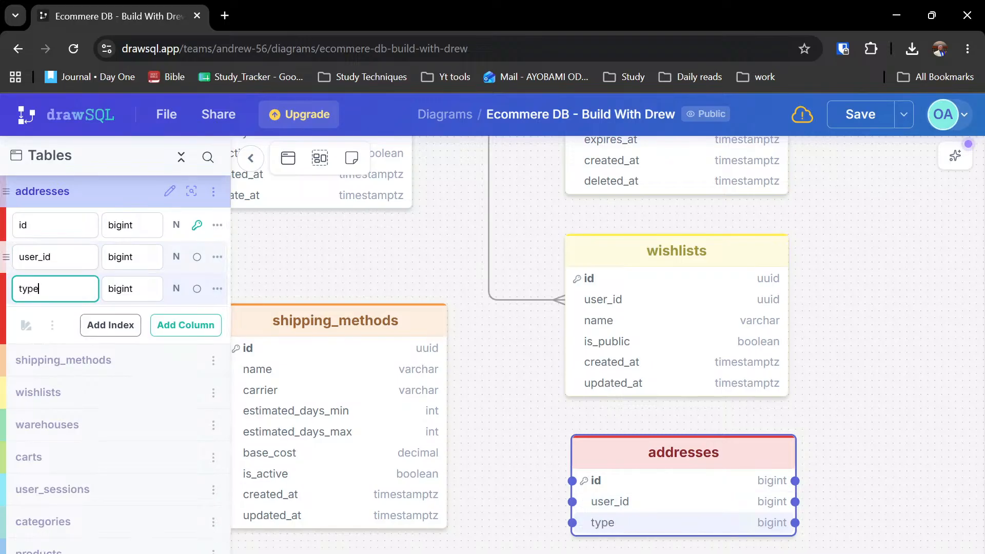
key("Return")
type("f")
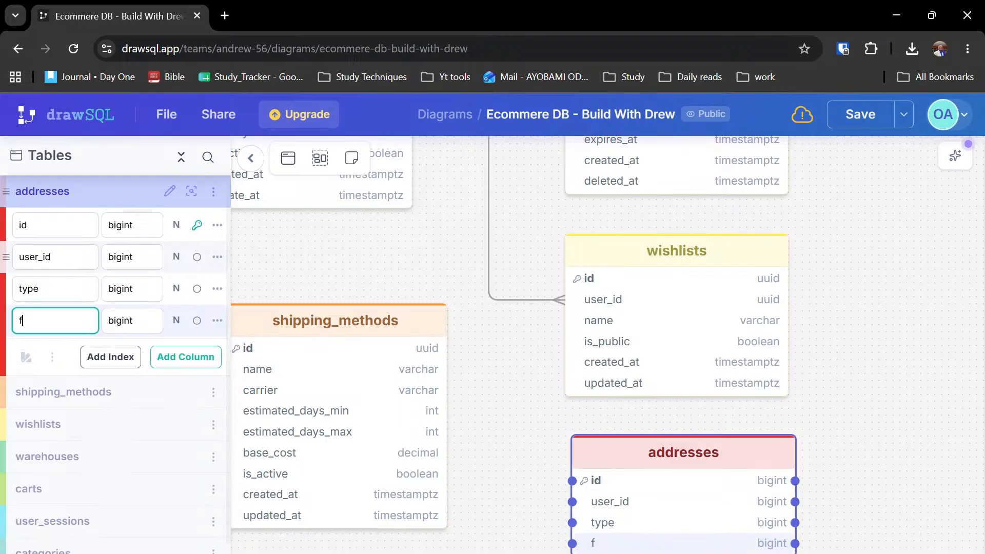
type("ull_name")
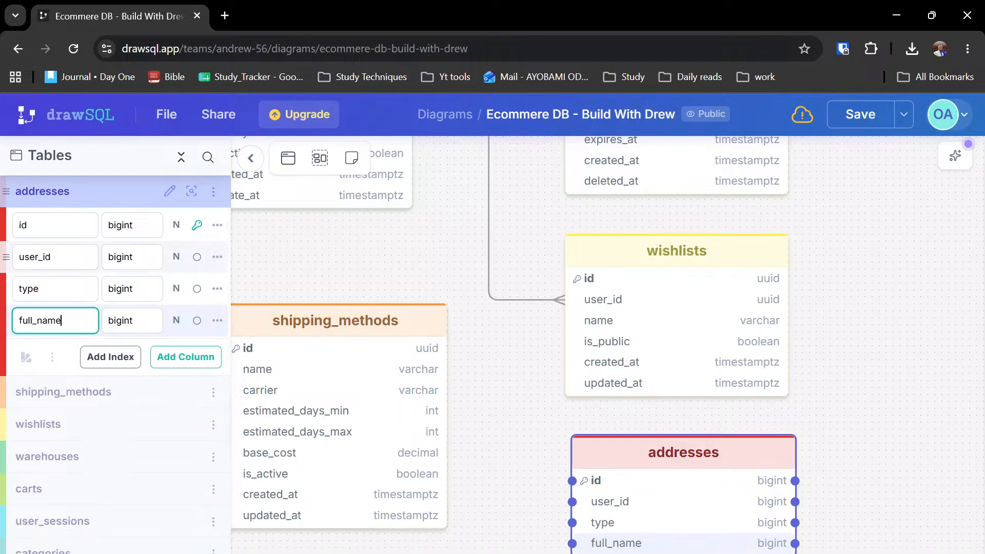
key("Return")
type("phone")
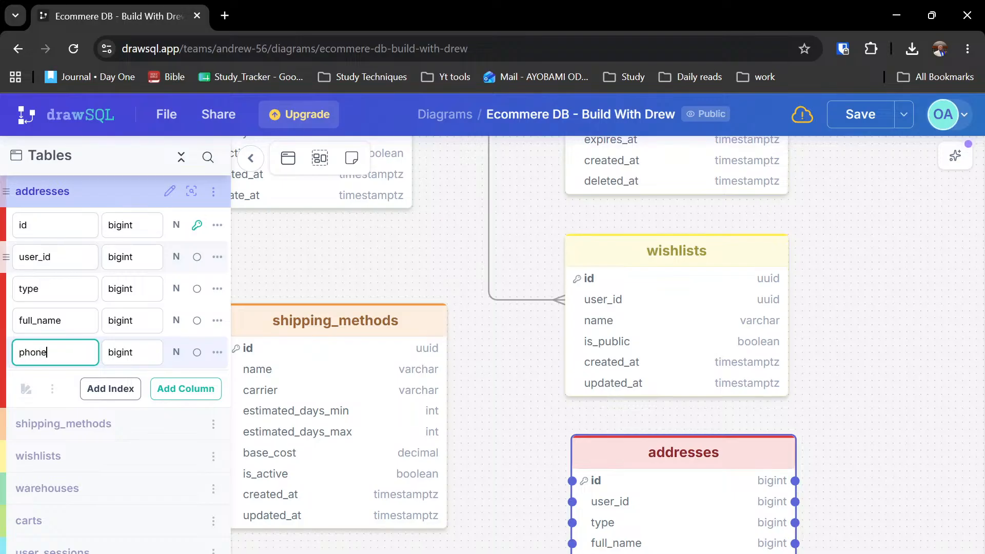
- Add a column named address_line1 below phone in the addresses table
key("Return")
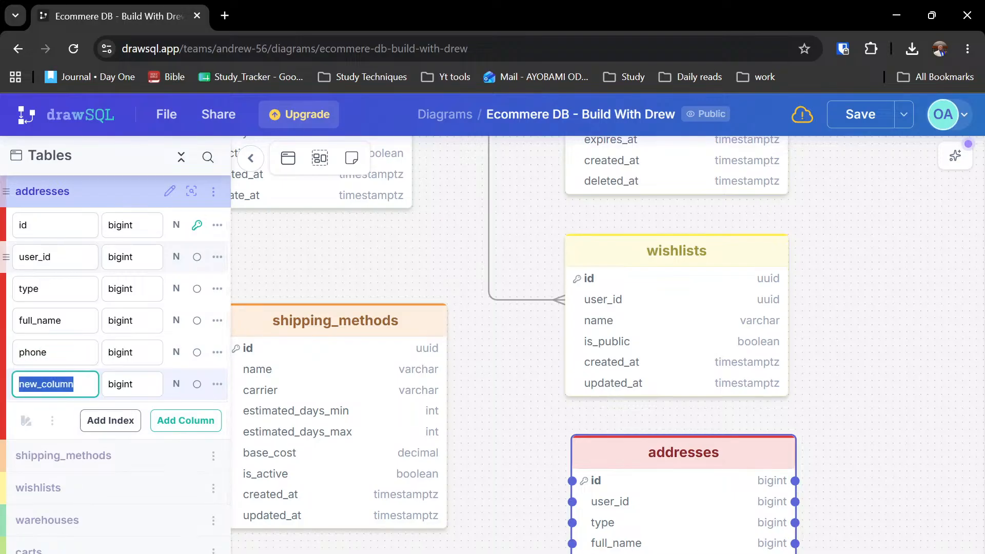
type("addre")
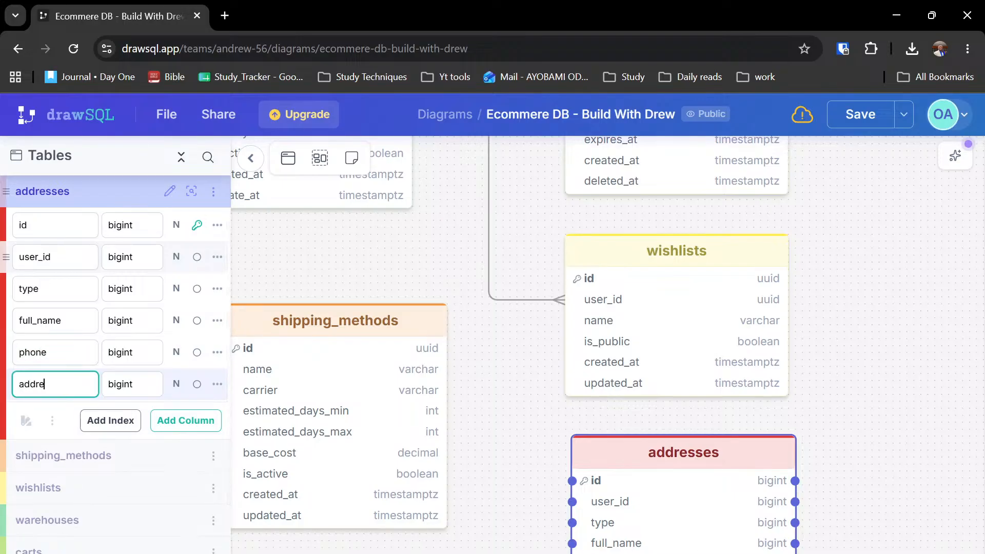
type("ss_line1")
- Add a column named address_line2 below address_line1 in the addresses table
key("Return")
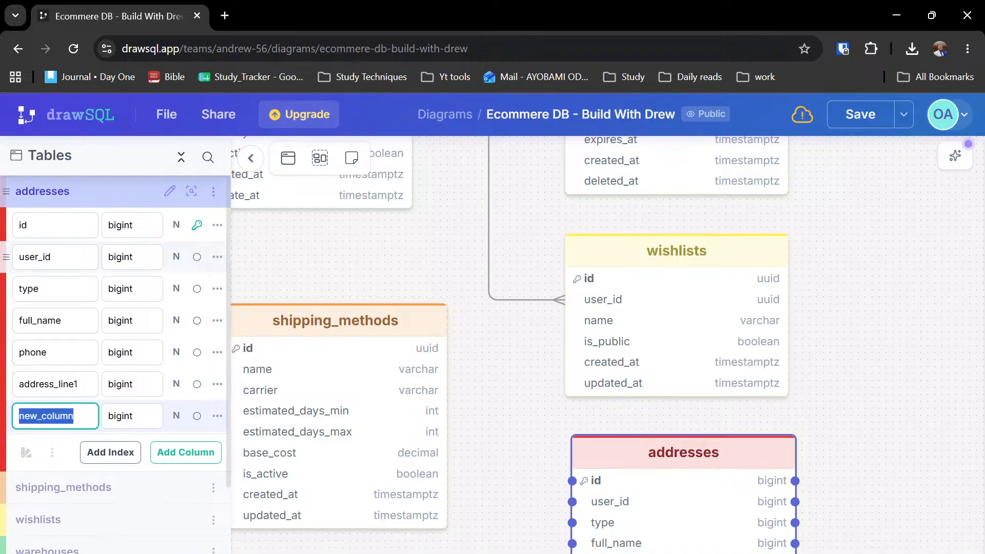
type("addr")
type("e")
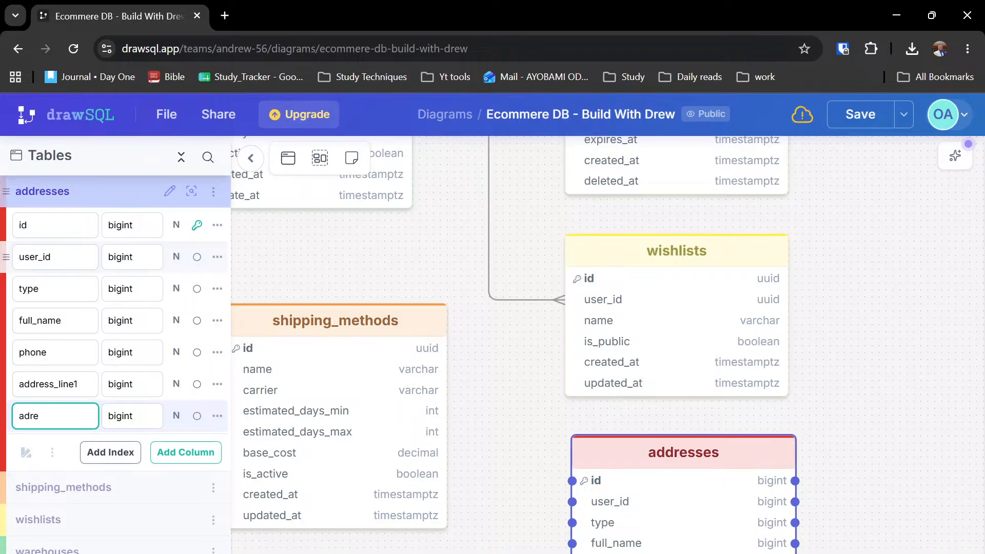
key("BackSpace")
key("BackSpace")
type("dress")
key("ctrl+minus")
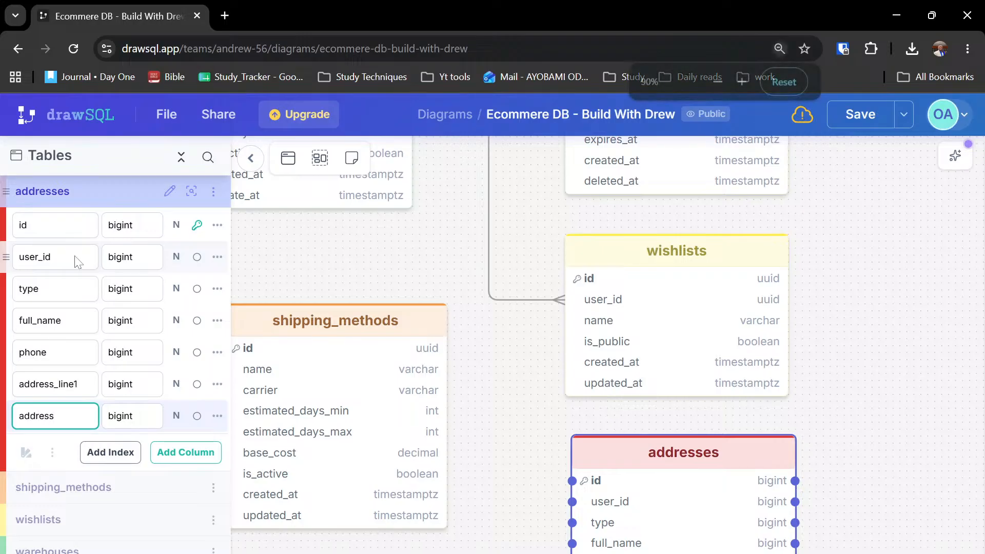
type("lin2")
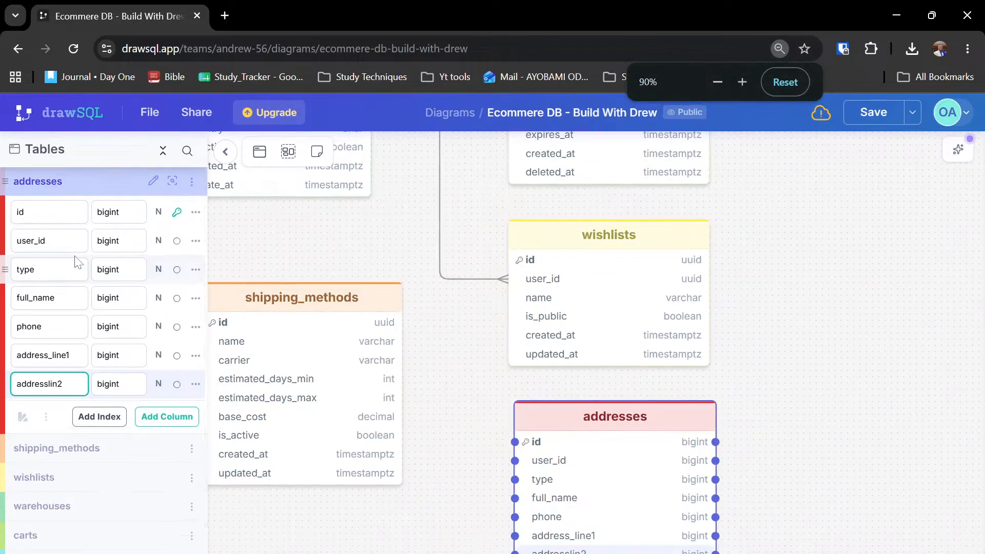
key("BackSpace")
key("BackSpace")
key("BackSpace")
key("BackSpace")
key("BackSpace")
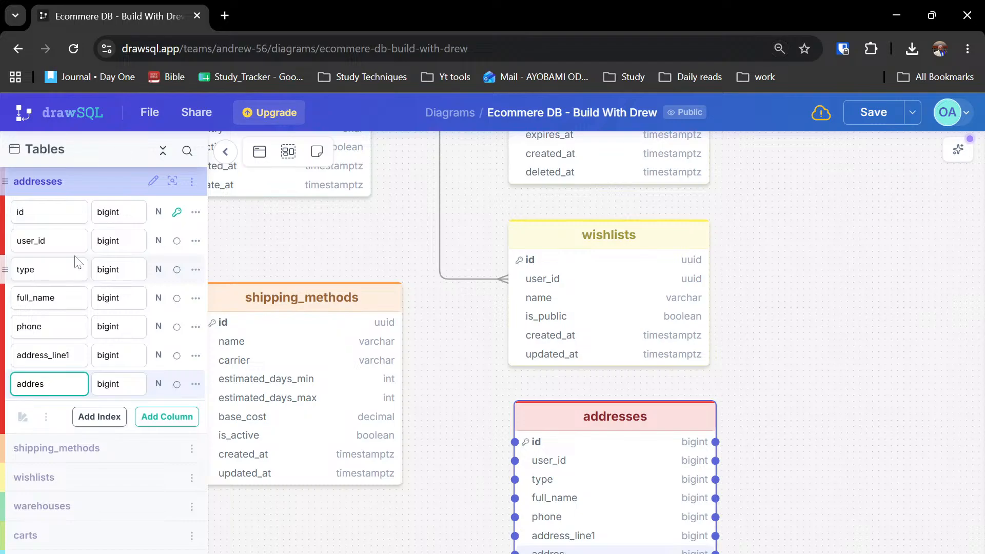
type("s_line2")
key("Return")
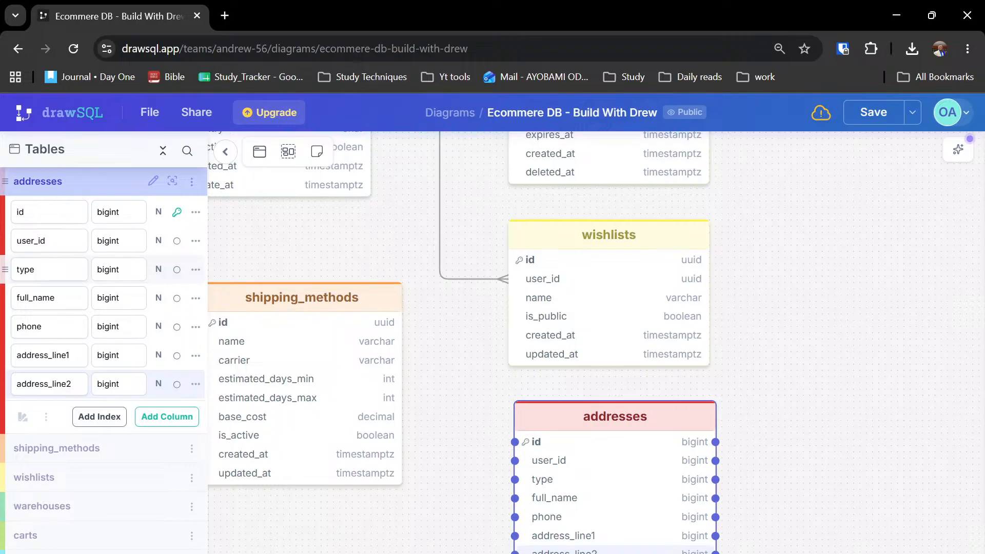
left_click(72, 385)
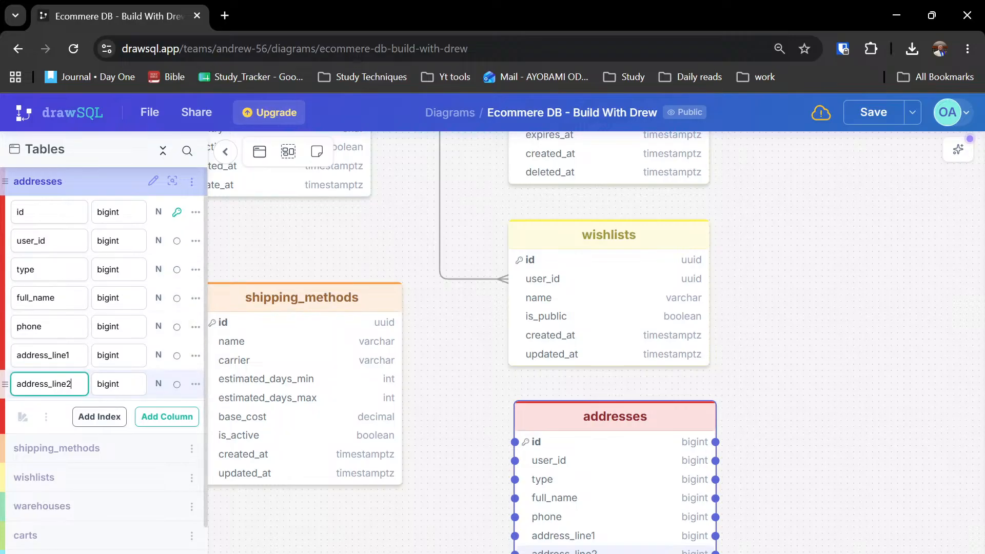
- Add columns named city, state and postal_code below address_line2 in the addresses table
key("Return")
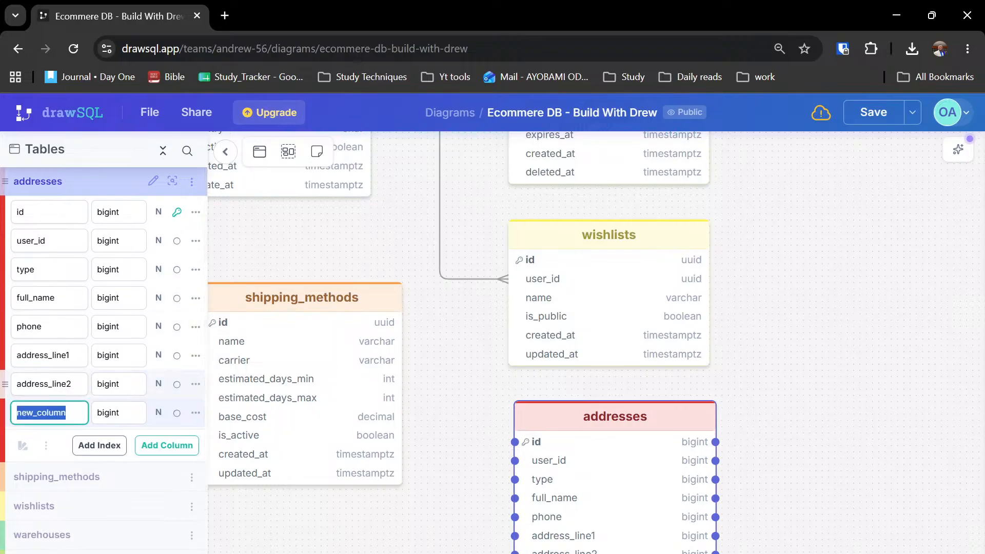
type("city")
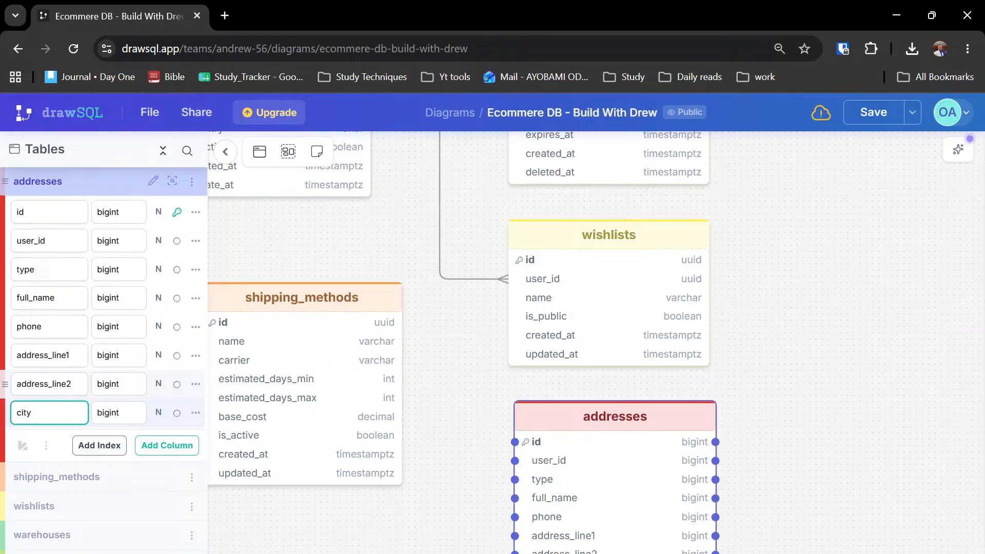
key("Return")
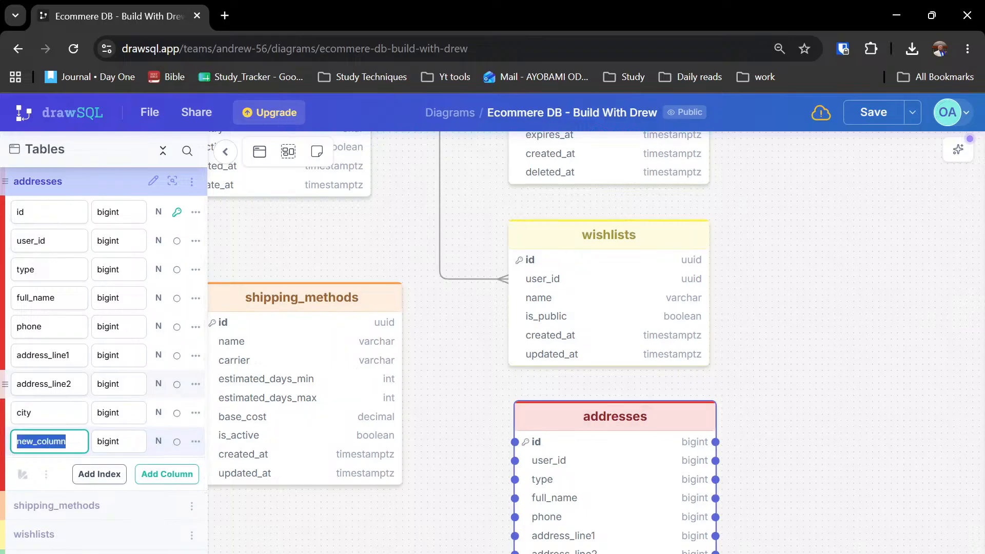
type("state")
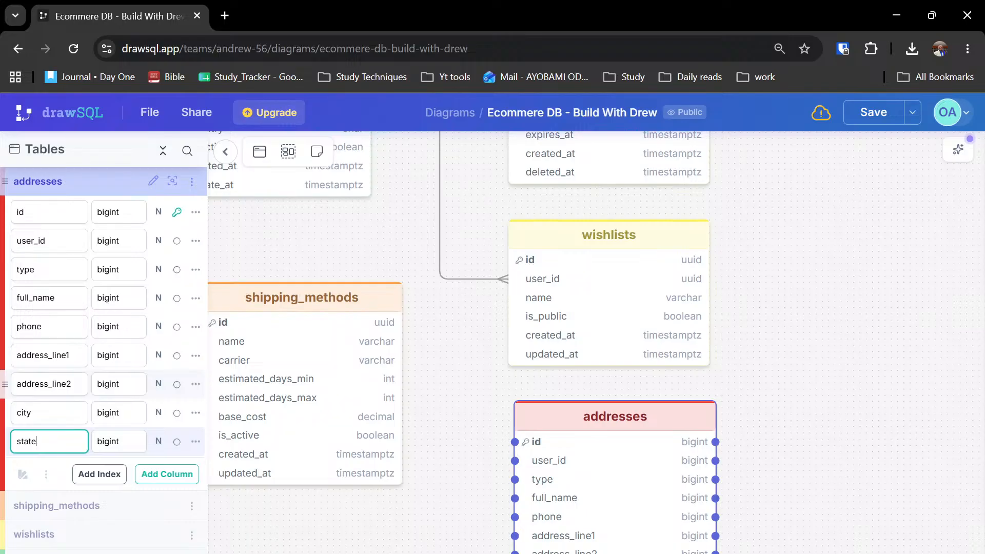
key("Return")
type("p")
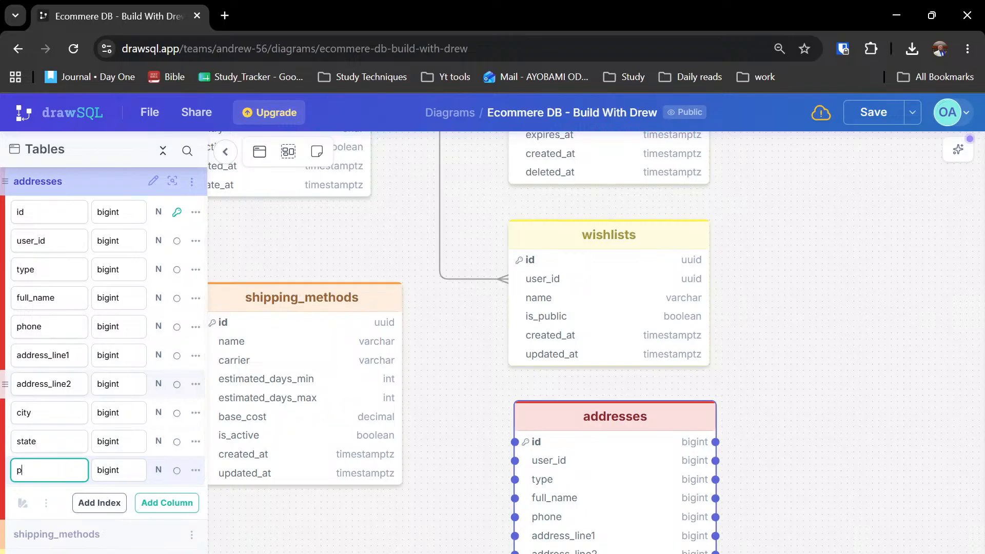
type("ostal_code")
- Add columns named country, is_default and created_at below postal_code in the addresses table
key("Return")
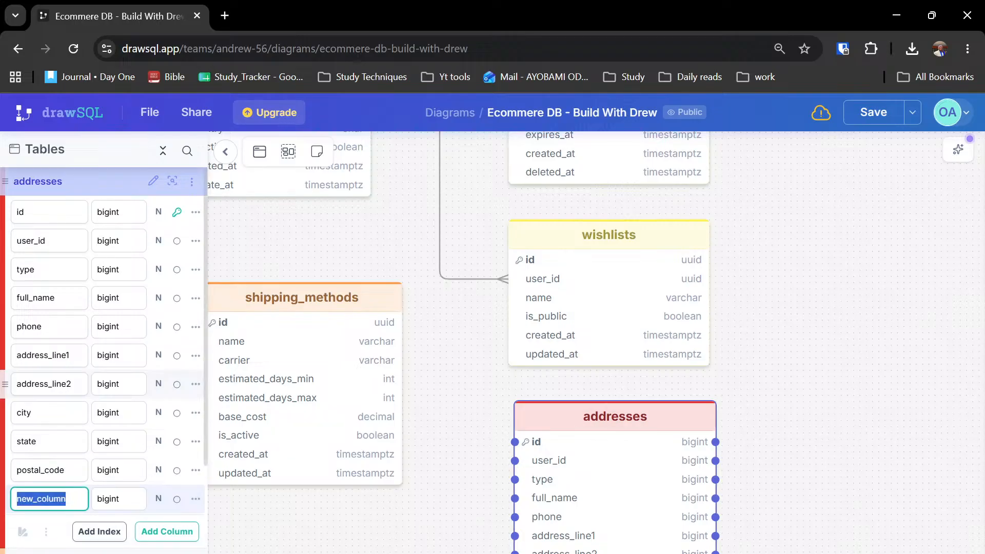
type("country")
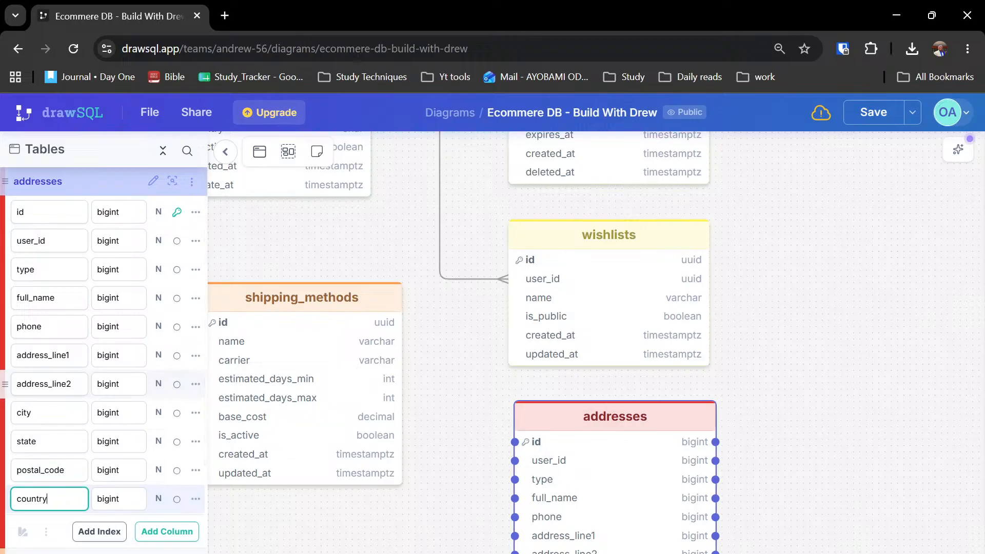
key("Return")
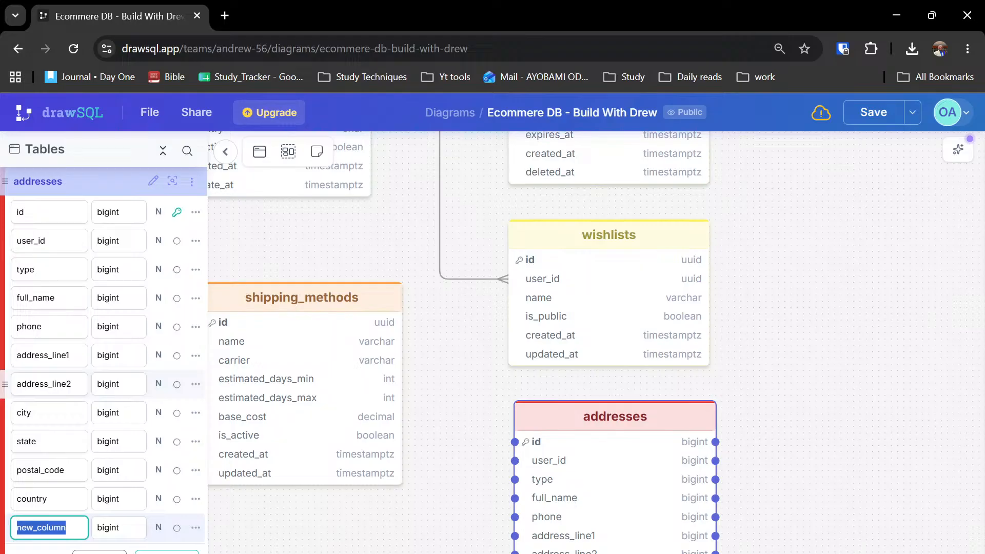
type("is_default")
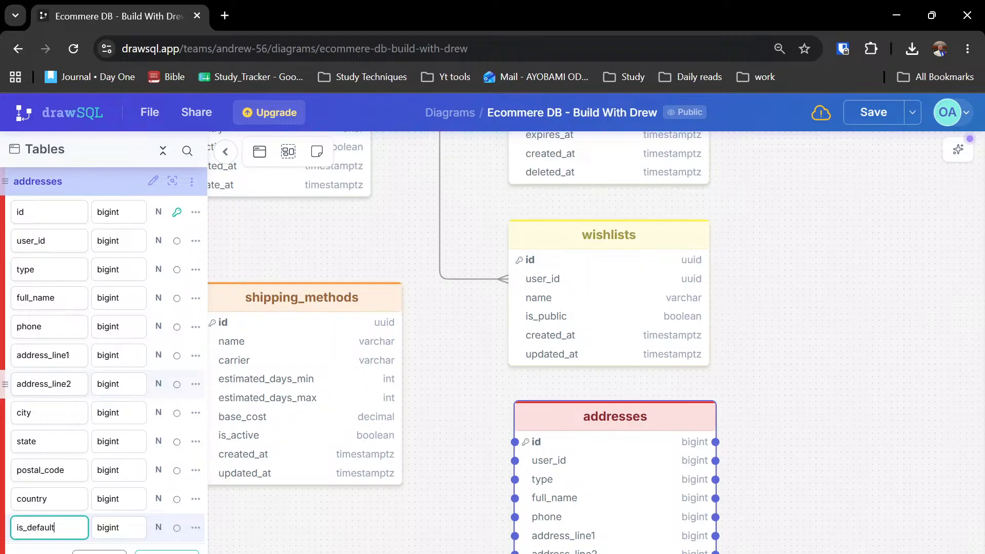
key("Return")
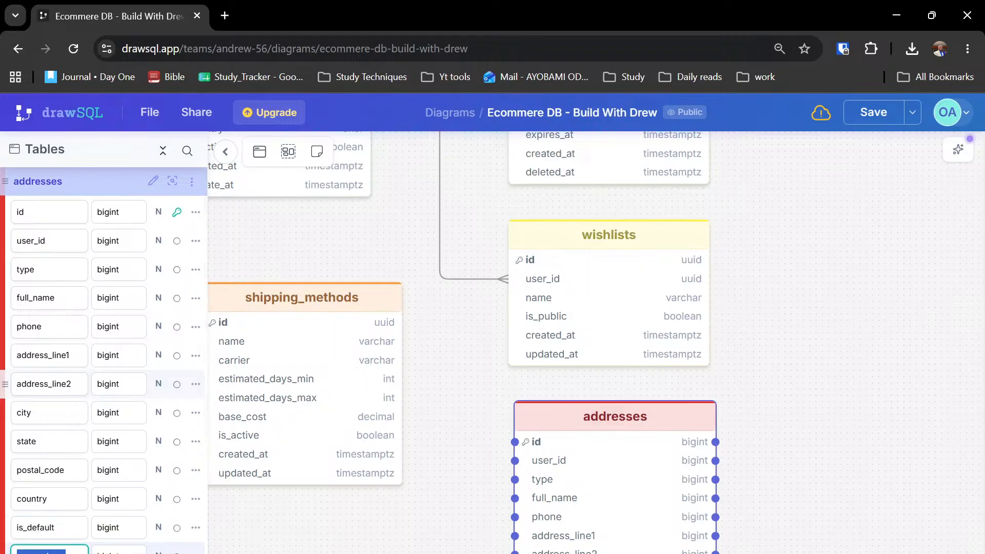
type("created_at")
- Add another column below created_at in the addresses table and set its data type to timestamptz
key("Return")
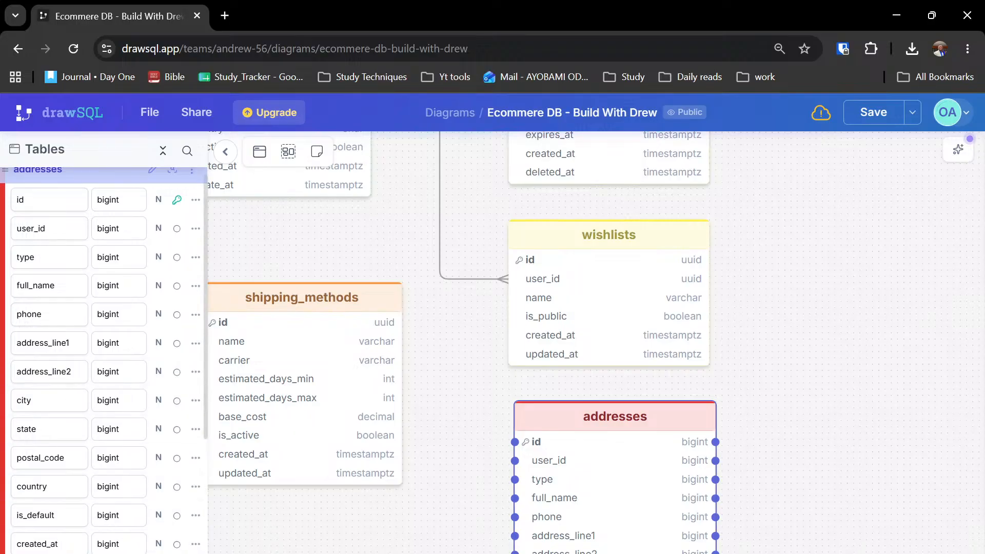
type("ti")
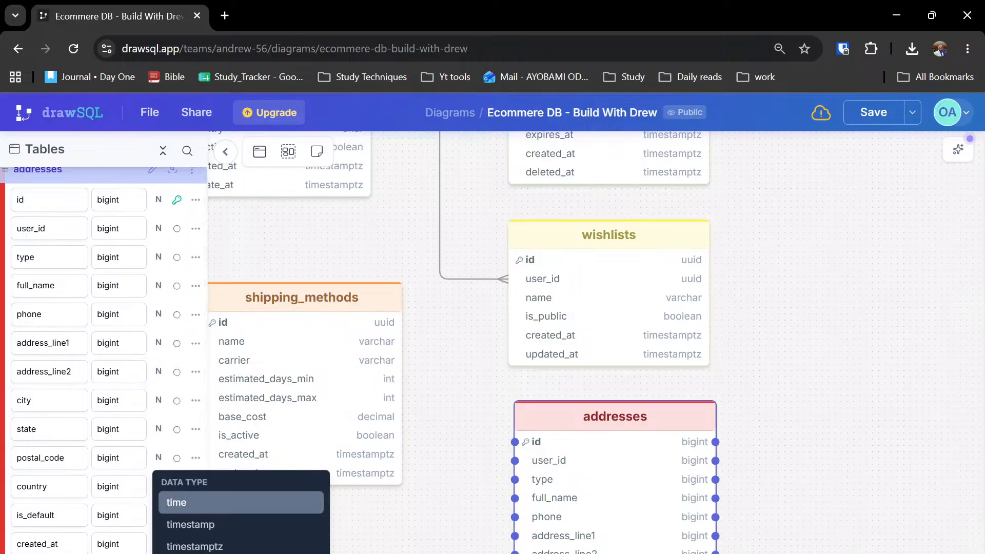
key("Down")
key("Down")
key("Return")
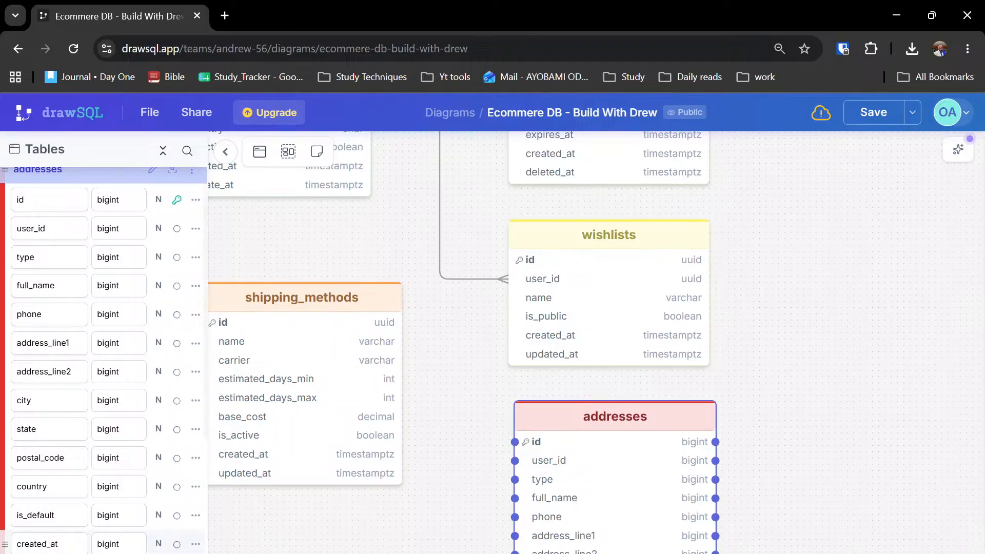
- Set the data type of the created_at column in the addresses table to timestamptz
left_click(119, 544)
type("tim")
key("Down")
key("Down")
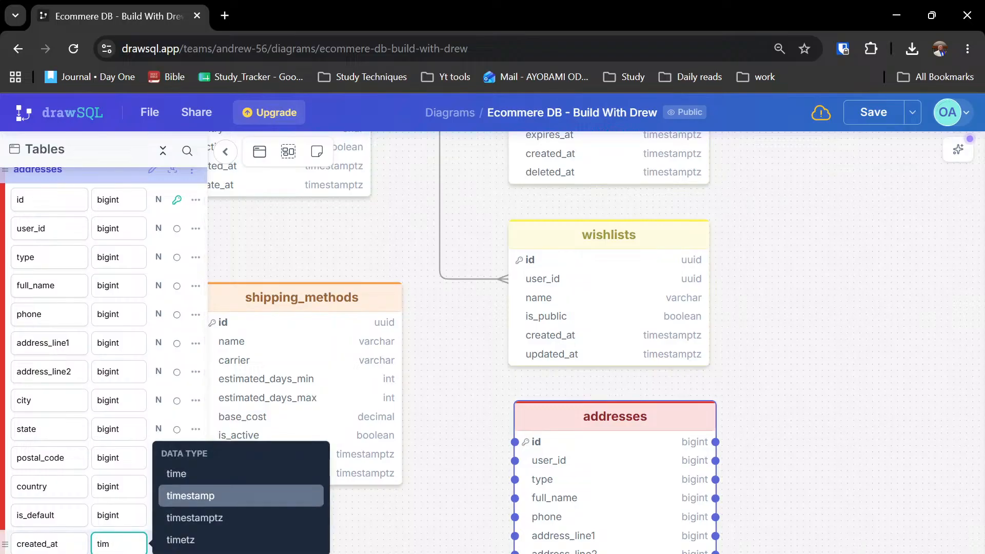
key("Return")
- Set the data type of the is_default column to boolean and of the country column to char
left_click(118, 515)
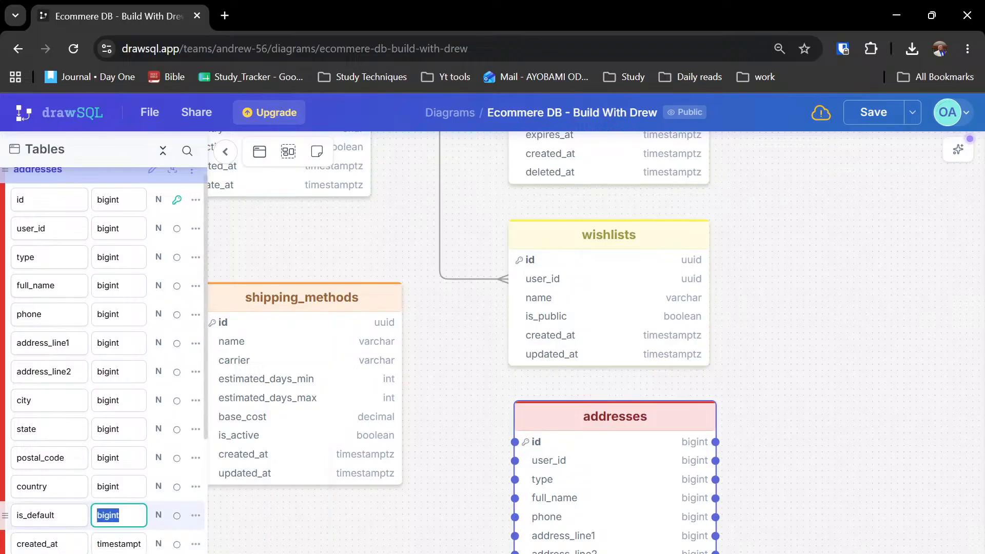
type("bool")
key("Return")
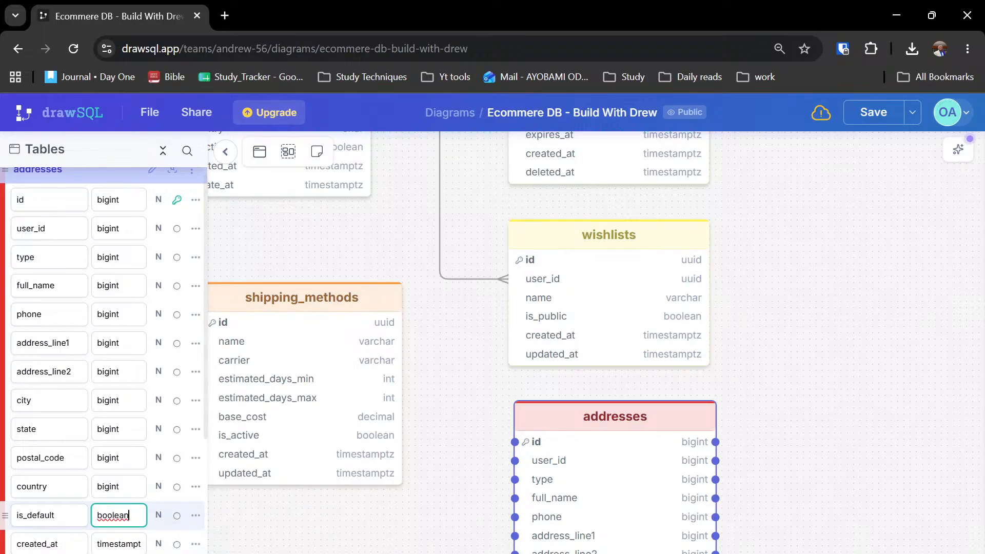
left_click(119, 486)
type("c")
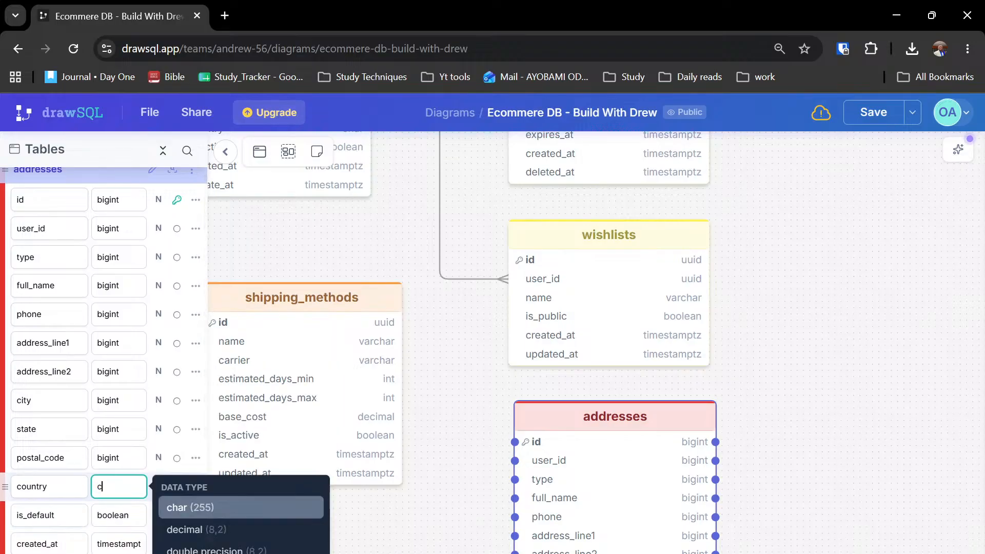
key("Return")
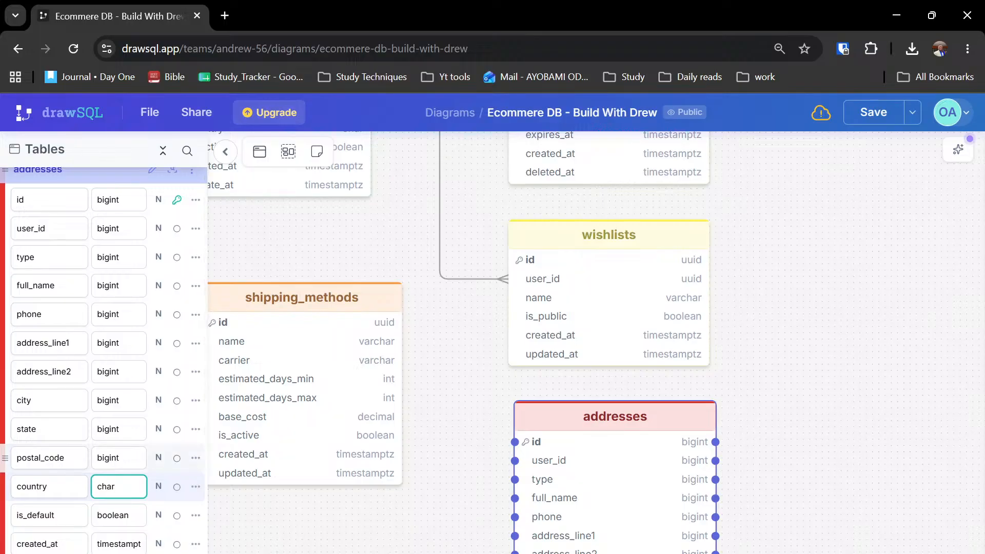
- Set the data types of the postal_code and state columns in the addresses table to varchar
left_click(119, 458)
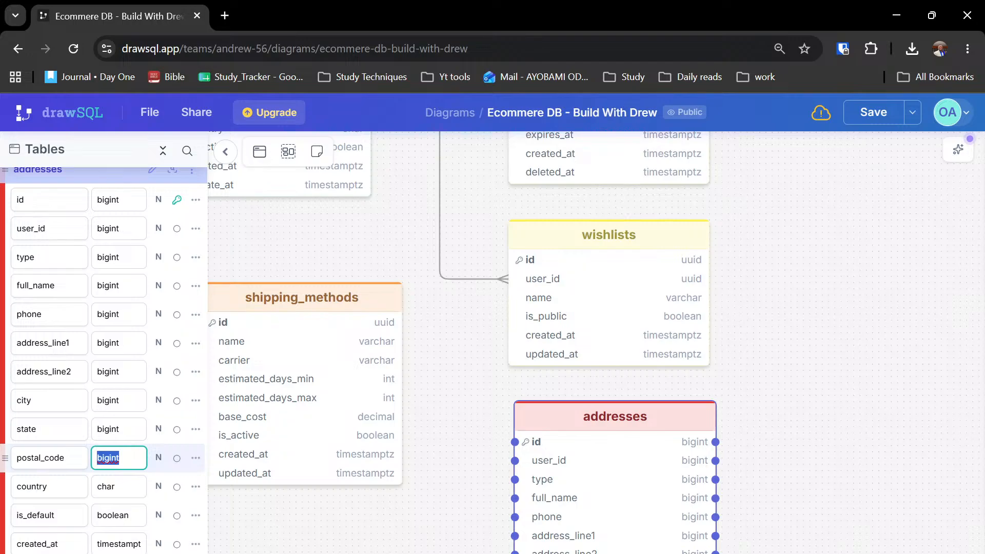
type("var")
key("Return")
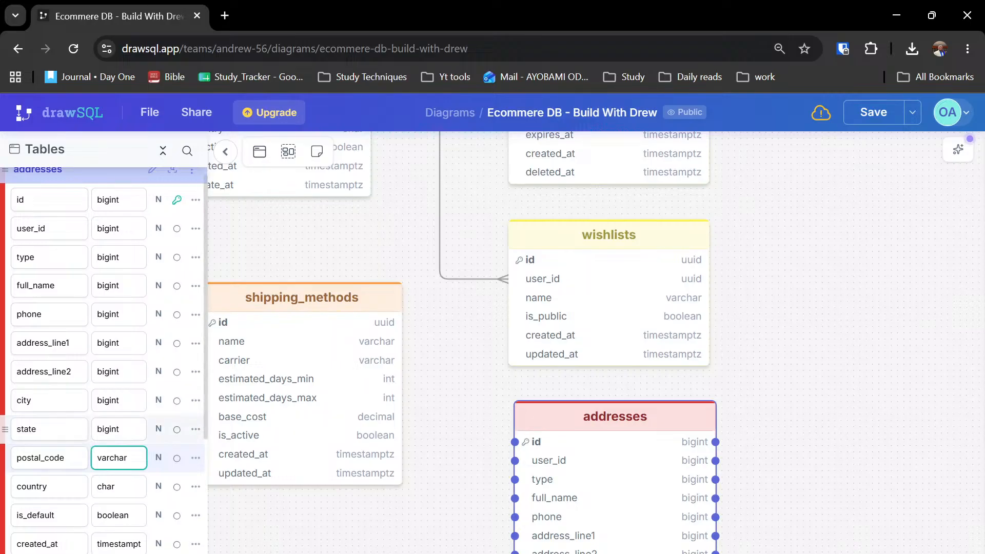
double_click(108, 430)
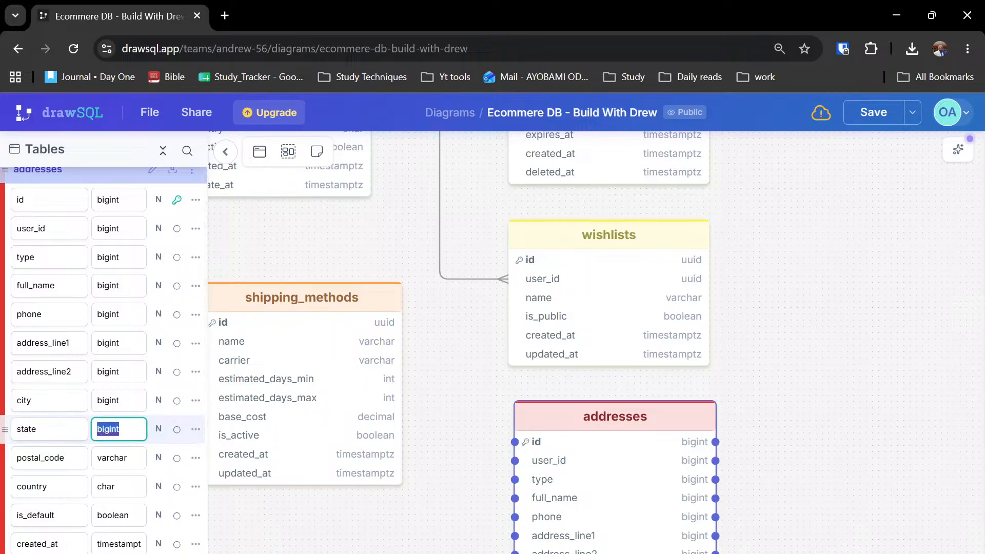
type("var")
key("Return")
- Set the data type of the city column in the addresses table to varchar
double_click(110, 400)
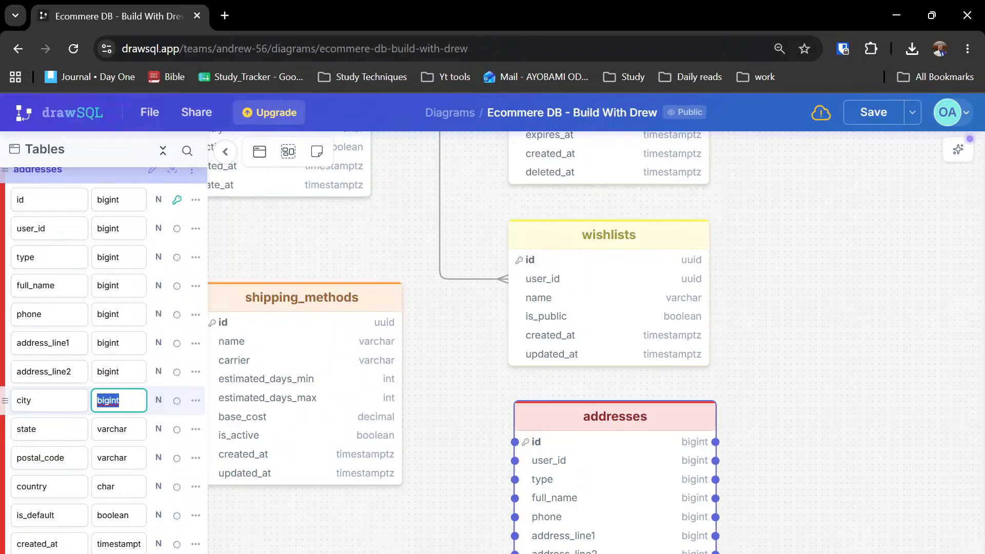
type("var")
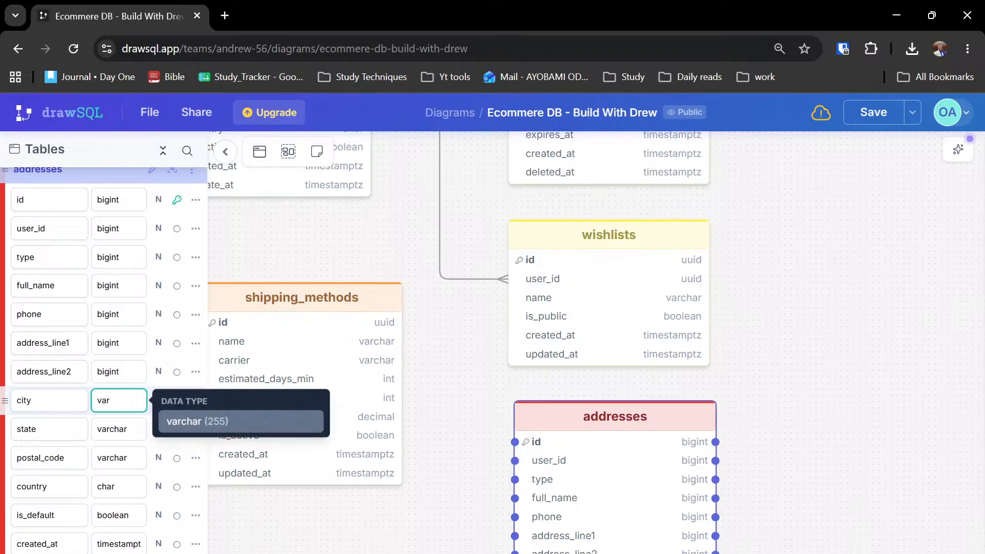
key("Return")
- Set the data type of the address_line2 column to varchar and make that column nullable
double_click(114, 373)
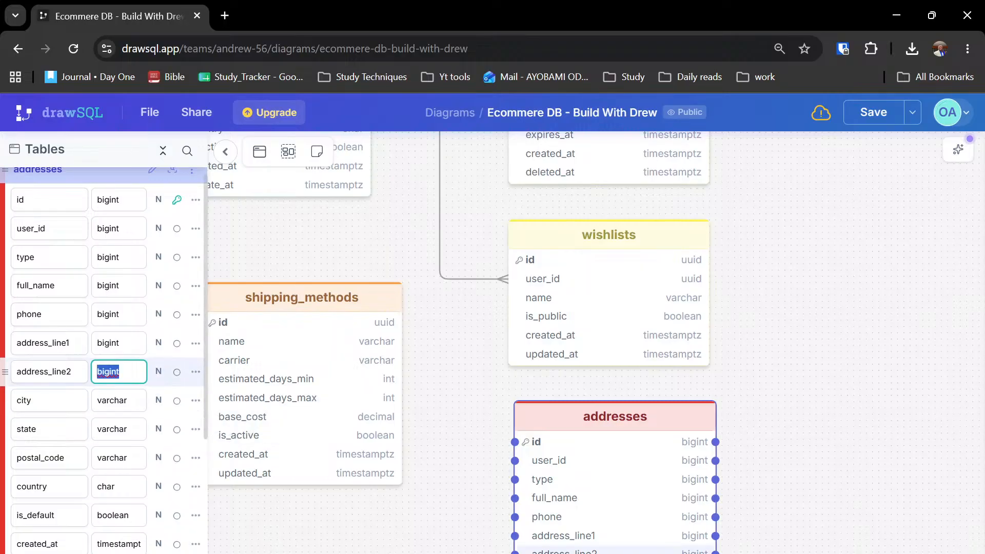
type("ca")
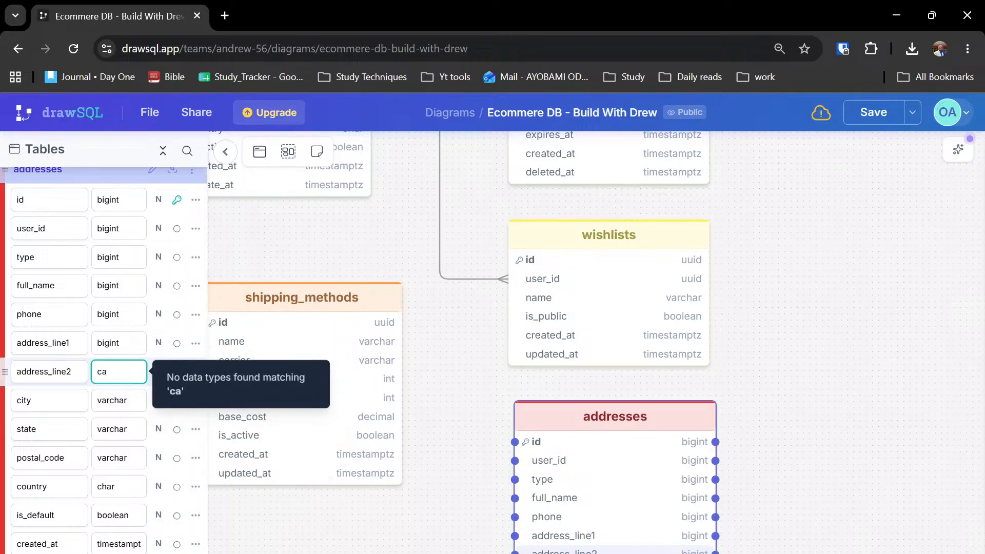
key("BackSpace")
key("BackSpace")
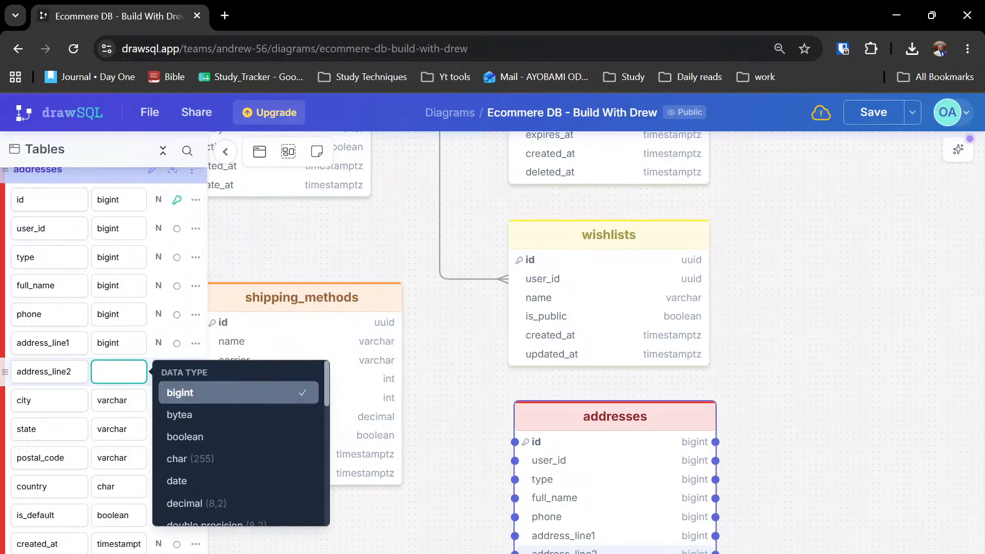
type("var")
key("Return")
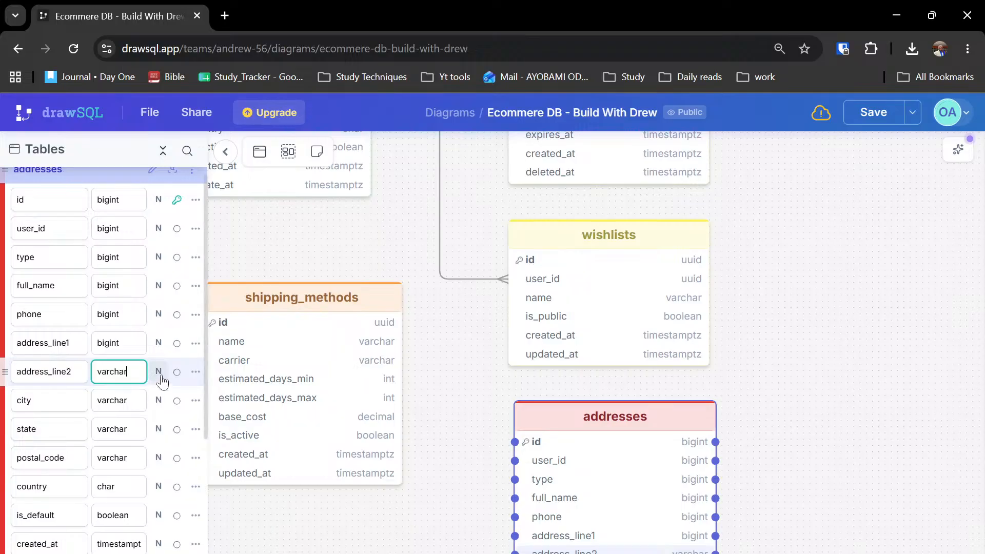
- Set the data type of the address_line1 column in the addresses table to varchar
double_click(113, 342)
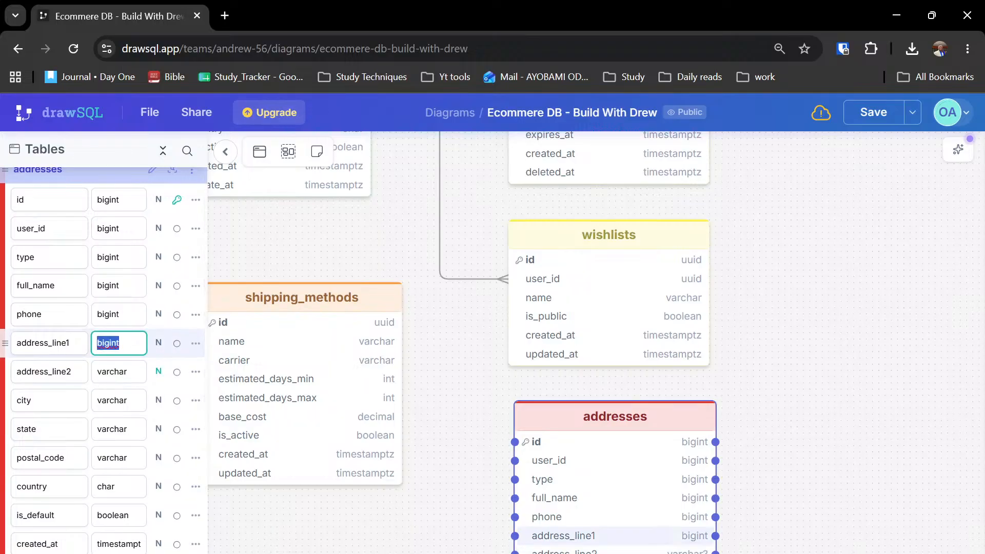
type("var")
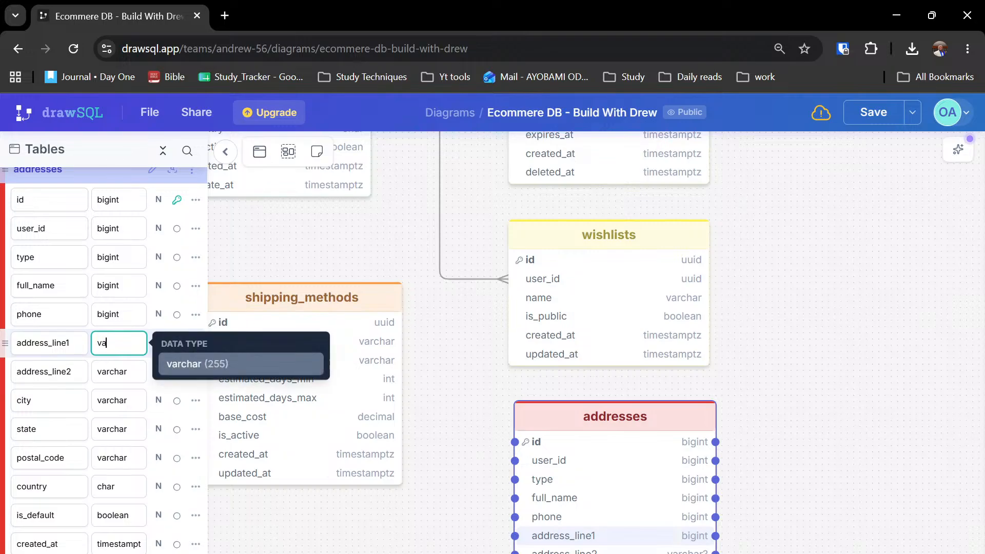
key("Return")
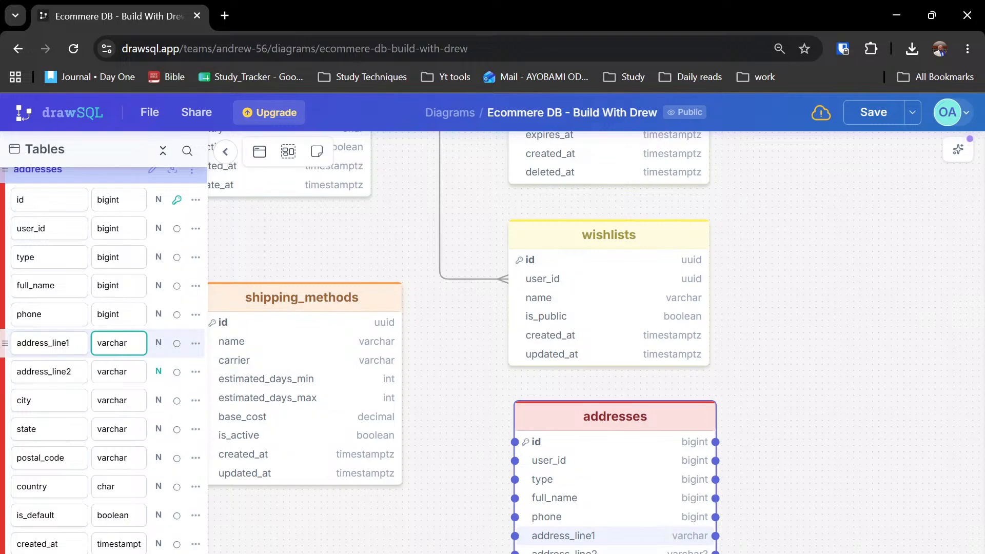
left_click(197, 347)
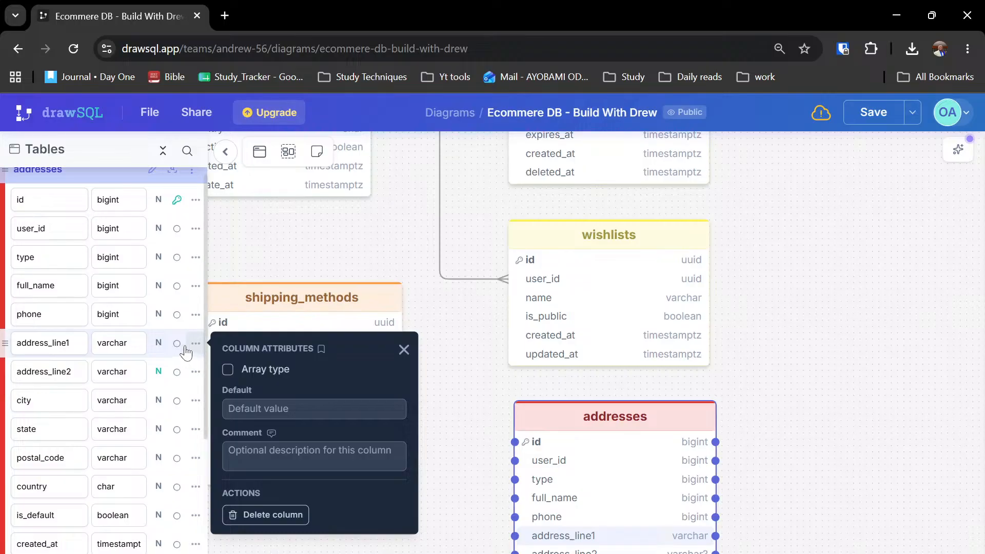
left_click(176, 344)
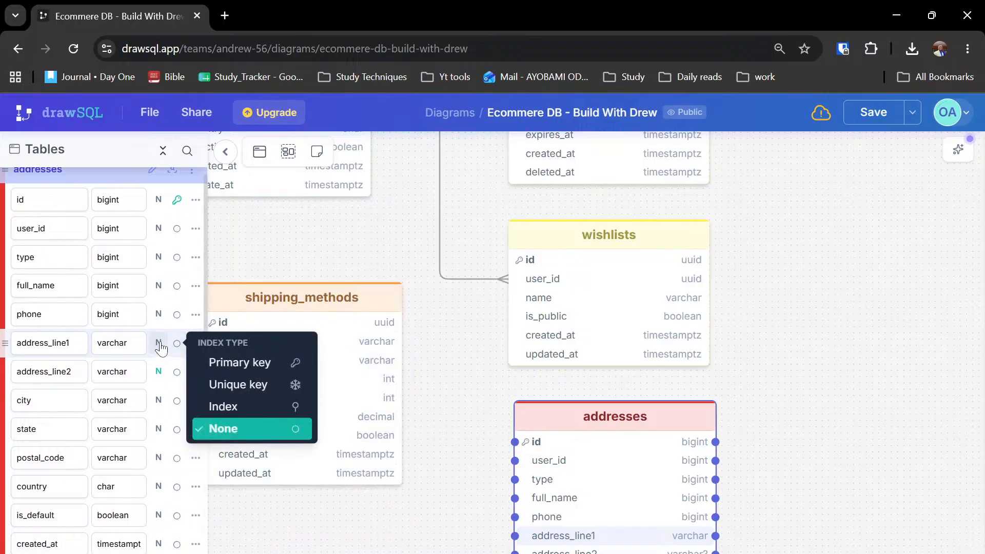
left_click(160, 344)
left_click(160, 343)
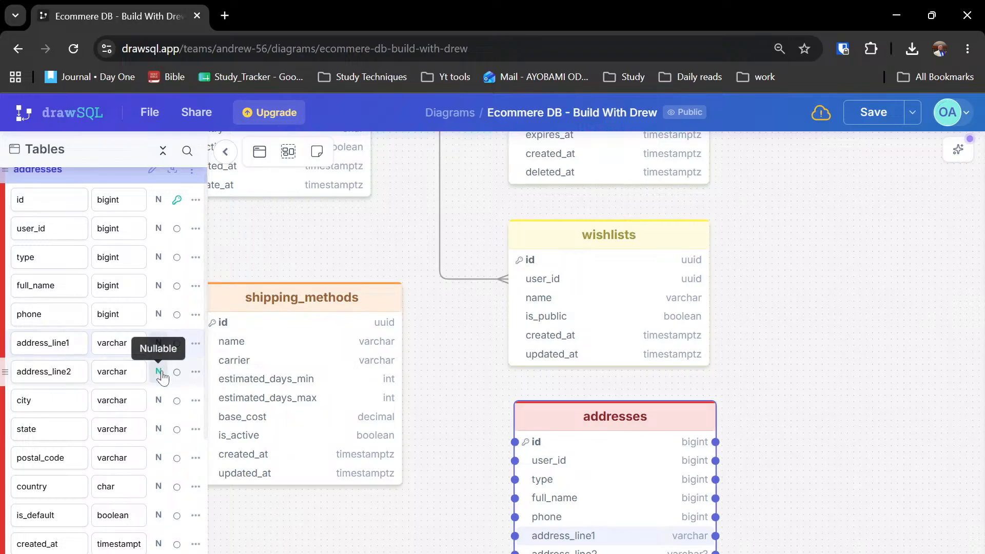
- Set the data type of the phone column in the addresses table to varchar
scroll(133, 348, "up", 1)
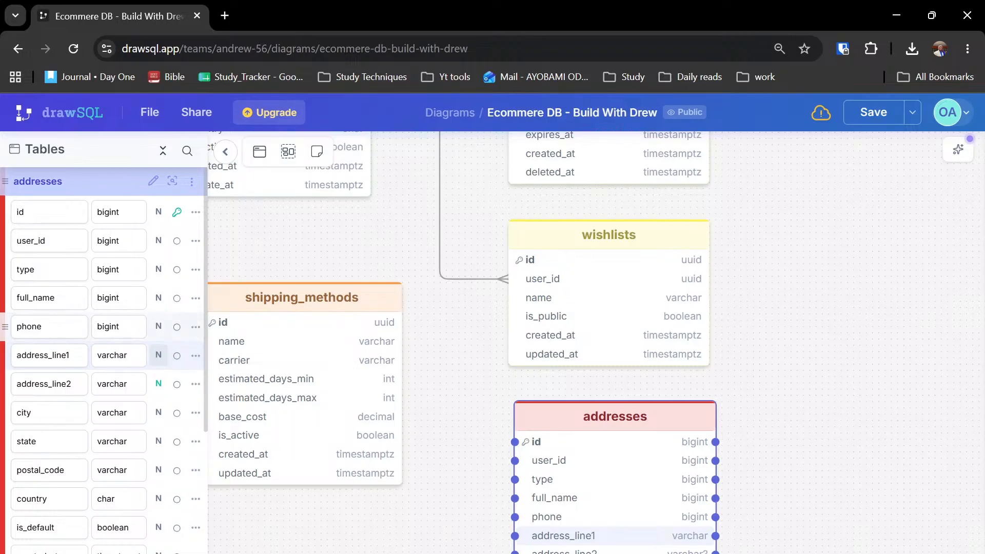
left_click(117, 327)
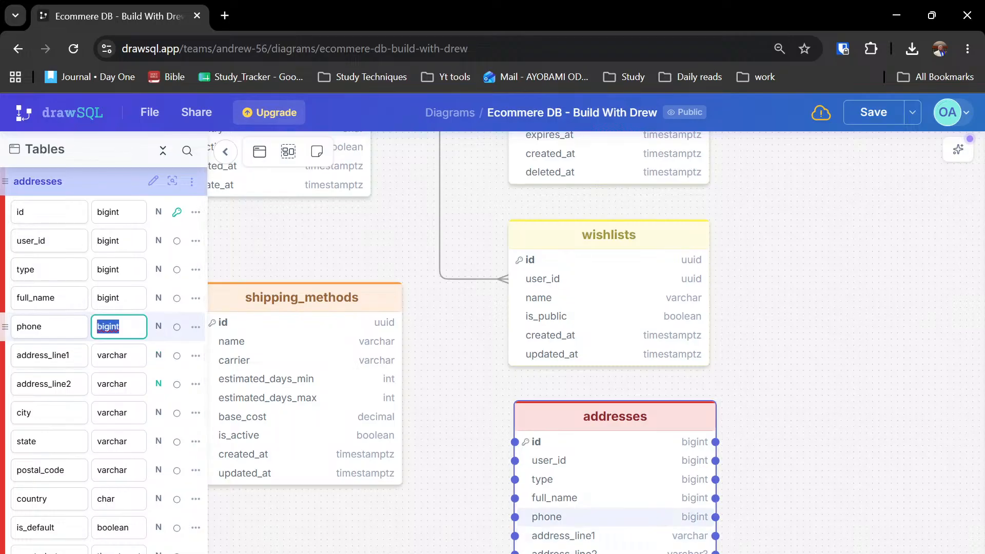
type("var")
key("Return")
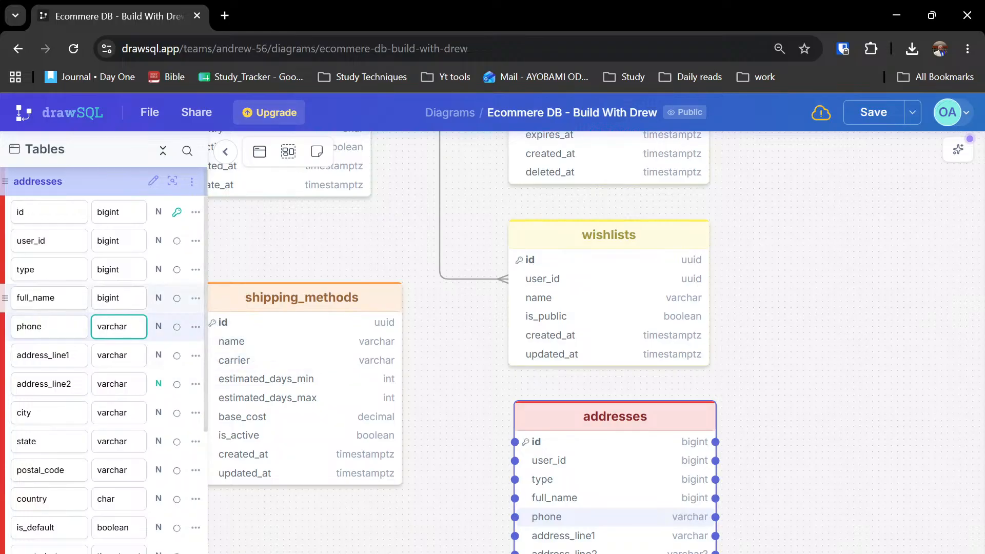
- Set the data type of the full_name column in the addresses table to varchar
left_click(119, 298)
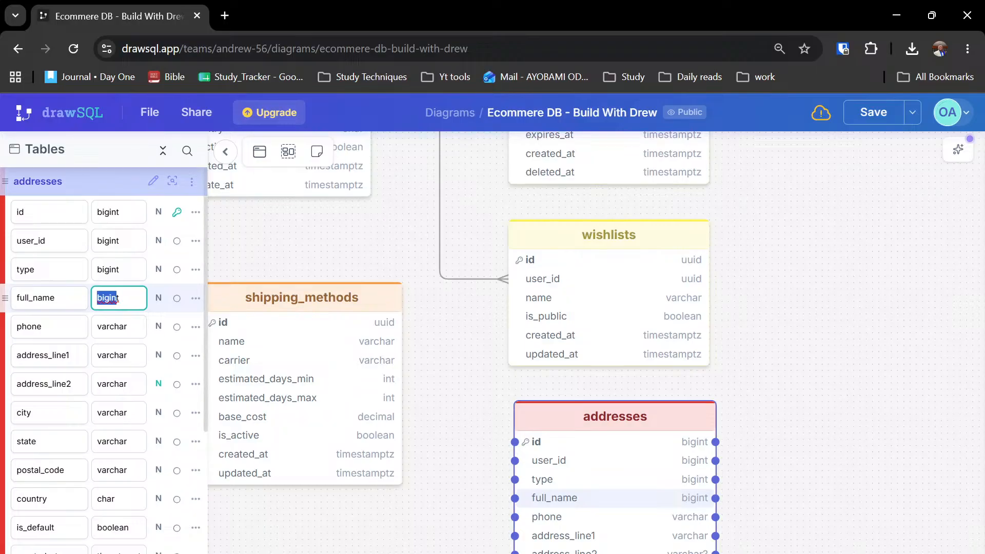
type("vatr")
key("Return")
key("BackSpace")
key("BackSpace")
key("BackSpace")
key("BackSpace")
key("BackSpace")
key("BackSpace")
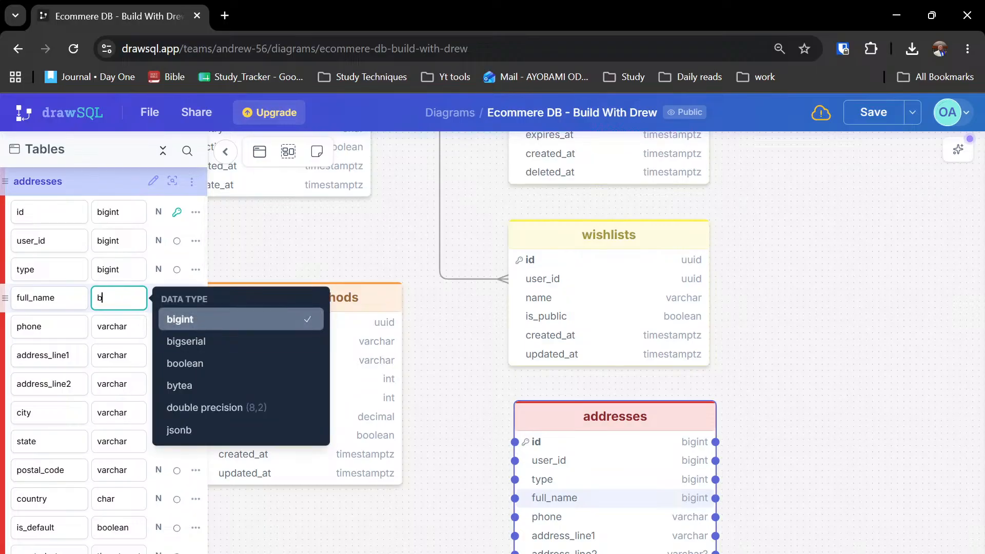
type("var")
key("Return")
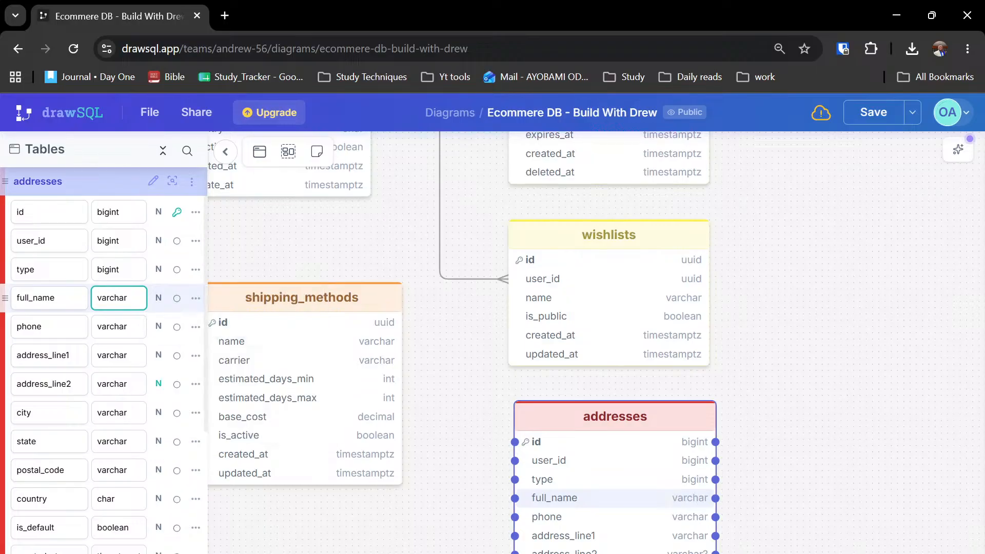
- Set the data type of the type column in the addresses table to text
left_click(119, 270)
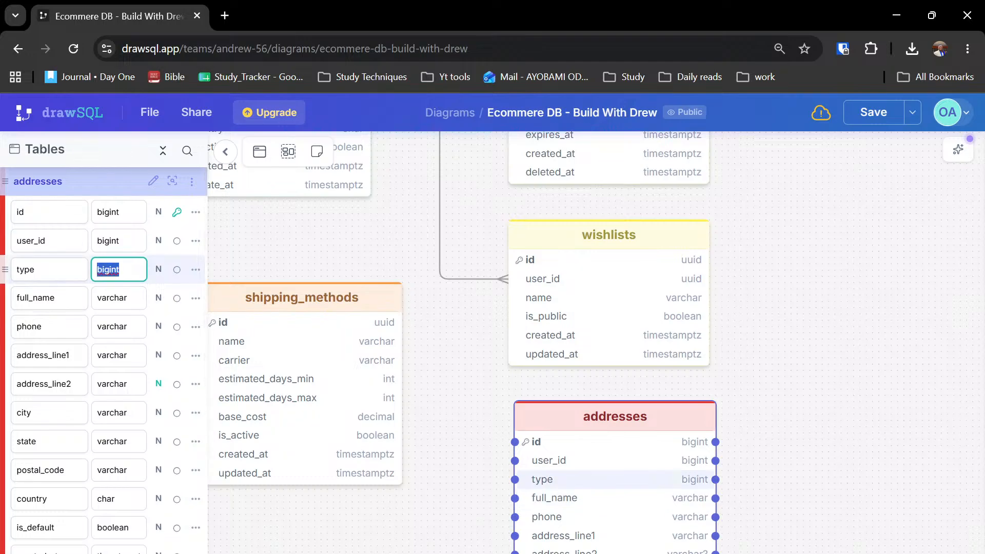
type("text")
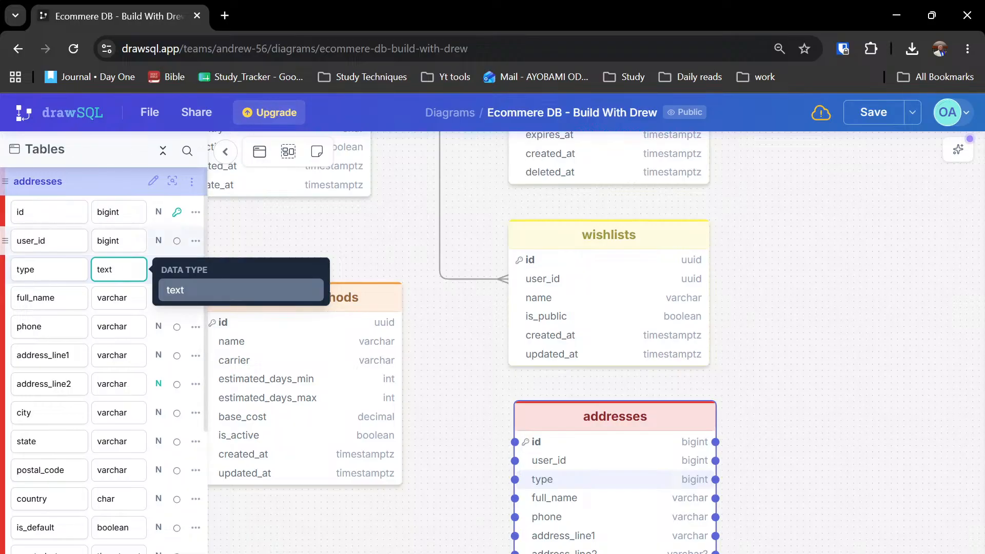
left_click(119, 240)
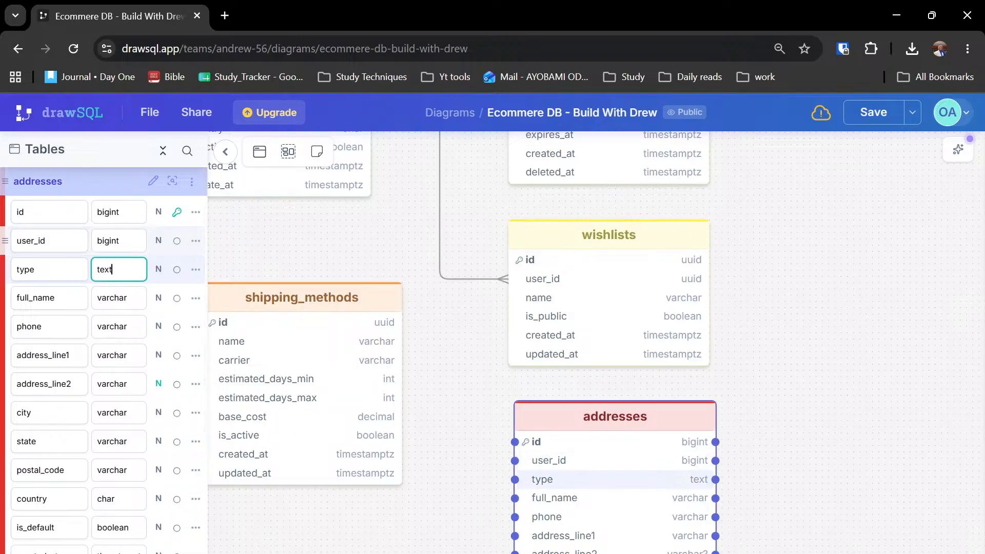
- Replace the data type of the type column in the addresses table with uuid
type("u")
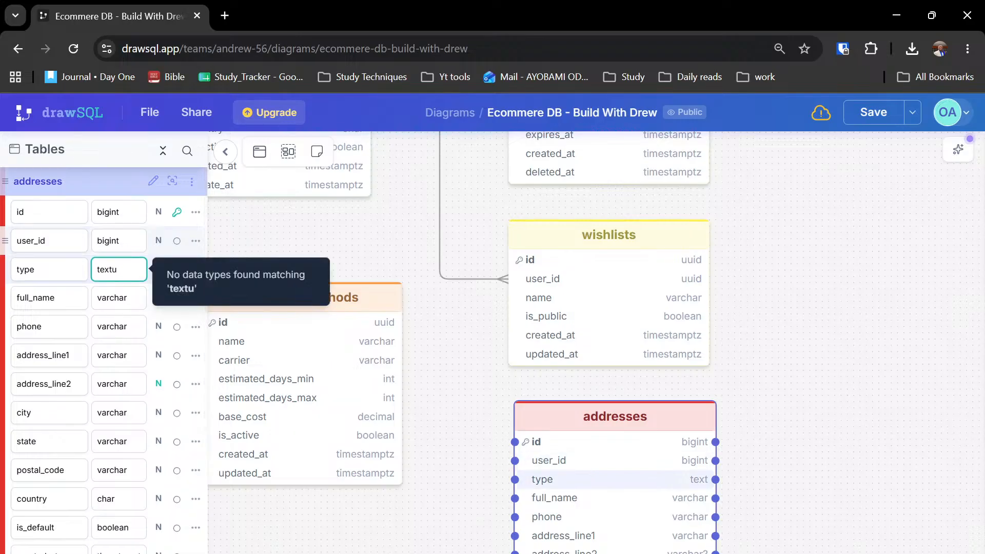
key("BackSpace")
key("BackSpace")
key("BackSpace")
key("BackSpace")
key("BackSpace")
type("u")
key("Return")
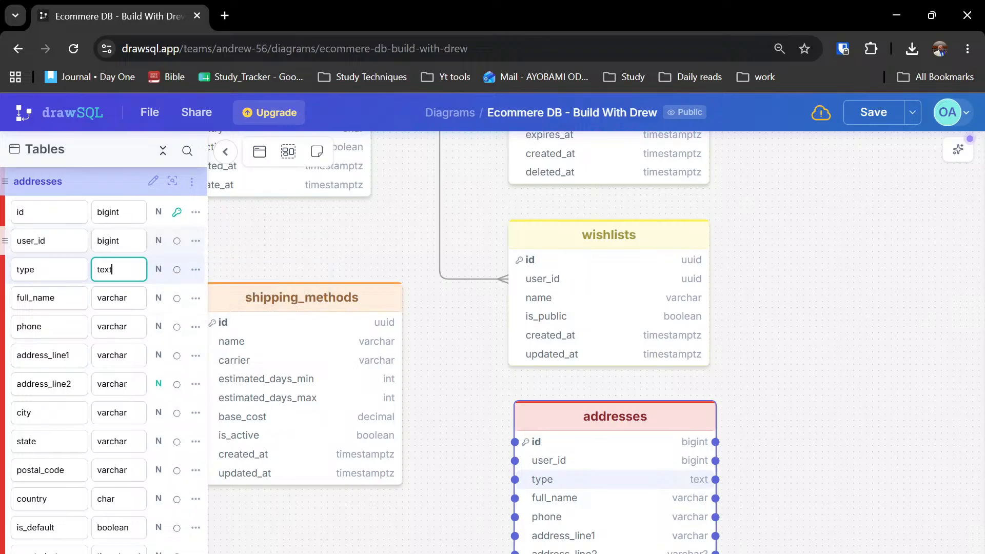
key("BackSpace")
key("BackSpace")
key("BackSpace")
key("BackSpace")
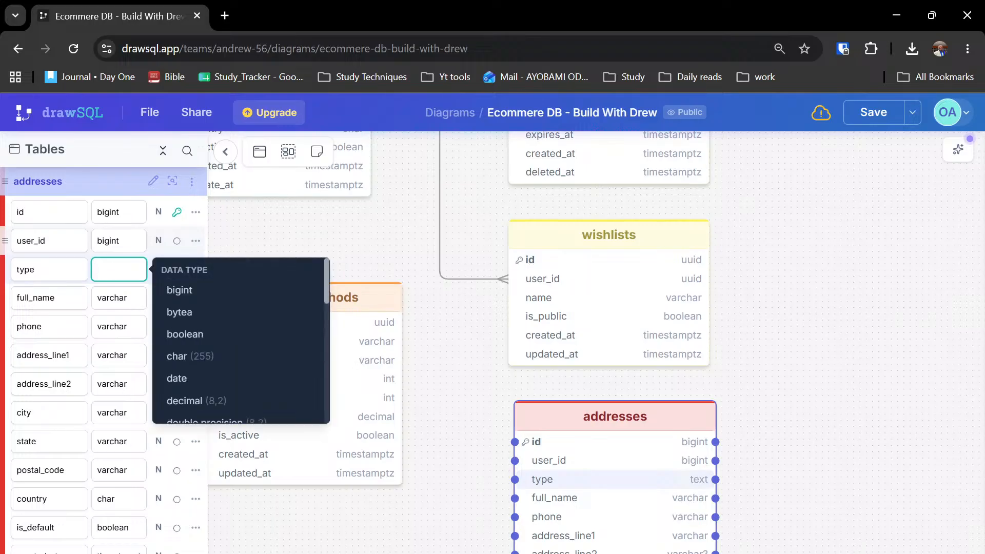
type("uuid")
key("Return")
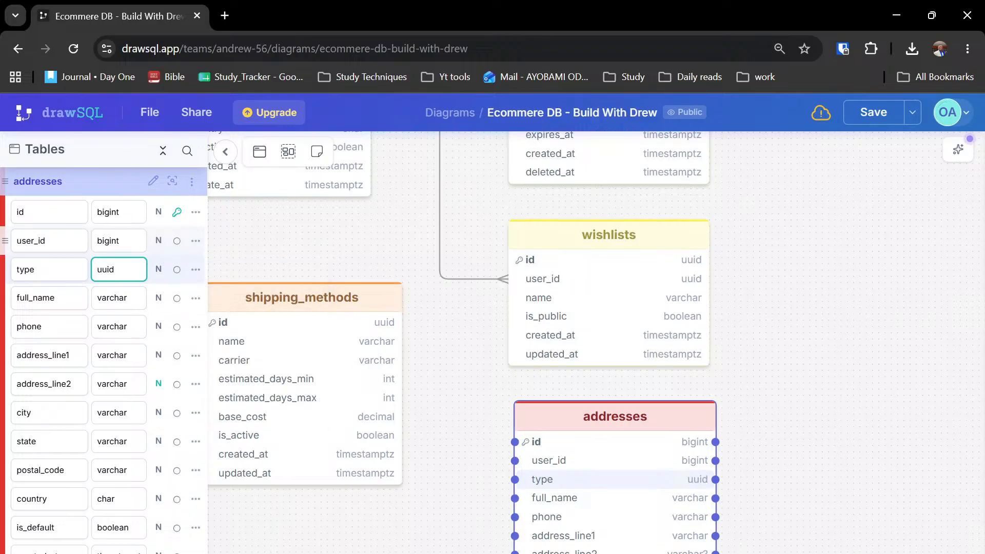
- Set the data type of the user_id column to uuid and restore the type column's data type to text
left_click(118, 240)
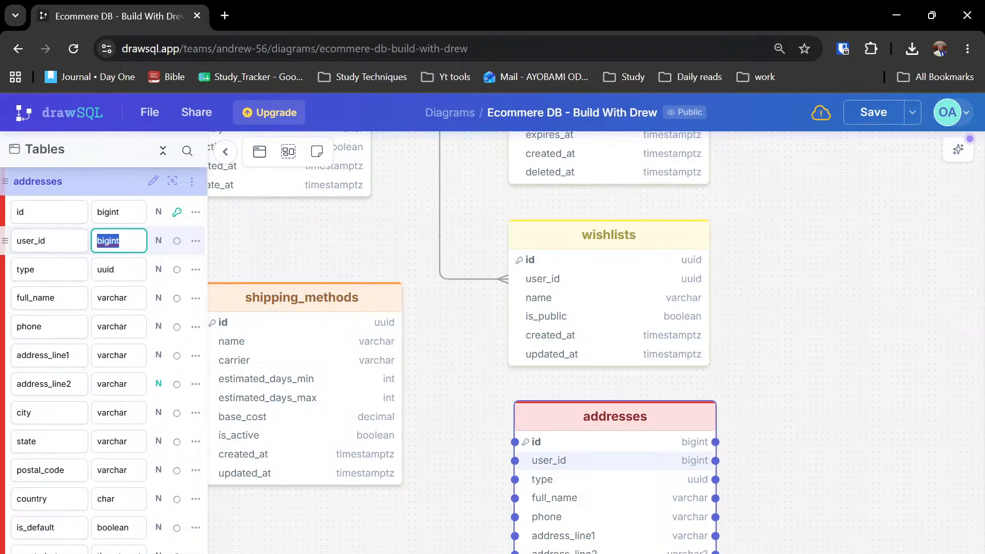
type("ui")
key("Return")
left_click(118, 269)
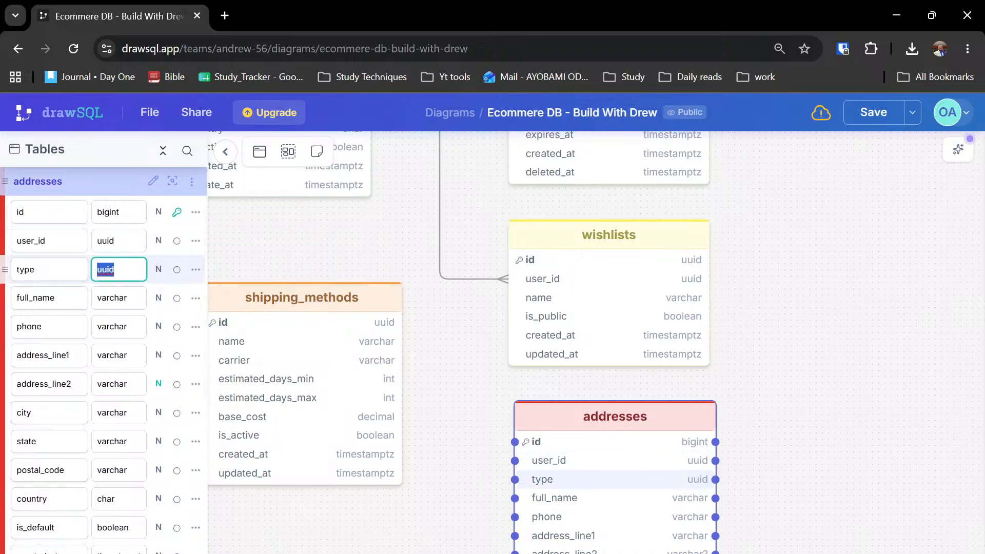
type("tex")
key("Return")
- Set the data type of the id column in the addresses table to uuid
left_click(118, 212)
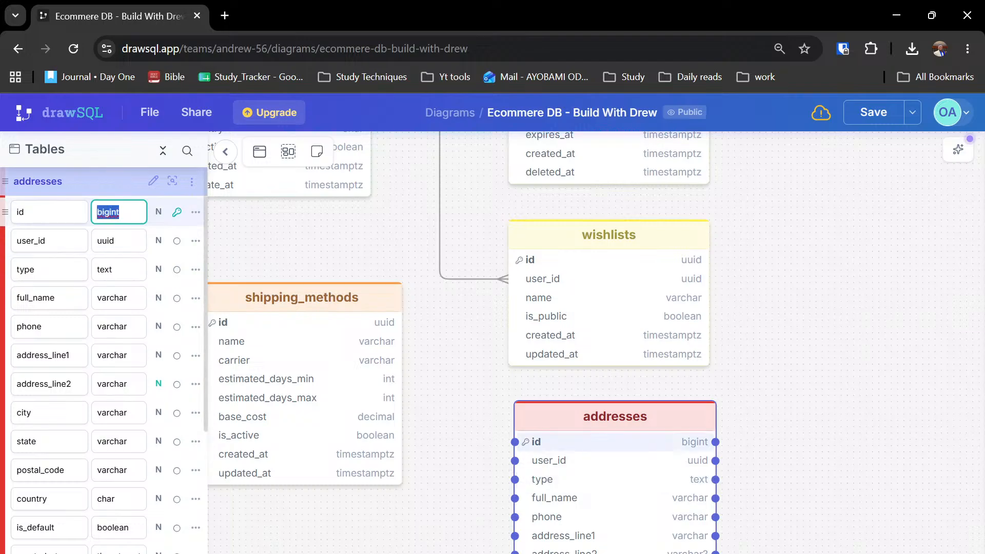
type("uu")
key("Return")
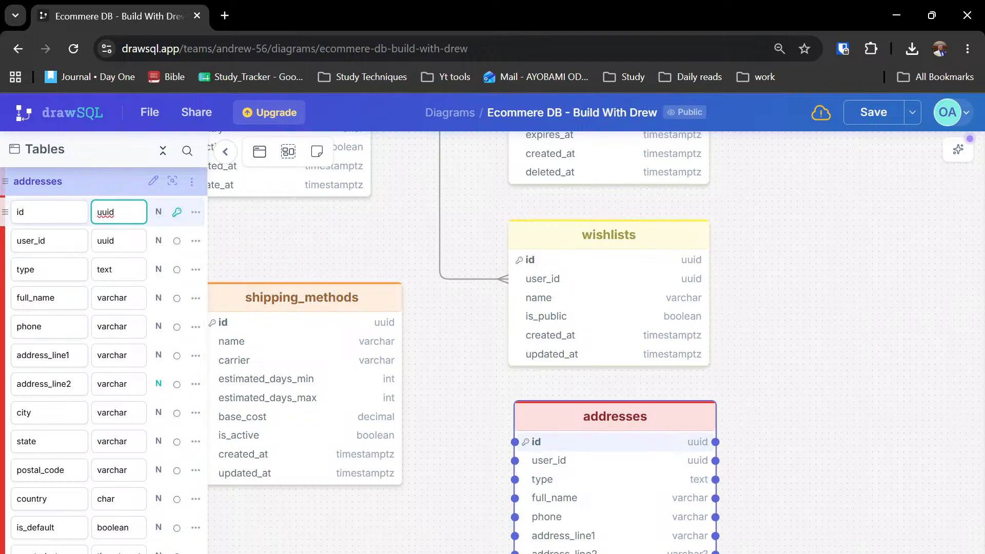
- Move the addresses table on the canvas so it lines up directly beneath the wishlists table, and deselect it
left_click(547, 422)
left_click(547, 425)
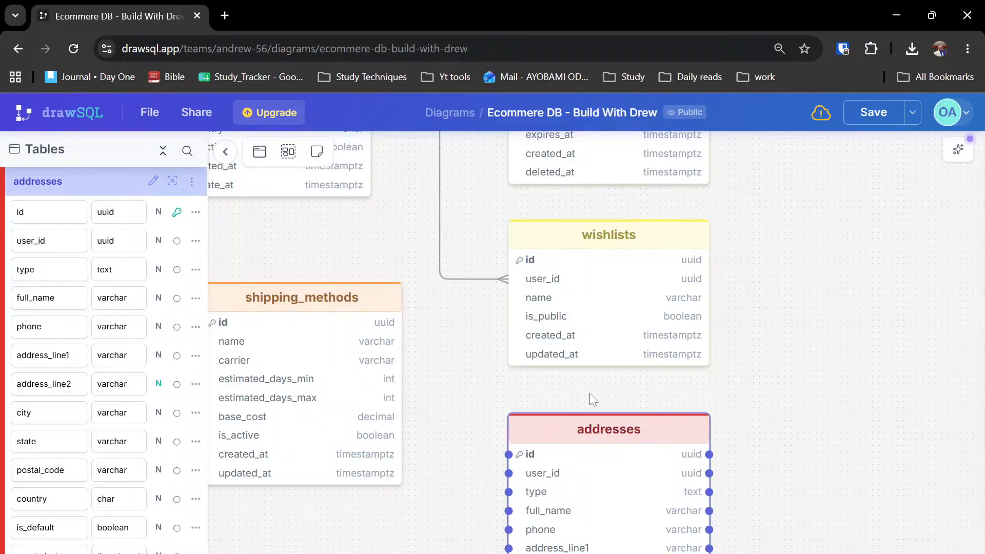
left_click(784, 272)
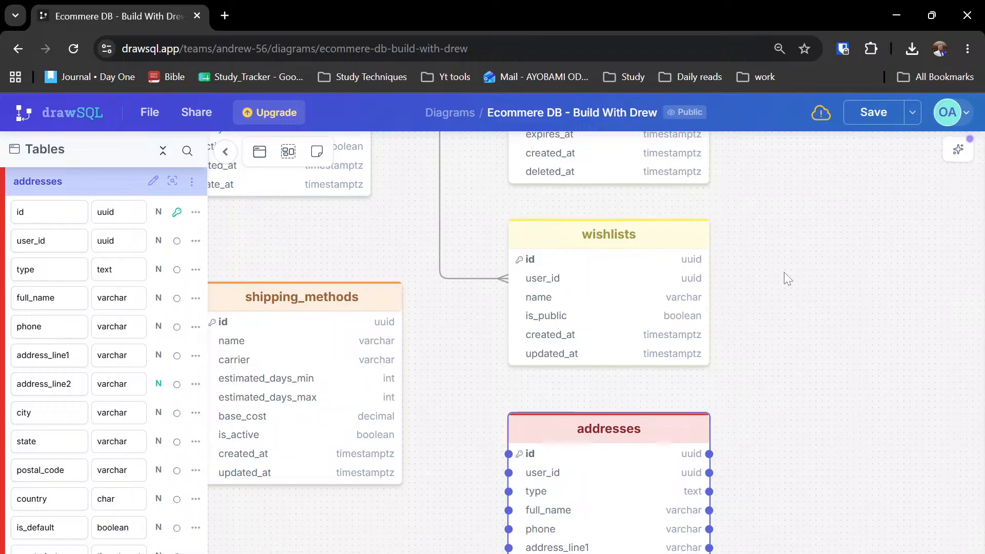
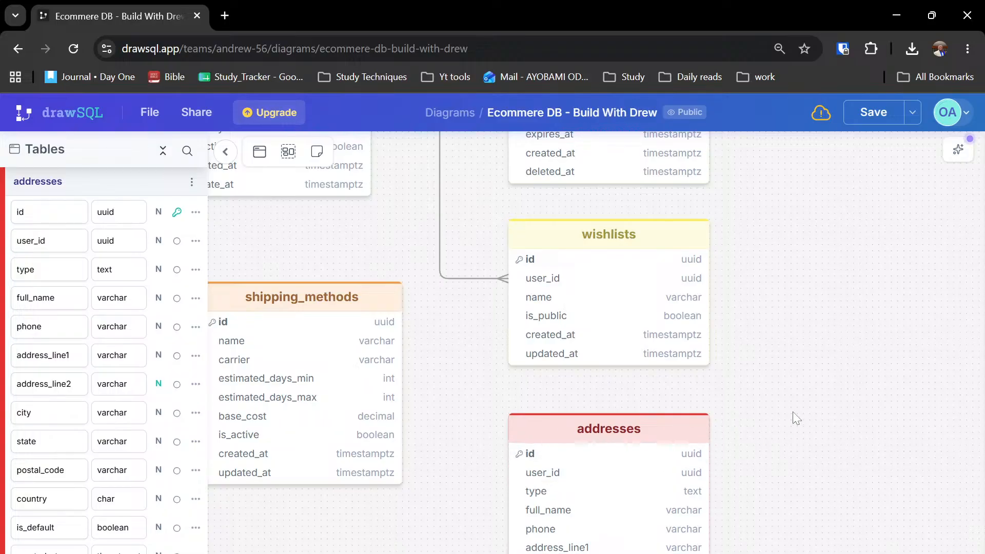
scroll(796, 404, "up", 2)
scroll(790, 411, "down", 1)
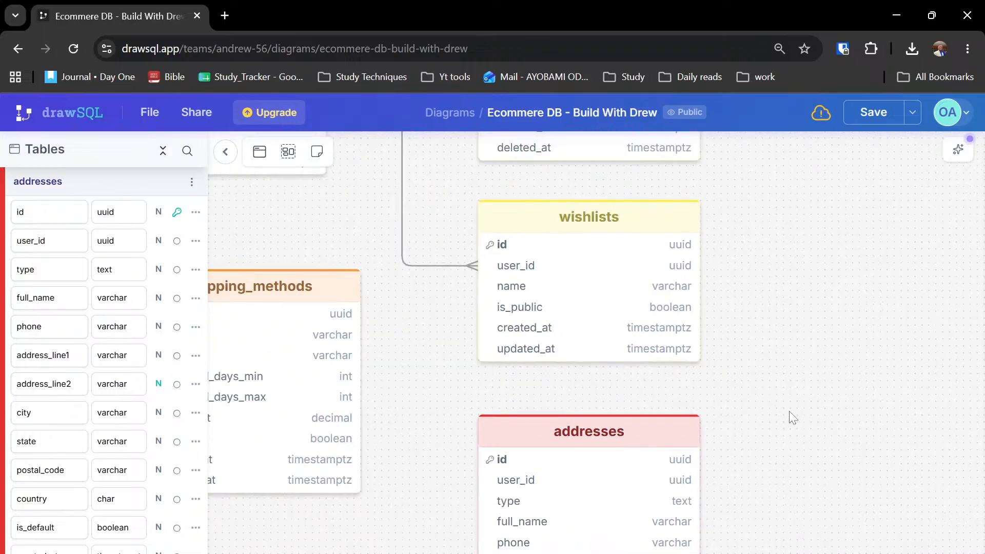
scroll(789, 411, "up", 1)
scroll(789, 411, "down", 3)
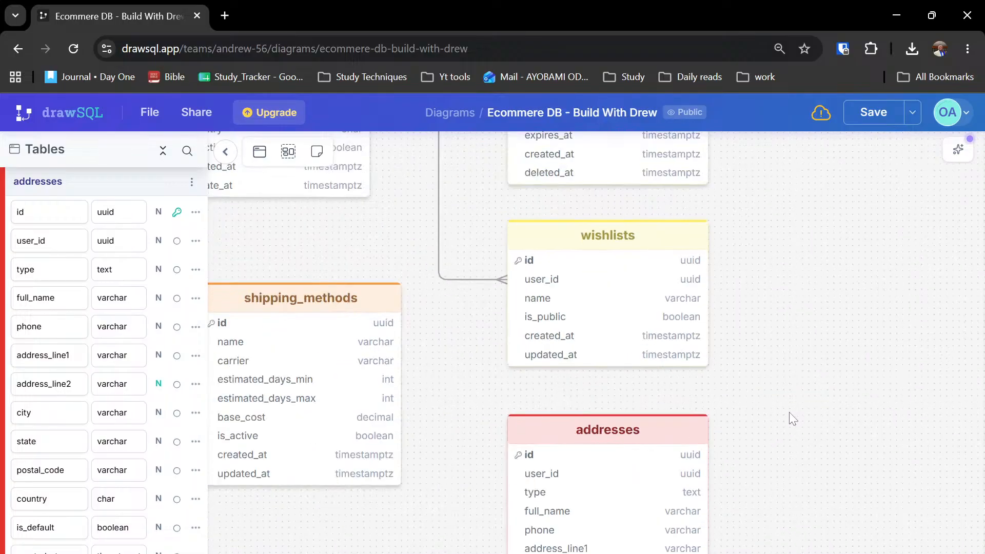
scroll(789, 413, "down", 2)
scroll(790, 413, "up", 1)
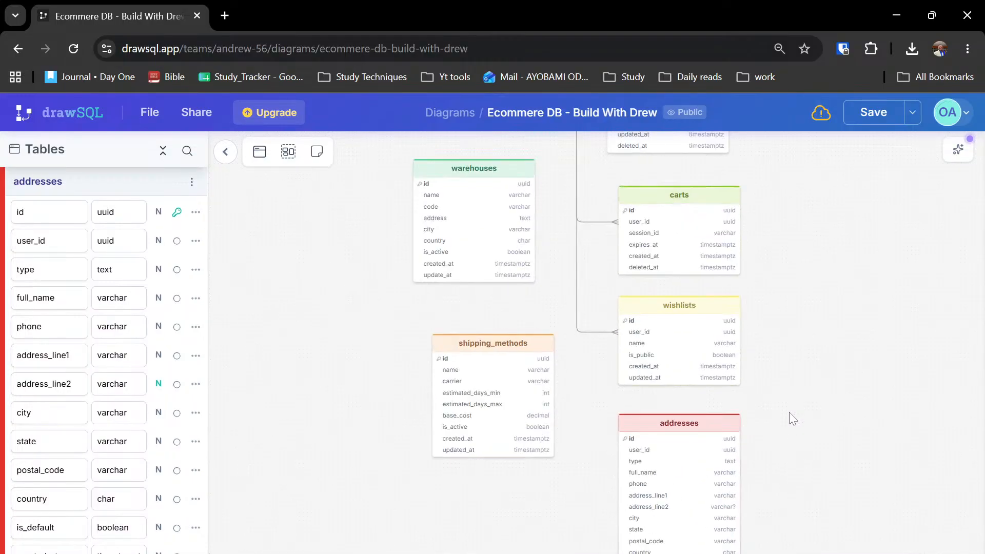
- Link the id column of the users table to user_id in the addresses table as a 1:N relationship
scroll(792, 407, "down", 1)
scroll(792, 406, "up", 2)
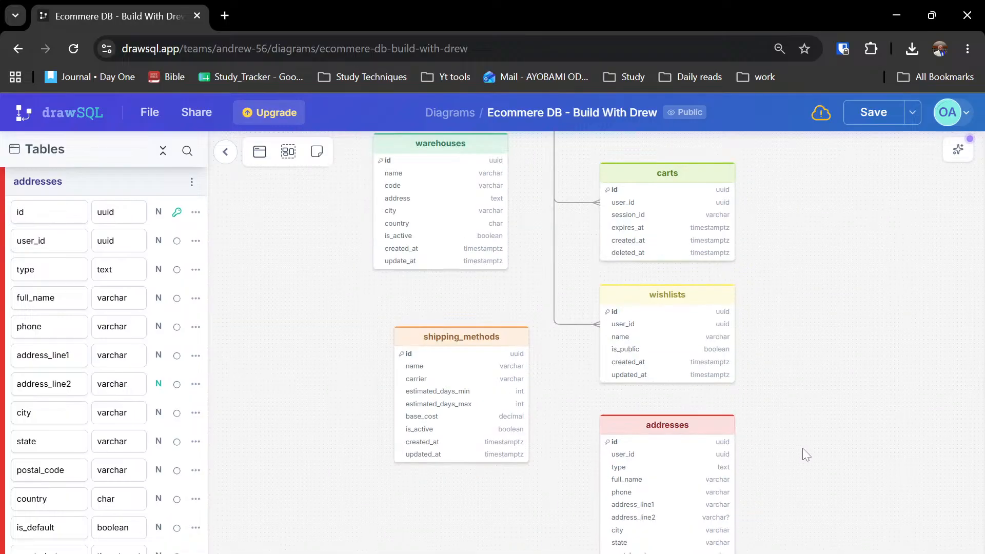
scroll(598, 373, "down", 5)
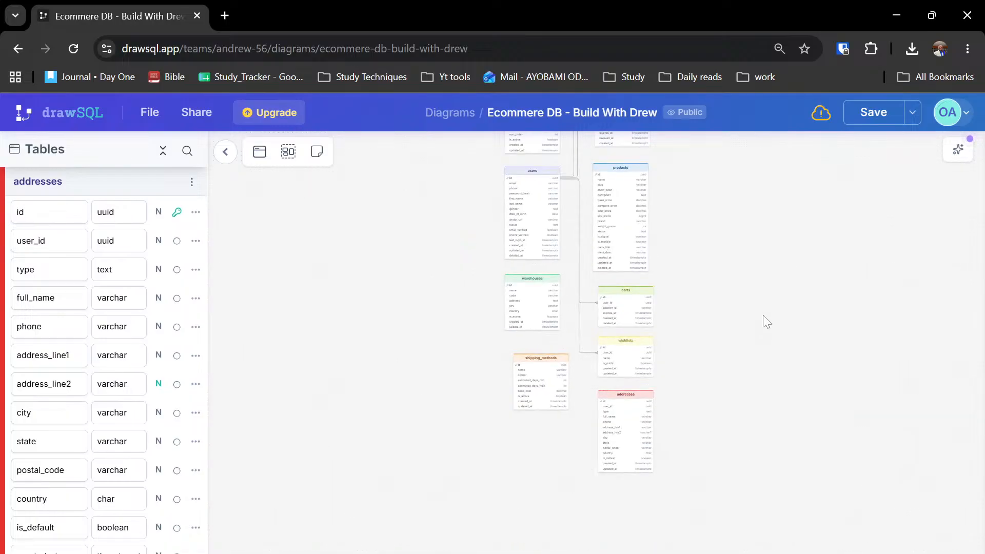
left_click_drag(763, 315, 771, 357)
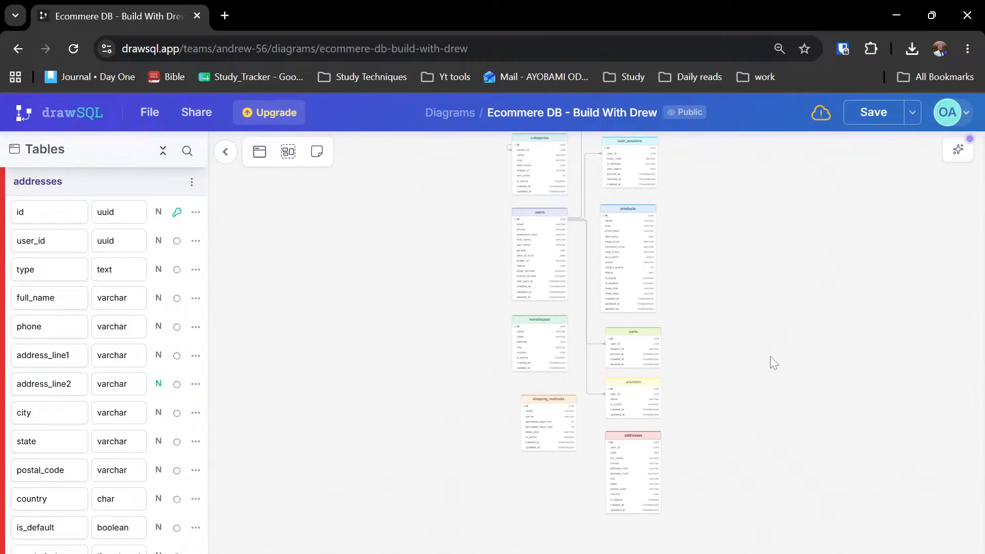
left_click(566, 220)
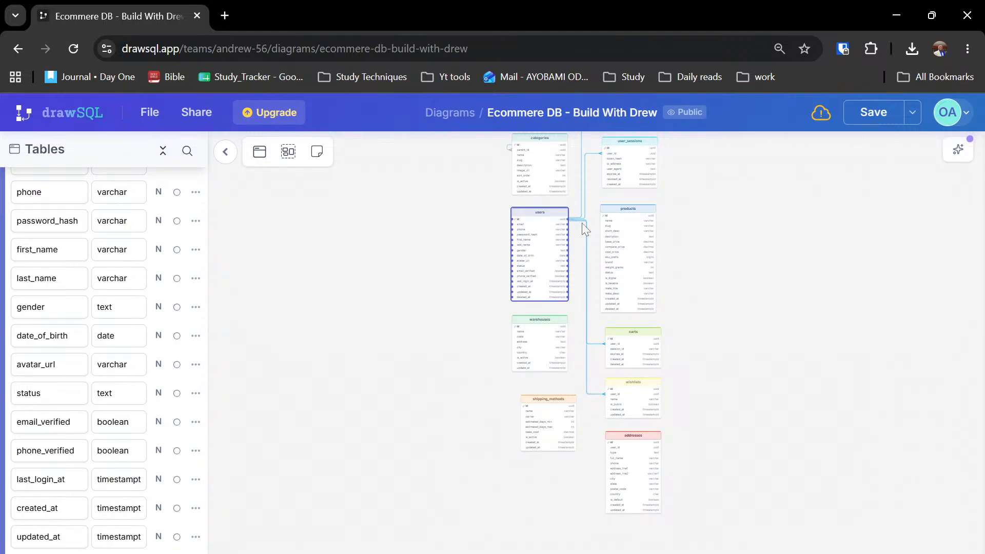
left_click_drag(618, 437, 614, 448)
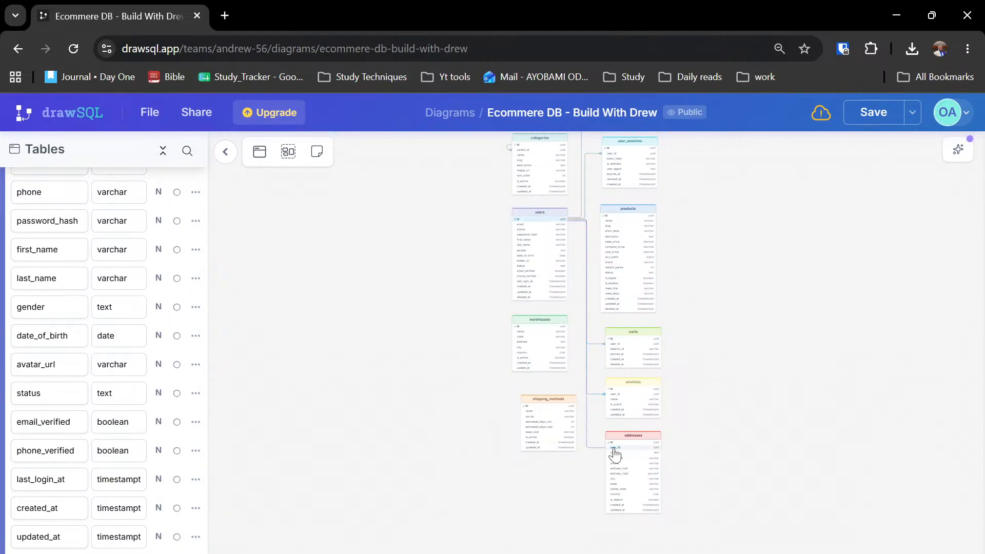
left_click(639, 355)
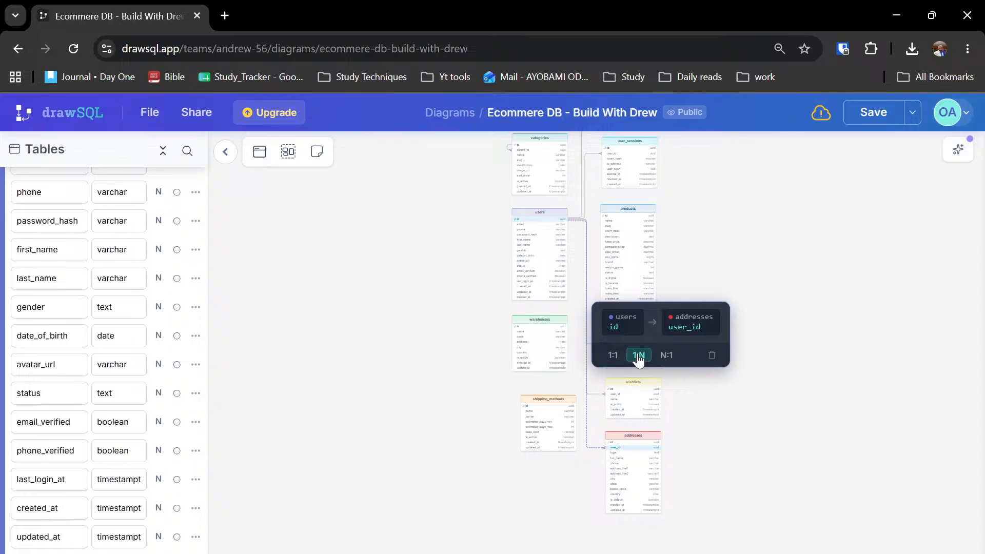
left_click(797, 453)
- Create a new table named coupons on the canvas just below the addresses table
scroll(777, 368, "up", 3)
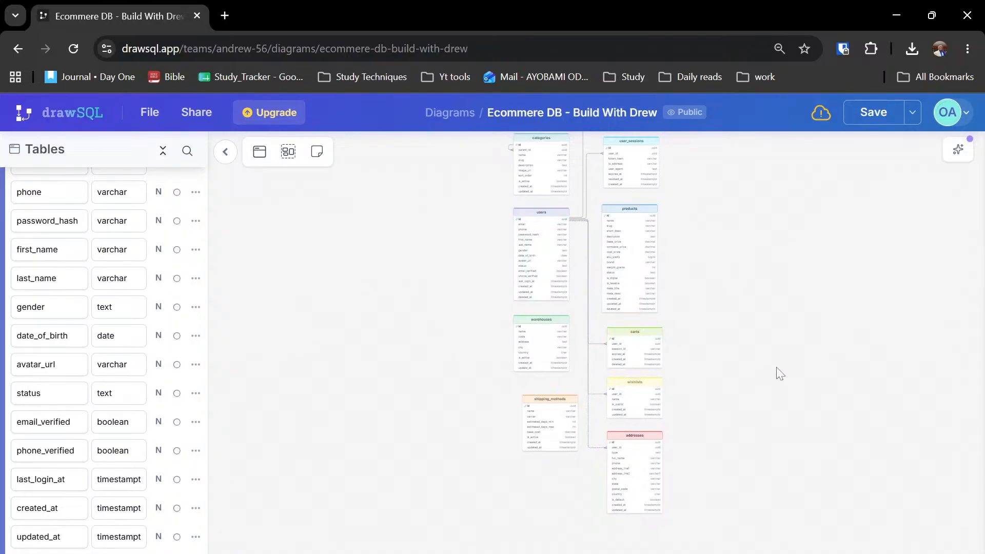
left_click_drag(741, 485, 688, 394)
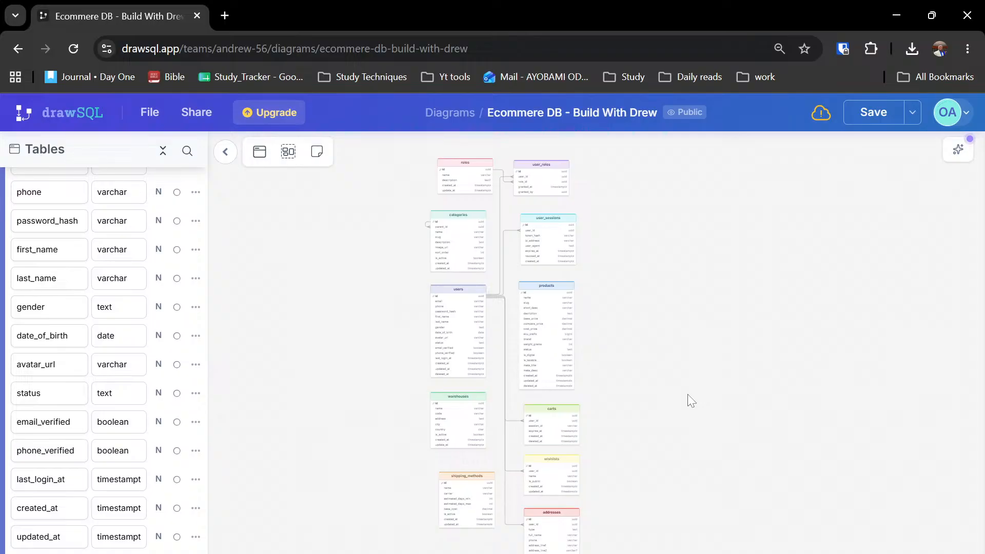
scroll(595, 405, "up", 10)
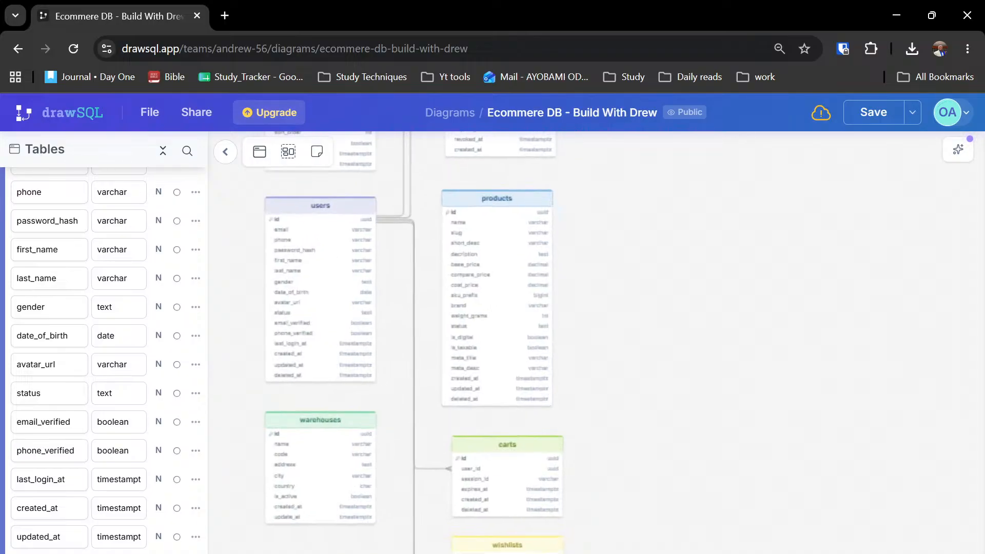
scroll(655, 254, "down", 15)
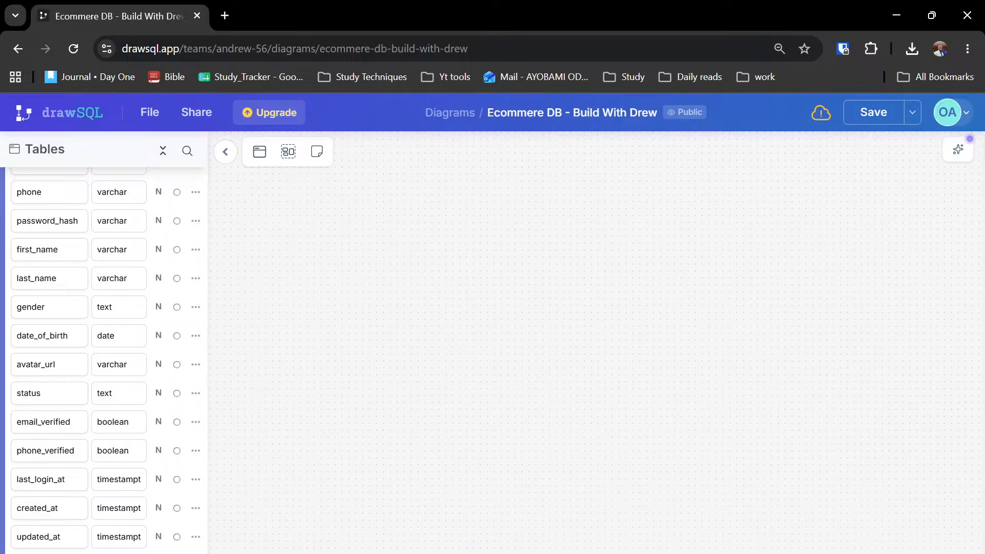
scroll(506, 336, "up", 5)
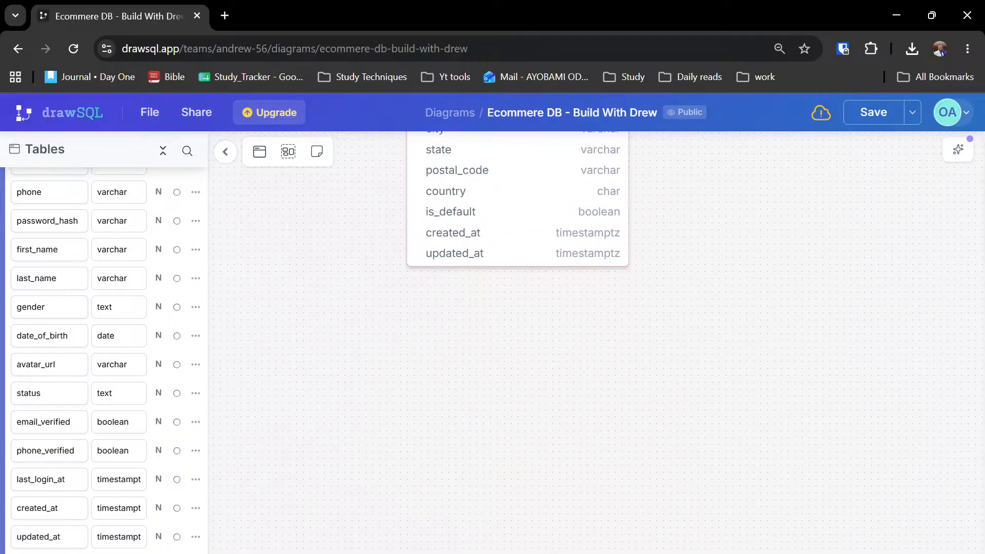
left_click(260, 159)
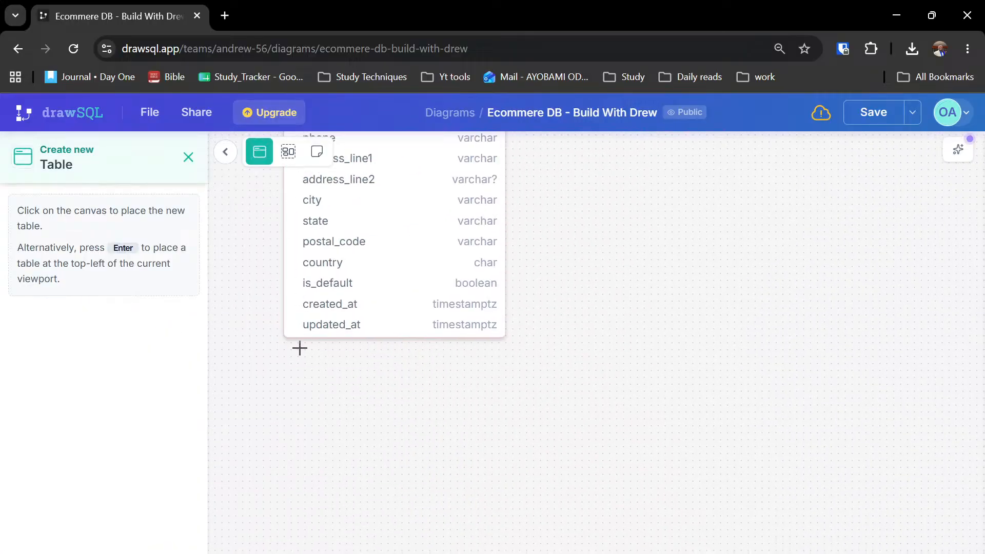
left_click(317, 386)
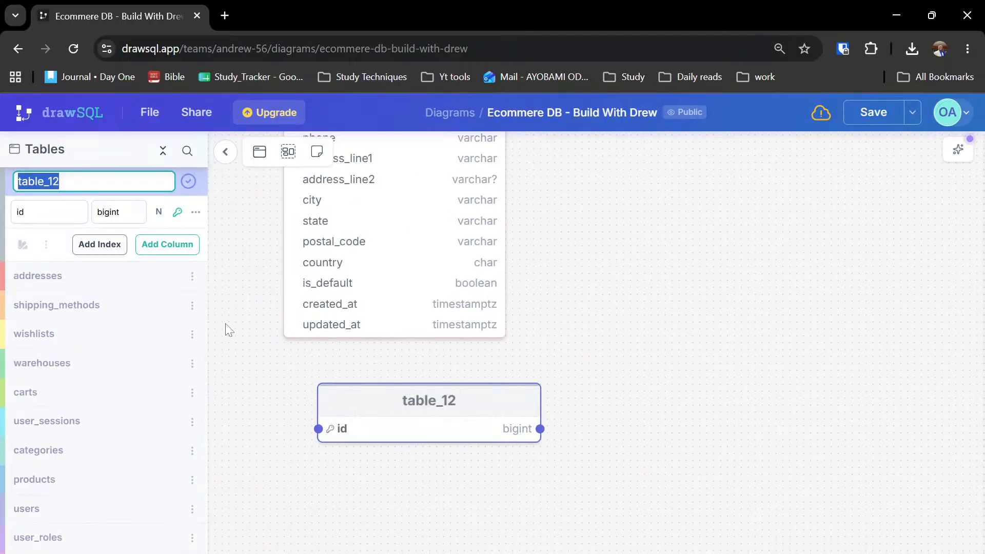
type("coupo")
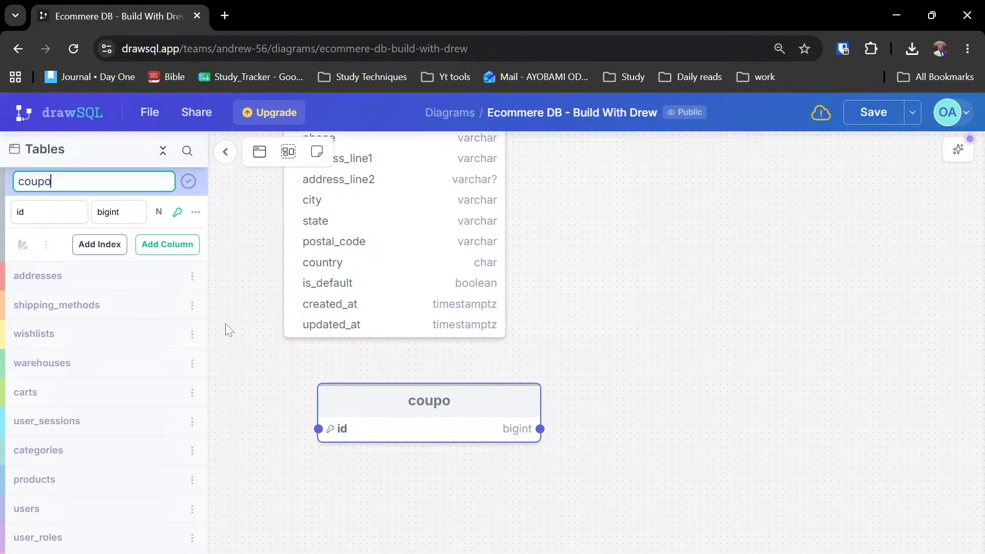
type("ns")
key("Return")
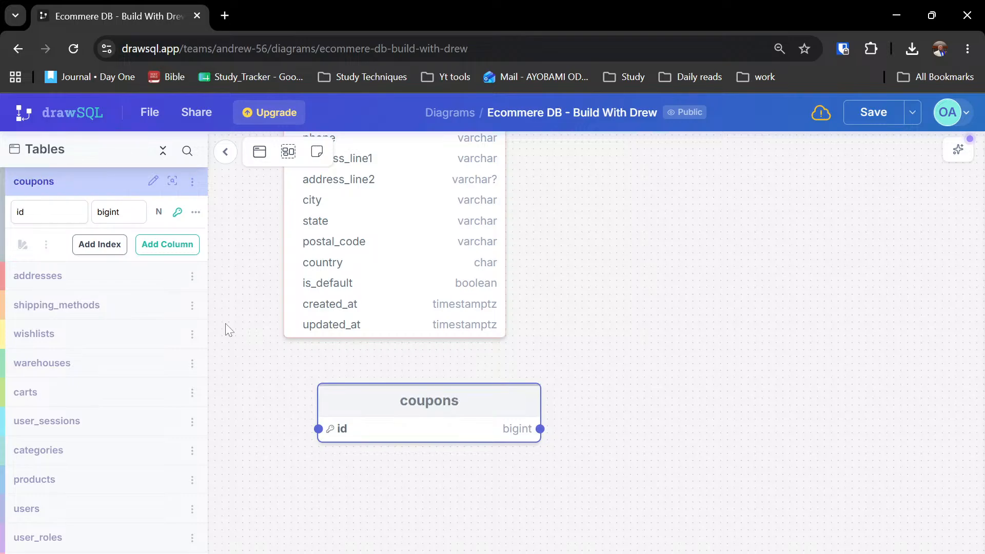
- Add the columns code and description to the coupons table
key("Return")
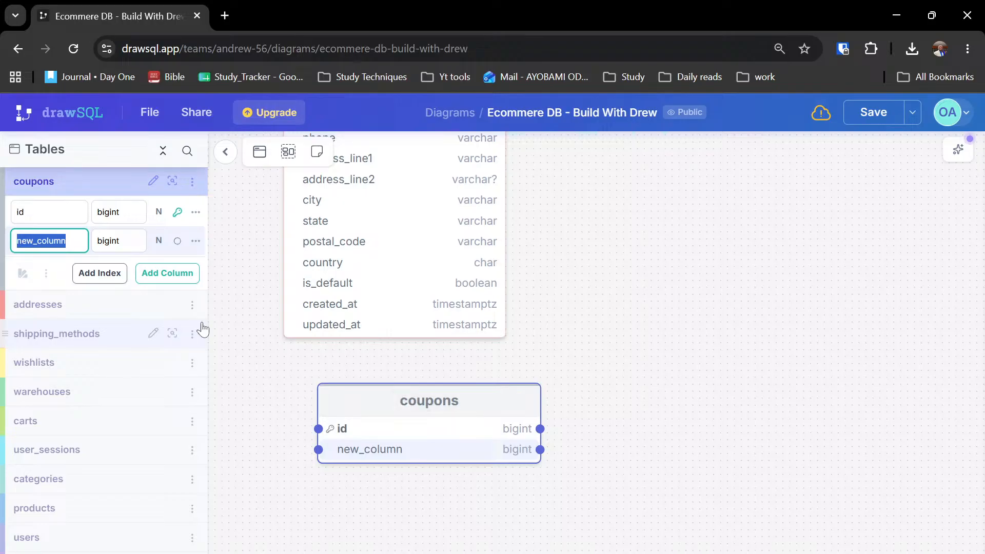
type("code")
key("Return")
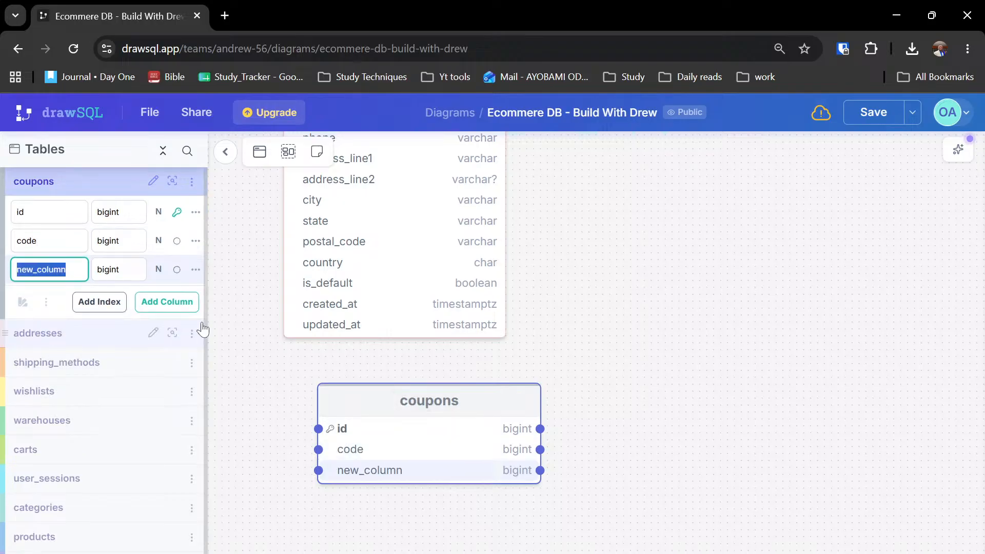
type("descrip")
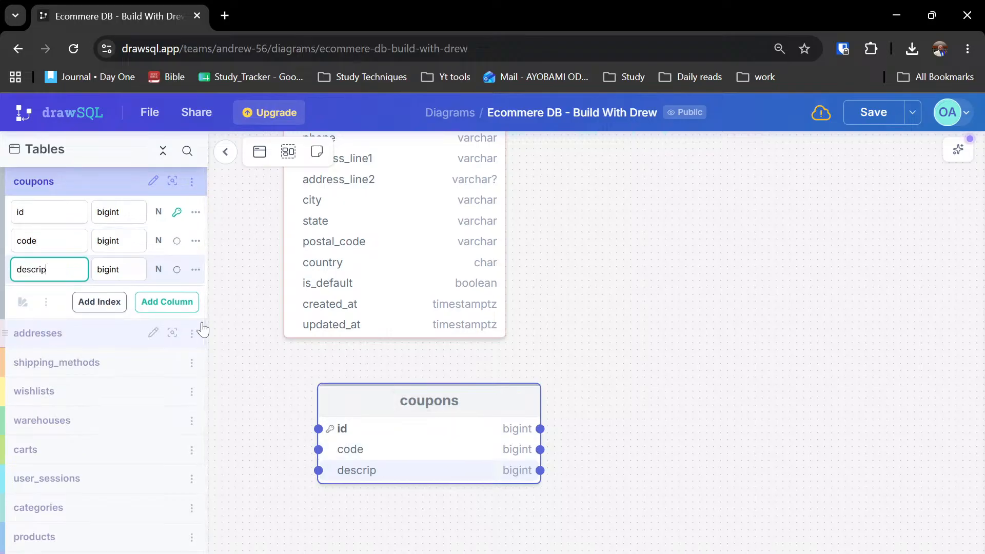
type("tion")
key("Return")
- Add the columns discount_type and discount_value to the coupons table
type("dis")
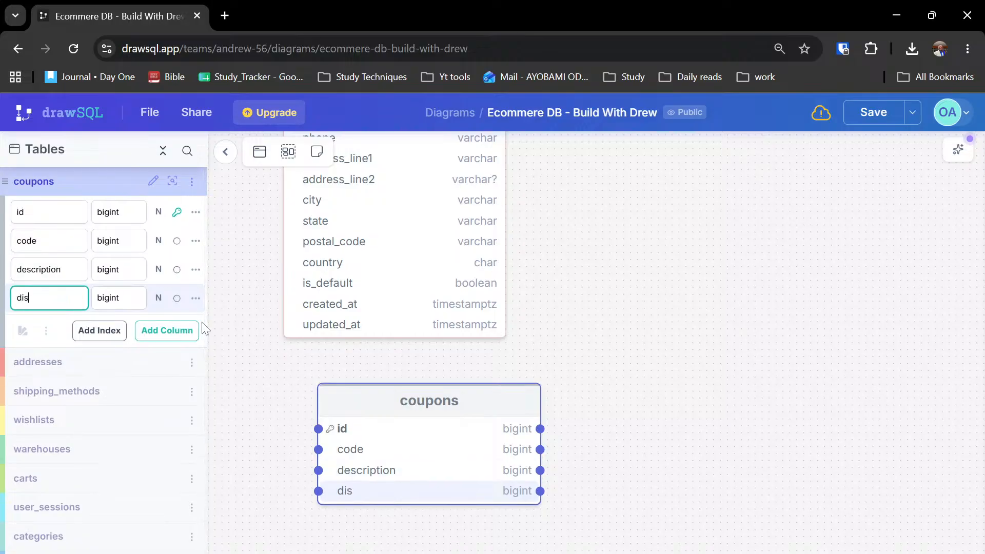
type("count_type")
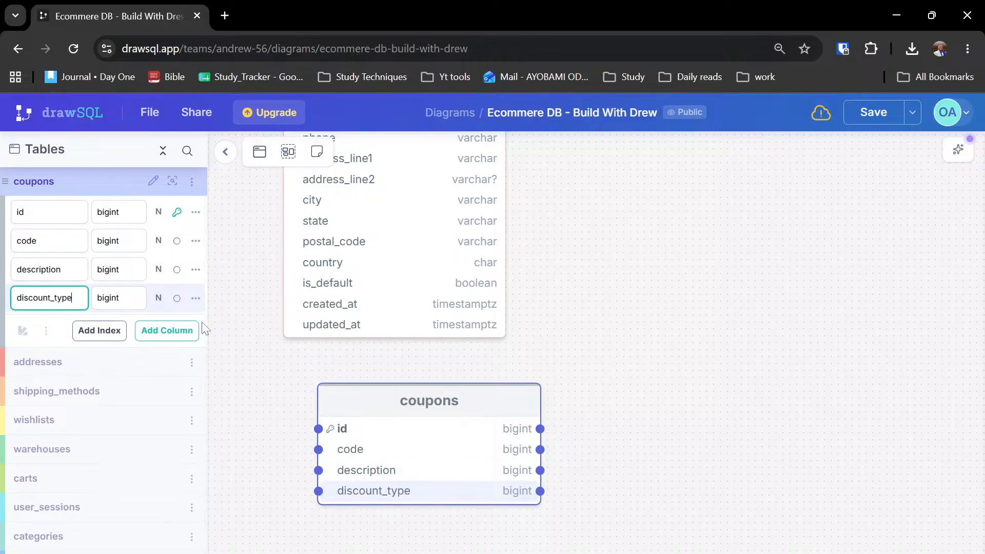
key("Return")
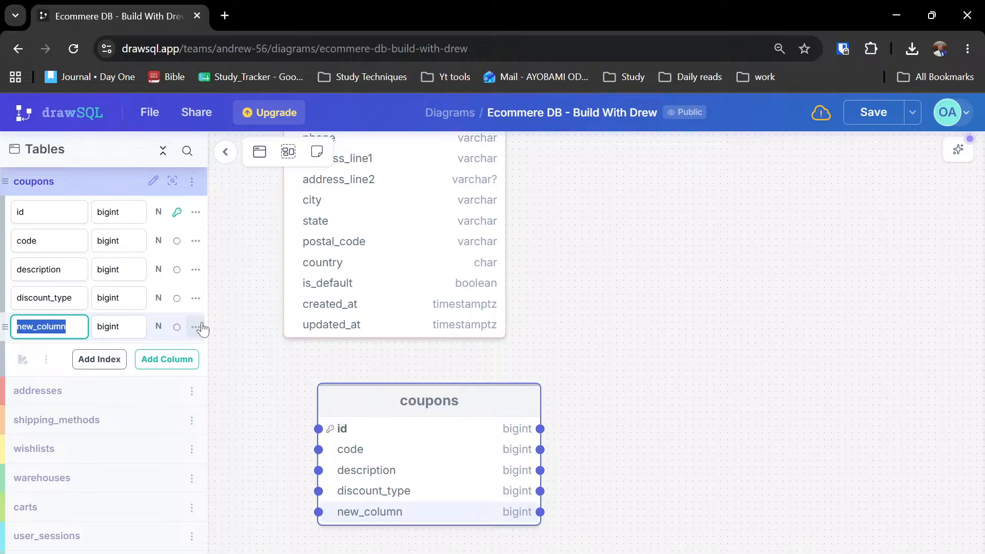
type("di")
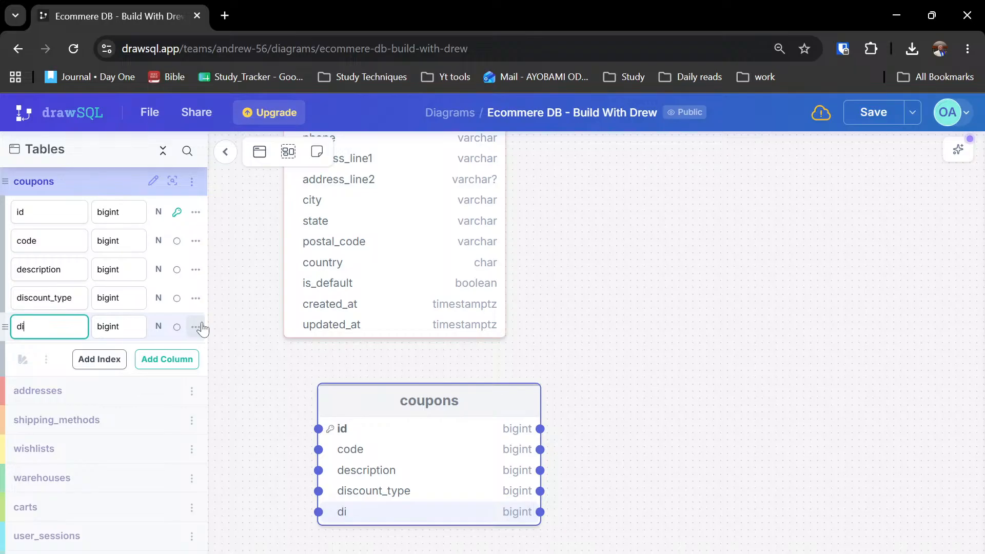
type("scount_")
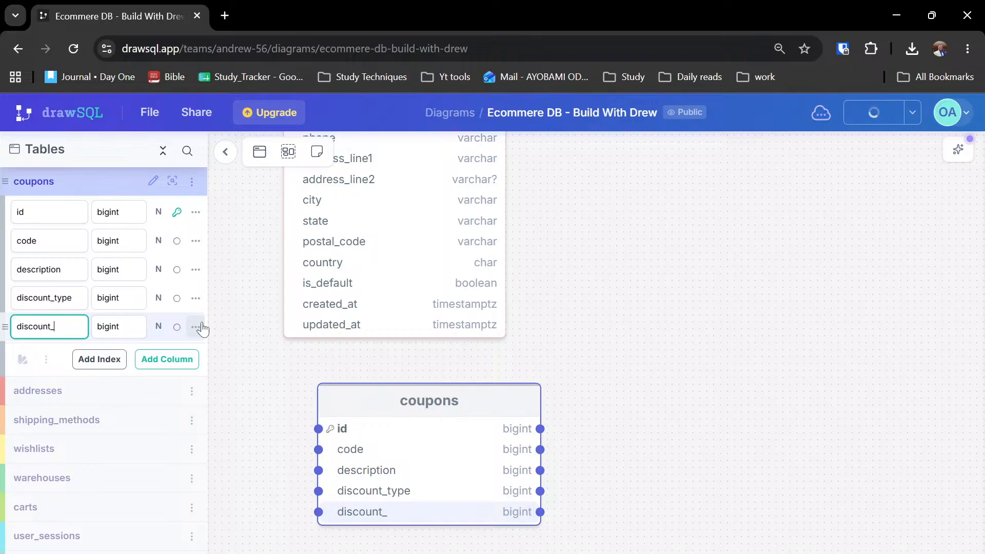
type("value")
key("Return")
- Add the columns min_order_value and max_discount_cap to the coupons table
type("min")
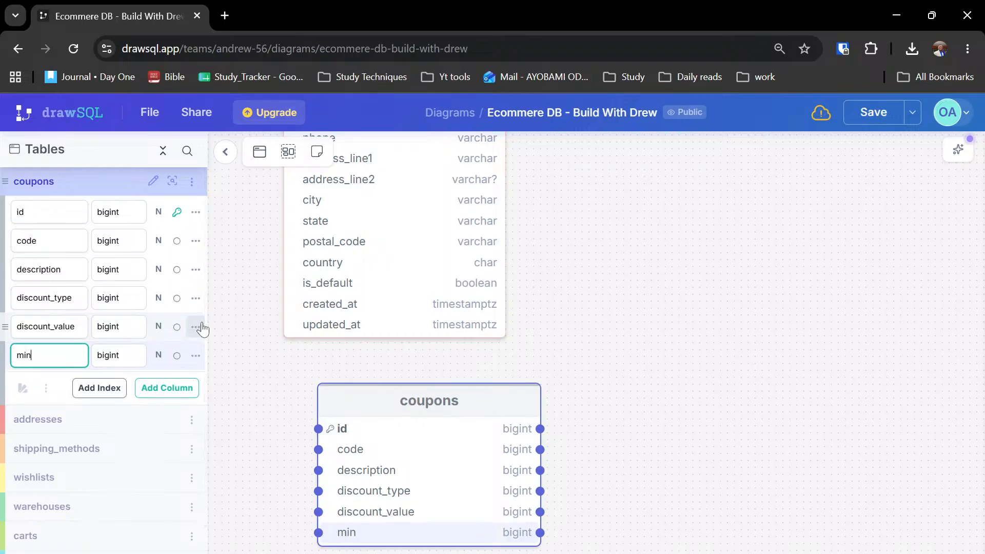
type("_order_value")
key("Return")
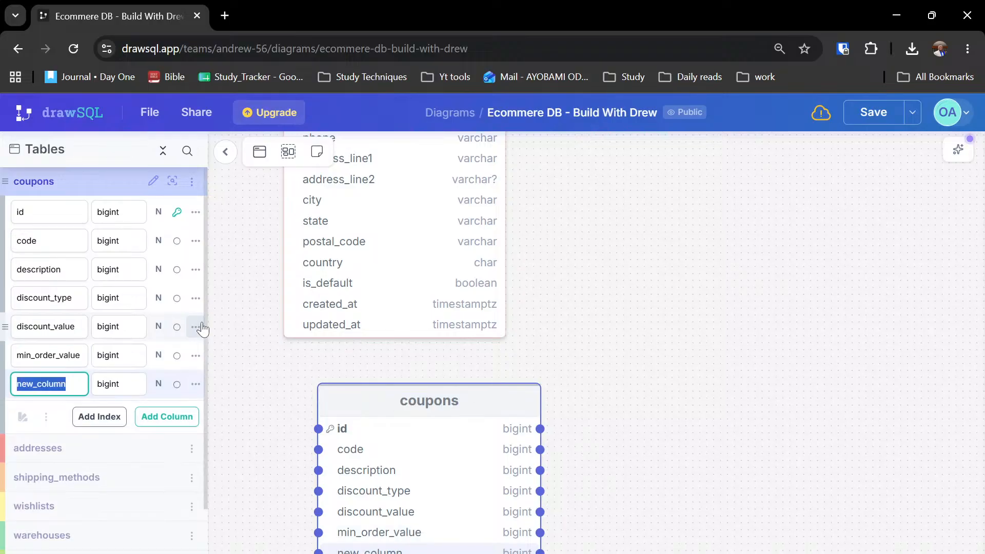
type("ma")
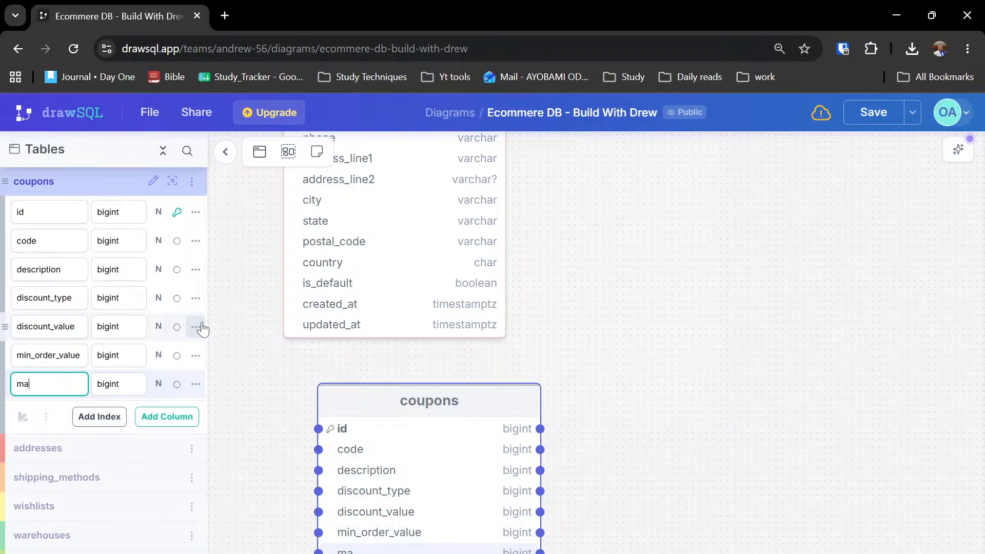
type("x_discount_cap")
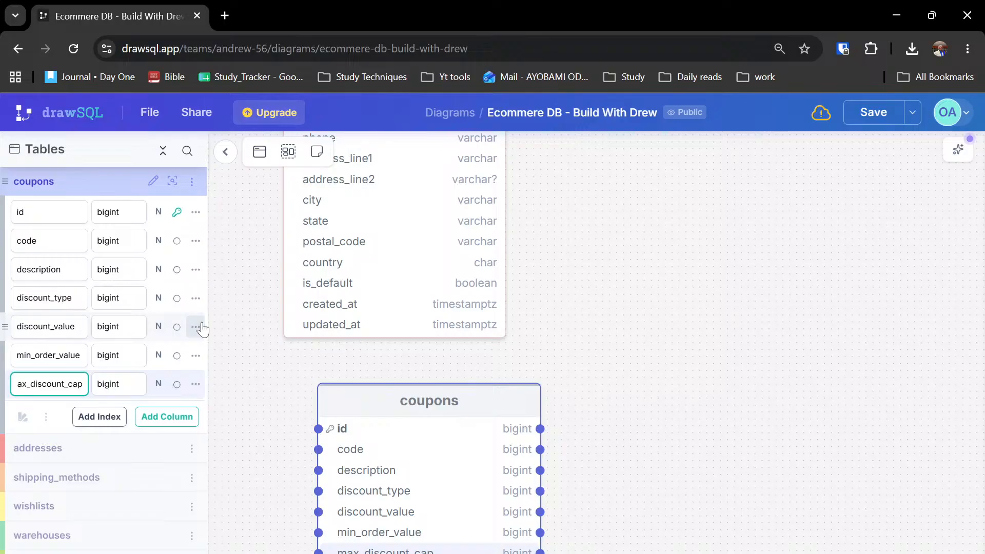
key("Return")
- Add the columns max_uses and max_uses_per_user to the coupons table
type("max_u")
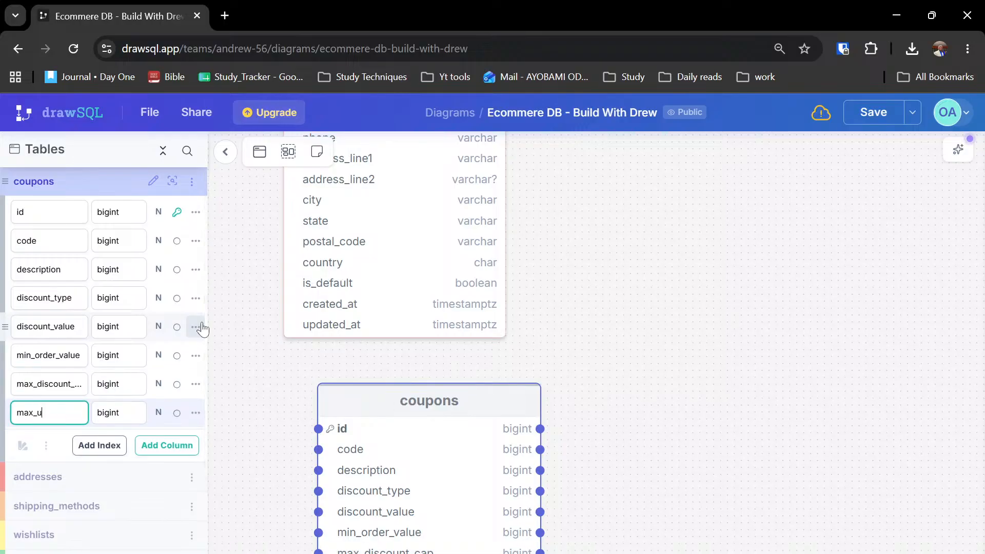
type("ses")
key("Return")
type("ma")
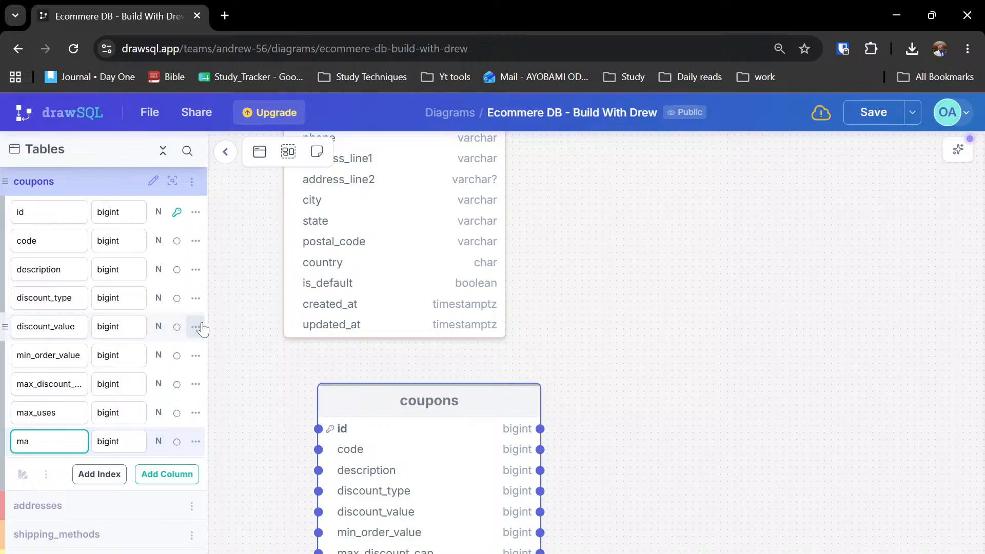
type("x_uses_per_user")
key("Return")
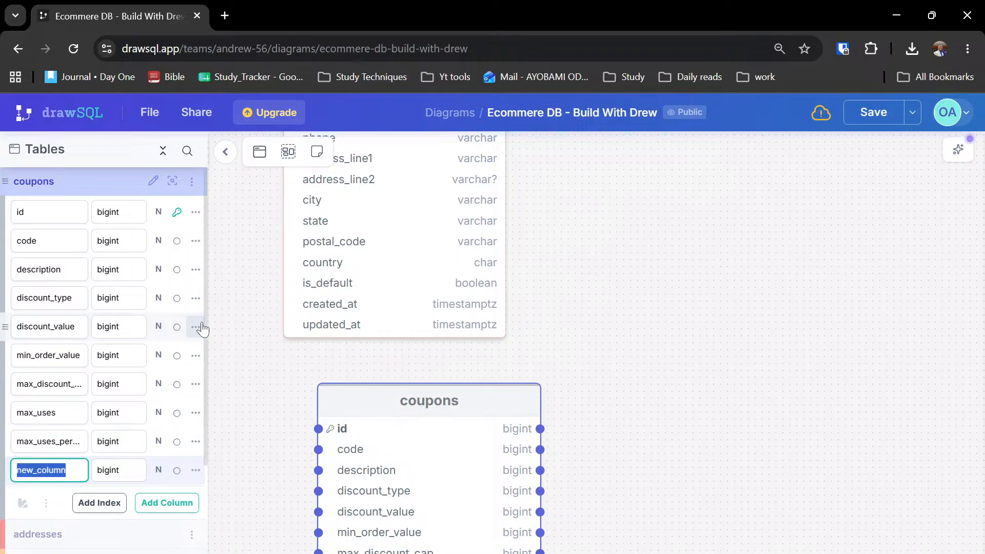
- Add a column named current_uses to the coupons table
type("currec")
type("nt")
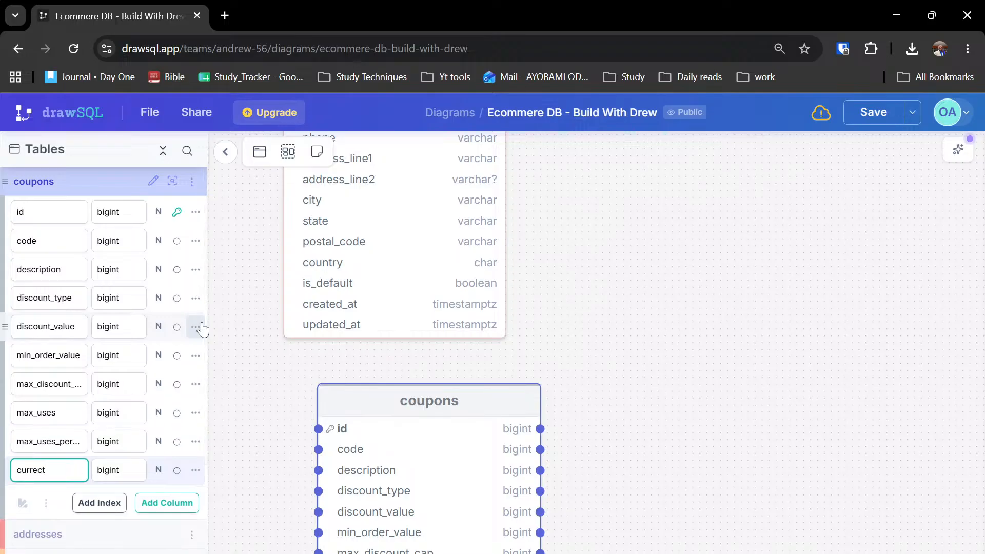
key("BackSpace")
key("BackSpace")
key("BackSpace")
type("nt_users")
key("BackSpace")
type("s")
key("Return")
key("Return")
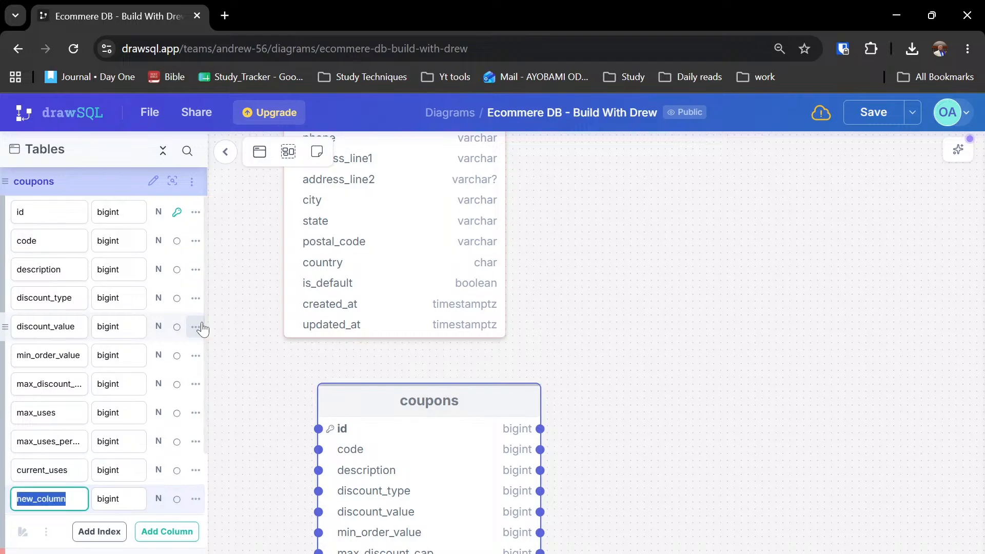
- Add the columns status and starts_at to the coupons table
type("status")
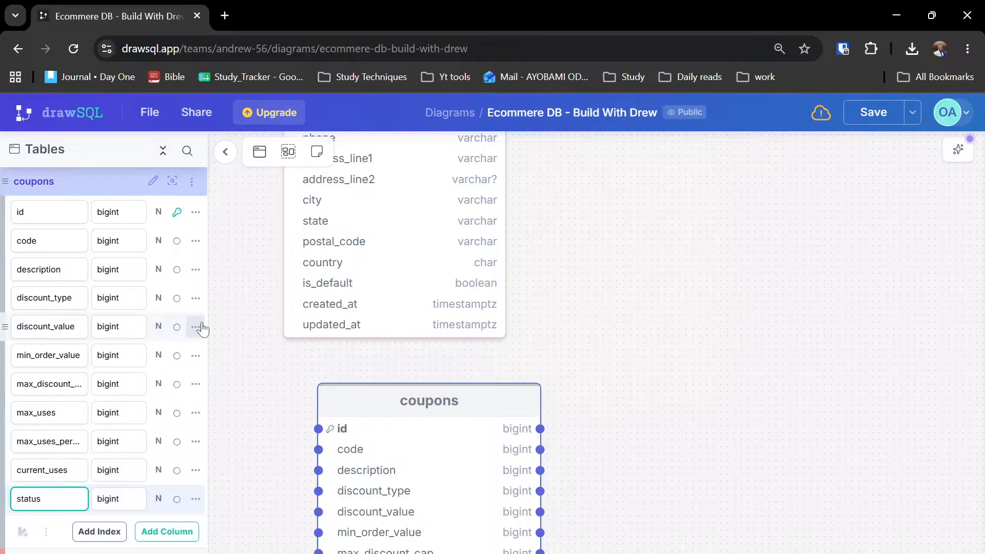
key("Return")
type("st")
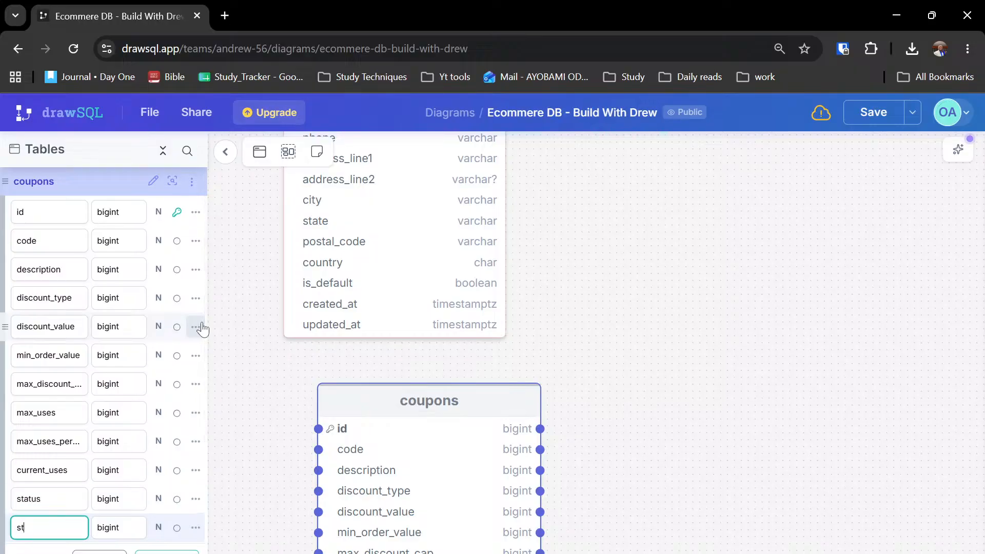
type("arts_at")
key("Return")
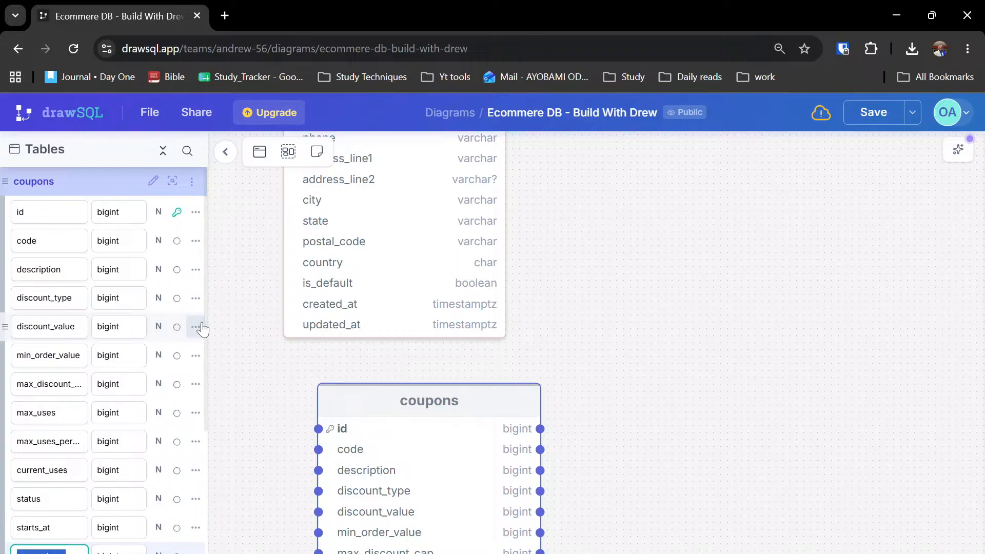
- Add the columns expires_at, created_at, a second expires_at, created_by and updated_at to the coupons table
type("e")
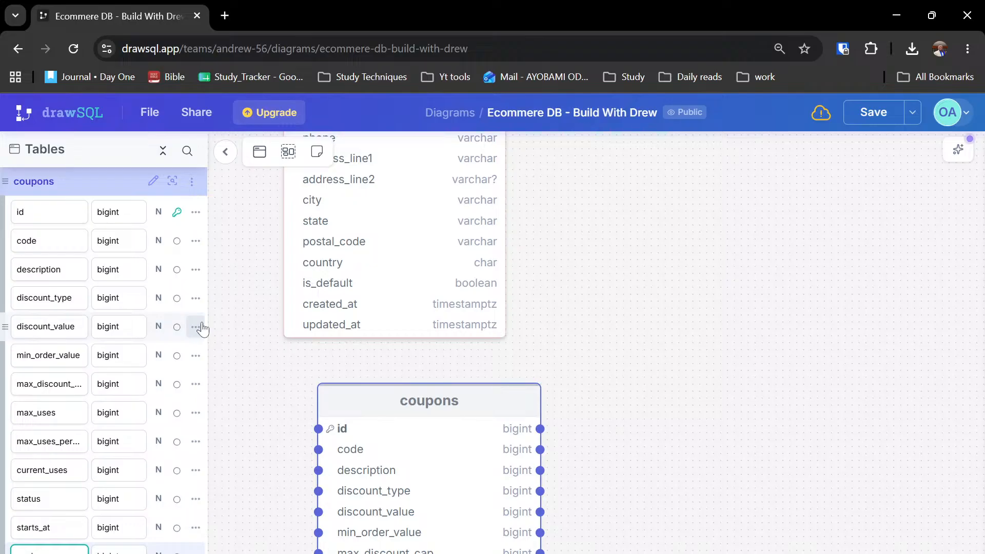
scroll(203, 329, "down", 1)
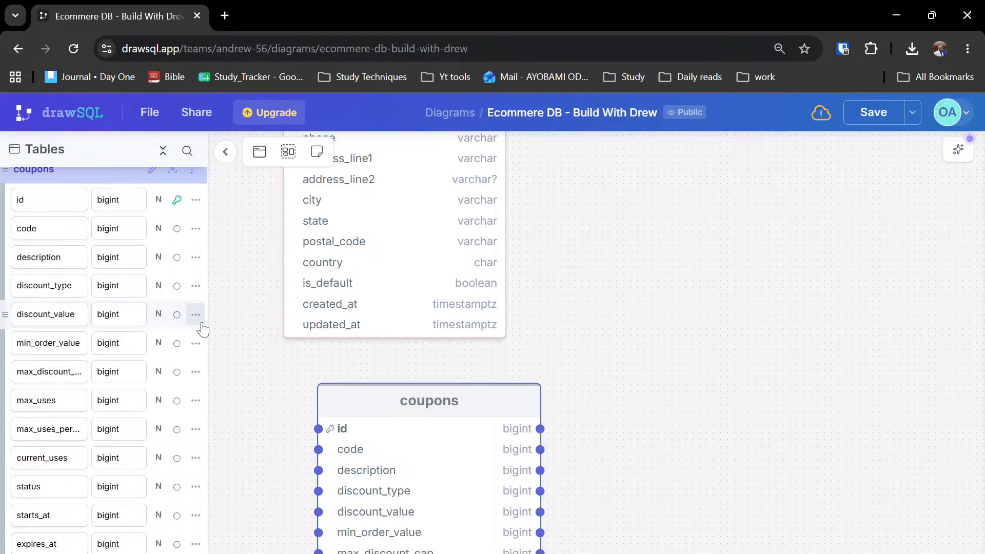
scroll(203, 329, "down", 1)
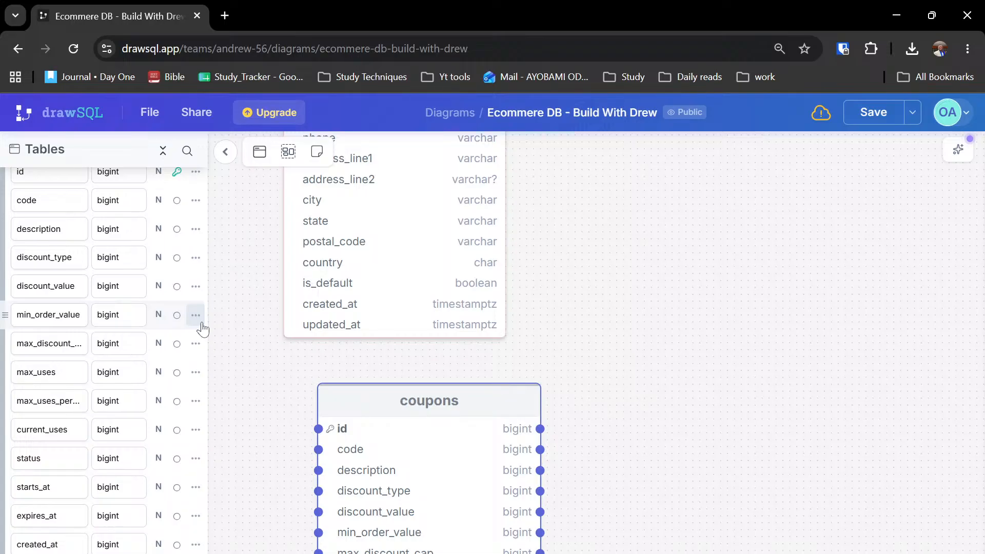
scroll(204, 329, "down", 1)
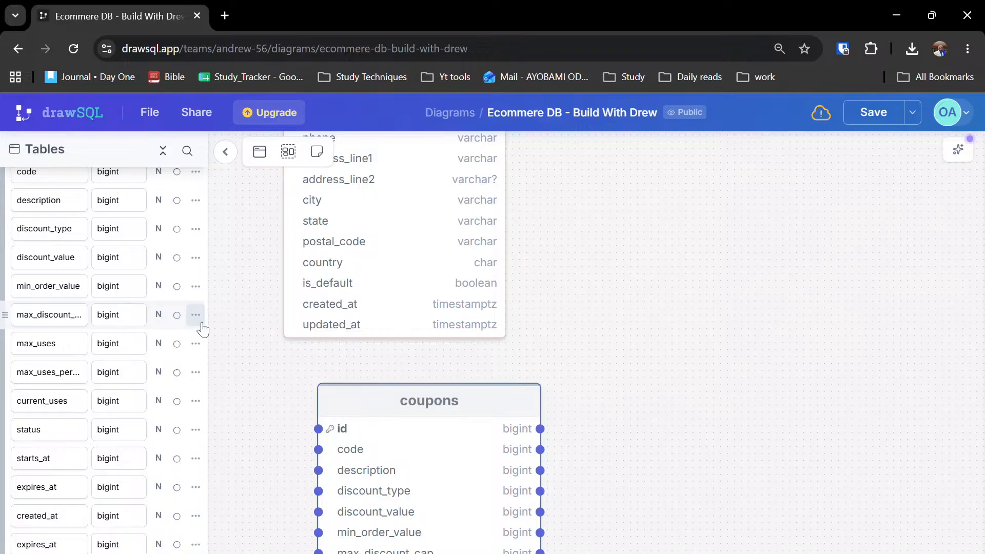
scroll(203, 328, "down", 1)
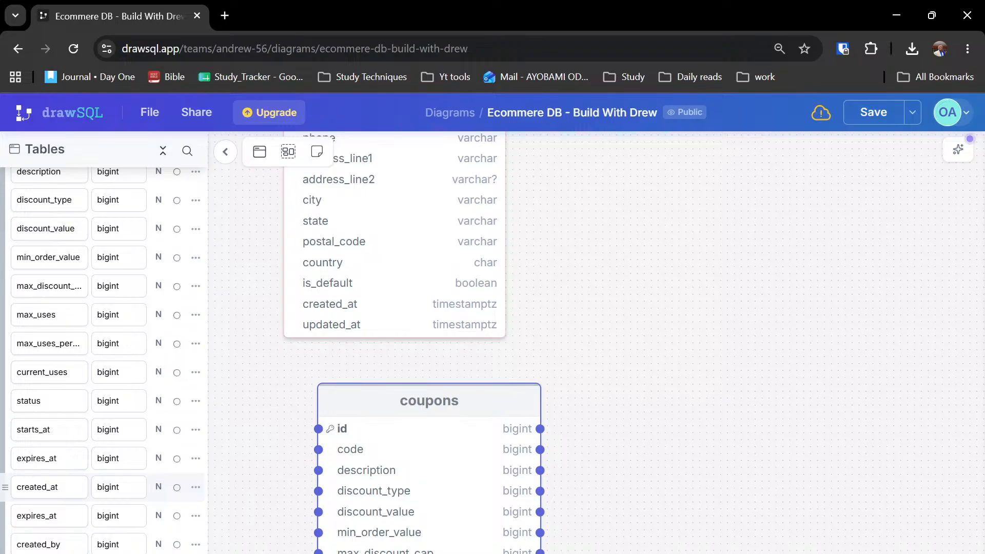
left_click(715, 406)
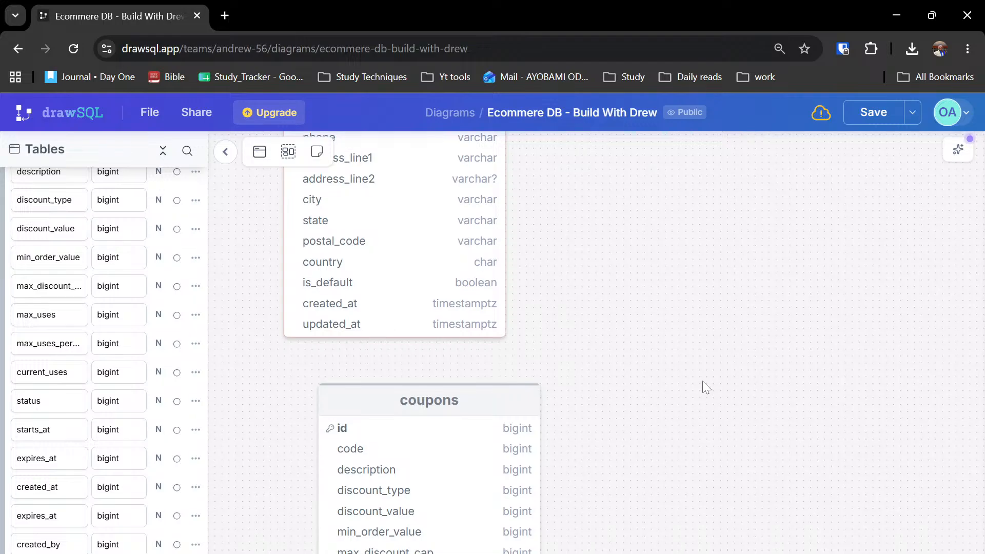
- Link the id column of the users table to the created_by column of the coupons table
scroll(703, 380, "down", 3)
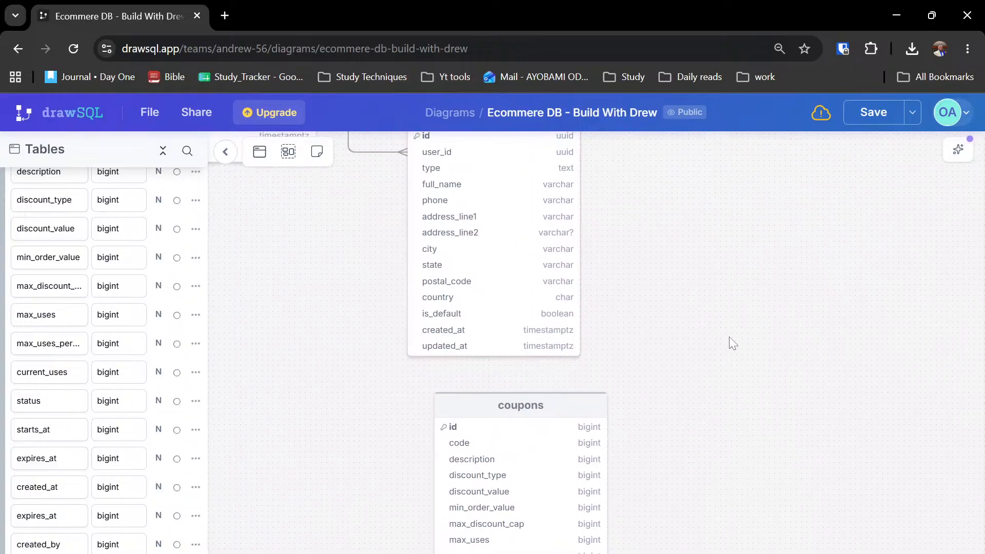
scroll(733, 343, "down", 3)
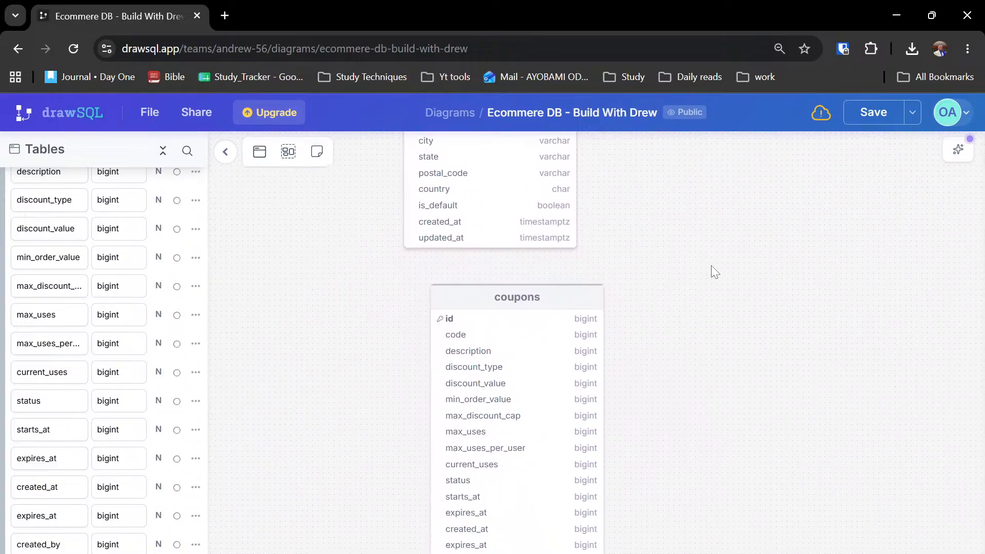
scroll(694, 463, "up", 12)
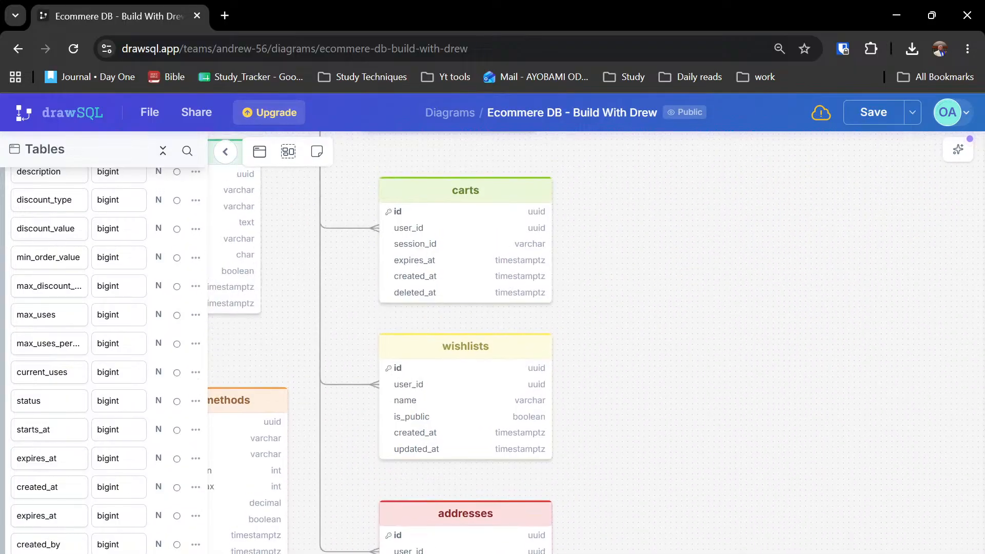
scroll(700, 369, "up", 10)
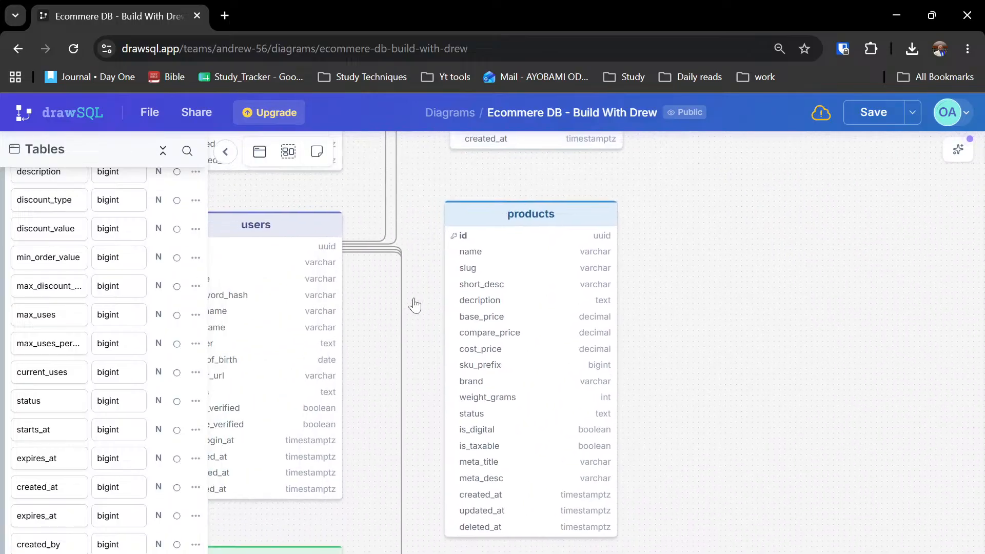
left_click(355, 253)
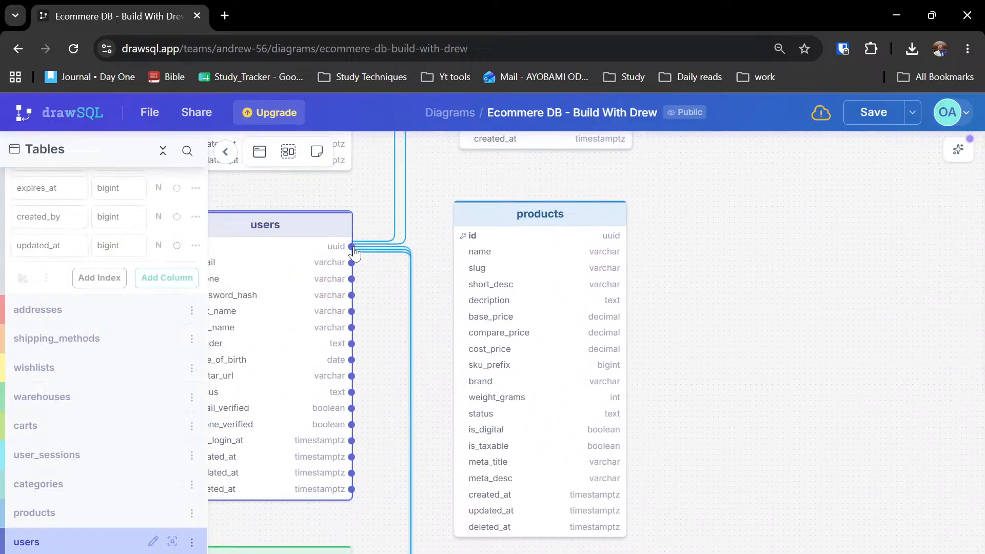
left_click_drag(352, 248, 513, 392)
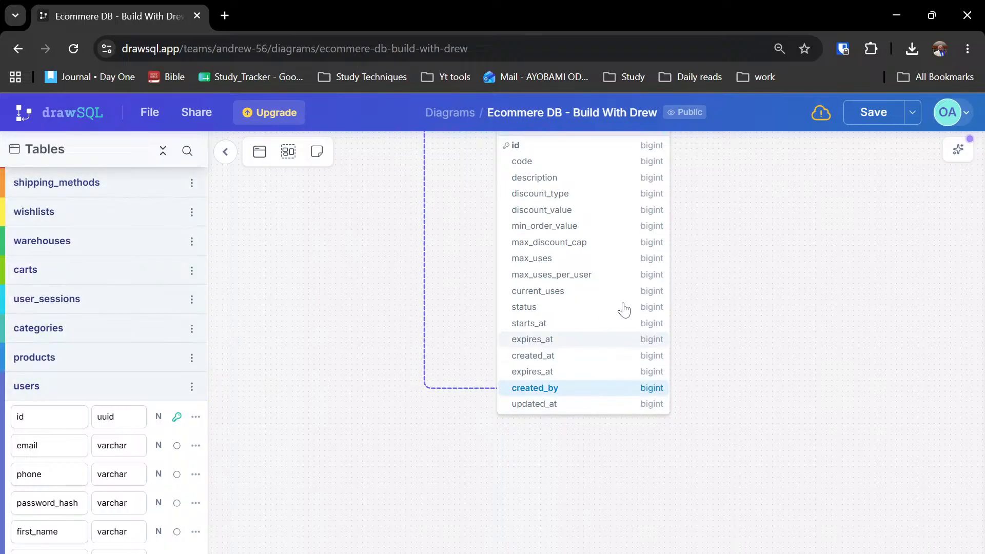
- Set the relationship from users id to coupons created_by to one-to-many (1:N)
scroll(674, 283, "up", 5)
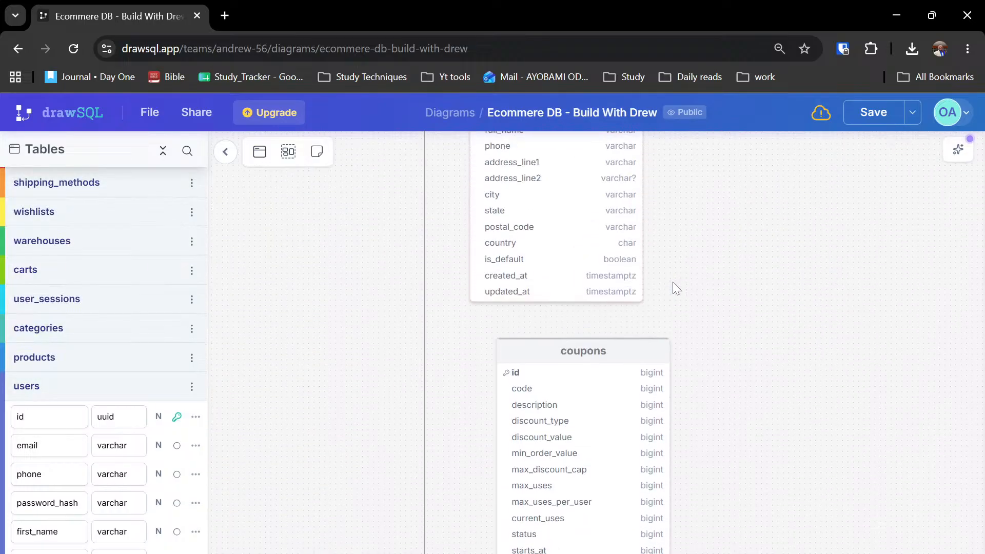
scroll(589, 325, "down", 2)
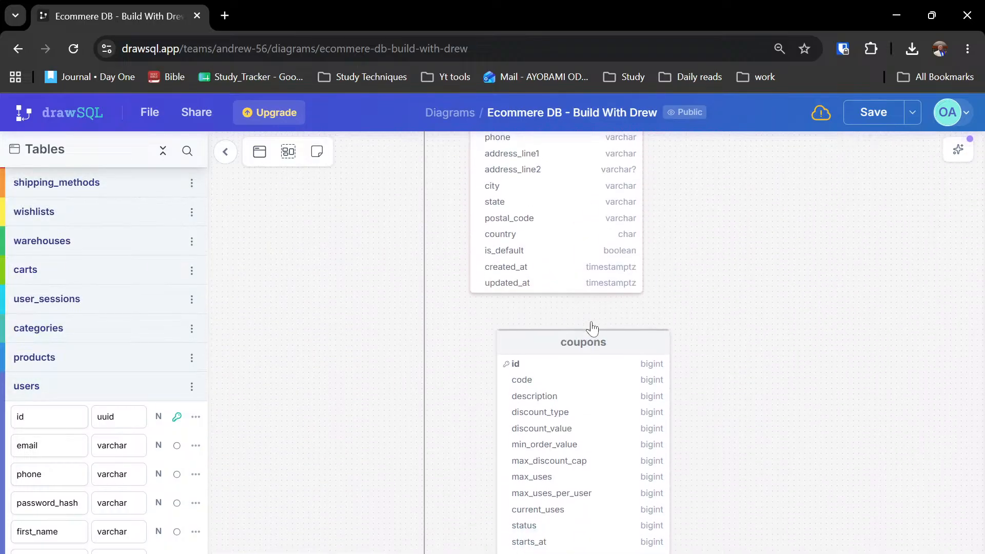
left_click(427, 377)
left_click(324, 391)
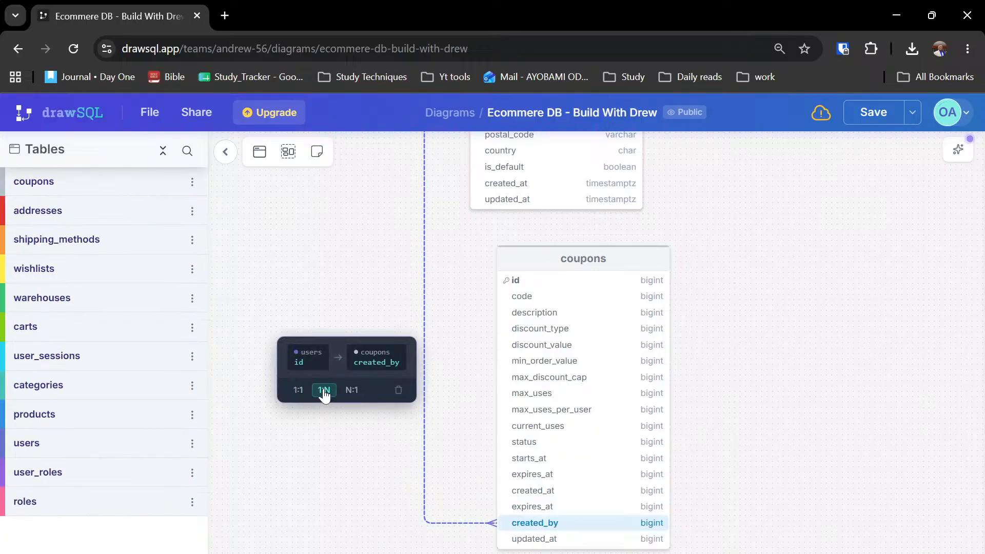
left_click(339, 489)
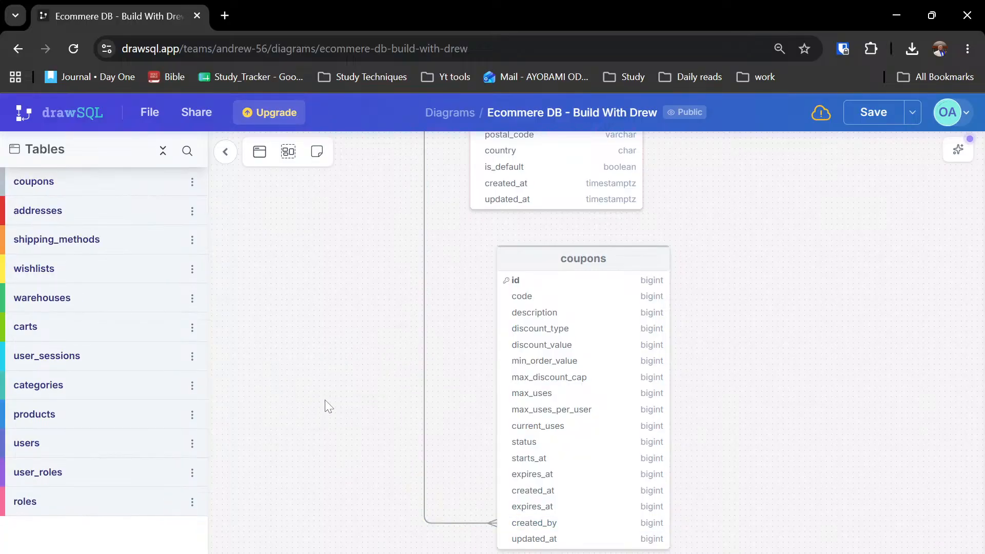
- Create a new table below the coupons table and name it discounts
left_click_drag(875, 433, 676, 274)
scroll(676, 268, "down", 3)
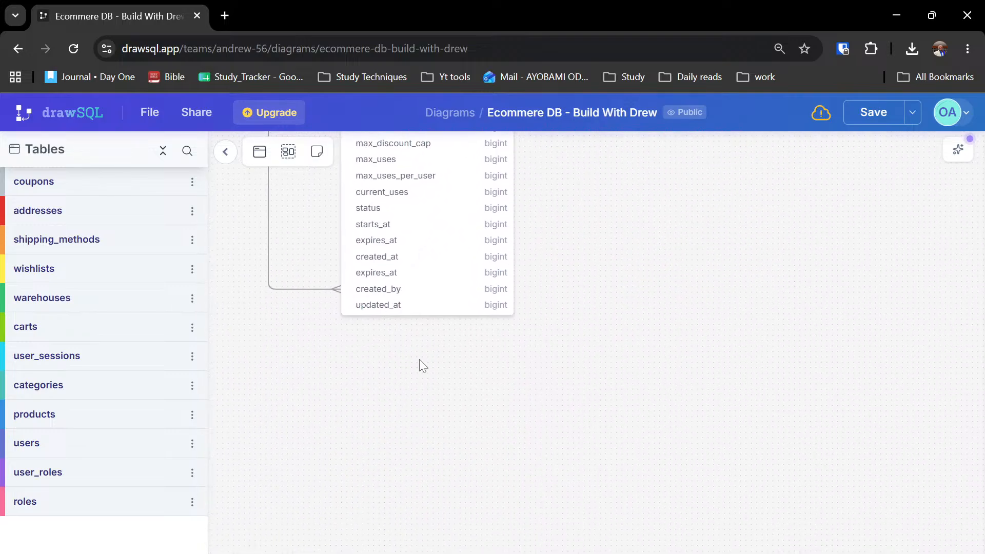
left_click(259, 151)
left_click(363, 360)
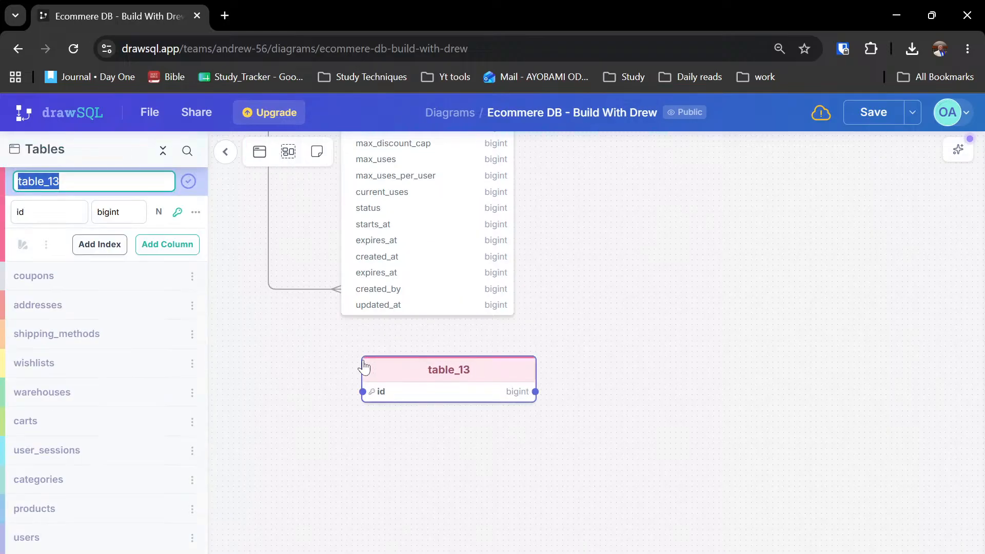
left_click(363, 361)
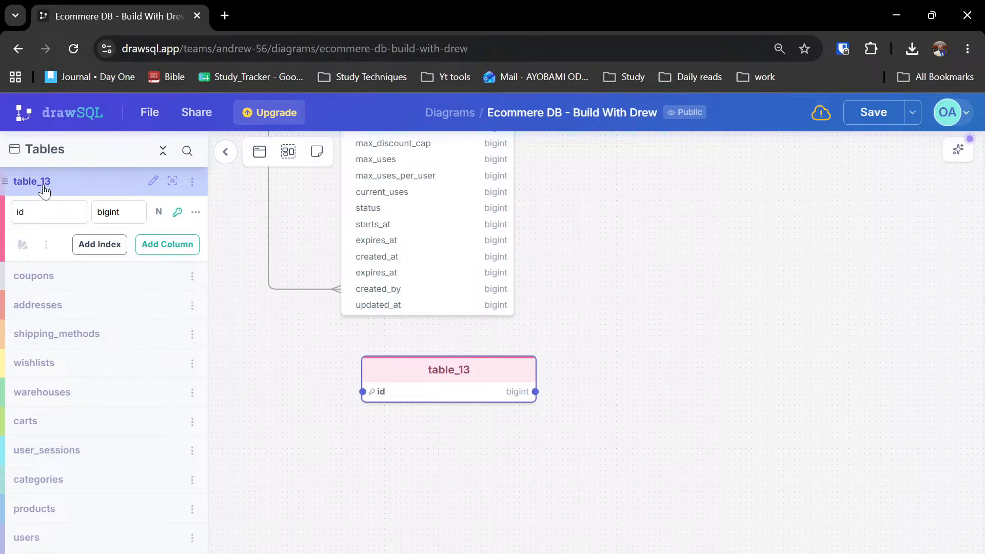
left_click(44, 190)
left_click(45, 190)
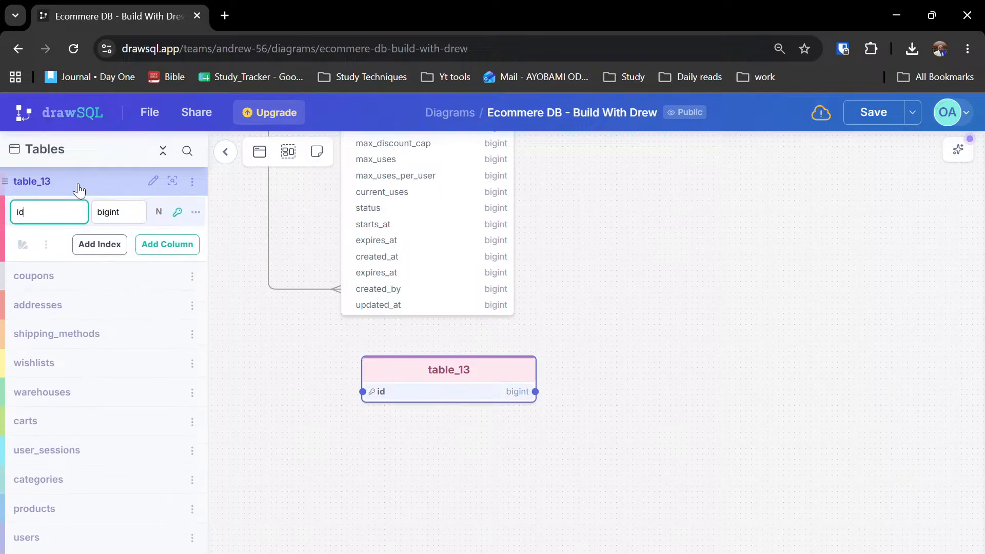
left_click(152, 181)
type("discounts")
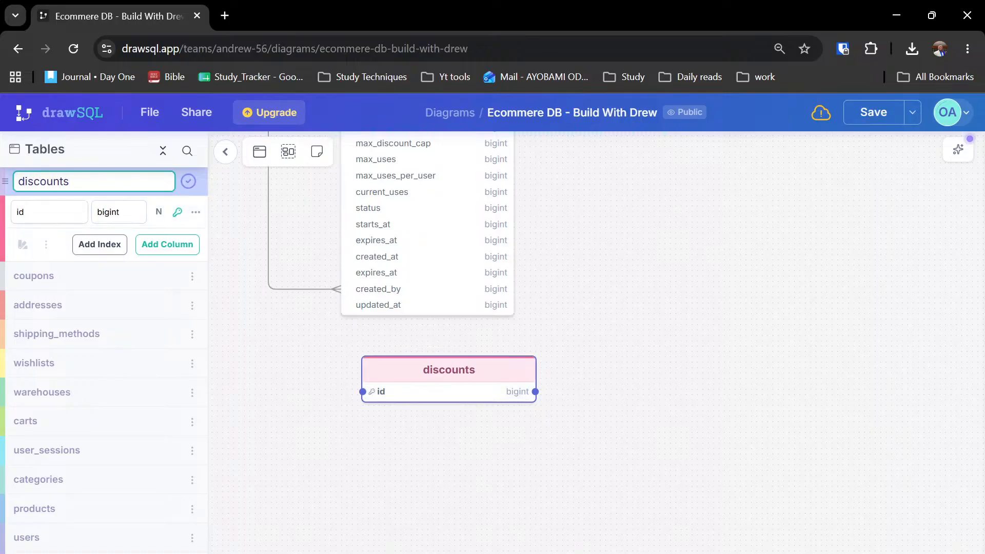
key("Return")
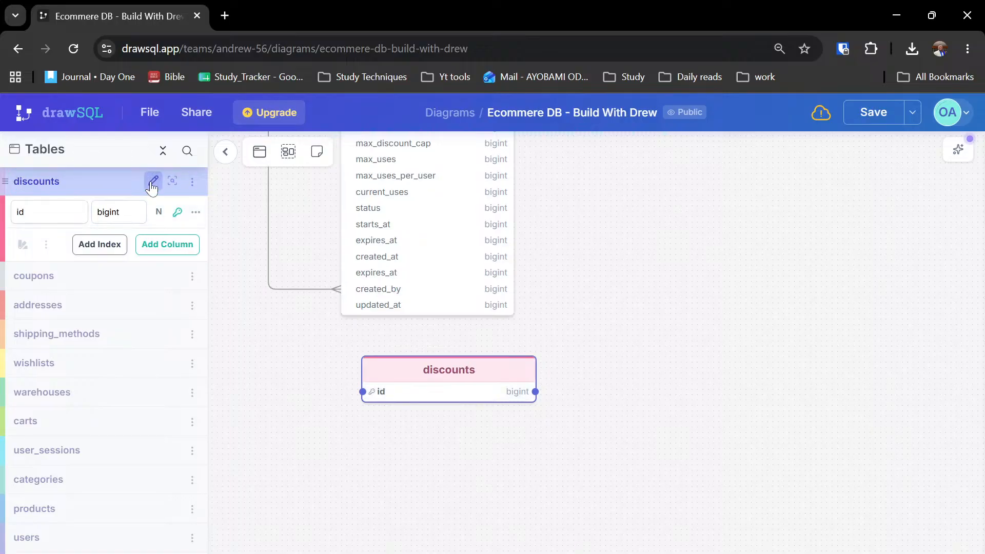
- Add the columns name and description to the discounts table
left_click(160, 244)
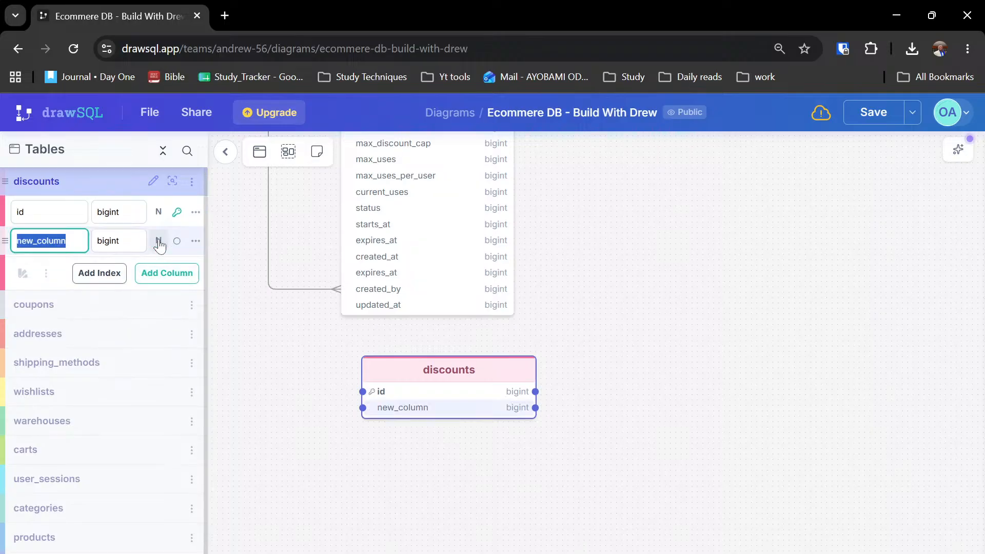
type("n")
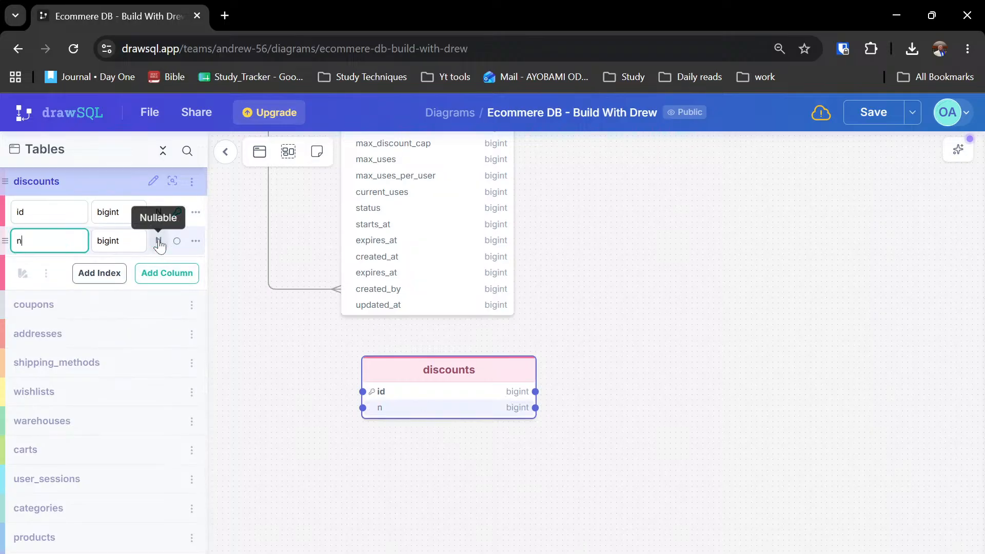
type("mae")
key("BackSpace")
key("BackSpace")
key("BackSpace")
type("ame")
key("Return")
type("d")
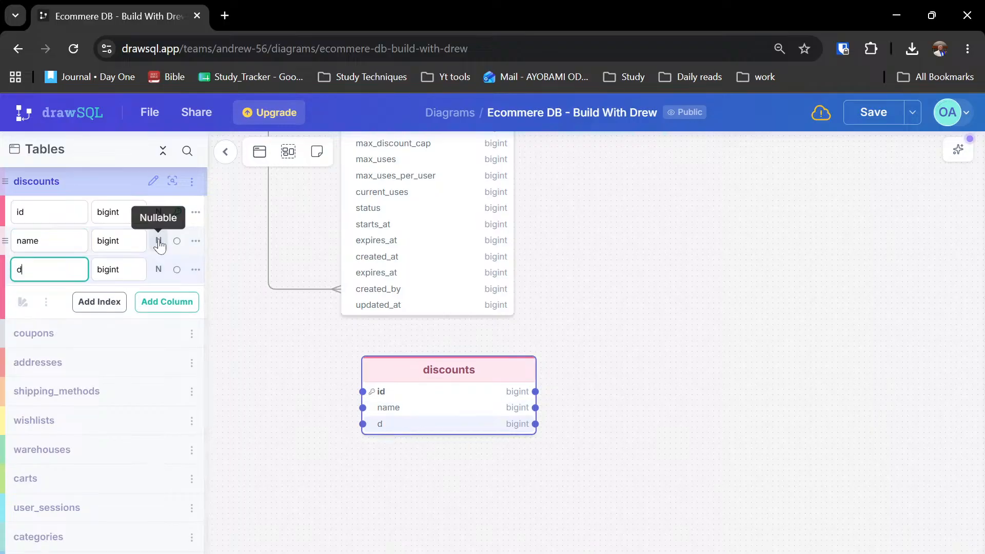
type("escription")
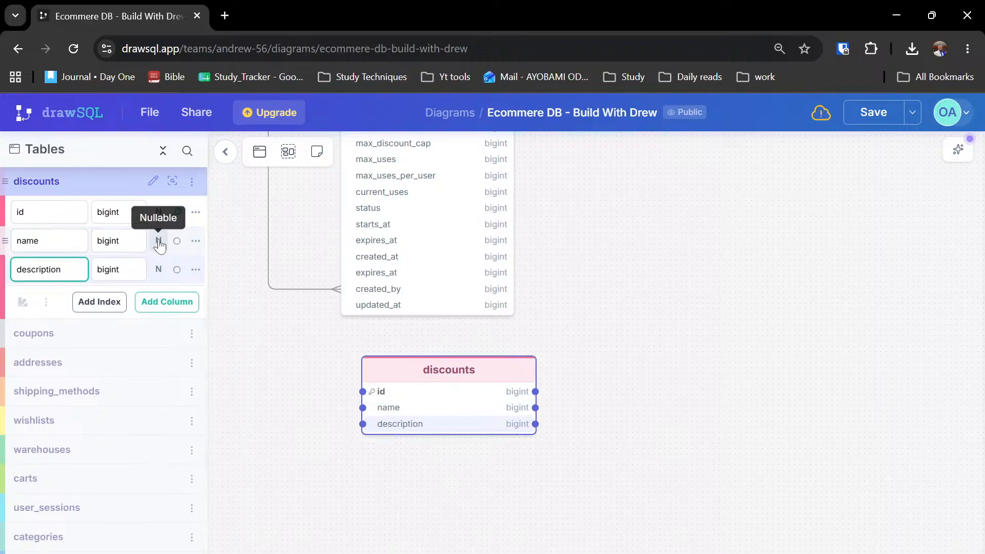
key("Return")
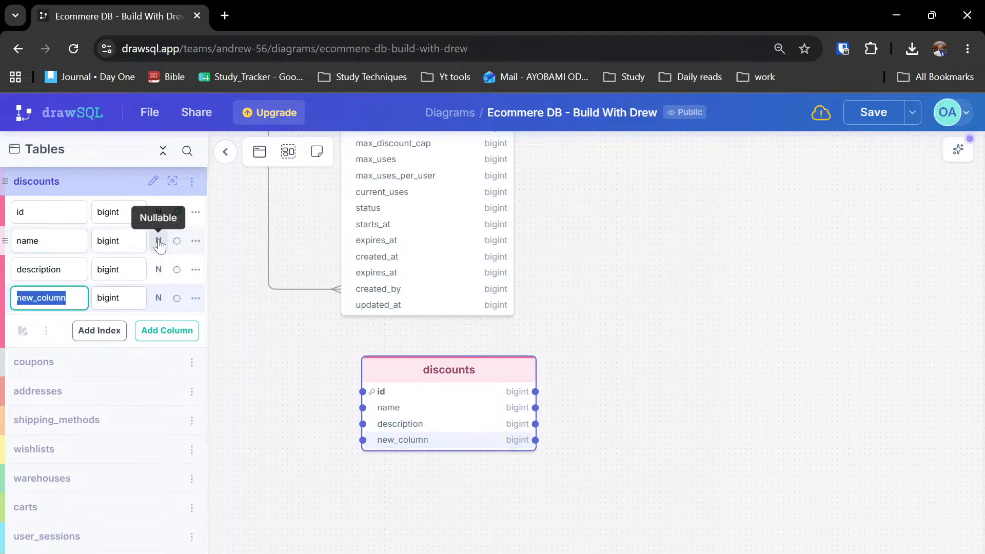
- Add the columns discount_type and discount_value to the discounts table
type("discount_type")
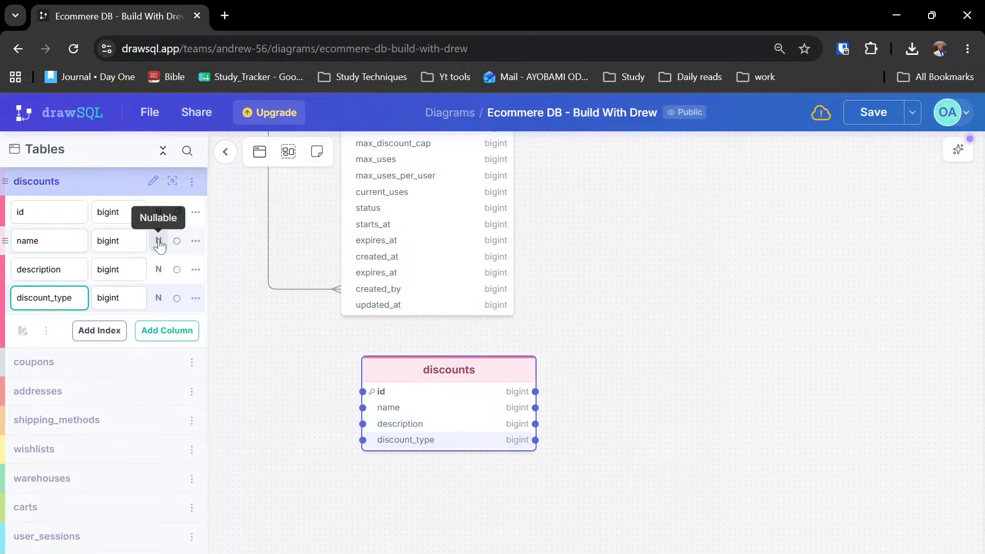
key("Return")
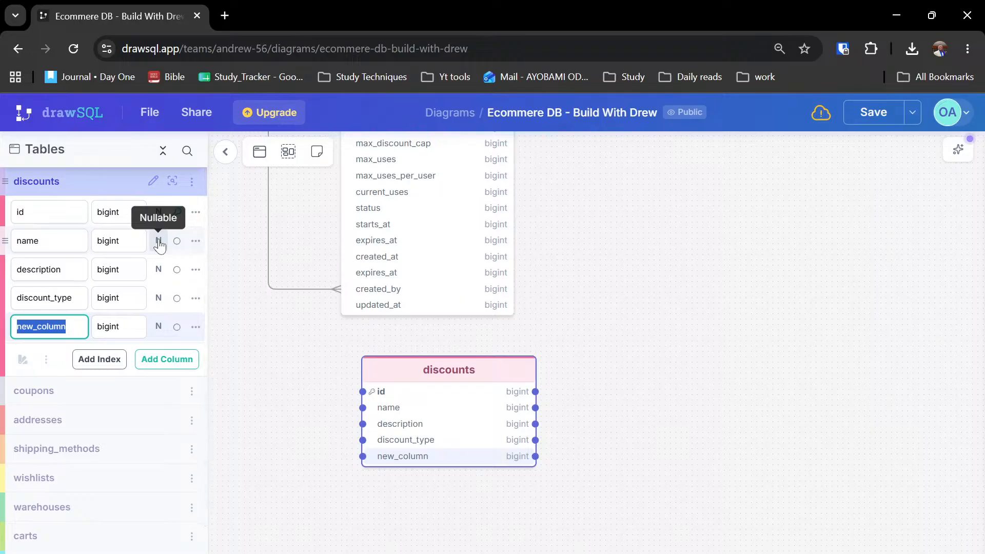
type("discoun")
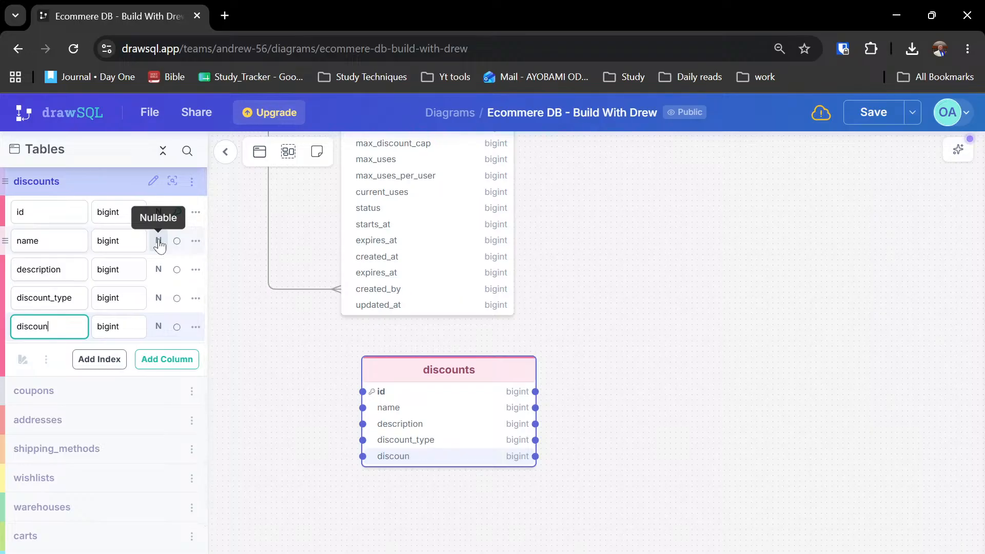
type("t_value")
key("BackSpace")
type("e")
key("Return")
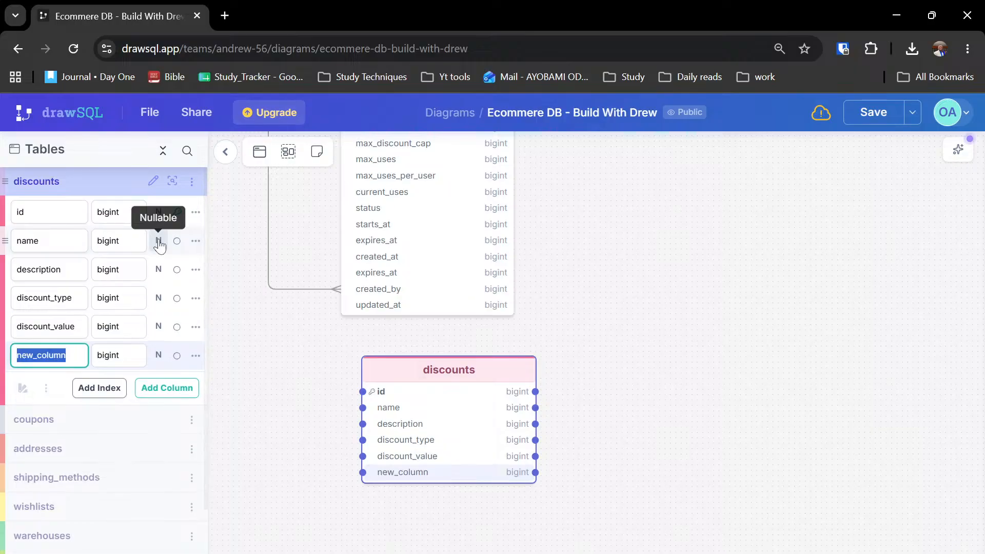
- Add the columns scope, scope_id and min_qty to the discounts table
type("scope")
key("Return")
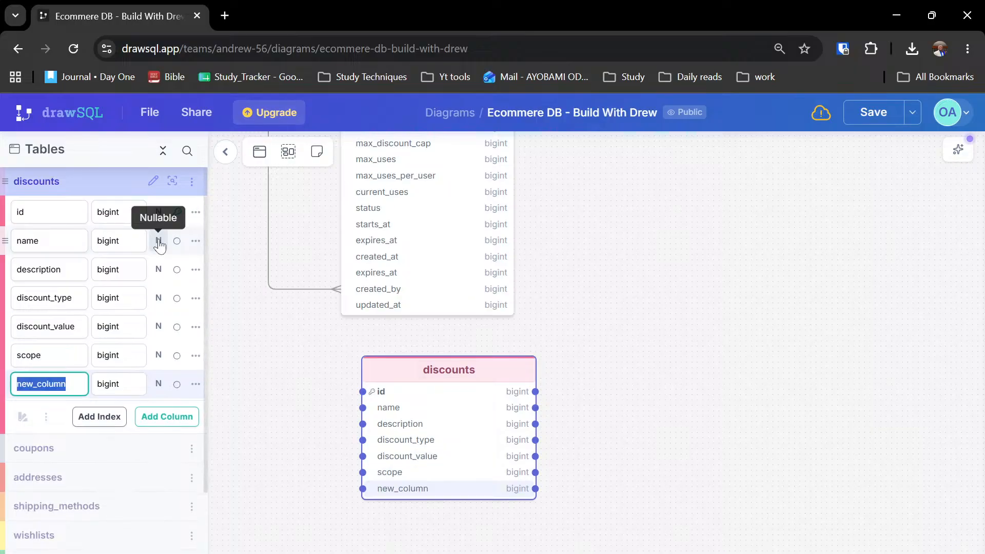
type("scope")
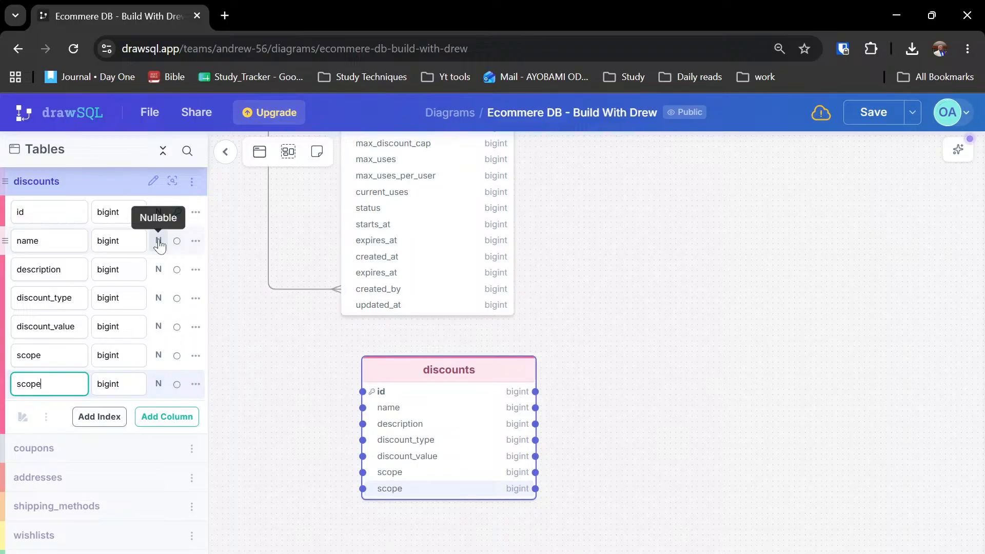
type("_id")
key("Return")
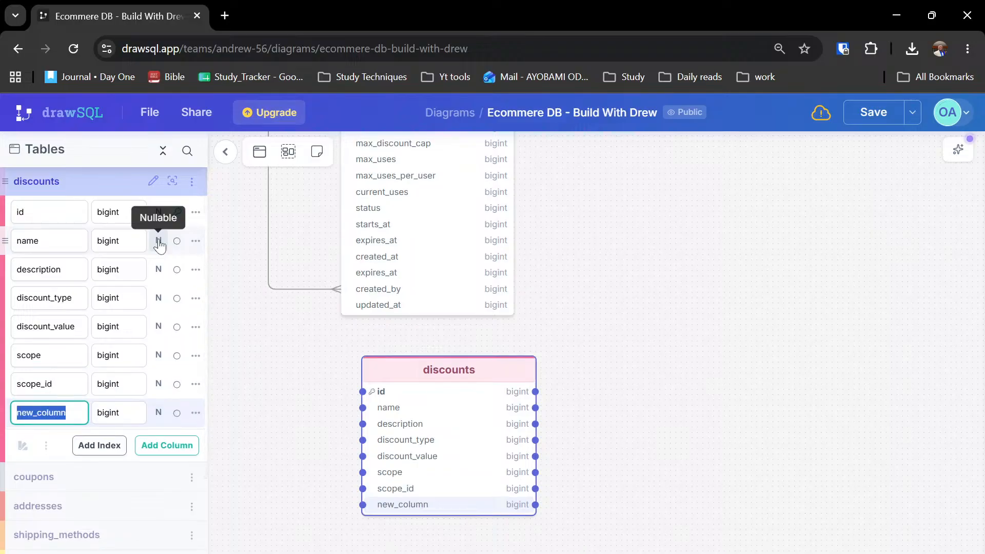
type("min_qty")
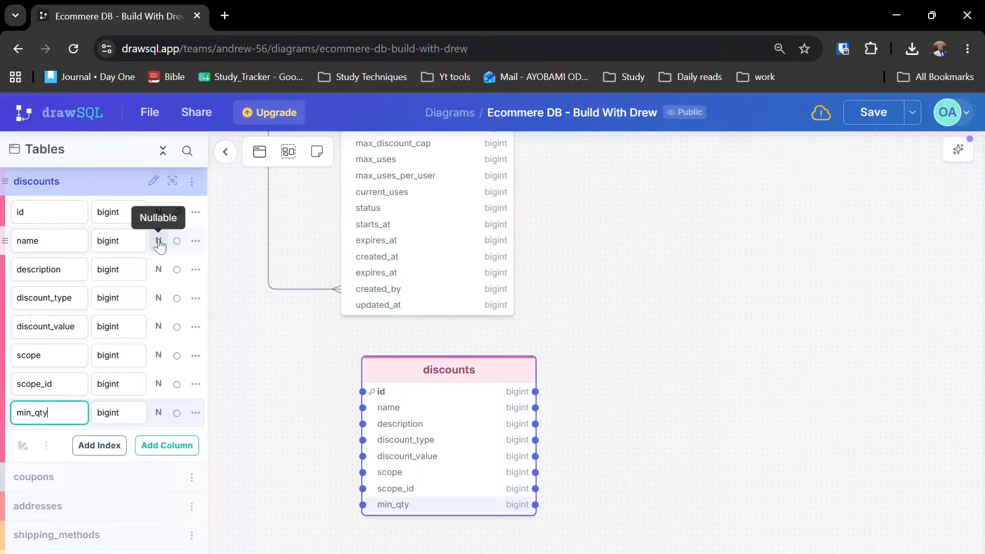
- Add the columns priority and is_exclusive to the discounts table
key("Return")
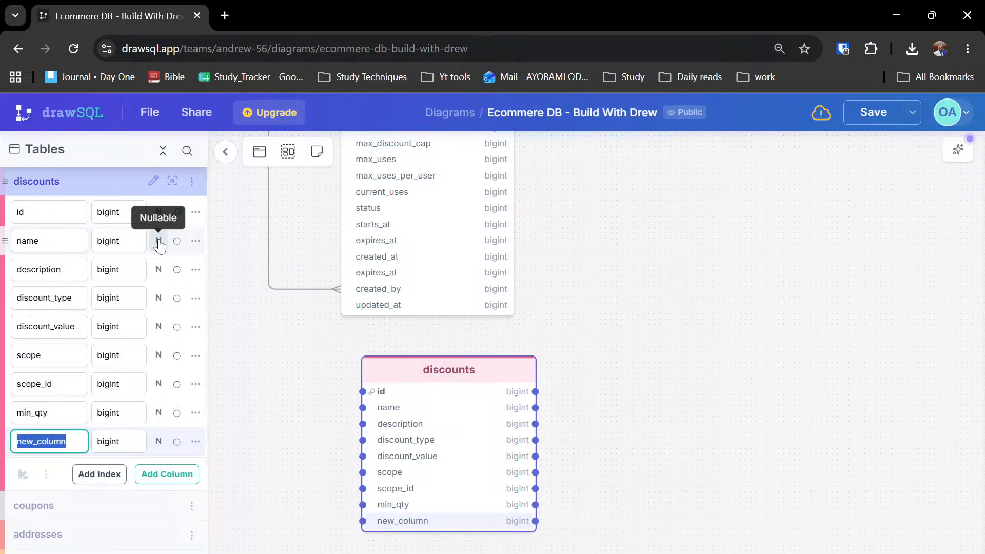
type("prior")
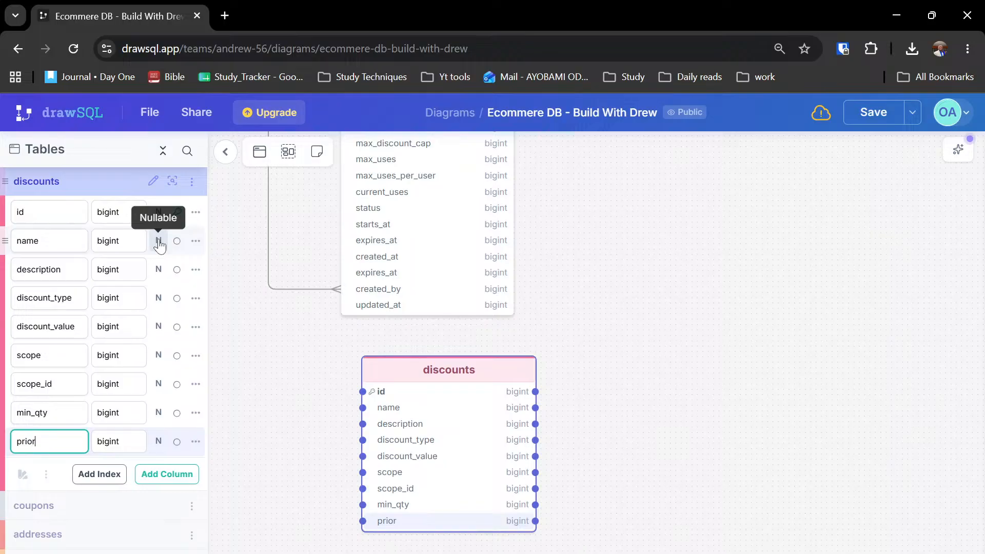
type("ity")
key("Return")
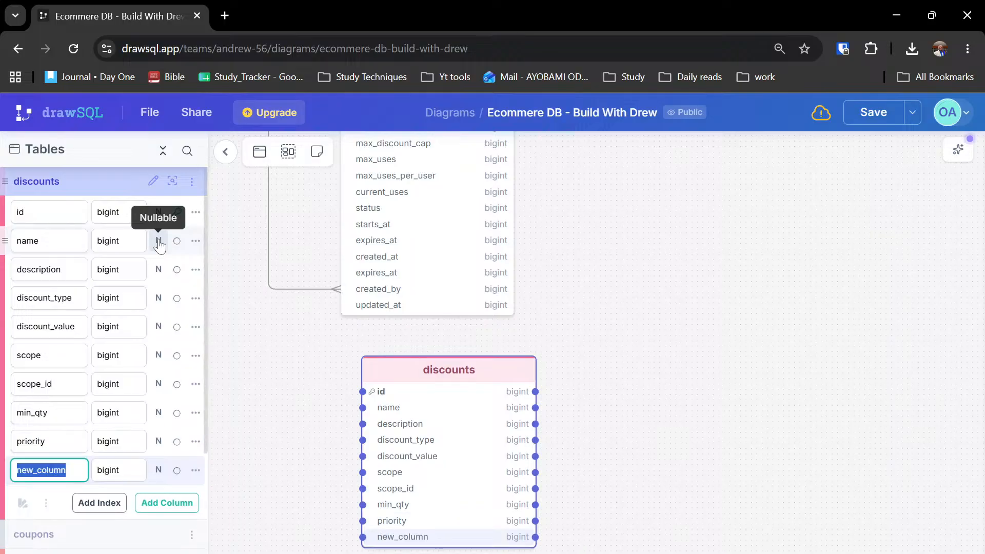
type("is")
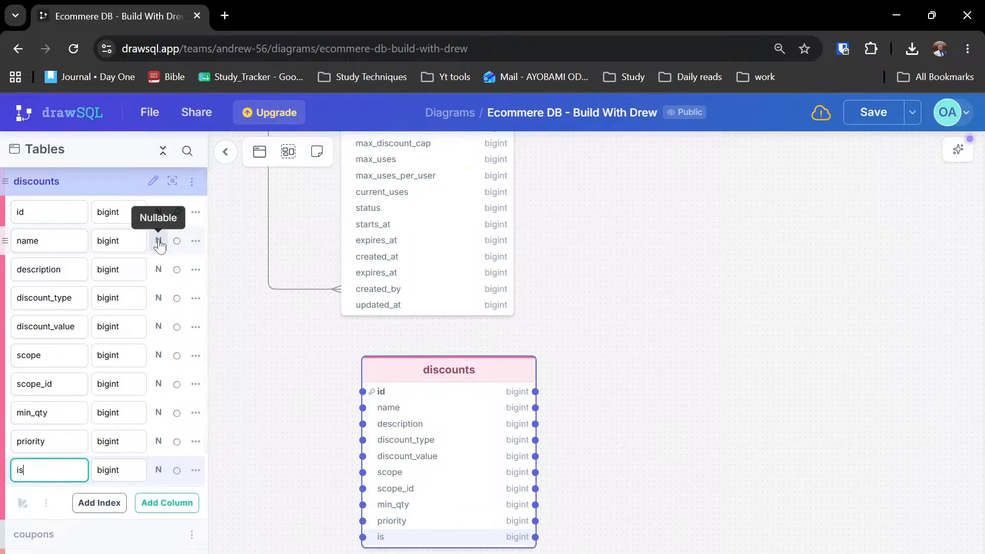
type("_exclusive")
- Add the column is_active to the discounts table after is_exclusive
key("Return")
key("Return")
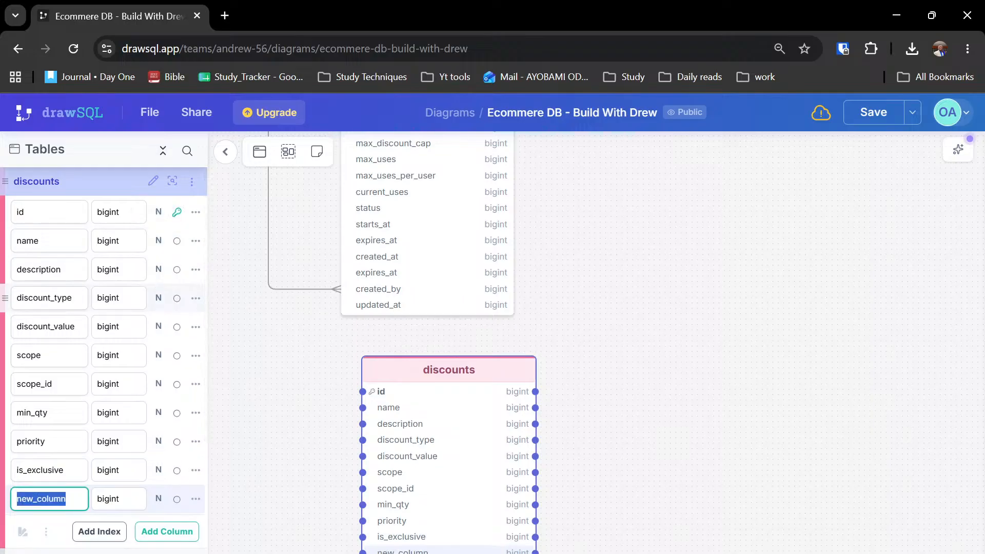
type("is_active")
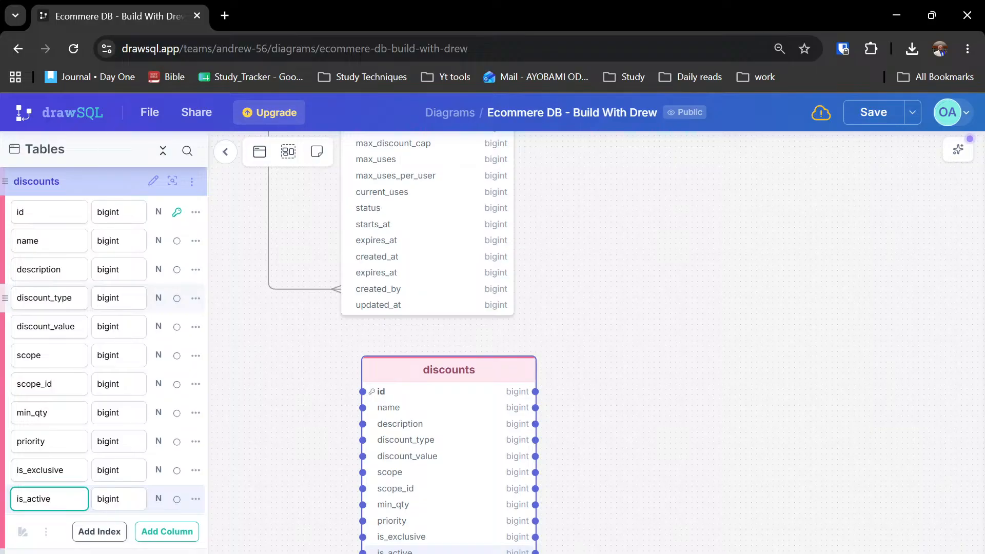
key("Return")
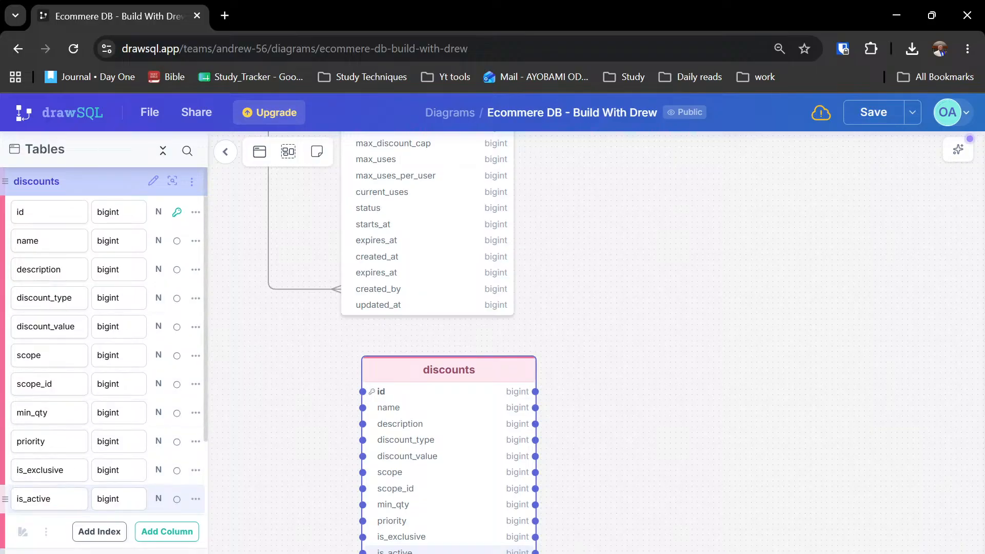
left_click(58, 499)
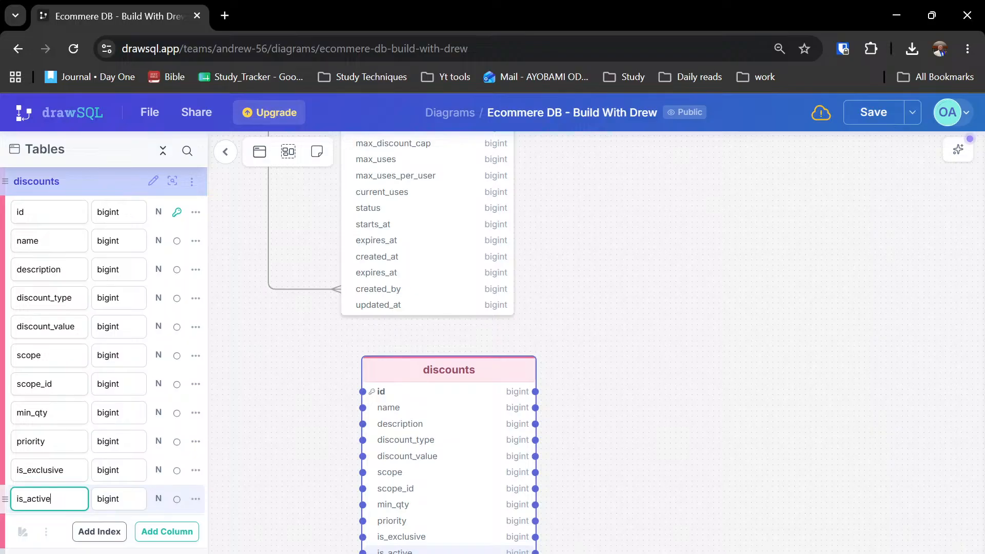
- Add the columns starts_at and expires_at to the discounts table
key("Return")
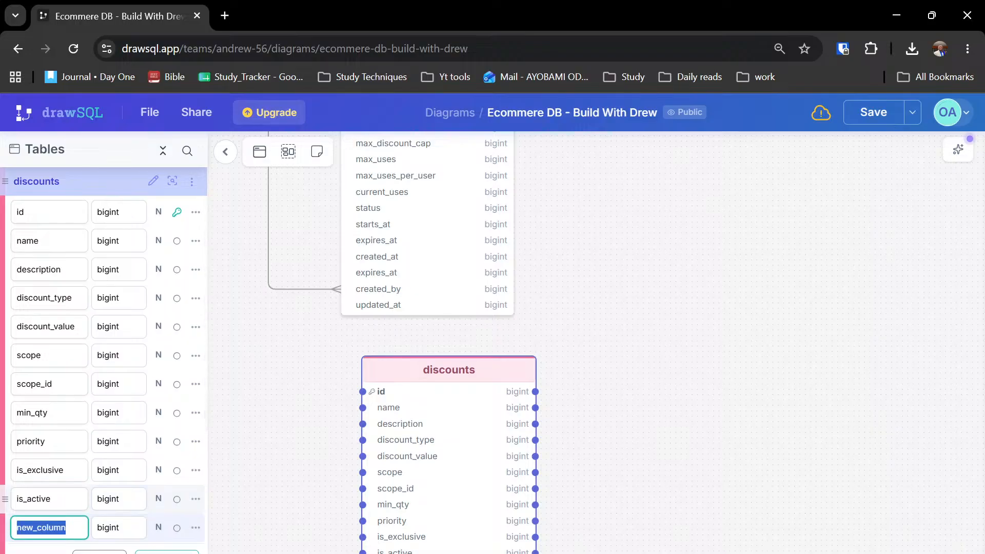
type("starts")
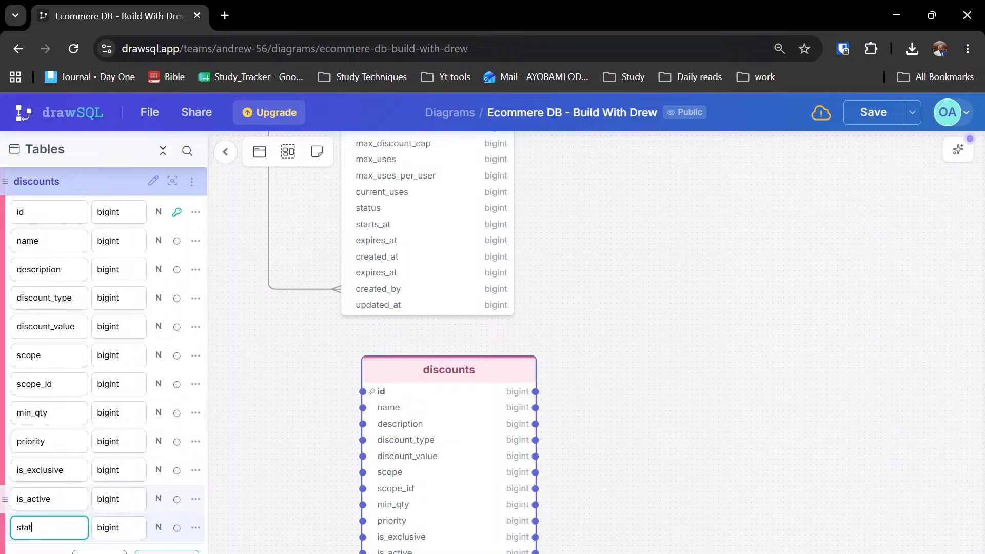
type("_at")
key("Return")
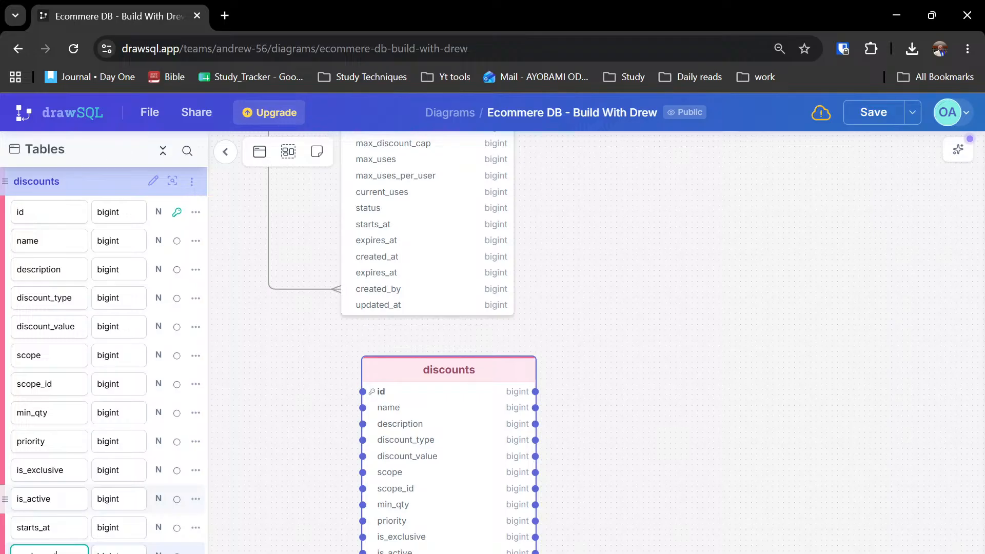
key("Return")
scroll(46, 534, "down", 2)
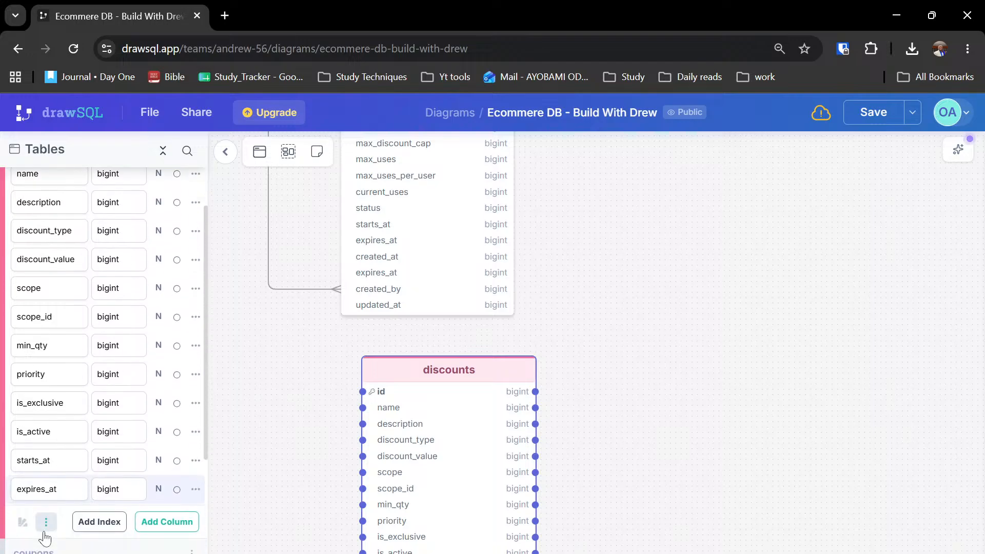
- Add the columns created_by, created_at and updated_at to the discounts table
key("Return")
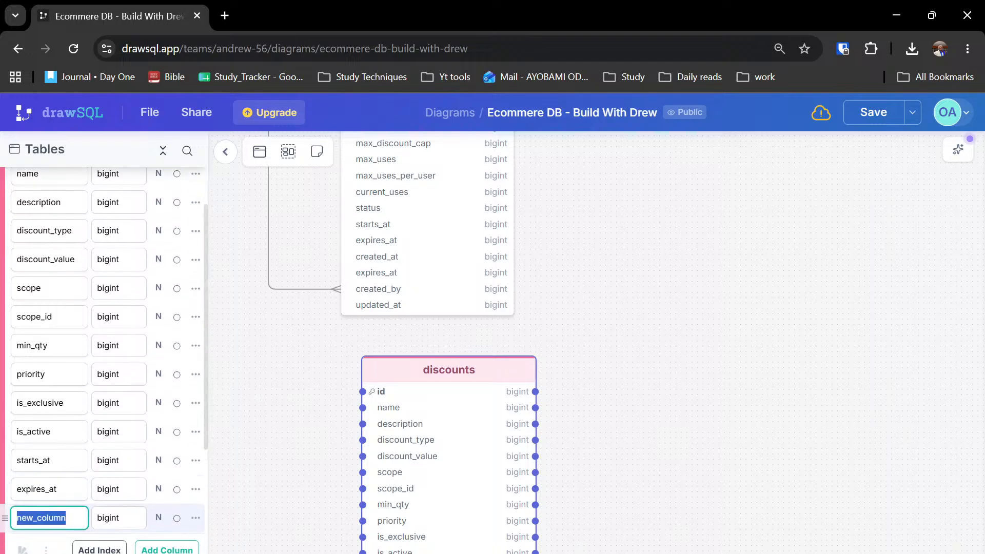
type("created")
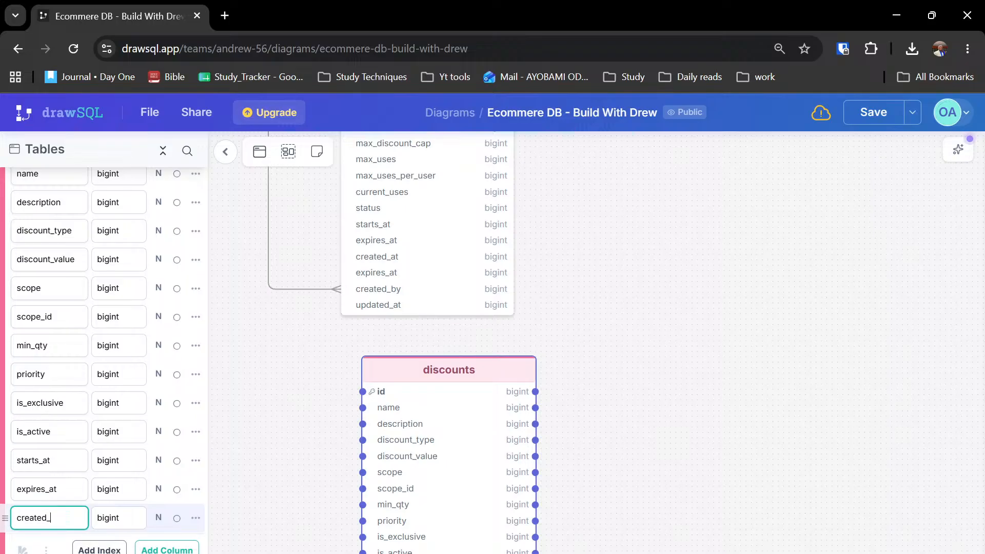
type("_by")
key("Return")
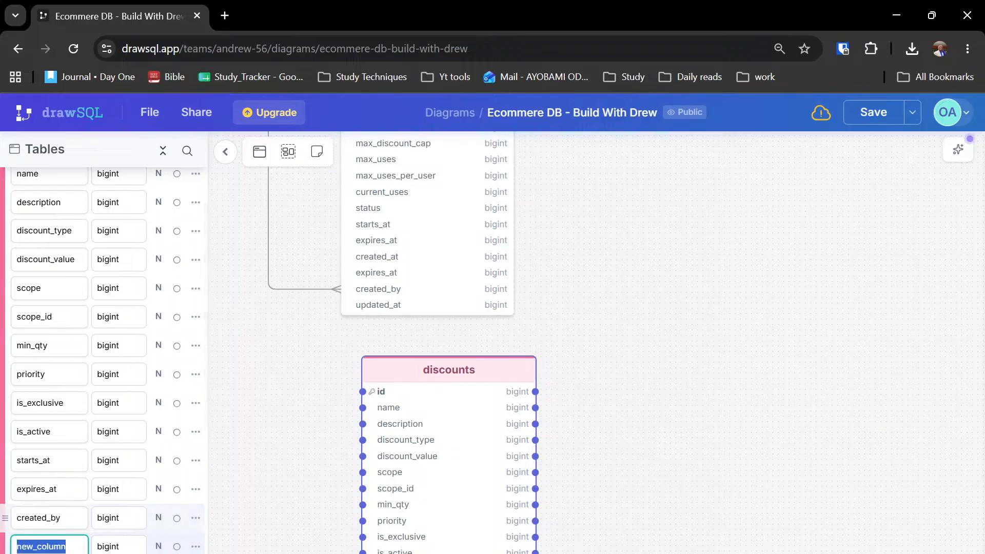
type("created")
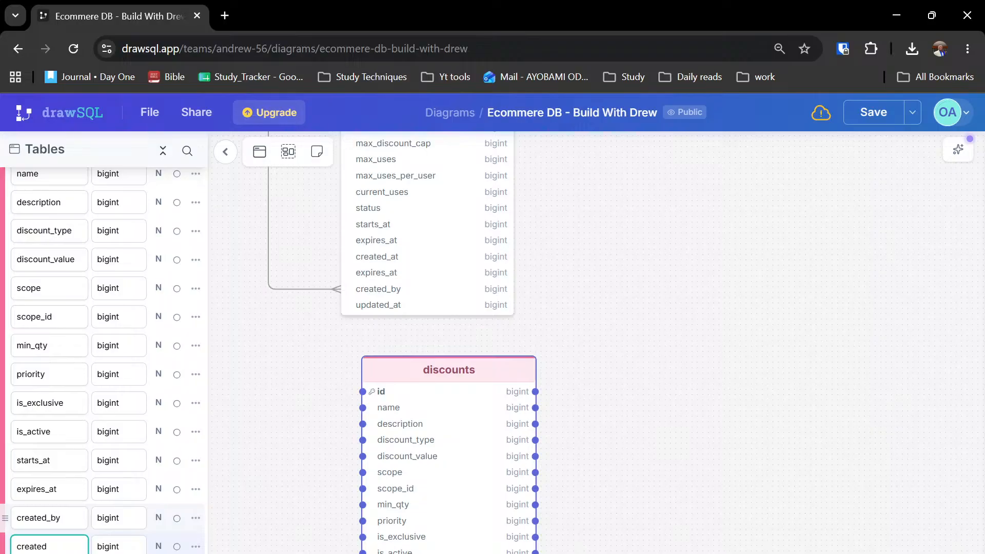
type("_at")
key("Return")
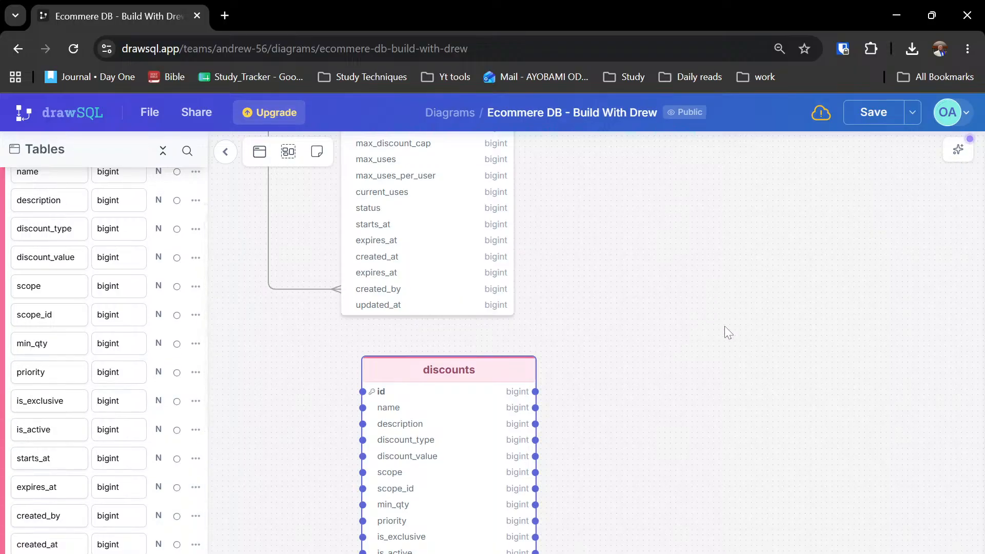
- Create a relationship from the id column of the users table to the created_by column of the discounts table
scroll(724, 326, "up", 8)
scroll(752, 487, "up", 6)
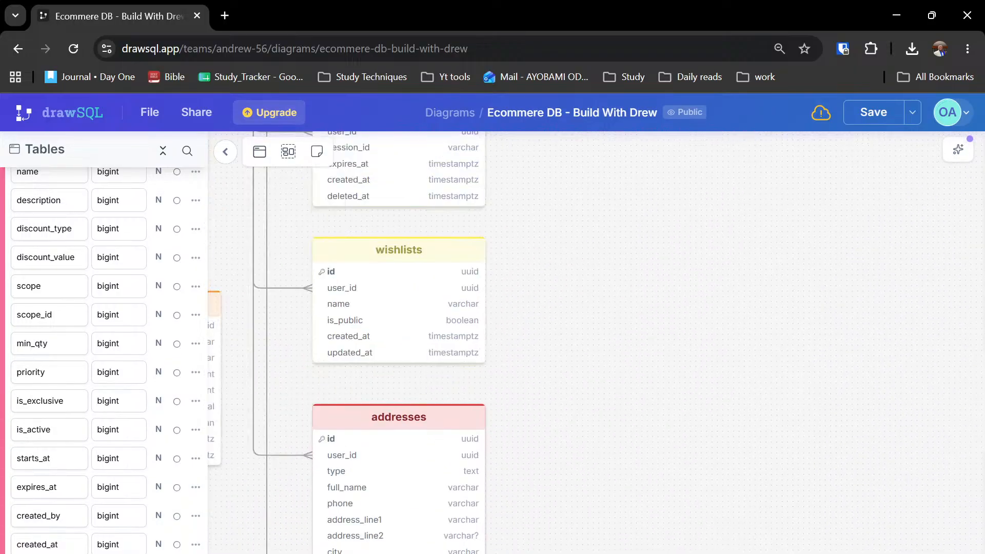
scroll(765, 462, "left", 3)
scroll(908, 445, "up", 10)
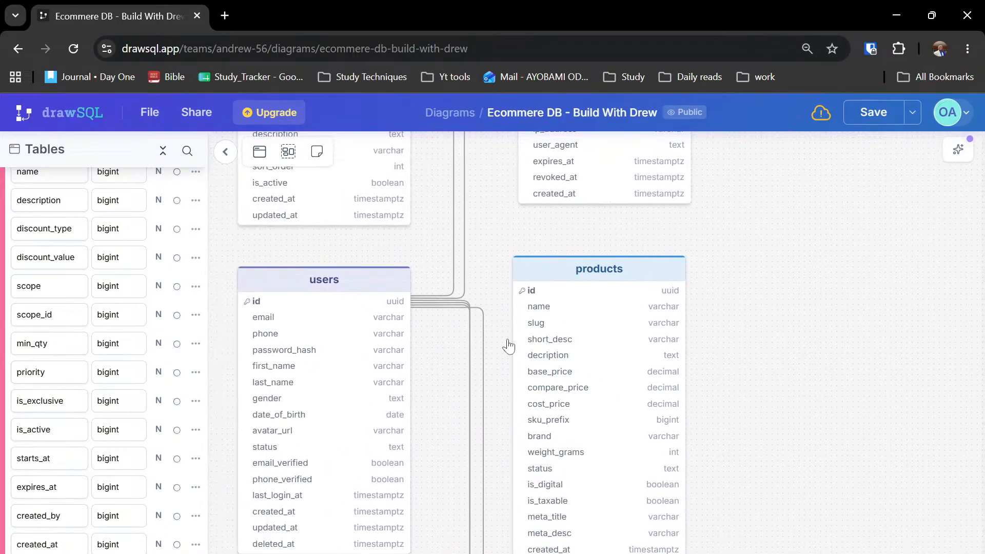
left_click(387, 285)
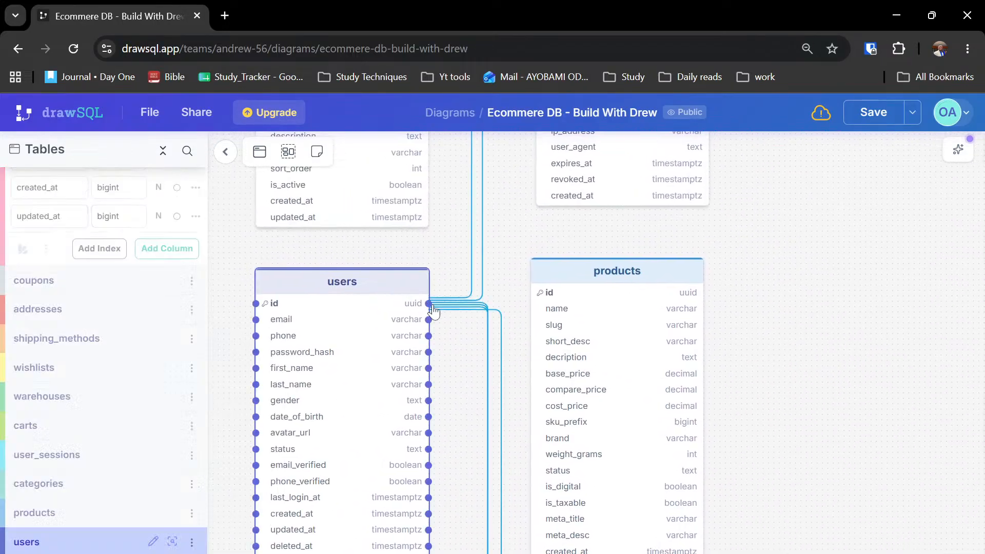
left_click_drag(429, 304, 600, 485)
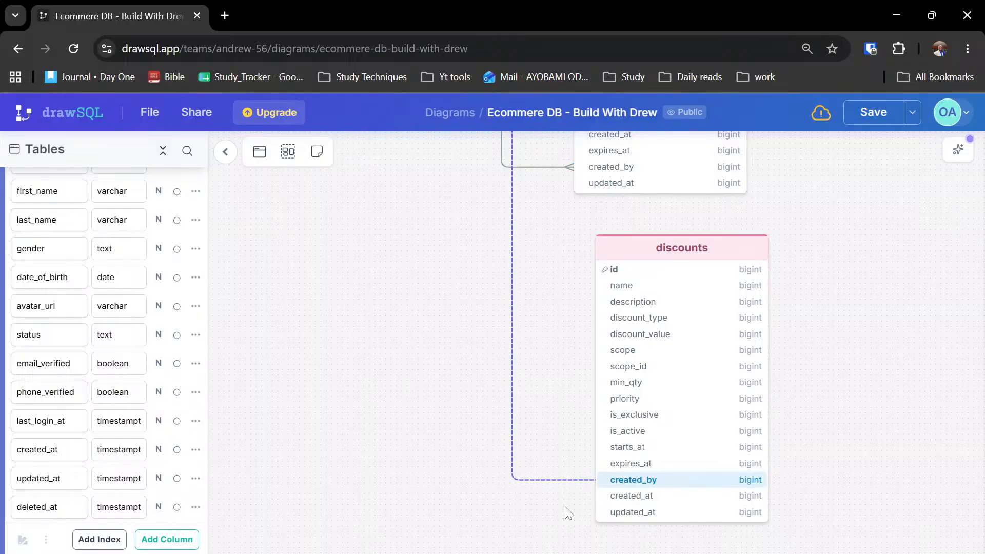
- Set the relationship between users id and discounts created_by to one-to-many (1:N)
left_click(536, 476)
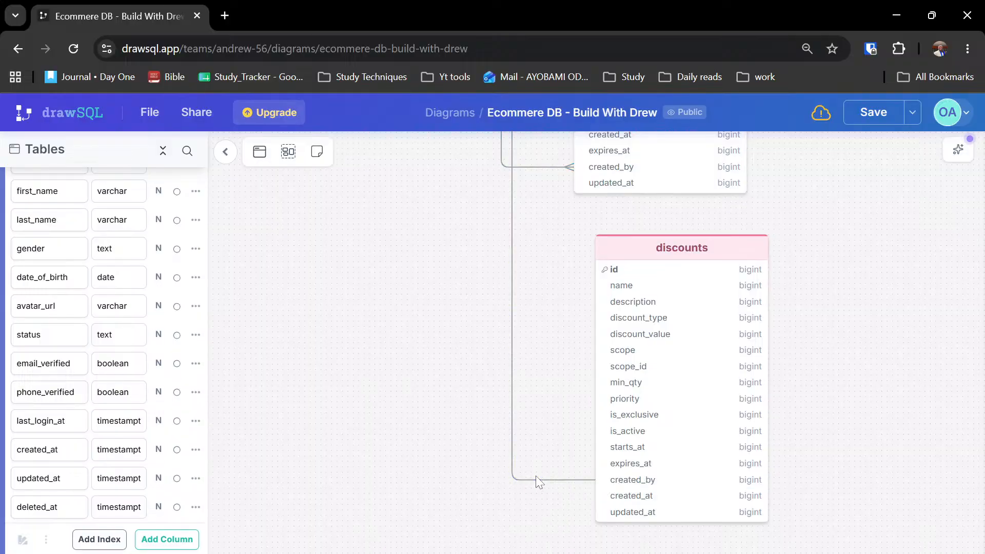
left_click(535, 482)
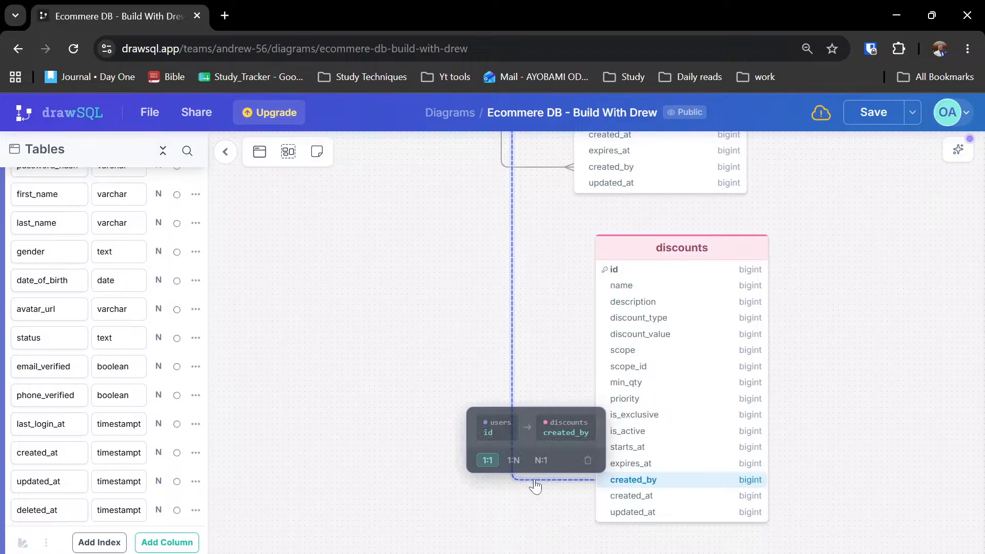
left_click(513, 460)
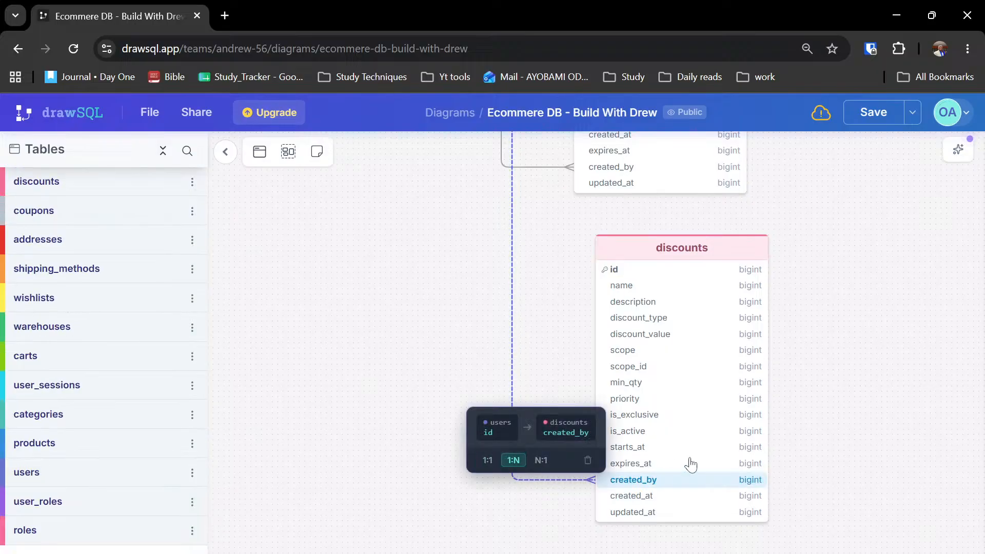
left_click(851, 407)
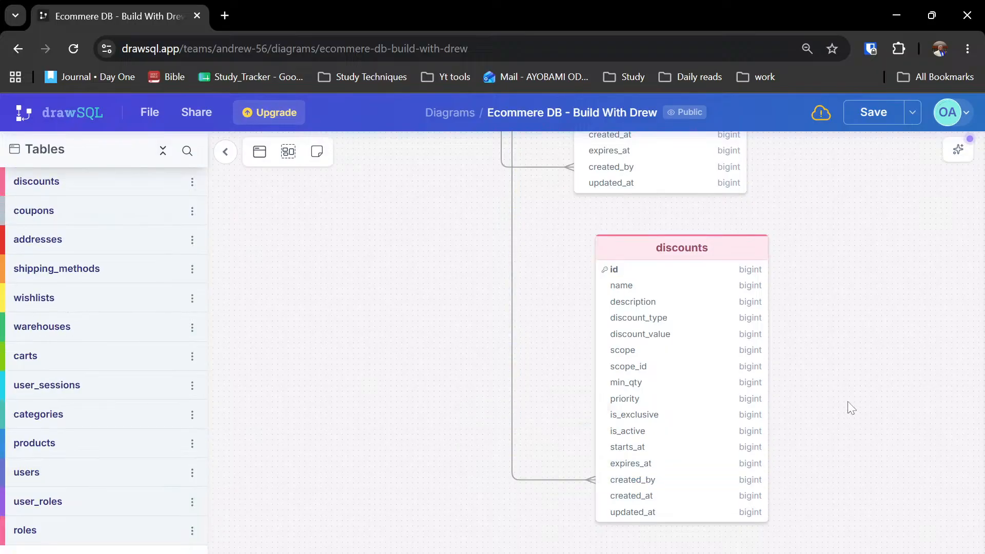
- Save the diagram with the new discounts table and its relationship
scroll(848, 402, "right", 2)
scroll(848, 403, "up", 5)
key("ctrl+s")
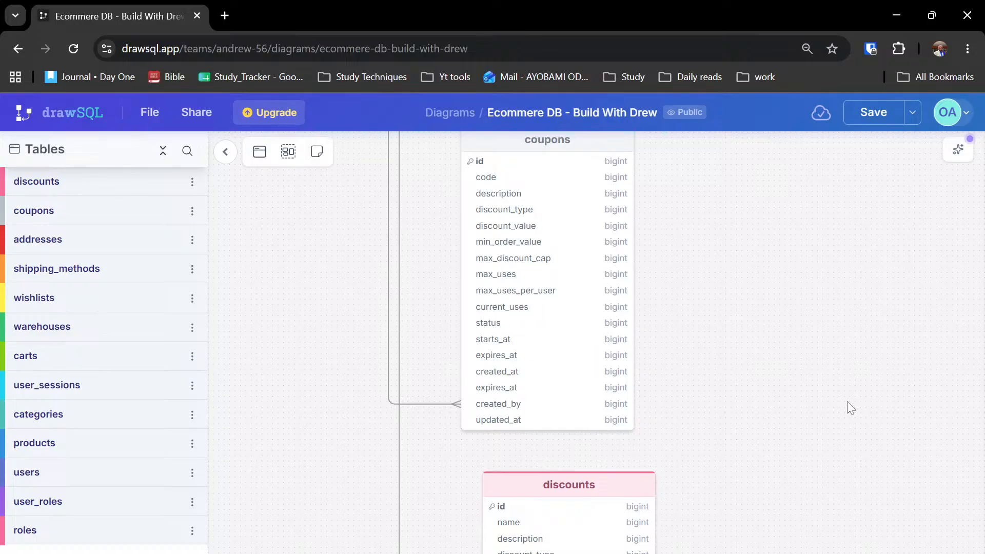
- Create a new table named product_categories in the empty canvas area beside the user_roles table
scroll(829, 347, "up", 10)
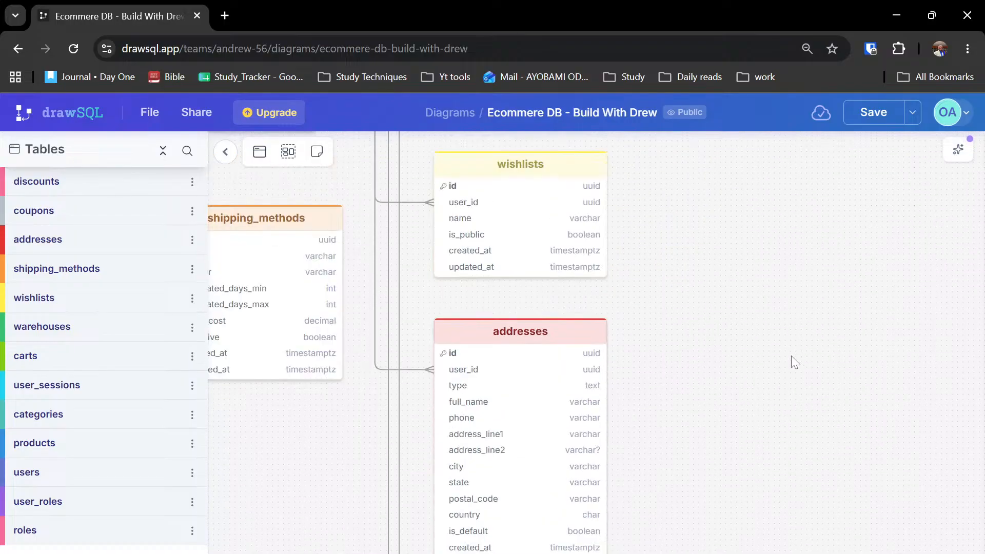
scroll(795, 362, "up", 15)
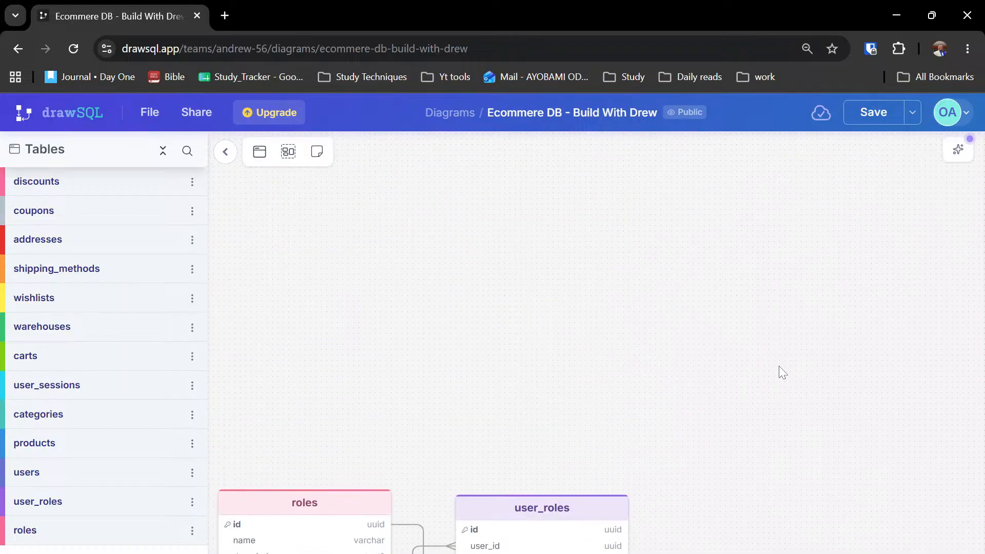
scroll(778, 365, "down", 10)
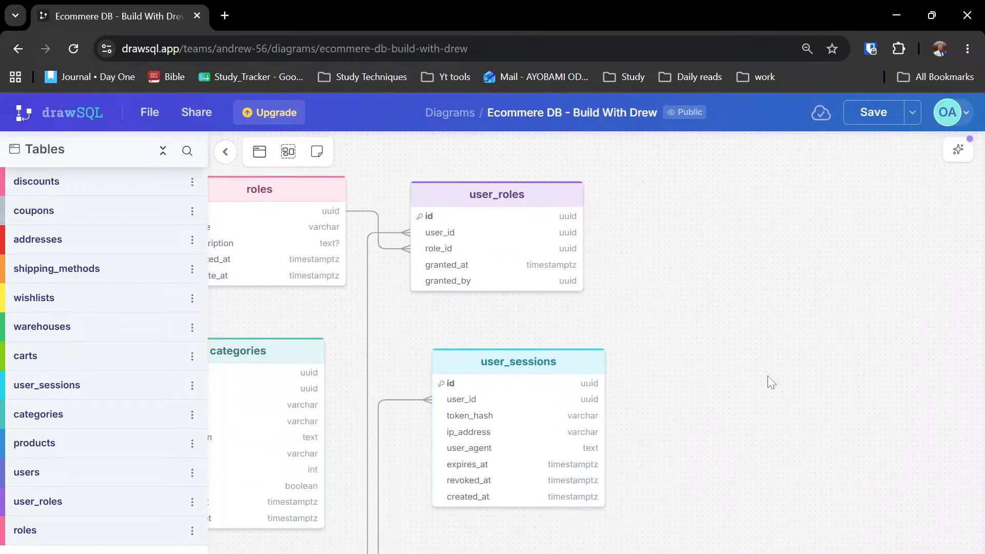
scroll(767, 381, "down", 1)
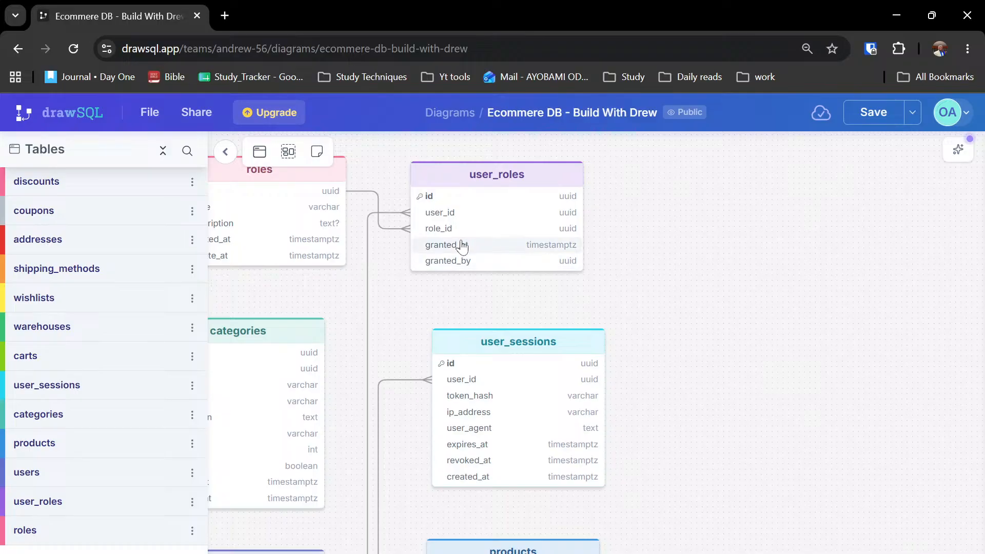
left_click(262, 152)
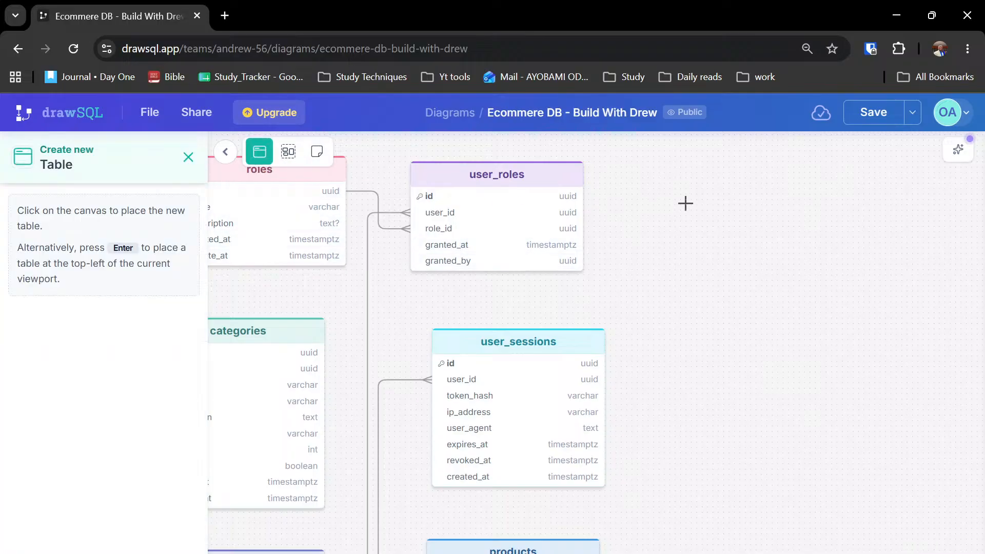
left_click(664, 171)
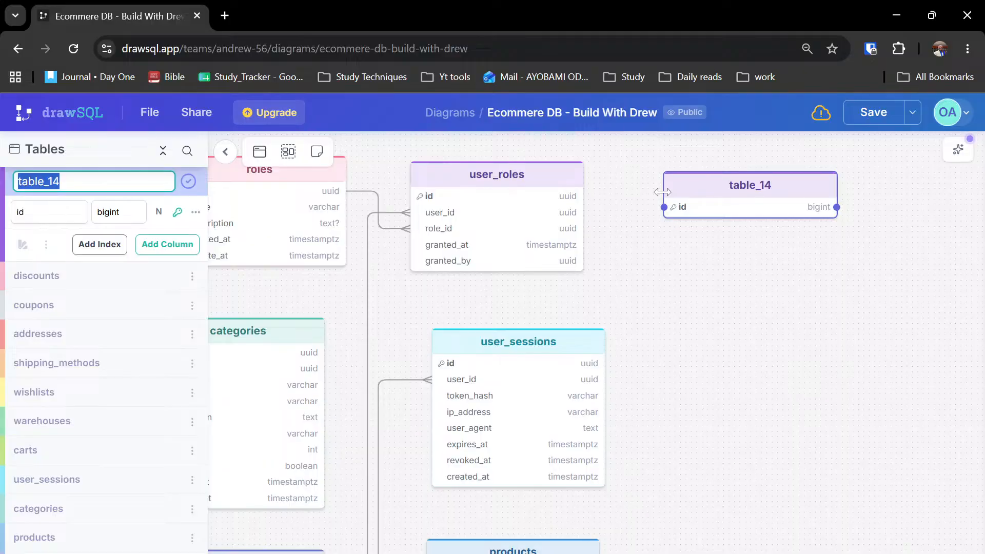
type("pro")
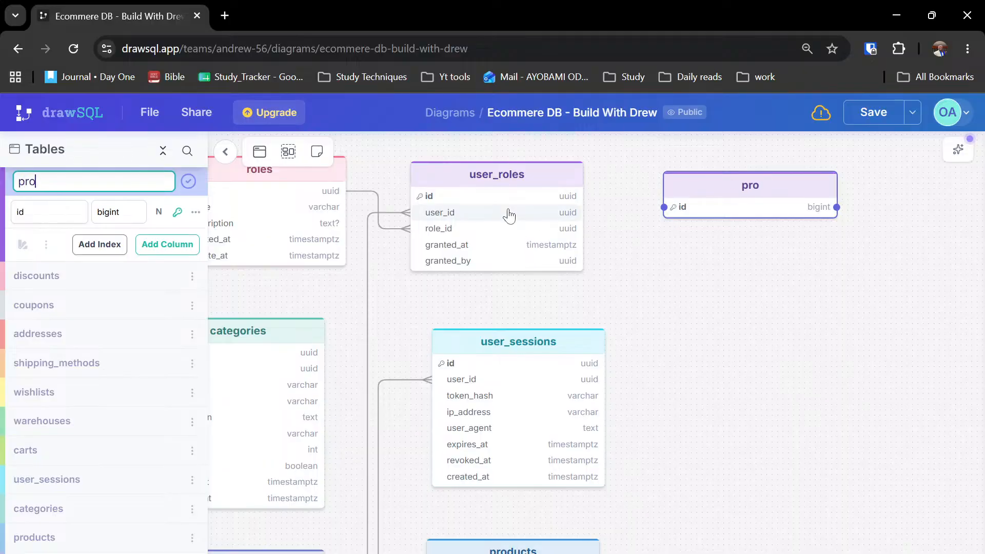
type("ducts")
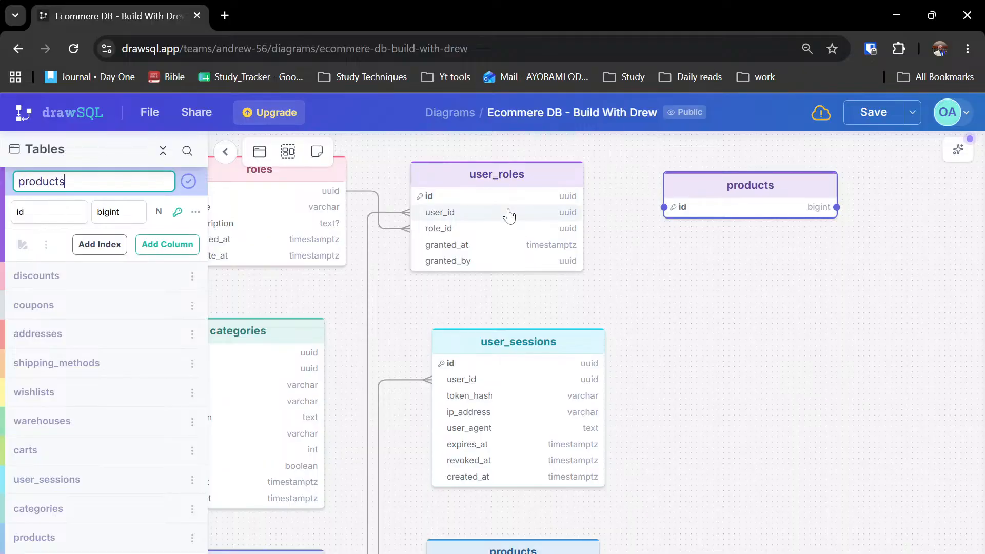
key("BackSpace")
type("_cate")
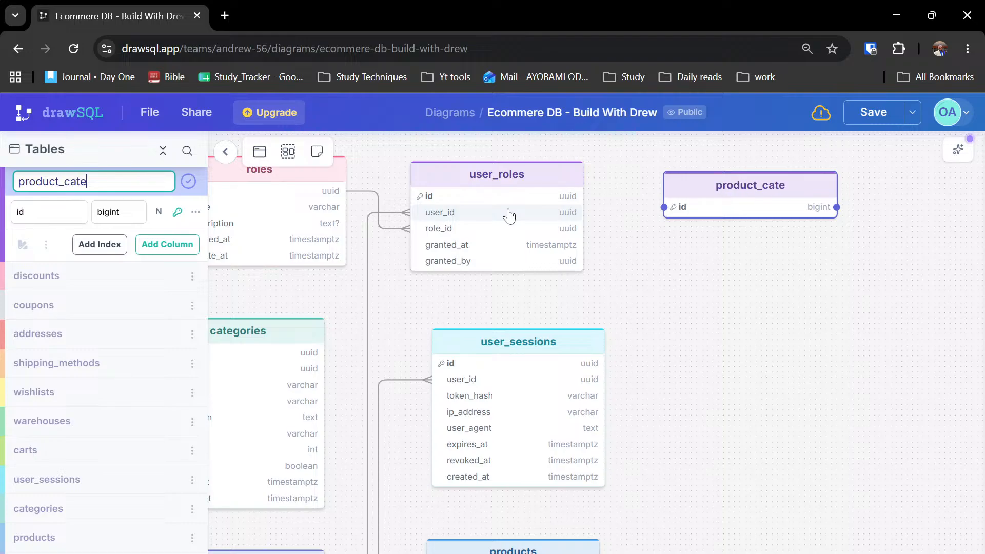
type("gories")
key("Return")
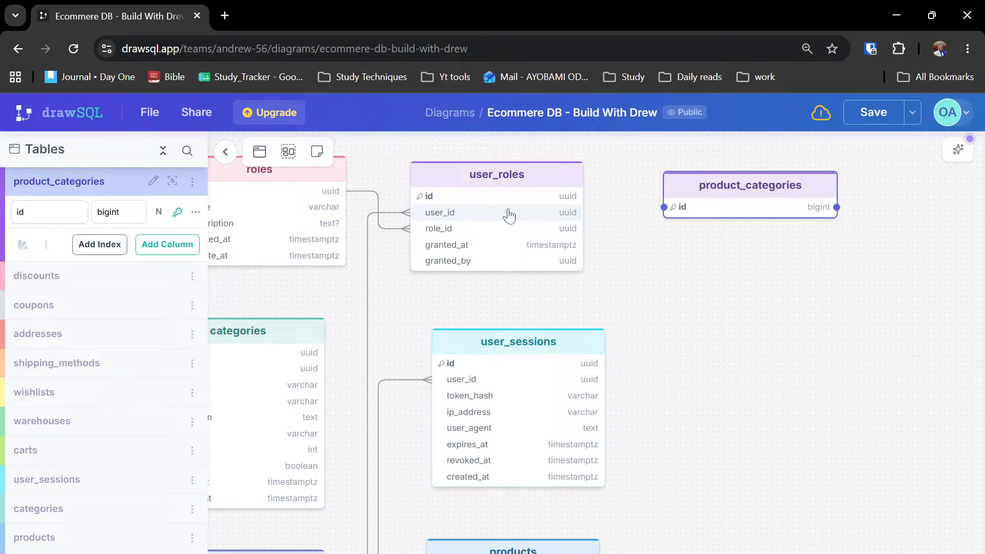
- Add the columns product_id and category_id to the product_categories table
key("Return")
type("prod")
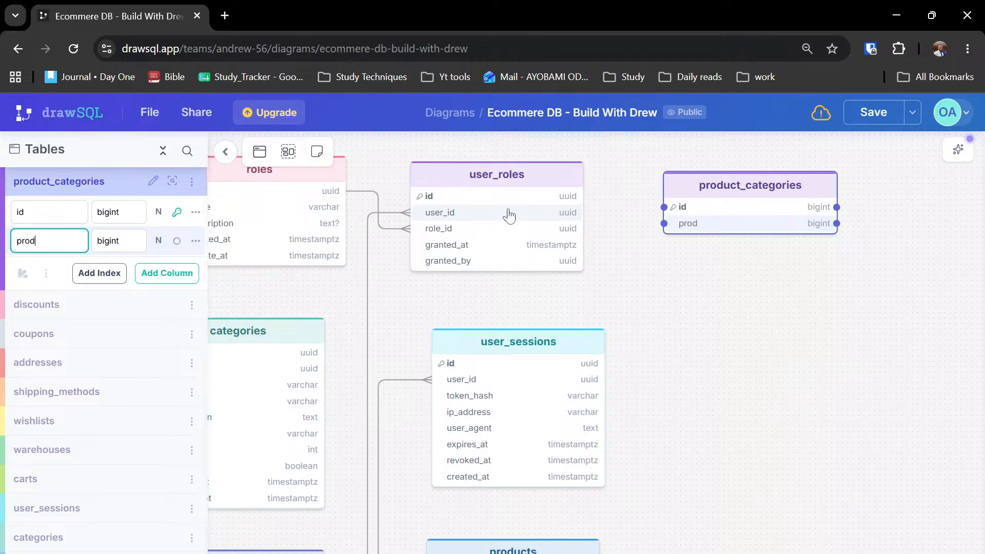
type("uct_id")
key("Return")
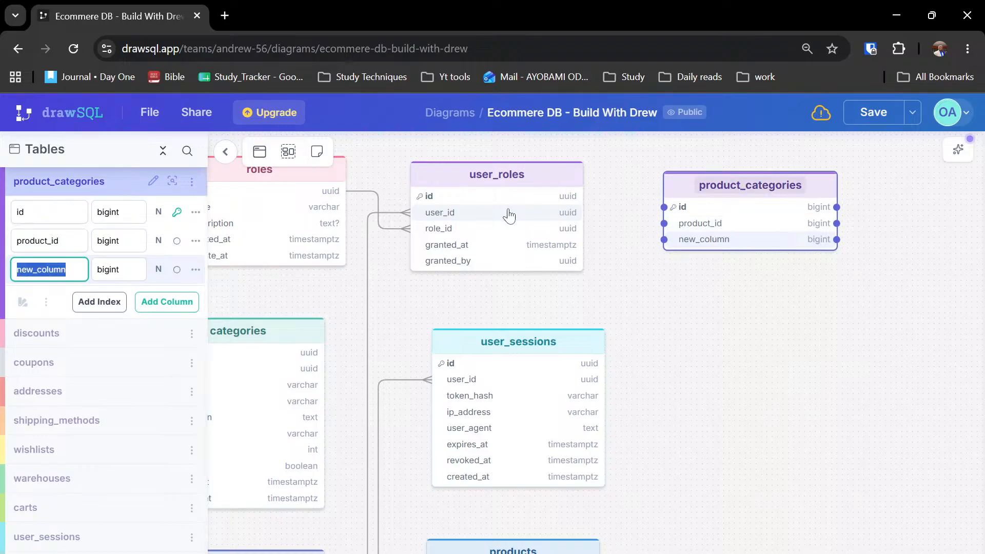
type("cate")
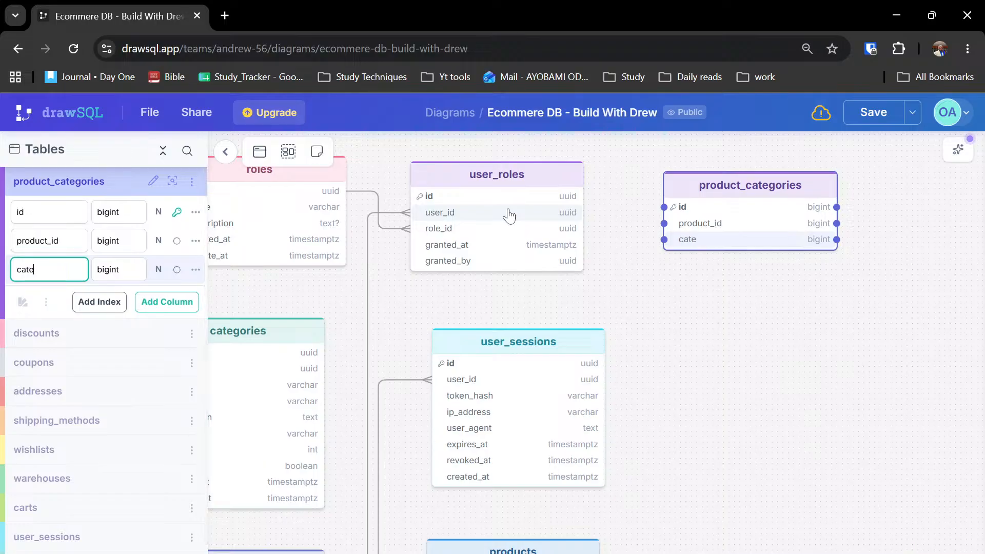
type("goru")
type("y")
key("BackSpace")
key("BackSpace")
type("y_id")
key("Return")
- Add an is_primary column to the product_categories table and delete the surplus blank column after it
type("is")
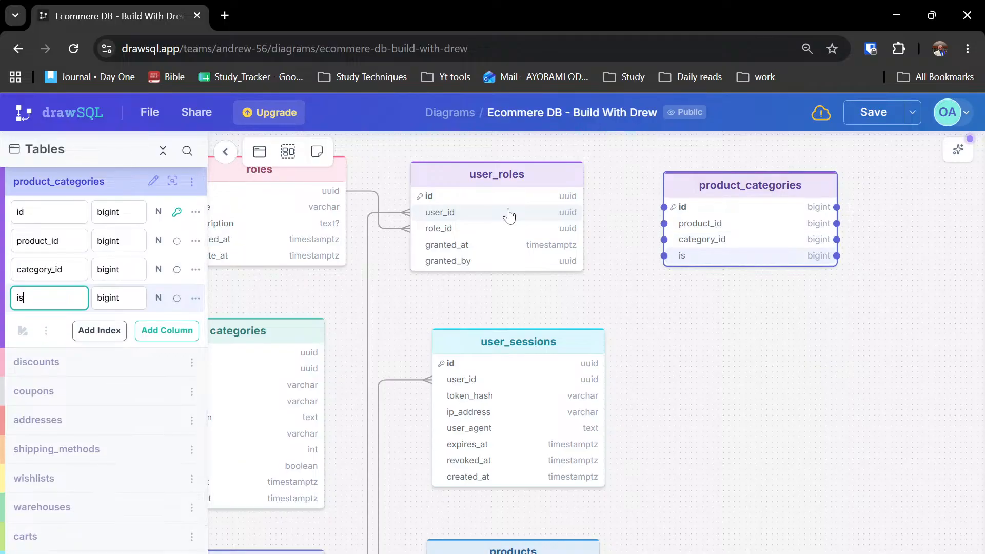
type("_pro")
type("mary")
key("Return")
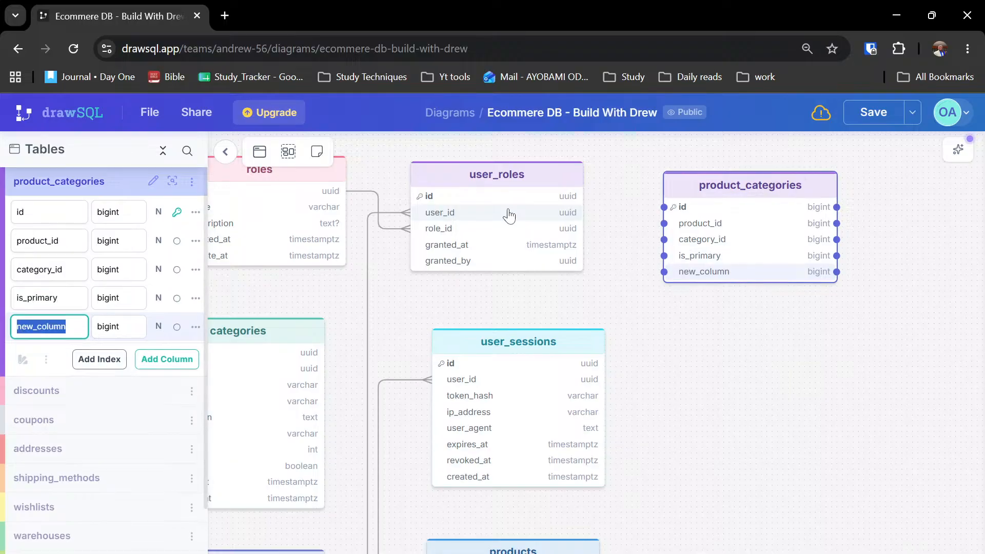
key("BackSpace")
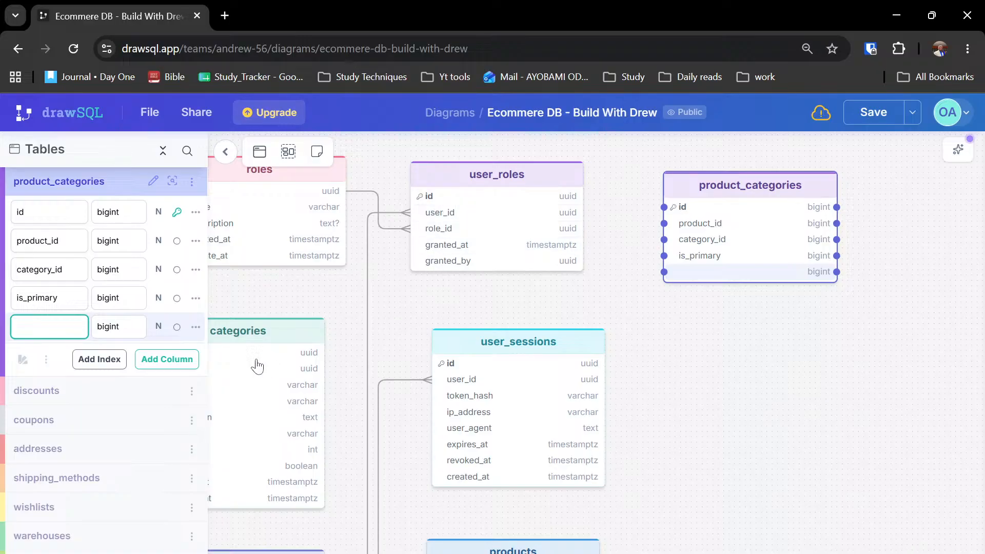
left_click(197, 328)
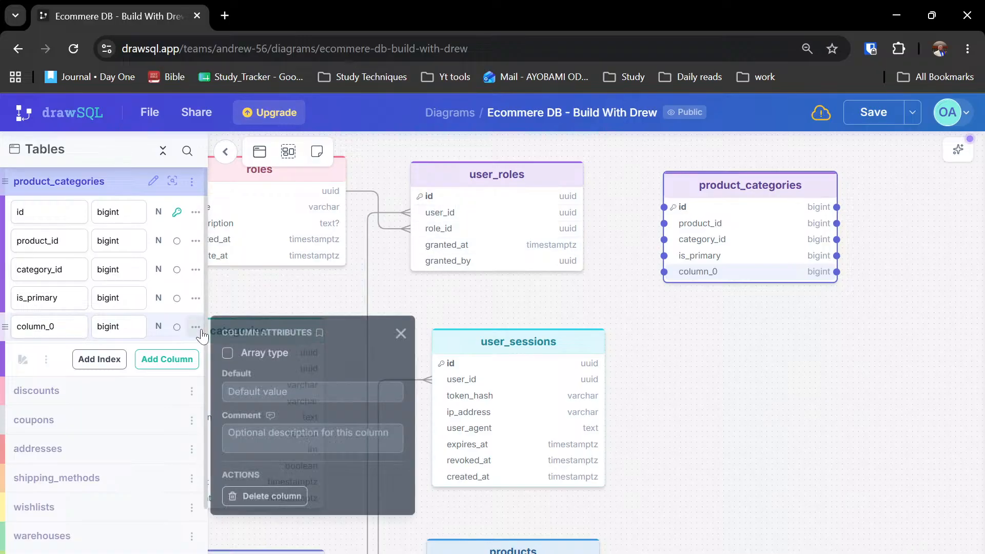
left_click(250, 500)
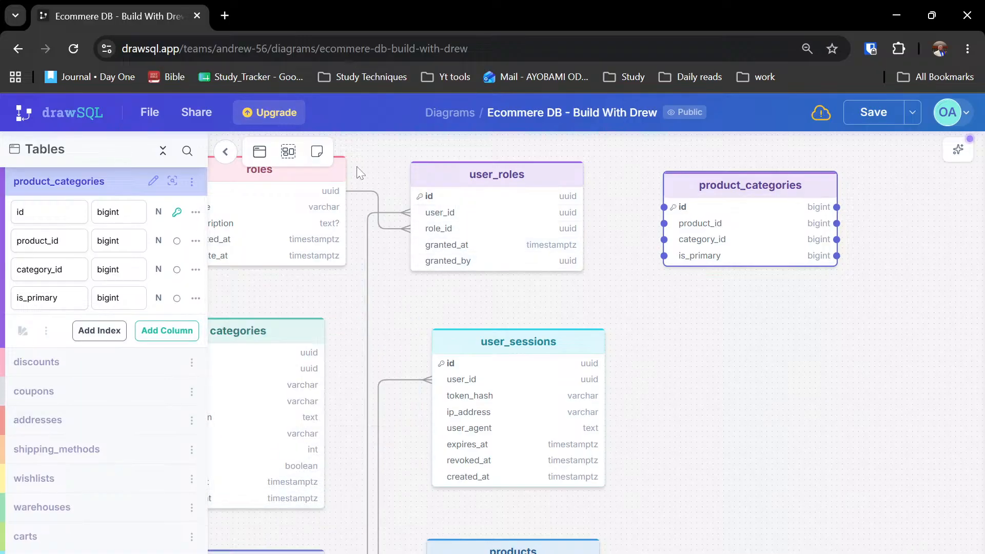
- Create a new table named product_varaints below the product_categories table
left_click(259, 152)
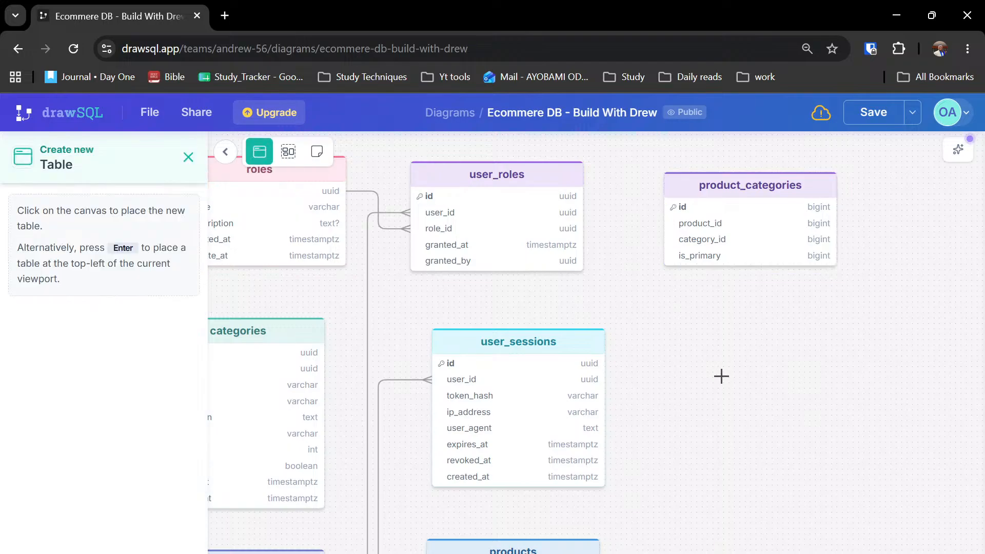
left_click(679, 304)
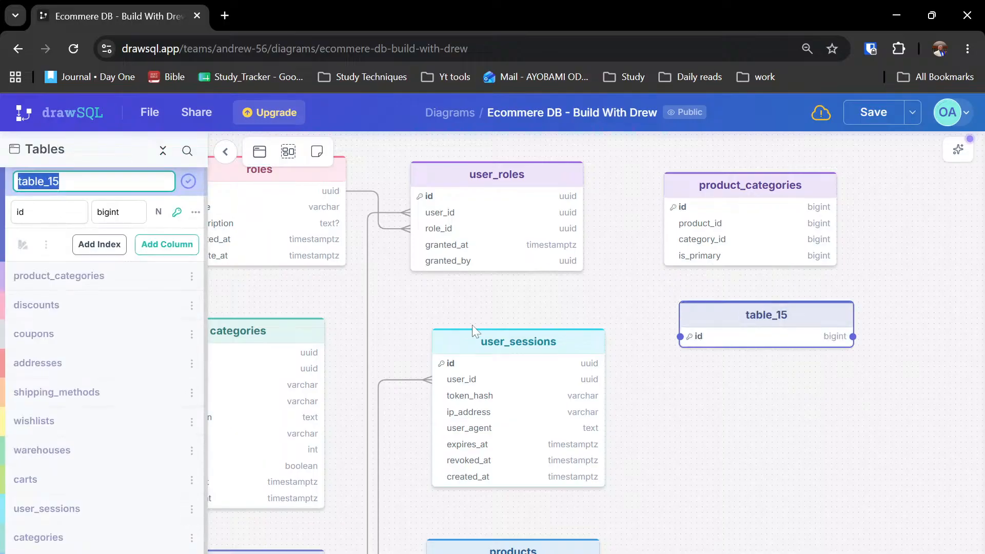
type("prodcut")
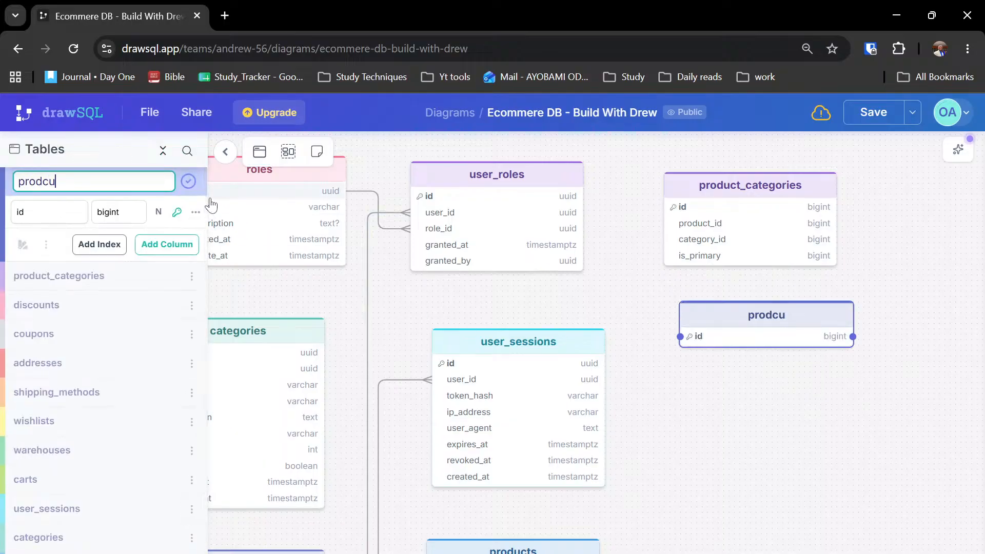
key("BackSpace")
key("BackSpace")
key("BackSpace")
type("uct+")
key("BackSpace")
type("_var")
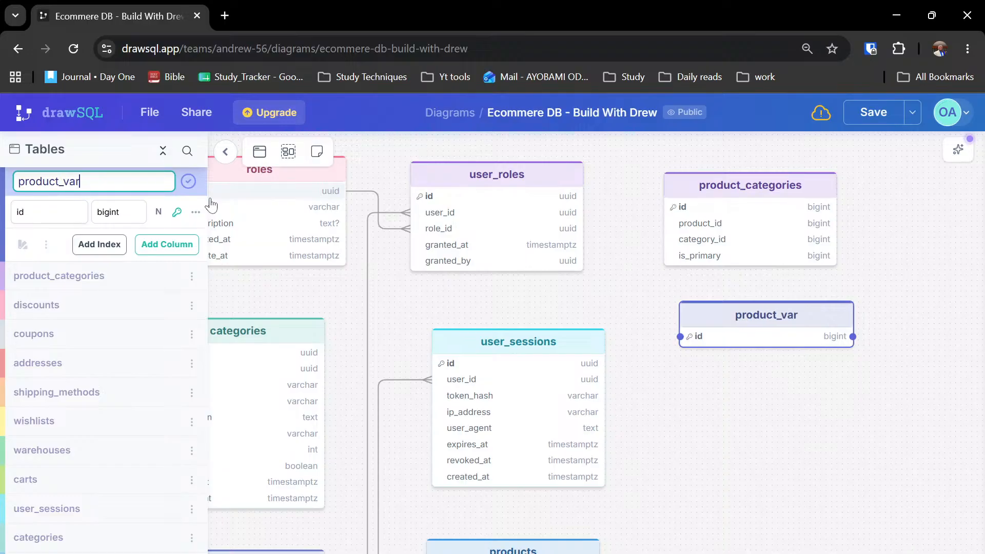
type("aints")
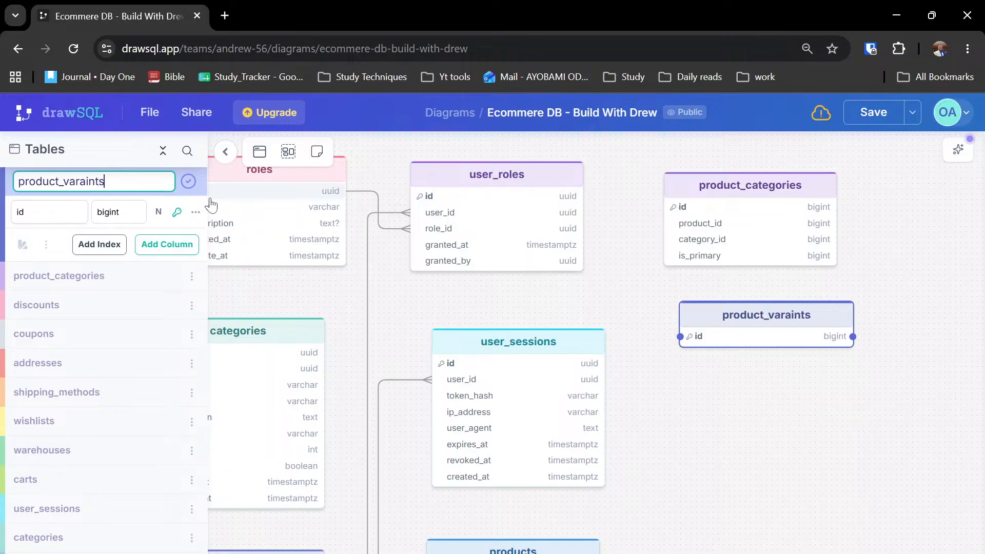
key("Return")
- Add the columns product_at and sku to the product_varaints table
type("prod")
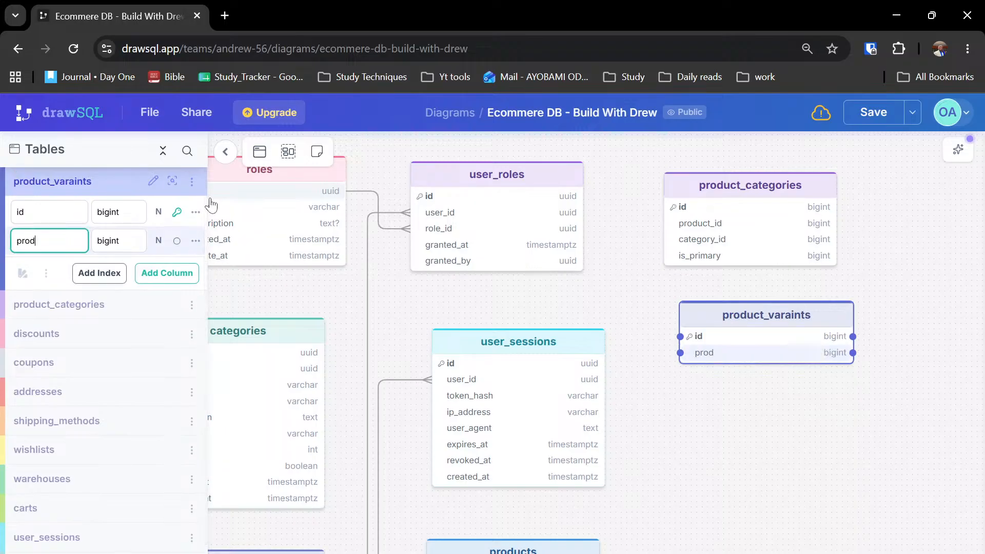
type("uct_at")
key("Return")
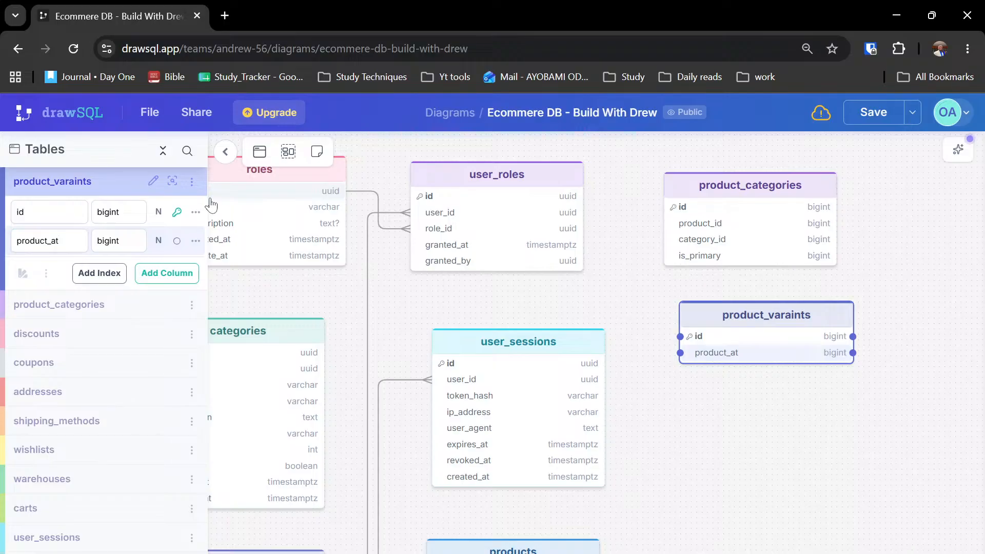
key("Return")
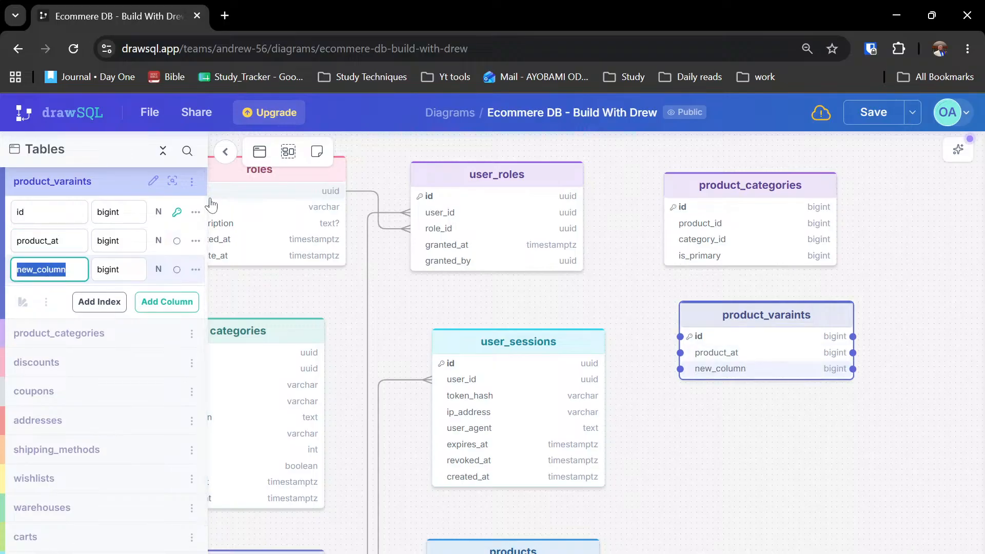
type("sku")
key("Return")
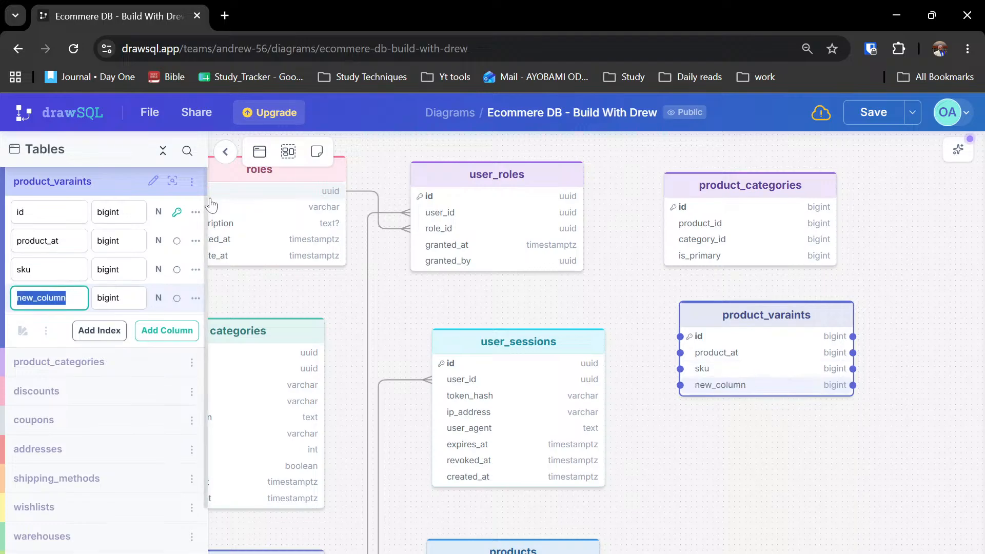
- Add the columns variant_label and price_override to the product_varaints table
type("varian")
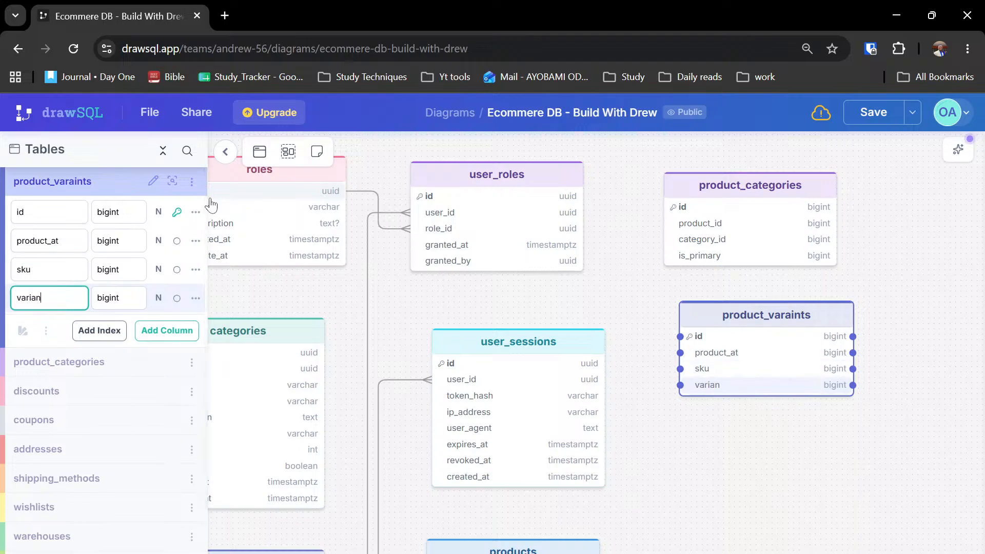
type("t_label")
key("Return")
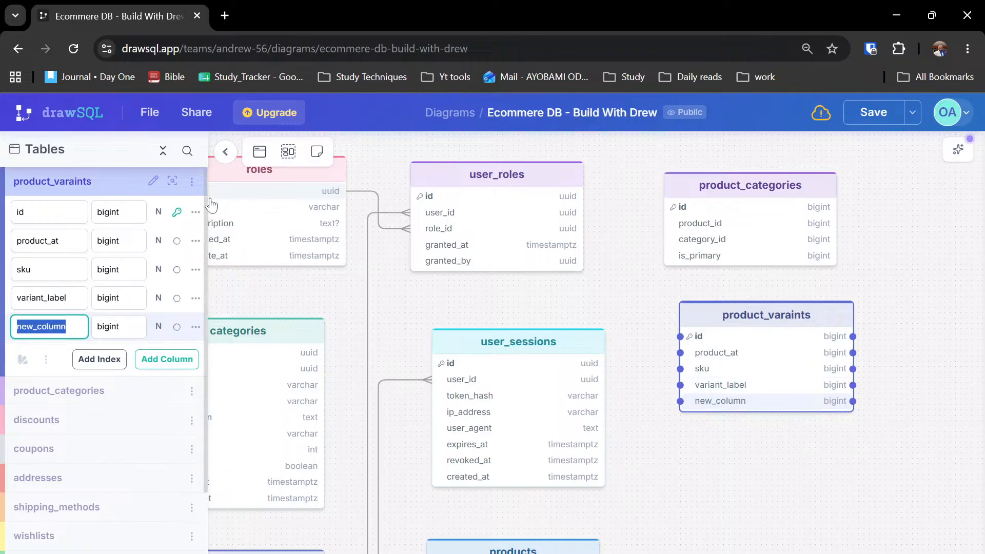
type("pri")
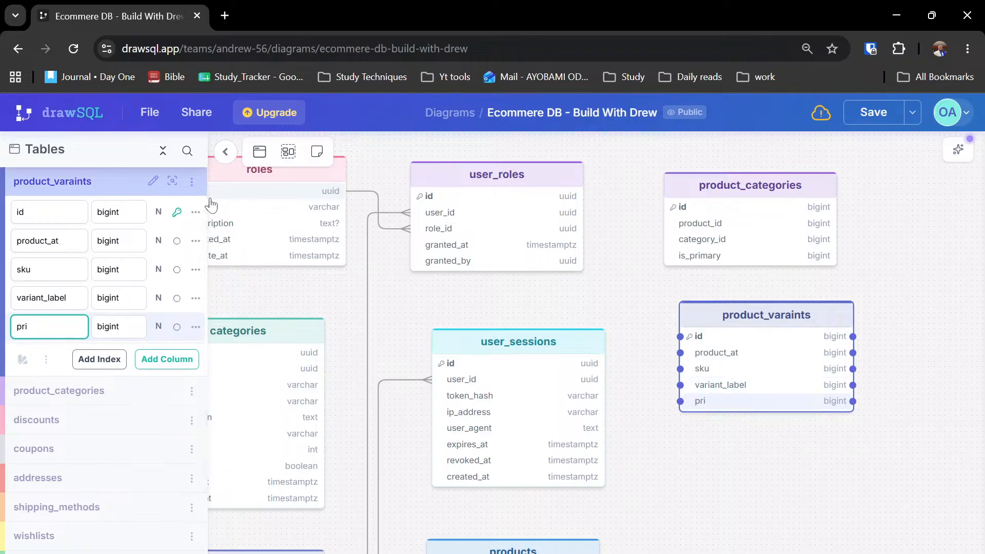
type("ce_")
type("over")
type("rimide")
key("BackSpace")
key("BackSpace")
key("BackSpace")
type("de")
key("Return")
- Add the columns weight_grams and barcode to the product_varaints table
type("w")
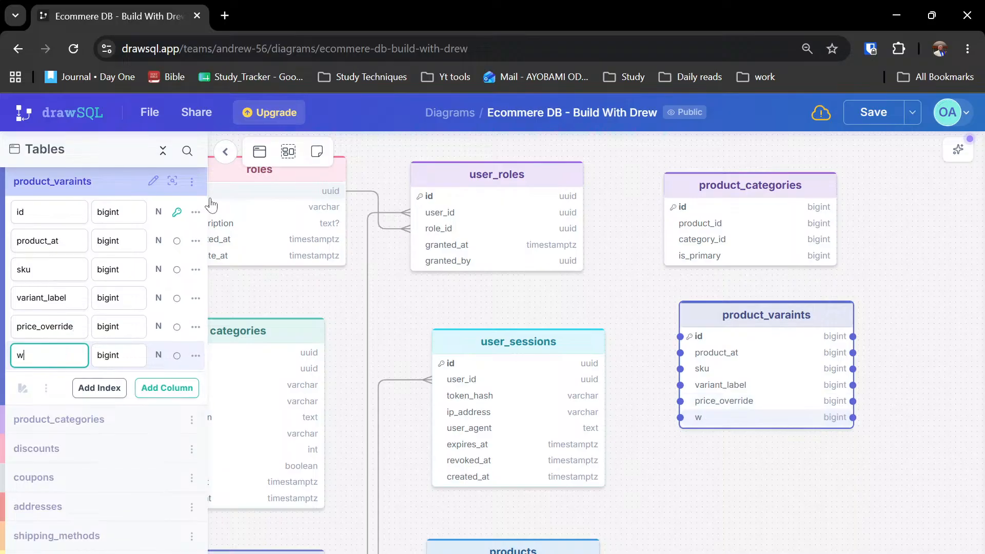
type("eight_grams")
key("Return")
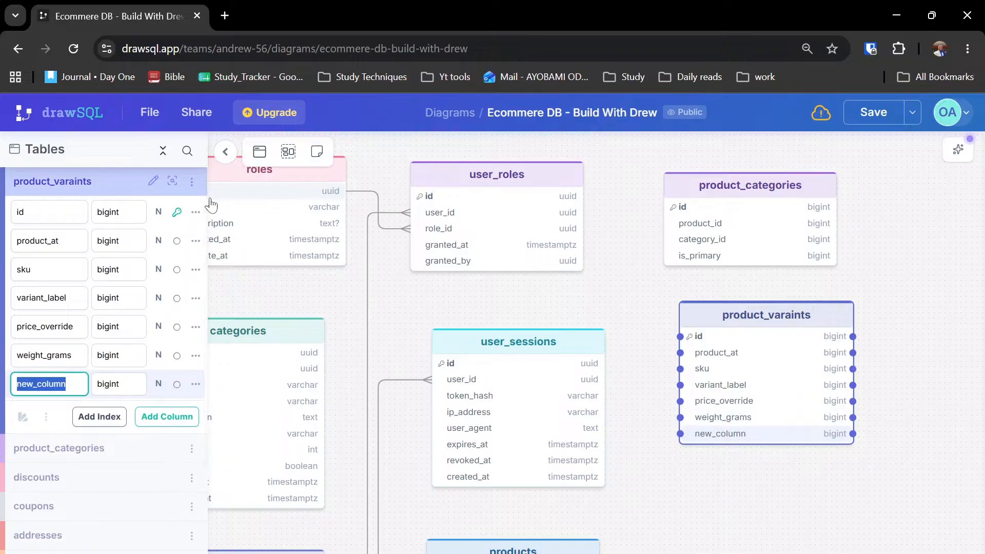
type("barcode")
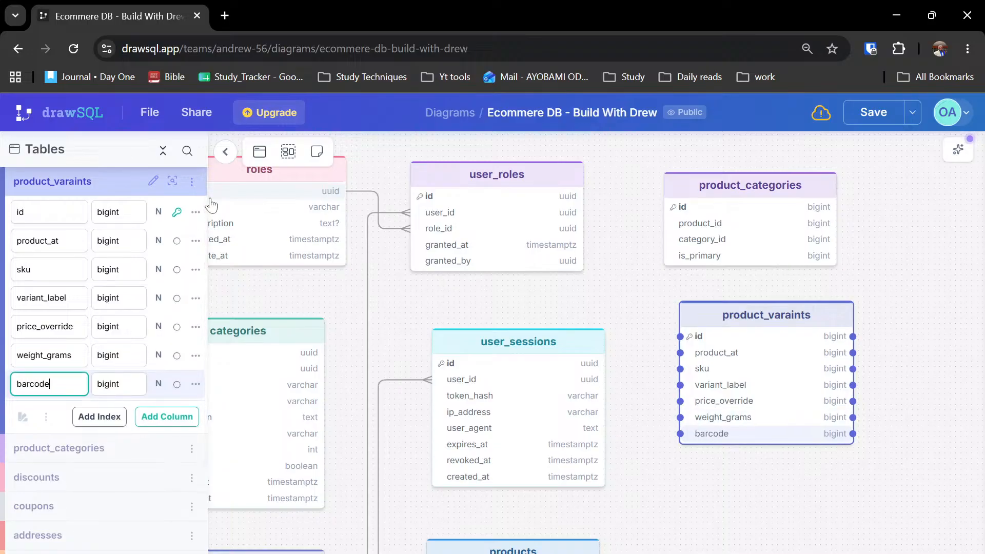
key("Return")
- Add the columns is_active, created_at and updated_at to the product_varaints table
type("is")
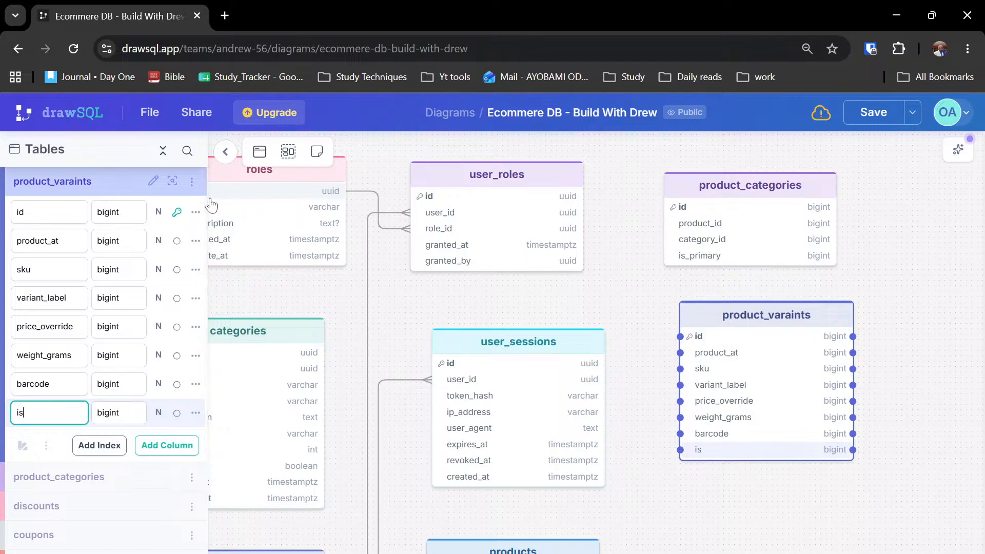
type("_active")
key("Return")
type("c")
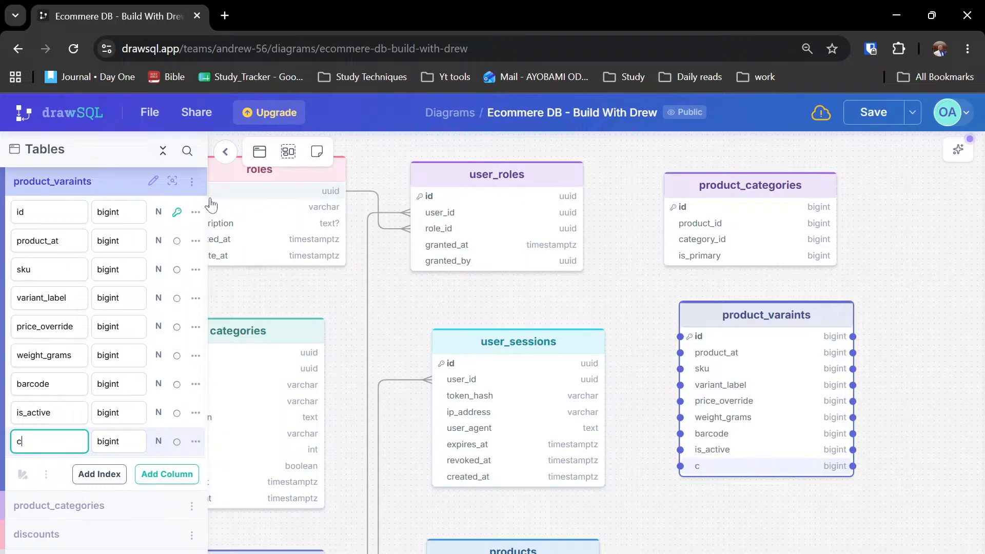
type("reated_at")
key("Return")
type("u")
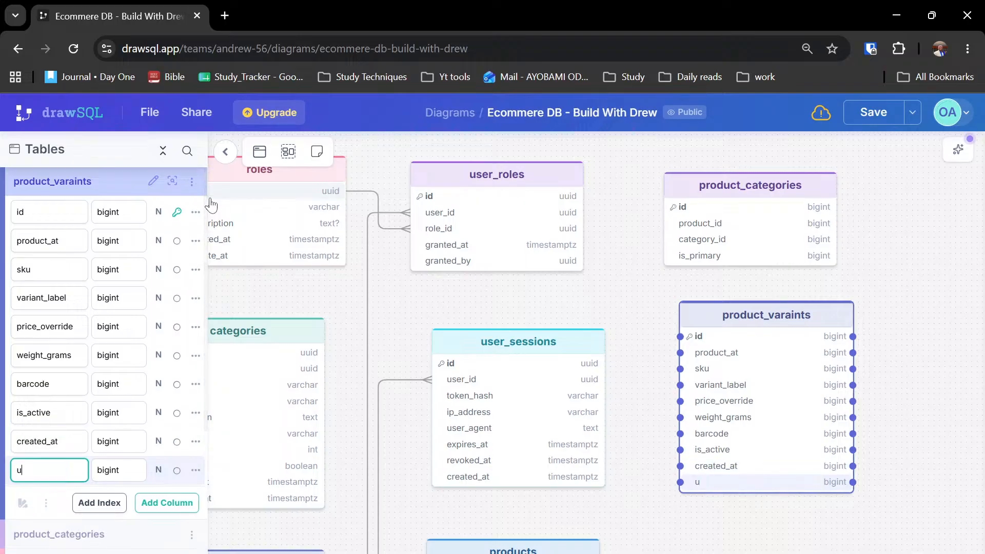
type("pdated_at")
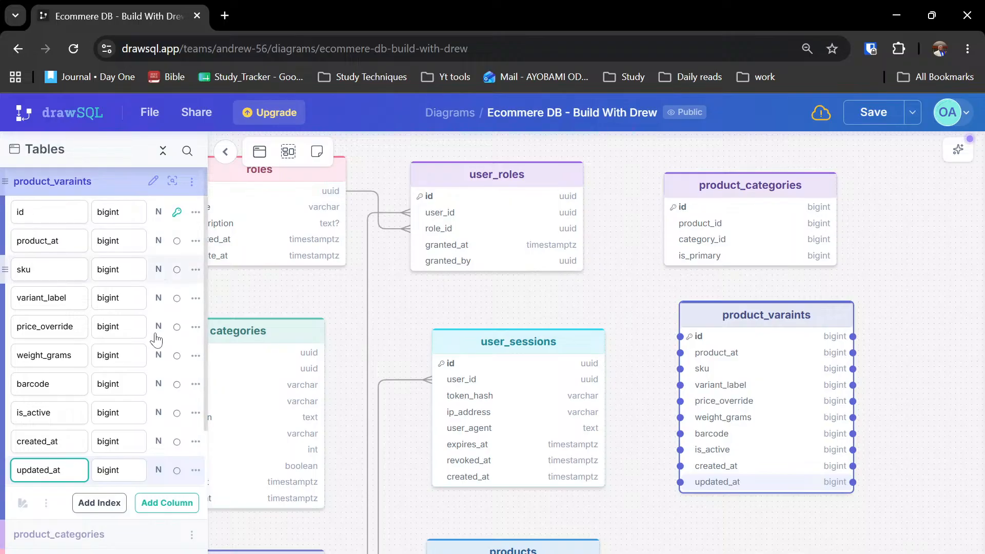
- Set the data type of updated_at and created_at in the product_varaints table to timestamptz
key("Tab")
type("tim")
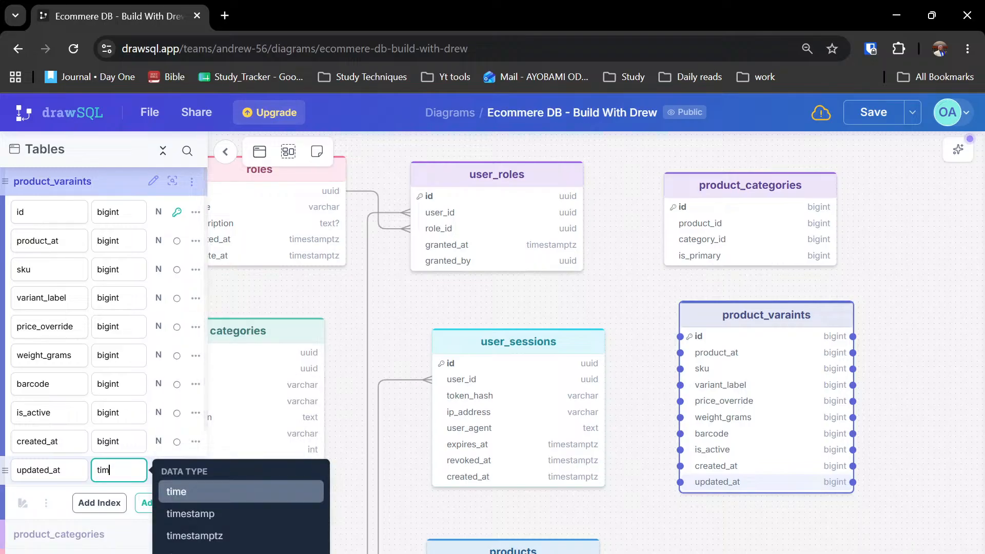
key("Down")
key("Down")
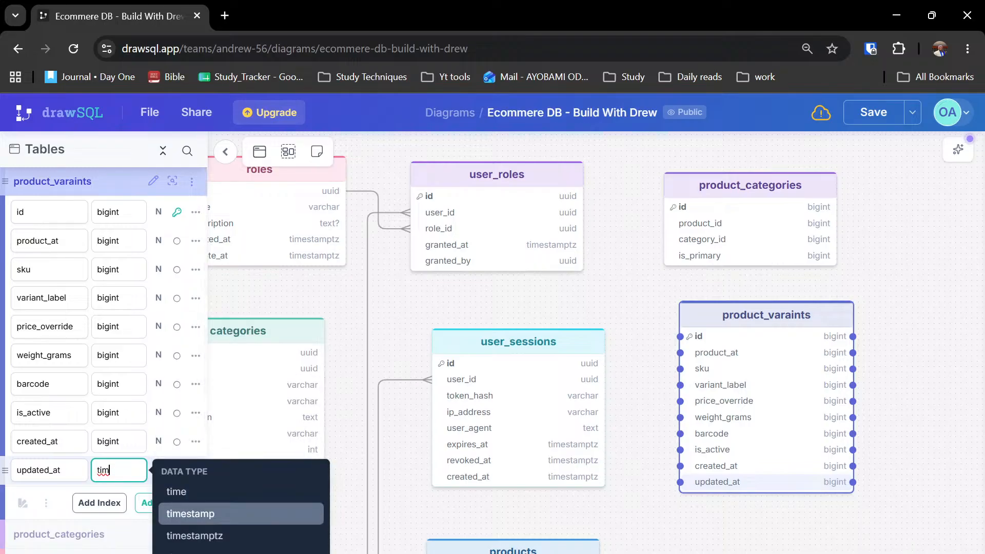
key("Return")
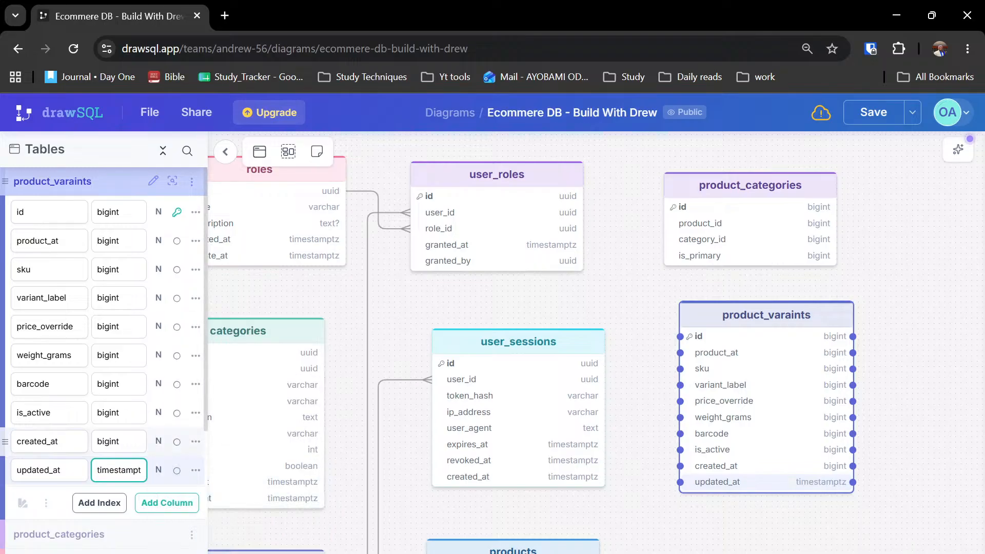
double_click(109, 442)
type("tim")
key("Down")
key("Down")
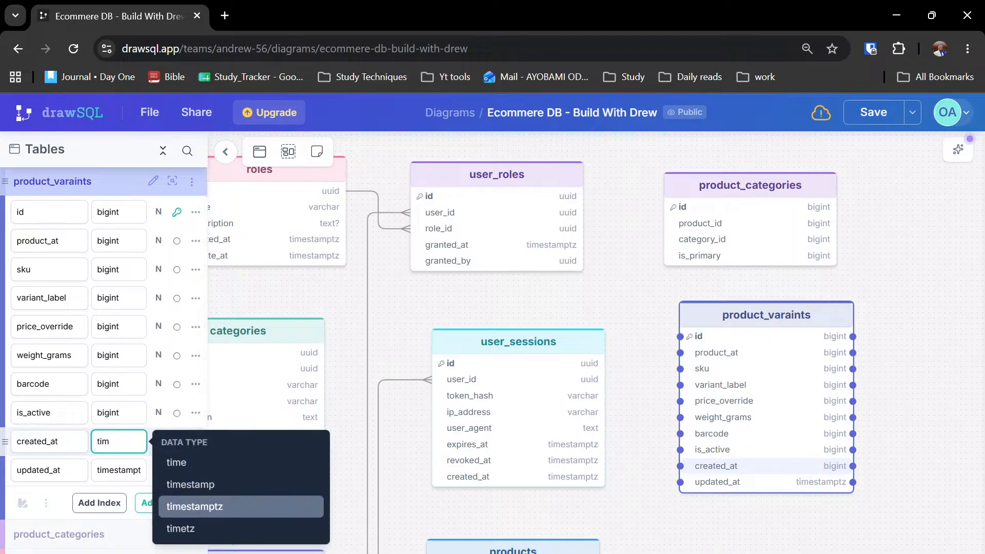
key("Return")
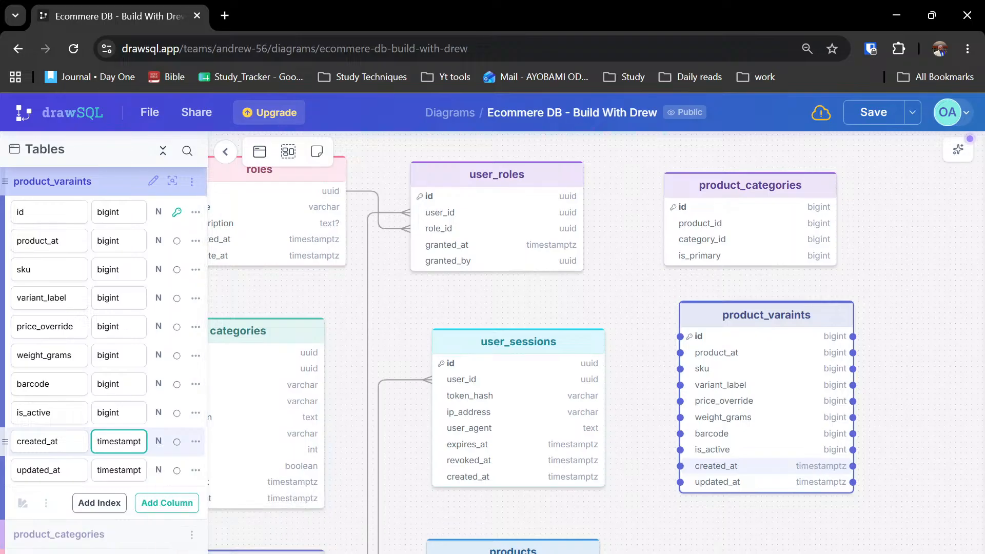
- Set the data type of is_active to boolean and barcode to varchar in the product_varaints table
double_click(109, 413)
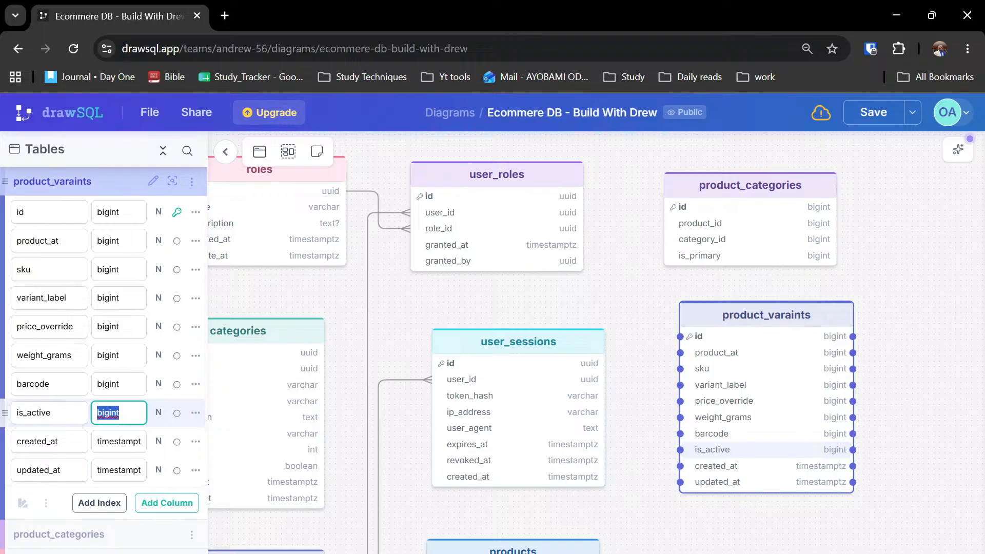
type("bo")
key("Return")
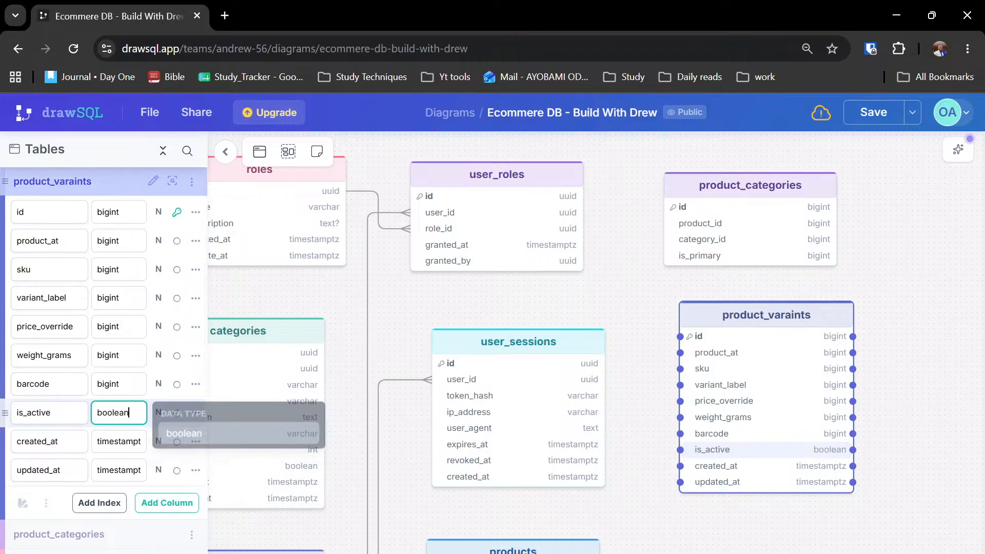
double_click(109, 384)
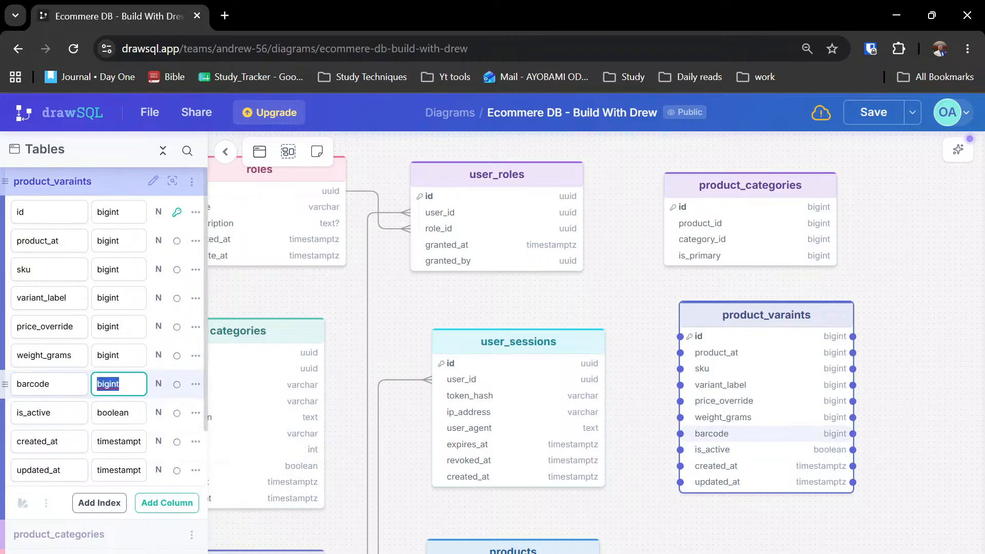
type("va")
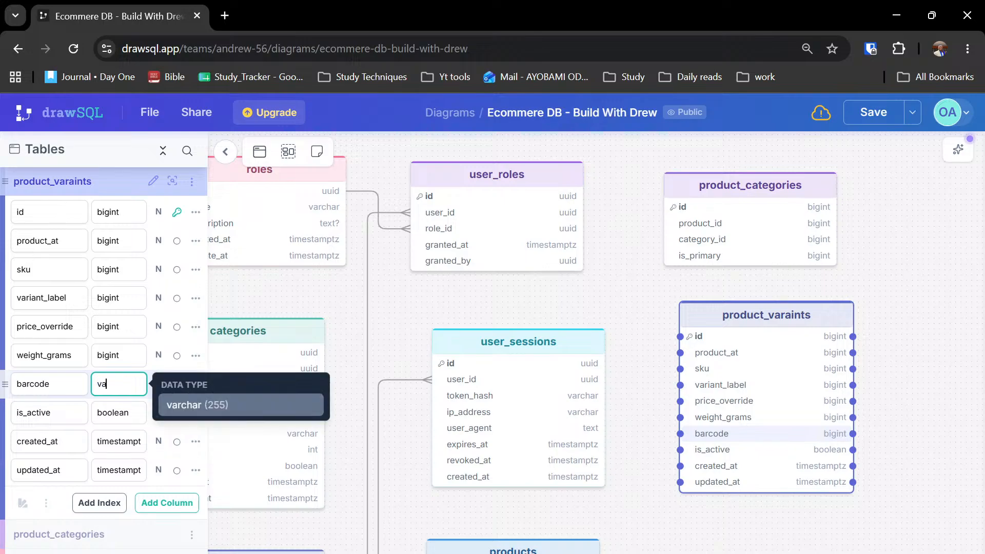
key("Return")
- Set the data type of weight_grams to int and price_override to decimal in the product_varaints table
double_click(109, 355)
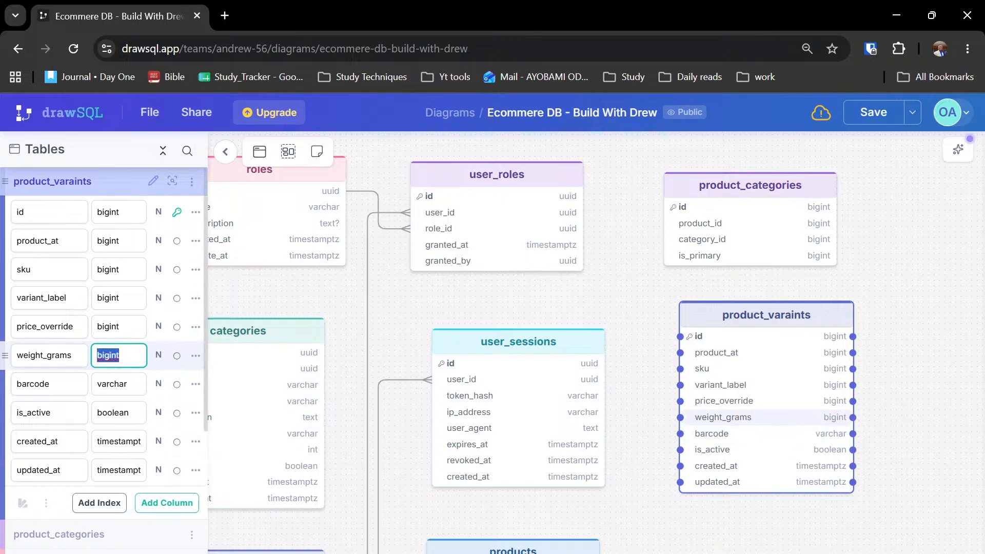
key("BackSpace")
type("bigint")
key("Return")
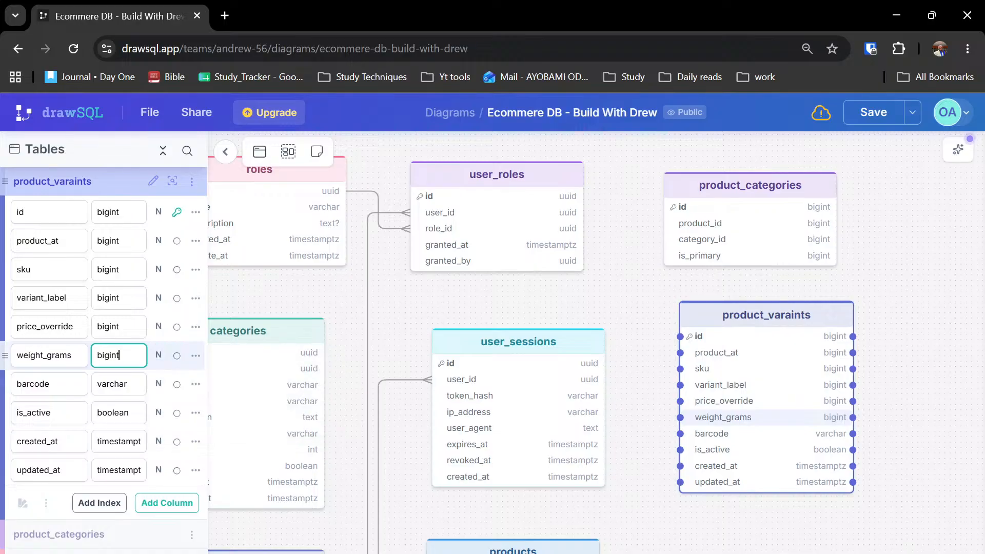
key("ctrl+a")
type("int")
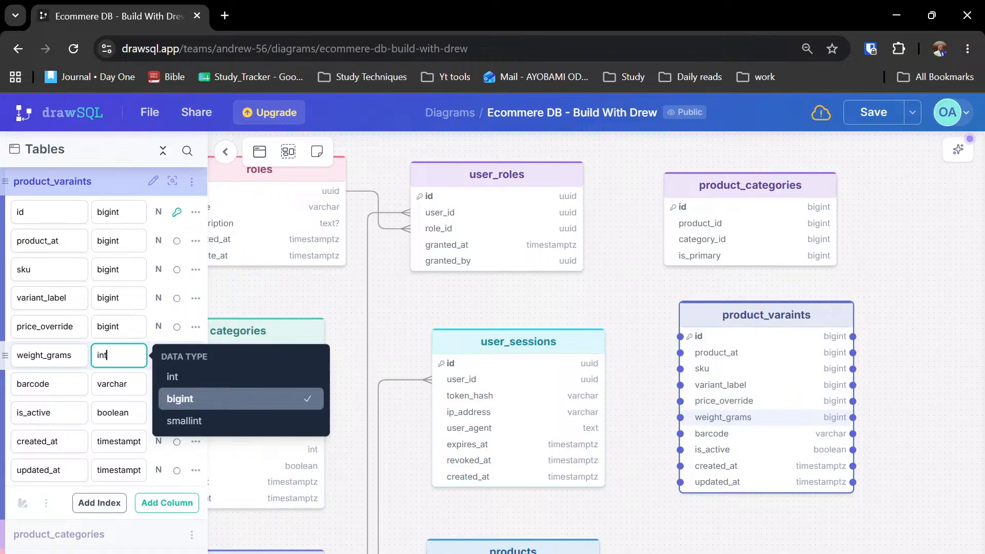
left_click(249, 378)
double_click(108, 326)
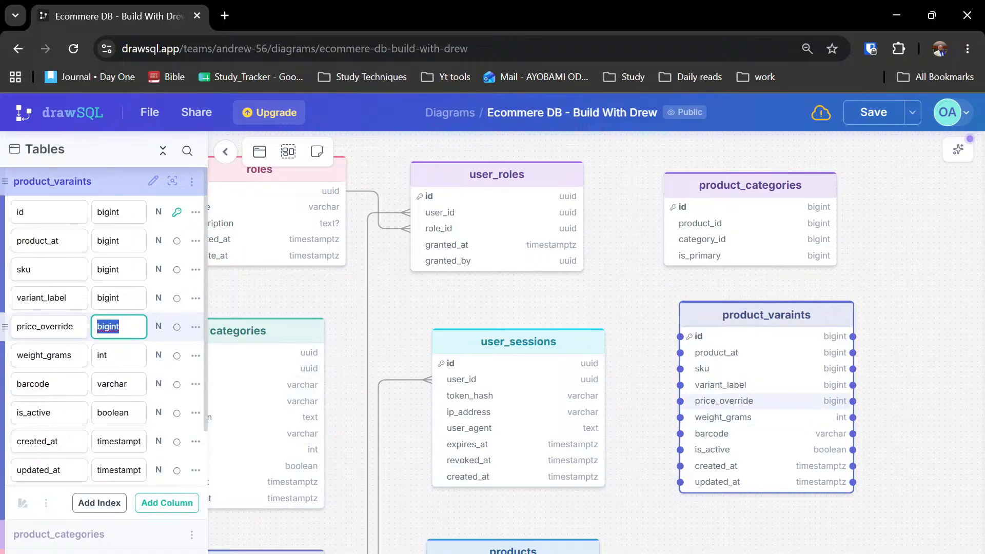
type("de")
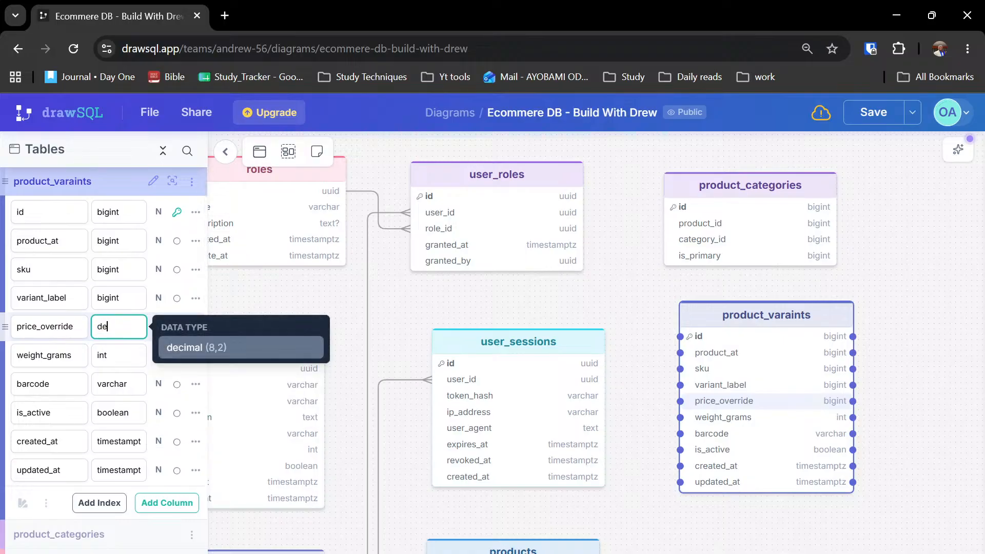
key("Return")
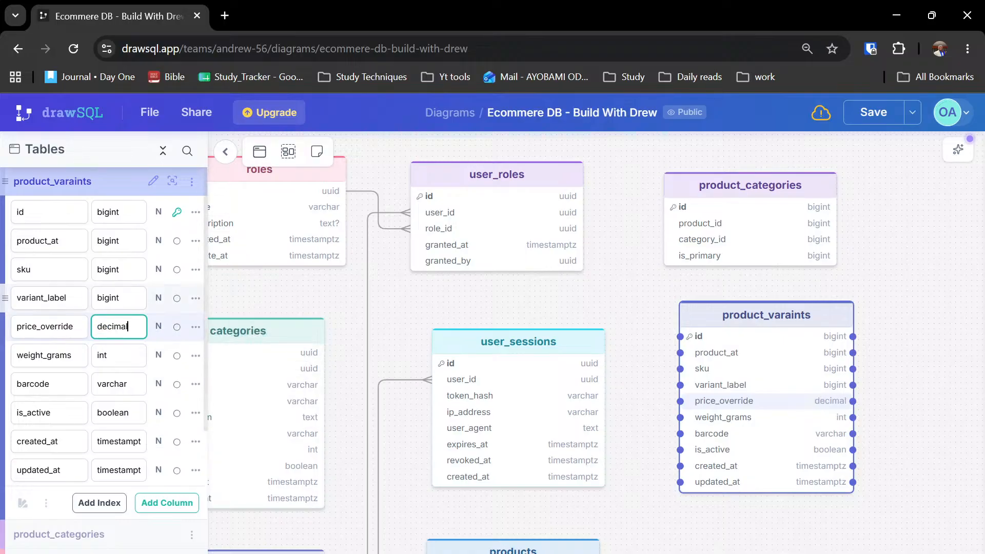
- Set the data type of variant_label and sku in the product_varaints table to varchar
double_click(108, 298)
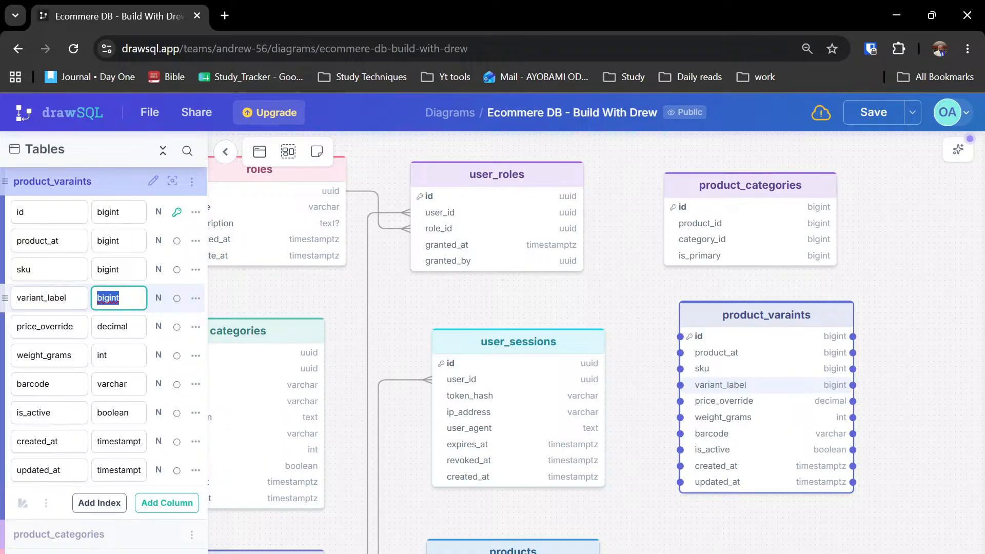
type("va")
key("Return")
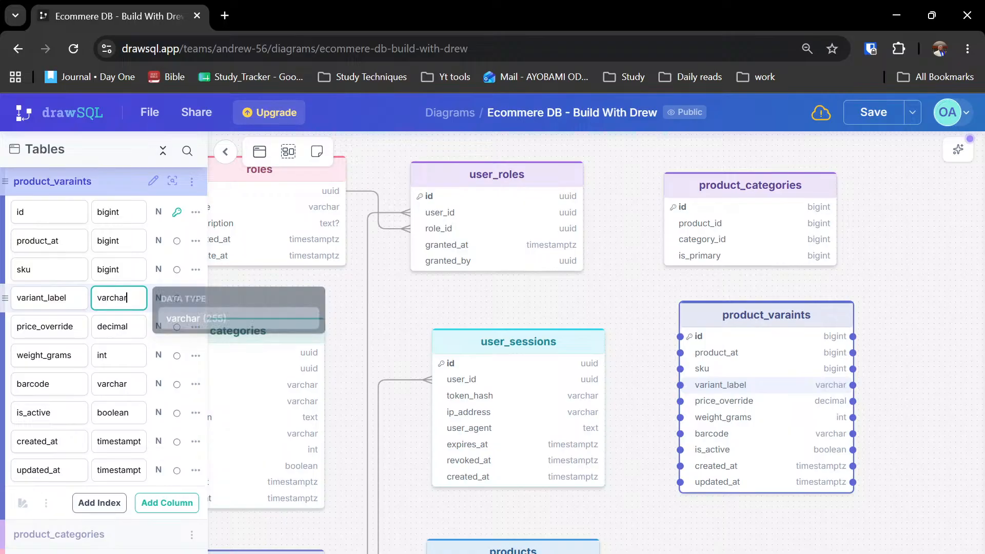
left_click(118, 269)
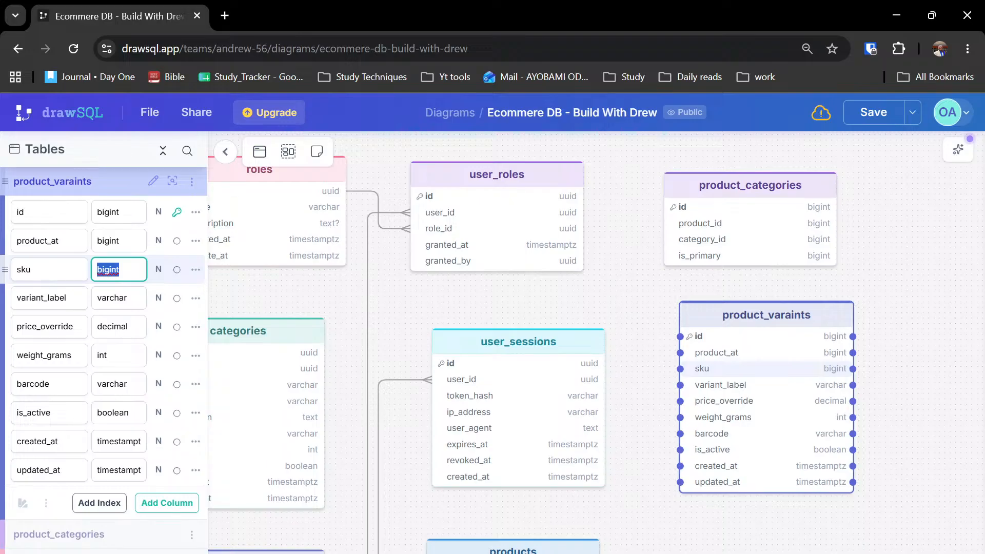
type("var")
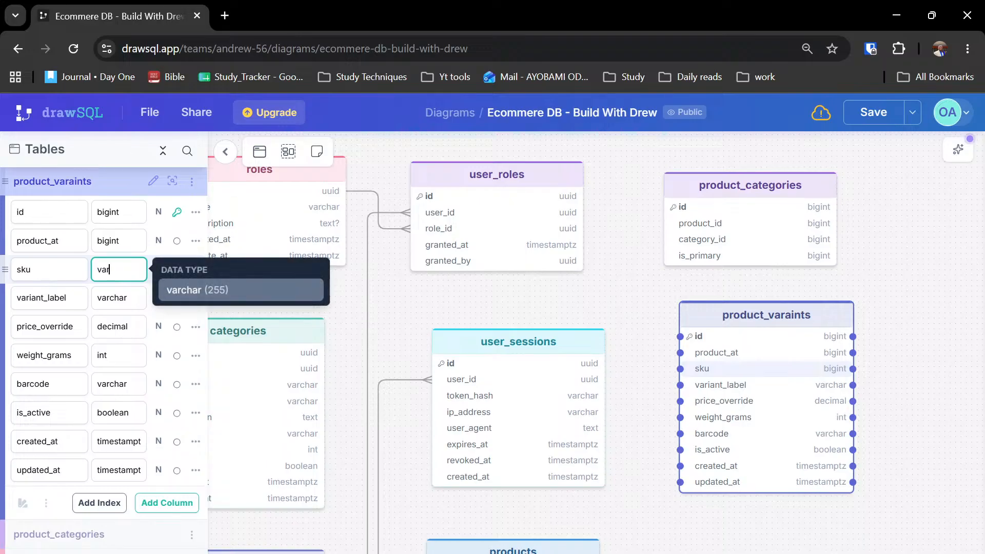
key("Return")
- Rename the product_at column of product_varaints to product_id and set its data type to uuid
left_click(62, 241)
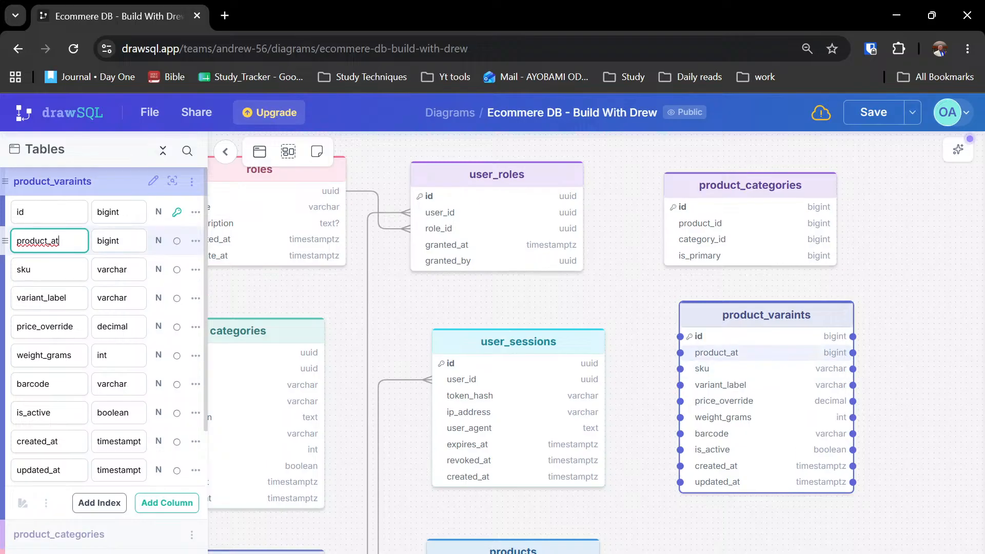
key("BackSpace")
key("BackSpace")
type("id")
key("Tab")
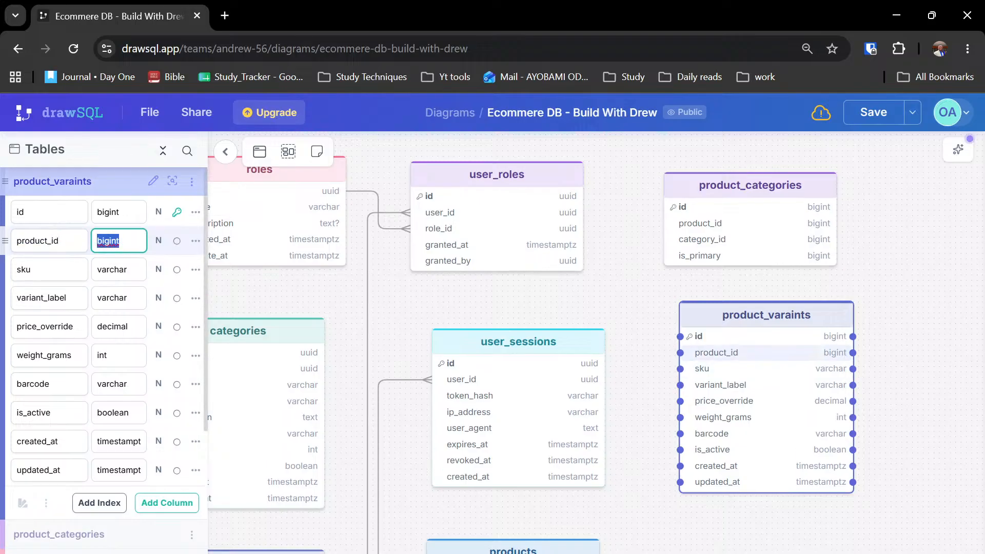
type("uuid")
key("Return")
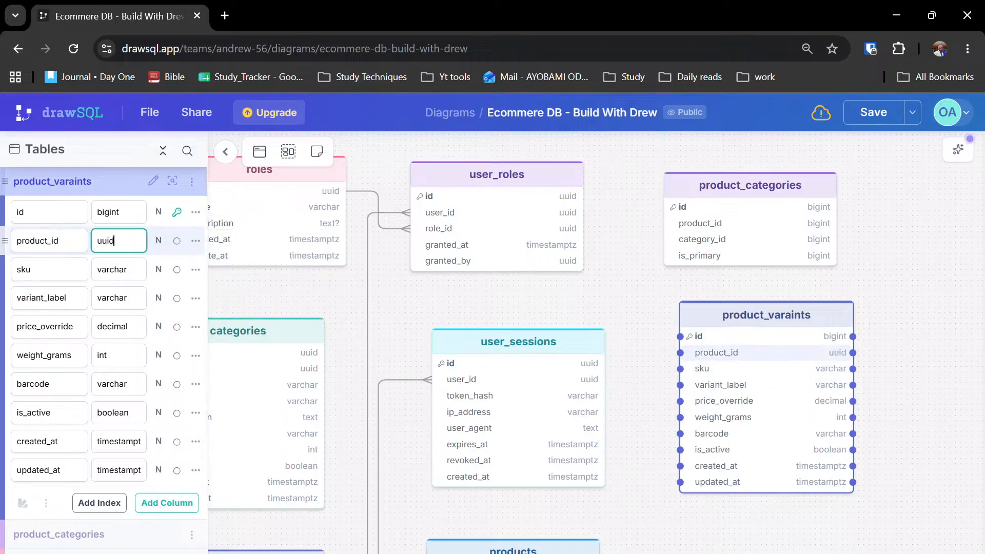
- Set the data type of the id column in the product_varaints table to uuid
double_click(109, 212)
type("uuid")
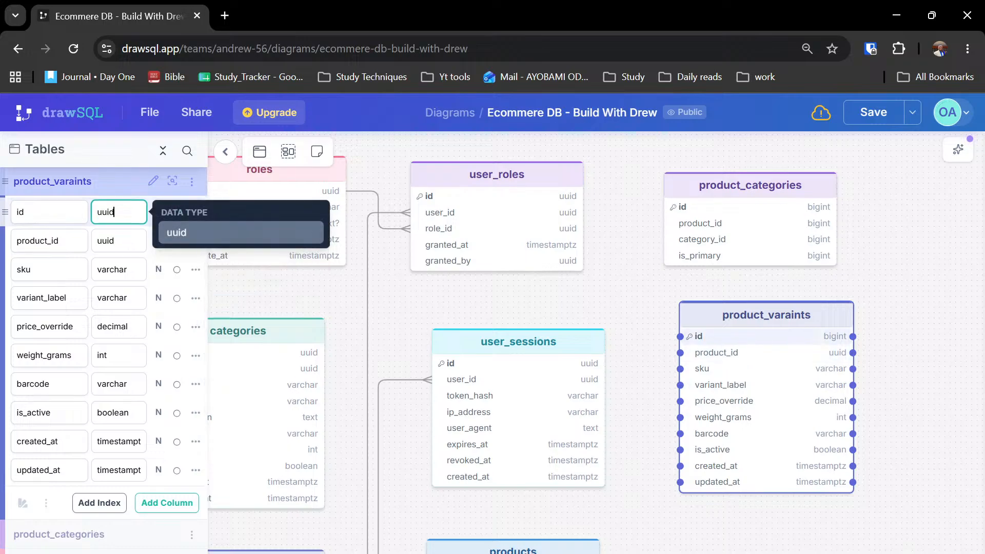
key("Return")
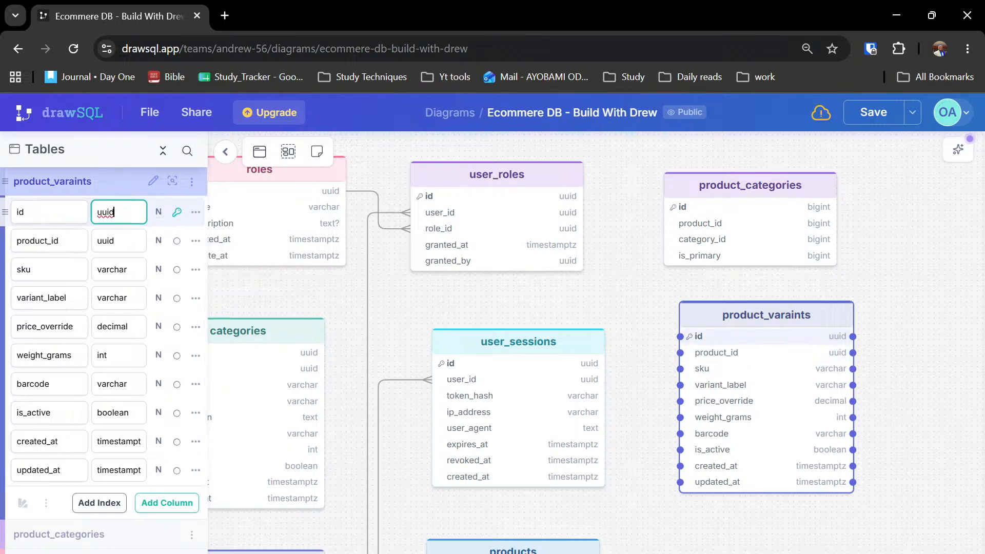
- Set the data type of is_primary in the product_categories table to boolean
left_click(703, 201)
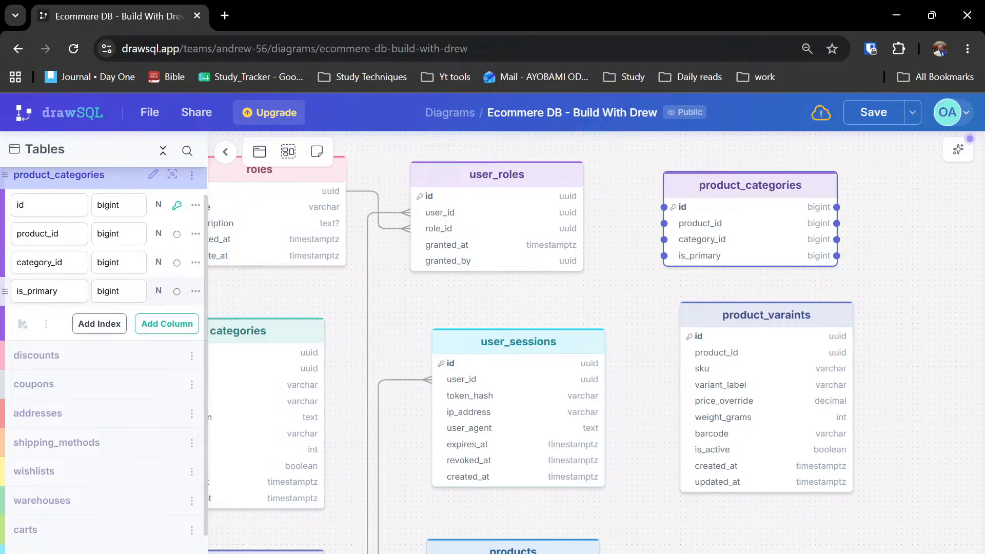
double_click(109, 292)
type("boolean")
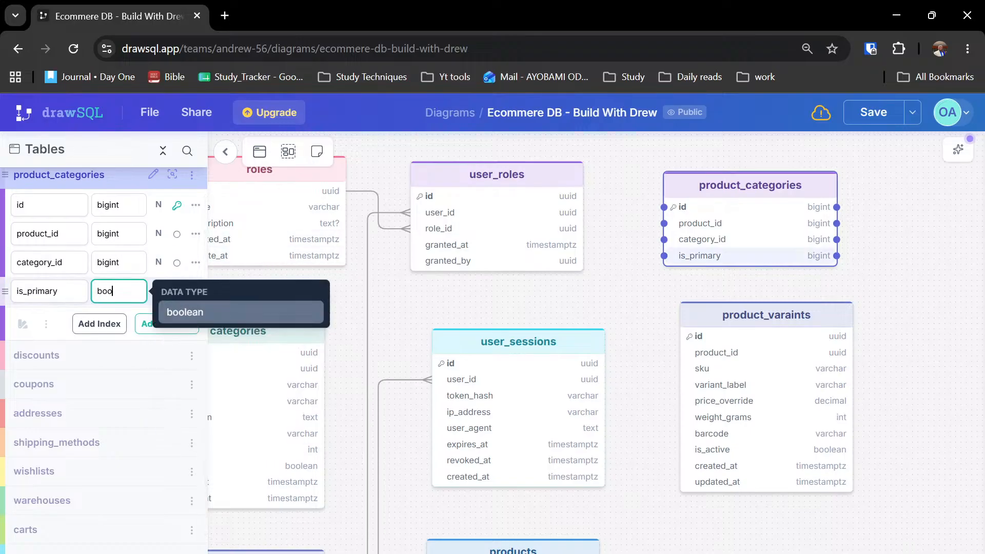
key("Return")
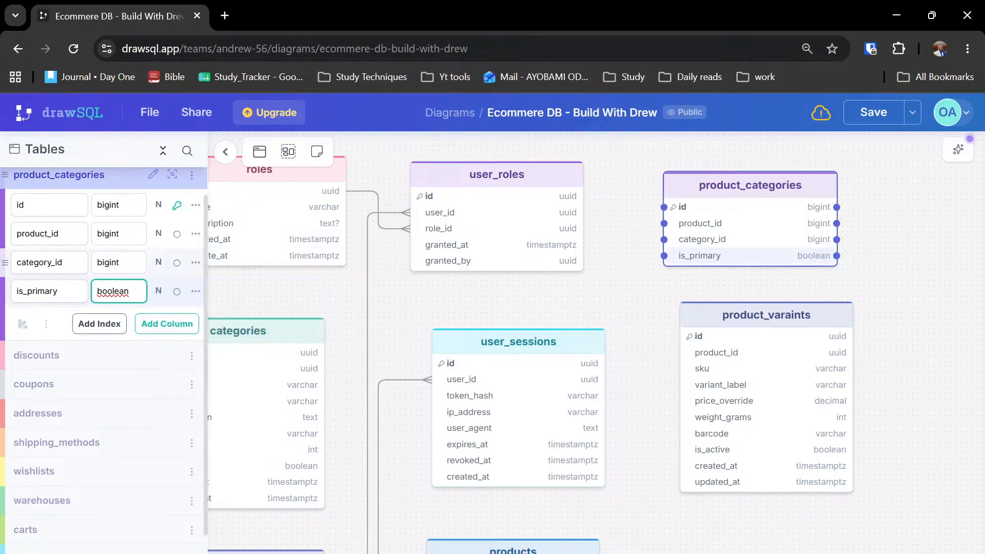
- Set the data type of category_id and product_id in the product_categories table to uuid
double_click(108, 262)
type("uuid")
key("Return")
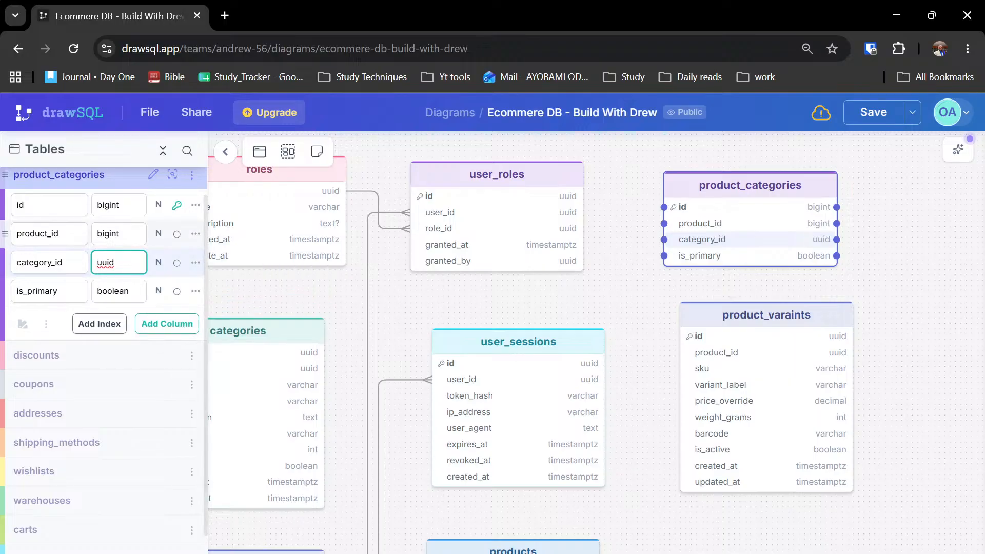
double_click(108, 234)
type("uu")
key("Return")
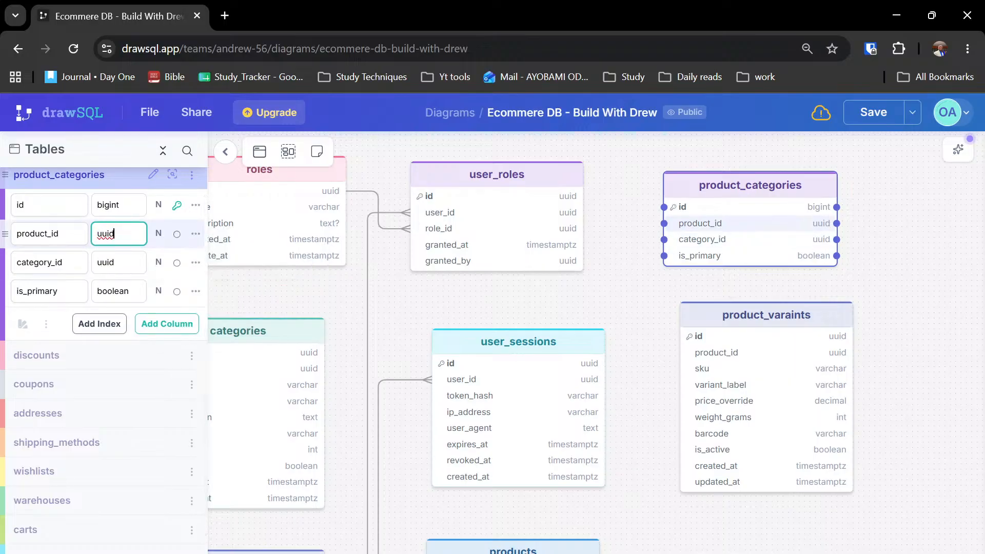
- Set the data type of the id column in the product_categories table to uuid
double_click(109, 206)
type("ui")
key("Escape")
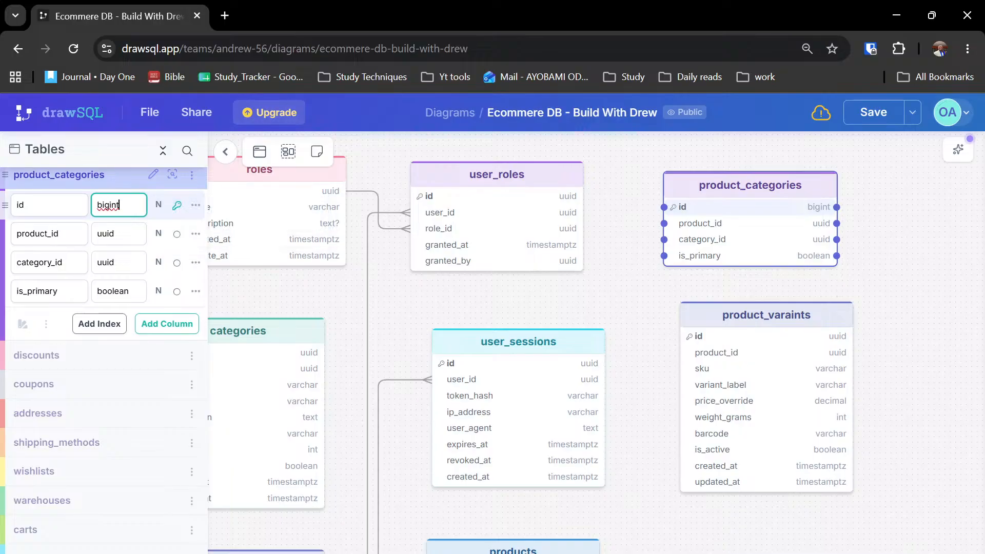
key("BackSpace")
key("BackSpace")
key("BackSpace")
key("BackSpace")
key("BackSpace")
key("BackSpace")
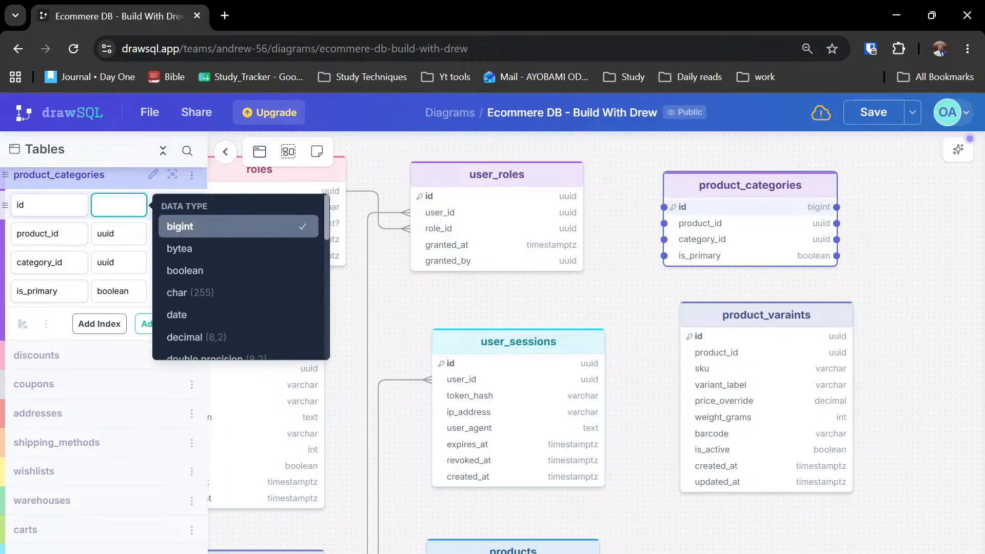
type("ui")
key("Return")
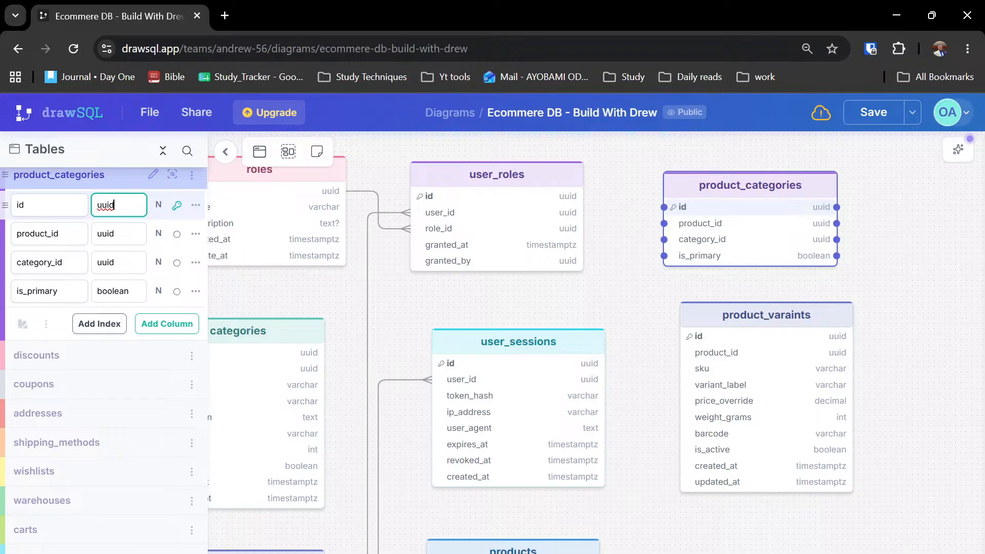
- Link the categories table's id to category_id in product_categories with a 1:N relationship
left_click(625, 284)
left_click_drag(617, 285, 660, 294)
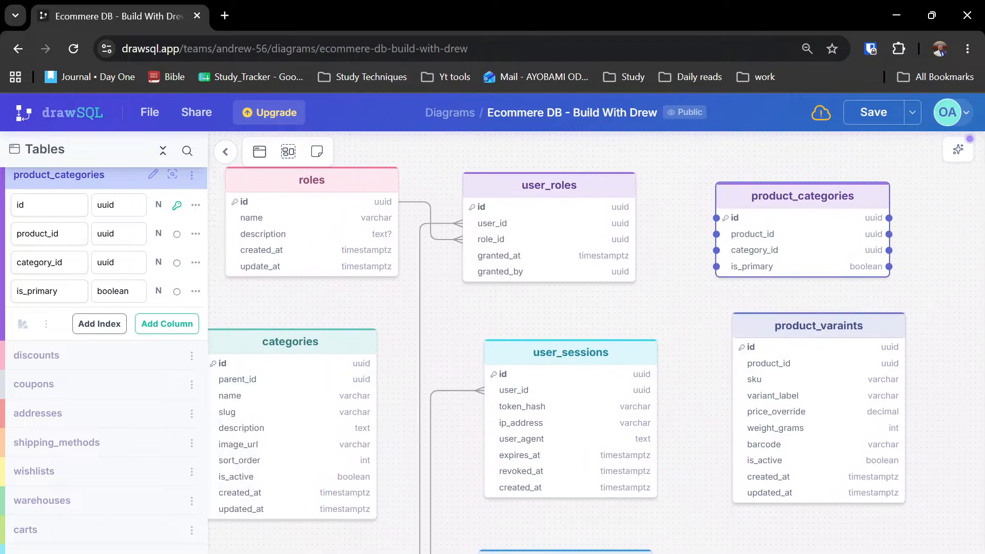
left_click(376, 365)
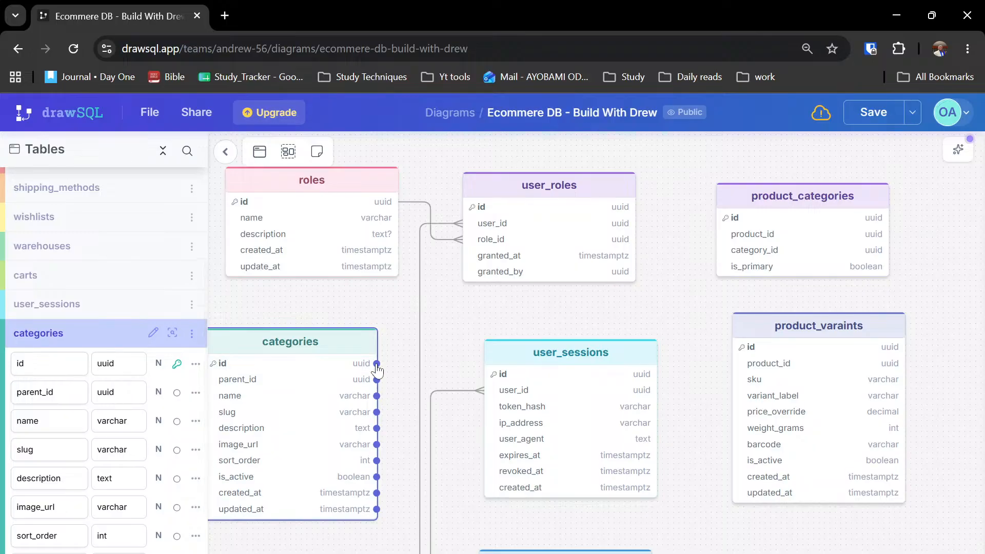
mouse_move(377, 365)
left_mouse_down()
mouse_move(443, 358)
mouse_move(438, 349)
mouse_move(389, 369)
left_mouse_up()
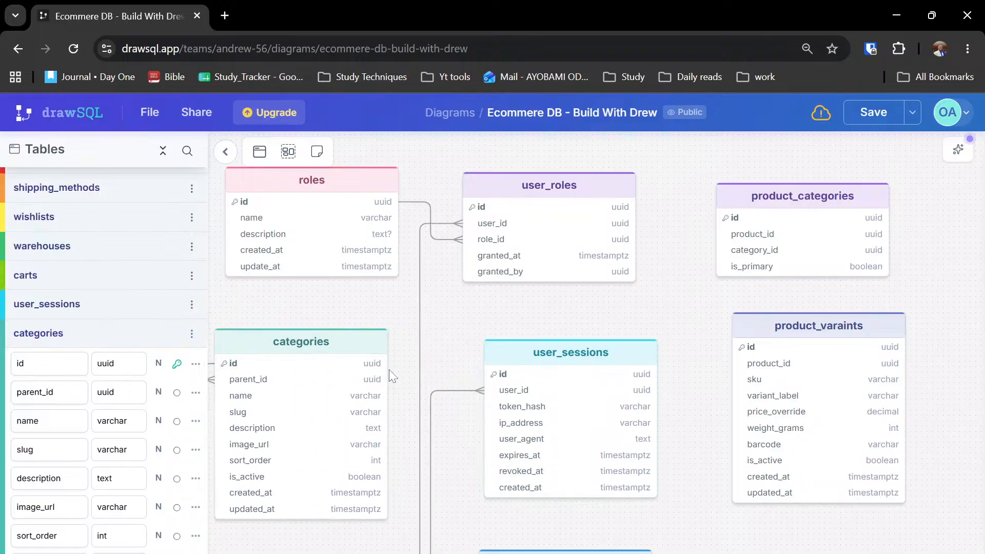
left_click(389, 369)
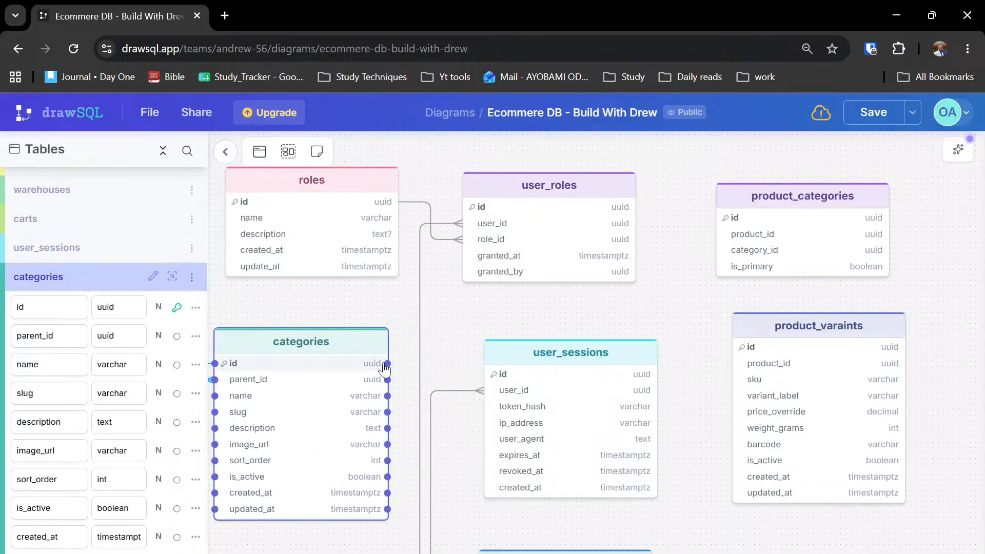
left_click_drag(389, 364, 742, 256)
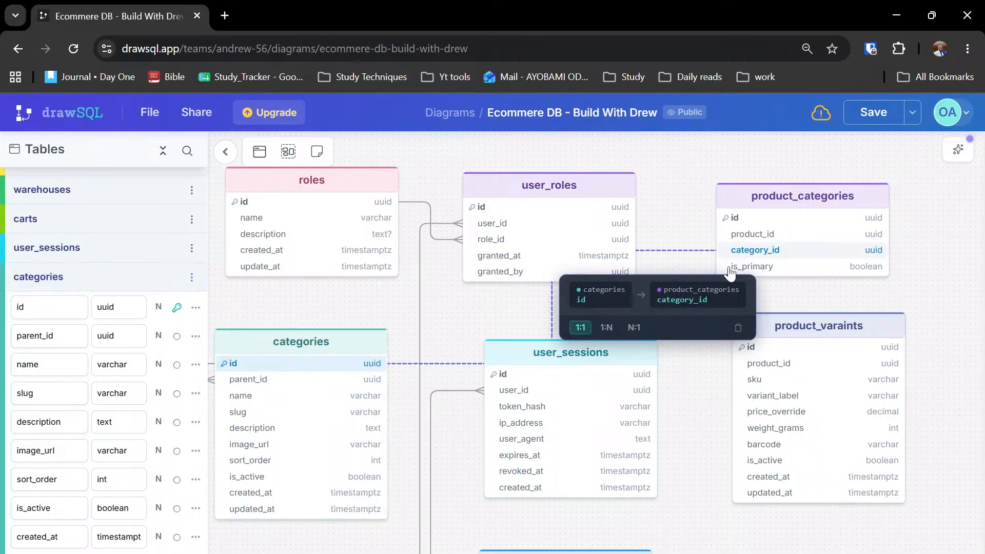
left_click(608, 329)
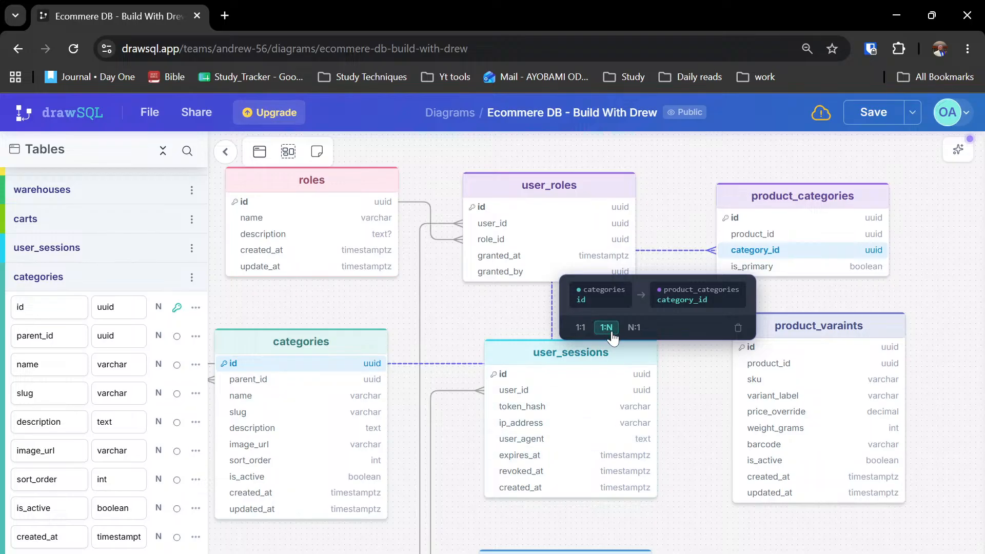
left_click(671, 532)
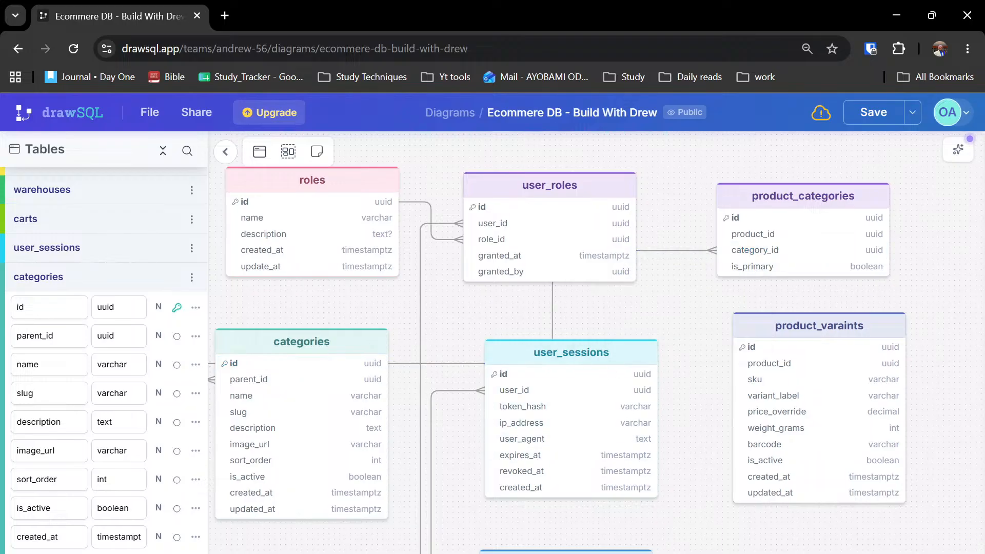
- Link the products table's id to product_id in product_categories with a 1:N relationship
left_click_drag(631, 553, 721, 234)
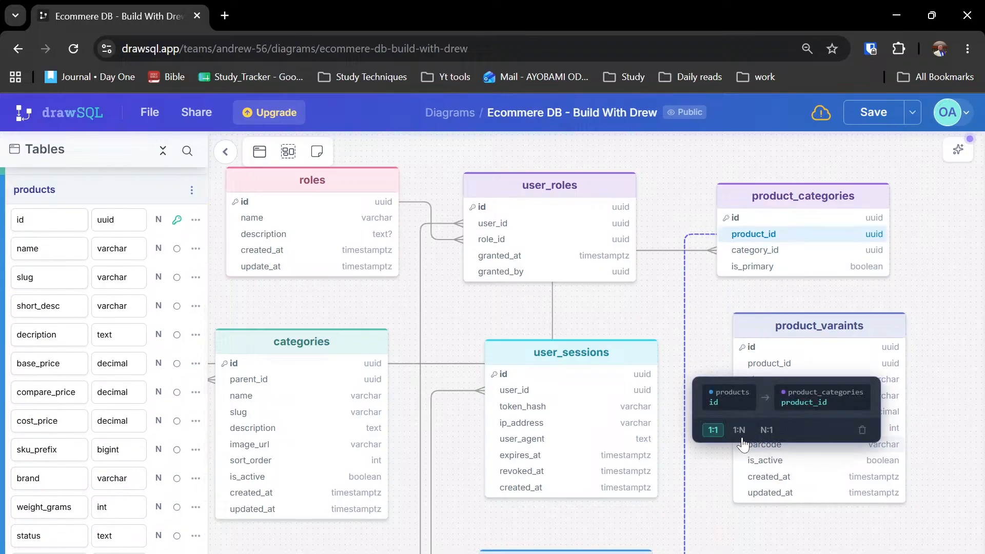
left_click(739, 431)
left_click(713, 483)
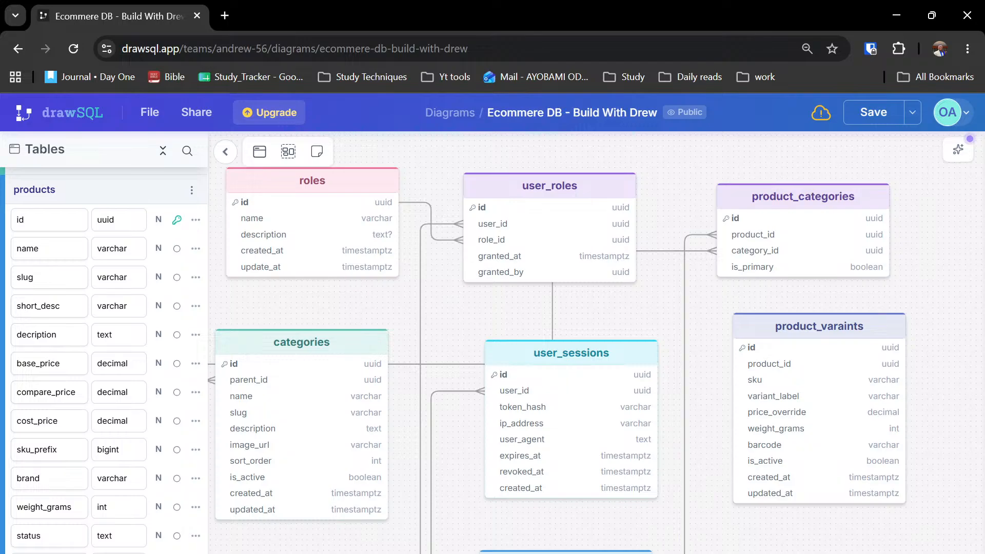
- Link the products table's id to product_id in product_varaints with a 1:N relationship
left_click(627, 553)
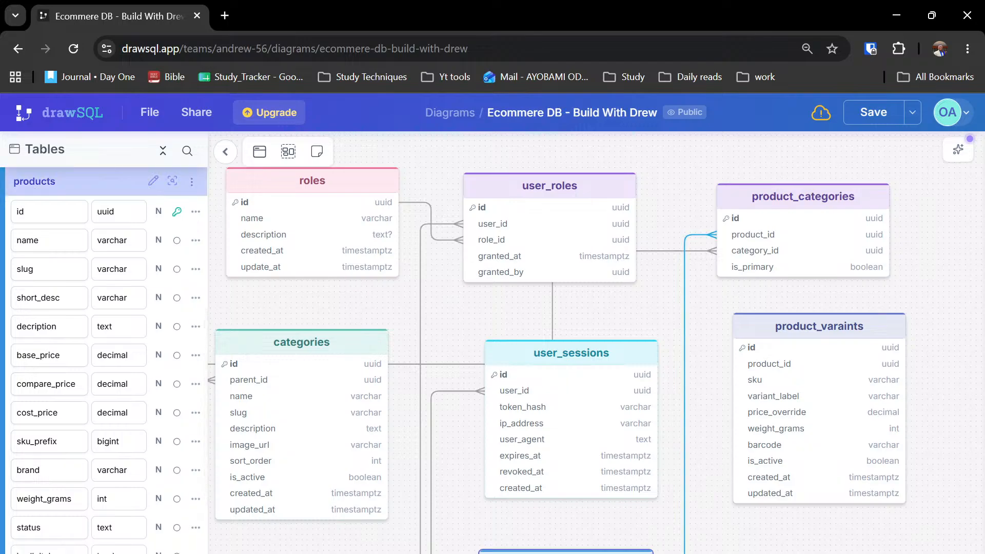
left_click_drag(627, 553, 752, 375)
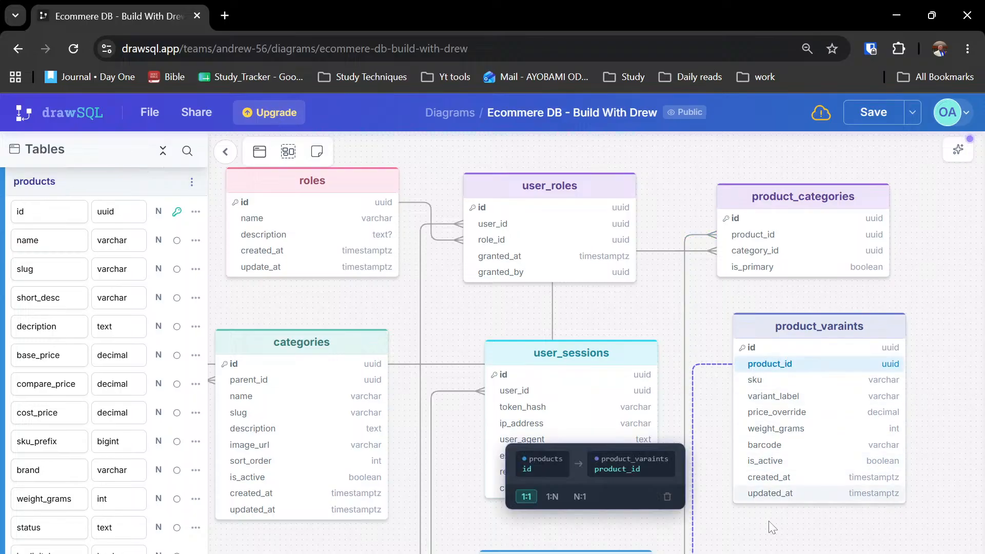
left_click(549, 497)
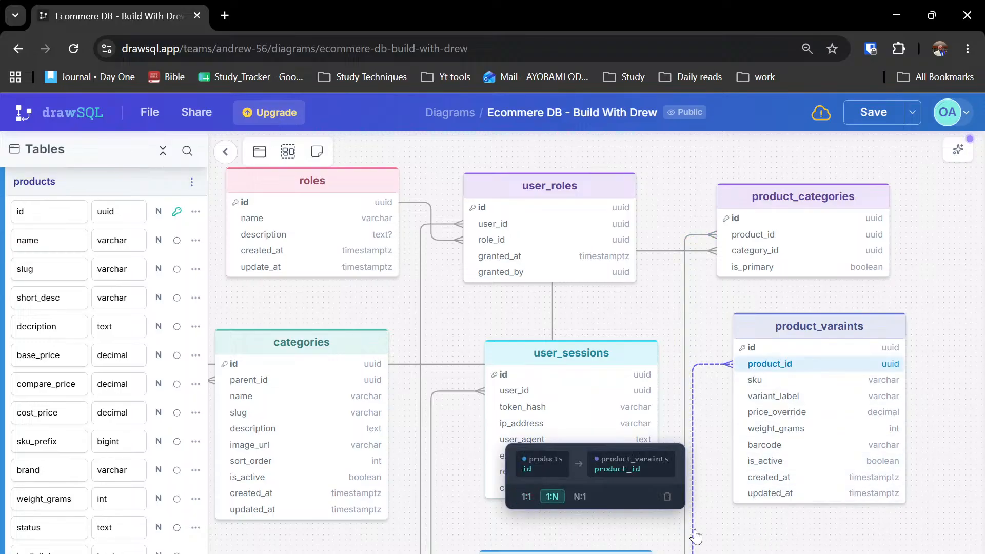
left_click(721, 531)
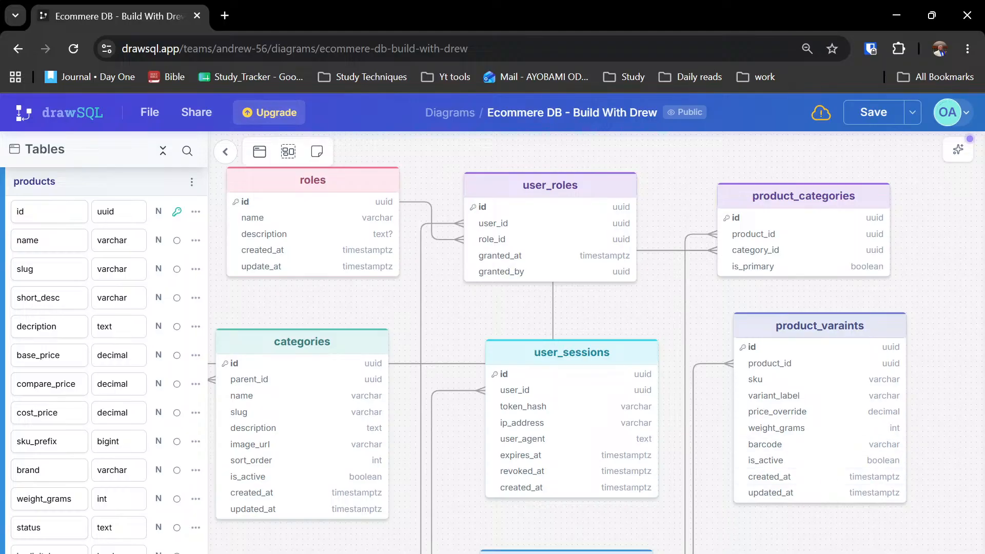
- Try to add a new table below product_varaints and decline the plan upgrade
scroll(802, 525, "down", 1)
scroll(802, 525, "right", 1)
scroll(764, 500, "down", 5)
scroll(765, 500, "right", 5)
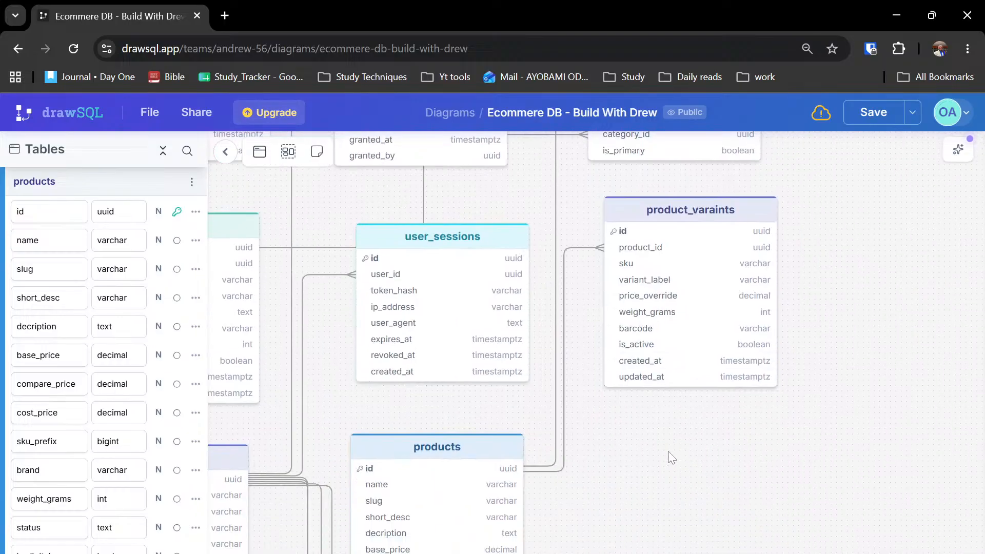
left_click(259, 152)
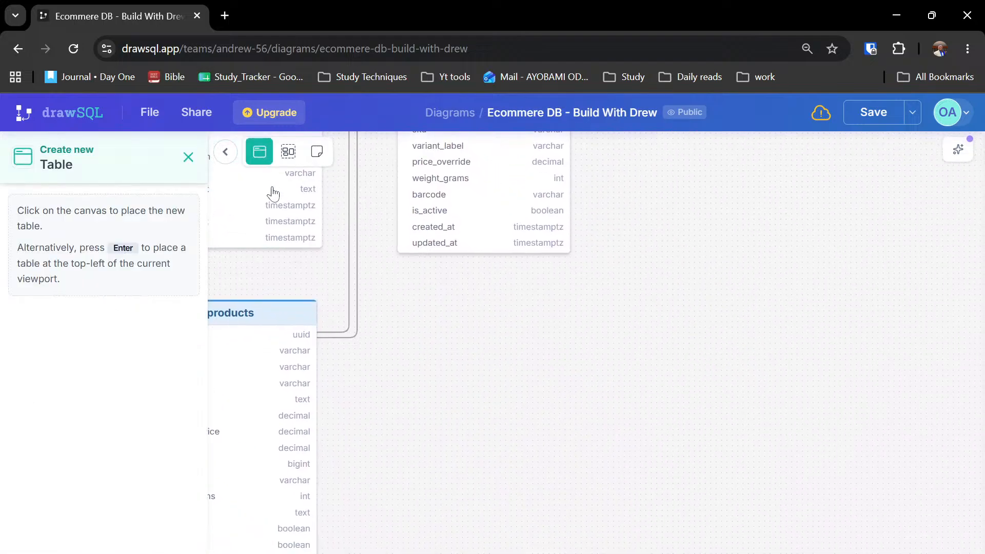
left_click(430, 292)
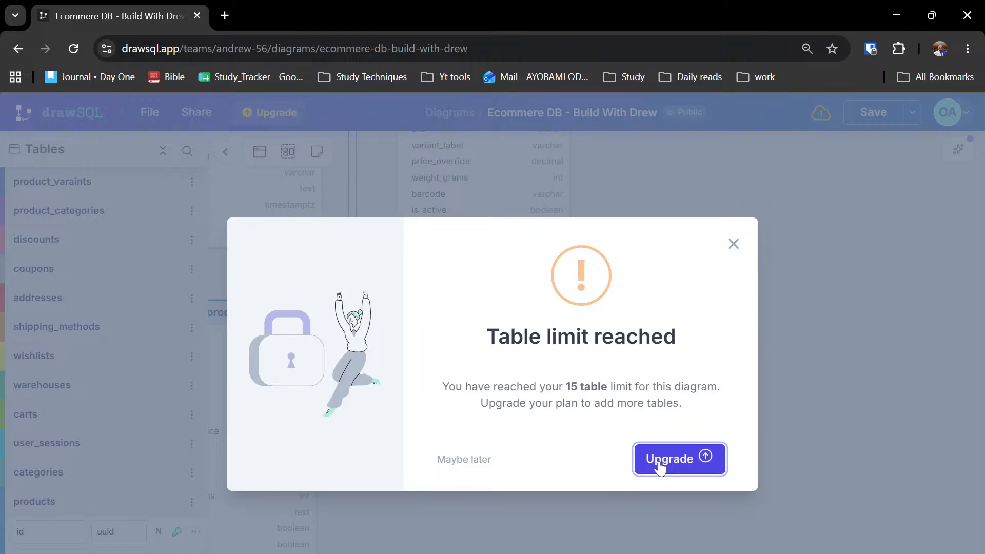
left_click(471, 462)
scroll(537, 394, "up", 3)
scroll(537, 394, "left", 4)
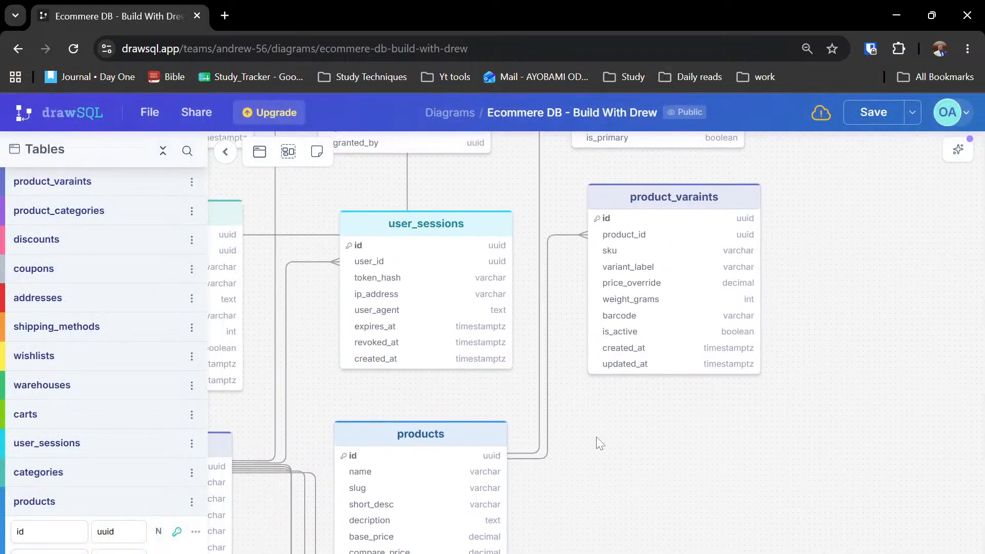
scroll(549, 390, "up", 3)
scroll(549, 390, "left", 2)
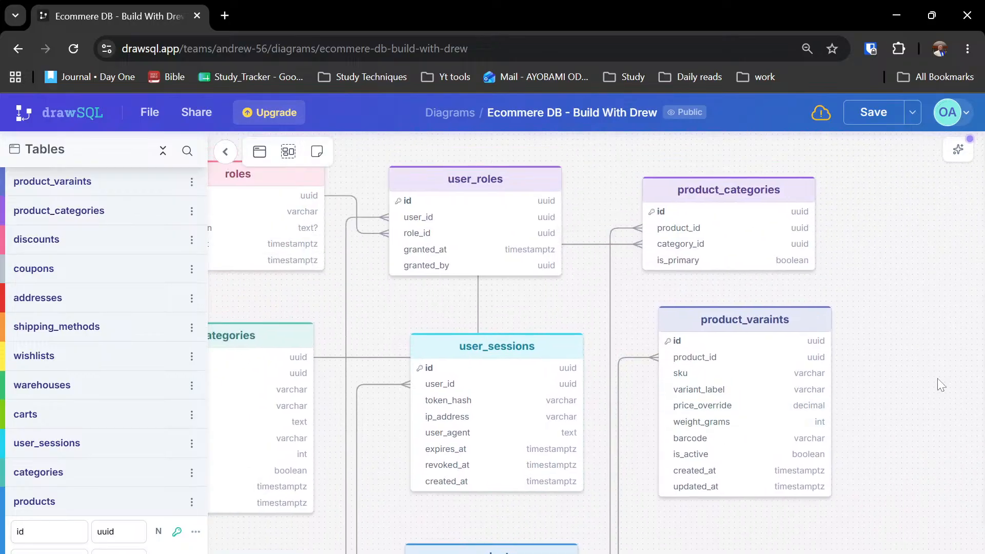
scroll(937, 378, "up", 2)
scroll(937, 377, "left", 1)
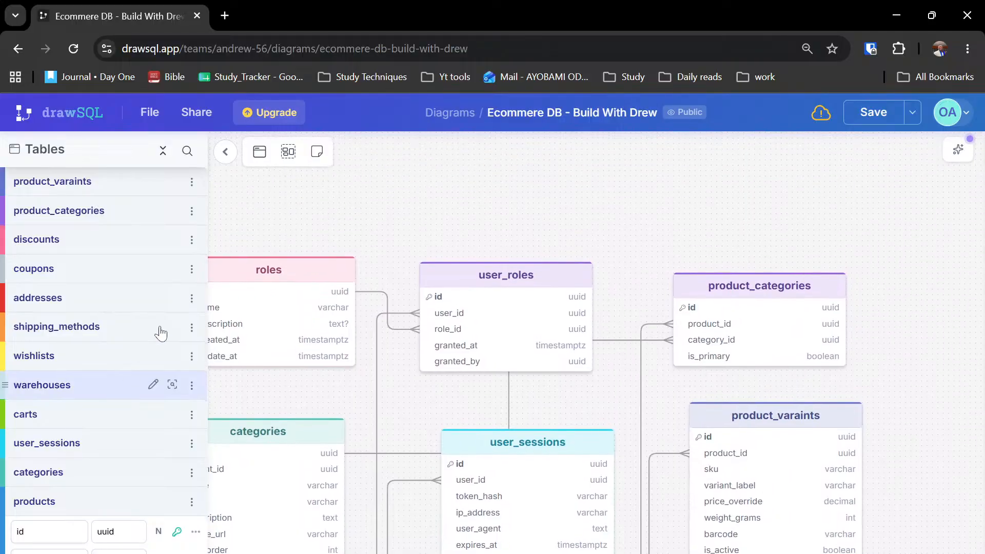
- Switch to the Ecommerce note in Notepad and add product images, inventory and variant_options below orders in the table list
key("alt+Tab")
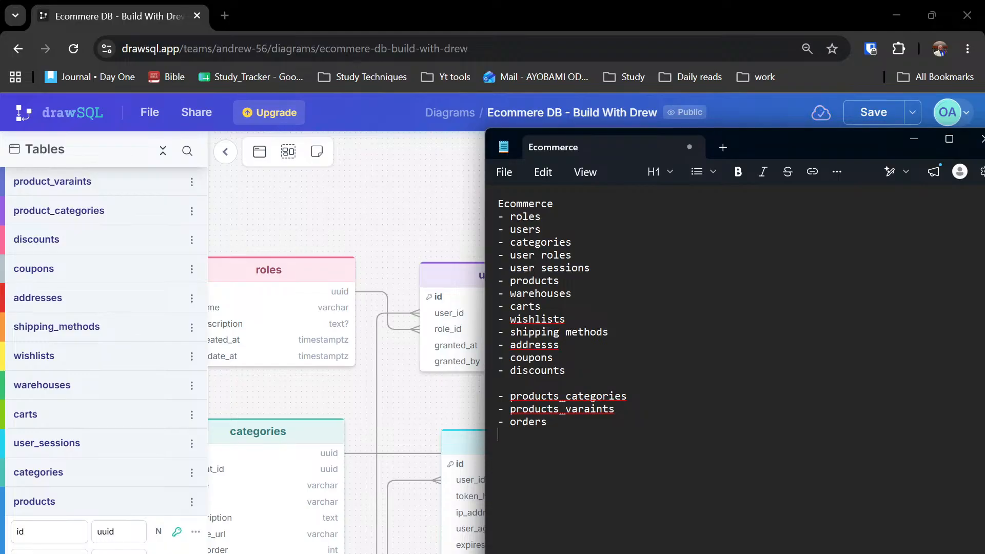
key("Return")
type("product images")
key("Return")
type("inventr")
key("BackSpace")
type("ory - ")
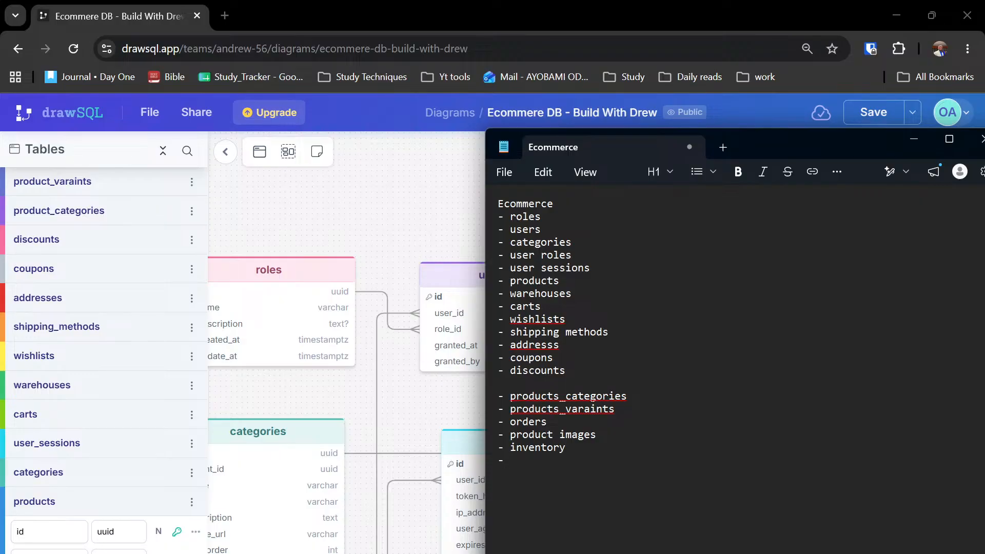
type("variant_options")
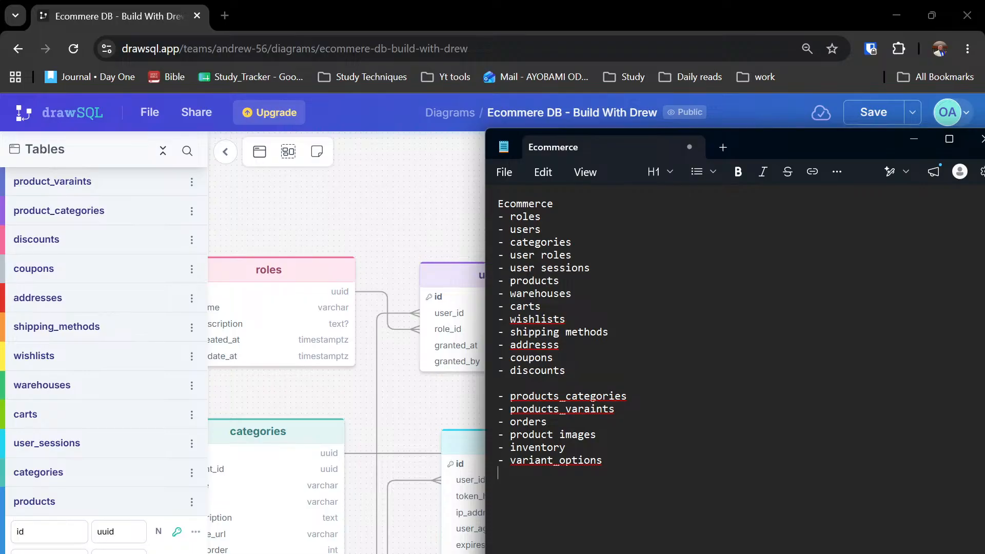
- Add cart items and wishlist_items to the end of the table list
key("Return")
type("-")
type(" cart")
type(" items")
type("with")
key("BackSpace")
key("BackSpace")
key("BackSpace")
key("BackSpace")
type("- with")
key("BackSpace")
key("BackSpace")
type("shlist_ite")
key("BackSpace")
type("ems - ")
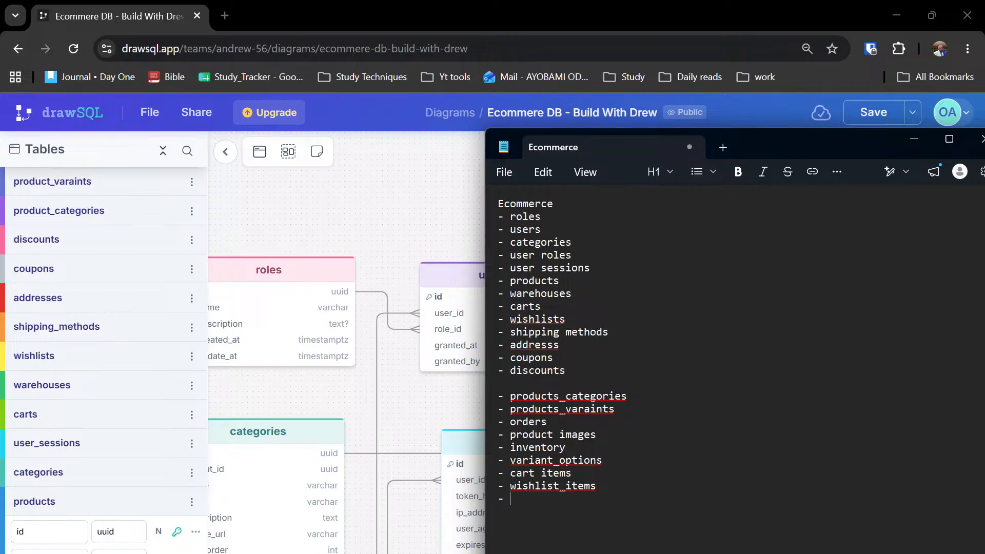
- Add payments, order_items and inventory movements to the end of the table list
type("payment")
type("s")
key("Return")
type("- order_items")
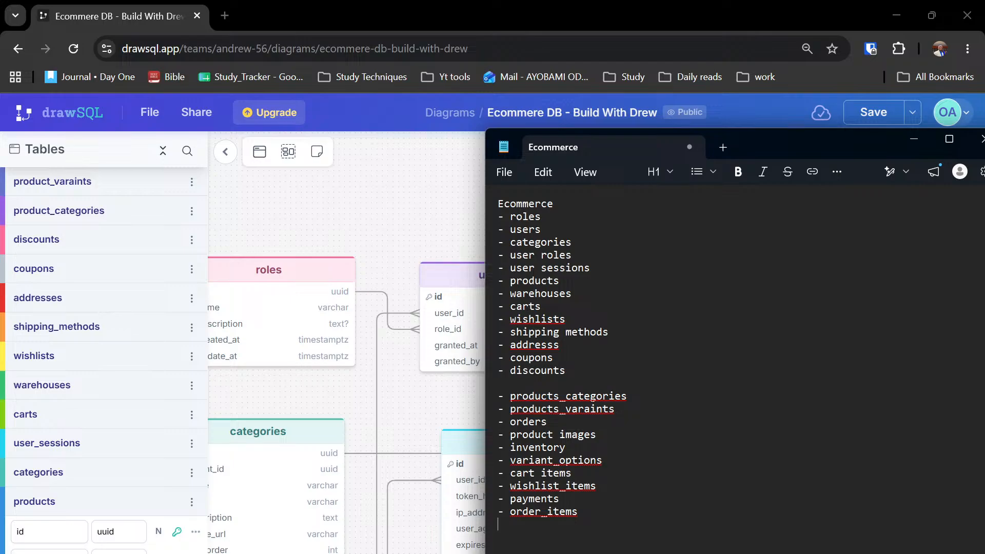
type("- inve")
type("y movements")
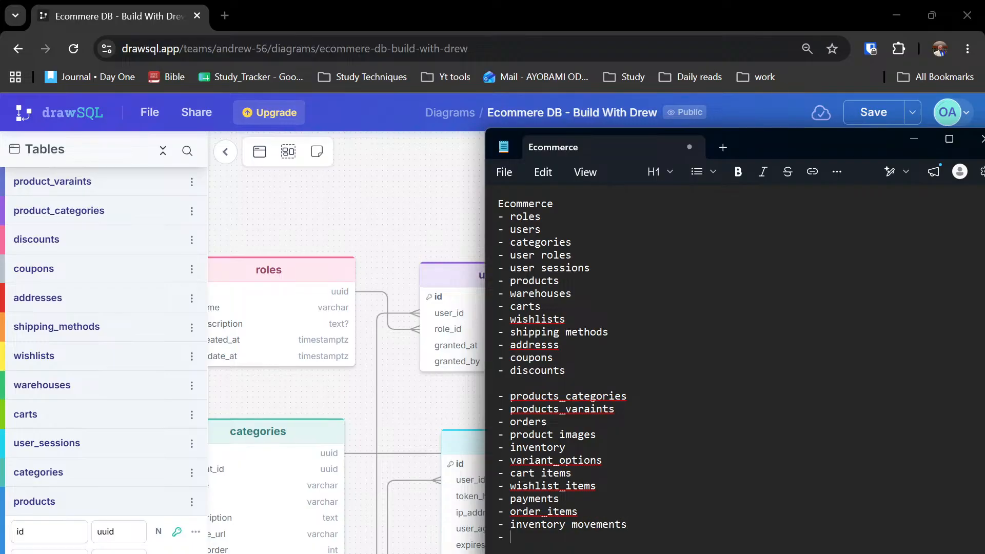
- Add payment transactions and product reviews to the end of the table list
type("pa")
type("ytm")
key("BackSpace")
key("BackSpace")
type("ment")
type("s")
key("BackSpace")
type("transactions ")
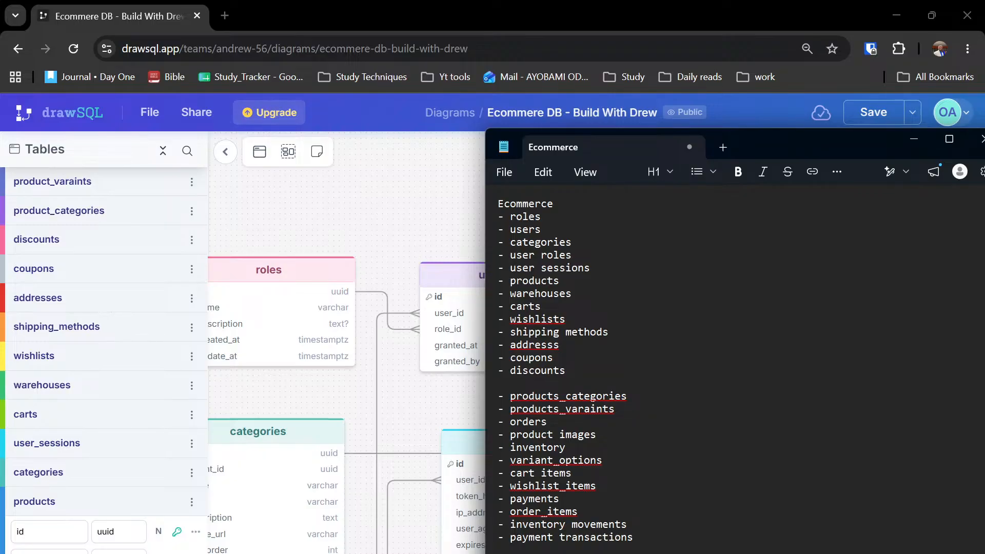
type("- product reviews")
- Regroup the list so products_categories and products_varaints directly follow discounts, and select the separate group starting with orders
key("Return")
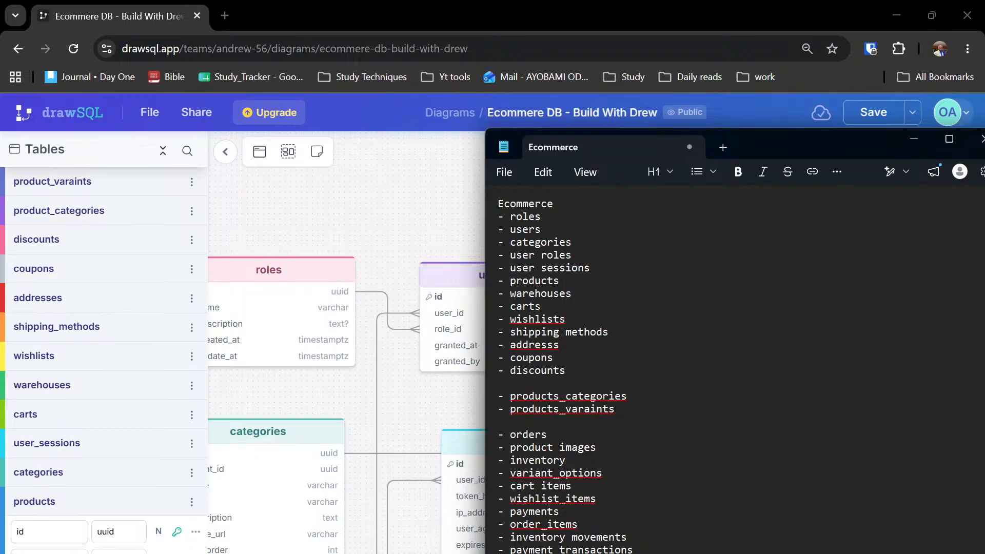
key("BackSpace")
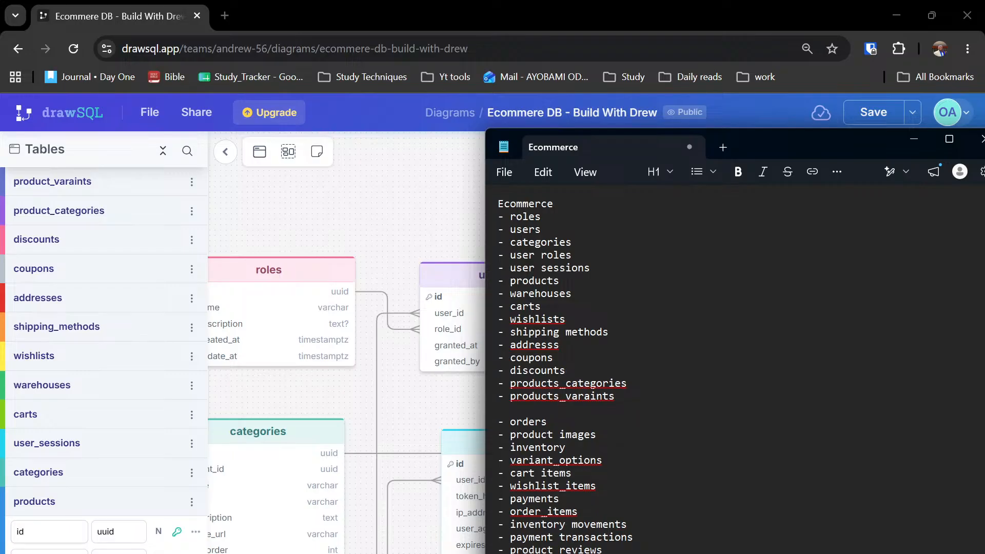
left_click_drag(501, 409, 610, 553)
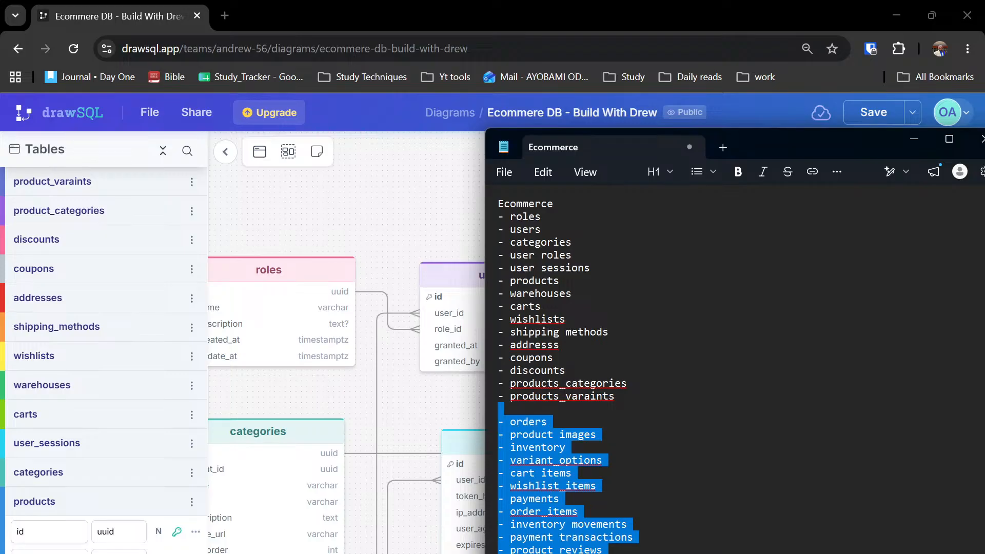
left_click_drag(796, 155, 664, 156)
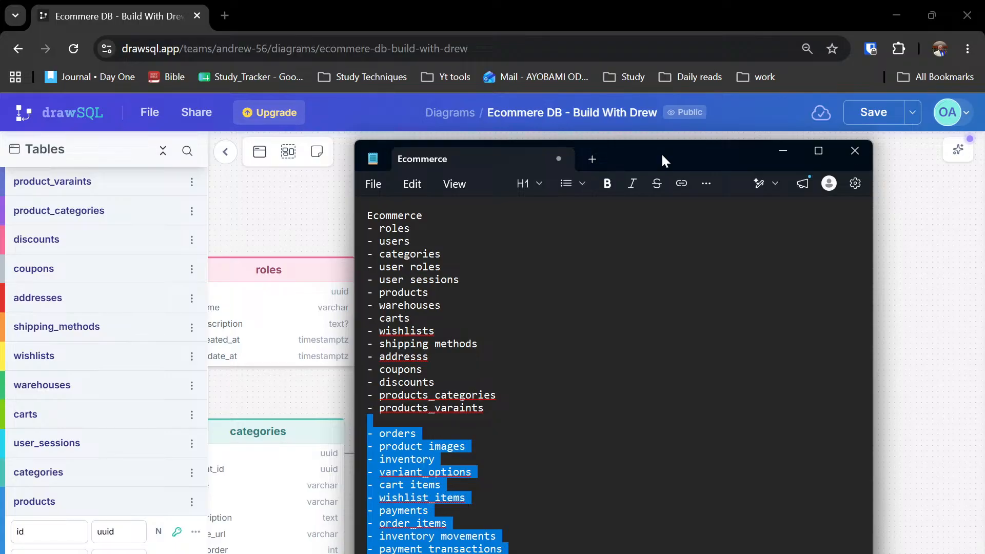
- Switch back to the DrawSQL diagram and bring the roles and categories tables fully into view
left_click(922, 231)
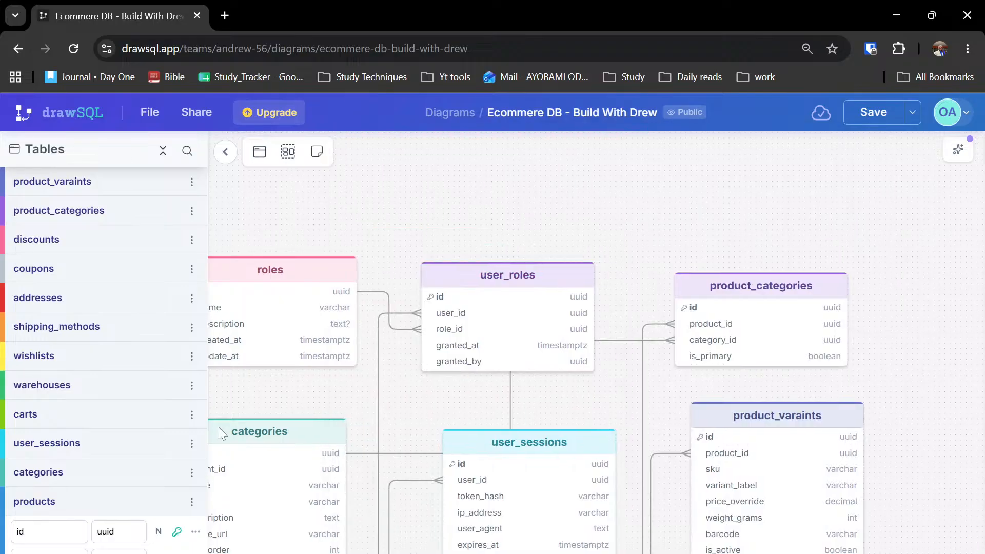
left_click_drag(323, 380, 594, 409)
left_click_drag(535, 357, 504, 334)
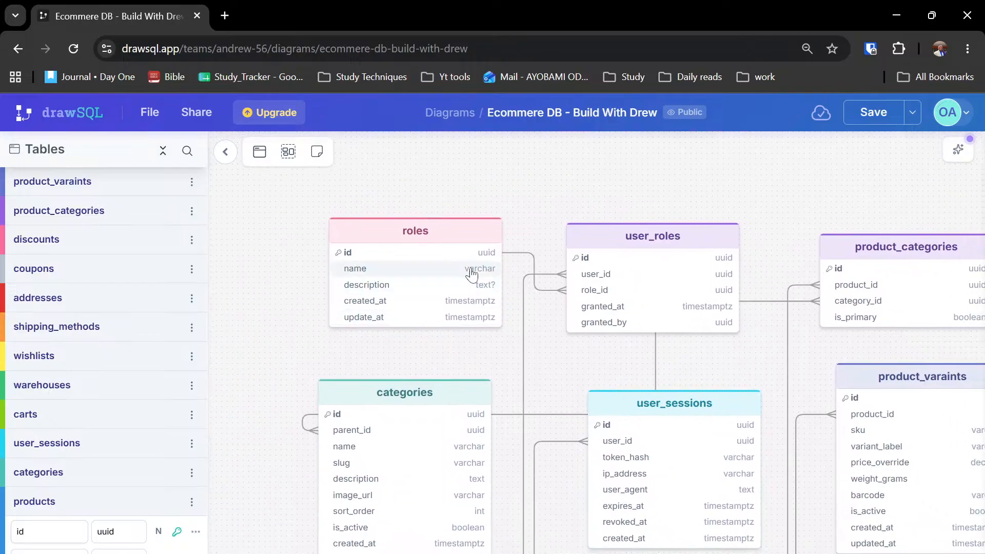
- Inspect the name column of the roles table and the phone column's data type in the users table
left_click(369, 268)
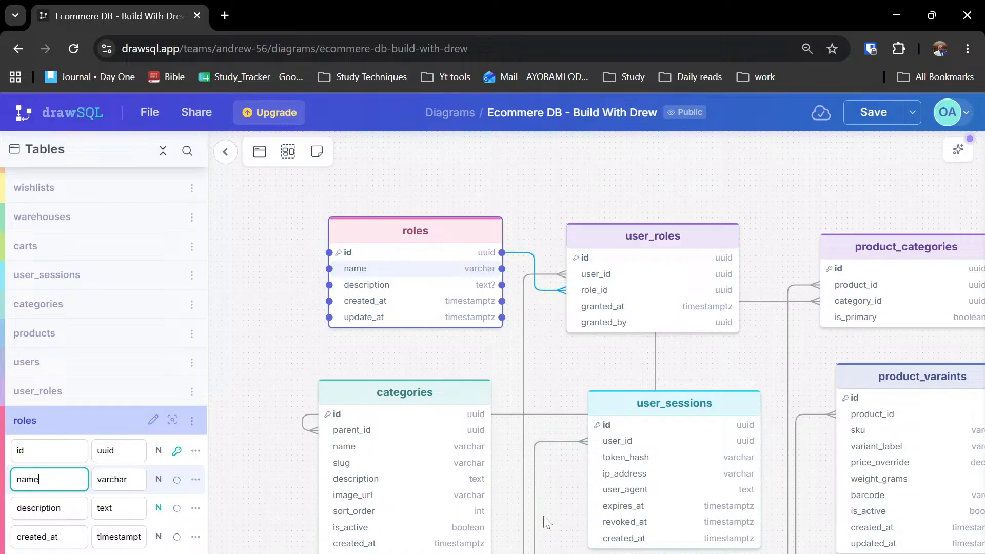
left_click_drag(557, 500, 585, 396)
left_click_drag(568, 323, 549, 294)
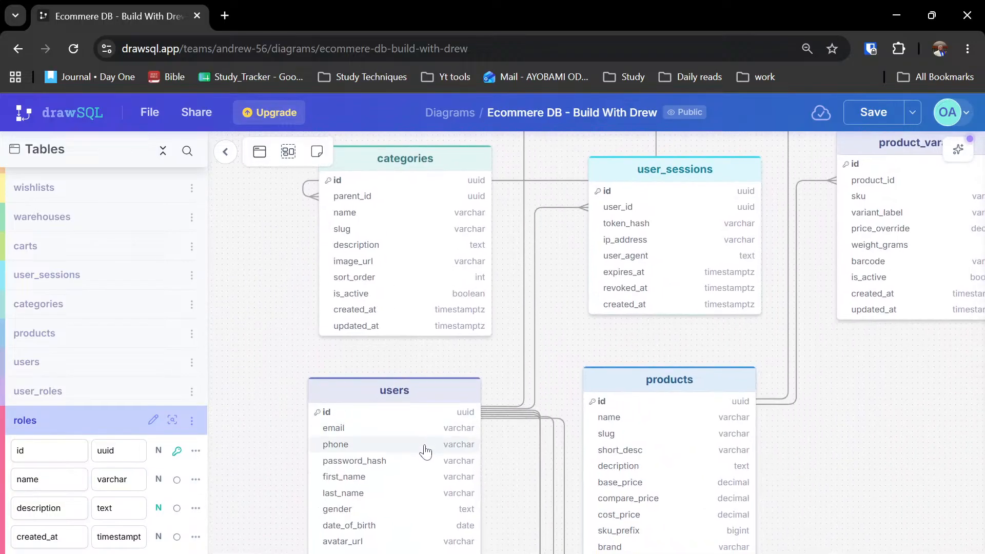
left_click(426, 452)
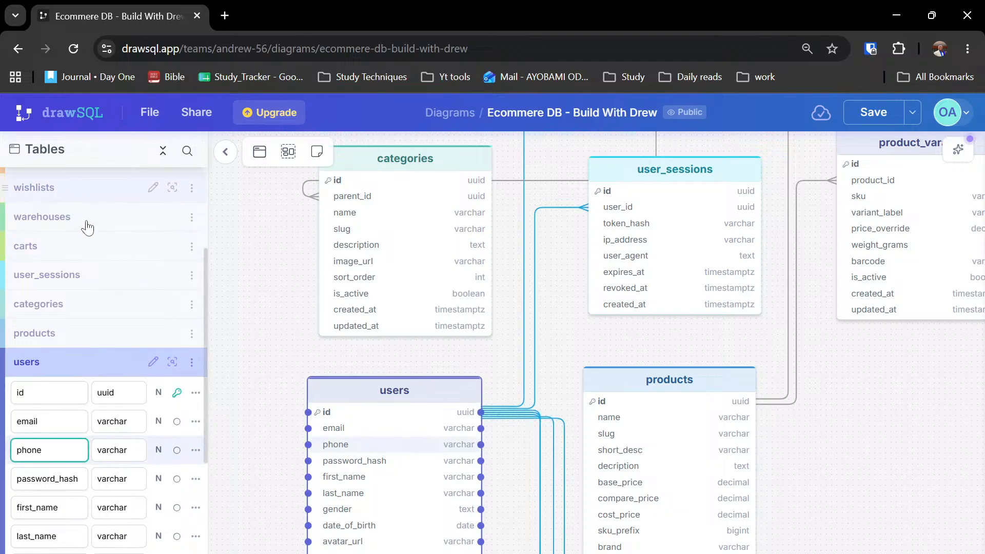
key("Tab")
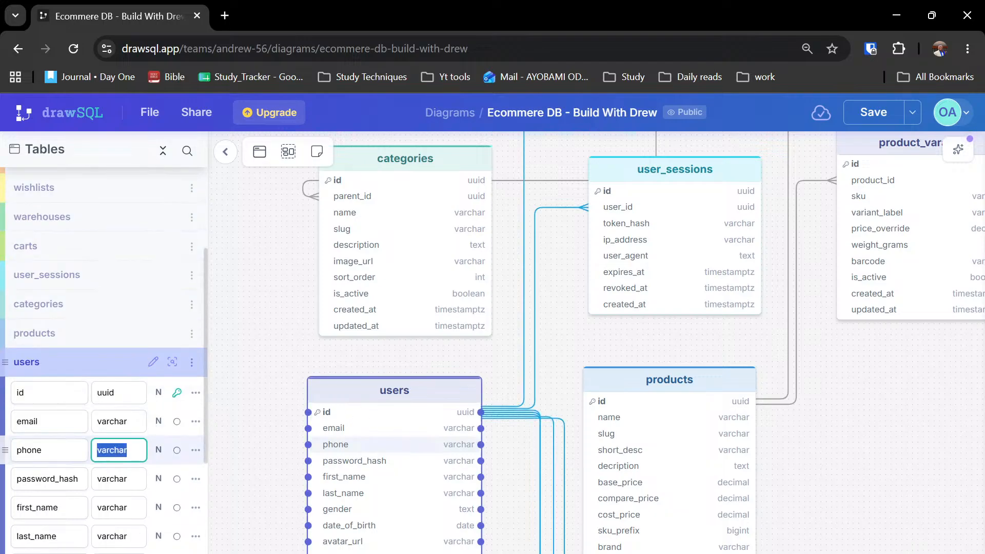
- Check the index type options for the users table's phone column and leave them without making a change
left_click(177, 450)
left_click(176, 455)
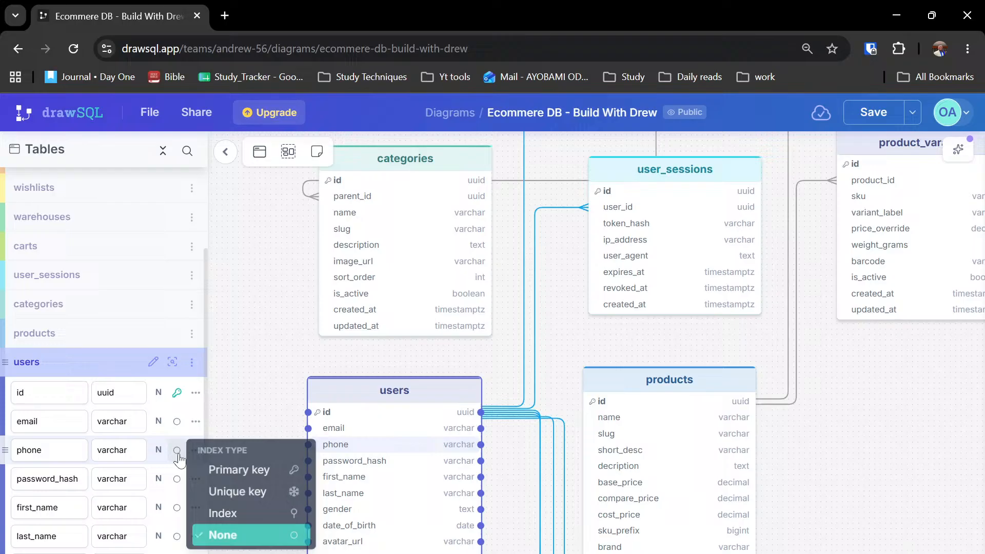
left_click(260, 418)
left_click(260, 418)
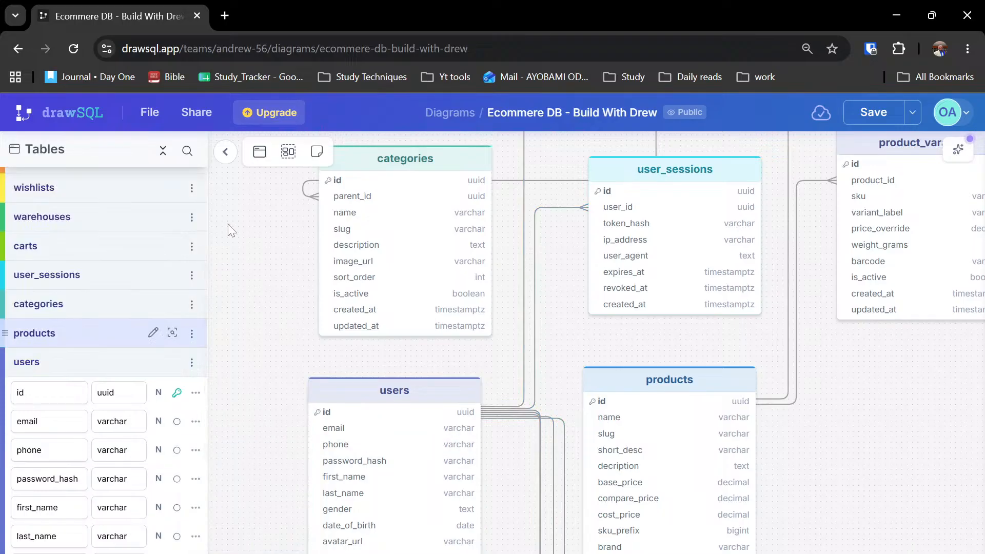
- View the DrawSQL Growth plan offer, close it, and survey the diagram's tables from roles to product_varaints
left_click(260, 117)
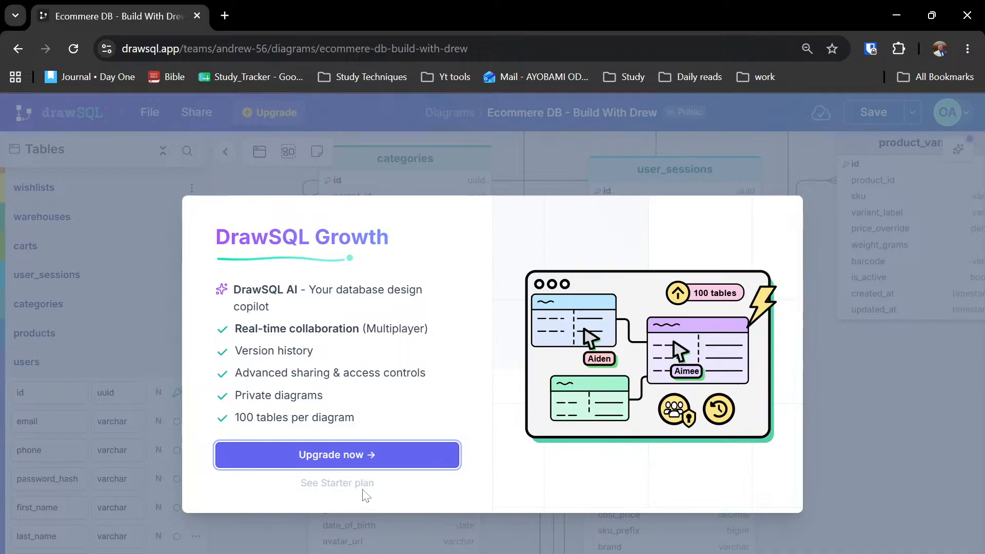
left_click(561, 549)
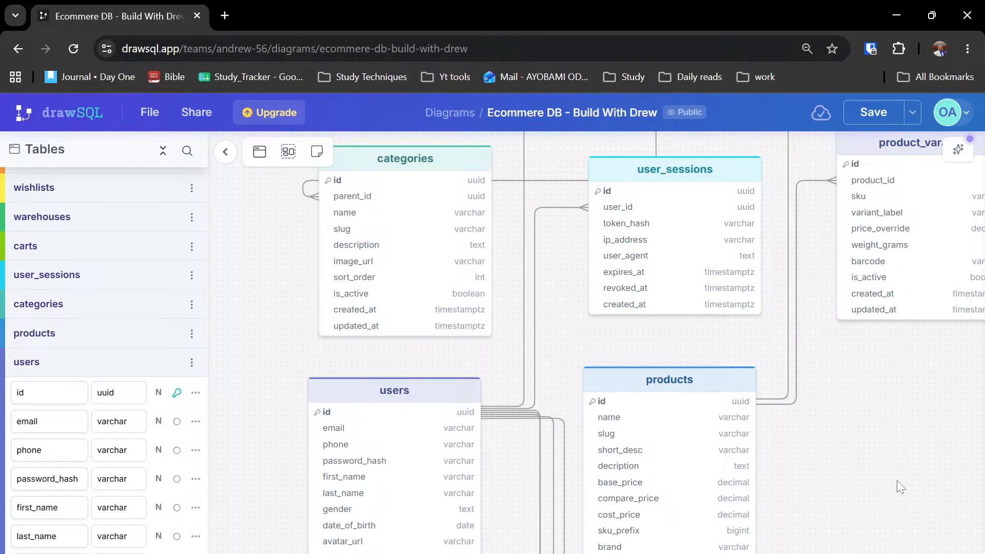
scroll(901, 476, "down", 5)
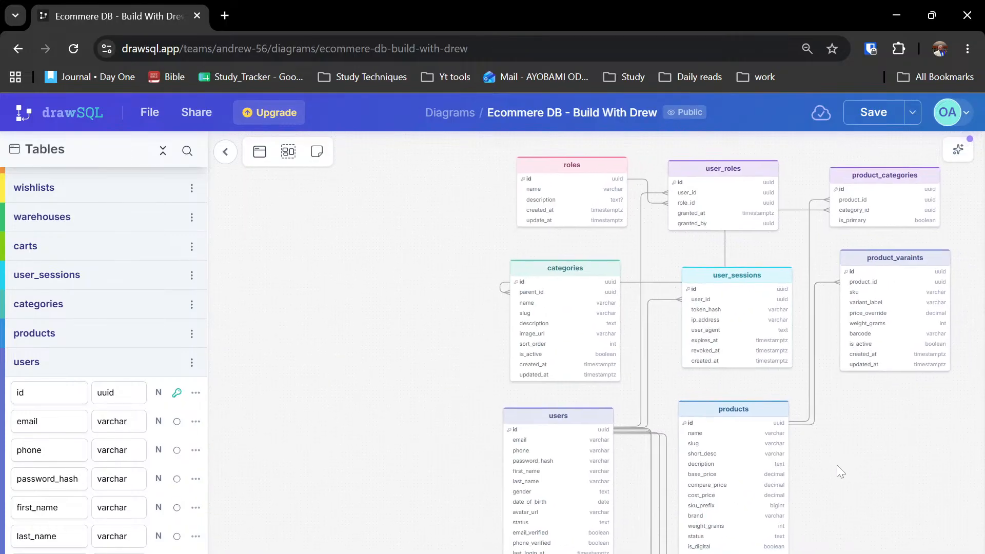
left_click_drag(837, 465, 526, 477)
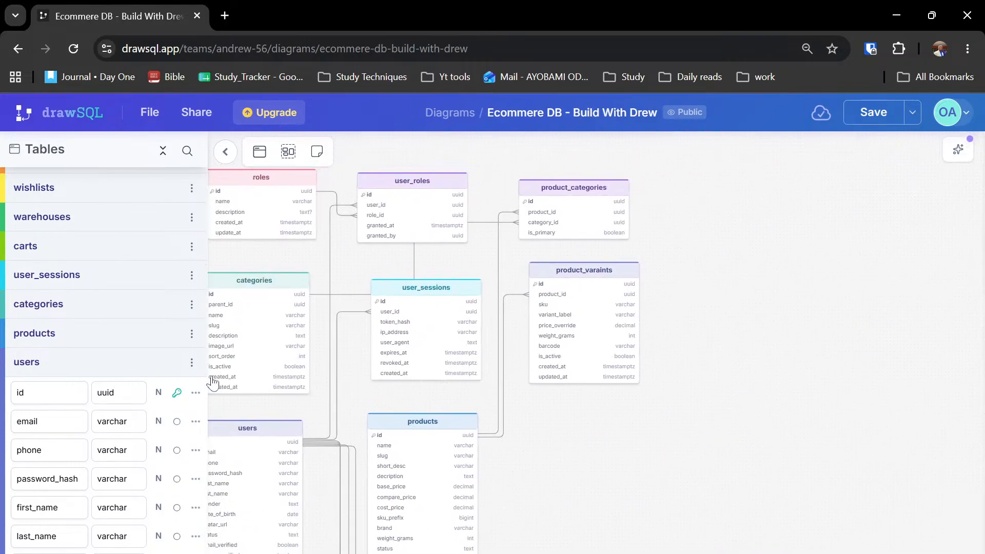
left_click_drag(674, 494, 804, 510)
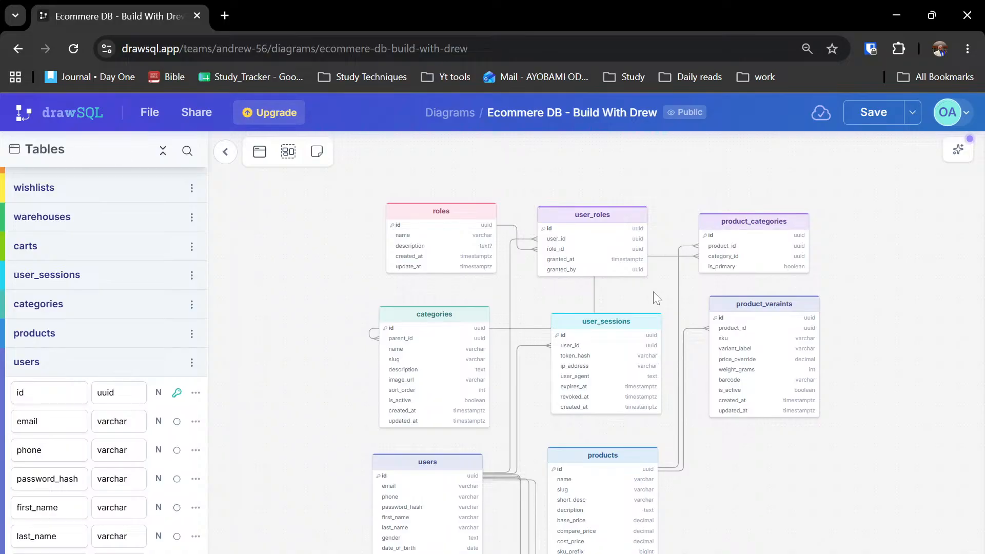
- Check the Ecommerce table list in Notepad and switch to the OBS streaming window
key("alt+Tab")
left_click(443, 485)
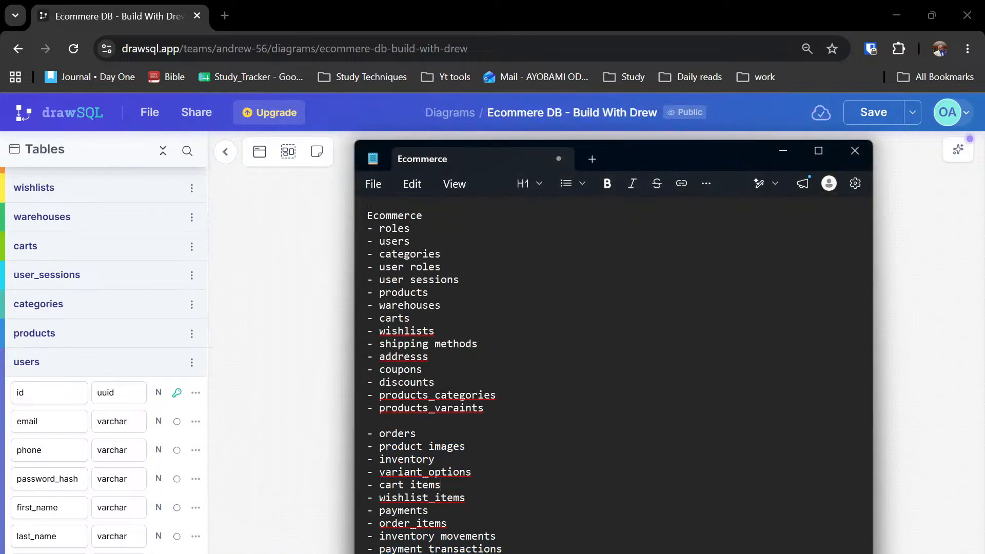
key("alt+Tab")
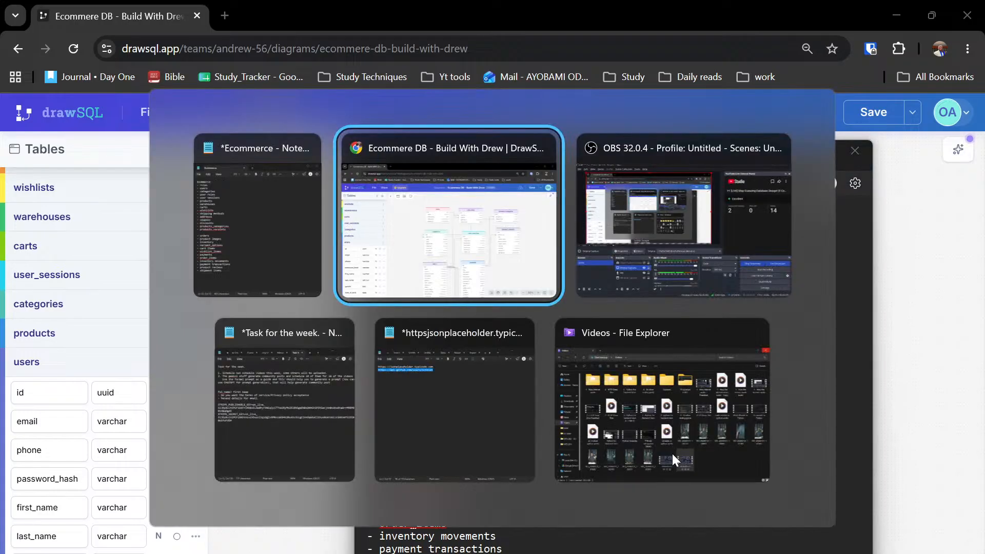
key("alt+Tab")
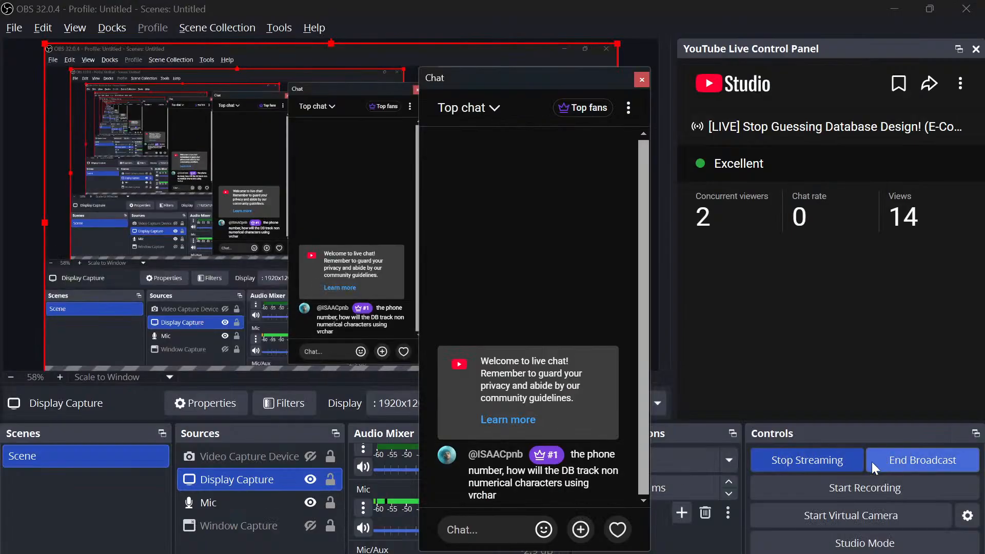